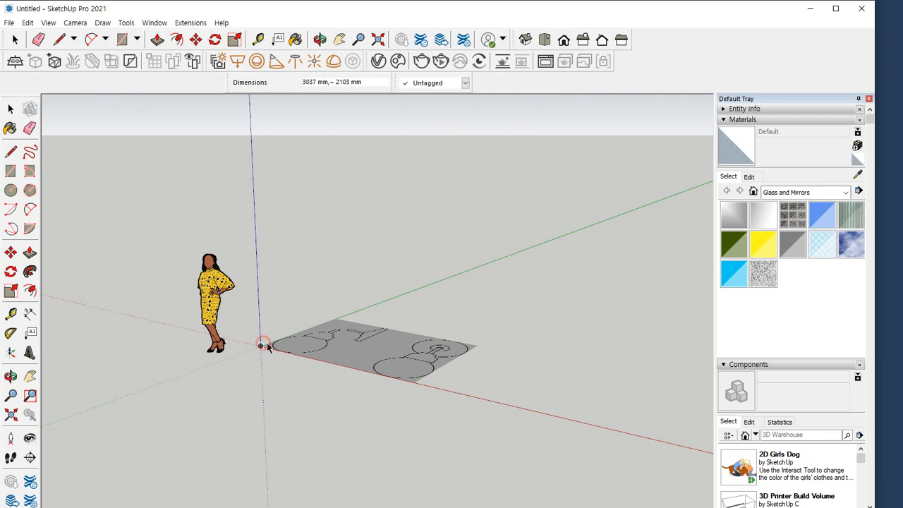
Place the wall lamp reference image with its corner at the origin and a height of 1500 mm
left_click(264, 346)
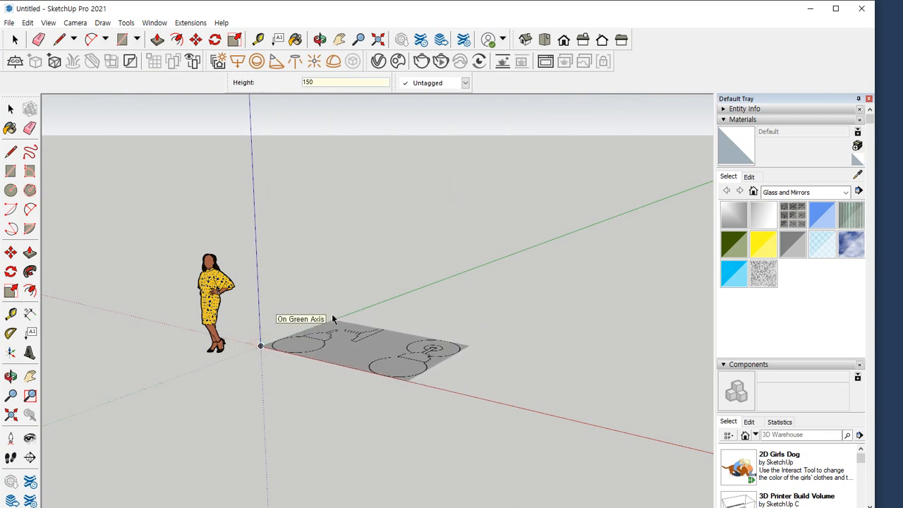
left_click(333, 319)
middle_click_drag(333, 319, 315, 488)
mouse_move(259, 345)
left_mouse_down()
mouse_move(277, 366)
mouse_move(294, 318)
left_mouse_up()
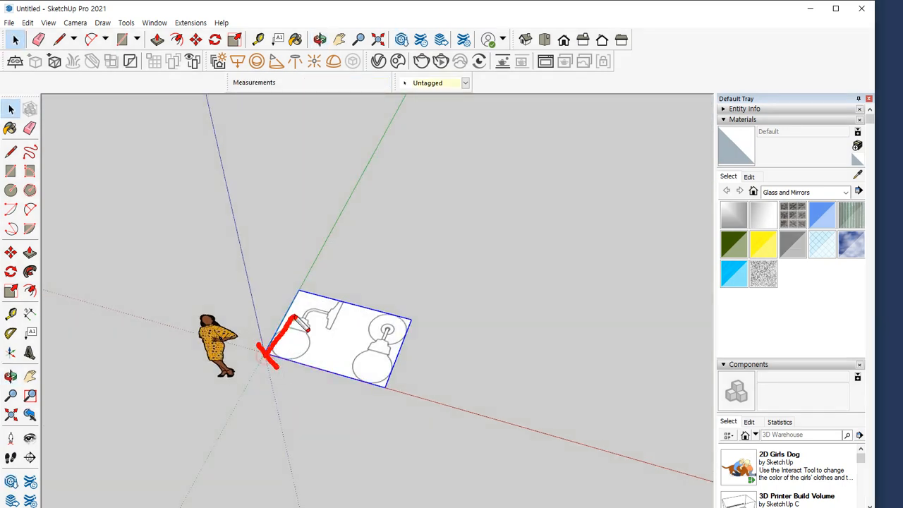
mouse_move(360, 384)
left_mouse_down()
mouse_move(275, 302)
mouse_move(322, 393)
left_mouse_up()
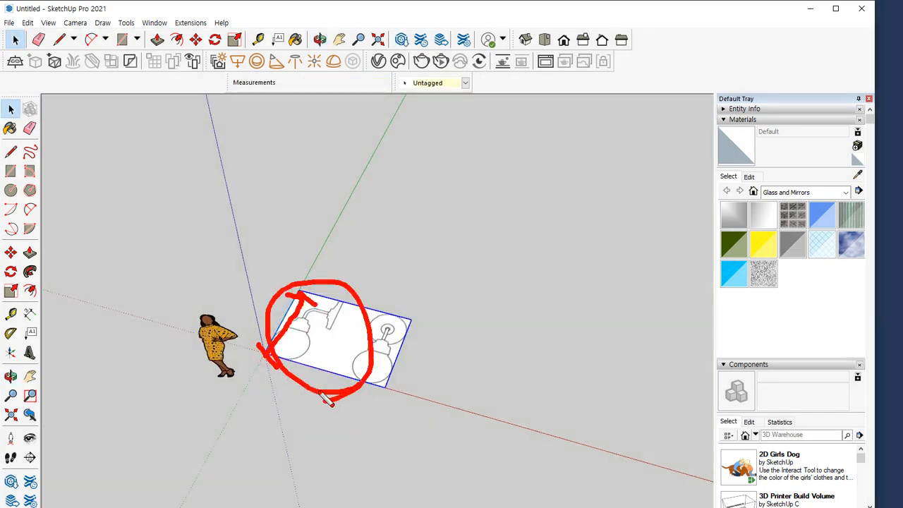
key("Escape")
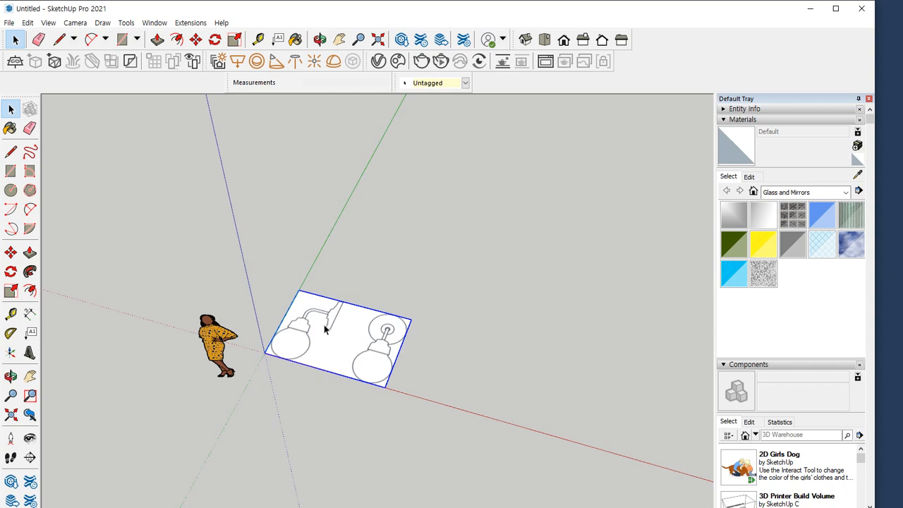
scroll(374, 395, "up", 5)
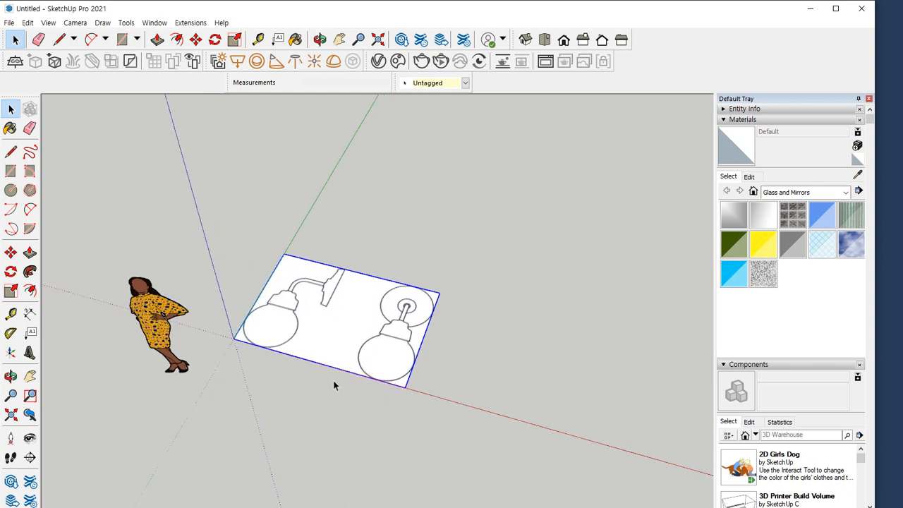
mouse_move(472, 275)
left_mouse_down()
mouse_move(448, 213)
mouse_move(331, 312)
mouse_move(348, 352)
left_mouse_up()
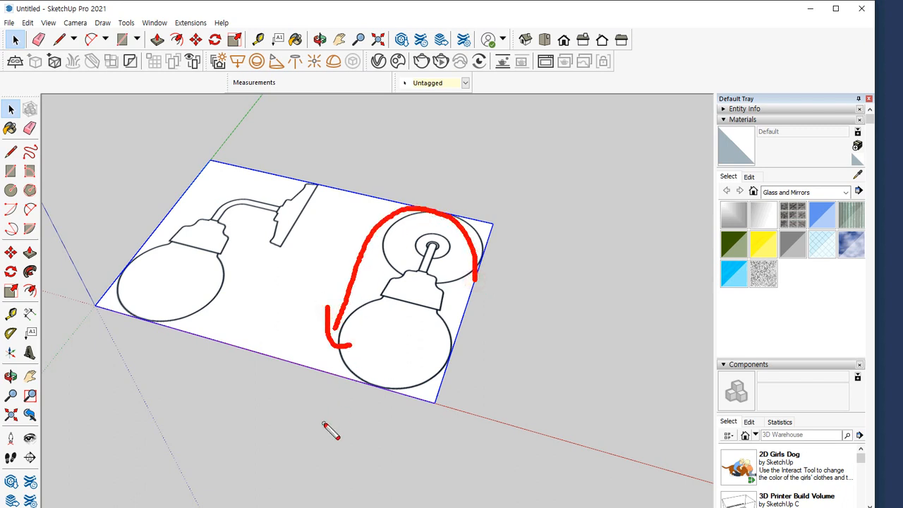
key("e")
left_click_drag(497, 218, 447, 386, "shift")
key("e")
left_click_drag(489, 233, 426, 391)
mouse_move(485, 214)
left_mouse_down()
mouse_move(341, 165)
mouse_move(335, 201)
left_mouse_up()
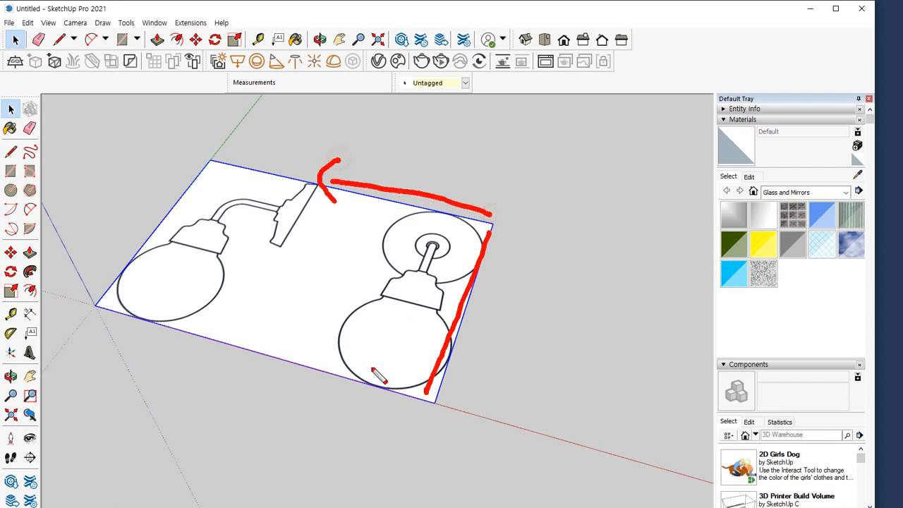
key("e")
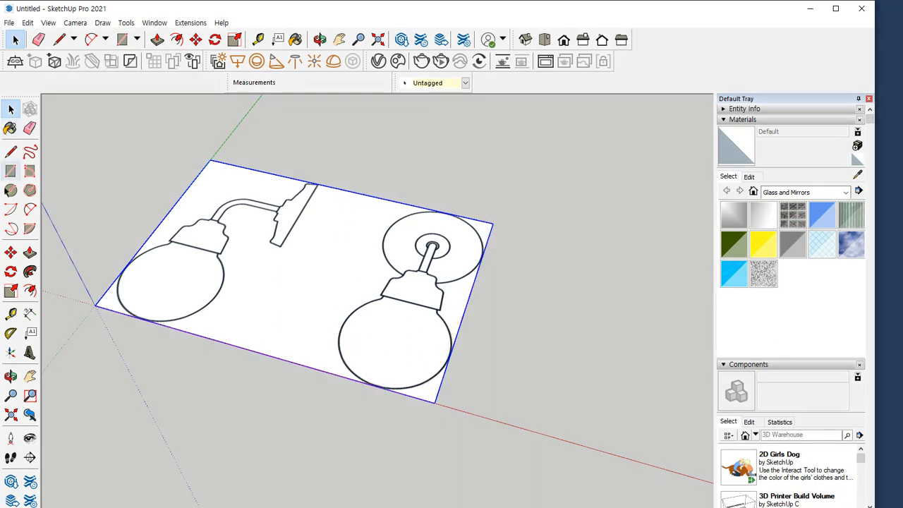
Activate Rotate for the selected image and compare its rotation plane locked to the red, green and blue axes
left_click(11, 272)
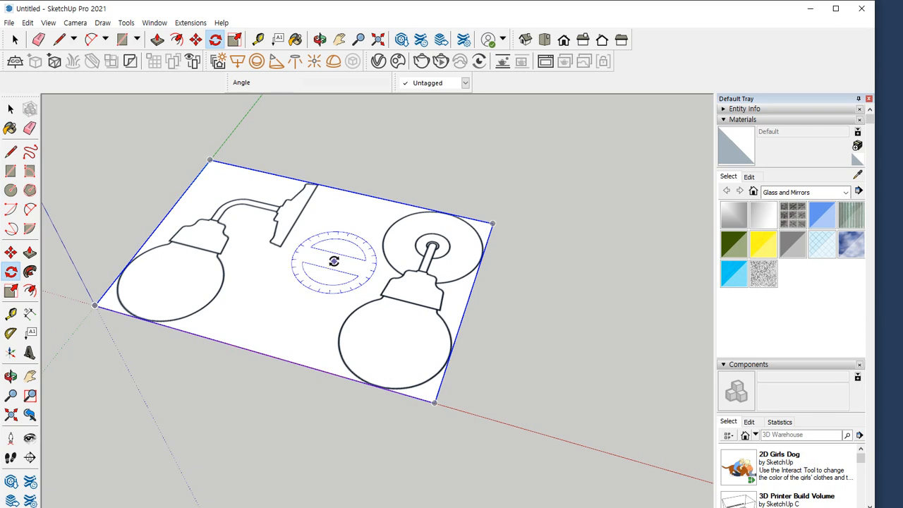
key("Right")
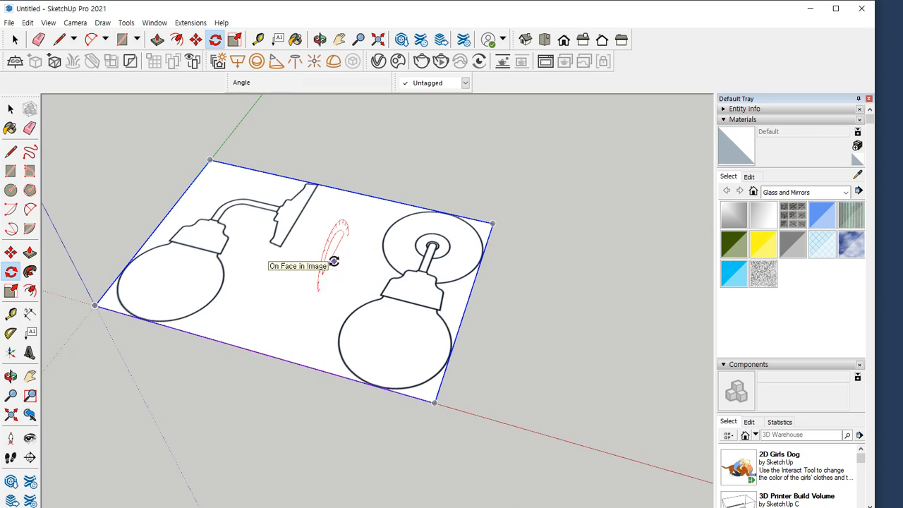
key("Left")
key("Up")
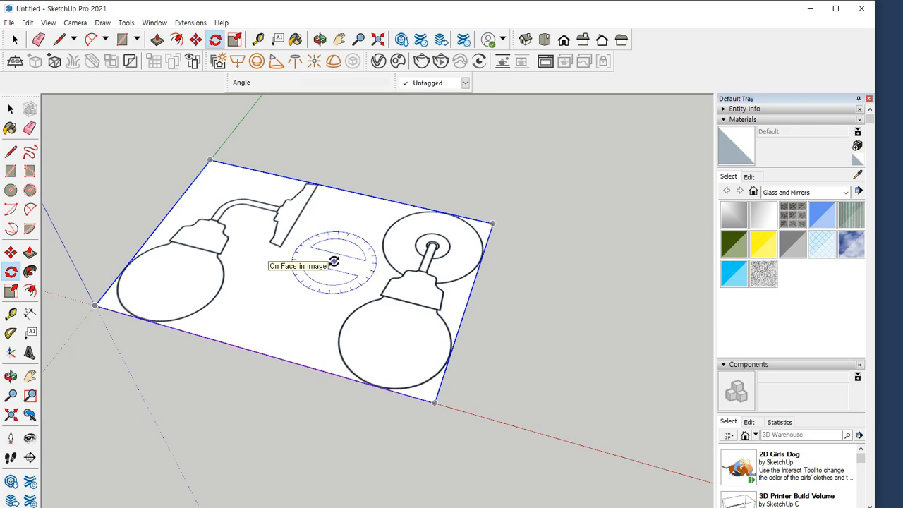
key("Right")
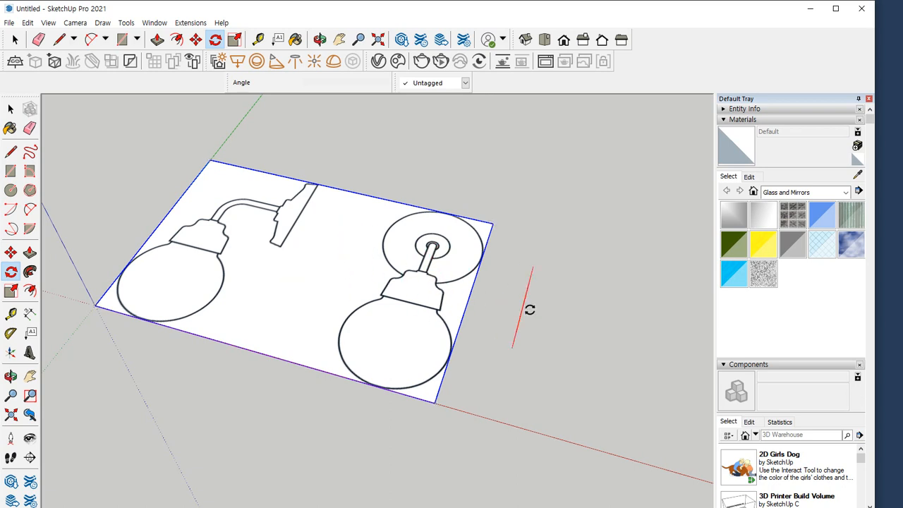
middle_click_drag(540, 316, 419, 339)
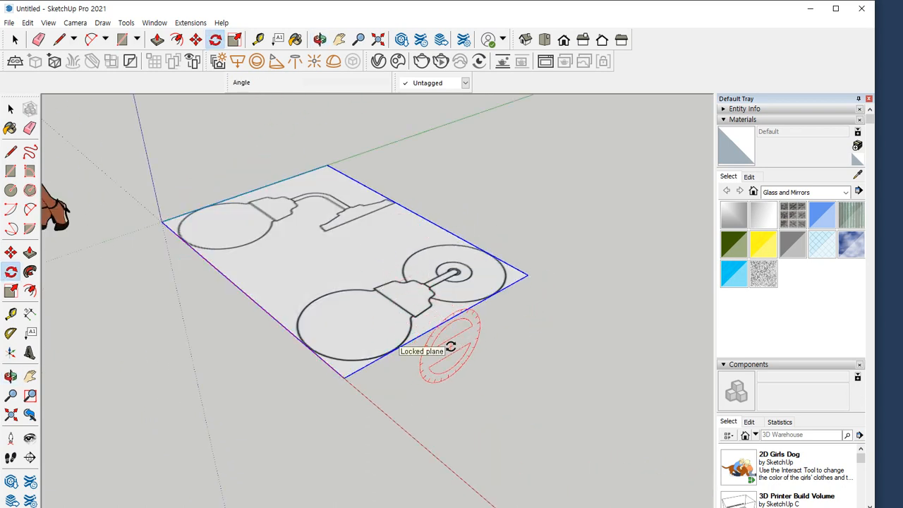
key("Left")
key("Right")
key("Left")
middle_click_drag(452, 345, 567, 284)
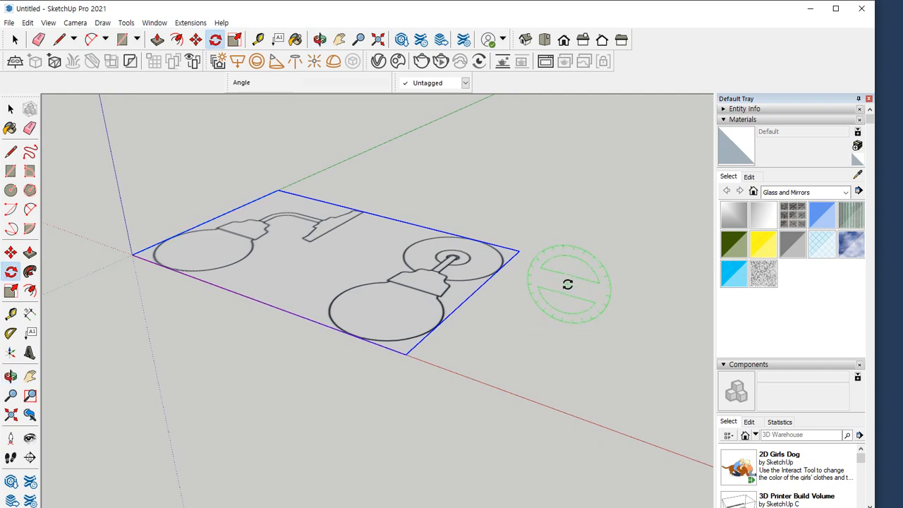
mouse_move(524, 281)
left_mouse_down()
mouse_move(590, 254)
mouse_move(611, 274)
left_mouse_up()
mouse_move(524, 240)
left_mouse_down()
mouse_move(462, 321)
mouse_move(362, 402)
left_mouse_up()
mouse_move(145, 252)
left_mouse_down()
mouse_move(355, 151)
mouse_move(345, 157)
left_mouse_up()
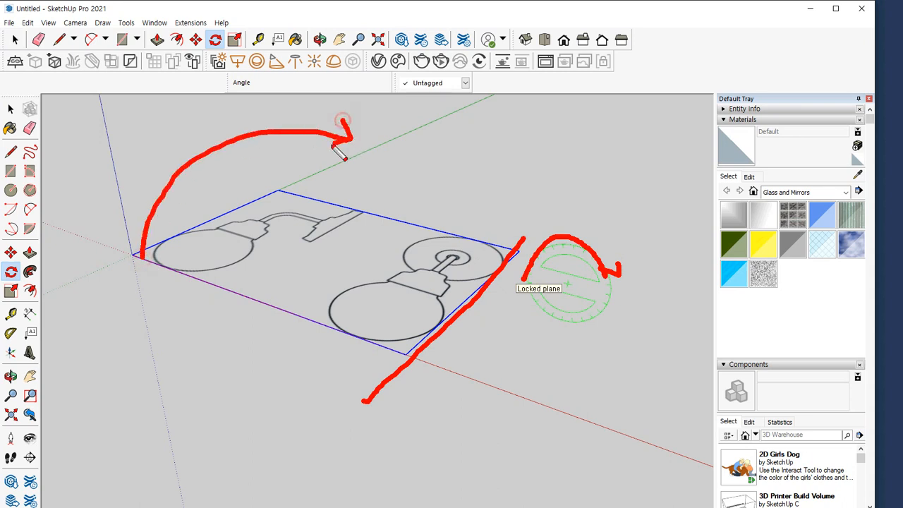
key("e")
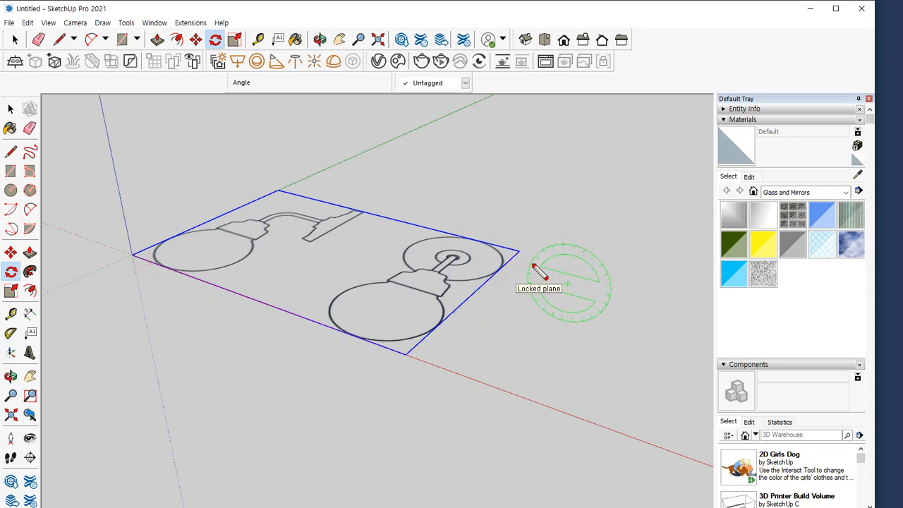
key("Escape")
Rotate the image upright by 90 degrees about the red axis, pivoting on its corner that lies on that axis away from the origin
key("Right")
middle_click_drag(493, 320, 409, 338)
key("ctrl+2")
left_click_drag(290, 324, 402, 409)
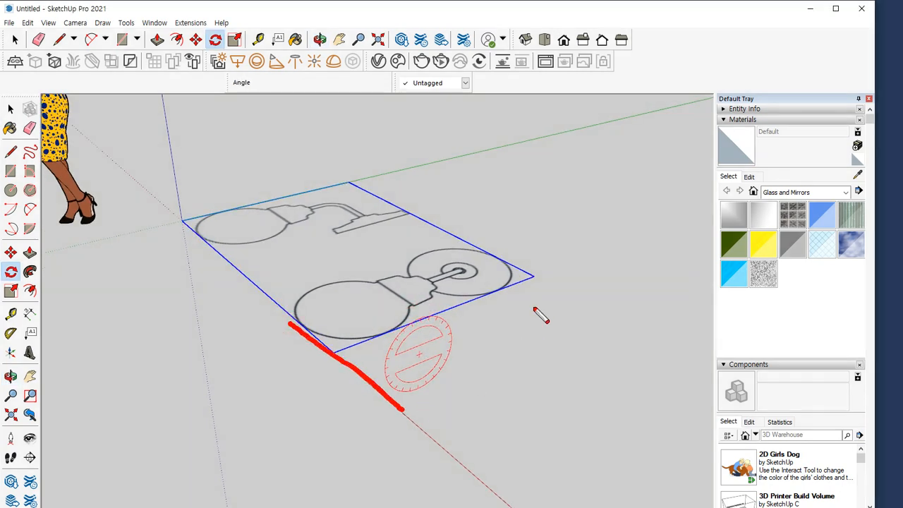
mouse_move(537, 299)
left_mouse_down()
mouse_move(405, 161)
mouse_move(390, 200)
left_mouse_up()
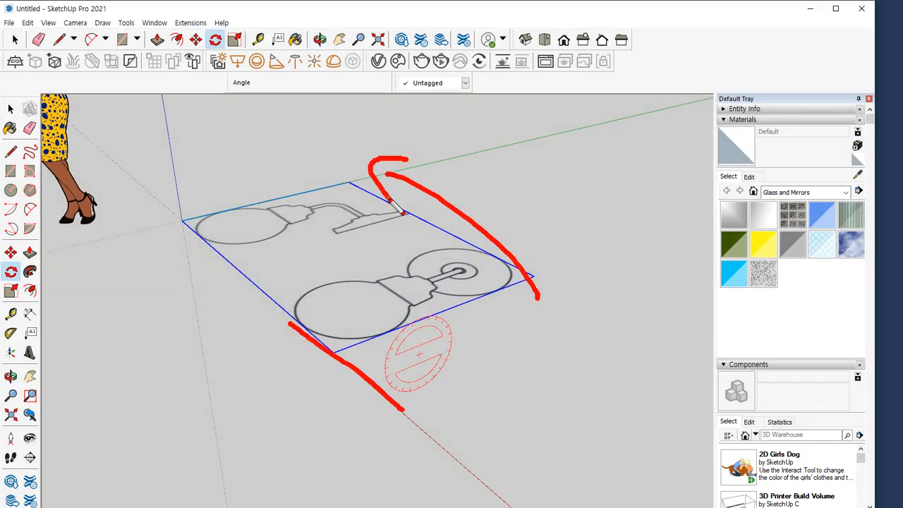
key("Escape")
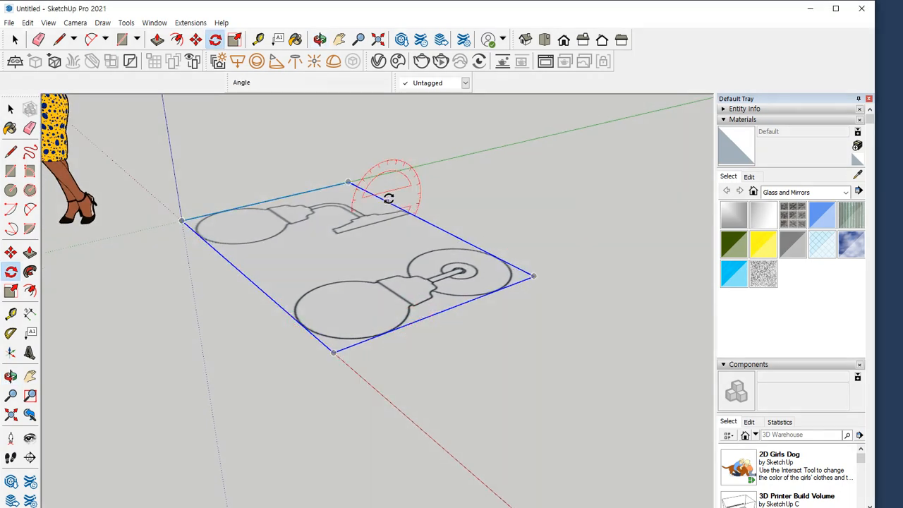
left_click(333, 351)
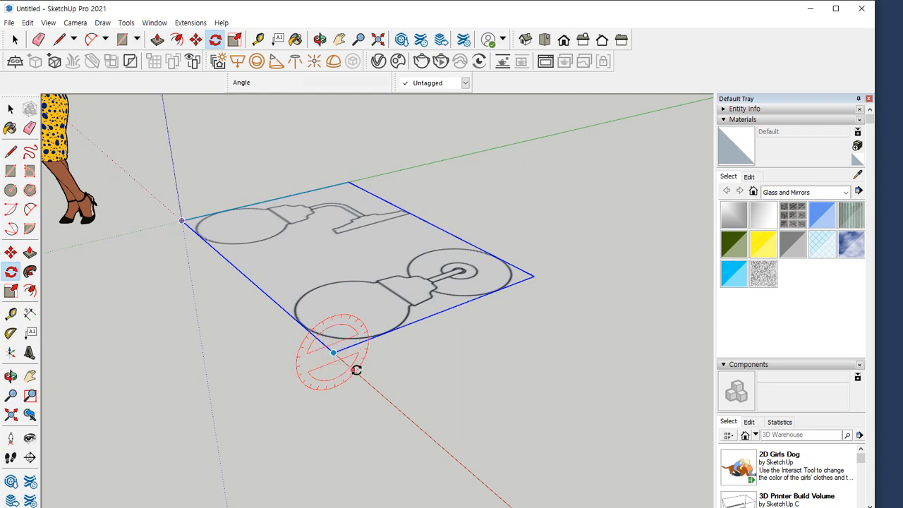
left_click(533, 277)
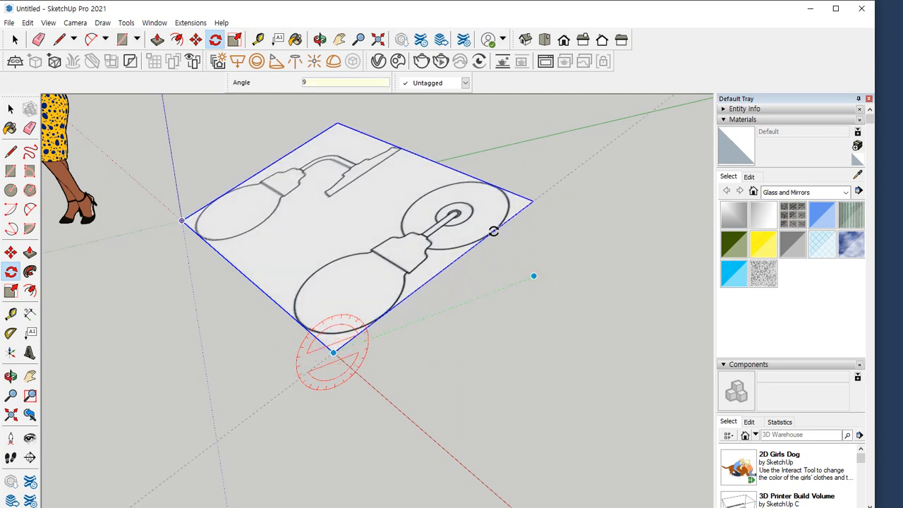
type("90")
key("Return")
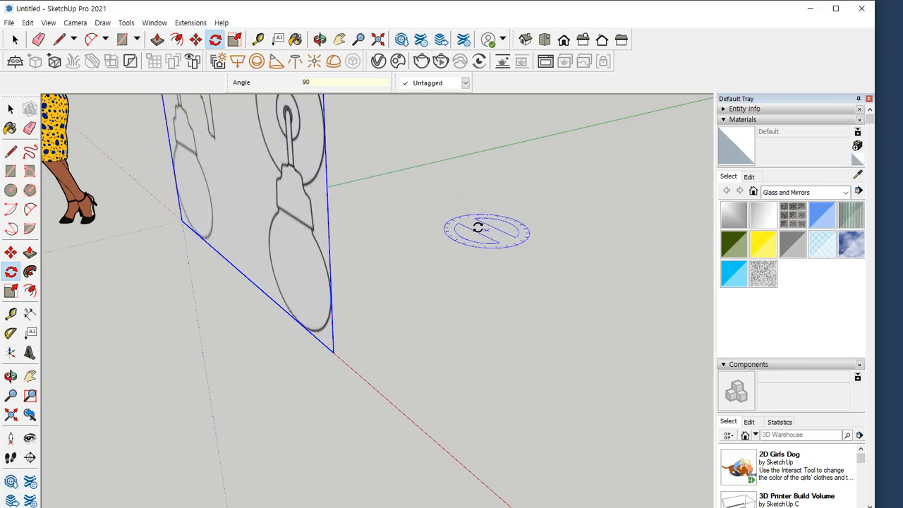
Explode the upright lamp image into editable geometry
middle_click_drag(191, 204, 352, 207)
right_click(359, 201)
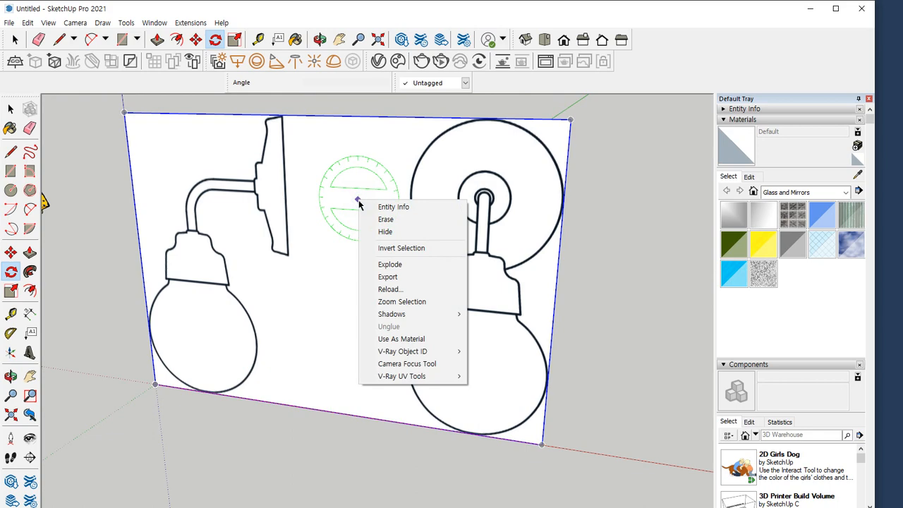
left_click(403, 267)
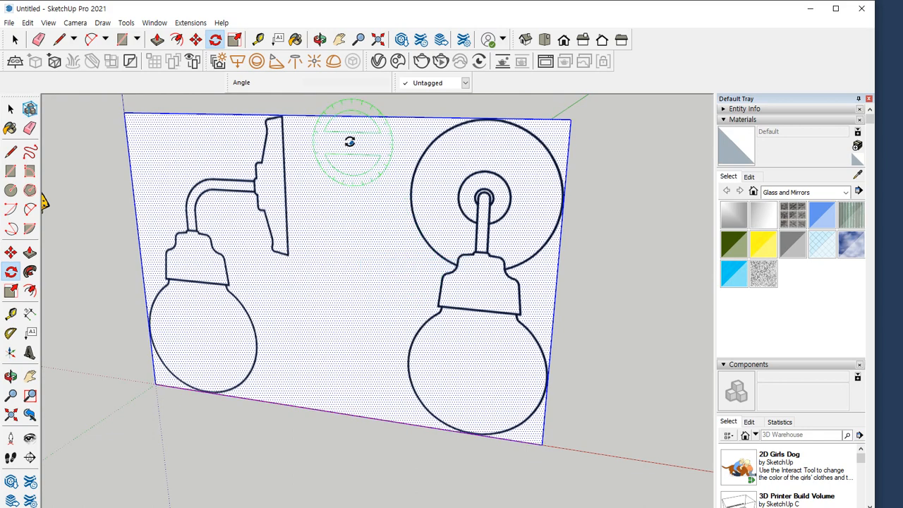
Try dividing the face with two vertical lines between the side and front lamp views, and undo both lines
left_click(17, 150)
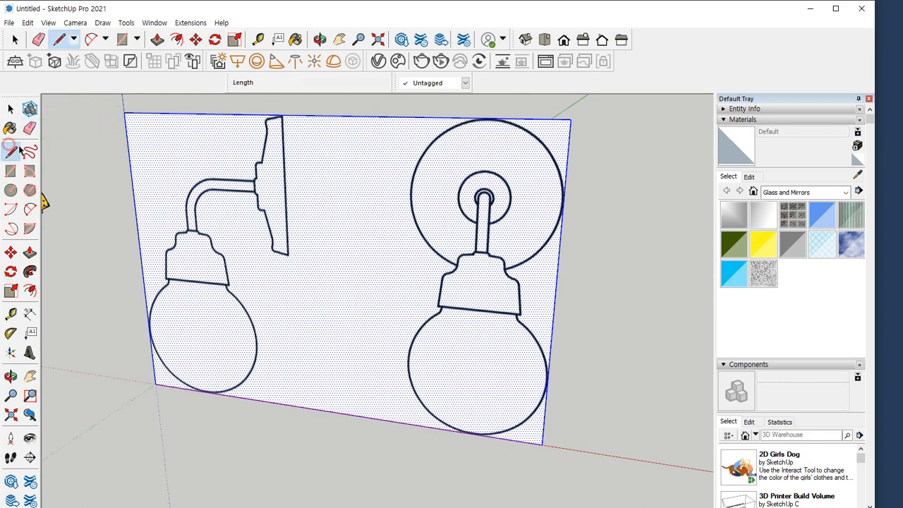
left_click(304, 115)
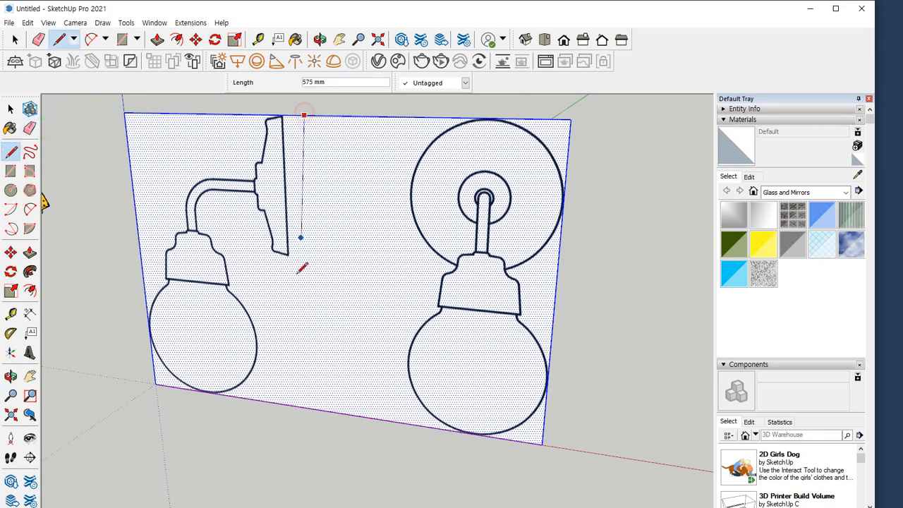
left_click(312, 406)
left_click(391, 117)
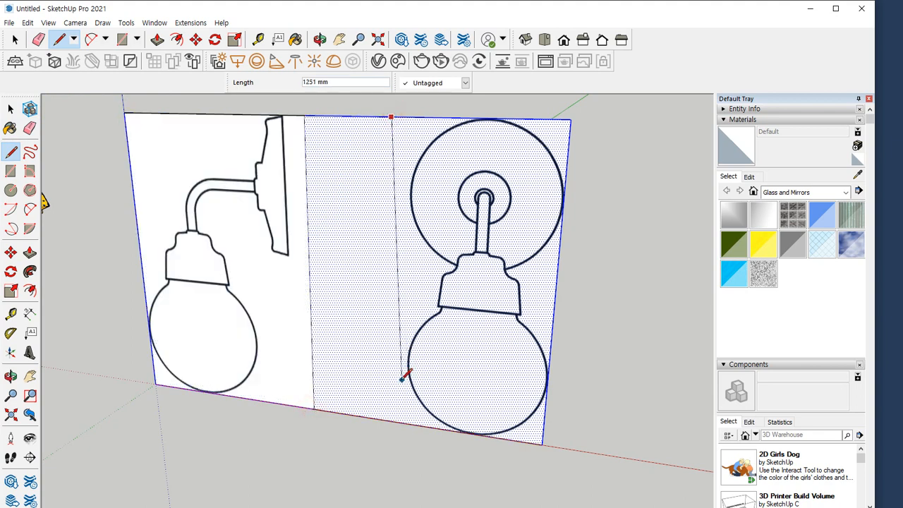
left_click(388, 416)
key("space")
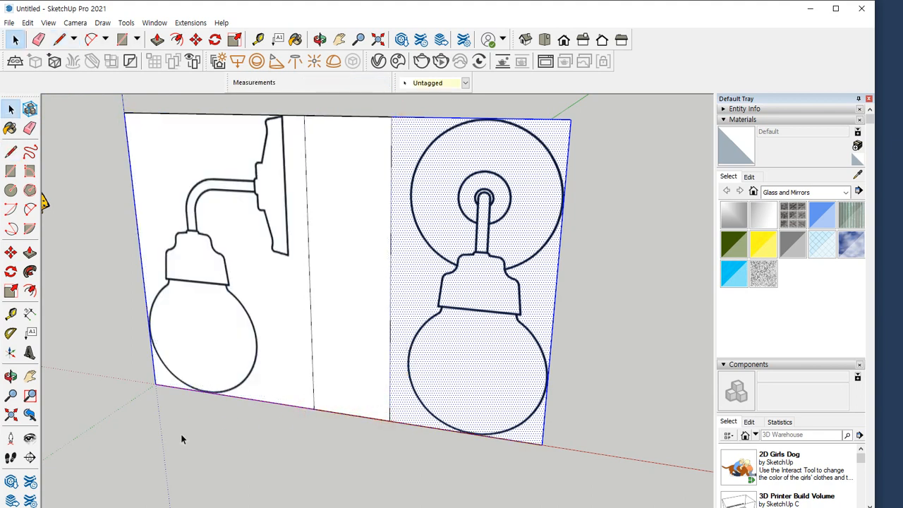
key("ctrl+z")
key("ctrl+z")
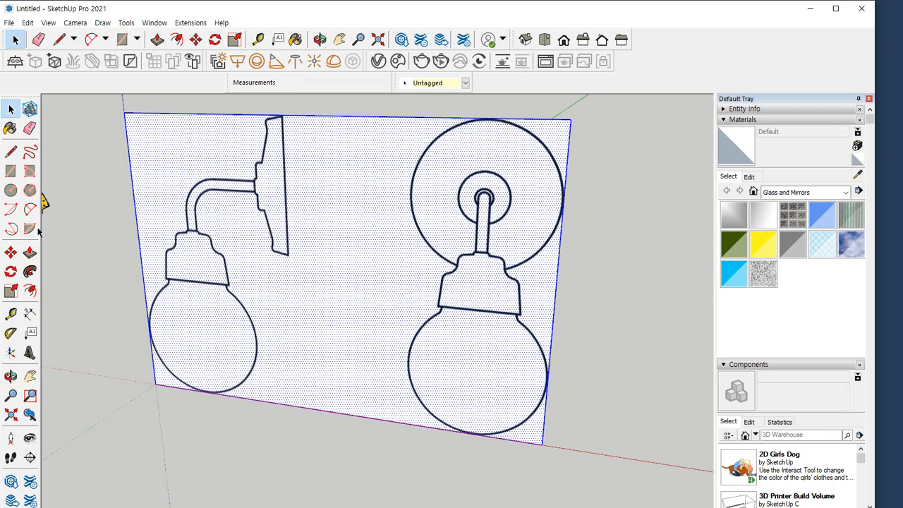
Draw a full-height rectangle about 395 by 1500 mm on the face between the side and front lamp views
left_click(8, 172)
left_click(311, 114)
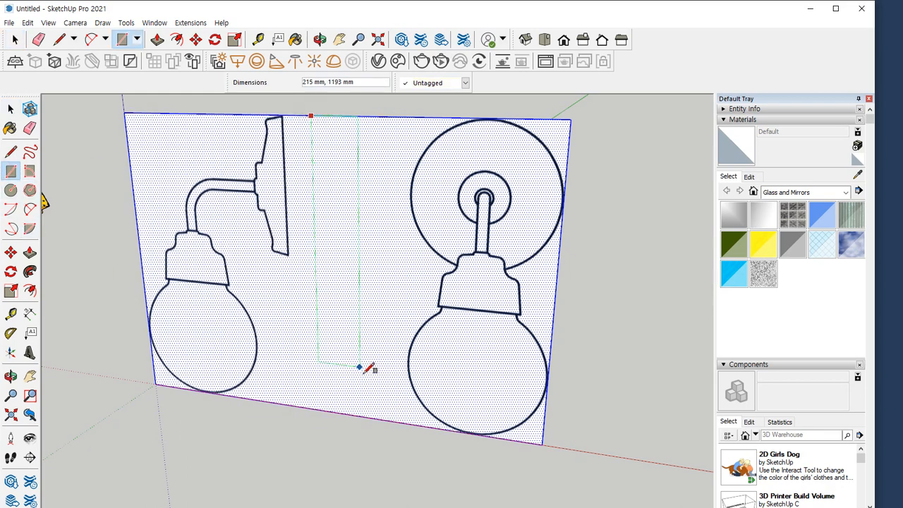
left_click(392, 418)
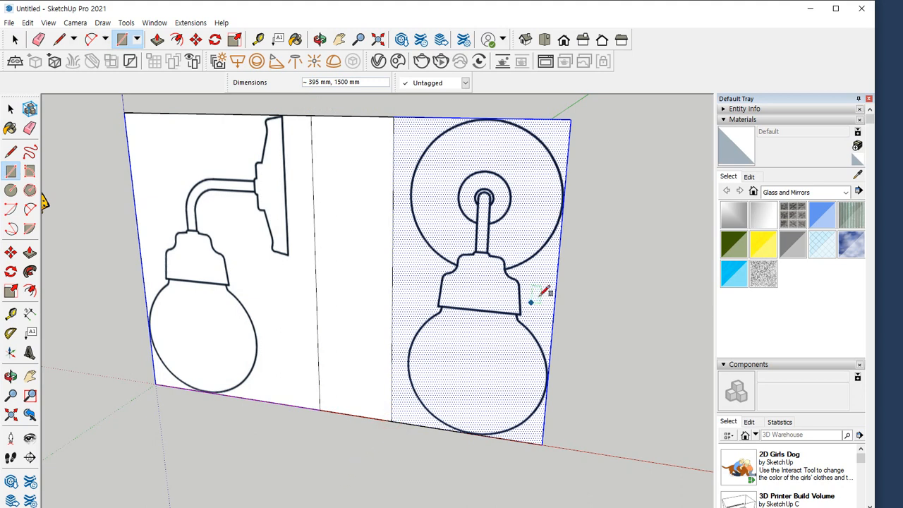
key("space")
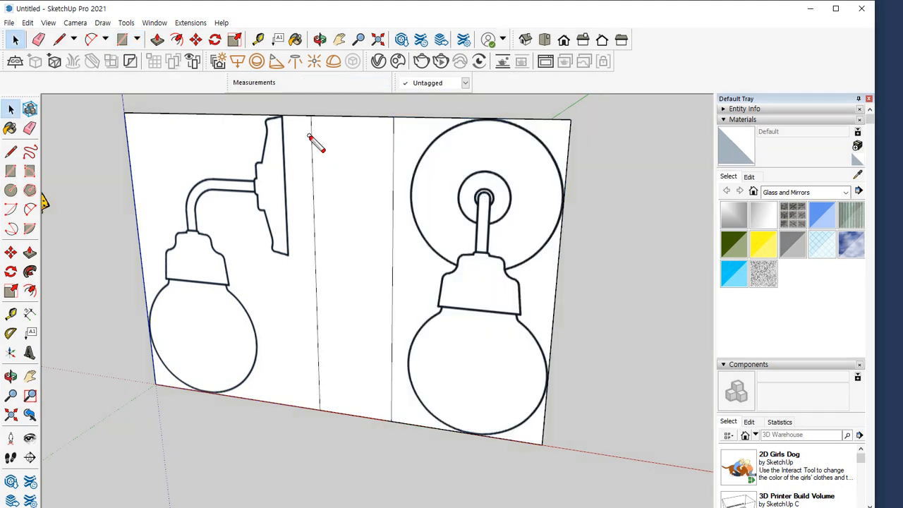
left_click_drag(309, 140, 314, 220)
left_click_drag(283, 118, 284, 187)
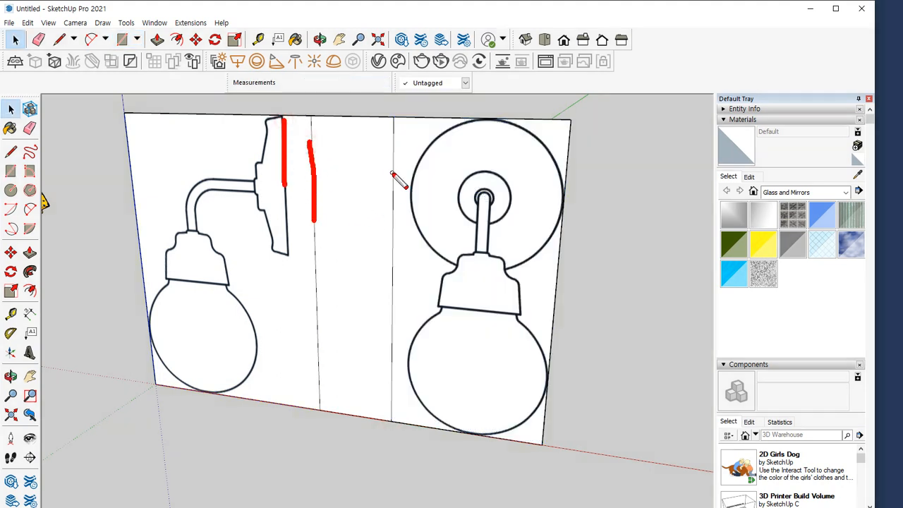
left_click_drag(392, 172, 410, 245)
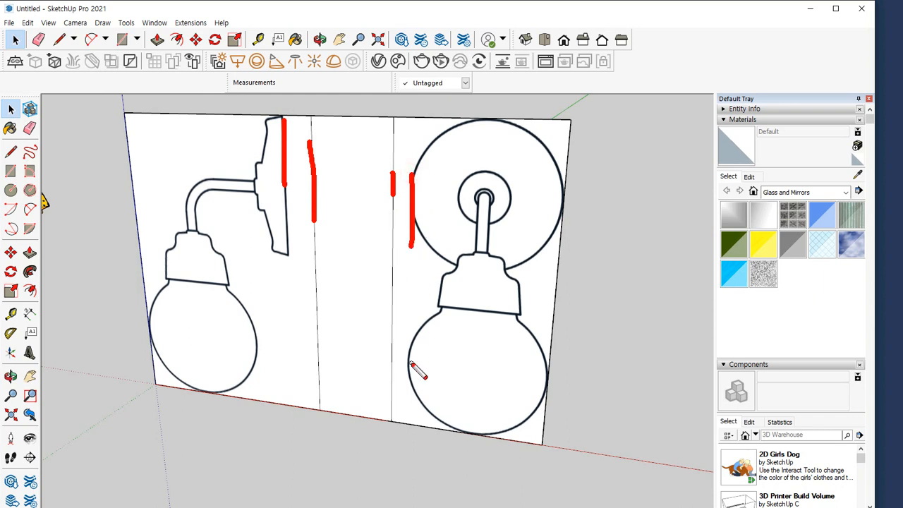
key("Escape")
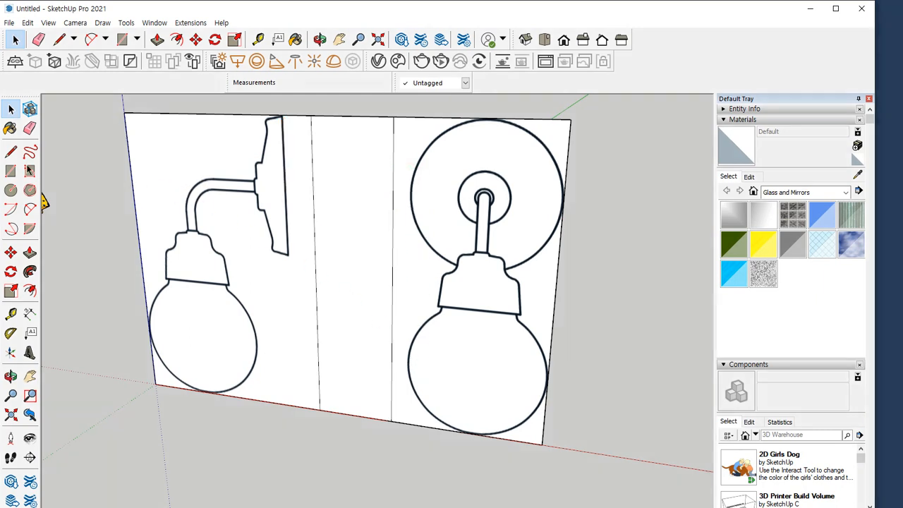
Move the dividing line beside the side view along the red axis onto the back edge of the lamp's wall plate
left_click(314, 164)
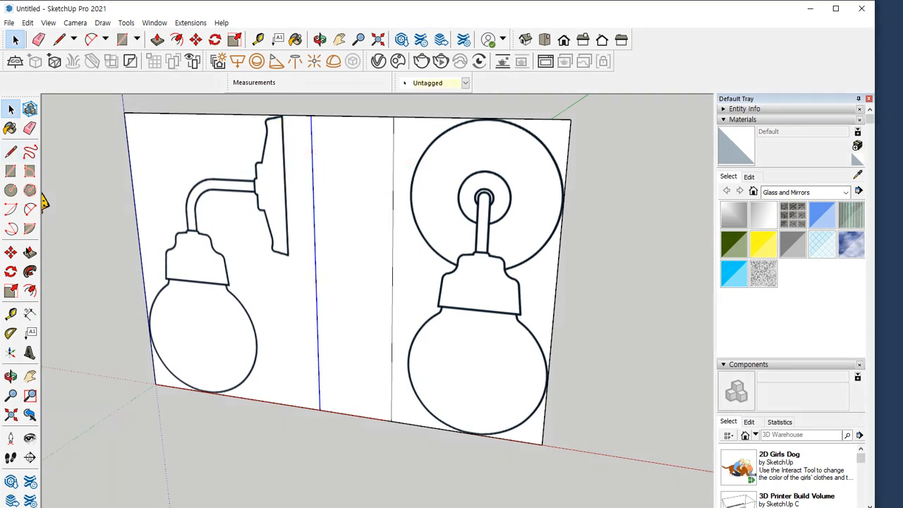
left_click(11, 252)
scroll(300, 116, "up", 8)
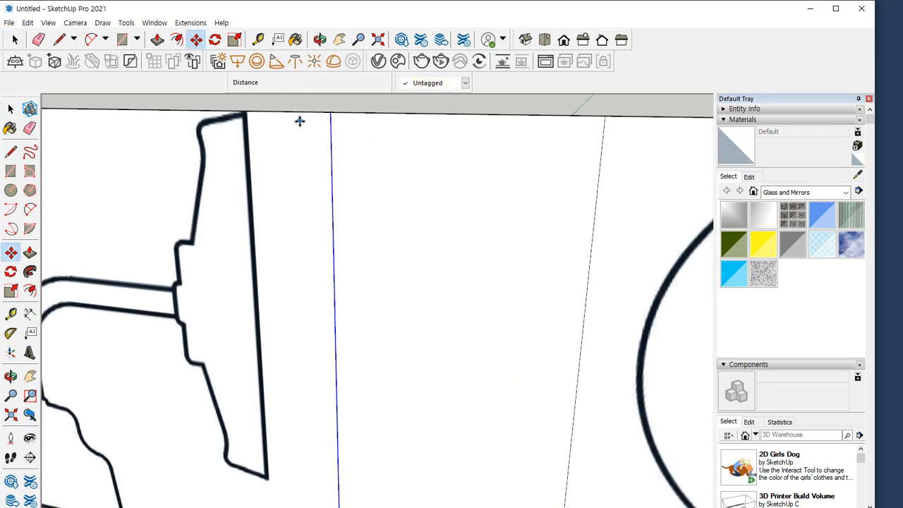
left_click(355, 142)
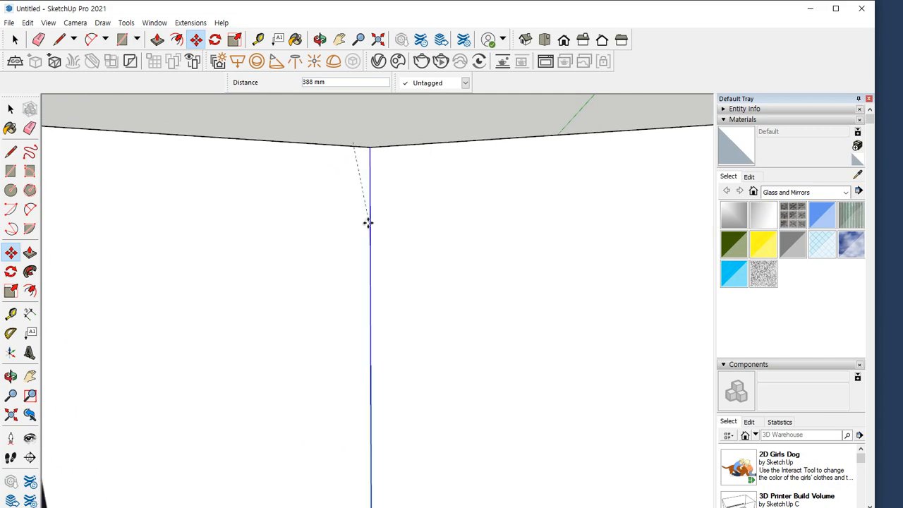
scroll(294, 225, "down", 4)
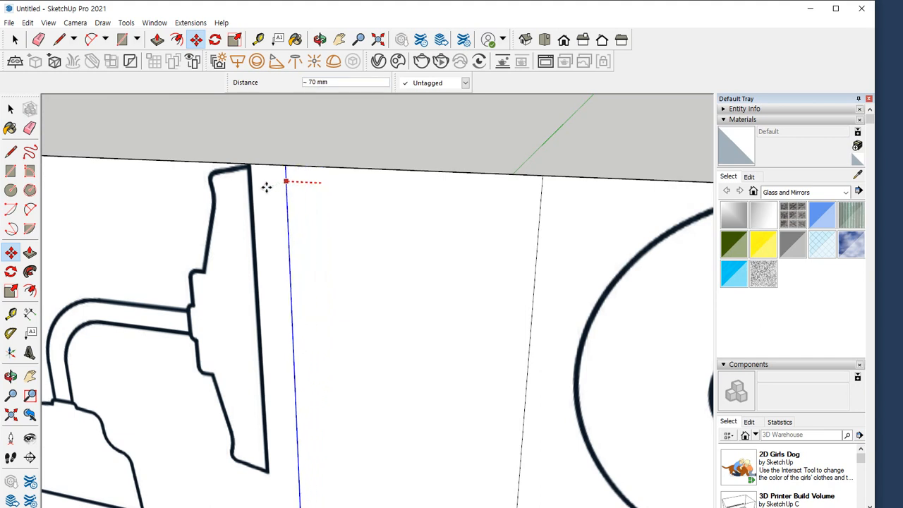
scroll(262, 186, "up", 5)
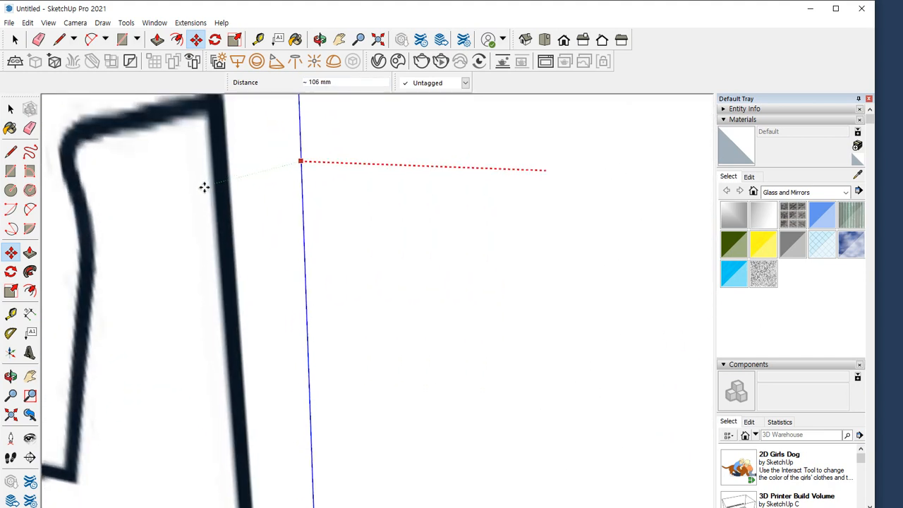
scroll(234, 238, "down", 2)
middle_click_drag(300, 248, 185, 247)
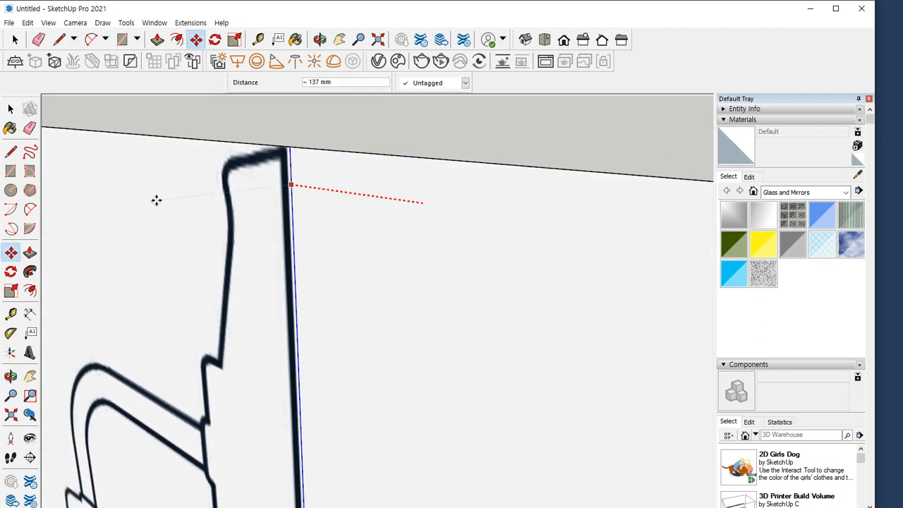
middle_click_drag(155, 199, 250, 202)
scroll(251, 202, "up", 2)
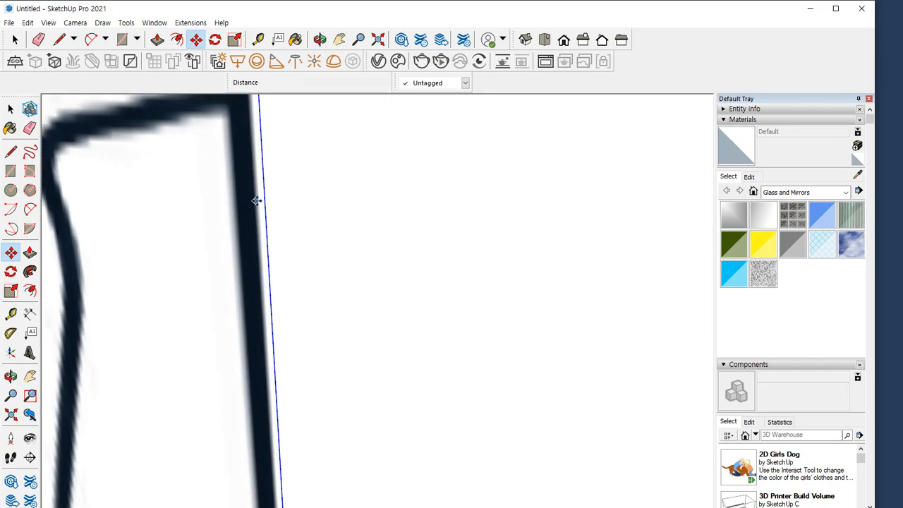
scroll(330, 226, "down", 9)
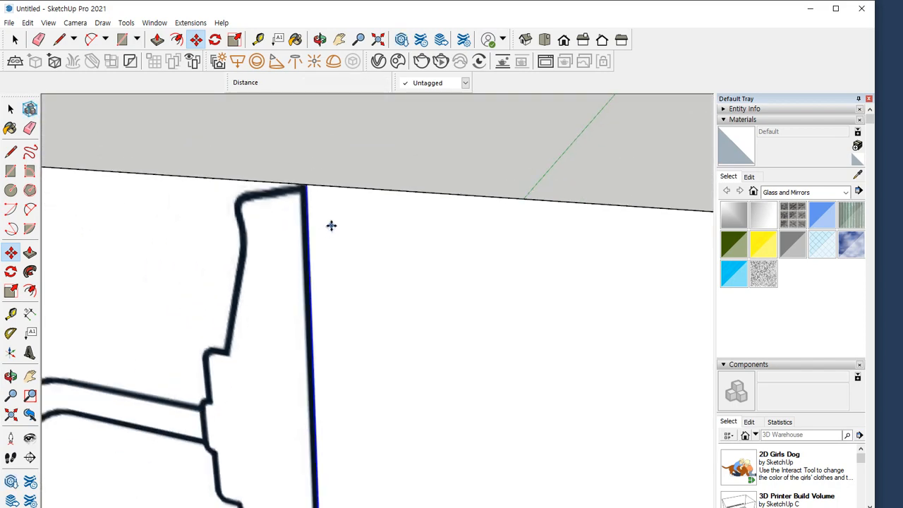
Move the dividing line beside the front view along the red axis to the near edge of the round wall plate
middle_click_drag(451, 225, 517, 252)
key("z")
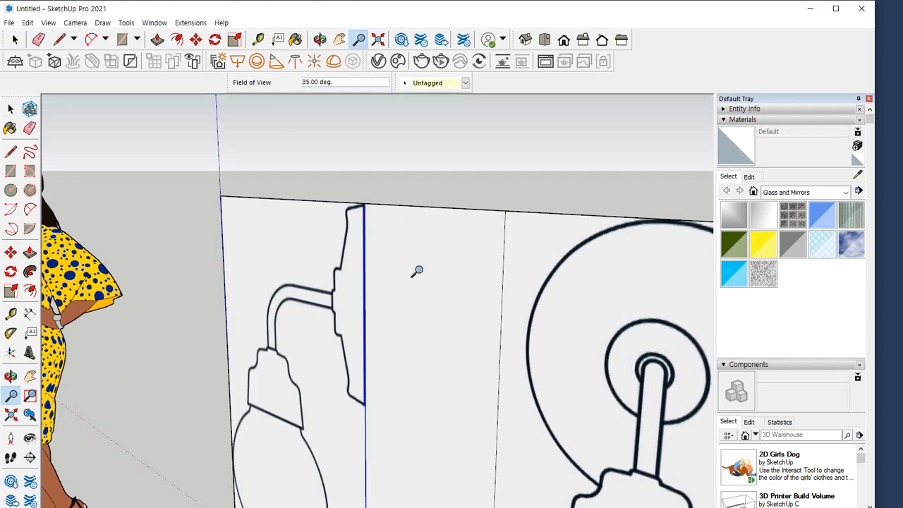
middle_click_drag(417, 271, 439, 282)
scroll(439, 288, "up", 2)
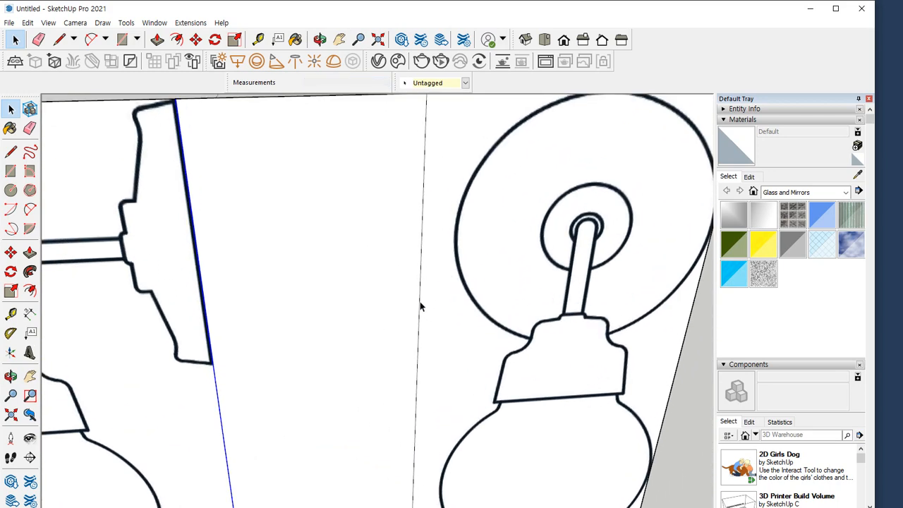
left_click(419, 303)
key("m")
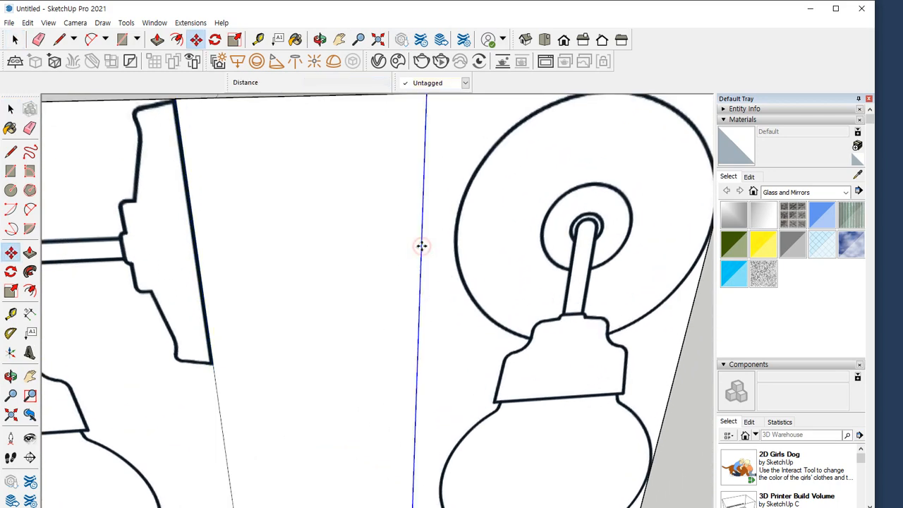
left_click(421, 246)
scroll(443, 244, "up", 3)
scroll(446, 242, "up", 2)
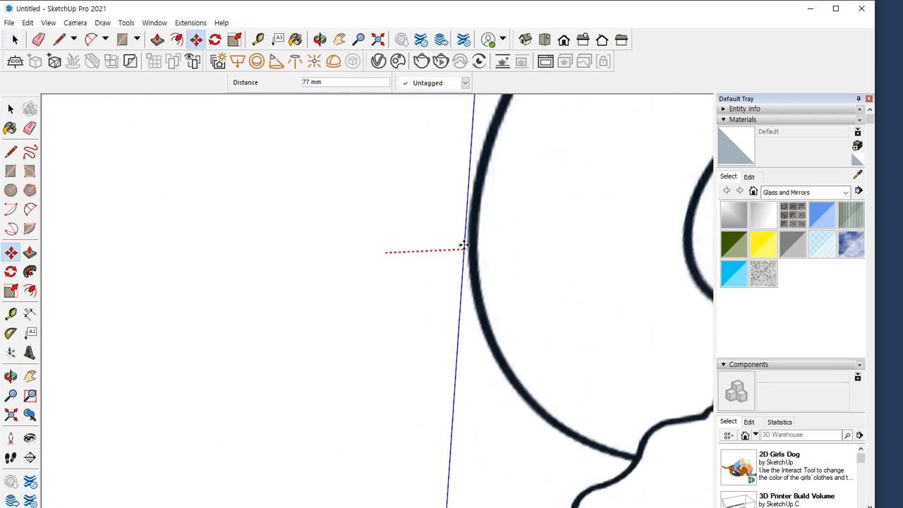
left_click(467, 245)
scroll(400, 276, "down", 5)
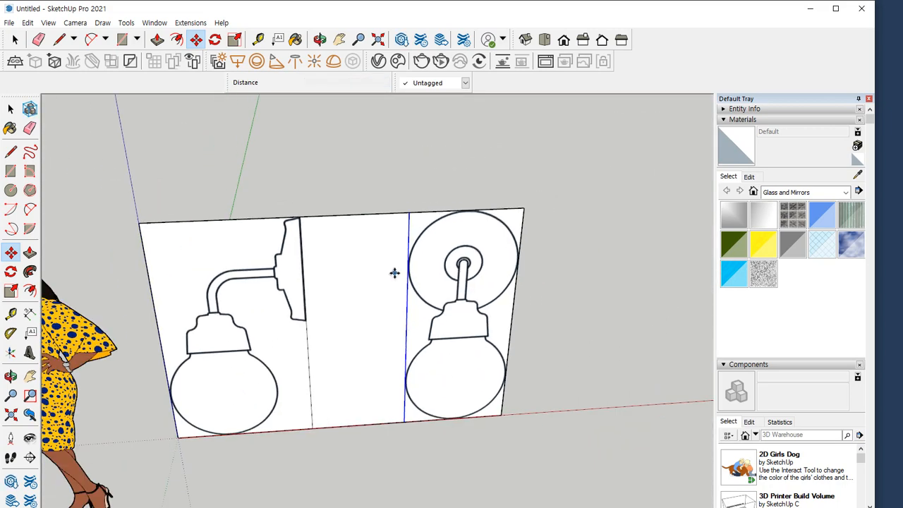
Delete the blank face between the side and front lamp views
key("space")
left_click(356, 249)
key("Delete")
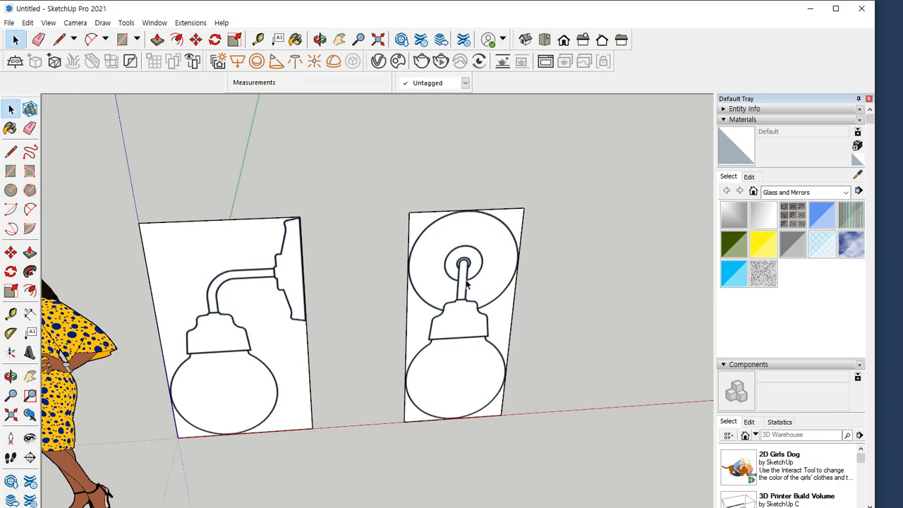
Make the front view face and the side view face into two separate groups
left_click(479, 264)
right_click(497, 246)
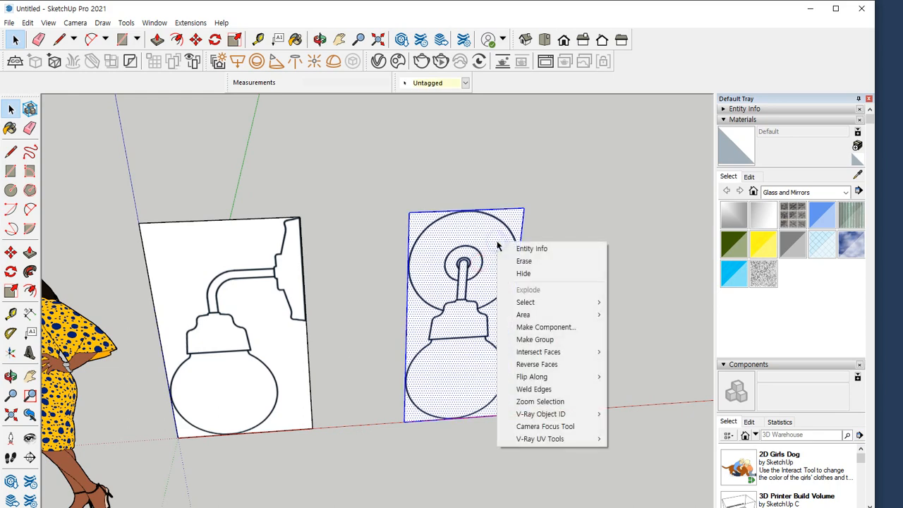
left_click(522, 339)
left_click(210, 234)
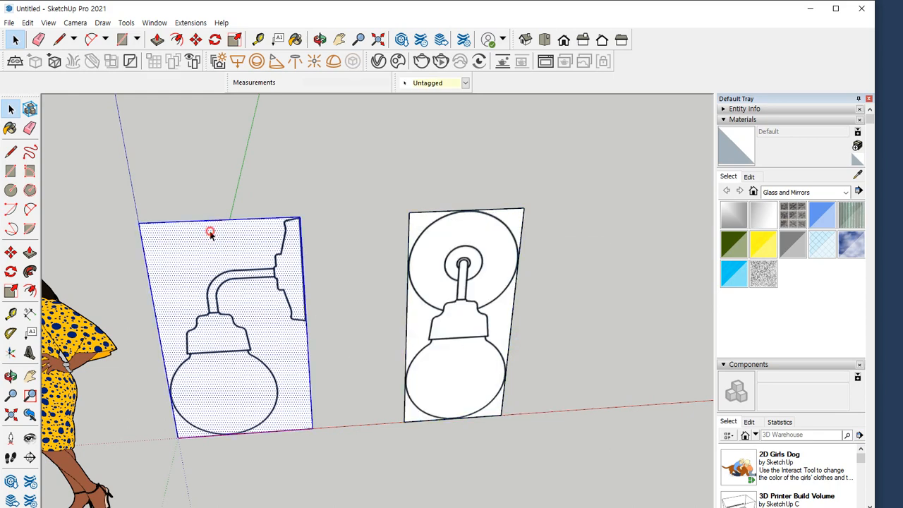
right_click(210, 233)
left_click(277, 327)
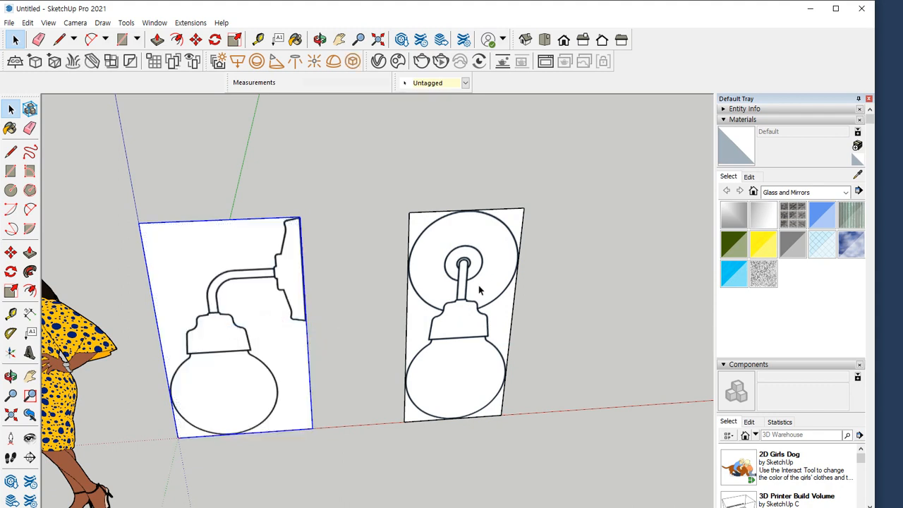
key("e")
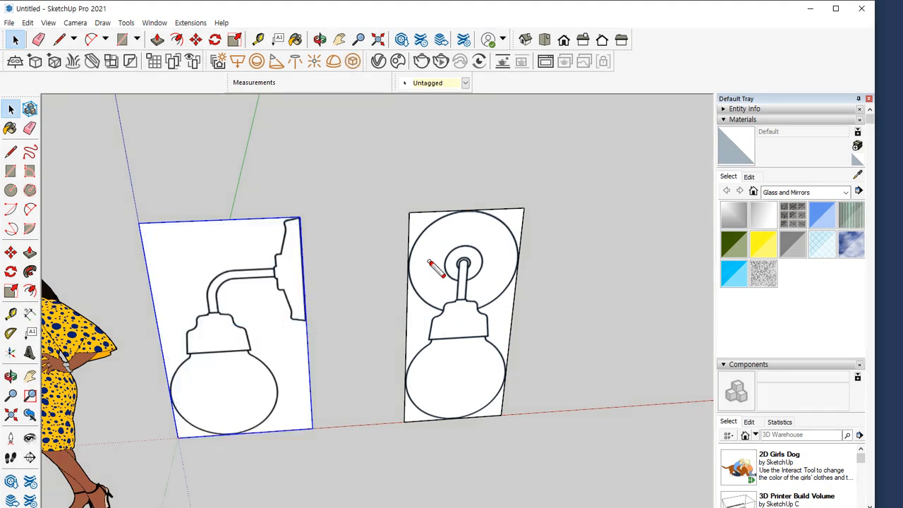
left_click_drag(404, 205, 491, 216)
left_click_drag(267, 227, 158, 242)
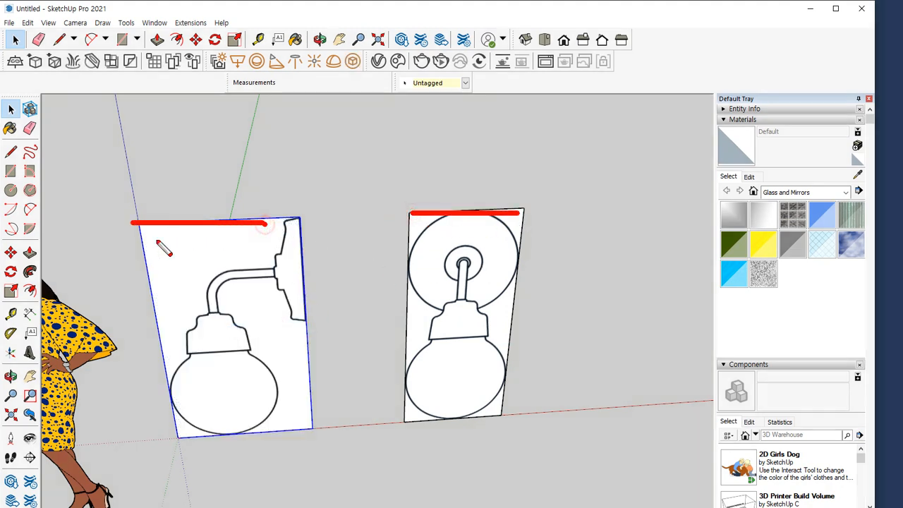
key("Escape")
Rotate the side view group about the blue axis, pivoting on its upper wall-plate corner, until it stands perpendicular to the front view
key("q")
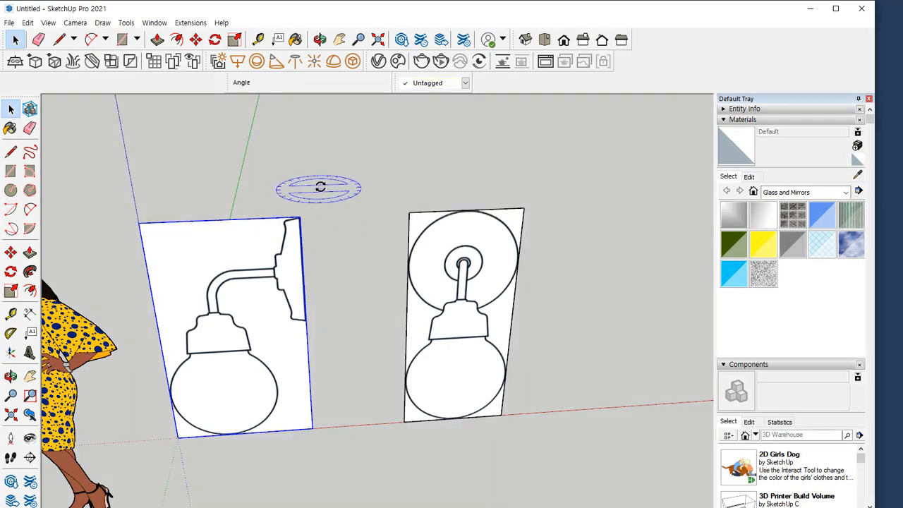
middle_click_drag(337, 166, 328, 187)
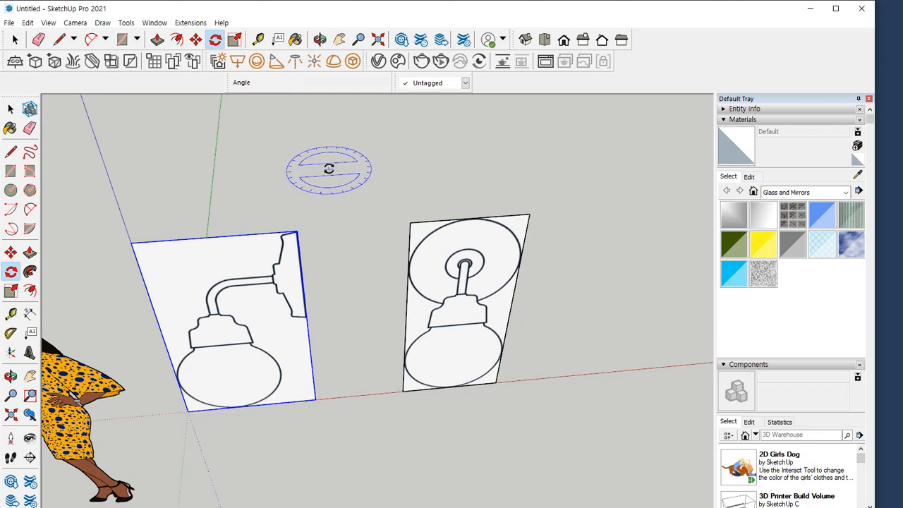
key("Right")
key("Left")
key("Up")
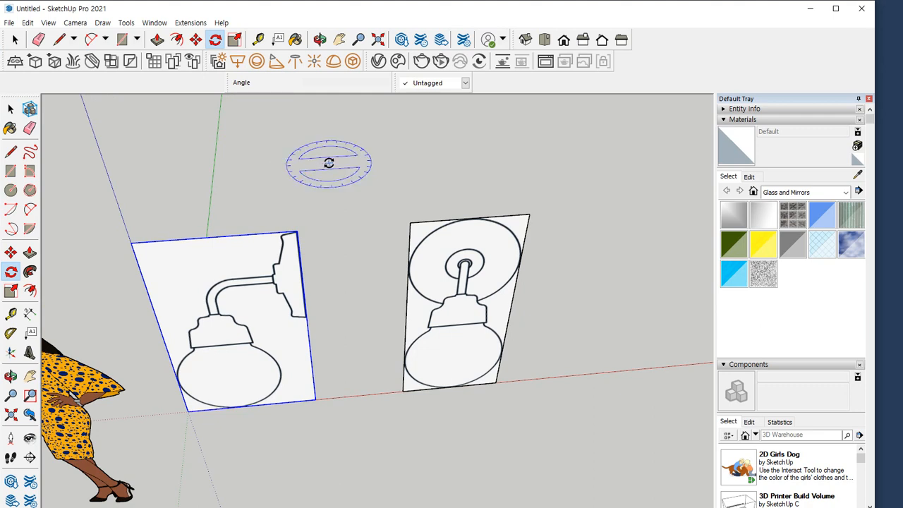
left_click(297, 231)
left_click(178, 239)
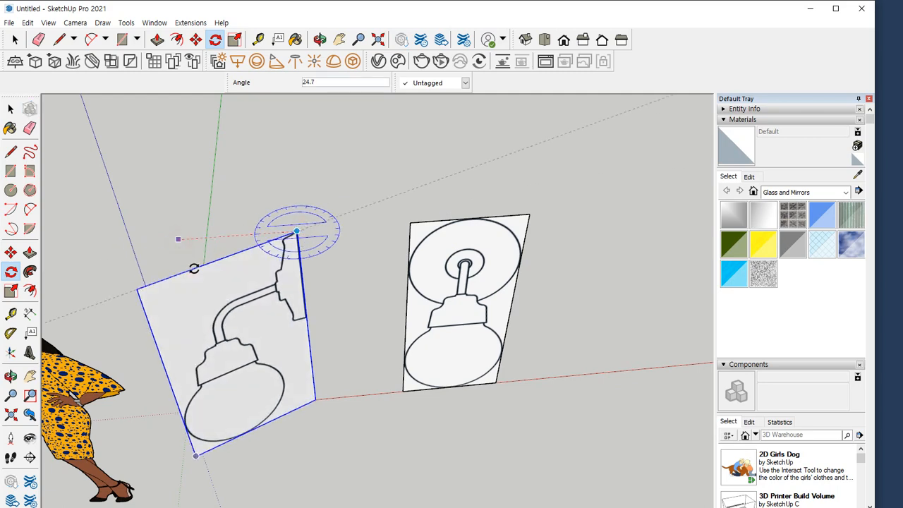
left_click(312, 240)
Move the side view group by its upper wall-plate corner to the midpoint of the front view's top edge
middle_click_drag(313, 240, 58, 232)
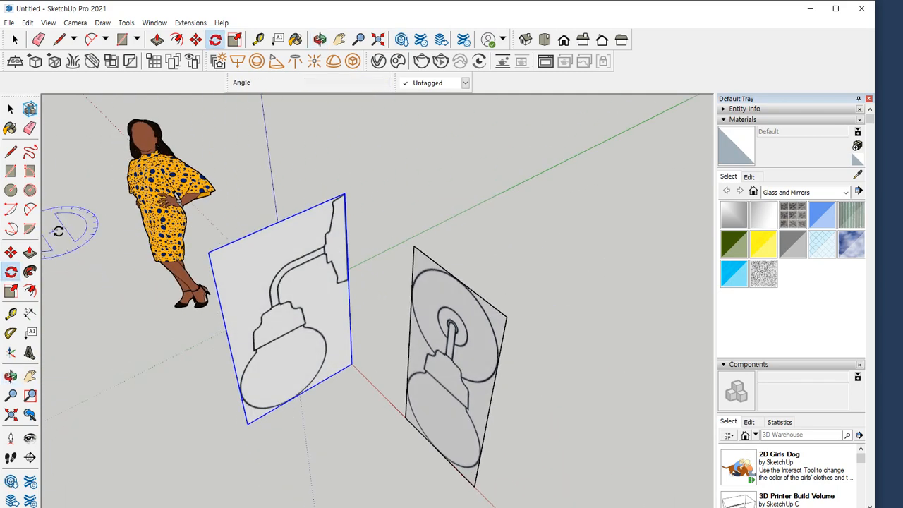
key("m")
left_click(344, 194)
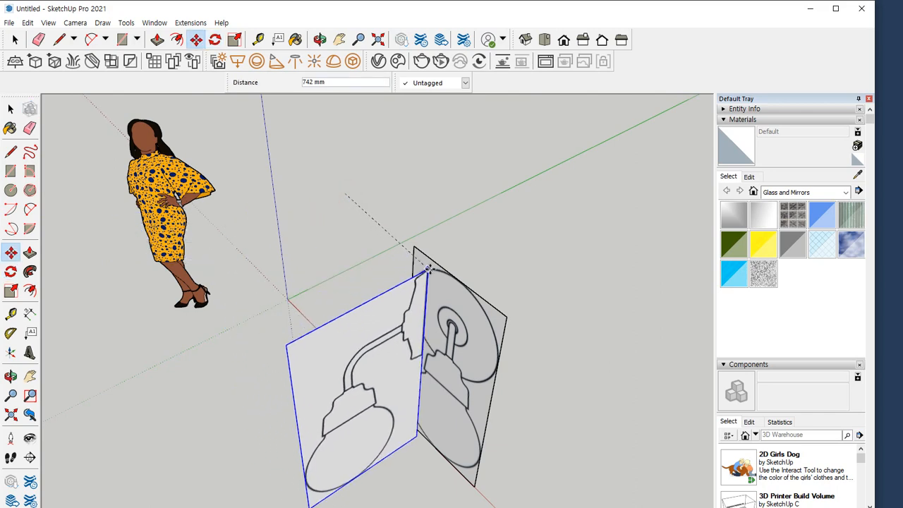
left_click(459, 278)
key("space")
middle_click_drag(546, 301, 273, 276)
left_click(542, 189)
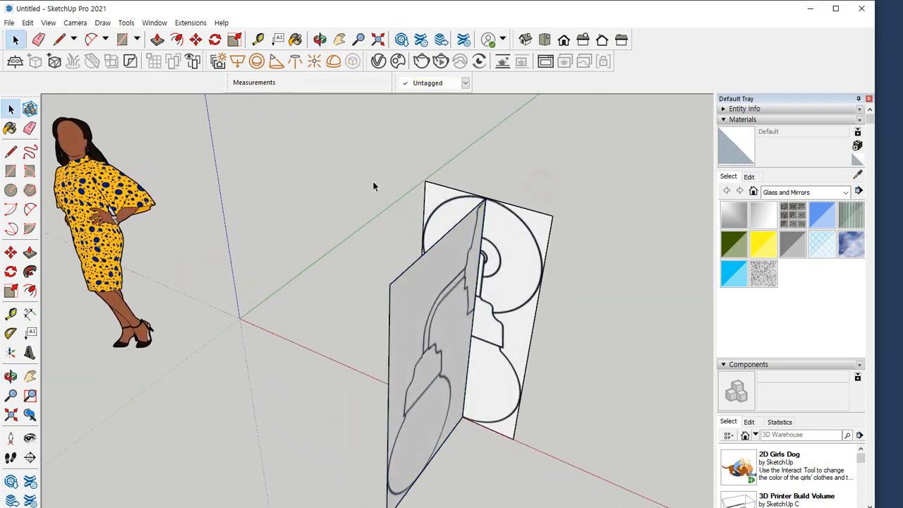
middle_click_drag(454, 183, 454, 308)
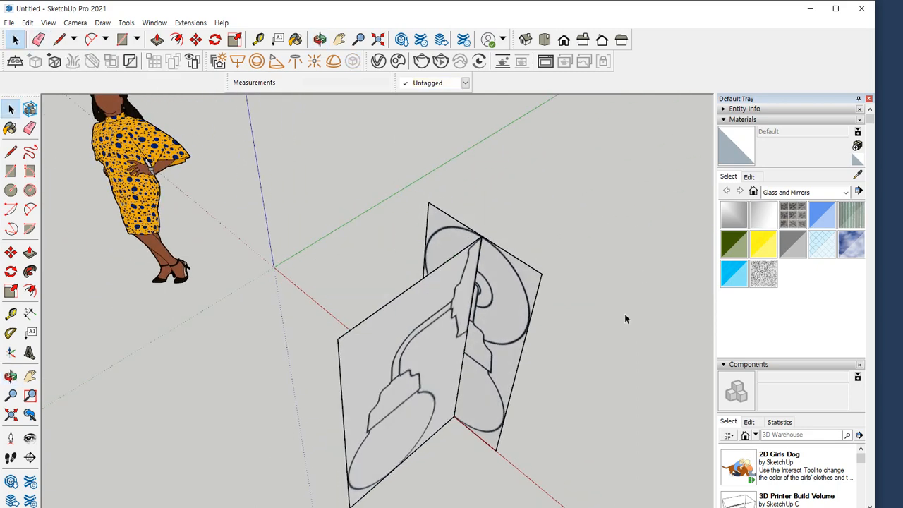
Turn on the X-ray face style so both lamp reference views can be seen through
left_click(74, 22)
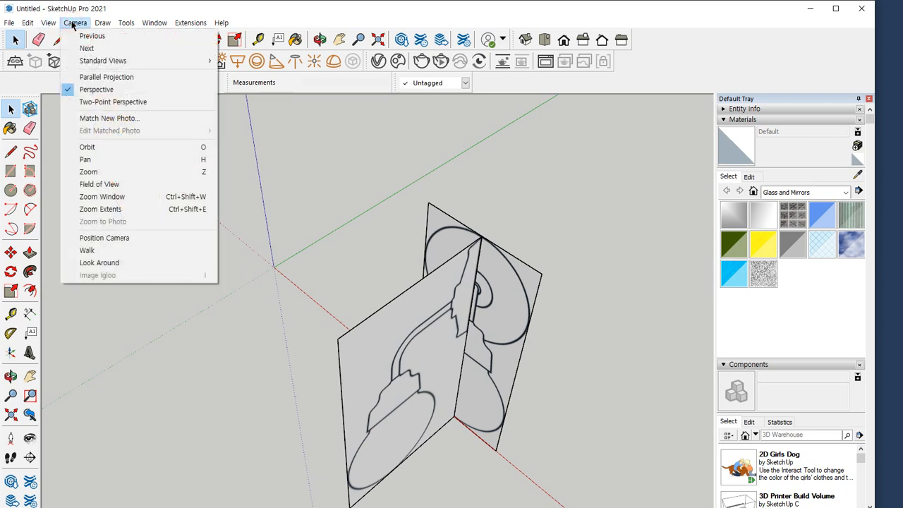
mouse_move(48, 23)
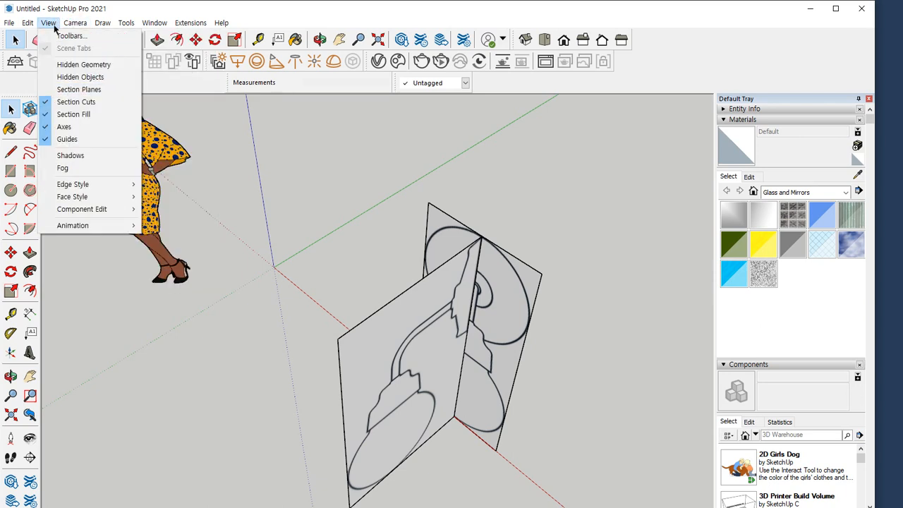
mouse_move(66, 201)
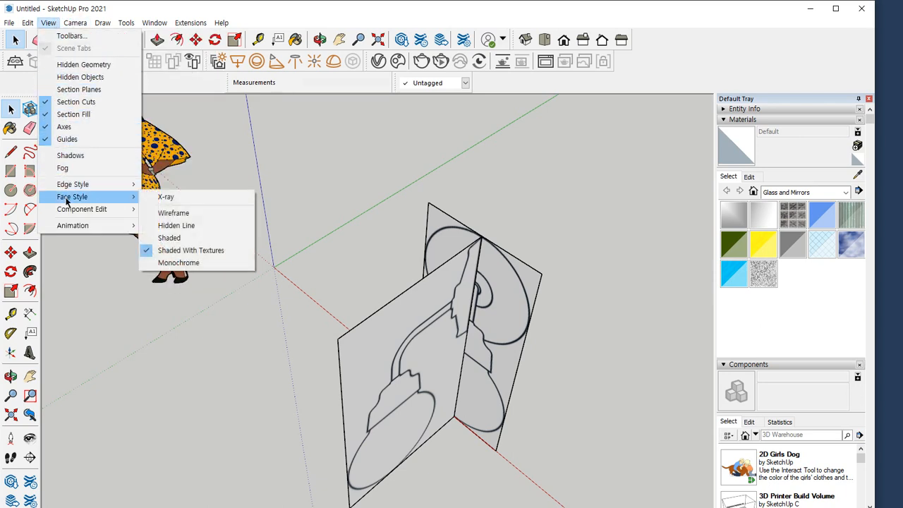
left_click(165, 197)
key("o")
left_click_drag(367, 212, 345, 120)
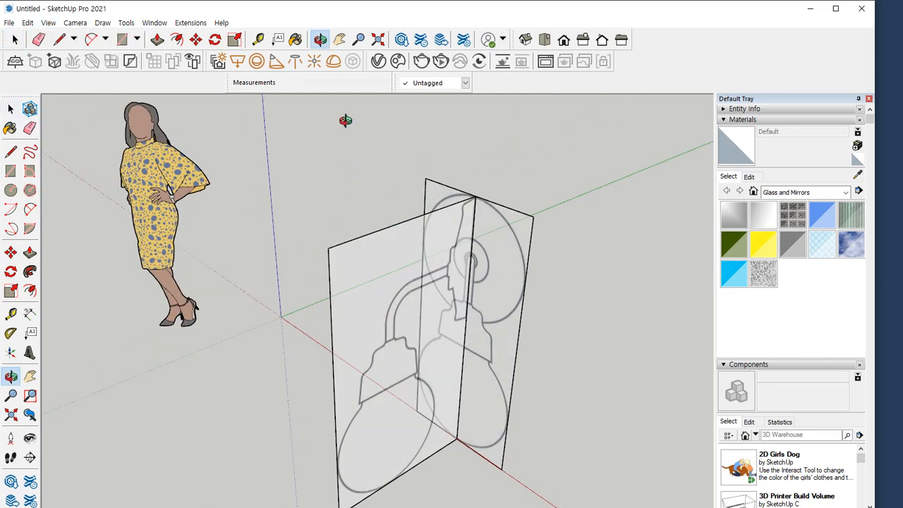
key("space")
middle_click_drag(540, 188, 590, 223)
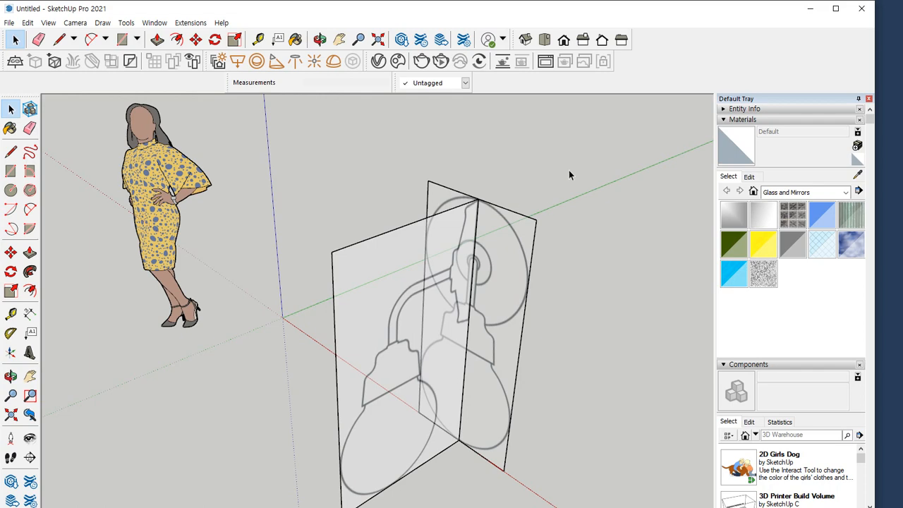
Delete the scale figure of the woman standing near the origin
key("h")
left_click_drag(495, 160, 491, 158)
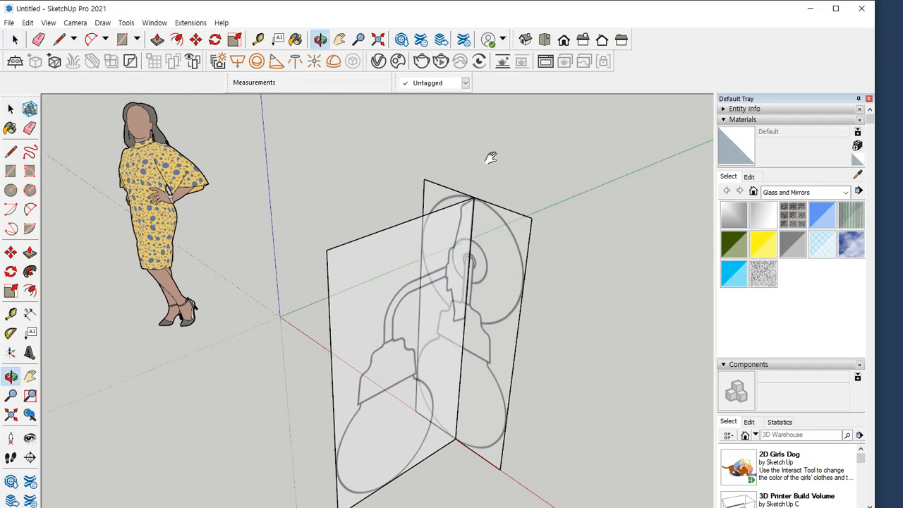
key("space")
middle_click_drag(491, 158, 532, 162)
left_click(102, 198)
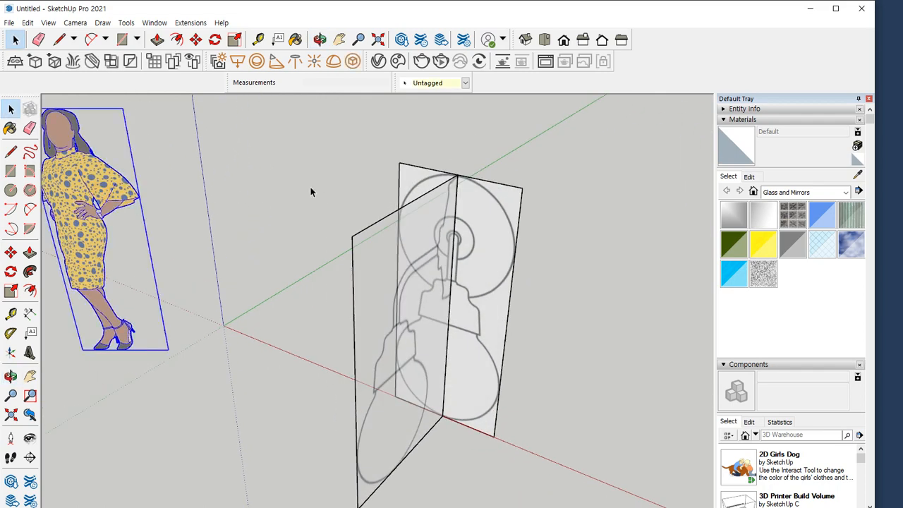
key("Delete")
Lock the side view and front view reference groups, then clear the selection
left_click_drag(390, 233, 390, 233)
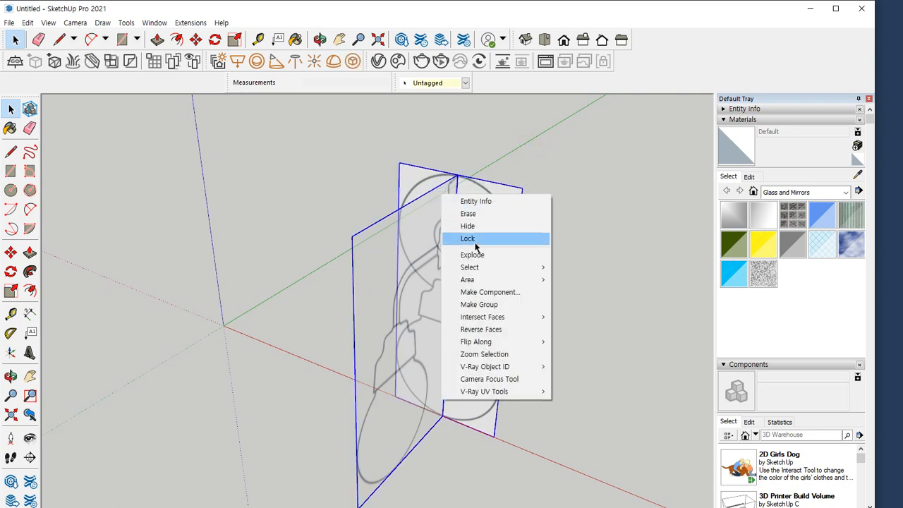
left_click(475, 243)
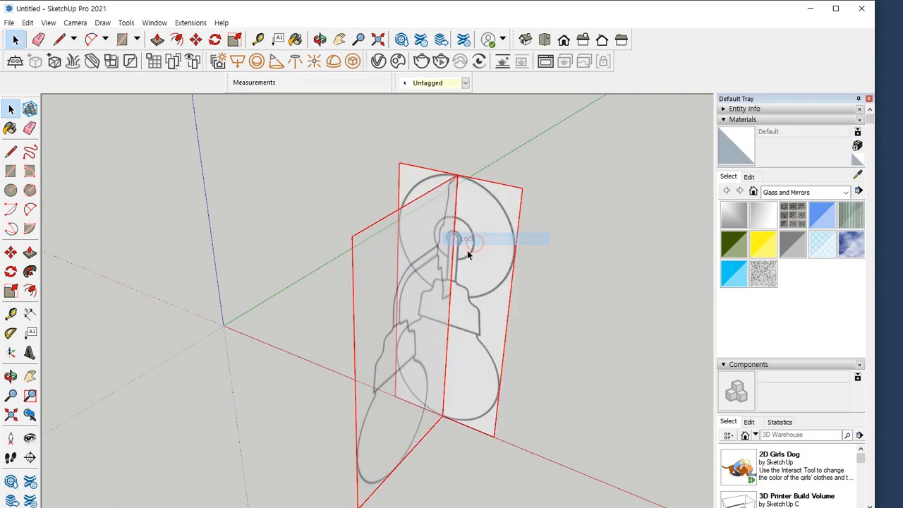
middle_click_drag(467, 249, 310, 301)
left_click(558, 246)
left_click(322, 286)
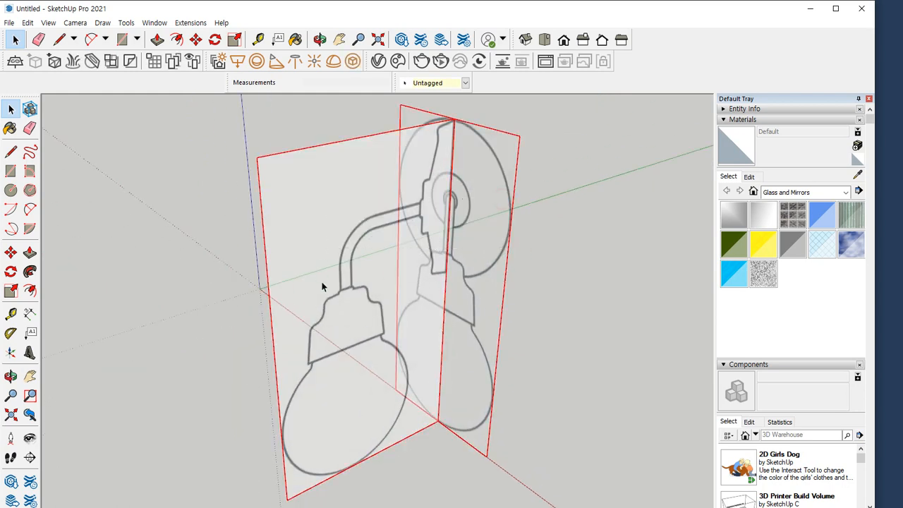
left_click(538, 265)
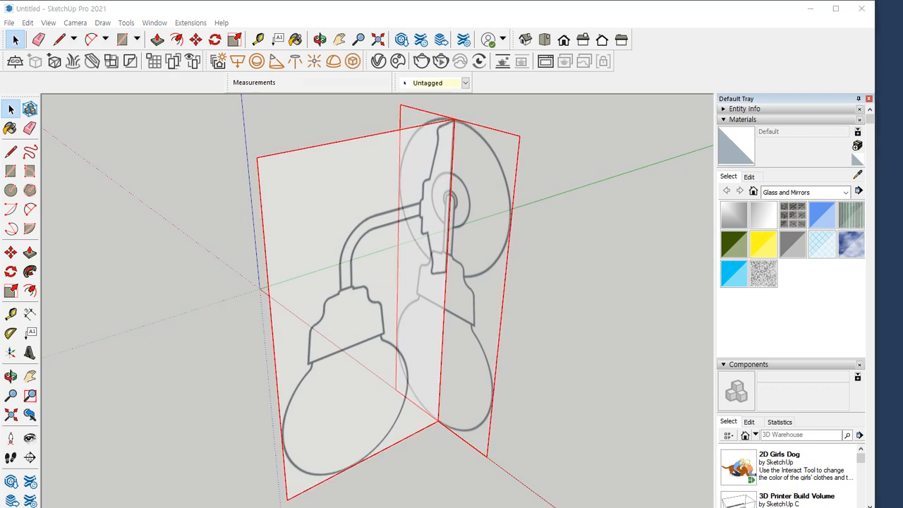
left_click(149, 174)
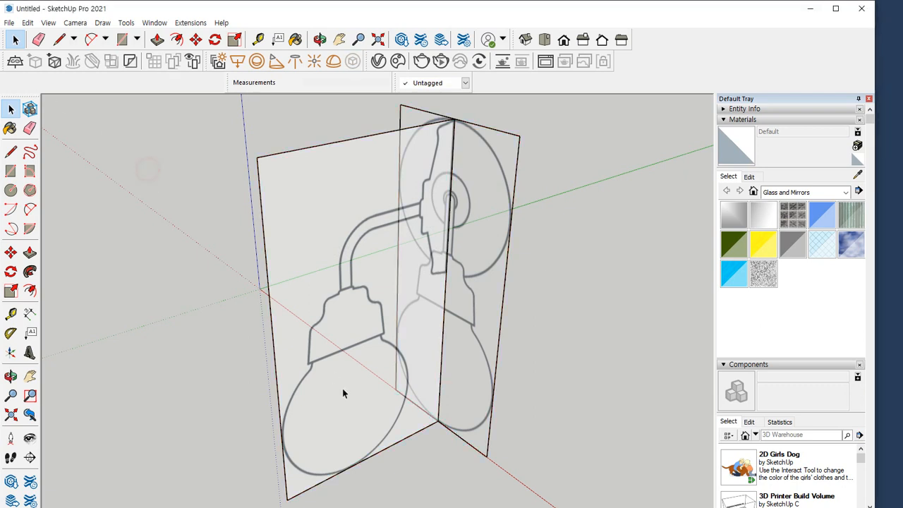
middle_click_drag(342, 393, 236, 343)
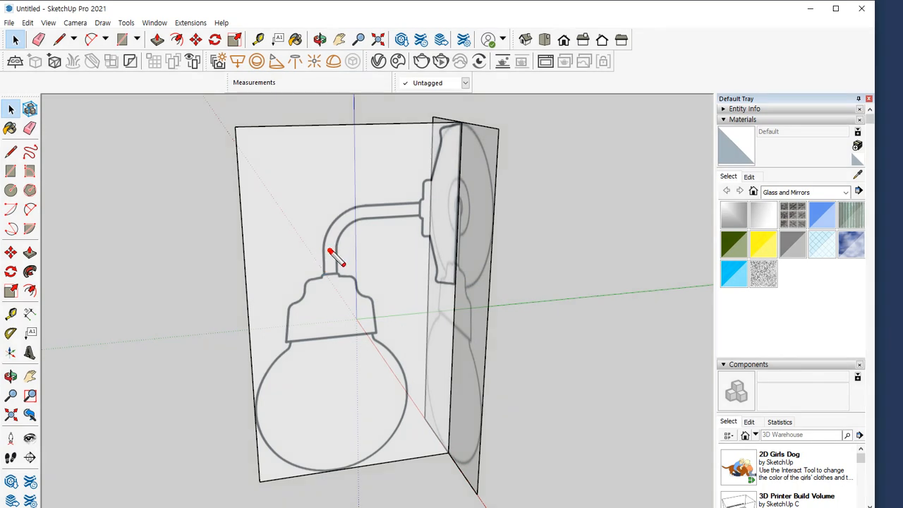
left_click_drag(329, 252, 330, 499)
mouse_move(285, 375)
left_mouse_down()
mouse_move(317, 433)
mouse_move(373, 383)
mouse_move(357, 400)
left_mouse_up()
mouse_move(314, 315)
left_mouse_down()
mouse_move(319, 351)
mouse_move(379, 313)
mouse_move(359, 328)
left_mouse_up()
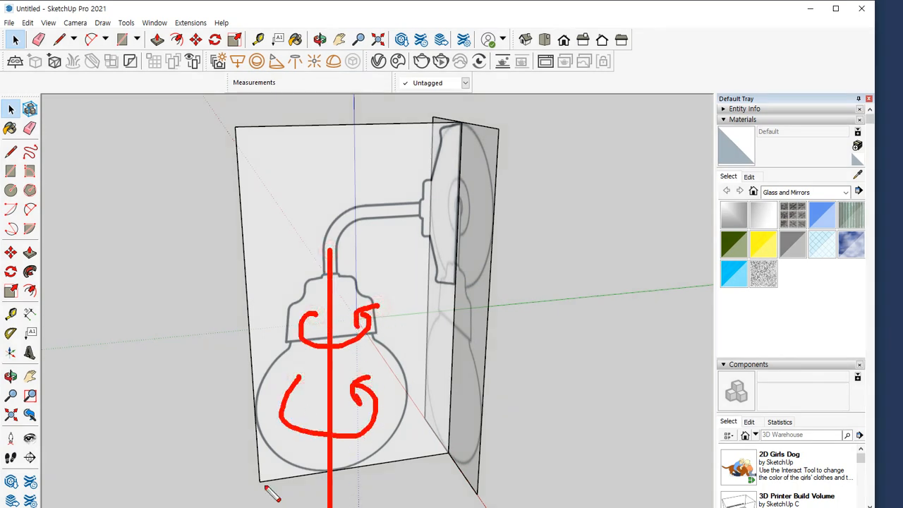
left_click_drag(329, 205, 329, 494)
key("Escape")
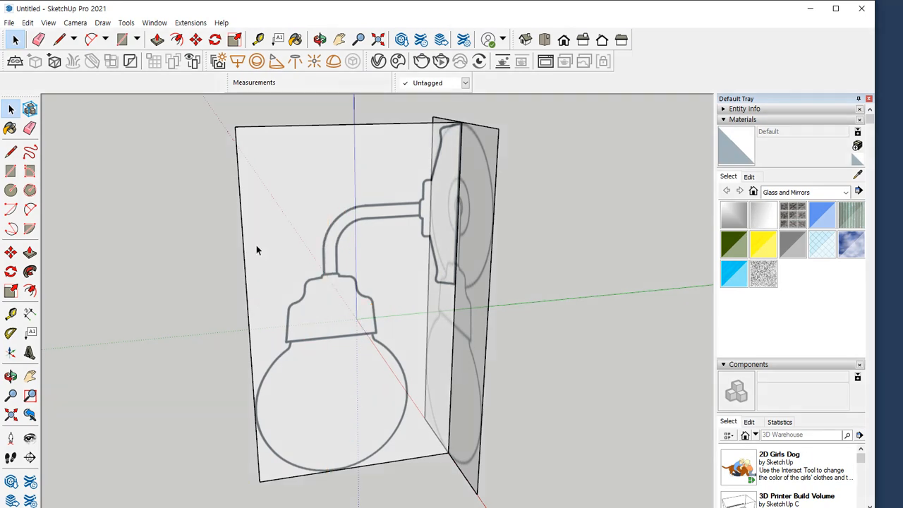
Place a vertical guide line 335 mm in from the side view's outer edge, through the centre of the lamp neck
key("t")
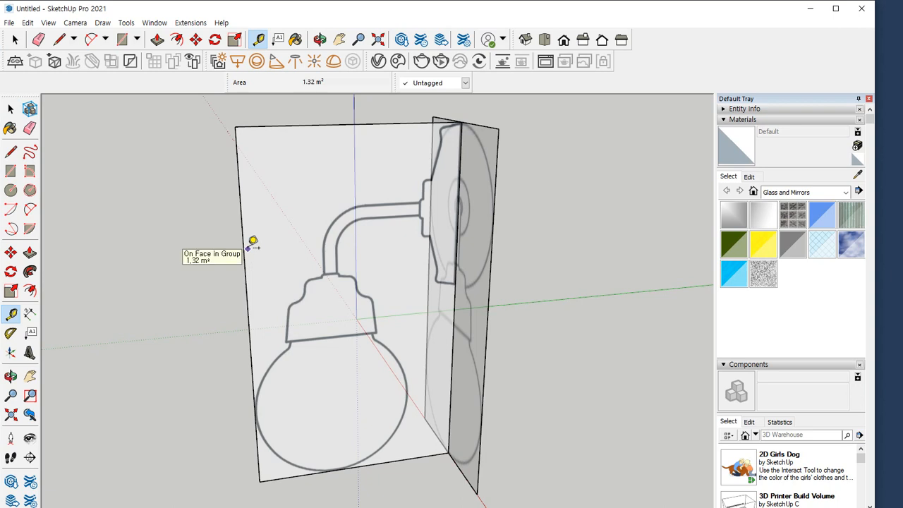
left_click(244, 249)
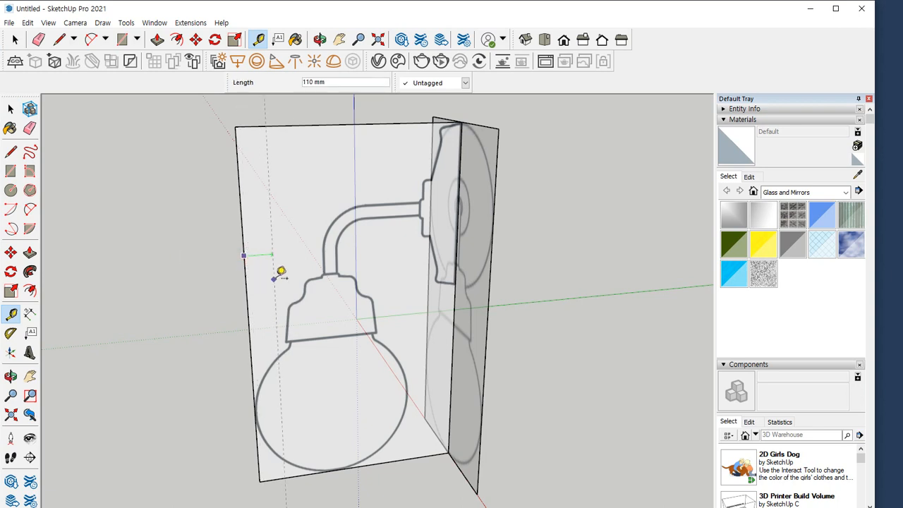
scroll(290, 277, "up", 2)
scroll(310, 275, "up", 3)
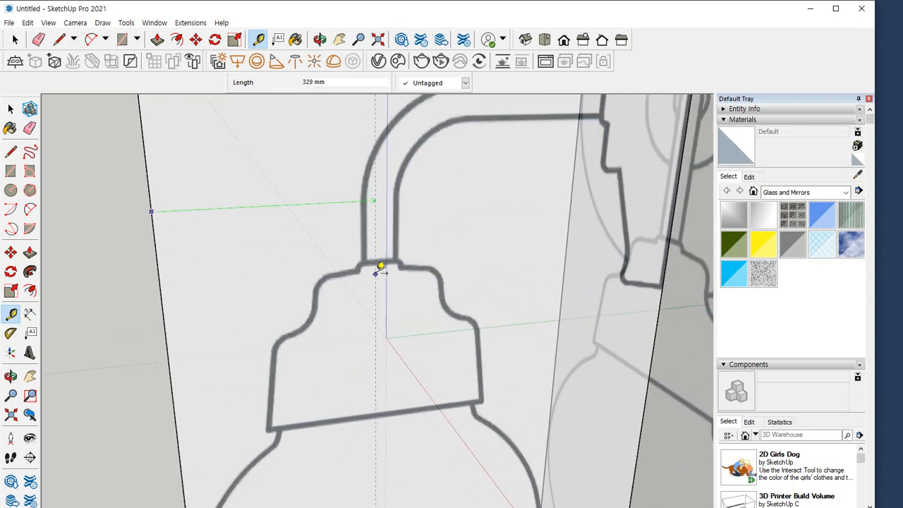
scroll(384, 264, "up", 3)
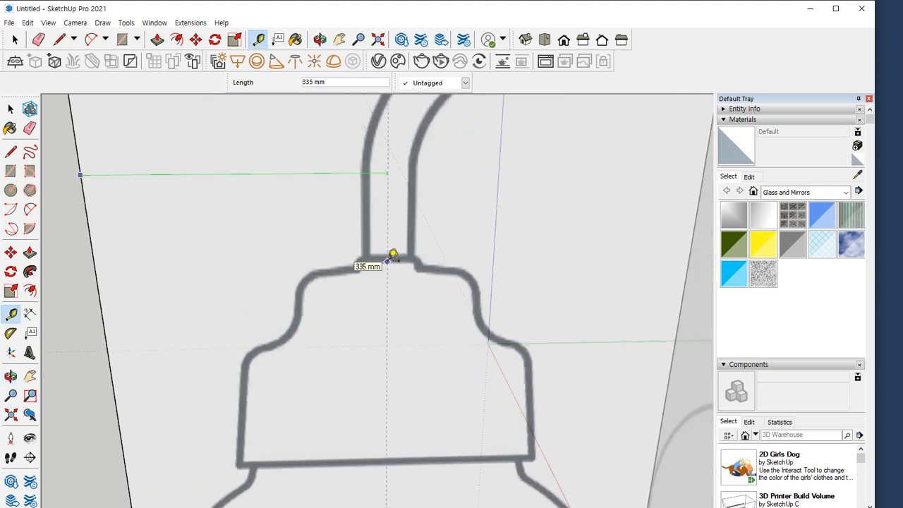
left_click(387, 262)
scroll(374, 329, "down", 4)
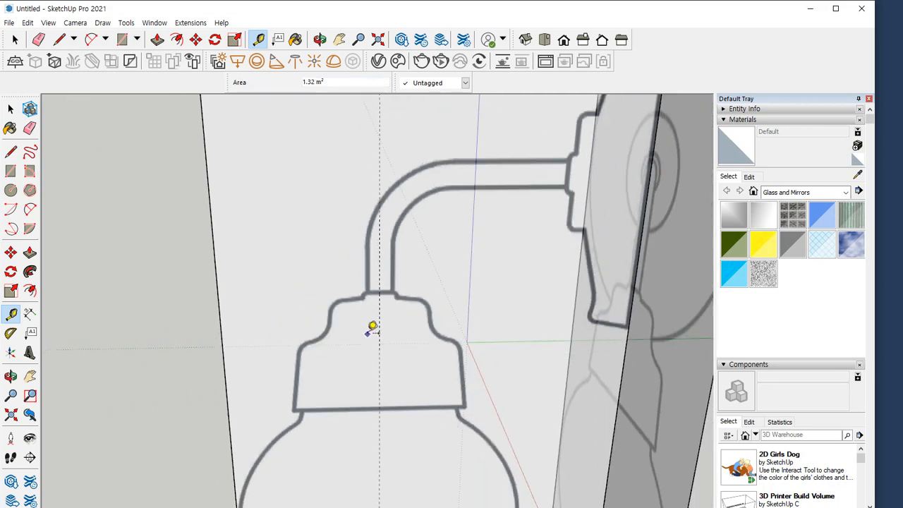
Place a horizontal guide line about 338 mm below the side view's upper edge, along the centre of the lamp arm
scroll(445, 268, "up", 4)
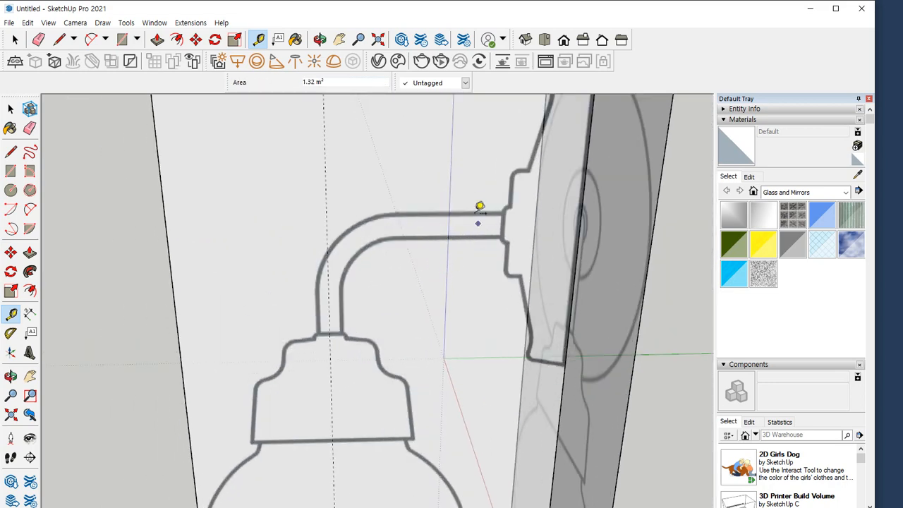
left_click(507, 223)
scroll(480, 161, "down", 3)
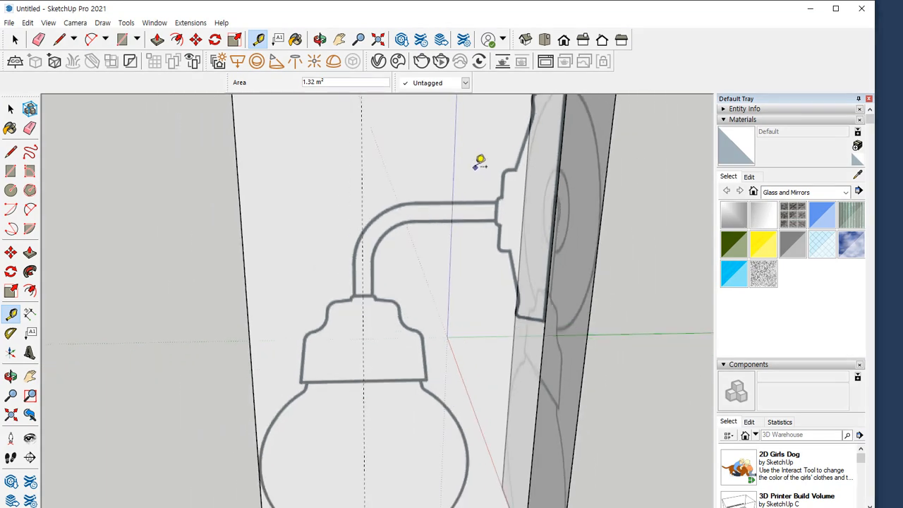
scroll(470, 232, "up", 4)
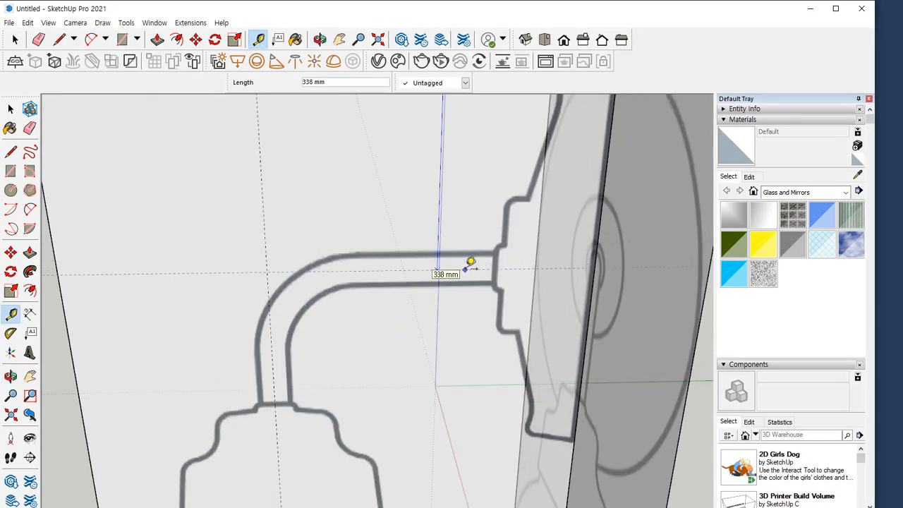
middle_click_drag(471, 263, 460, 302)
scroll(460, 302, "down", 2)
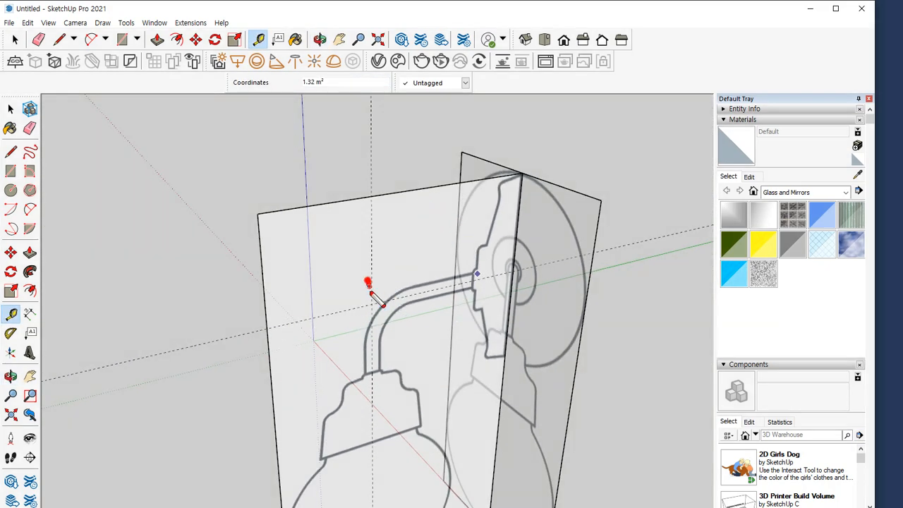
left_click_drag(367, 282, 375, 417)
left_click_drag(489, 277, 302, 312)
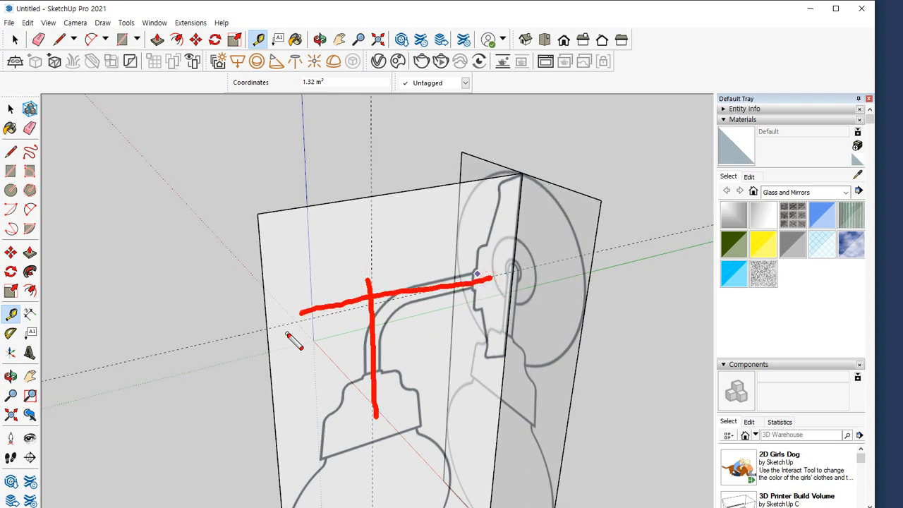
mouse_move(292, 369)
left_mouse_down()
mouse_move(246, 358)
mouse_move(282, 373)
mouse_move(348, 367)
left_mouse_up()
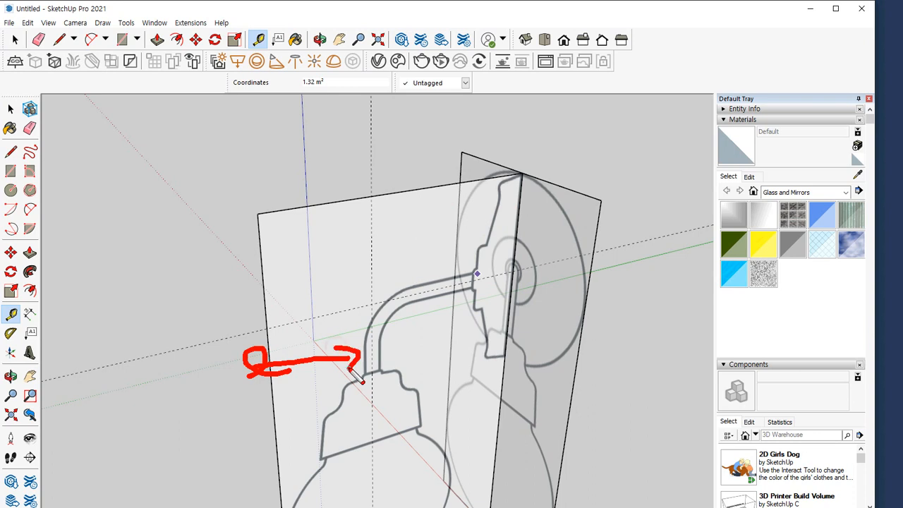
mouse_move(433, 189)
left_mouse_down()
mouse_move(441, 277)
mouse_move(460, 271)
left_mouse_up()
key("Escape")
Draw a horizontal circle of about 148 mm radius below the bulb, centred on the vertical guide line
scroll(381, 337, "down", 2)
middle_click_drag(401, 364, 405, 288, "shift")
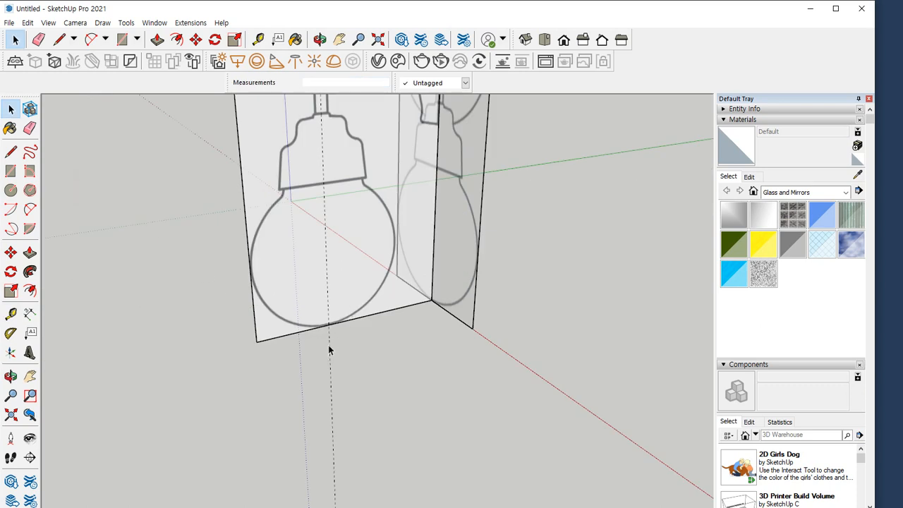
key("c")
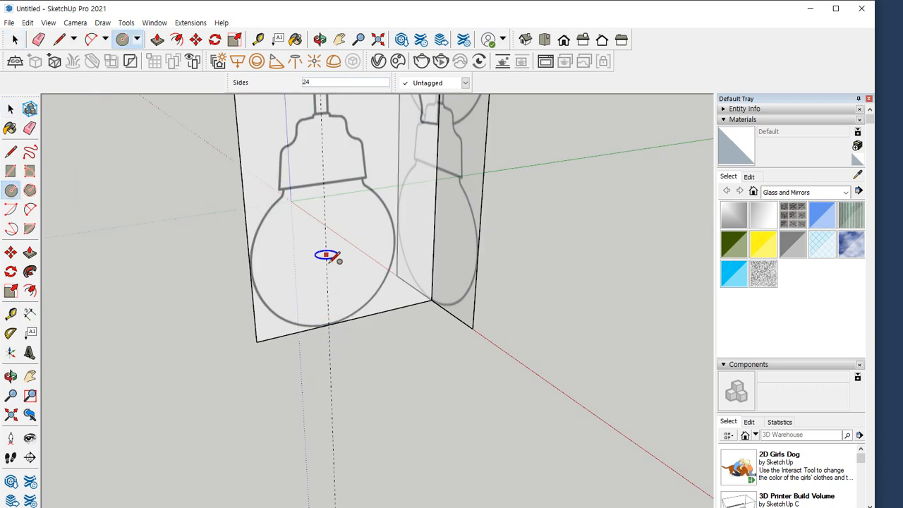
left_click(329, 372)
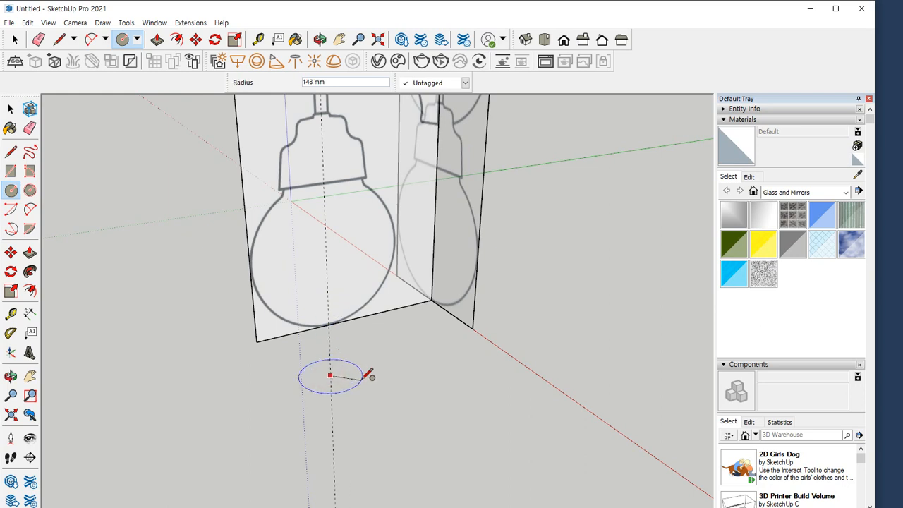
left_click(363, 375)
middle_click_drag(343, 429, 263, 350)
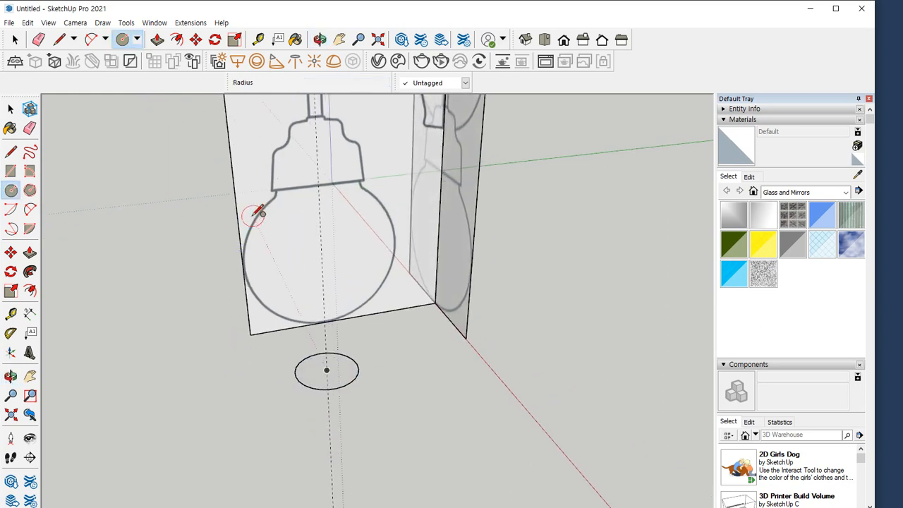
left_click(321, 242)
key("r")
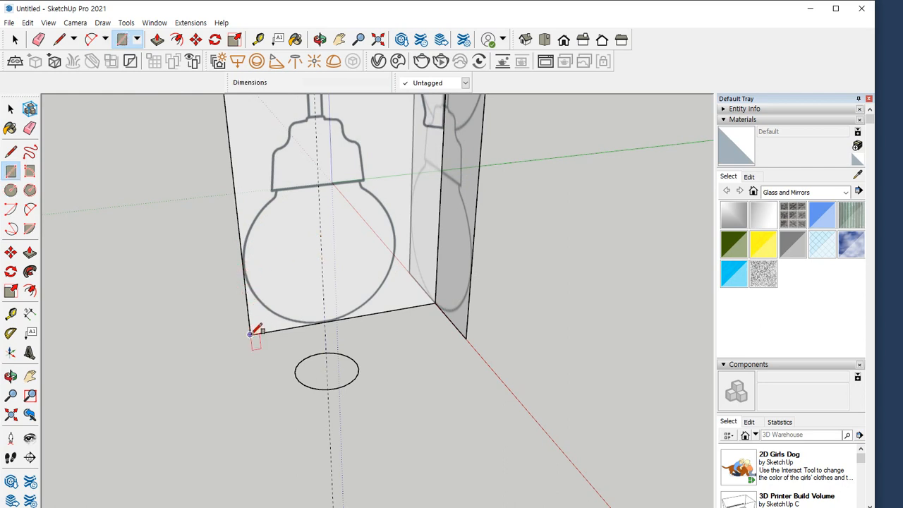
left_click(250, 335)
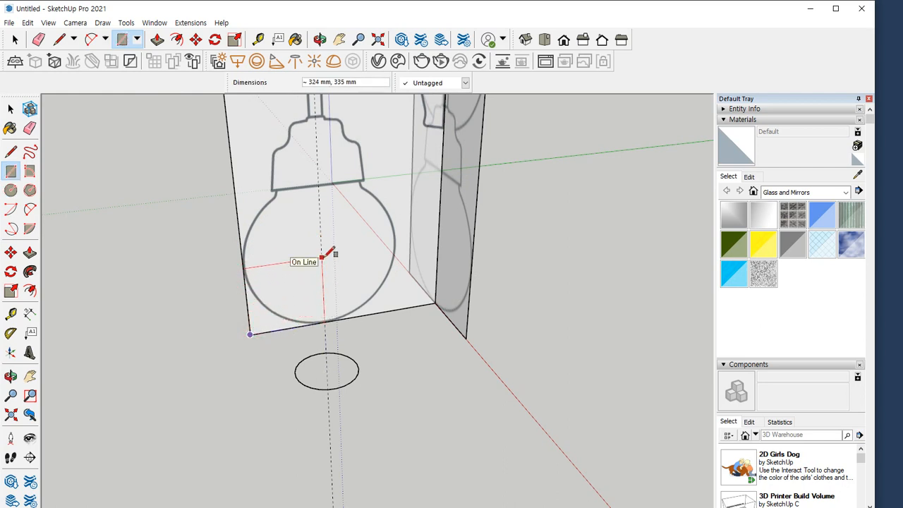
key("Escape")
left_click(251, 333)
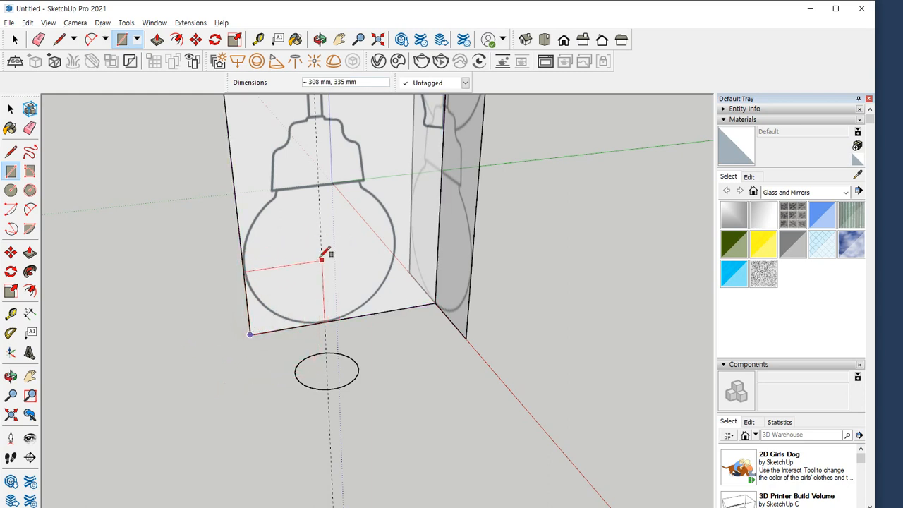
key("ctrl+shift")
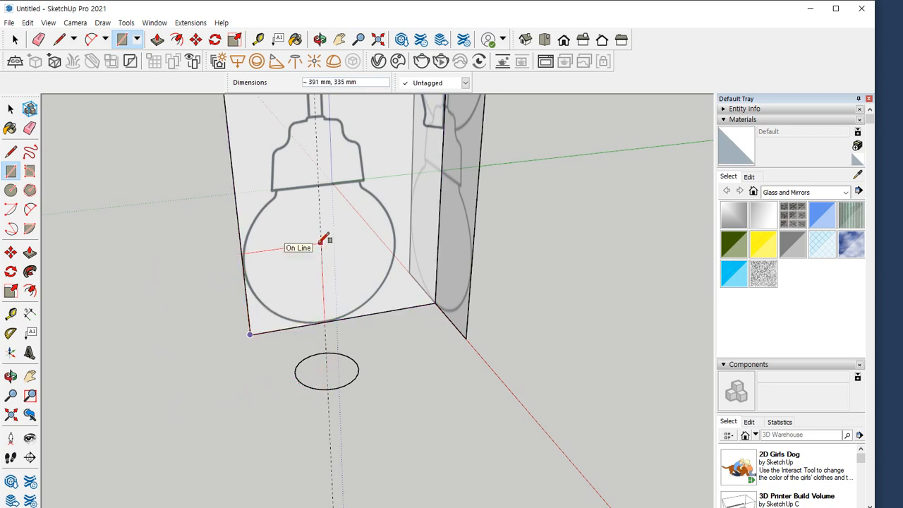
scroll(324, 254, "up", 1)
scroll(325, 252, "up", 1)
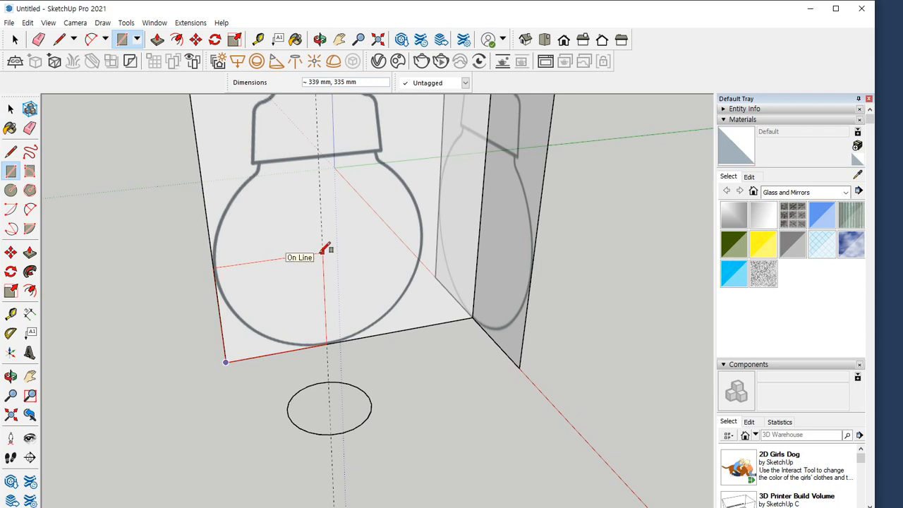
Draw a 335 mm radius circle in the side view plane, centred on its outer lower corner and reaching the vertical guide
key("c")
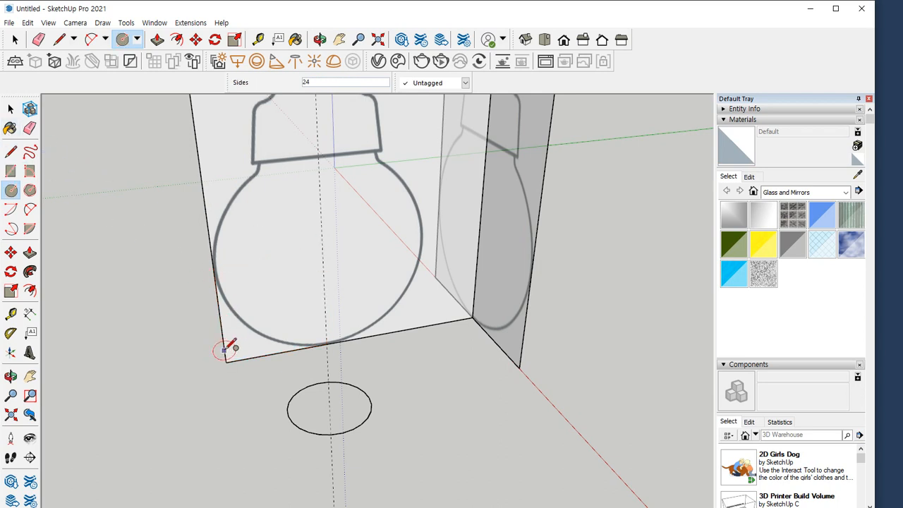
left_click(225, 361)
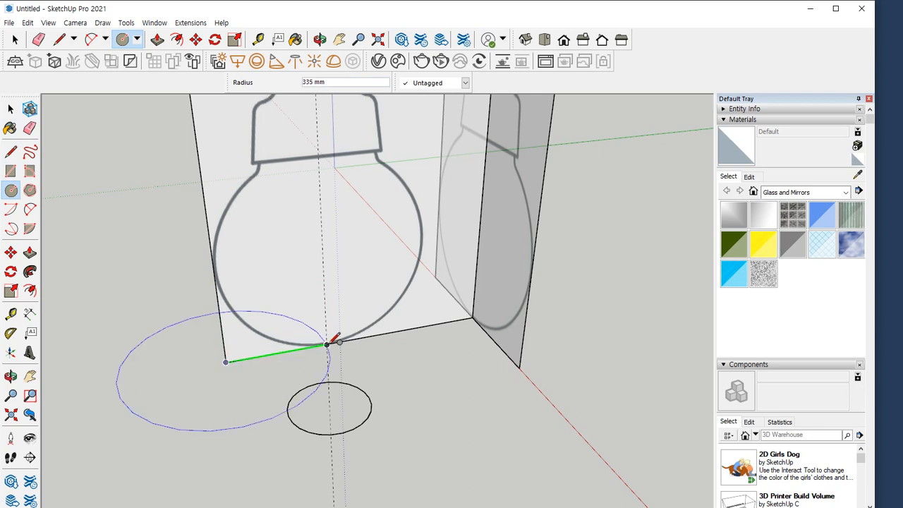
key("Escape")
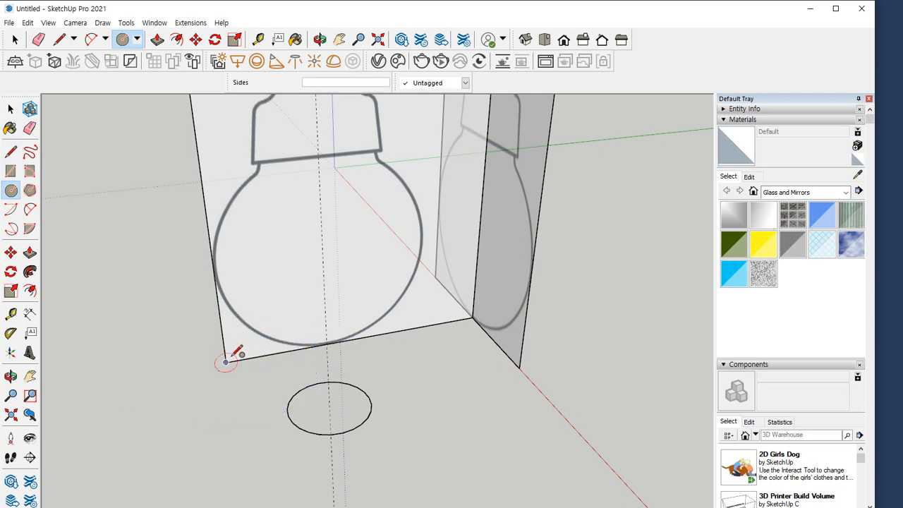
left_click(226, 361)
left_click(226, 361)
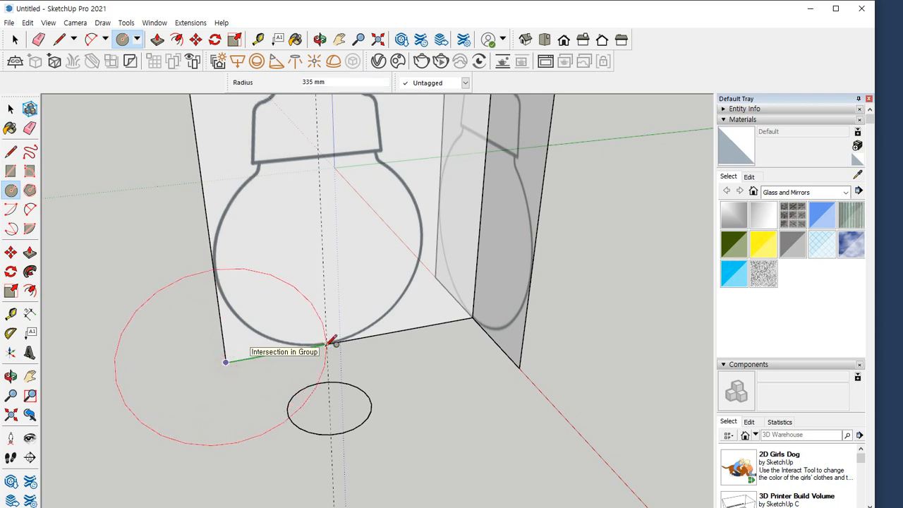
left_click(330, 341)
Draw a 335 by 335 mm square from the guide's lower-edge intersection to where the large circle crosses the side view's outer edge
middle_click_drag(306, 369, 310, 318)
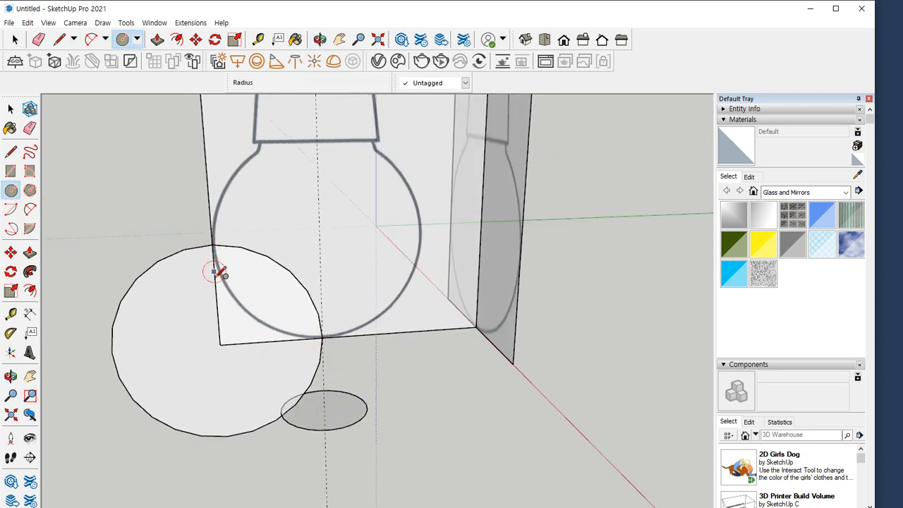
key("r")
left_click(321, 338)
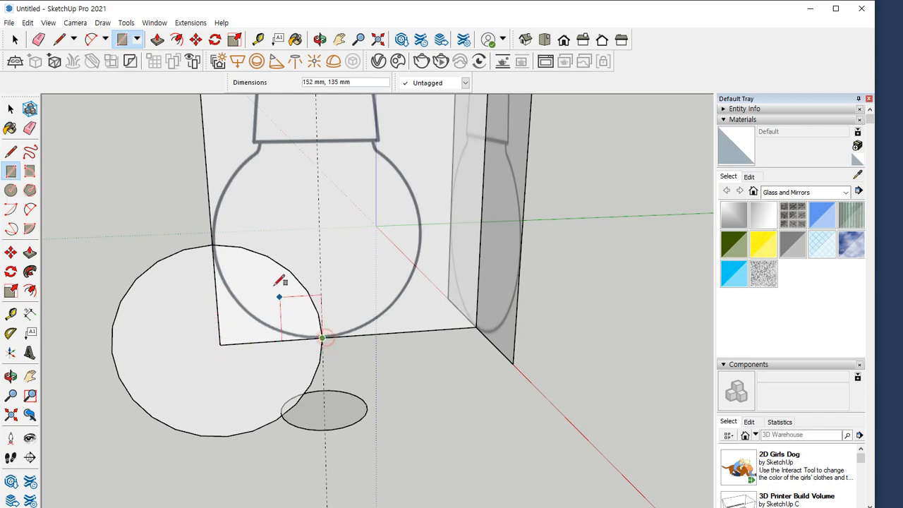
left_click(213, 245)
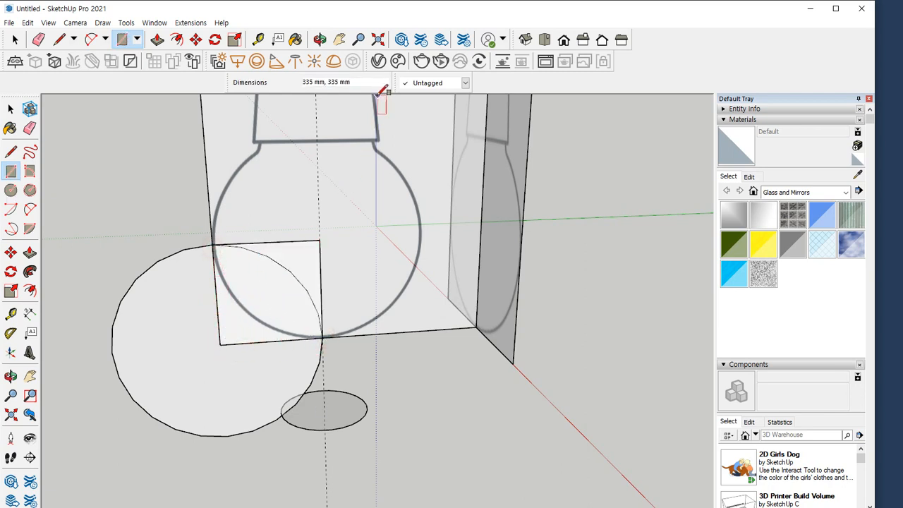
Erase the large helper circle and its arc, and draw a circle centred on the square's inner upper corner reaching its lower corner
key("e")
left_click(147, 264)
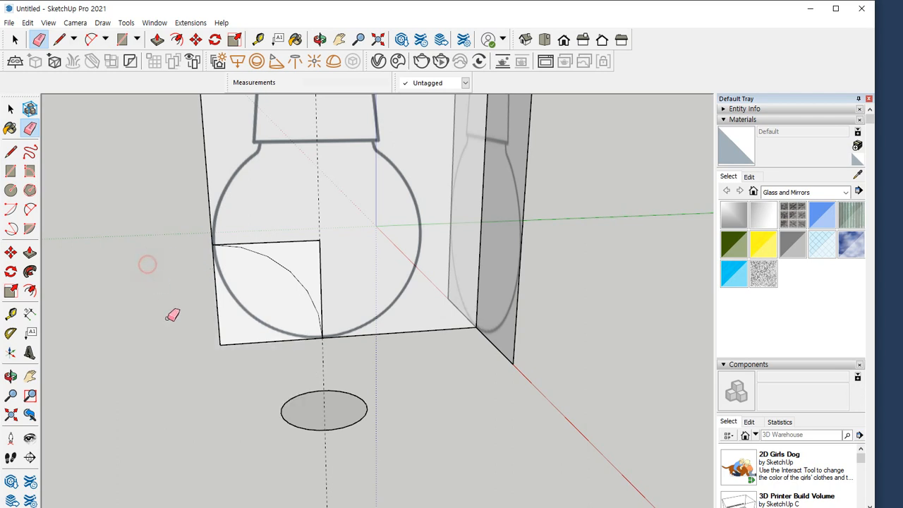
left_click_drag(302, 277, 301, 276)
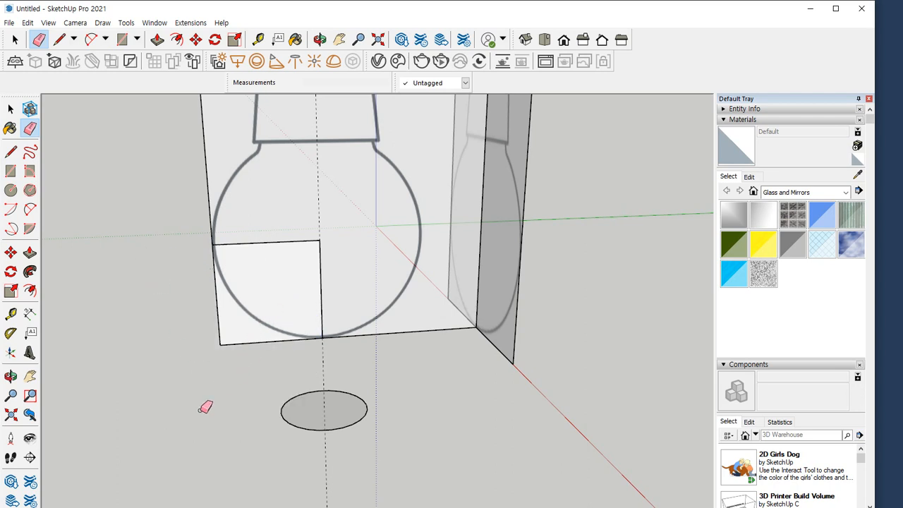
key("c")
left_click(320, 240)
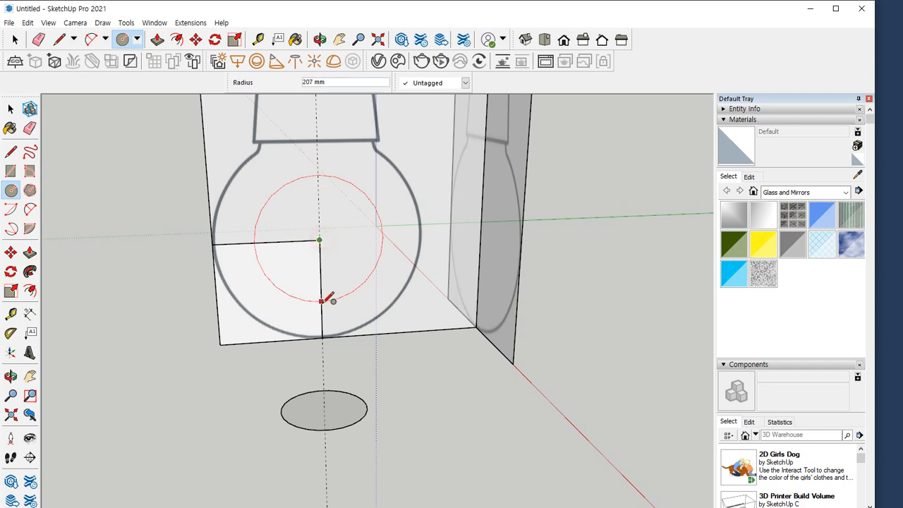
left_click(324, 336)
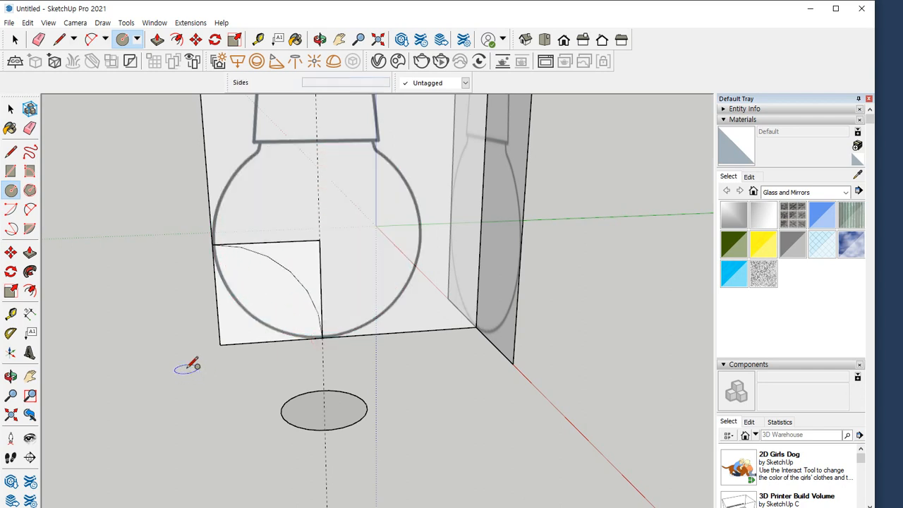
Undo the bulb circle and its construction square and helper circle
key("ctrl+z")
key("ctrl+z")
key("ctrl+z")
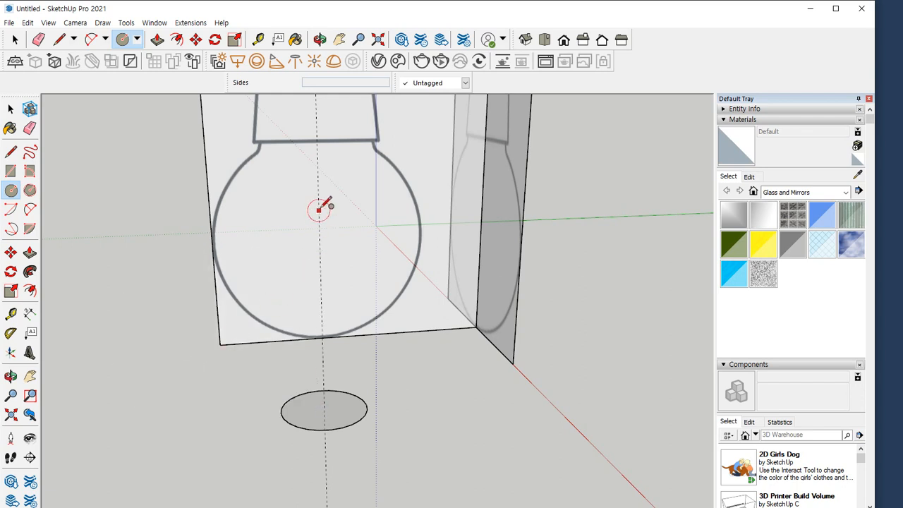
mouse_move(374, 145)
left_mouse_down()
mouse_move(422, 201)
mouse_move(404, 320)
mouse_move(326, 338)
left_mouse_up()
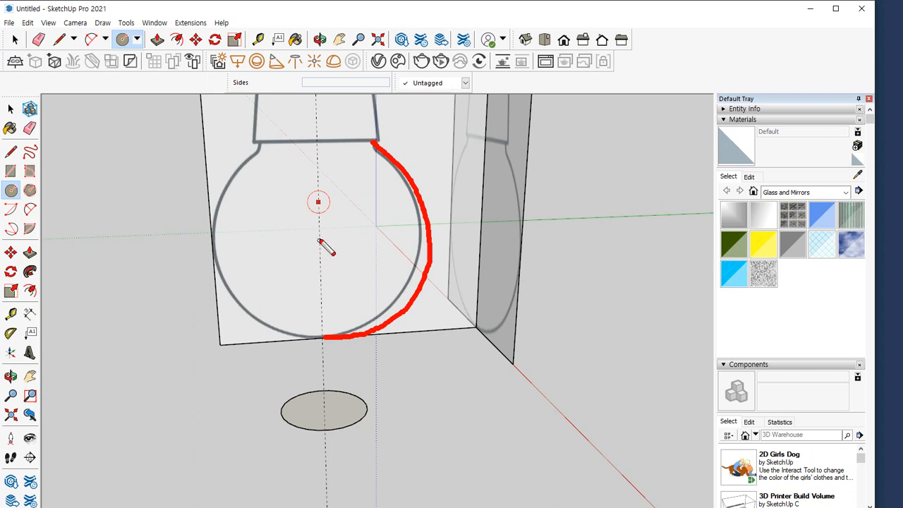
left_click_drag(318, 240, 321, 250)
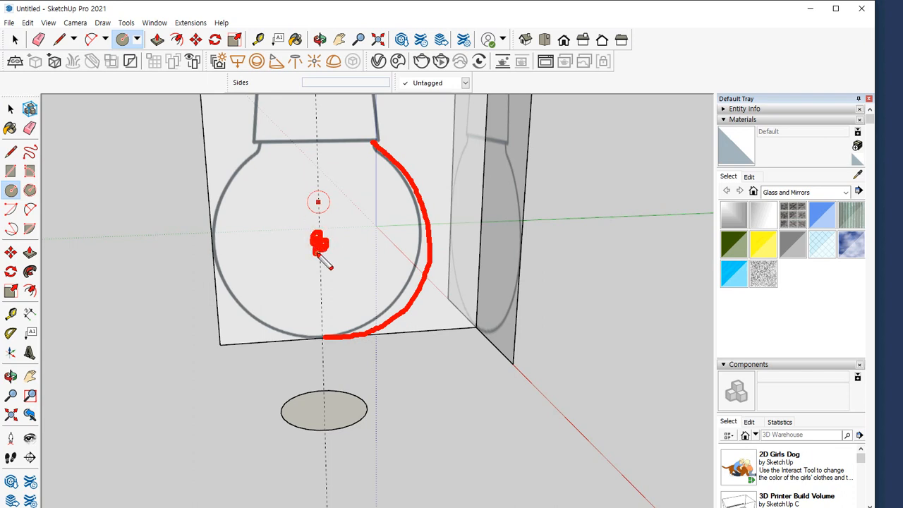
left_click_drag(213, 236, 210, 305)
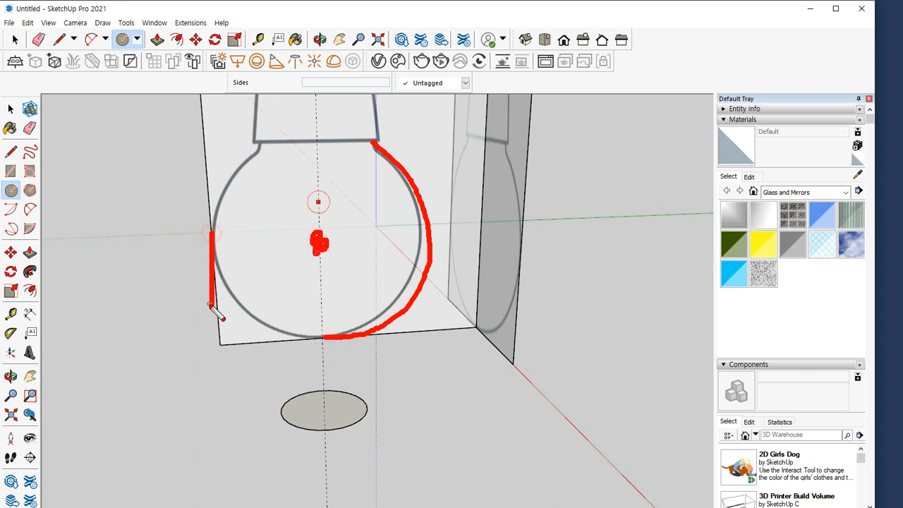
key("e")
left_click_drag(317, 141, 321, 364)
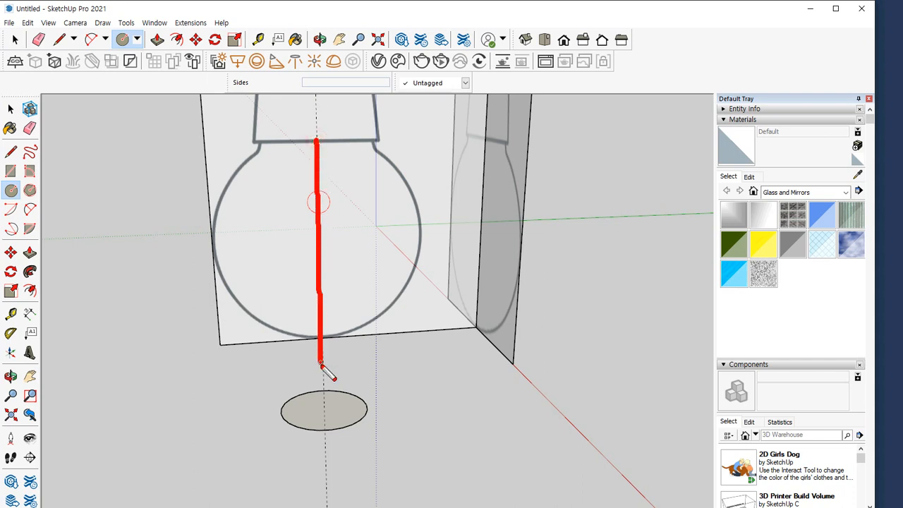
mouse_move(216, 340)
left_mouse_down()
mouse_move(302, 340)
mouse_move(264, 323)
mouse_move(269, 345)
mouse_move(418, 340)
left_mouse_up()
left_click_drag(429, 245, 419, 339)
left_click_drag(359, 318, 359, 340)
left_click_drag(366, 329, 367, 346)
key("Escape")
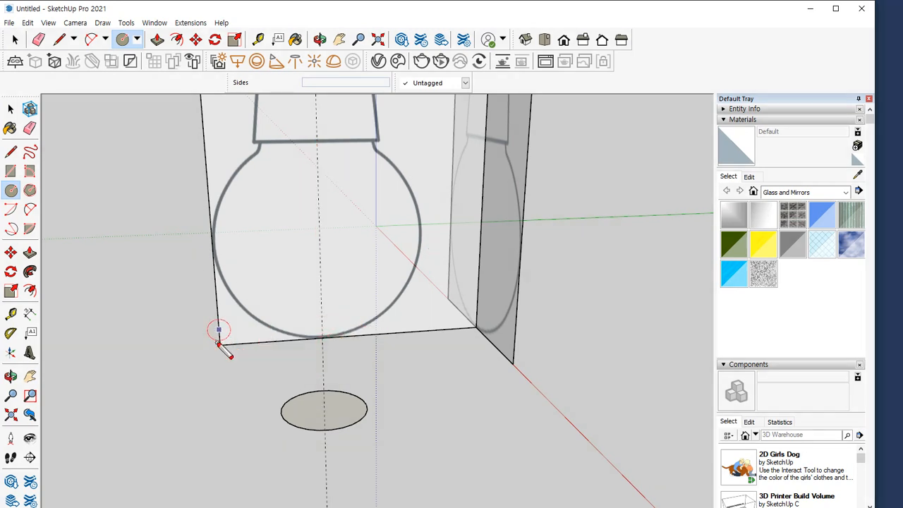
mouse_move(221, 342)
left_mouse_down()
mouse_move(220, 238)
mouse_move(323, 304)
mouse_move(224, 333)
left_mouse_up()
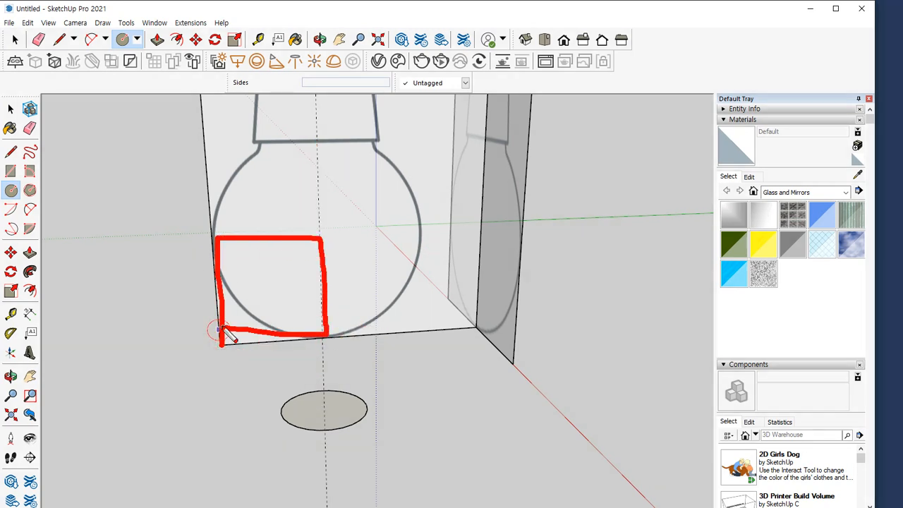
key("Escape")
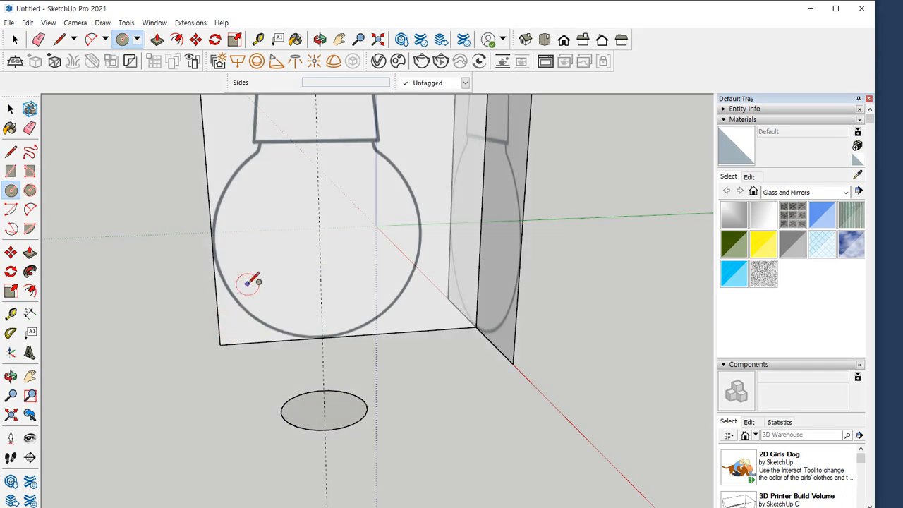
Draw a 335 mm radius circle centred on the side view's outer lower corner and a 335 by 335 mm square between its edge crossings
left_click(220, 345)
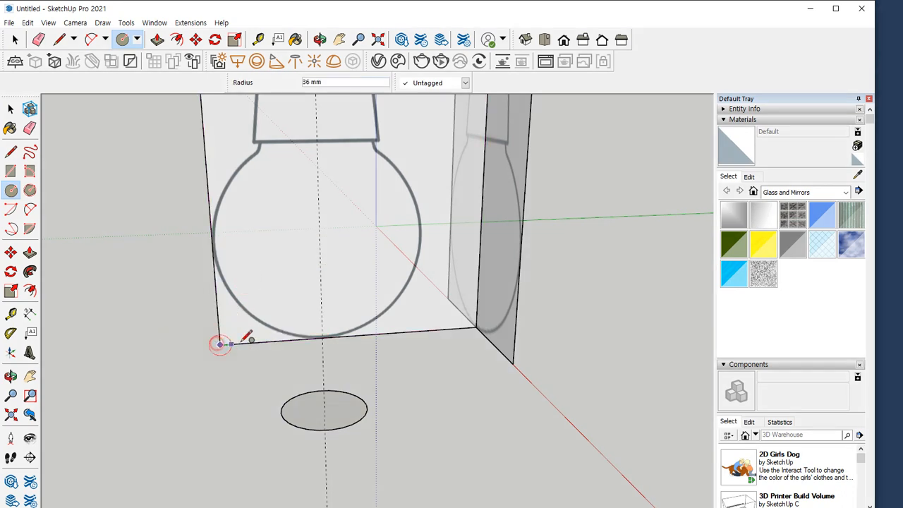
left_click(323, 337)
key("r")
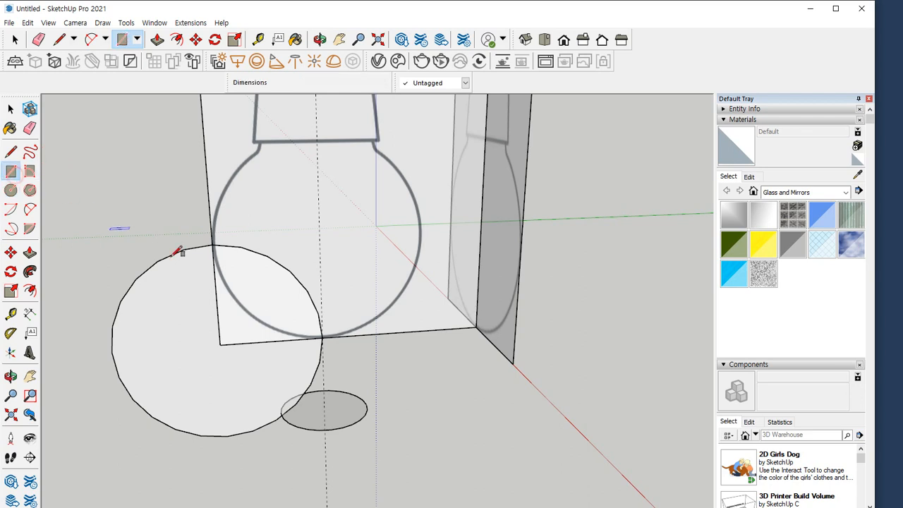
left_click(323, 337)
left_click(214, 244)
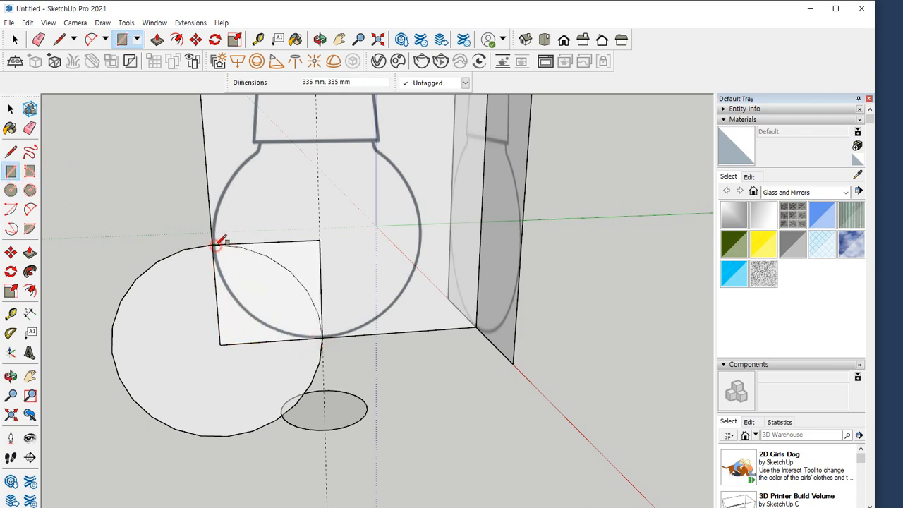
Erase the large helper circle and its remaining arc inside the square
key("e")
left_click(164, 410)
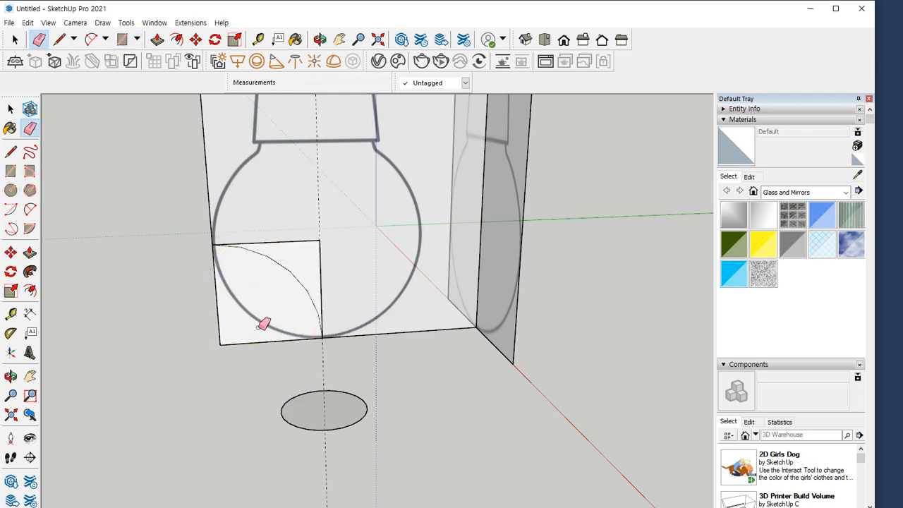
left_click_drag(286, 277, 296, 260)
Draw a 335 mm radius bulb circle centred on the square's inner upper corner, and erase the square's leftover horizontal and outer edges
key("c")
left_click(319, 240)
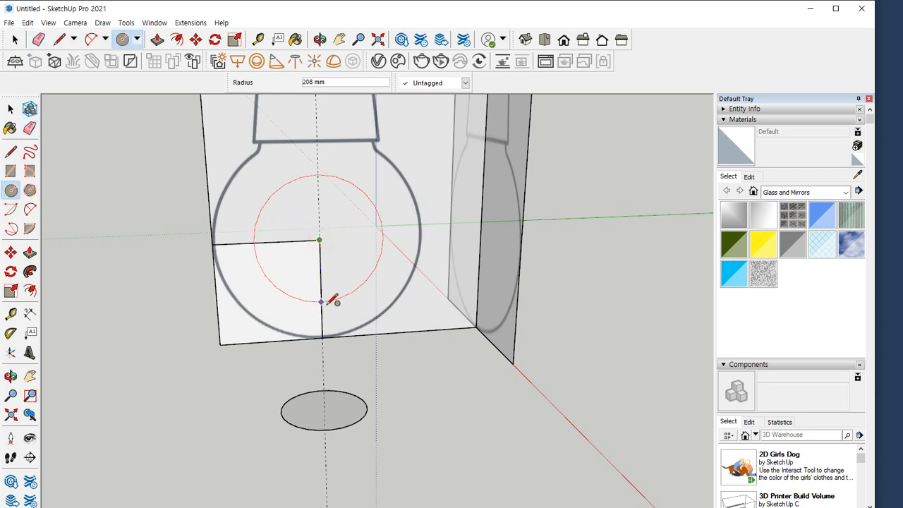
left_click(323, 338)
key("e")
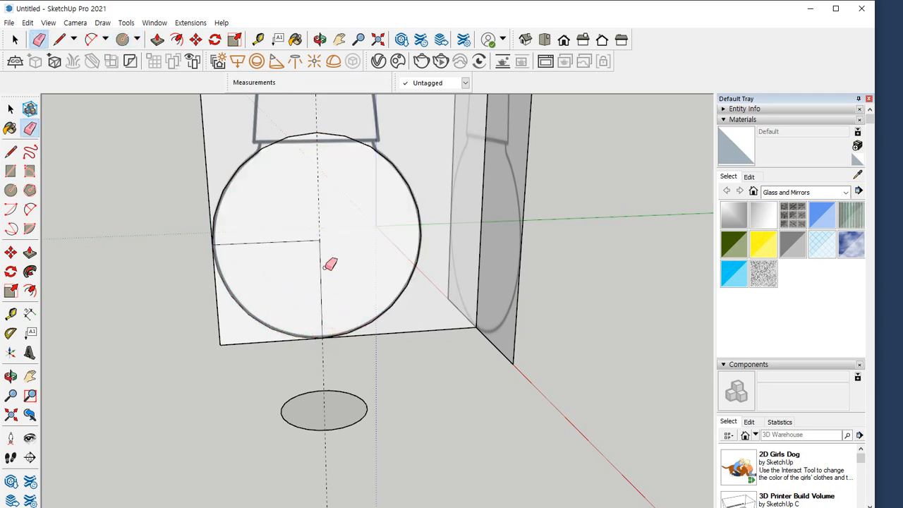
left_click_drag(286, 230, 209, 318)
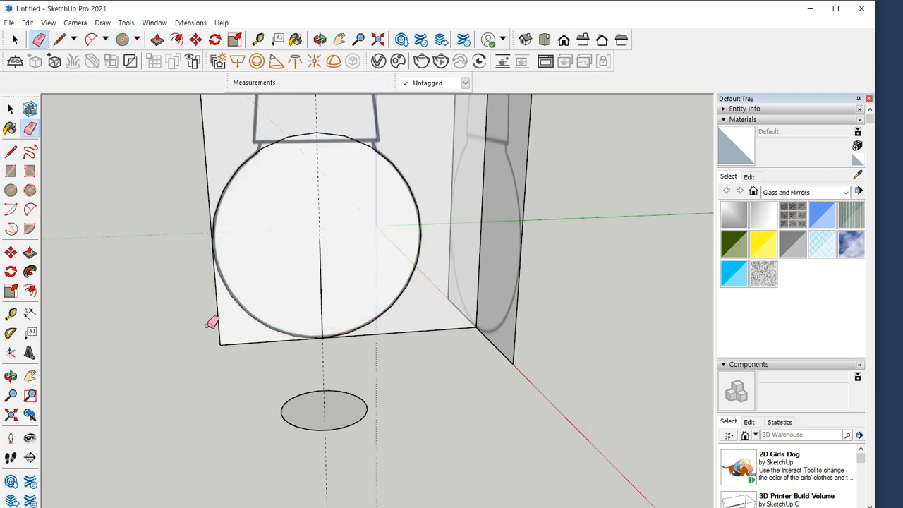
Split the bulb circle with a 670 mm vertical line along the guide and erase its outer half
key("l")
left_click(323, 338)
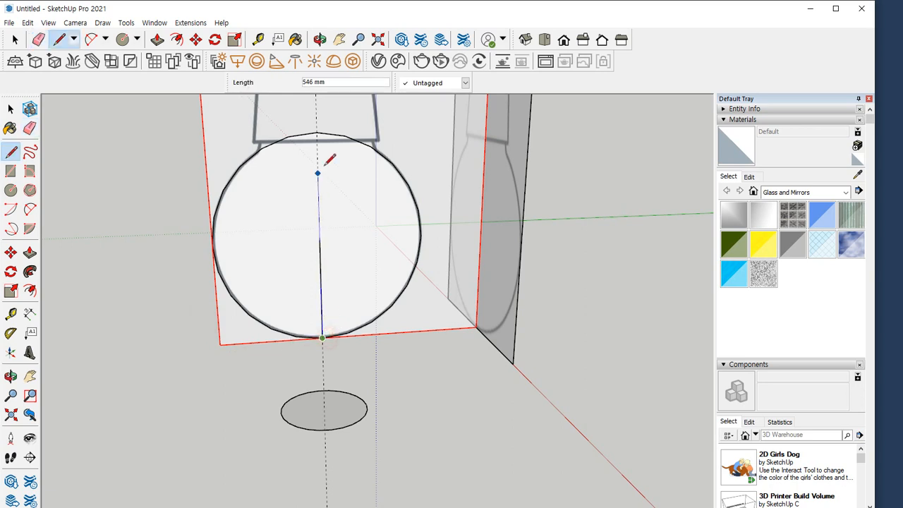
left_click(316, 132)
key("e")
left_click_drag(232, 169, 251, 240)
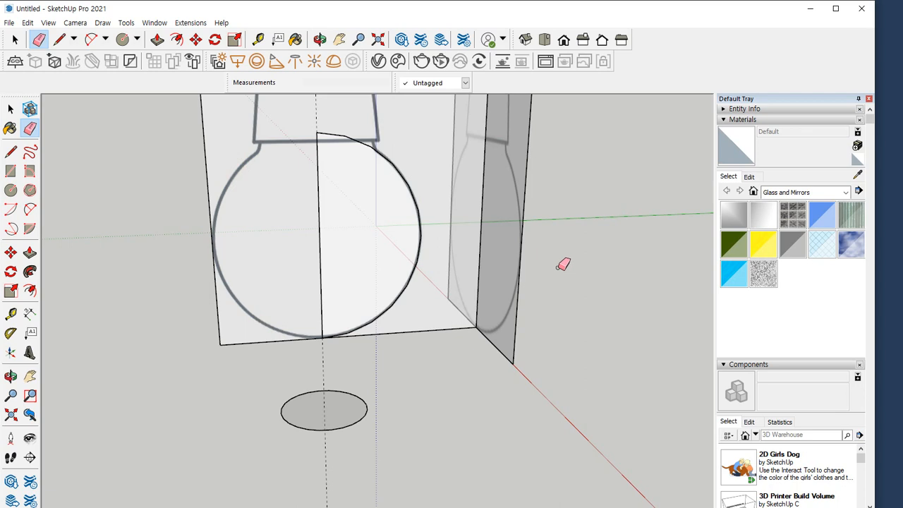
Draw a slanted line along the bulb's neck, starting about 145 mm inside the profile and extending above the lampshade's lower edge
scroll(336, 156, "up", 8)
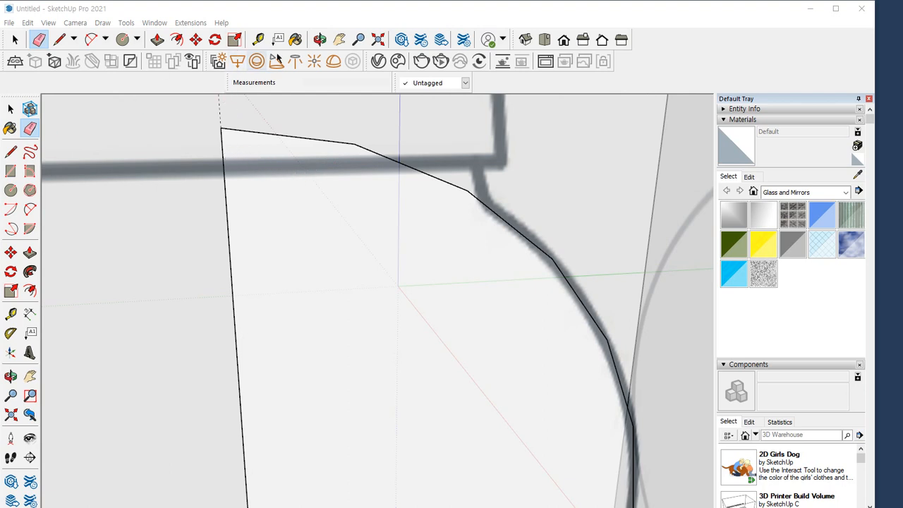
key("space")
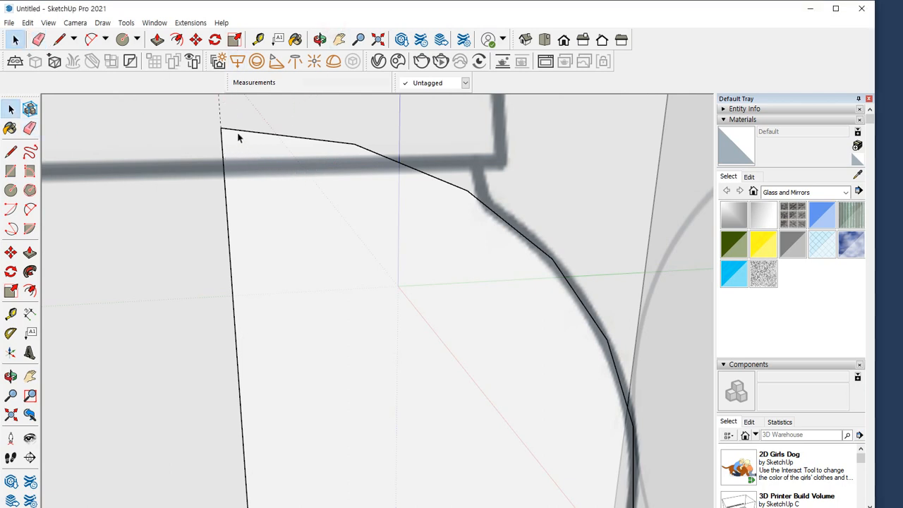
key("l")
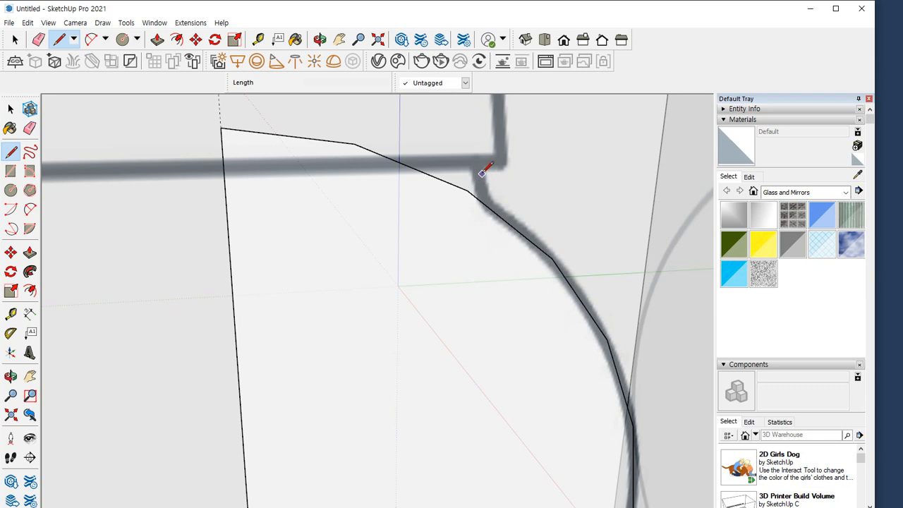
left_click(474, 125)
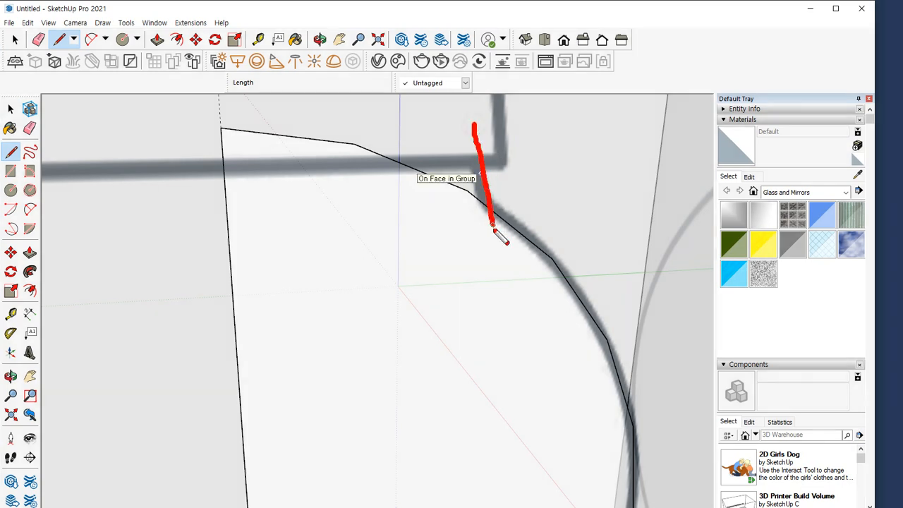
key("Escape")
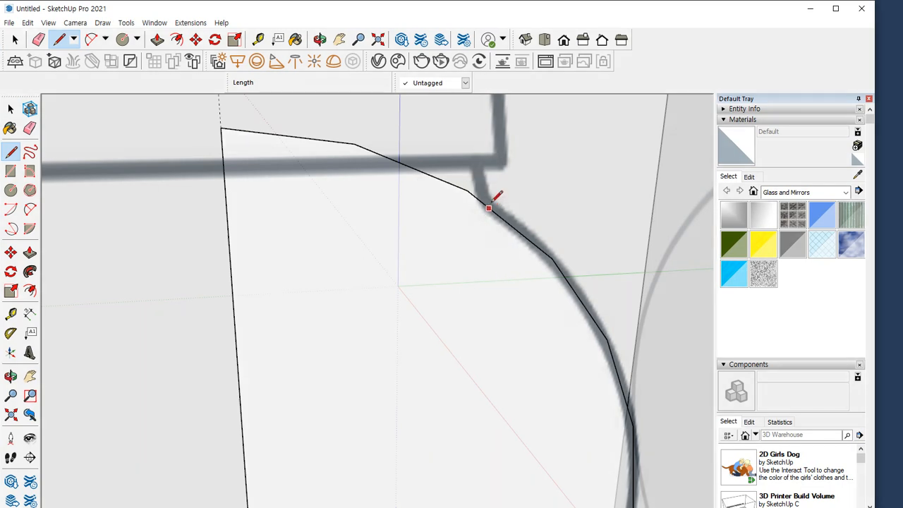
left_click(484, 167)
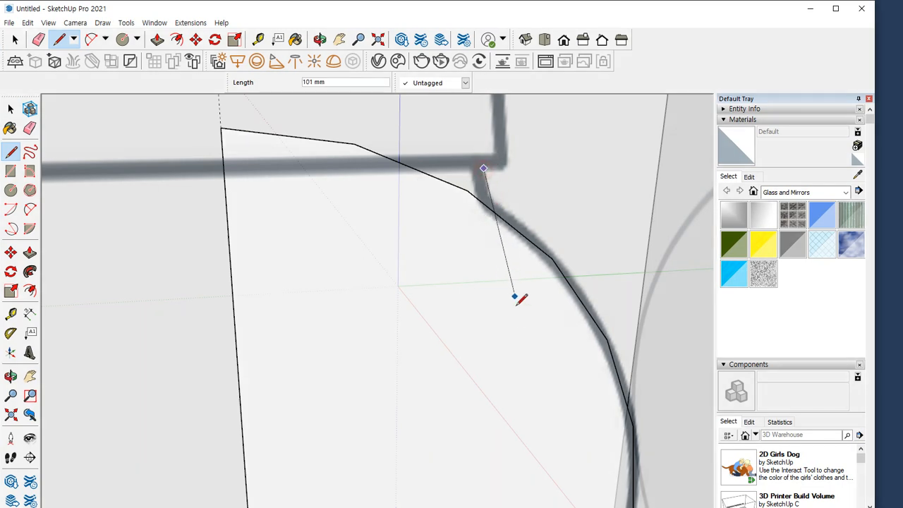
left_click(522, 348)
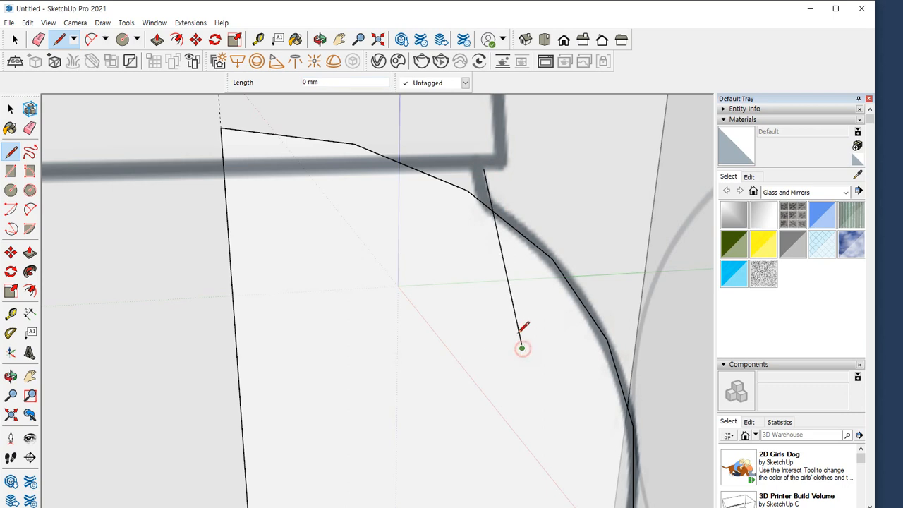
left_click(471, 113)
key("Escape")
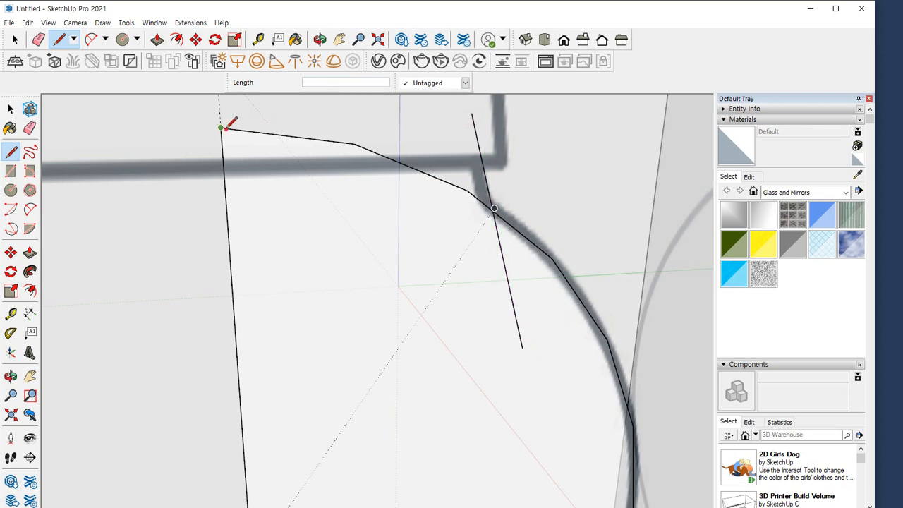
Close the neck with a horizontal line from the centre line's upper end, and erase the excess neck line and the arc inside the profile
left_click(222, 127)
left_click(474, 125)
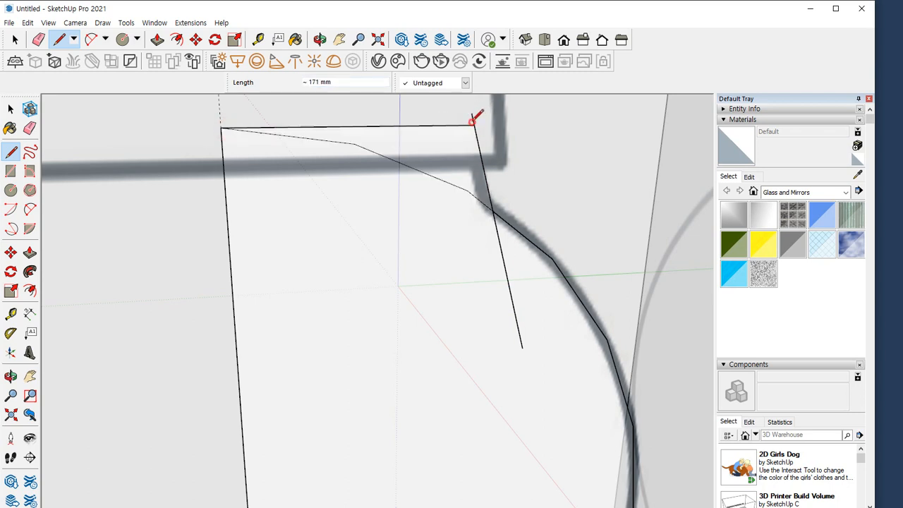
key("e")
left_click(506, 273)
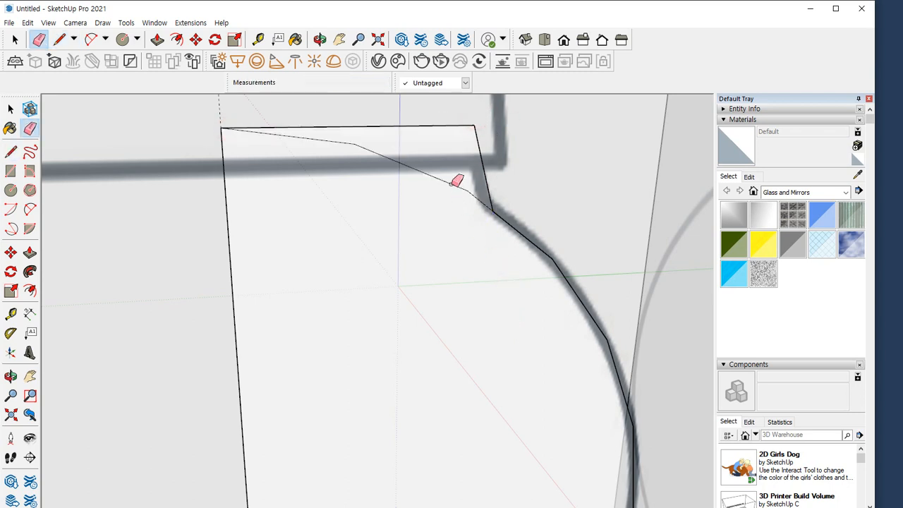
left_click(455, 182)
middle_click_drag(403, 359, 387, 323)
middle_click_drag(307, 301, 454, 216)
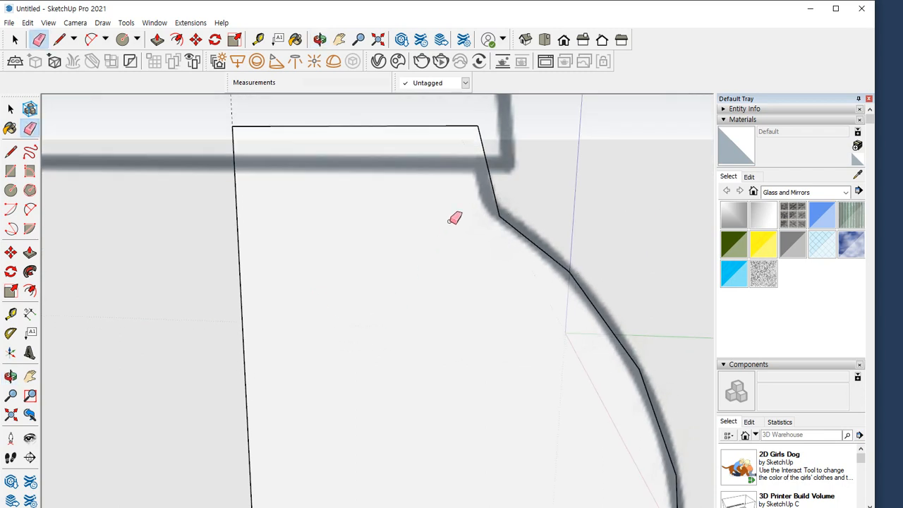
Round the corner between the neck line and the bulb curve with a tangent arc that follows the reference outline
scroll(514, 174, "up", 3)
key("a")
left_click(491, 161)
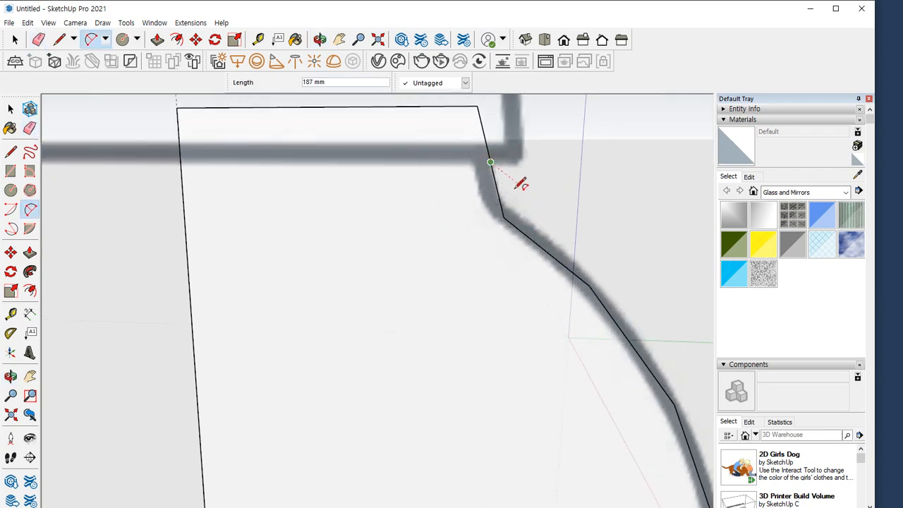
key("Escape")
left_click(547, 251)
double_click(492, 163)
scroll(470, 272, "down", 2)
scroll(471, 271, "down", 1)
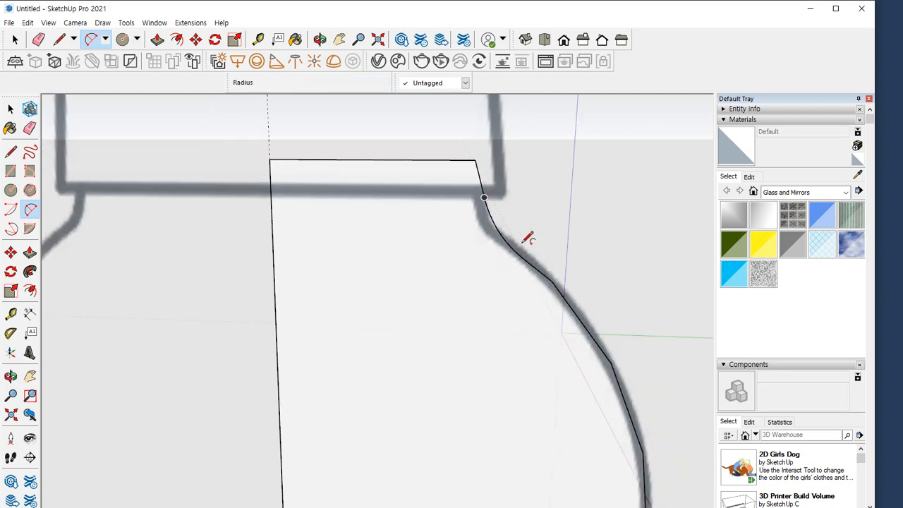
scroll(544, 303, "down", 6)
middle_click_drag(490, 337, 410, 369)
scroll(439, 169, "up", 5)
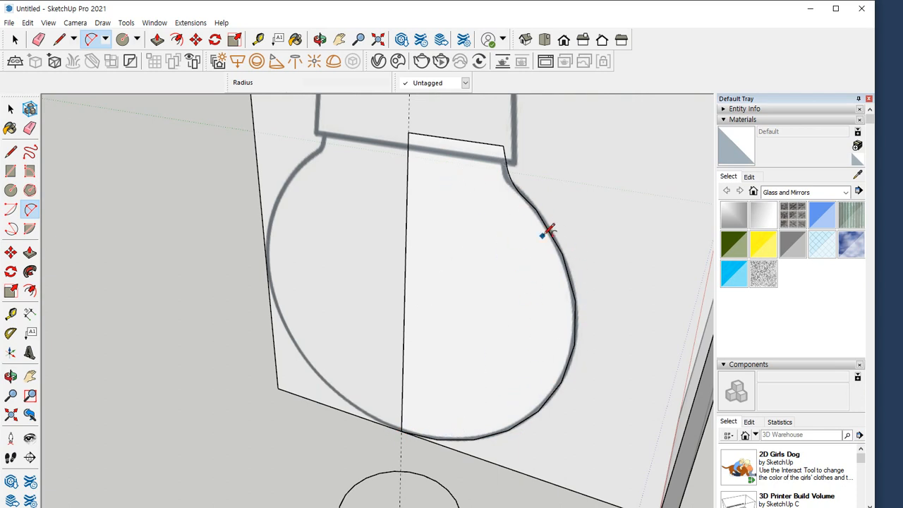
Revolve the bulb's half profile around the circle below it with Follow Me
scroll(445, 415, "down", 3)
middle_click_drag(444, 428, 397, 343, "shift")
key("space")
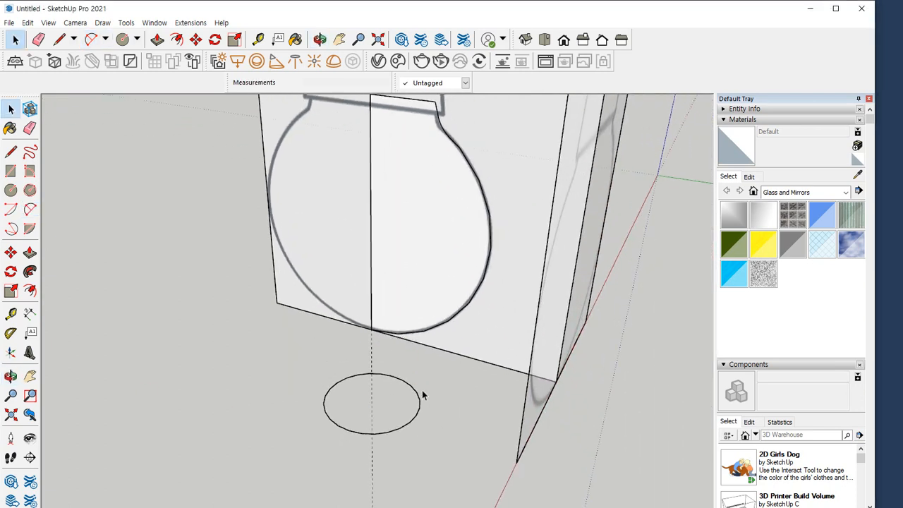
double_click(407, 402)
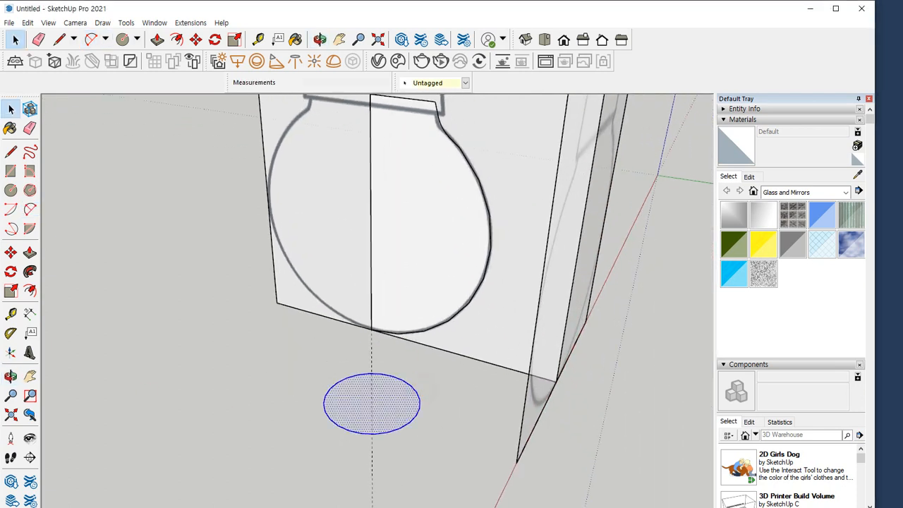
left_click(30, 272)
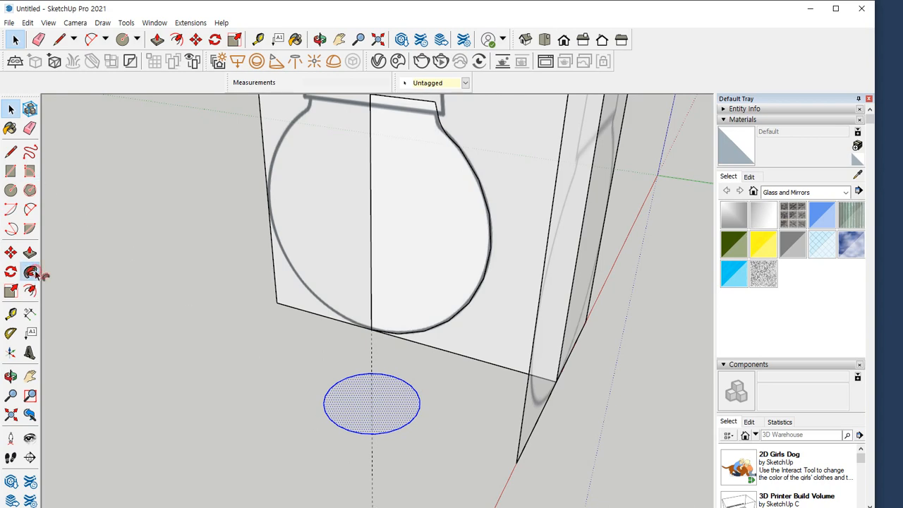
left_click(400, 274)
middle_click_drag(400, 273, 367, 319)
key("space")
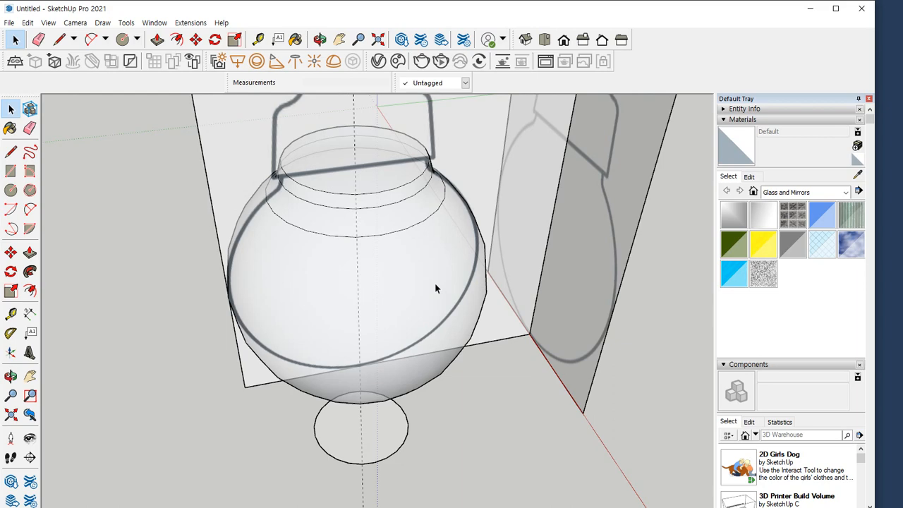
Select all connected geometry of the revolved bulb and make it a group
triple_click(387, 177)
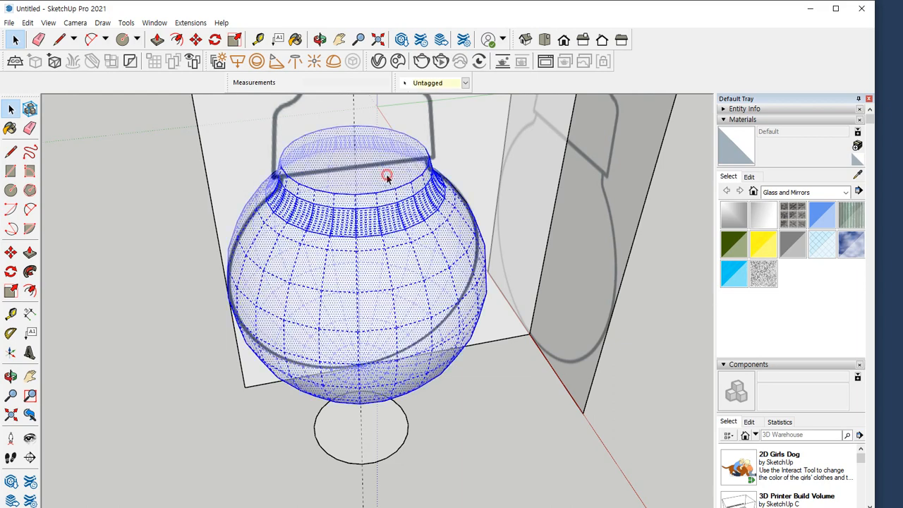
right_click(385, 174)
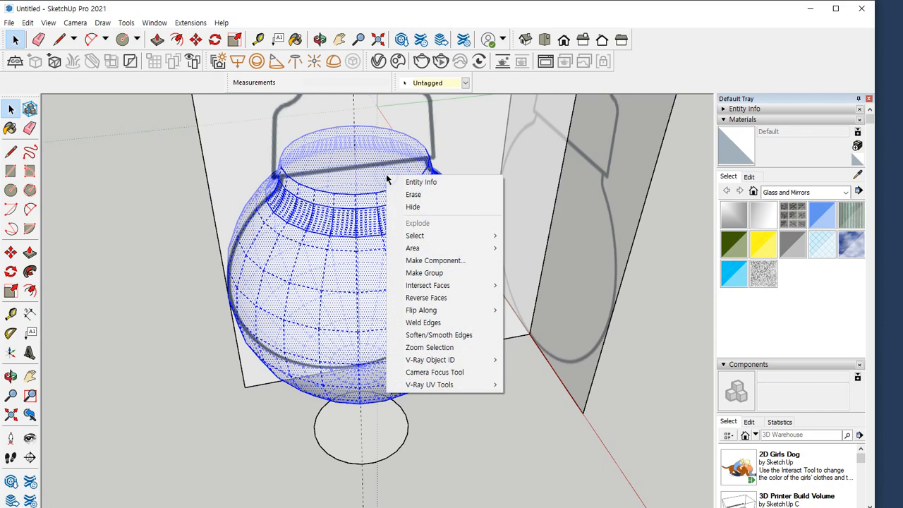
left_click(428, 275)
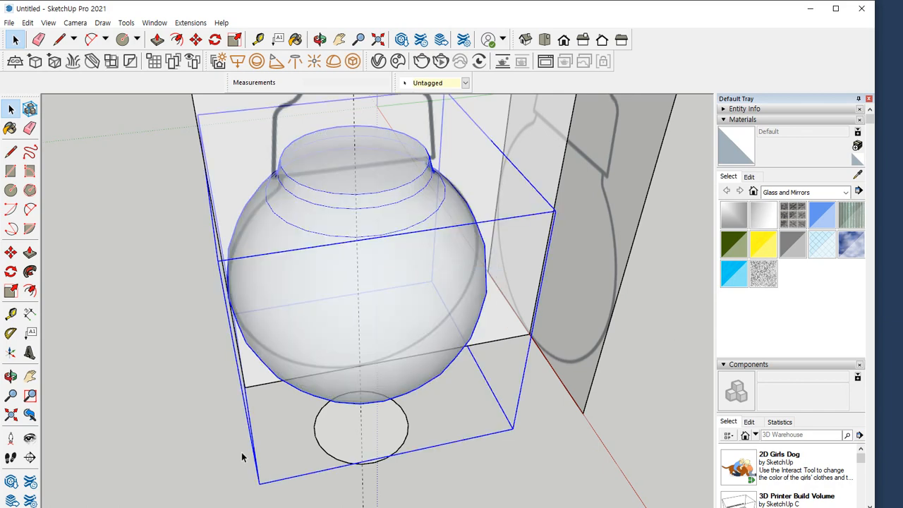
Hide the grouped bulb to clear the front reference view
right_click(370, 151)
left_click(78, 218)
left_click(396, 290)
right_click(383, 216)
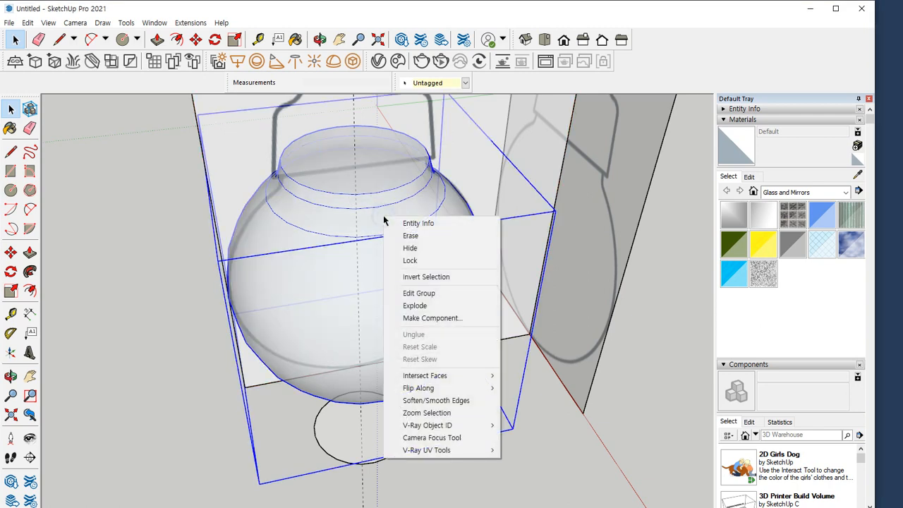
left_click(436, 248)
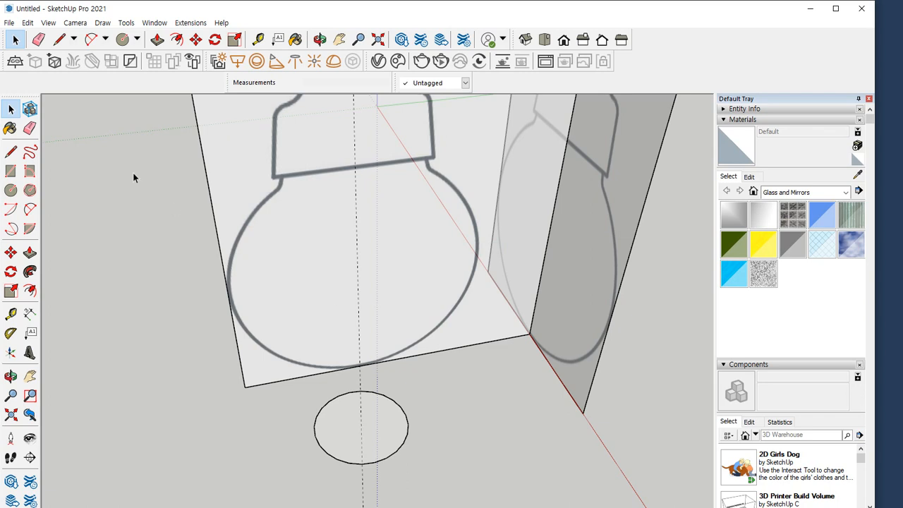
Unhide all hidden objects in the model
left_click(28, 23)
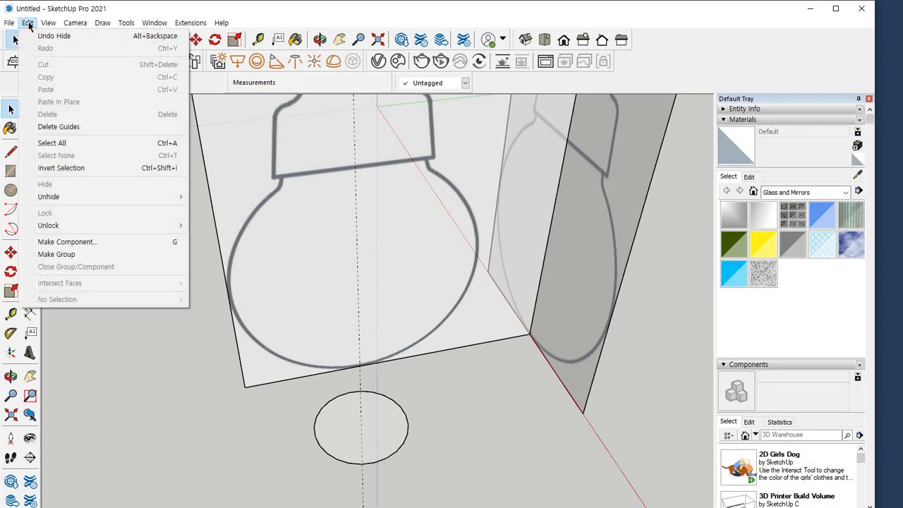
left_click(28, 23)
left_click(28, 23)
mouse_move(89, 197)
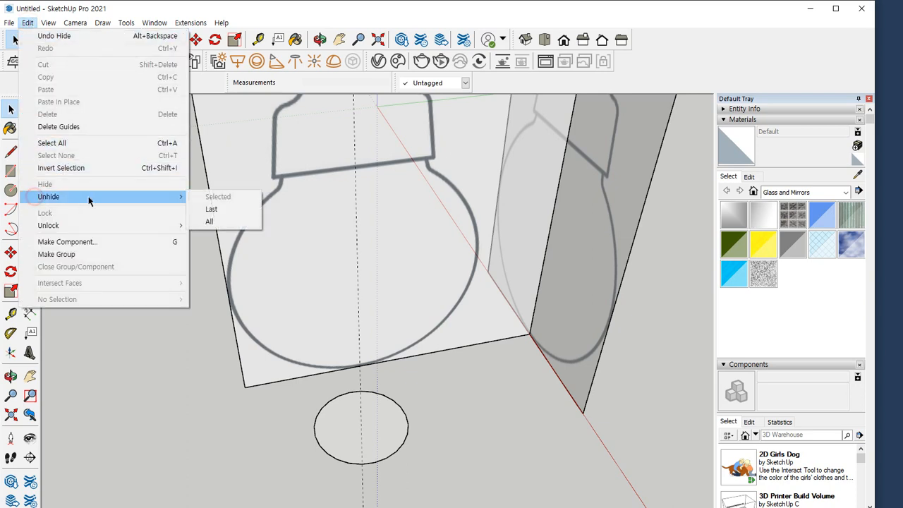
left_click(226, 224)
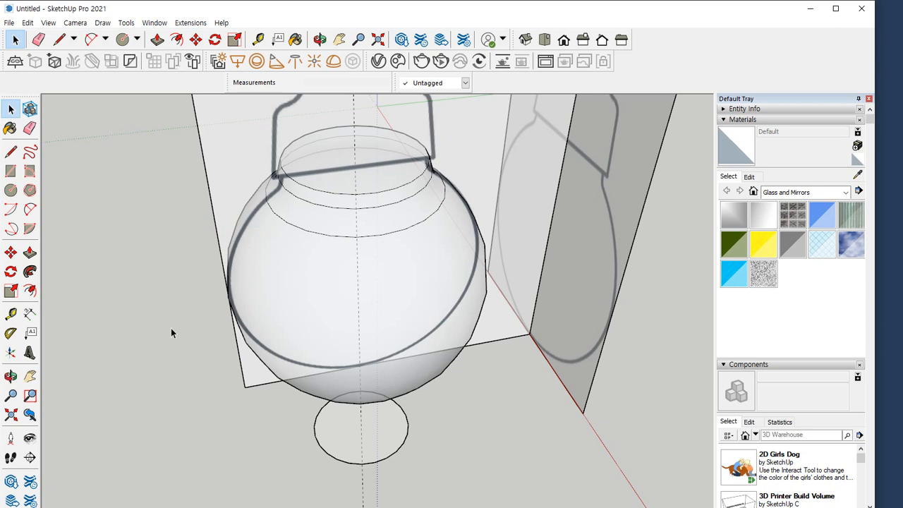
Select the bulb group and hide it
left_click(29, 22)
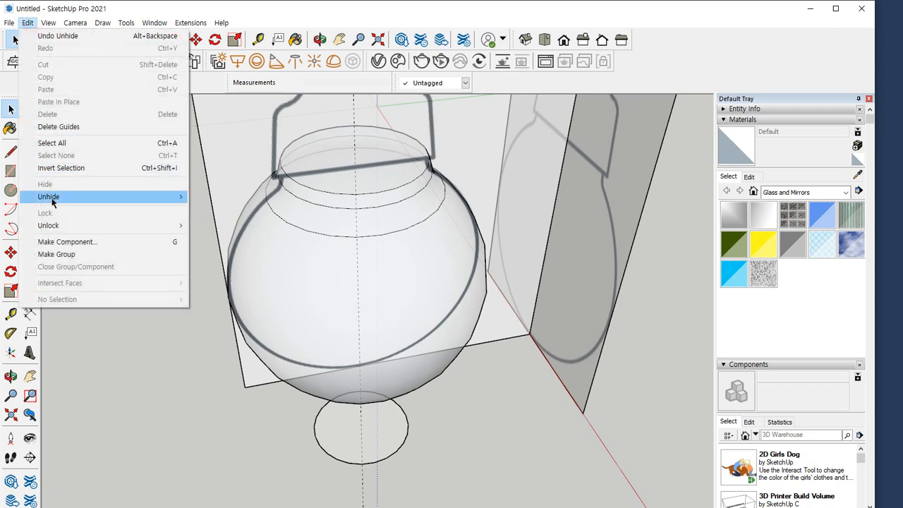
mouse_move(51, 200)
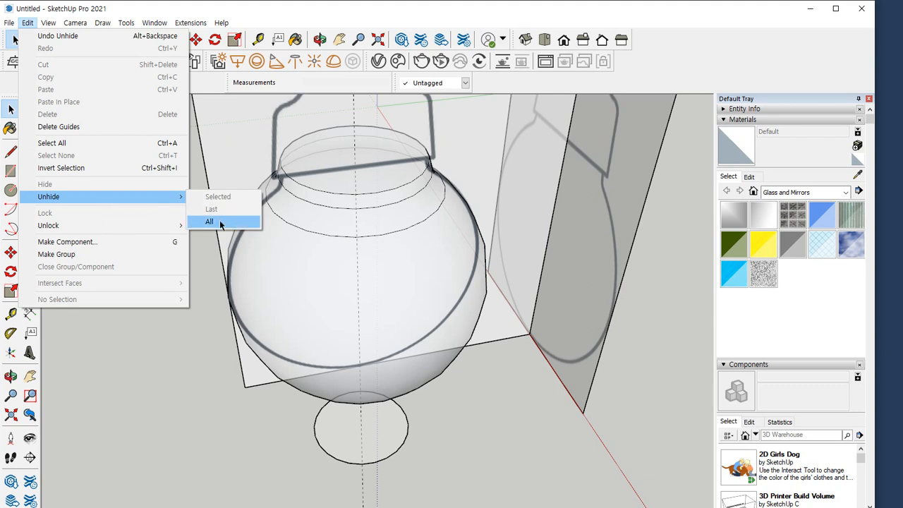
left_click(252, 222)
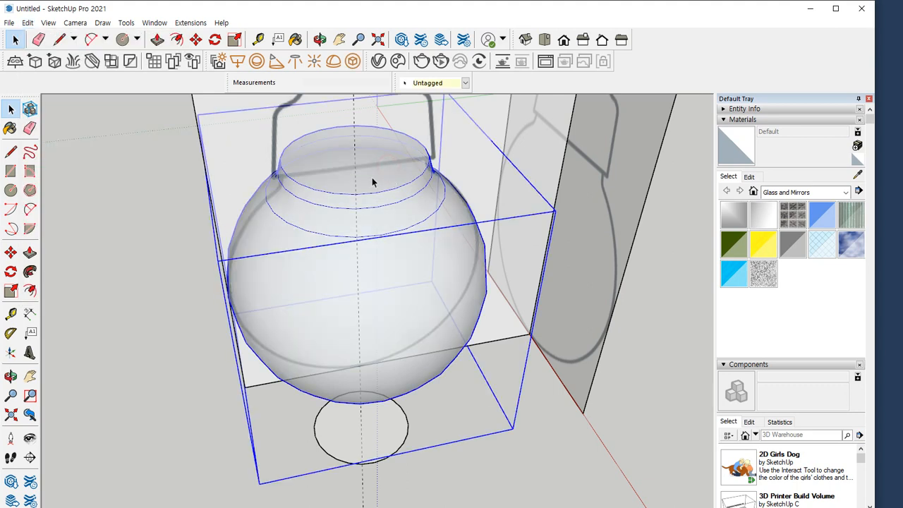
left_click(29, 23)
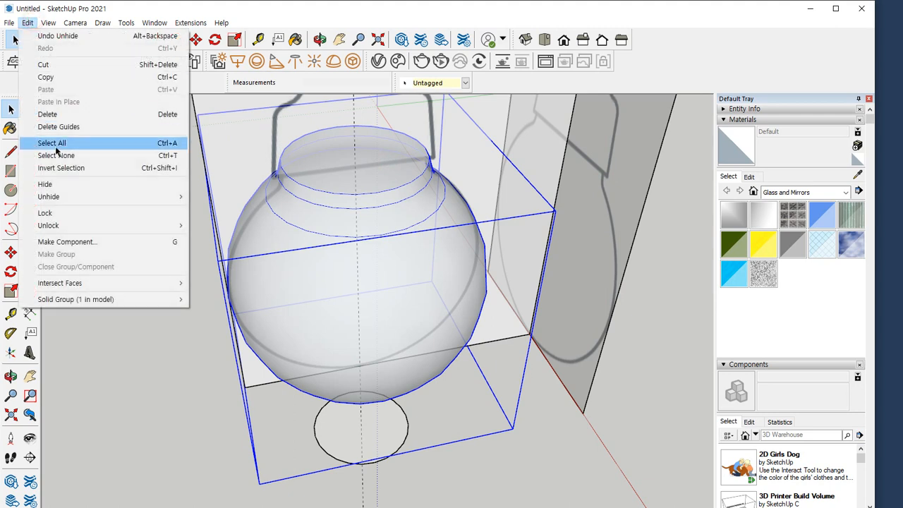
left_click(46, 185)
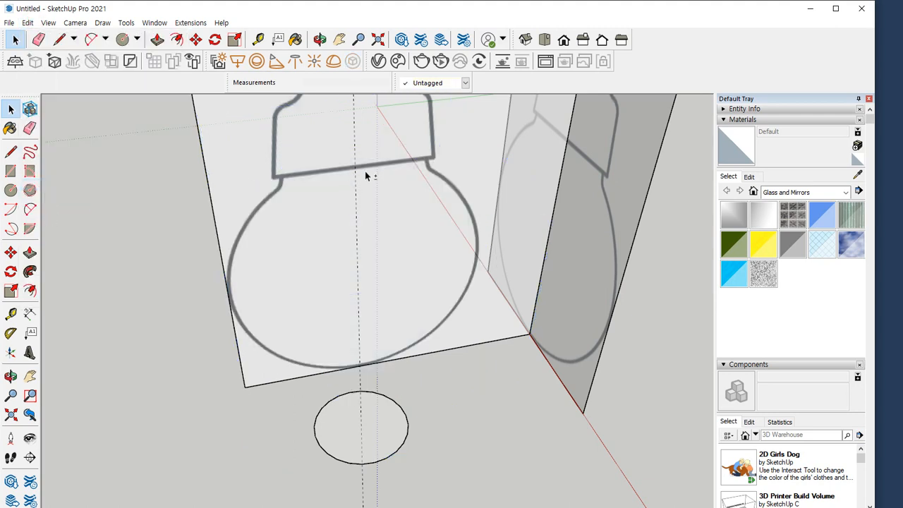
Draw a rectangle of about 287 by 197 mm over half the lampshade, from its lower outer corner to the guide at its upper edge
middle_click_drag(365, 175, 357, 259, "shift")
scroll(419, 192, "up", 2)
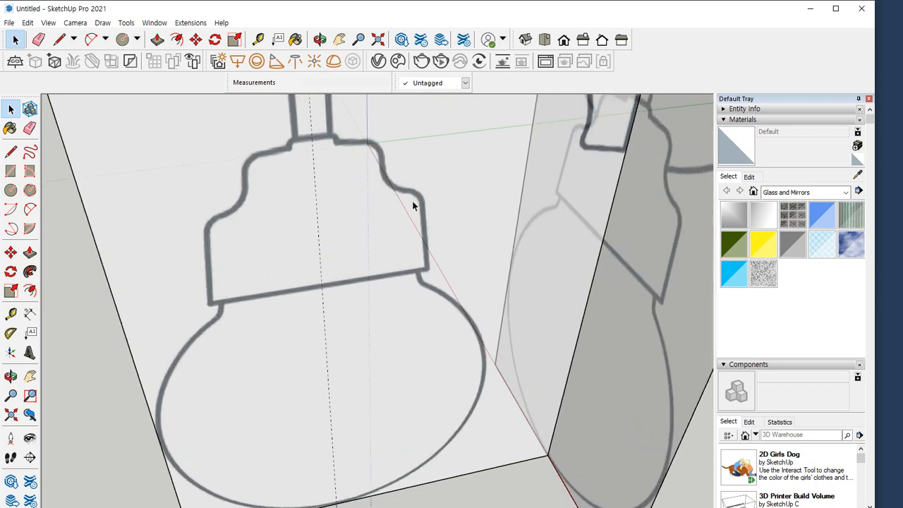
key("r")
scroll(427, 266, "up", 4)
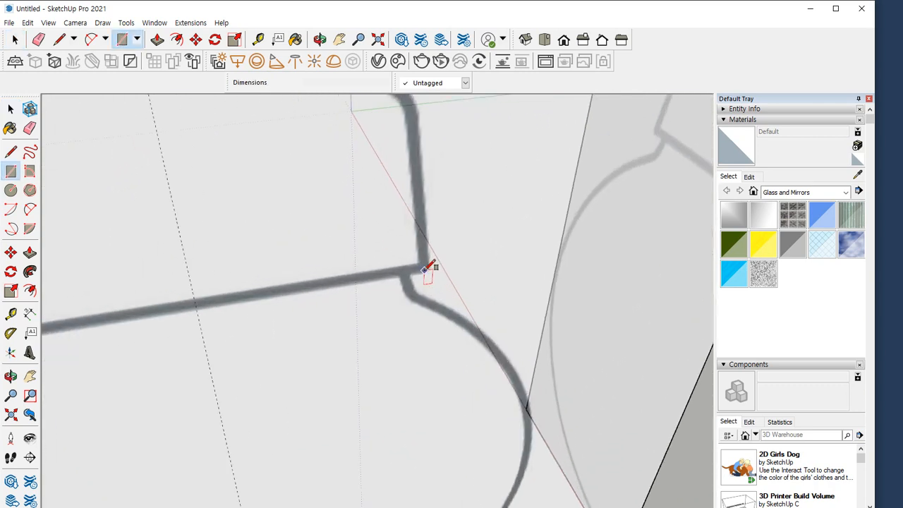
left_click(431, 272)
scroll(282, 173, "down", 2)
middle_click_drag(280, 172, 369, 301, "shift")
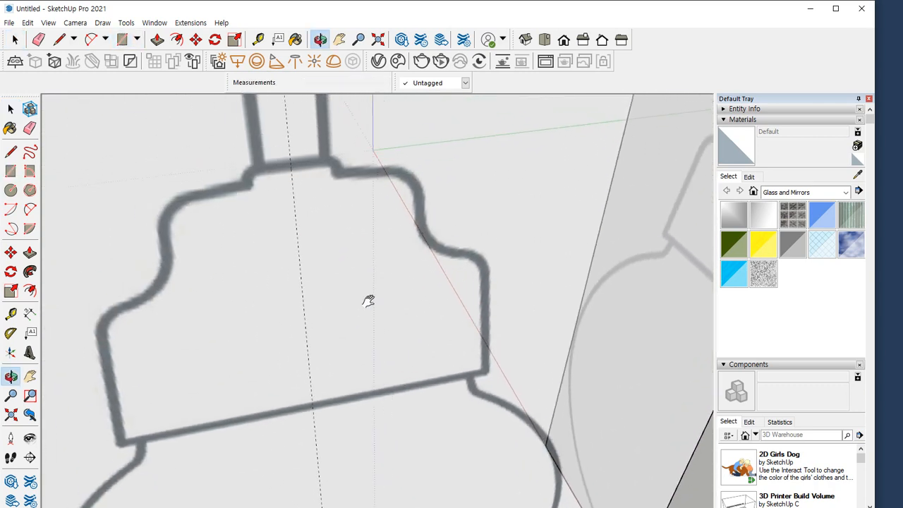
left_click(292, 159)
middle_click_drag(291, 159, 339, 110)
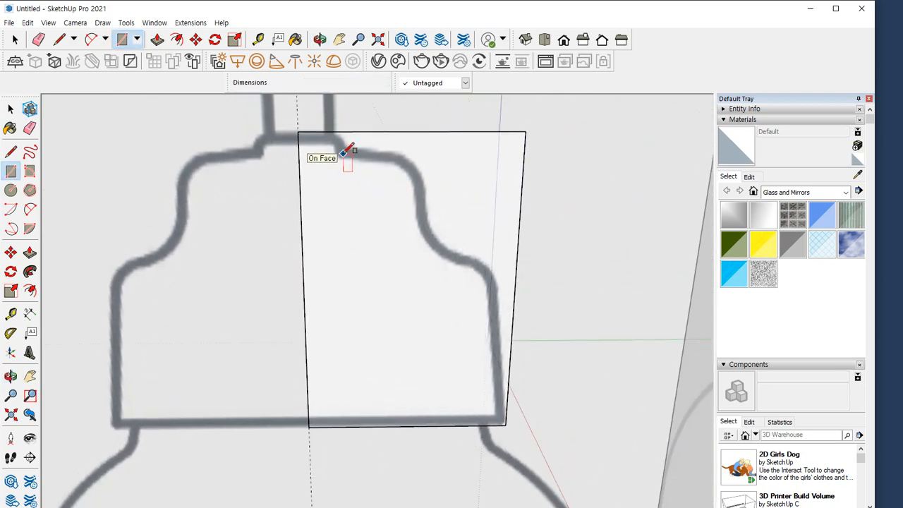
In the left view, draw a vertical line about 32 mm up from the lampshade's collar step and a slanted line outward along the upper shoulder
key("F6")
scroll(442, 150, "up", 2)
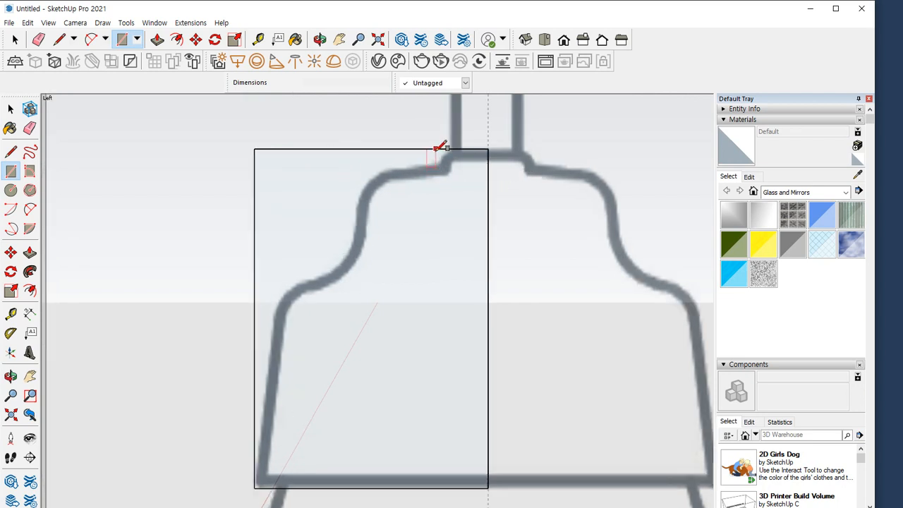
scroll(443, 149, "up", 1)
key("l")
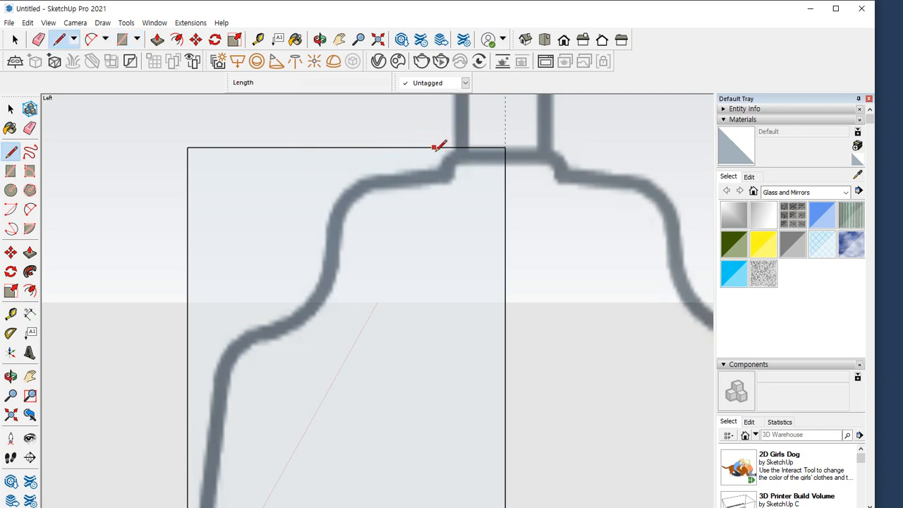
left_click(440, 168)
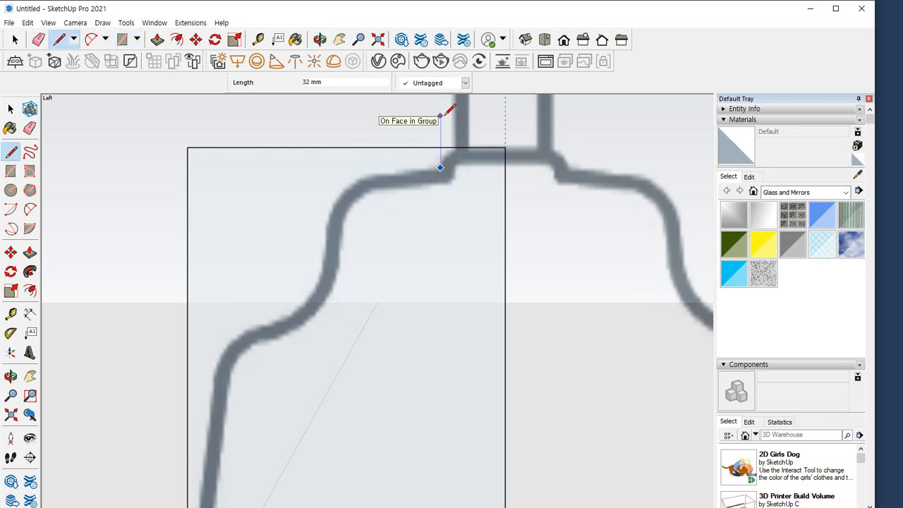
left_click(440, 116)
left_click(440, 167)
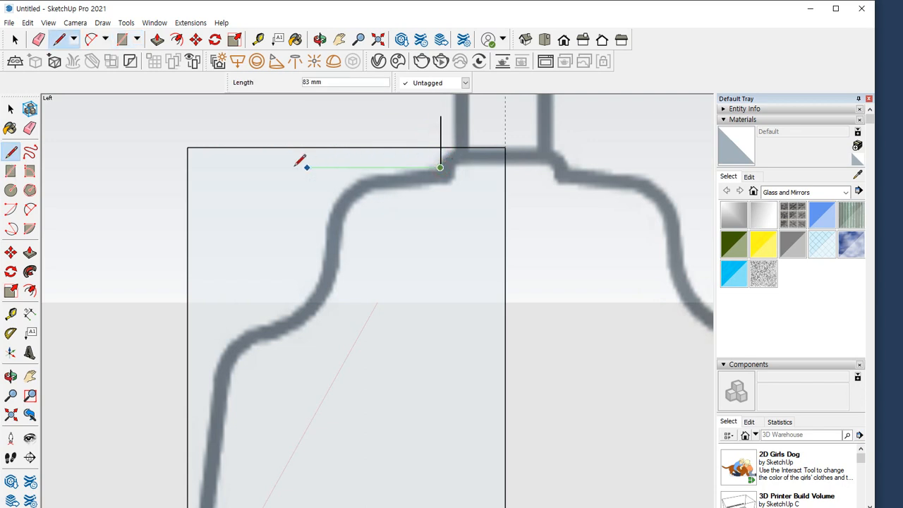
double_click(250, 182)
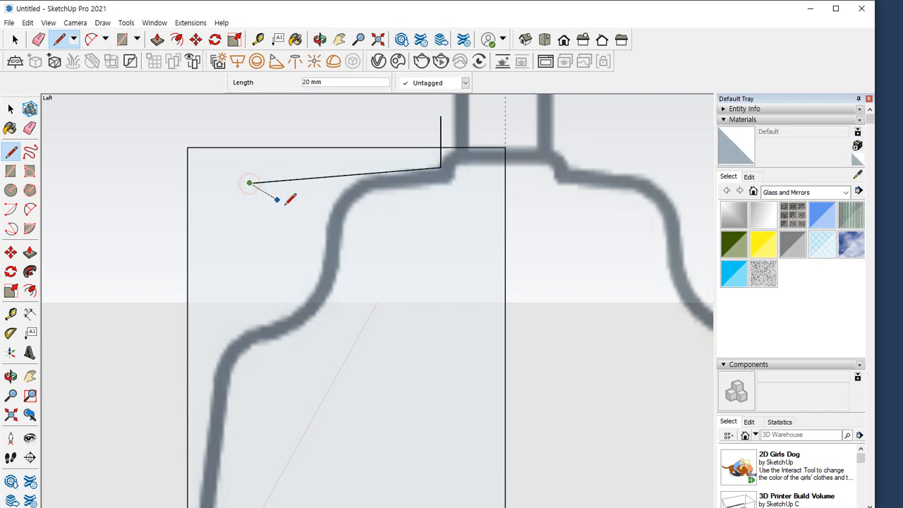
Draw a vertical line along the lampshade's middle wall and a slanted line along the lower shoulder, extending both past their neighbouring lines
left_click(327, 253)
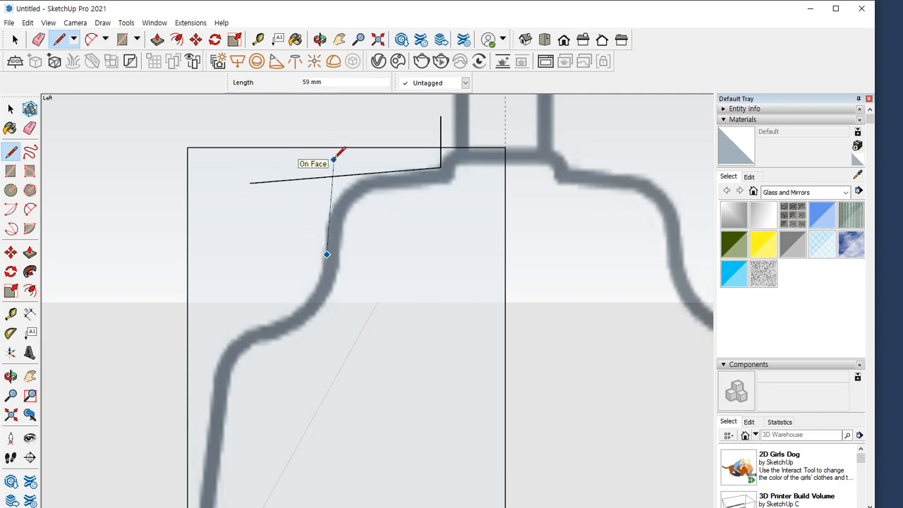
left_click(327, 160)
double_click(326, 339)
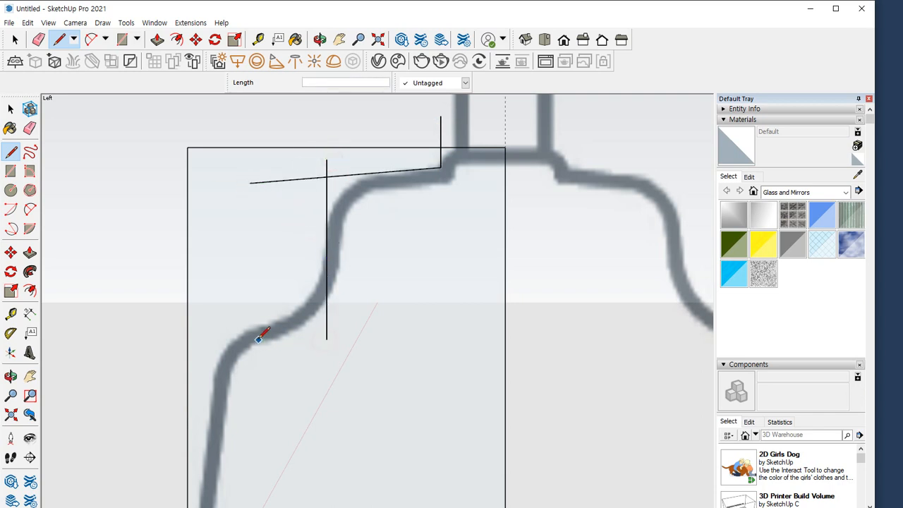
left_click(250, 329)
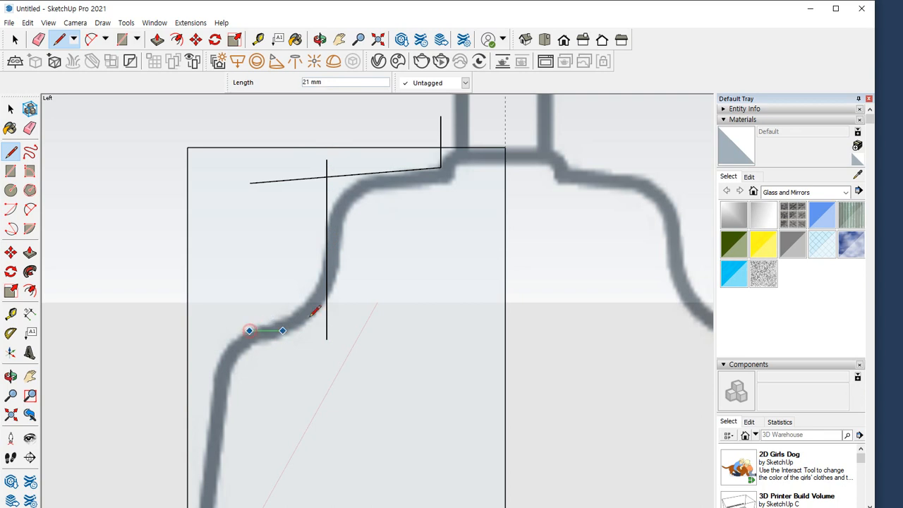
left_click(370, 300)
left_click(162, 352)
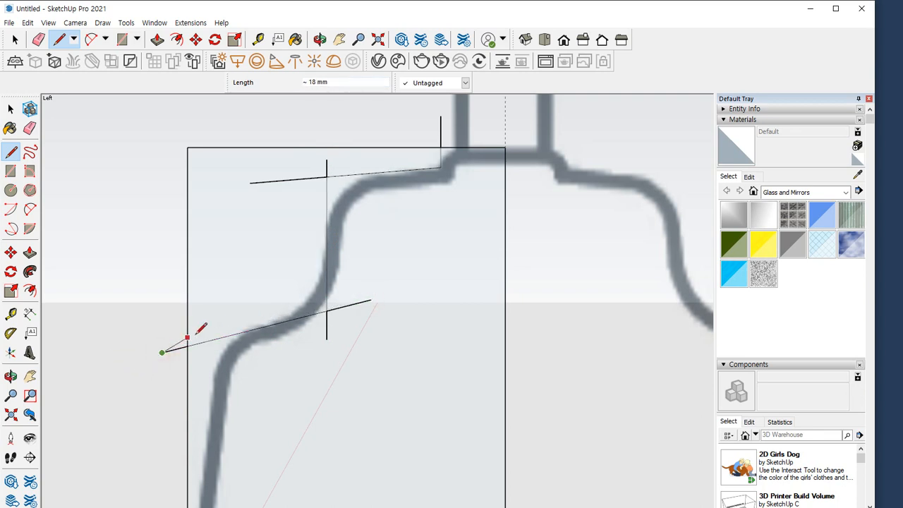
Erase the overhanging line ends and the rectangle's outer upper corner, leaving the stepped half profile of the lampshade
key("e")
left_click_drag(453, 128, 419, 132)
mouse_move(337, 163)
left_mouse_down()
mouse_move(303, 174)
mouse_move(285, 210)
left_mouse_up()
left_click_drag(322, 170, 335, 167)
mouse_move(346, 290)
left_mouse_down()
mouse_move(343, 312)
mouse_move(315, 333)
left_mouse_up()
left_click_drag(155, 369, 178, 297)
mouse_move(176, 198)
left_mouse_down()
mouse_move(195, 156)
mouse_move(285, 185)
left_mouse_up()
Draw a slanted line from the rectangle's lower outer corner along the outer wall past the lower shoulder, and erase the excess edges outside it
middle_click_drag(236, 430, 247, 274, "shift")
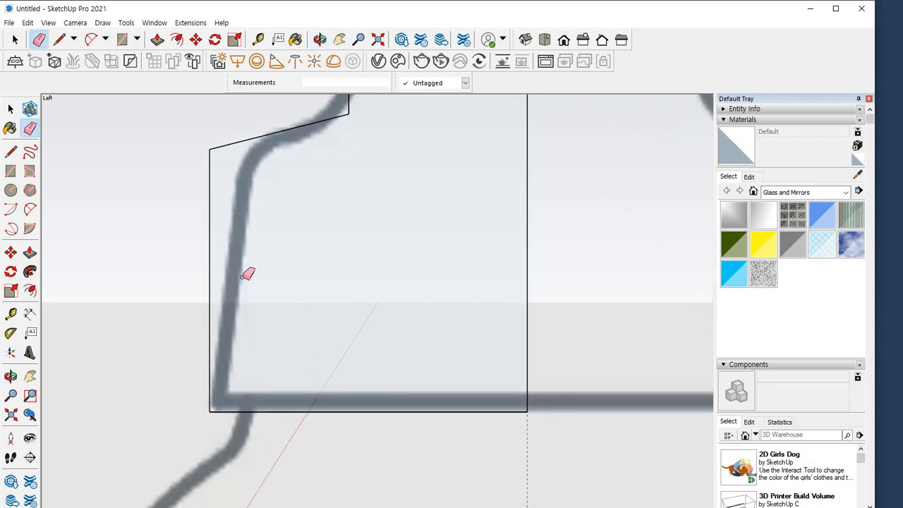
key("l")
left_click(209, 412)
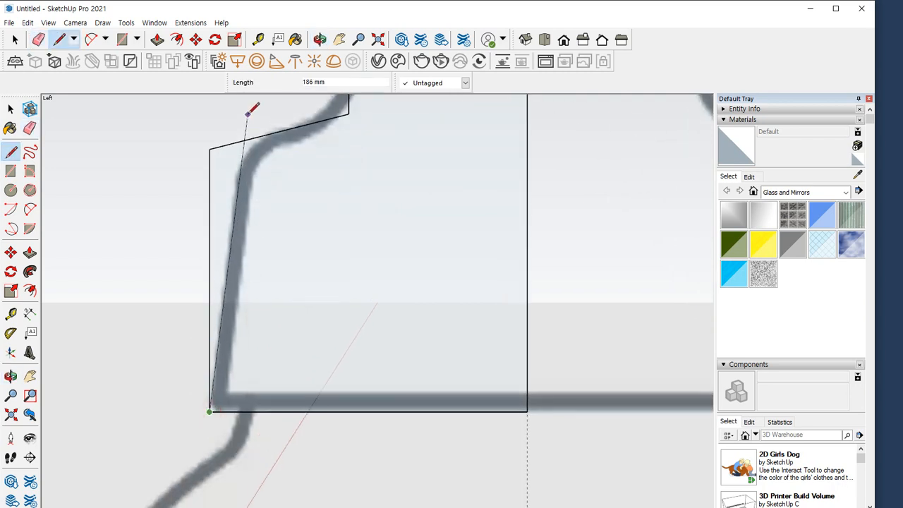
left_click(241, 141)
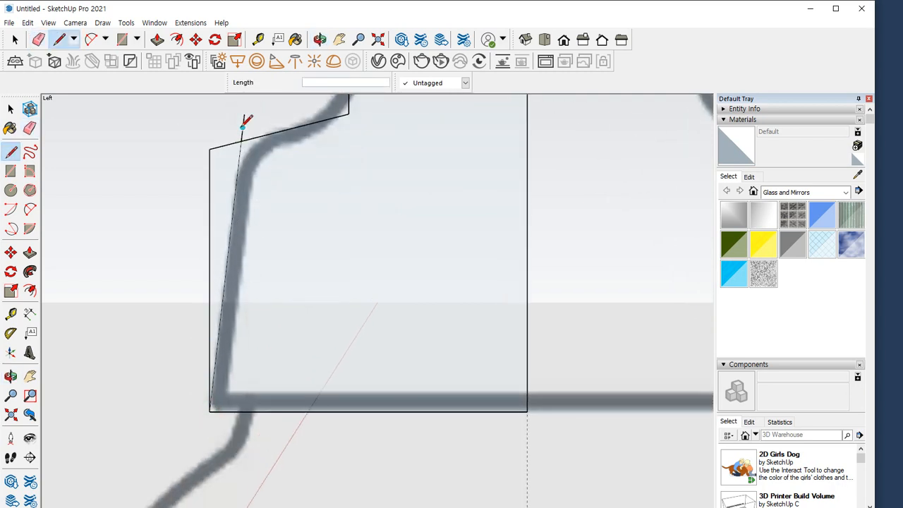
key("e")
left_click_drag(227, 134, 197, 214)
Draw two tangent arcs on the lampshade profile, one from the middle wall to the lower shoulder and one from there to the outer wall
scroll(260, 226, "down", 3)
middle_click_drag(340, 194, 305, 312, "shift")
scroll(276, 273, "up", 3)
middle_click_drag(318, 254, 339, 296, "shift")
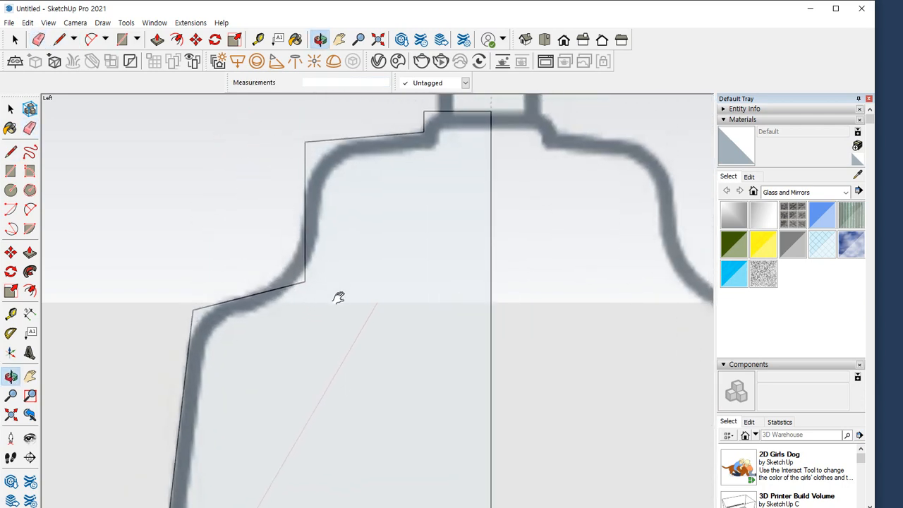
key("a")
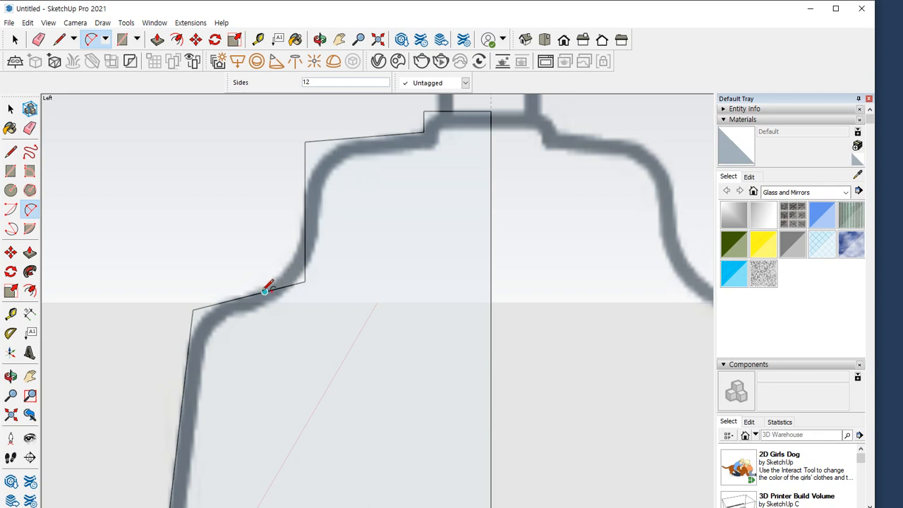
left_click(264, 291)
key("Escape")
left_click(304, 223)
double_click(247, 295)
left_click(247, 296)
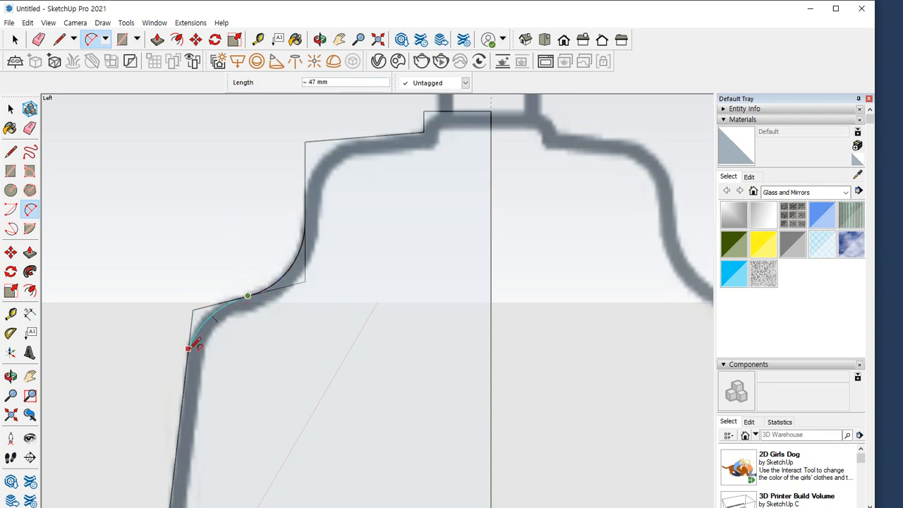
double_click(189, 361)
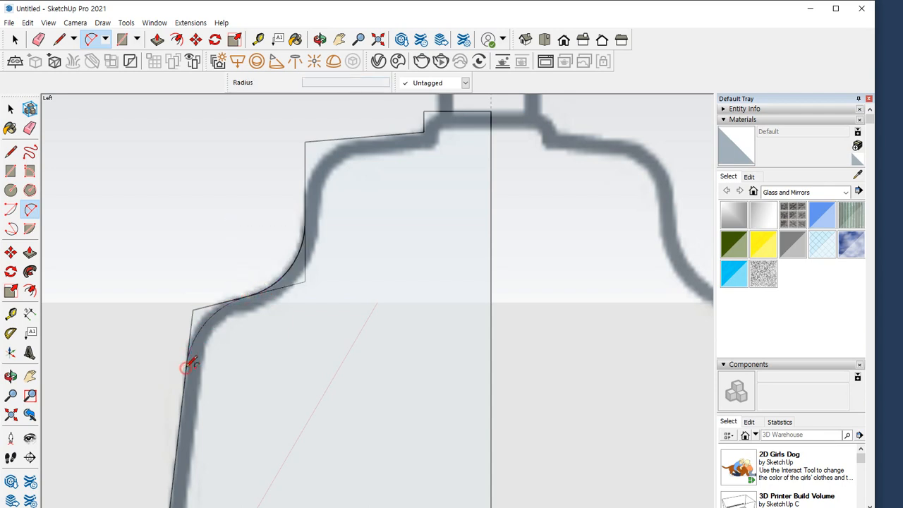
Round the corner between the middle wall and upper shoulder with a tangent arc, and erase the leftover corner edges at the lower shoulder
left_click(304, 206)
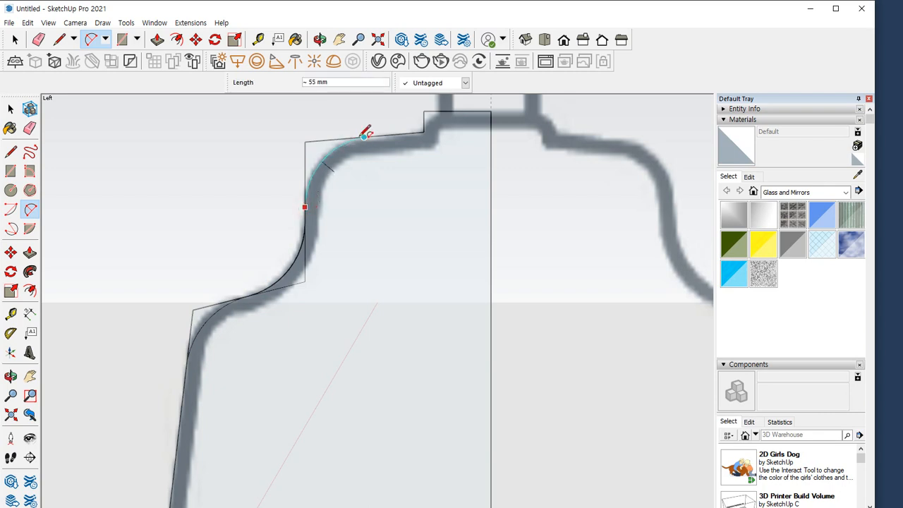
double_click(370, 135)
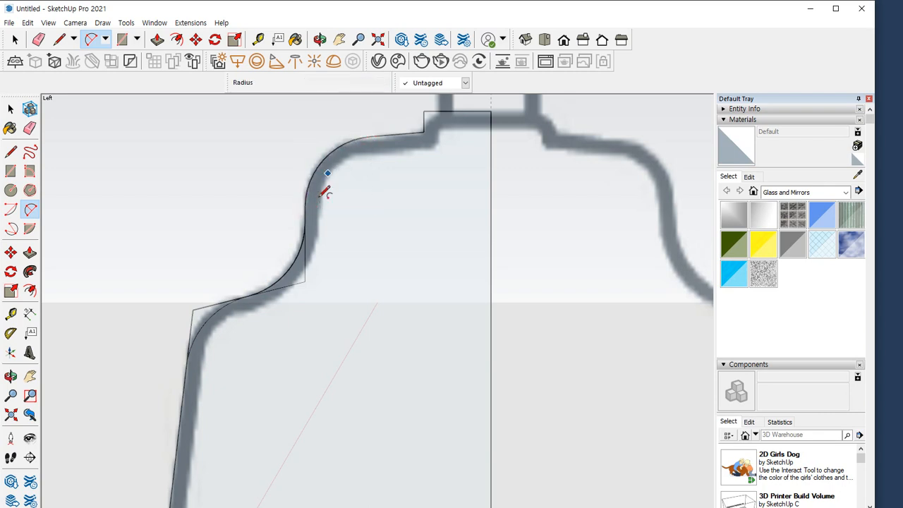
key("e")
left_click(306, 281)
left_click_drag(208, 296, 172, 353)
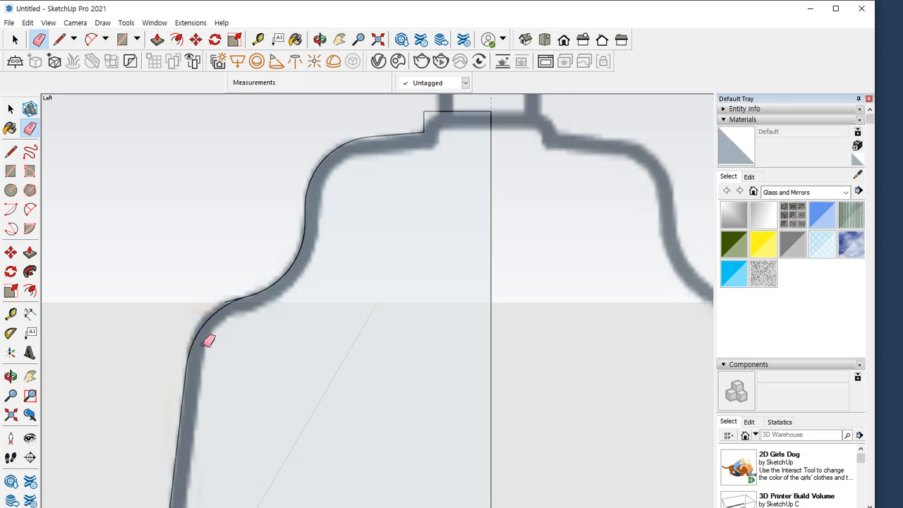
Round the outer corner of the lampshade's collar with a trimmed tangent arc about 12 mm long
scroll(225, 296, "up", 3)
scroll(231, 292, "up", 2)
scroll(312, 298, "down", 4)
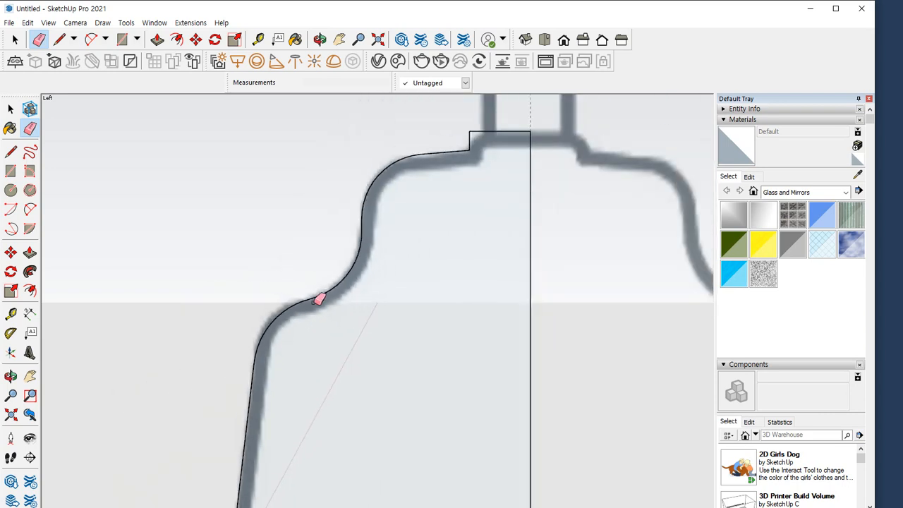
scroll(483, 135, "up", 3)
key("a")
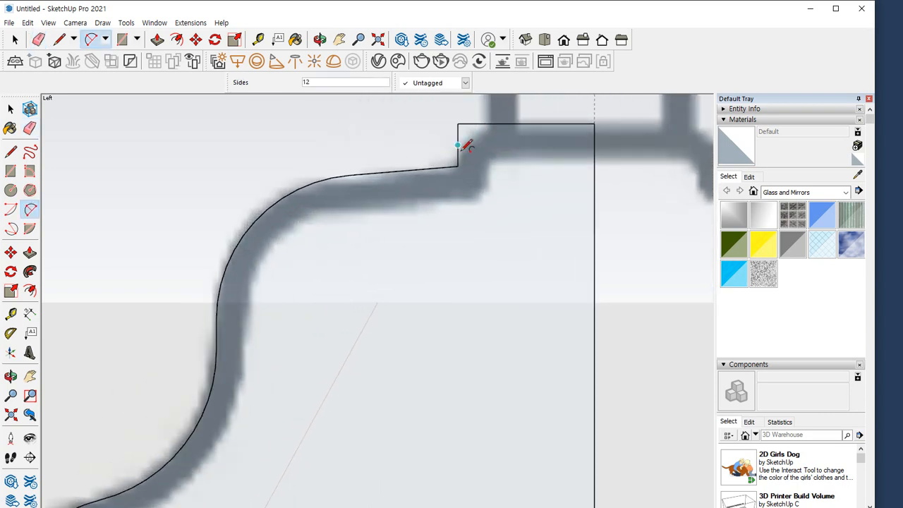
left_click(457, 151)
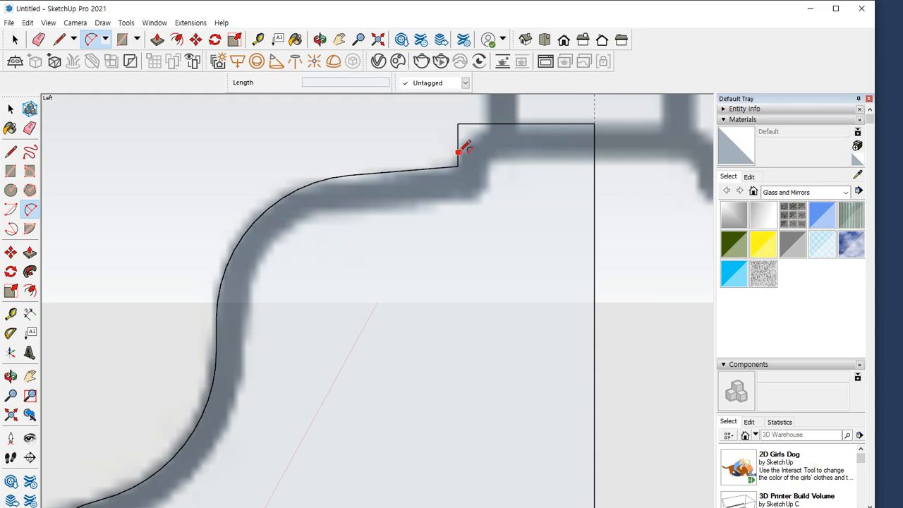
double_click(488, 125)
scroll(407, 166, "down", 5)
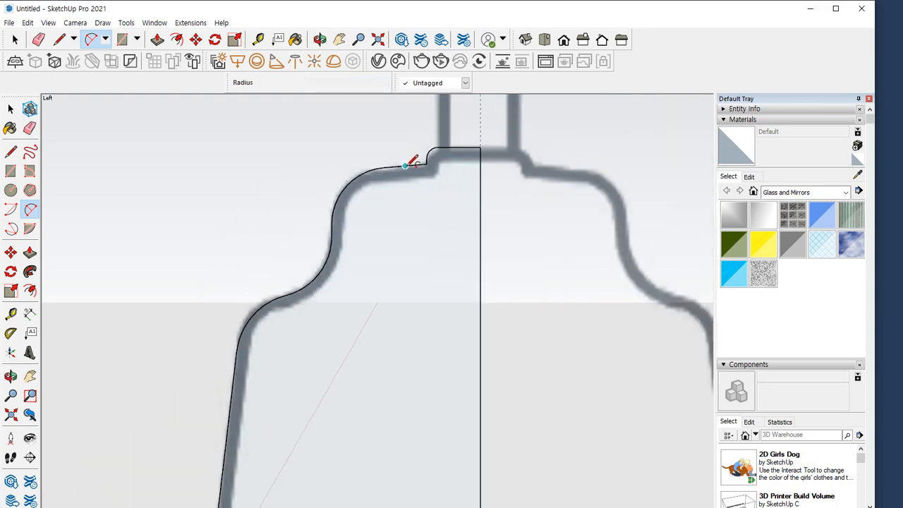
Revolve the lampshade's half profile around the circle below the bulb with Follow Me
middle_click_drag(291, 272, 161, 298)
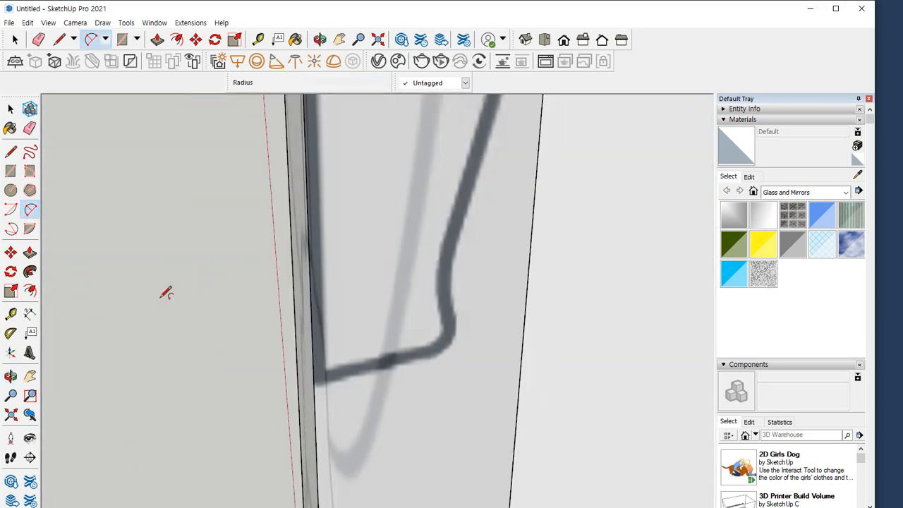
key("F4")
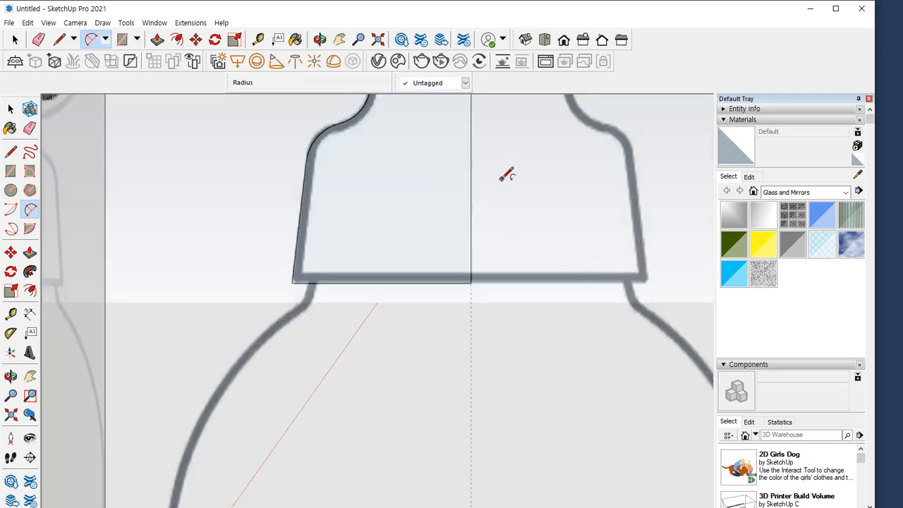
middle_click_drag(501, 180, 499, 311, "shift")
scroll(522, 244, "down", 3)
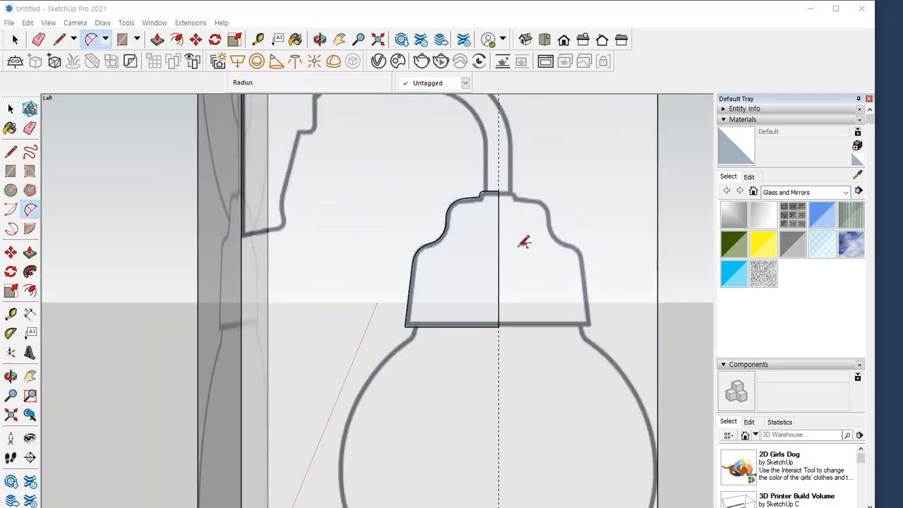
scroll(524, 242, "down", 4)
middle_click_drag(470, 278, 355, 141, "shift")
middle_click_drag(371, 247, 381, 332)
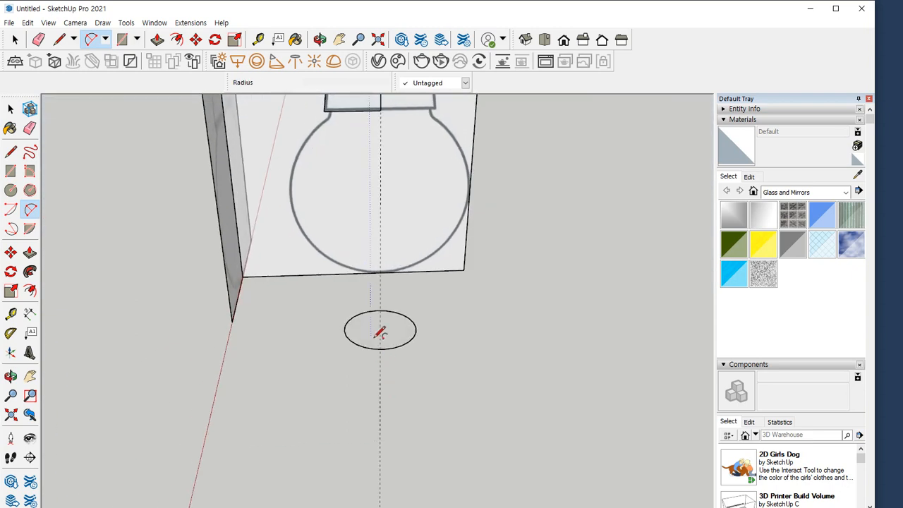
left_click(375, 337)
key("space")
left_click(389, 321)
middle_click_drag(329, 224, 328, 276, "shift")
left_click(30, 272)
middle_click_drag(359, 219, 360, 268, "shift")
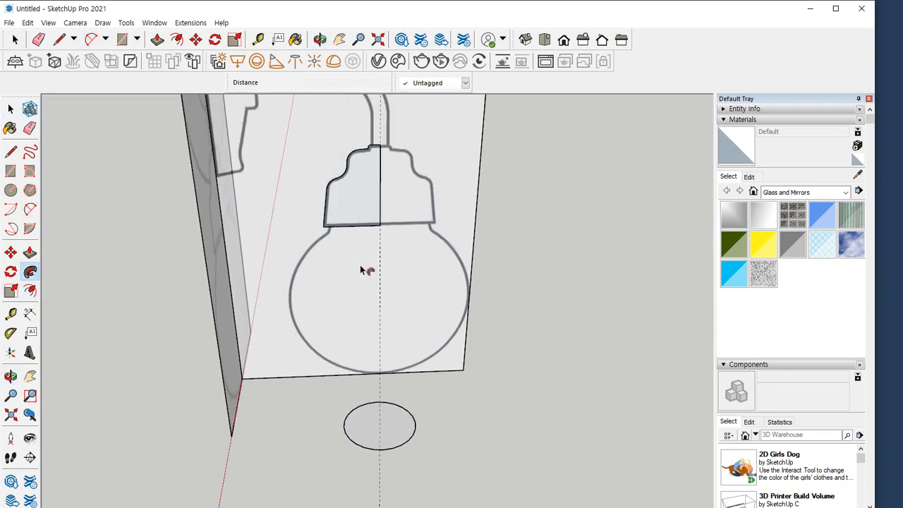
left_click(358, 205)
Group all the geometry of the revolved lampshade and hide the group
middle_click_drag(566, 265, 474, 313)
key("space")
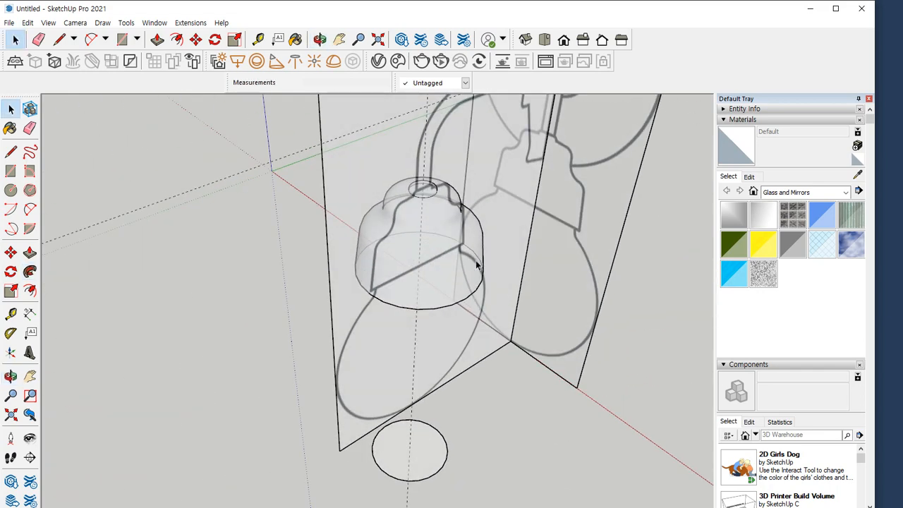
triple_click(437, 209)
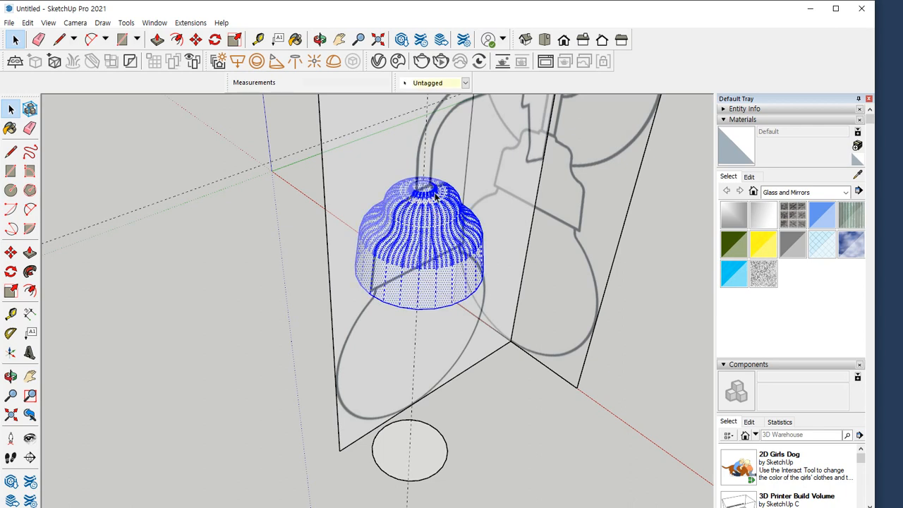
right_click(438, 201)
left_click(480, 305)
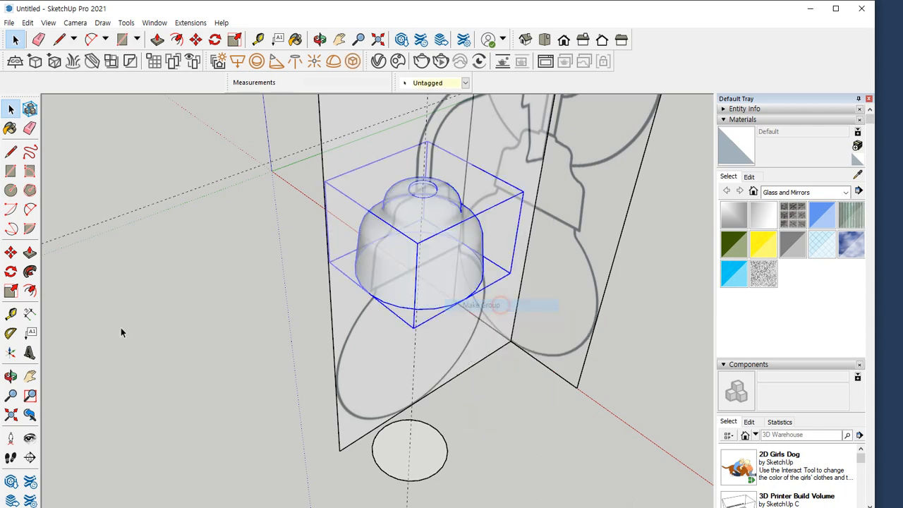
left_click(27, 22)
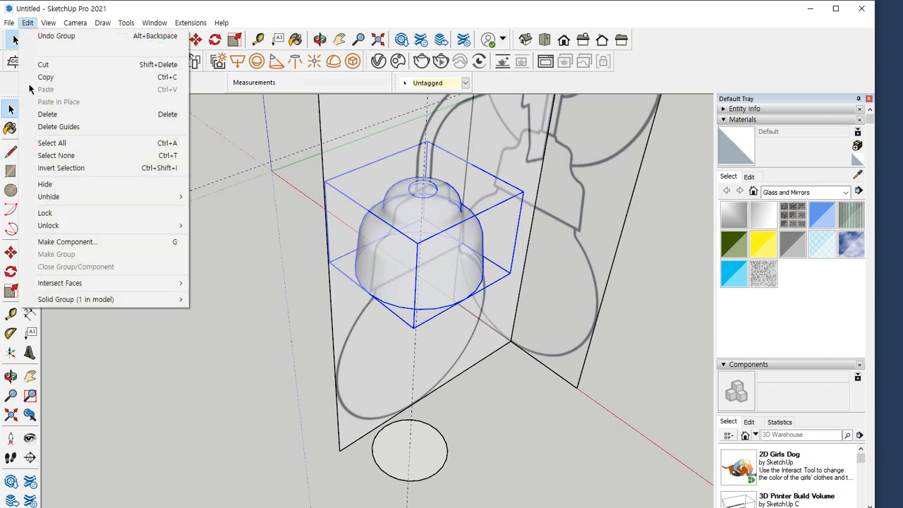
left_click(43, 184)
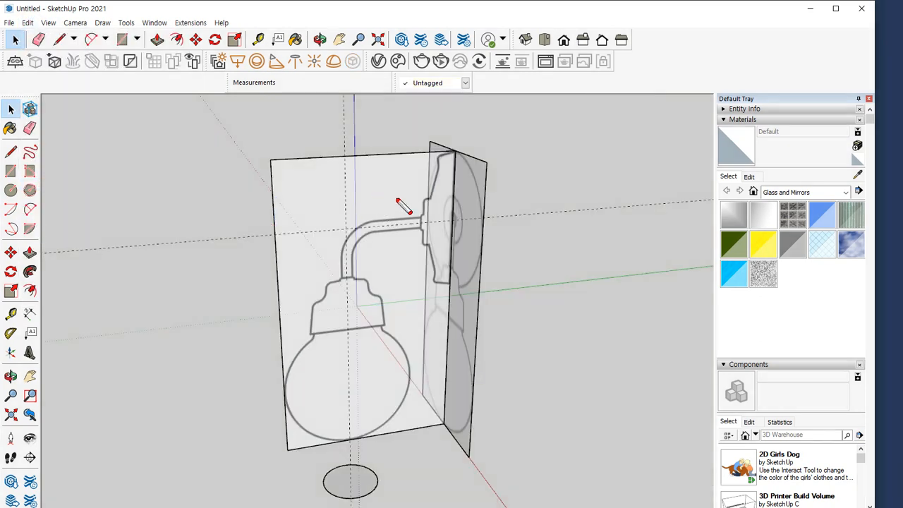
Draw a vertical circle of about 134 mm radius centred on the horizontal guide behind the front reference image
mouse_move(423, 223)
left_mouse_down()
mouse_move(362, 252)
mouse_move(354, 305)
left_mouse_up()
mouse_move(515, 259)
left_mouse_down()
mouse_move(551, 141)
mouse_move(566, 251)
left_mouse_up()
key("Escape")
mouse_move(565, 254)
middle_mouse_down()
mouse_move(389, 271)
mouse_move(382, 313)
middle_mouse_up()
key("c")
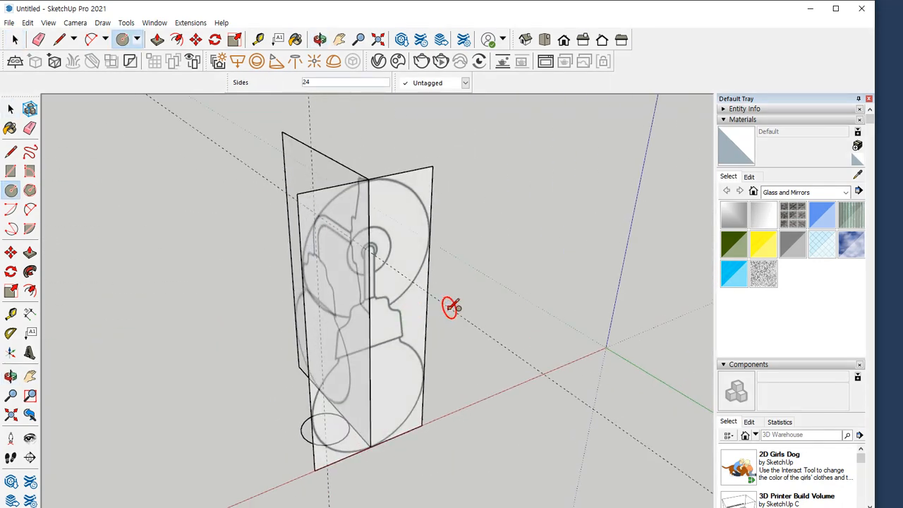
left_click(453, 310)
left_click(469, 292)
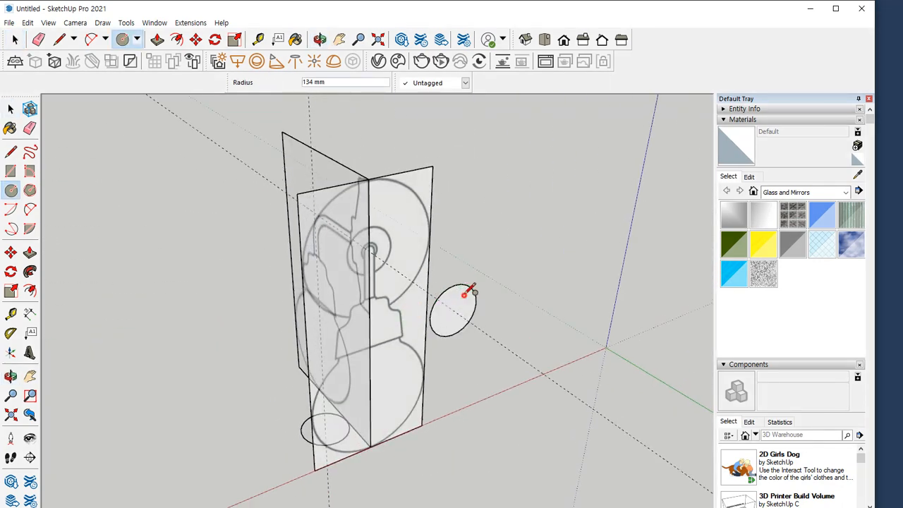
middle_click_drag(468, 292, 520, 265)
Examine the wall plate's outline around the horizontal guide and look up the standard camera views
scroll(359, 216, "up", 5)
middle_click_drag(393, 237, 402, 232)
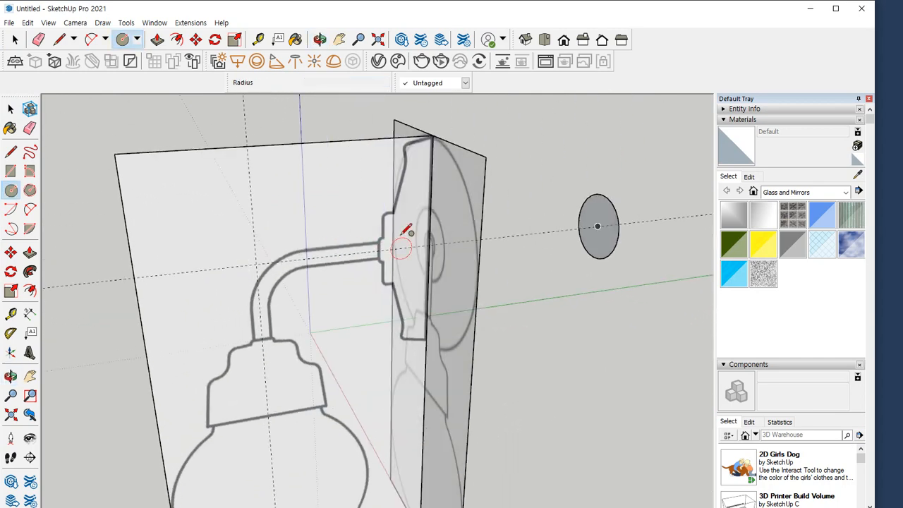
mouse_move(421, 249)
left_mouse_down()
mouse_move(371, 166)
mouse_move(460, 170)
mouse_move(346, 260)
mouse_move(328, 130)
mouse_move(388, 125)
left_mouse_up()
key("Escape")
scroll(387, 254, "up", 3)
scroll(393, 250, "up", 3)
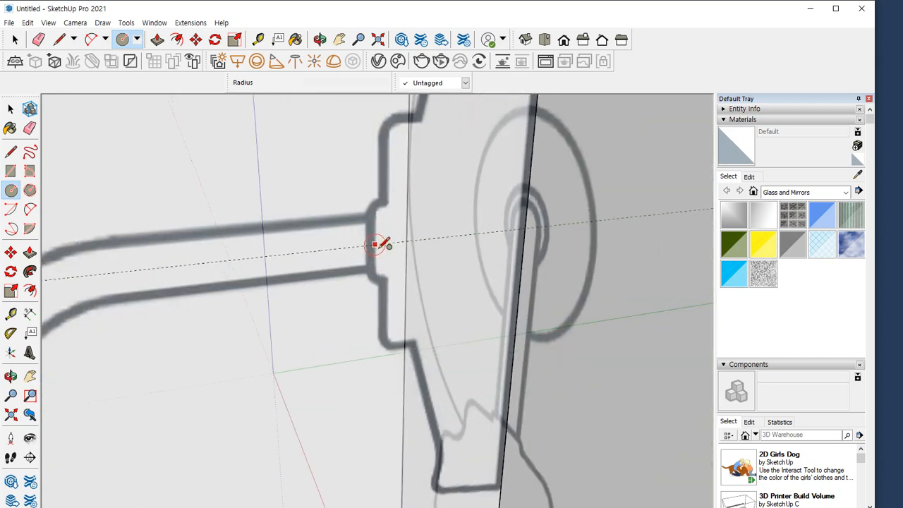
middle_click_drag(378, 246, 409, 242)
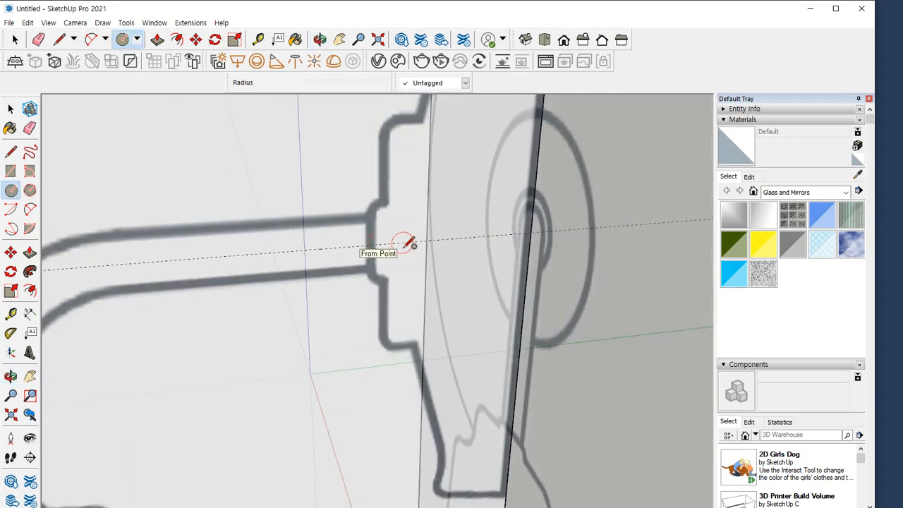
key("c")
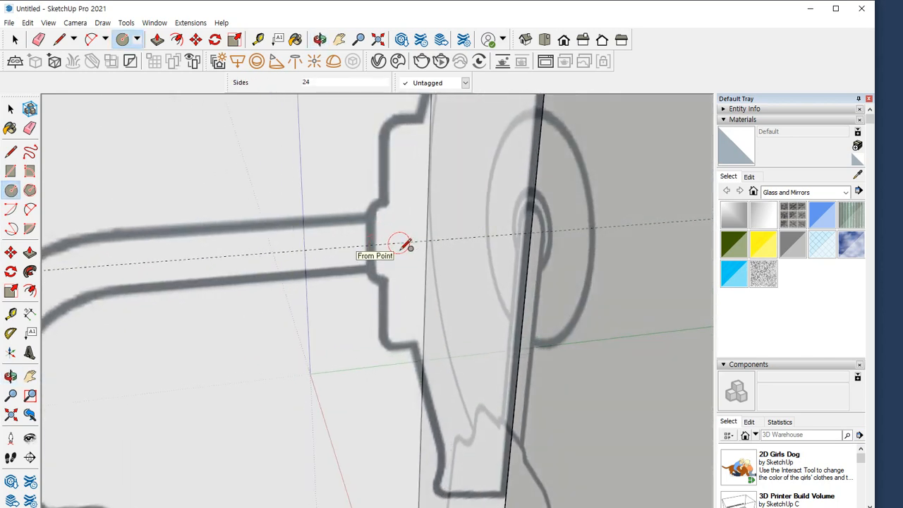
key("F2")
key("F4")
left_click(400, 250)
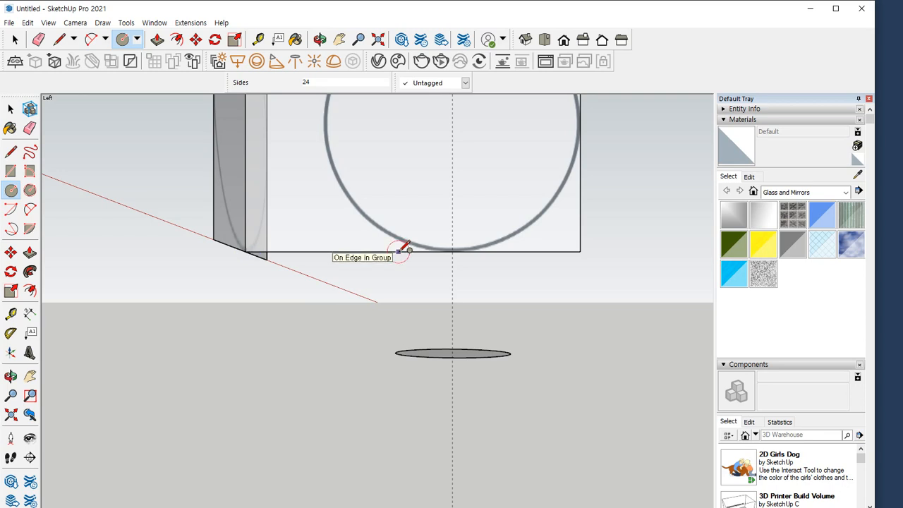
mouse_move(74, 23)
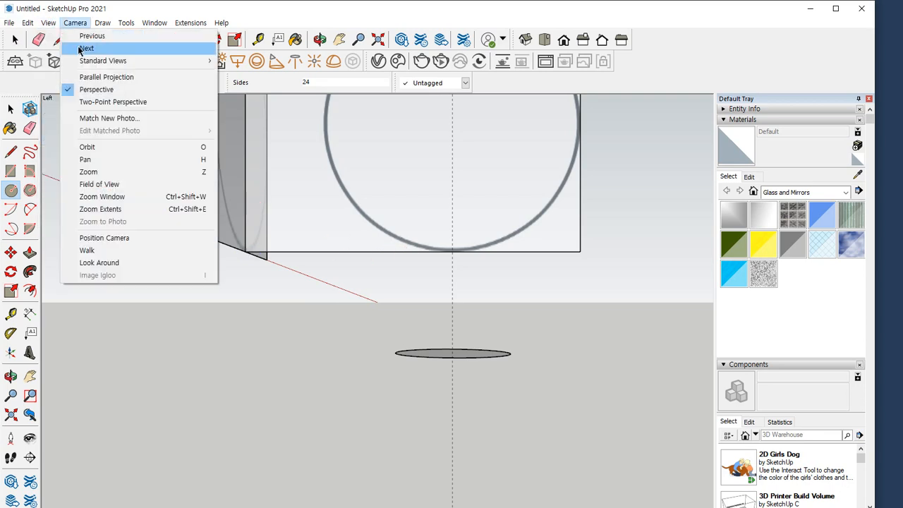
mouse_move(83, 62)
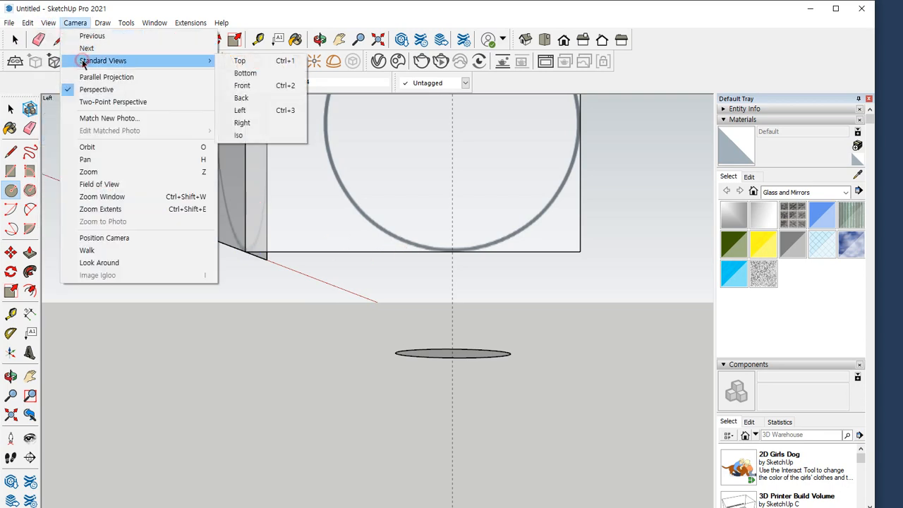
left_click(383, 4)
In the left view, draw a rectangle about 172 by 338 mm from the side reference's upper wall corner to the plate's face on the horizontal guide
key("ctrl+1")
middle_click_drag(443, 211, 381, 258)
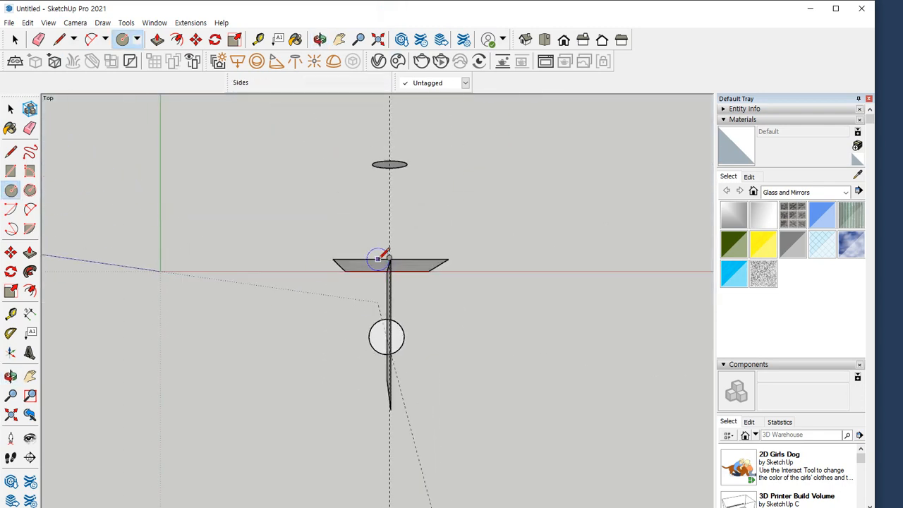
key("ctrl+3")
key("ctrl+5")
scroll(374, 178, "up", 1)
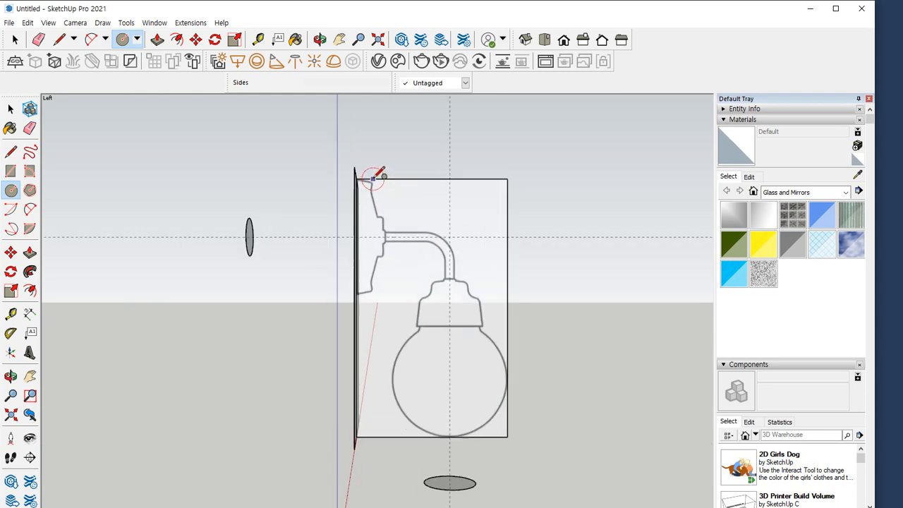
scroll(372, 178, "up", 3)
scroll(399, 292, "up", 2)
key("r")
left_click(323, 163)
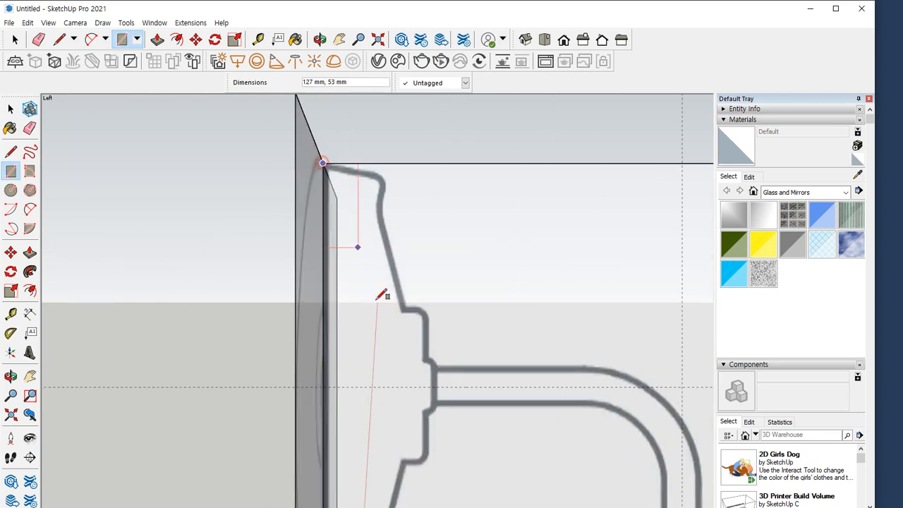
left_click(438, 386)
scroll(350, 159, "up", 2)
key("l")
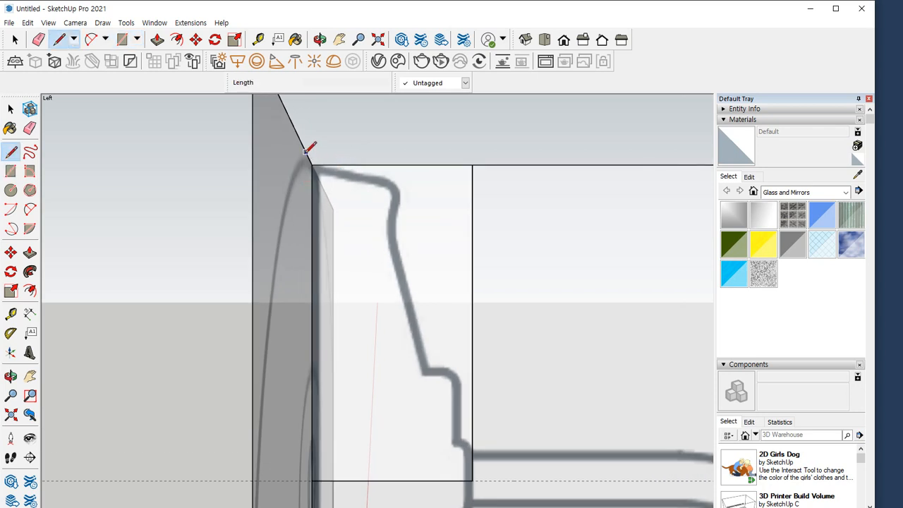
Draw two overshooting straight lines along the wall plate's upper edge and long sloping side, making the side line about 251 mm
left_click(311, 163)
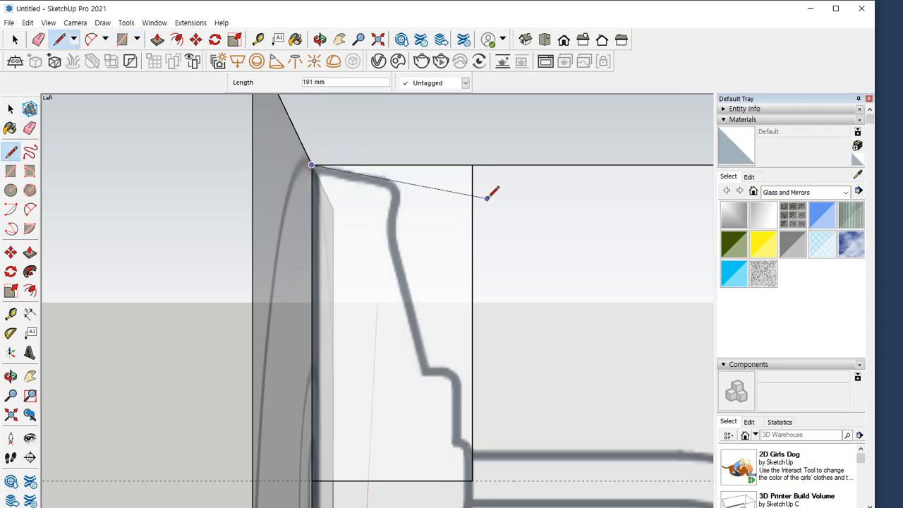
left_click(541, 205)
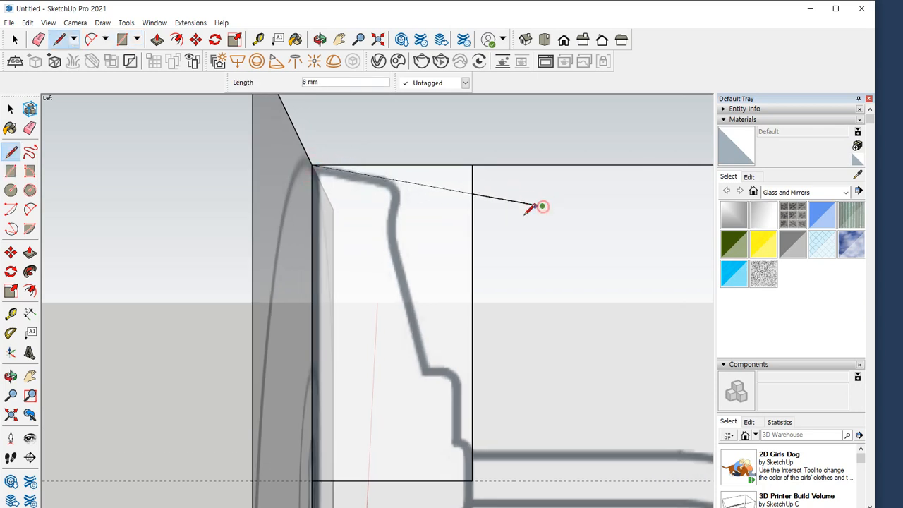
key("Escape")
left_click(430, 368)
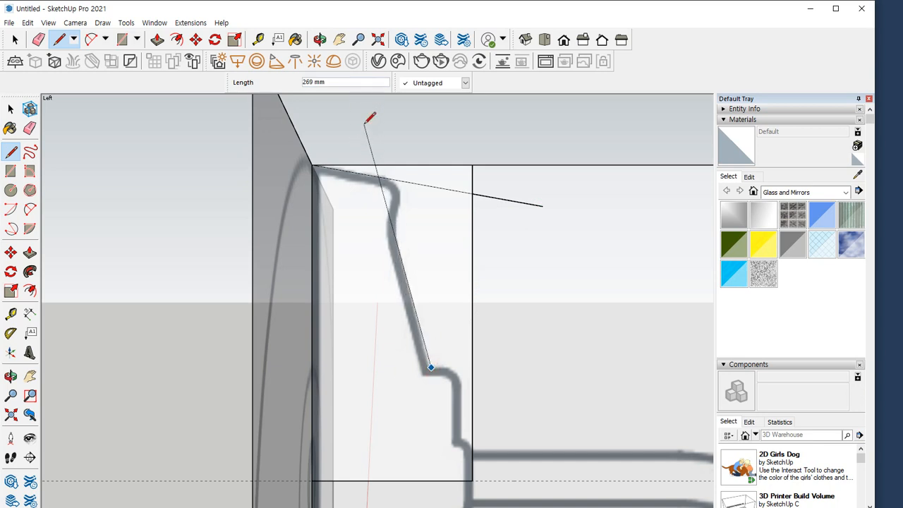
key("Escape")
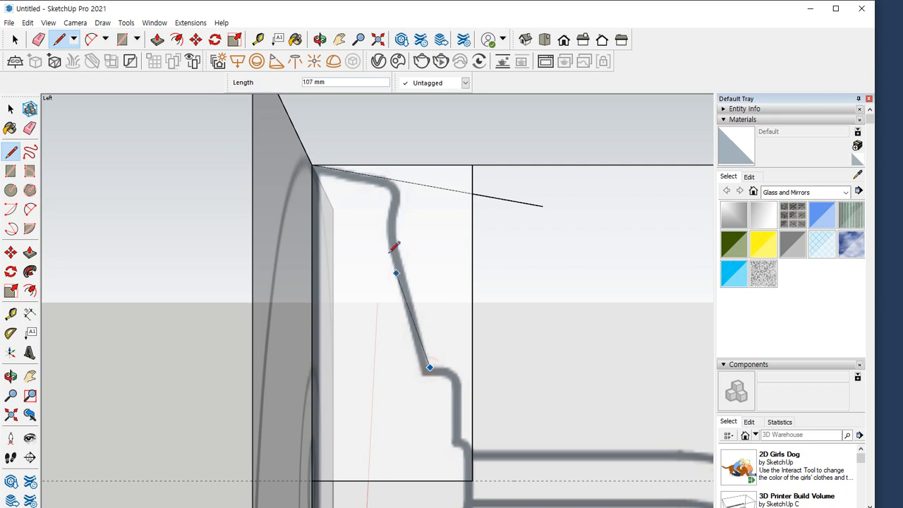
left_click(373, 137)
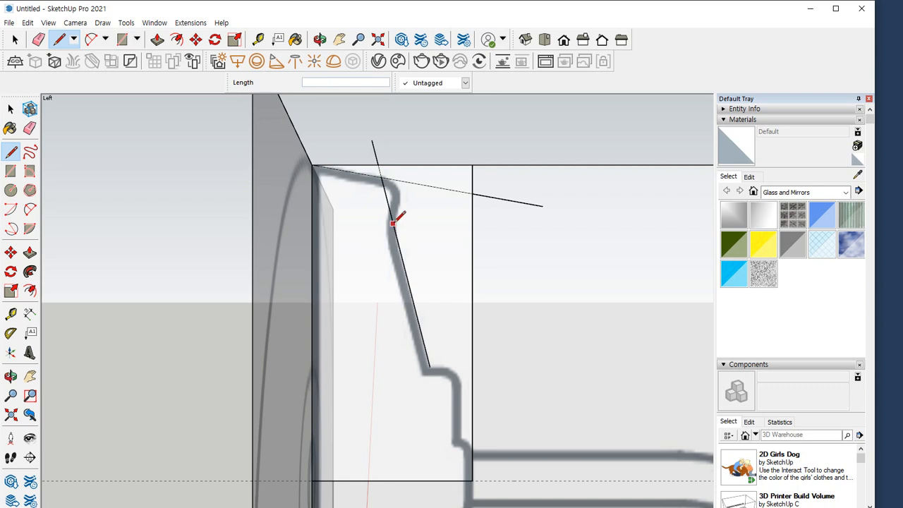
Draw a line along the short flared edge near the plate's rim and erase all line ends extending past the profile corners
left_click(399, 204)
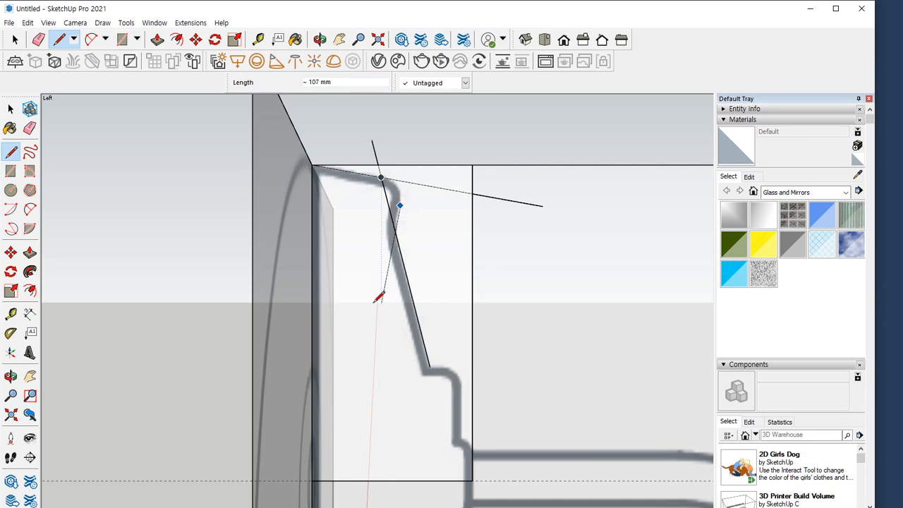
left_click(378, 299)
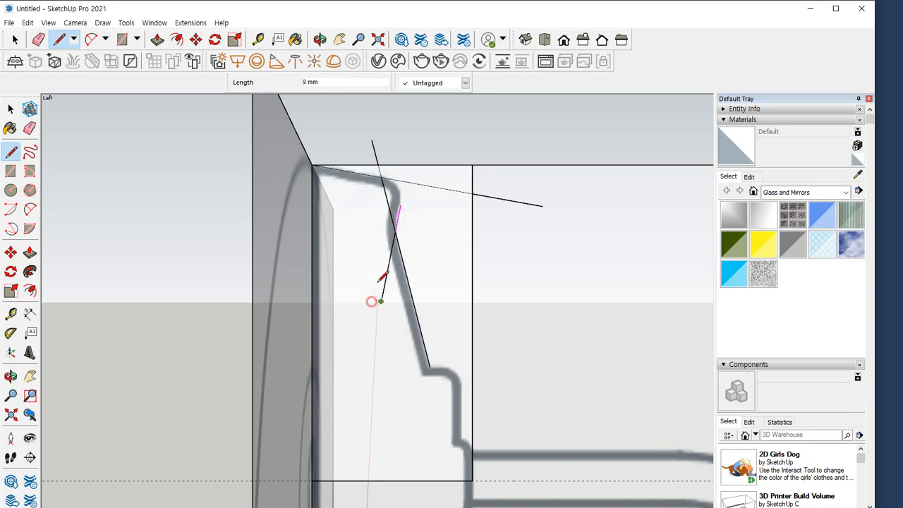
left_click(412, 149)
key("e")
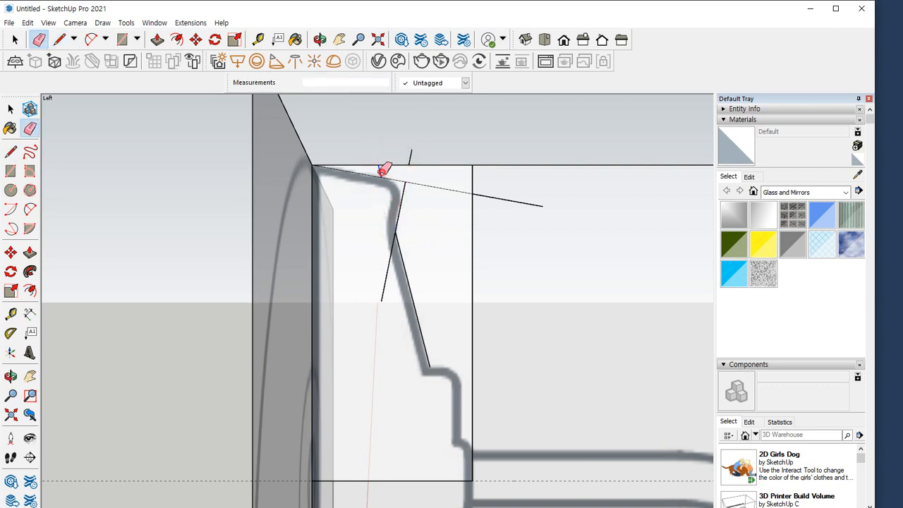
left_click(388, 266)
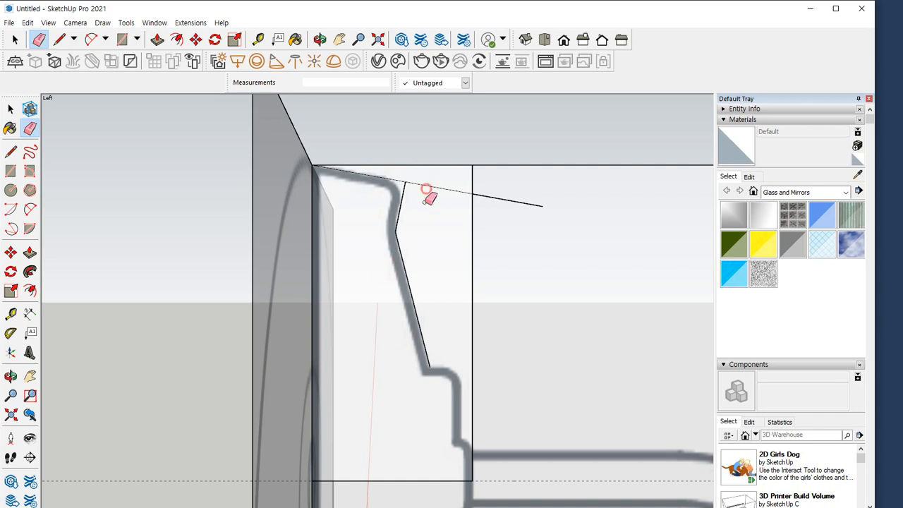
left_click(497, 197)
left_click(440, 181)
Draw rectangles about 122 by 31 mm and 45 by 22 mm over the plate's two stepped sections, ending on the horizontal guide
middle_click_drag(412, 400, 400, 279, "shift")
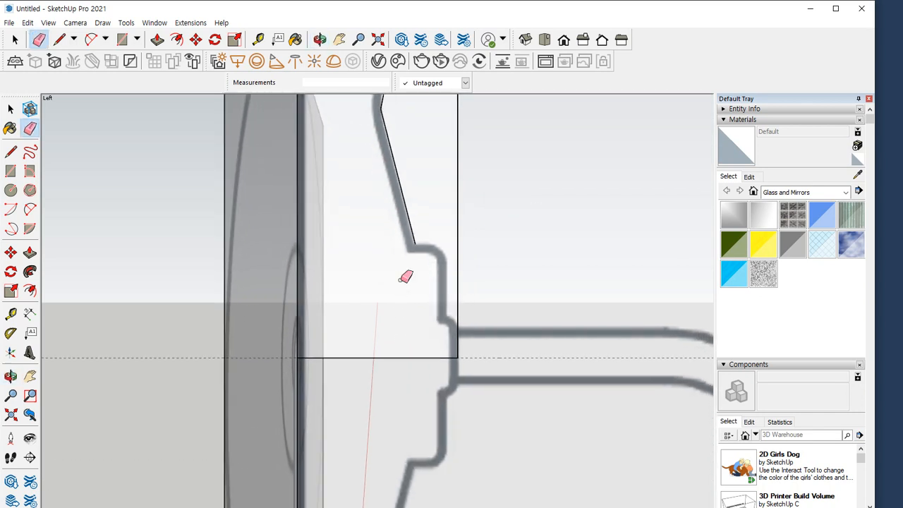
key("r")
left_click(415, 245)
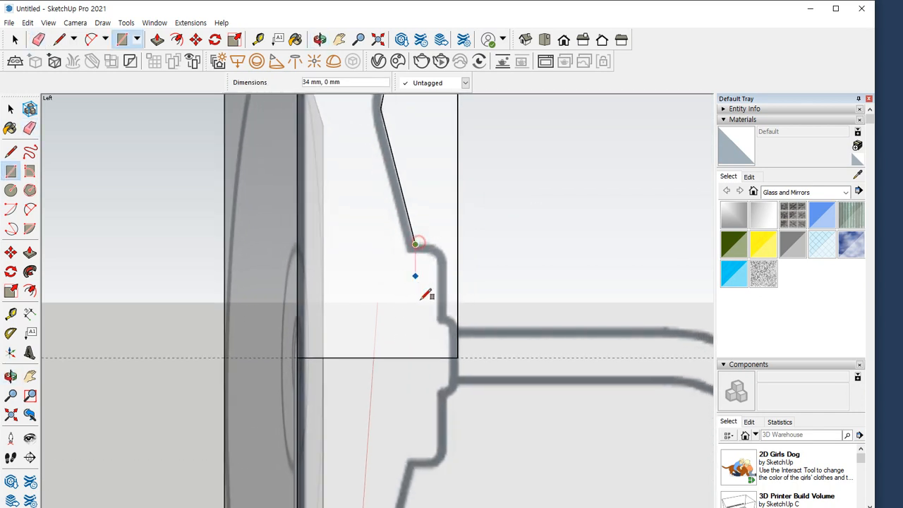
left_click(443, 357)
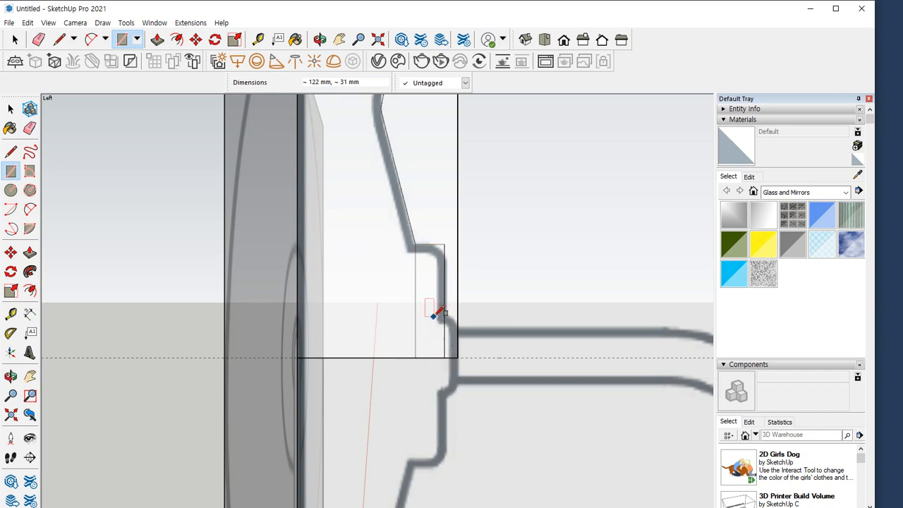
left_click(437, 315)
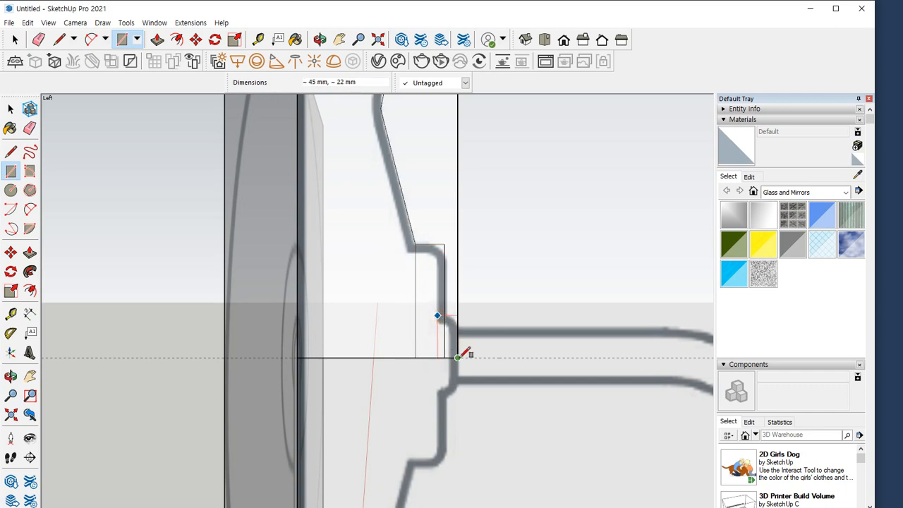
left_click(457, 357)
Erase the step rectangles' inner edges and the enclosing rectangle's leftover outer edges, leaving only the plate's half profile
key("e")
left_click_drag(439, 340, 415, 348)
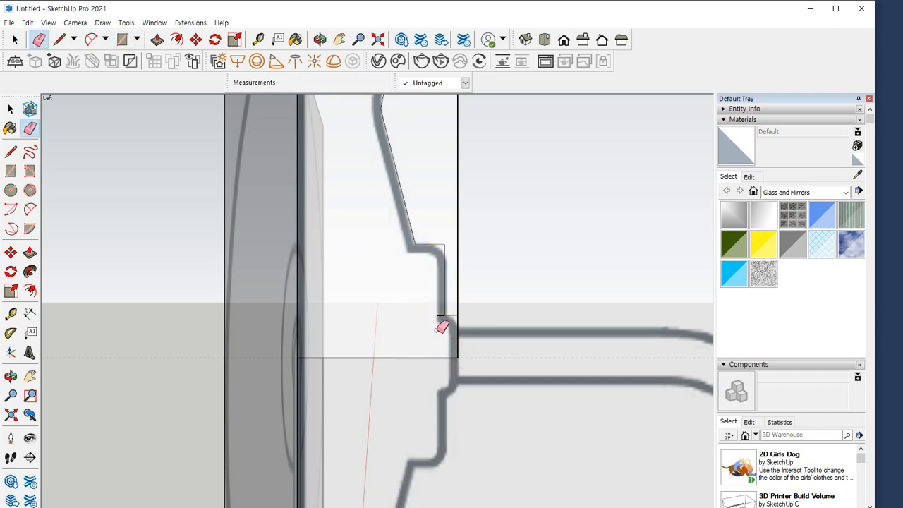
scroll(443, 357, "down", 3)
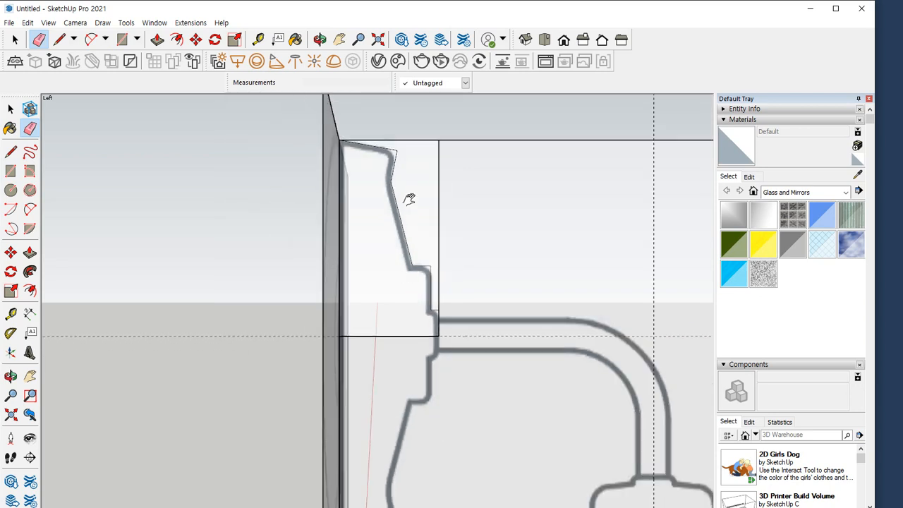
left_click(430, 142)
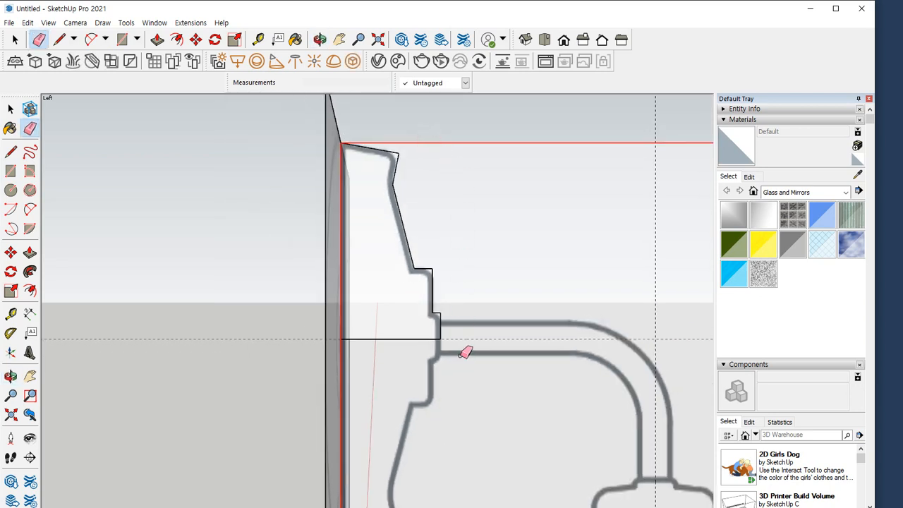
Round the outer corners of the two steps with tangent arcs matching the reference, the larger having a chord about 28 mm
scroll(437, 319, "up", 6)
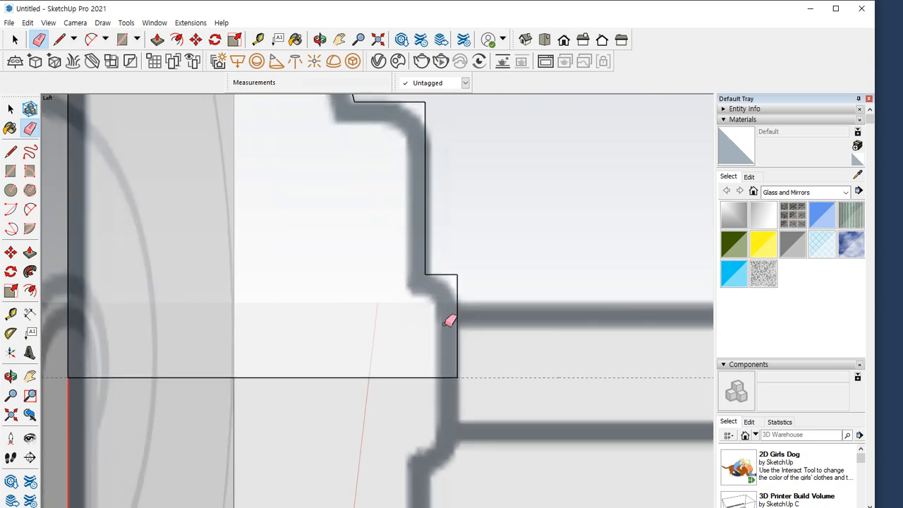
key("a")
left_click(433, 274)
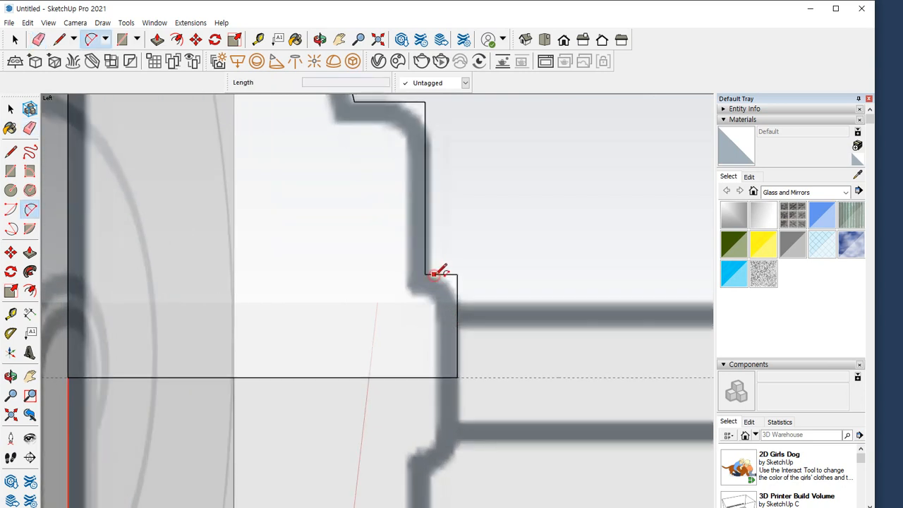
double_click(458, 300)
middle_click_drag(438, 218, 459, 330, "shift")
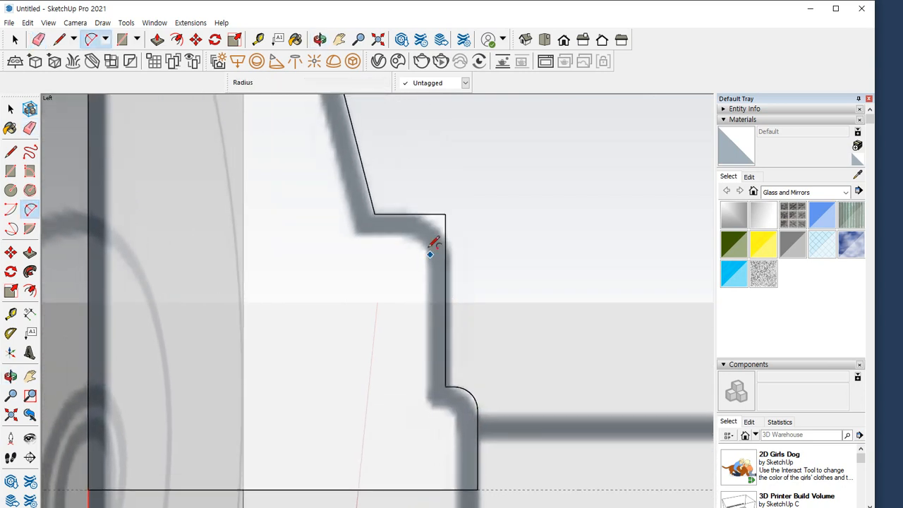
left_click(410, 213)
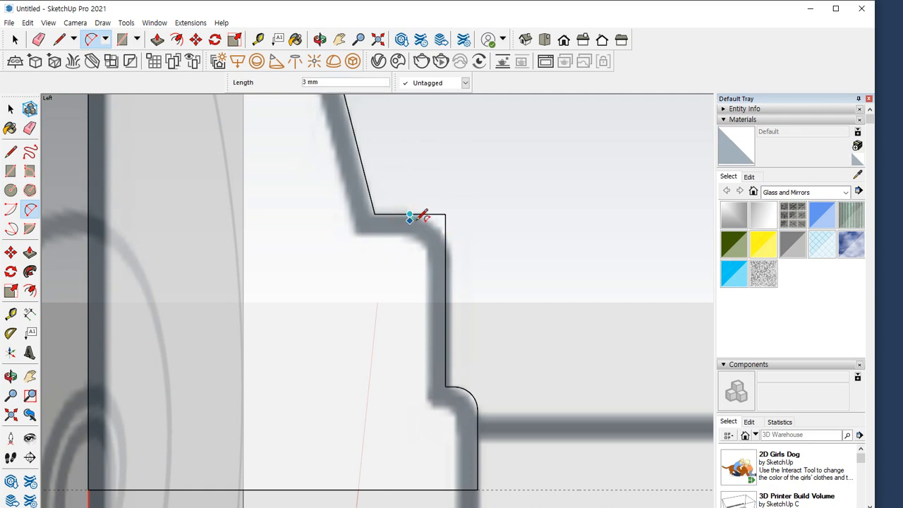
double_click(445, 259)
Round the profile's concave bend with an arc of about 37 mm chord and its rim corner with a tangent arc
scroll(424, 290, "down", 2)
middle_click_drag(385, 209, 413, 420, "shift")
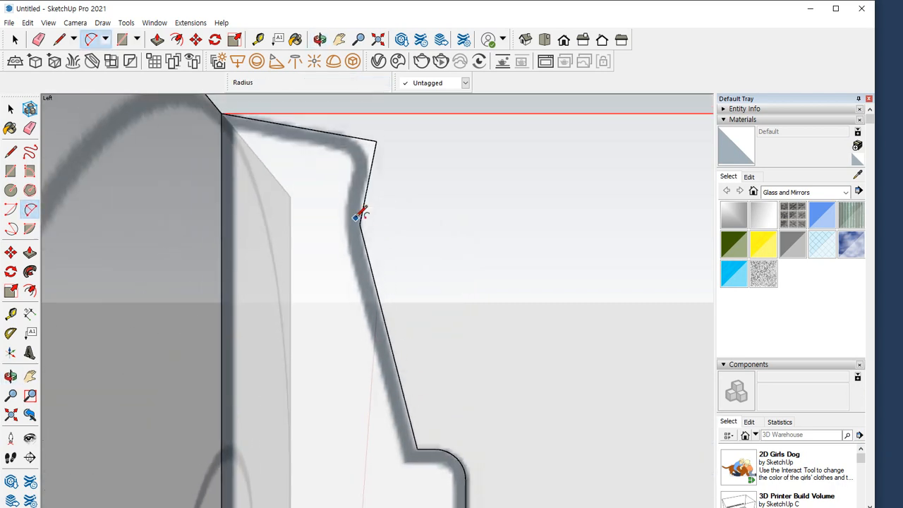
scroll(369, 193, "up", 2)
left_click(364, 199)
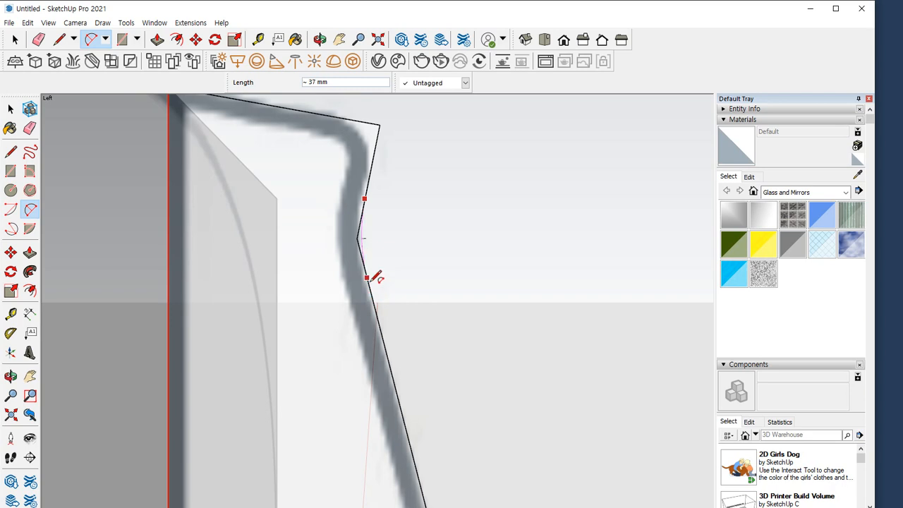
left_click(367, 278)
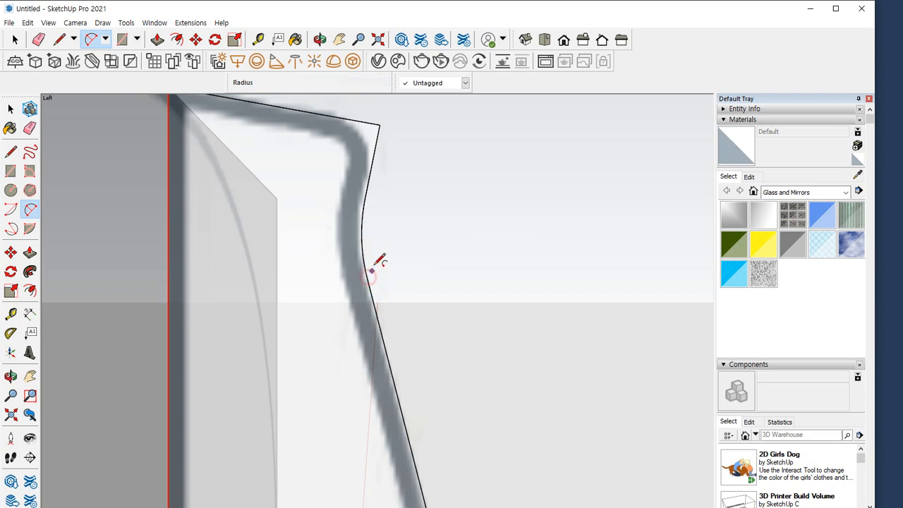
left_click(371, 169)
left_click(336, 116)
scroll(373, 196, "down", 5)
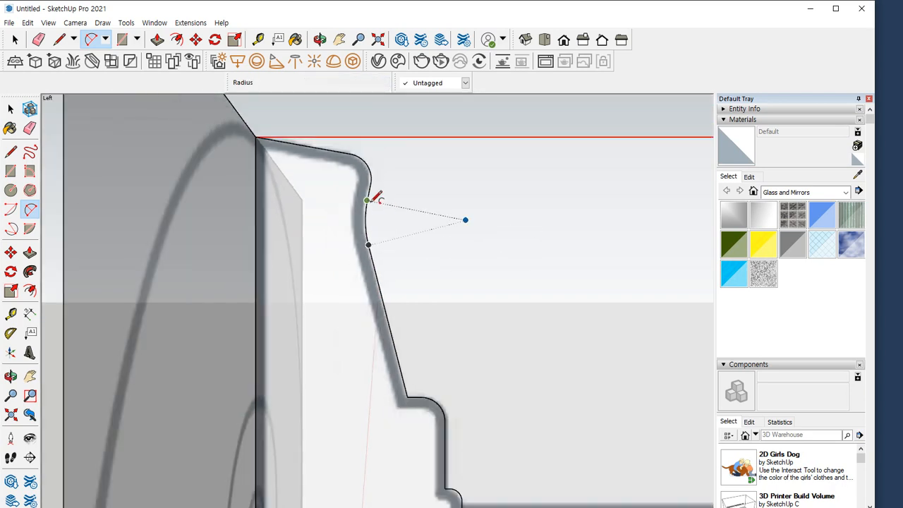
Revolve the wall plate's half profile around the separate guide circle with Follow Me
mouse_move(379, 239)
middle_mouse_down()
mouse_move(295, 288)
mouse_move(530, 312)
mouse_move(148, 246)
mouse_move(388, 387)
mouse_move(472, 369)
mouse_move(447, 315)
mouse_move(426, 297)
mouse_move(379, 264)
mouse_move(307, 256)
middle_mouse_up()
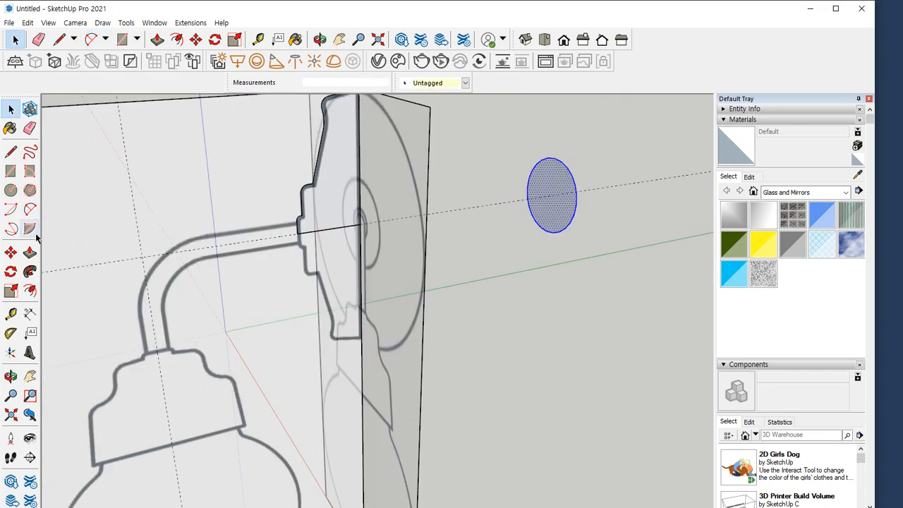
left_click(30, 272)
left_click(336, 191)
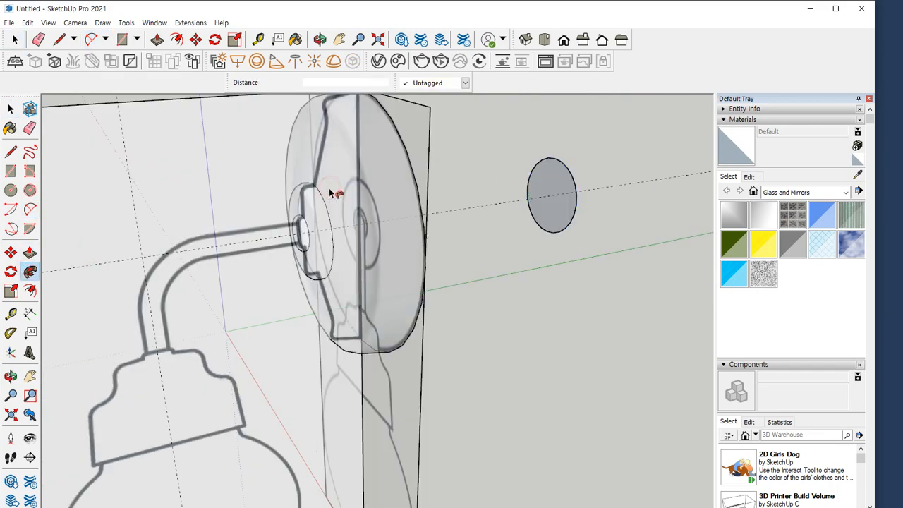
Group all the geometry of the revolved wall plate and hide the group
middle_click_drag(336, 191, 348, 238)
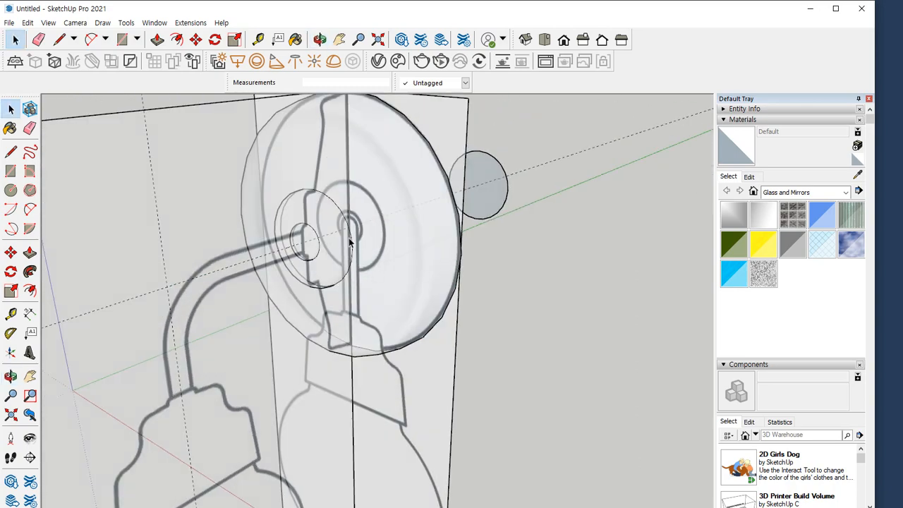
triple_click(400, 199)
triple_click(436, 196)
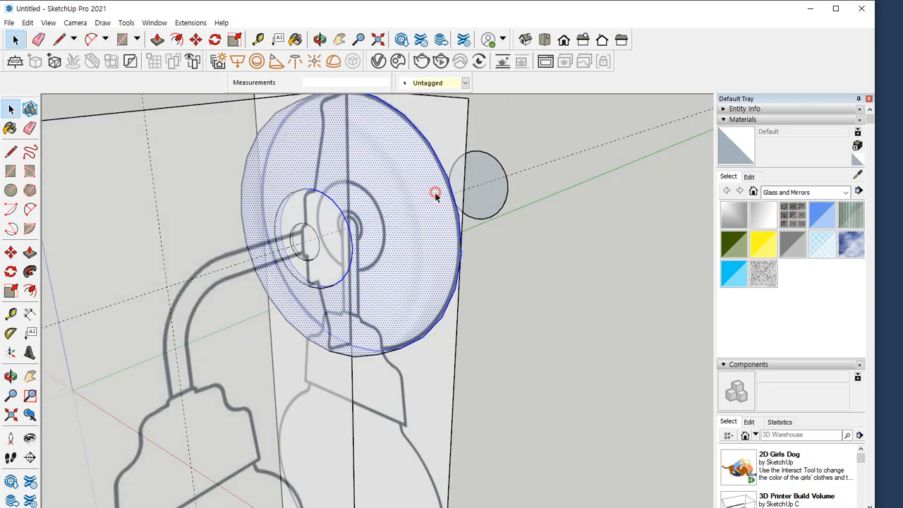
right_click(437, 196)
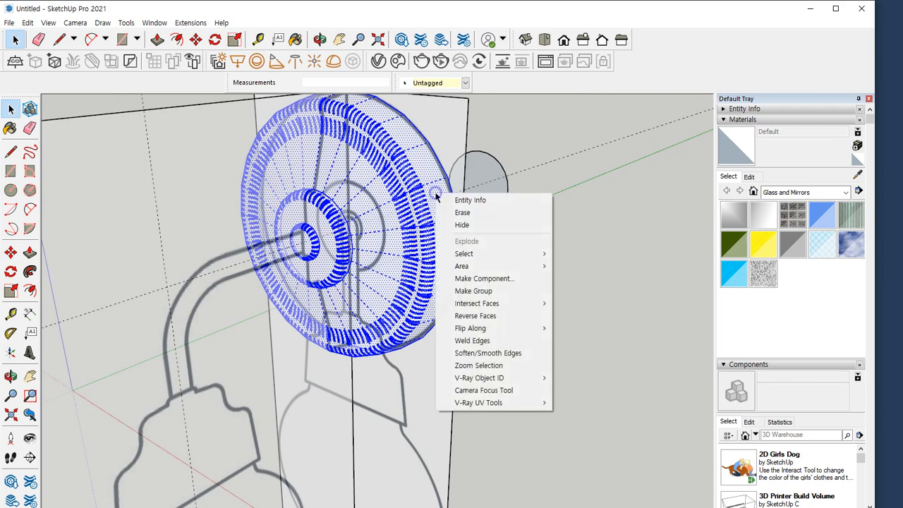
left_click(461, 290)
middle_click_drag(195, 329, 127, 302)
right_click(379, 193)
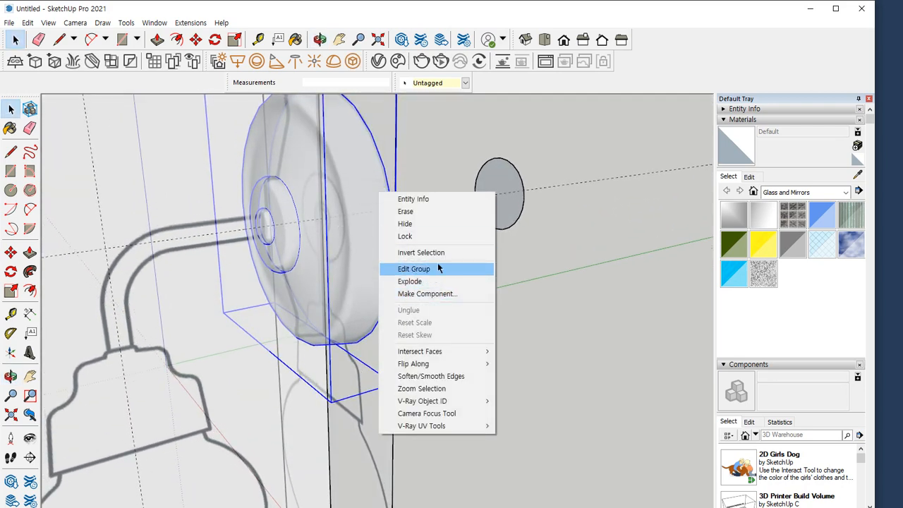
left_click(424, 224)
Try a rectangle about 240 by 375 mm from the plate's front on the horizontal guide to the lampshade's top on the vertical guide
mouse_move(349, 286)
middle_mouse_down()
mouse_move(446, 284)
mouse_move(318, 308)
mouse_move(428, 246)
mouse_move(351, 238)
mouse_move(379, 234)
middle_mouse_up()
key("r")
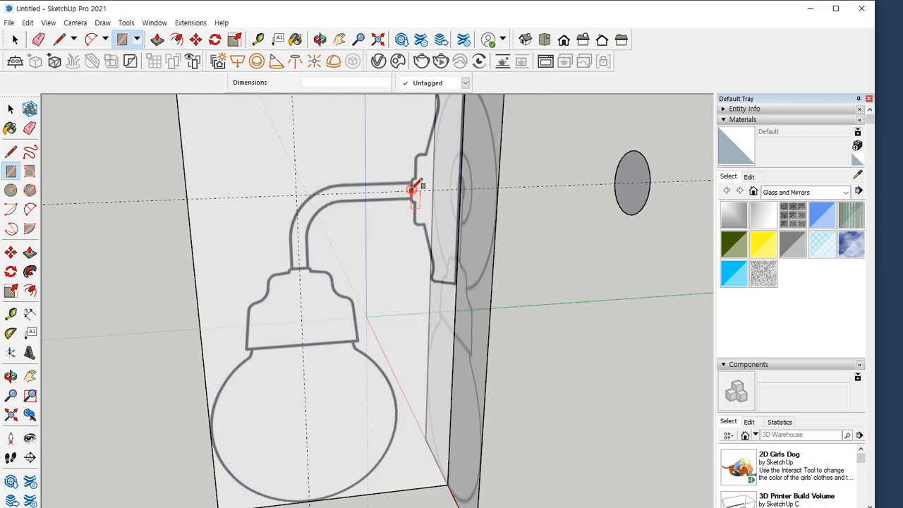
left_click(410, 190)
scroll(300, 266, "up", 5)
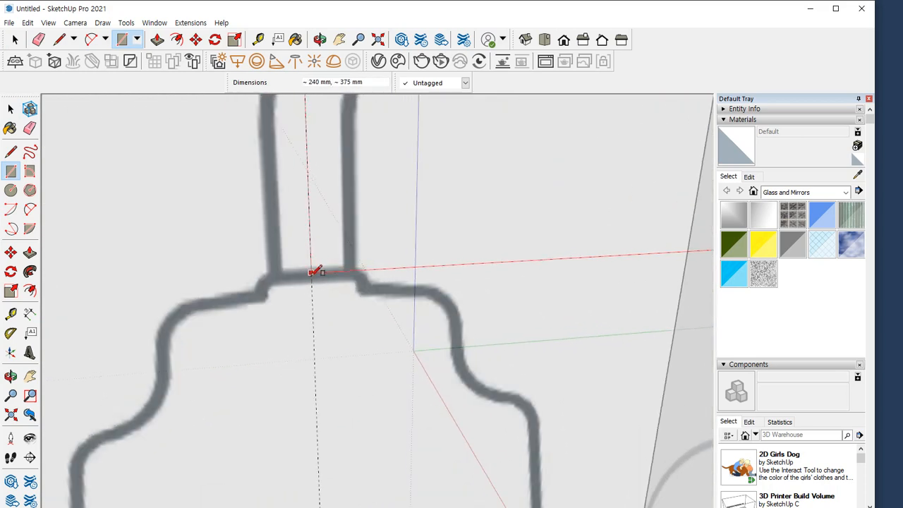
left_click(312, 277)
scroll(311, 283, "down", 2)
scroll(310, 283, "down", 1)
middle_click_drag(437, 233, 317, 307, "shift")
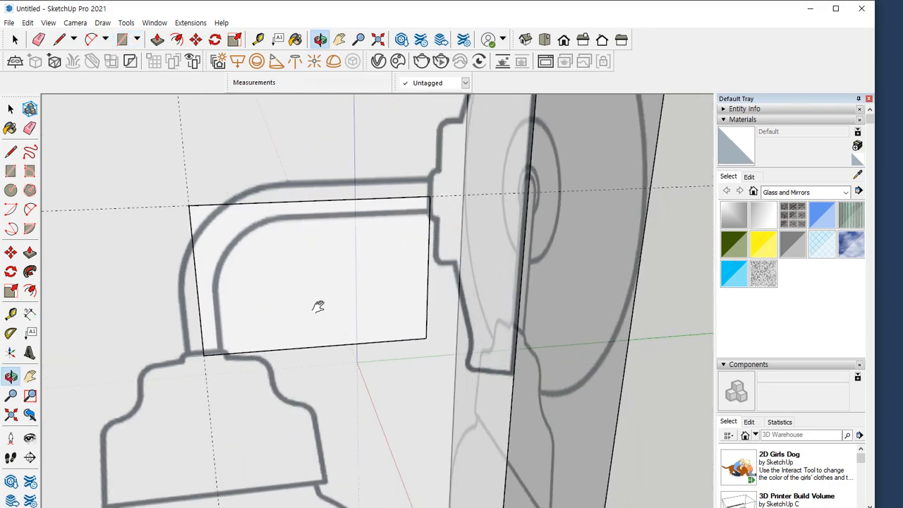
scroll(436, 204, "up", 3)
key("ctrl+z")
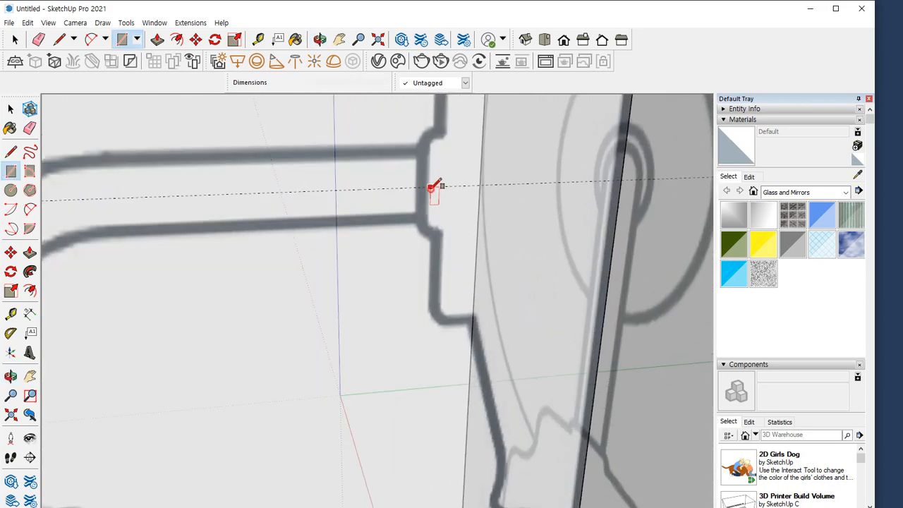
Draw a rectangle about 249 by 381 mm from the arm's centre at the wall plate to its centre at the lampshade's top
left_click(432, 188)
scroll(201, 358, "down", 1)
scroll(202, 358, "up", 2)
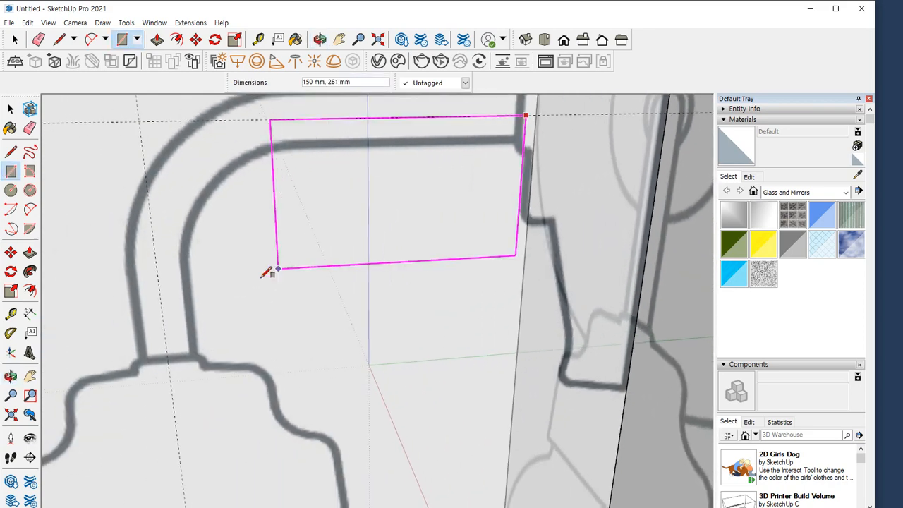
scroll(170, 364, "up", 1)
left_click(170, 363)
scroll(564, 332, "down", 1)
Erase the rectangle's lower edge and wall-plate-side edge, keeping the two edges along the arm's centreline
key("e")
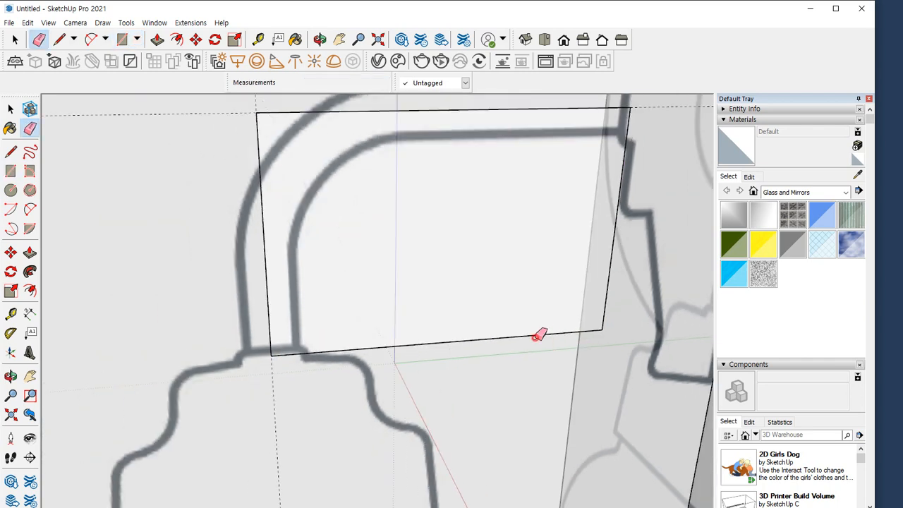
left_click(536, 337)
left_click(605, 308)
middle_click_drag(285, 219, 276, 286)
Round the arm path's corner with a tangent arc of about 210 mm chord and remove the sharp corner
key("a")
left_click(259, 286)
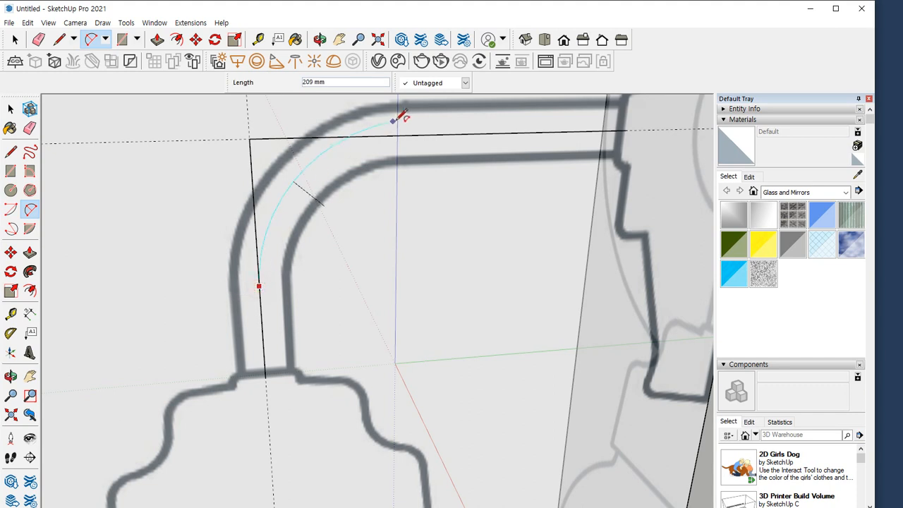
double_click(402, 134)
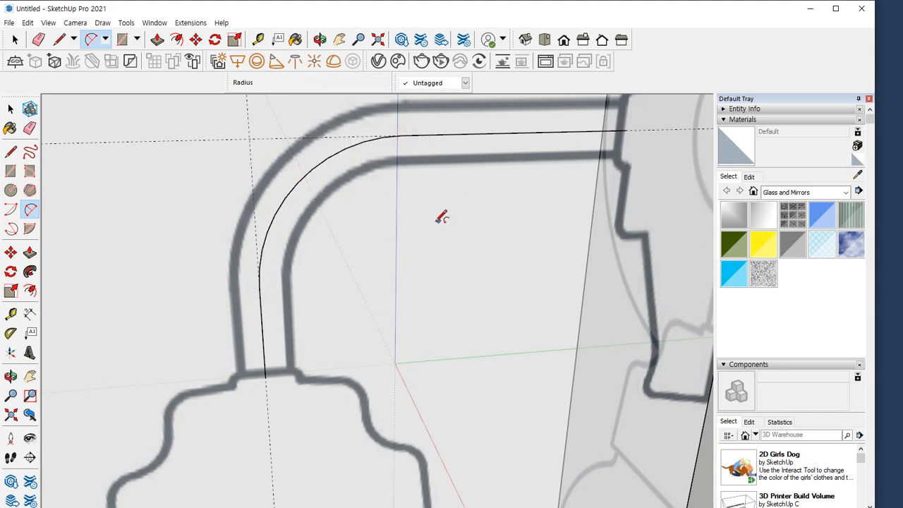
middle_click_drag(439, 211, 341, 157)
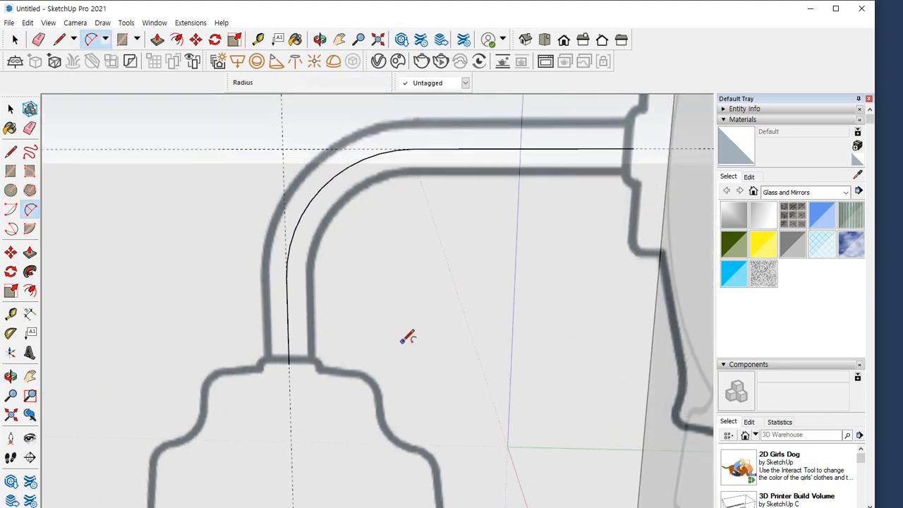
Draw a horizontal circle of about 25 mm radius centred on the arm path's lower end
key("c")
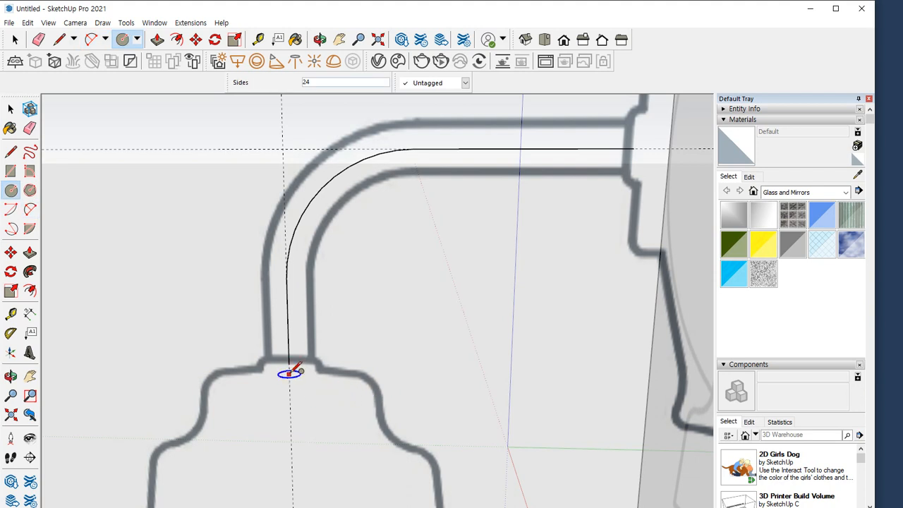
scroll(289, 364, "up", 5)
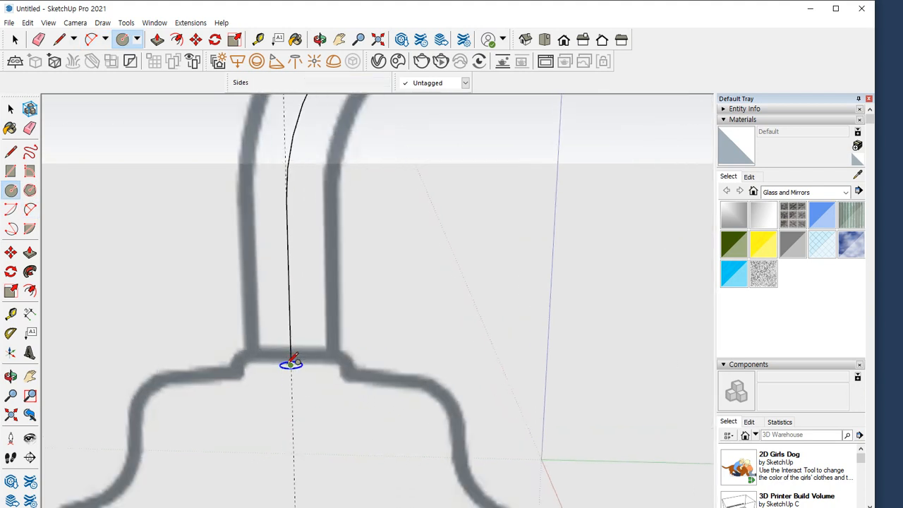
left_click(295, 364)
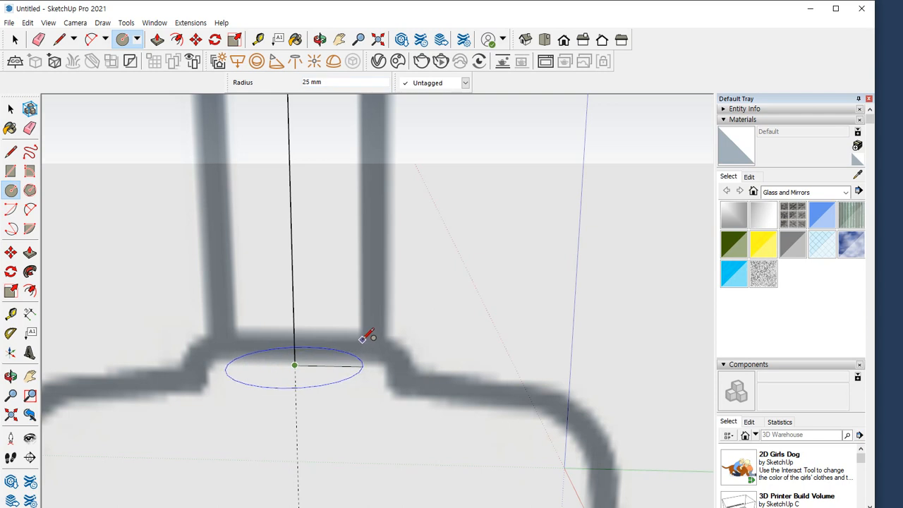
left_click(363, 338)
Sweep the circle along the curved arm path with Follow Me to form the lamp's tube
scroll(372, 352, "down", 6)
key("space")
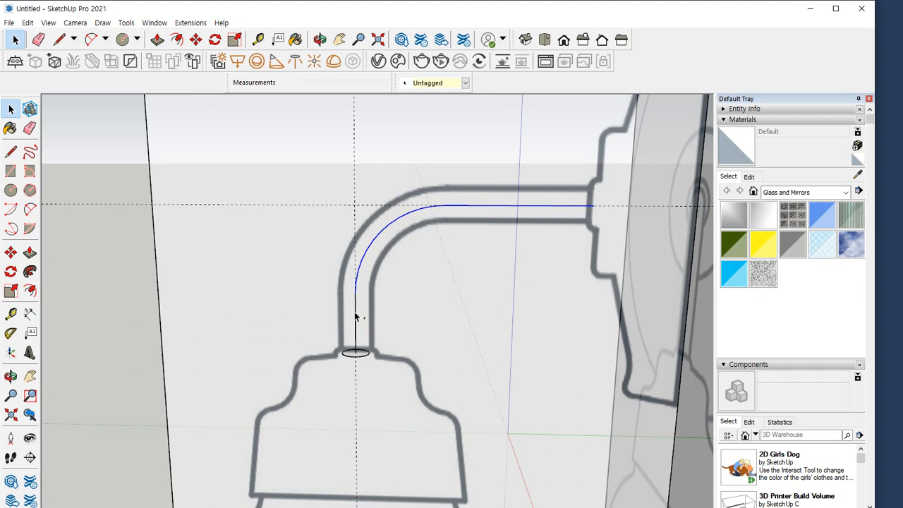
left_click(29, 274)
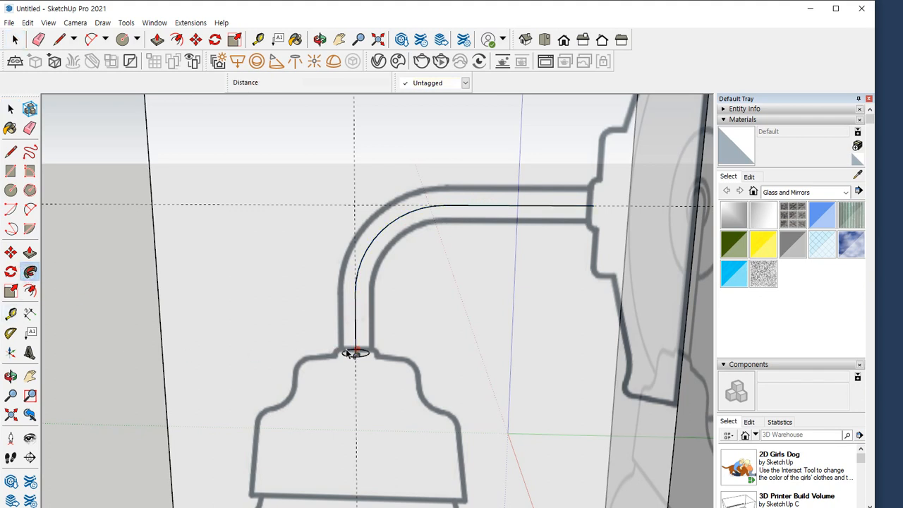
left_click(361, 356)
Group all the connected geometry of the swept arm tube
key("space")
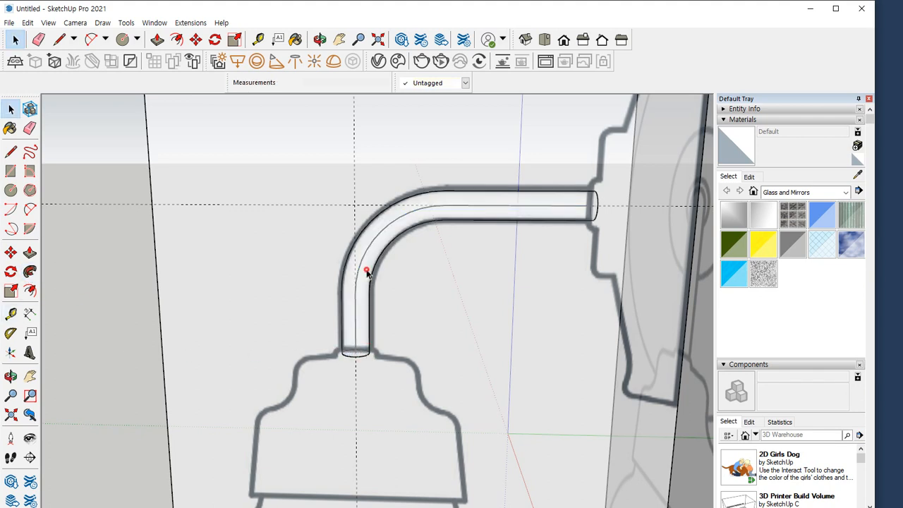
left_click(367, 273)
double_click(367, 273)
right_click(366, 270)
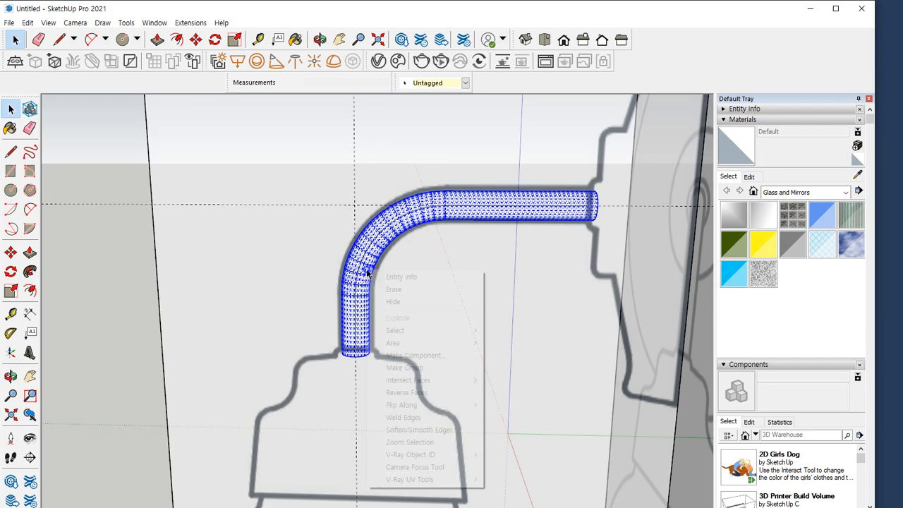
left_click(408, 368)
middle_click_drag(280, 325, 198, 189)
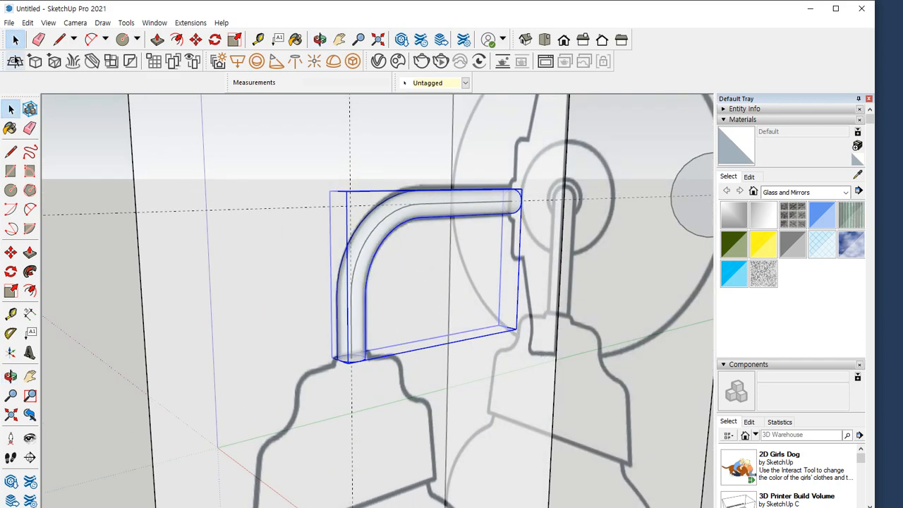
Unhide the hidden wall plate, lampshade and bulb, and clear the selection
left_click(28, 23)
left_click(63, 197)
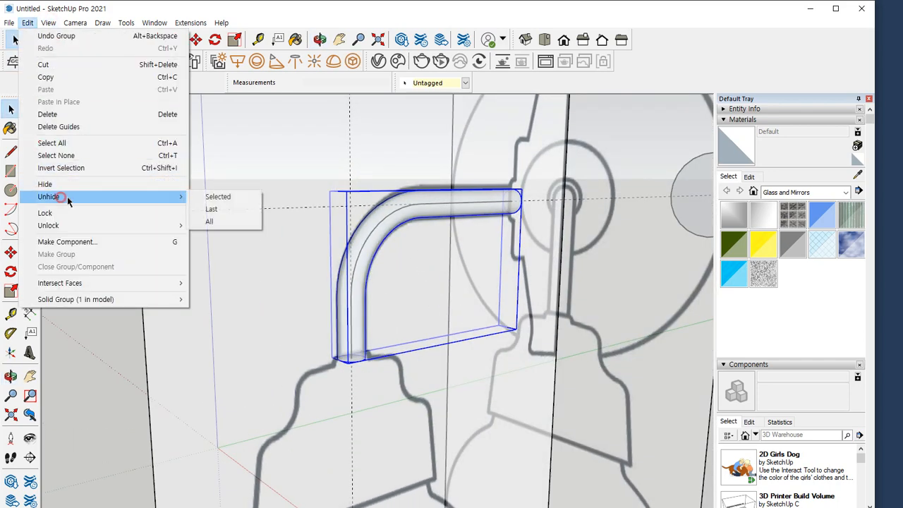
left_click(211, 210)
middle_click_drag(202, 217, 617, 257)
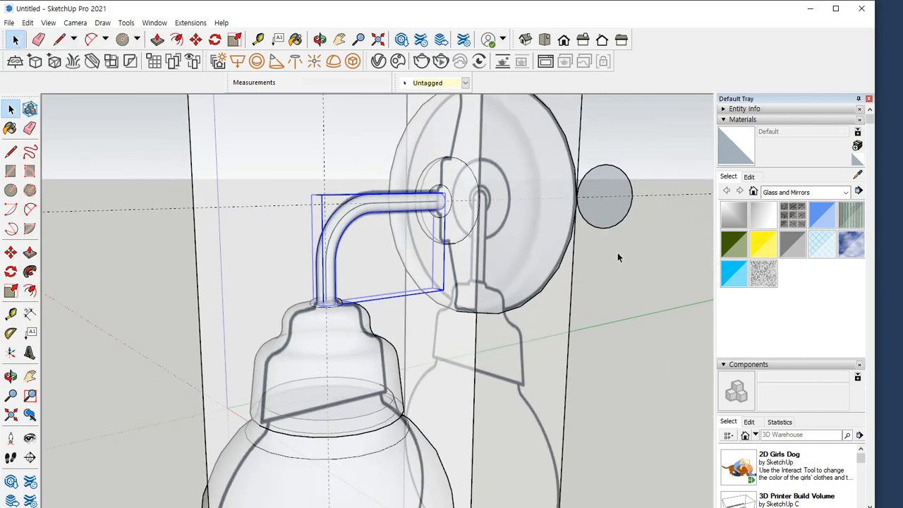
left_click(638, 275)
scroll(402, 215, "down", 3)
middle_click_drag(321, 170, 368, 254, "shift")
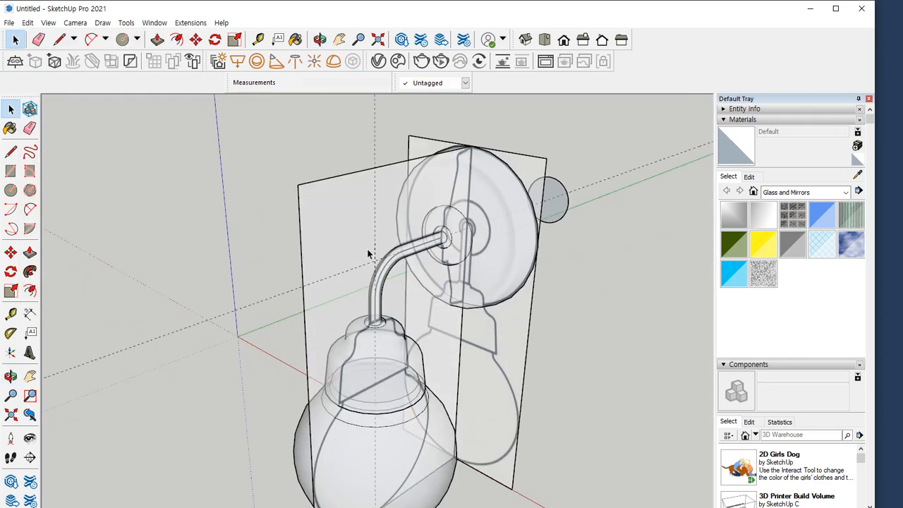
Unlock both reference images and hide them
left_click(424, 197)
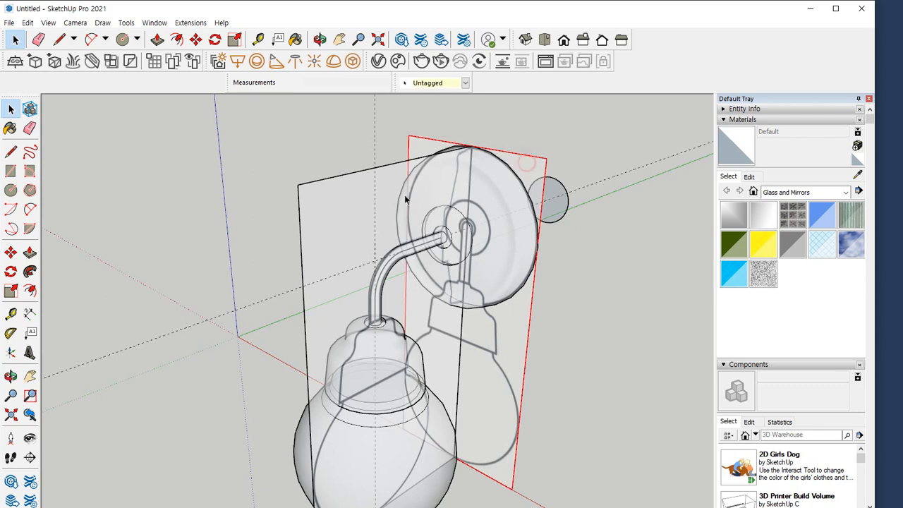
left_click(356, 201, "shift")
right_click(352, 201)
left_click(381, 243)
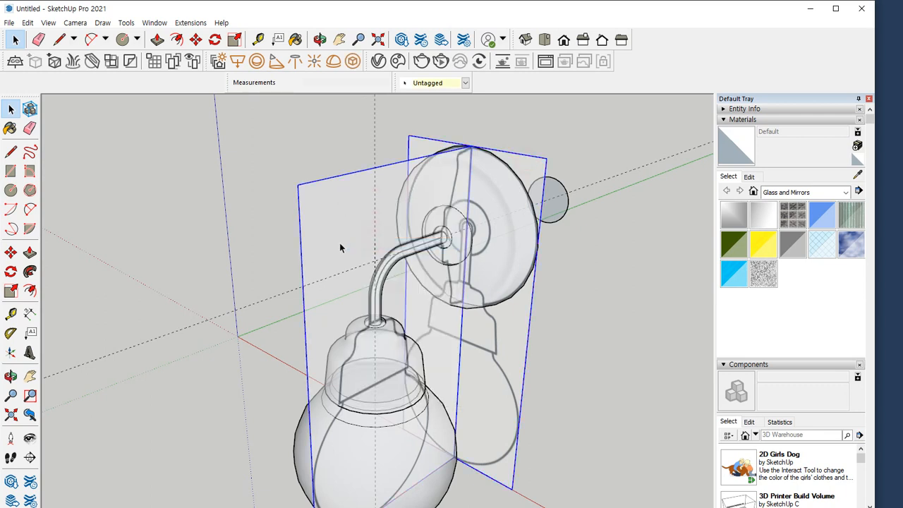
left_click(28, 22)
left_click(75, 187)
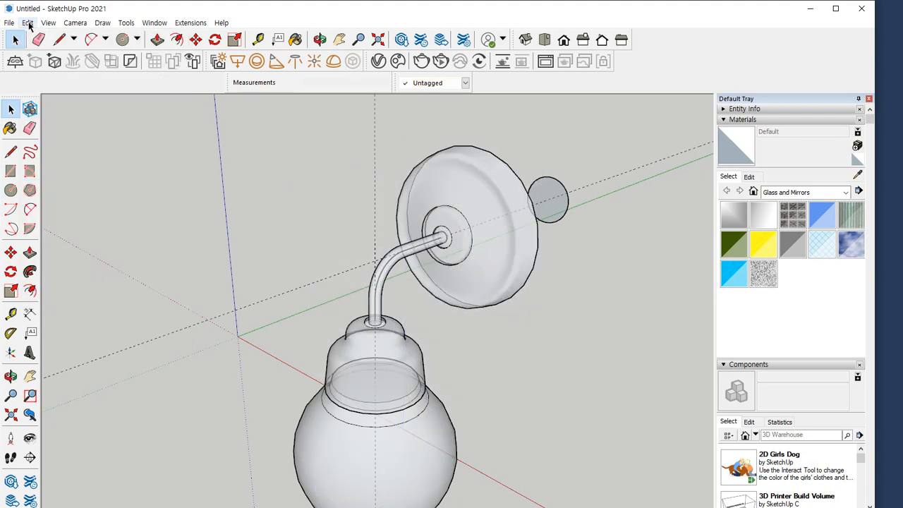
Turn off the X-ray face style so the lamp's faces display opaque
left_click(27, 23)
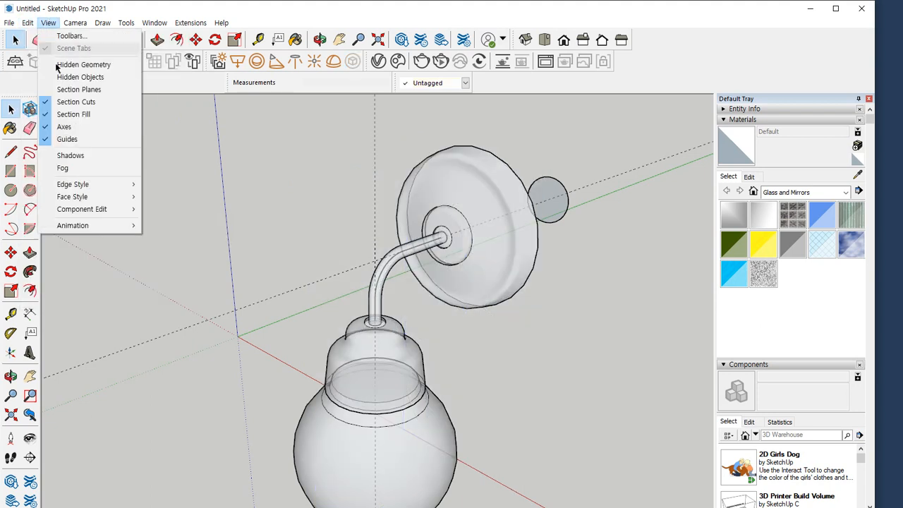
mouse_move(83, 197)
left_click(184, 198)
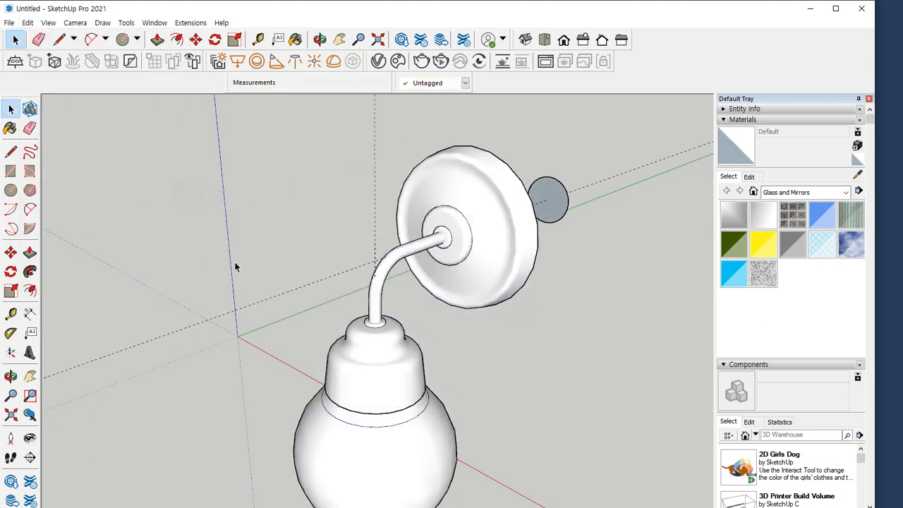
middle_click_drag(509, 298, 477, 187, "shift")
middle_click_drag(461, 242, 445, 215)
Delete the guide circles beside the wall plate and below the bulb together with their guide lines
scroll(446, 214, "down", 2)
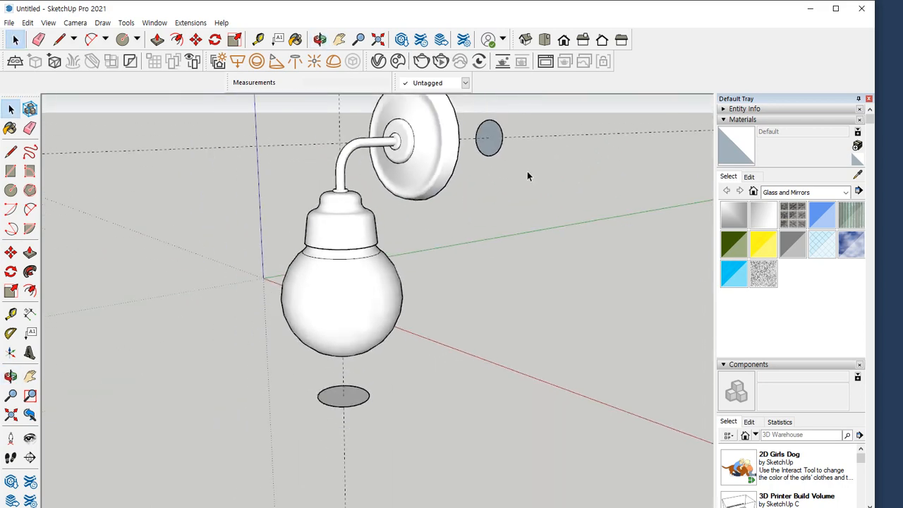
key("Delete")
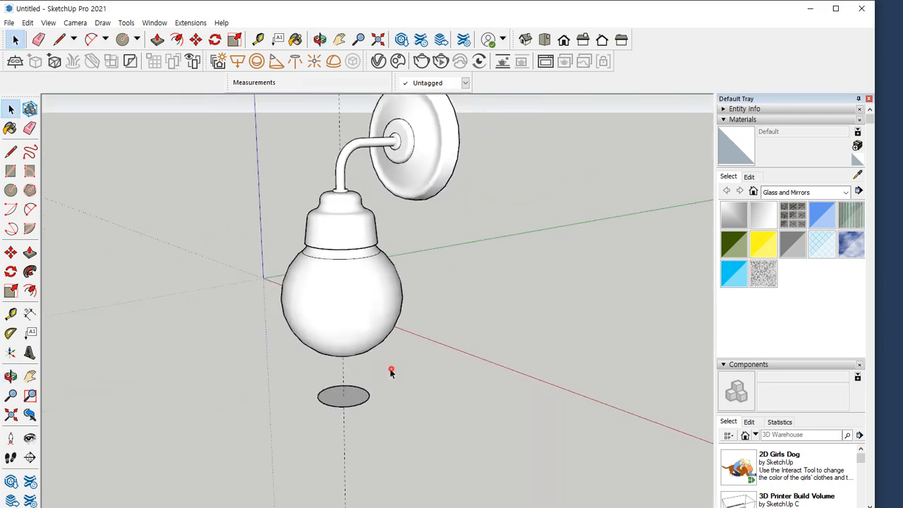
left_click_drag(390, 369, 210, 486)
key("Delete")
scroll(363, 351, "down", 1)
scroll(363, 354, "up", 1)
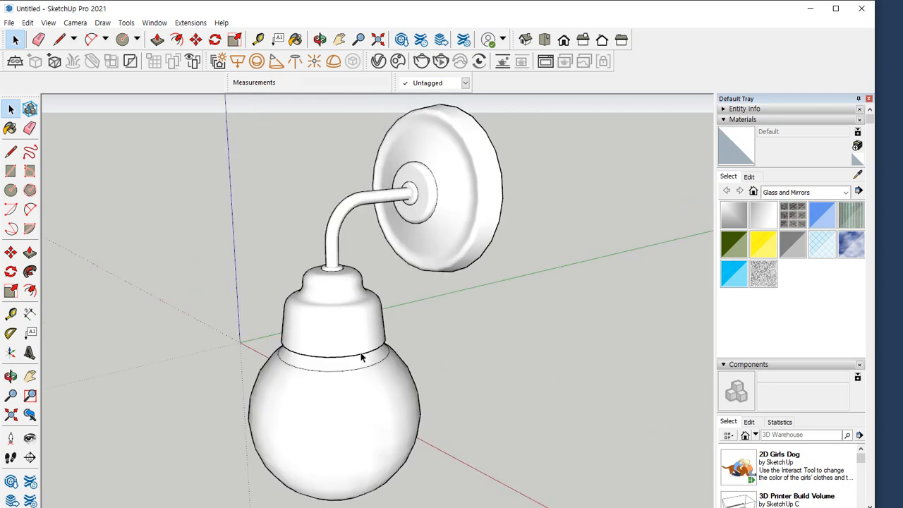
middle_click_drag(362, 354, 497, 344)
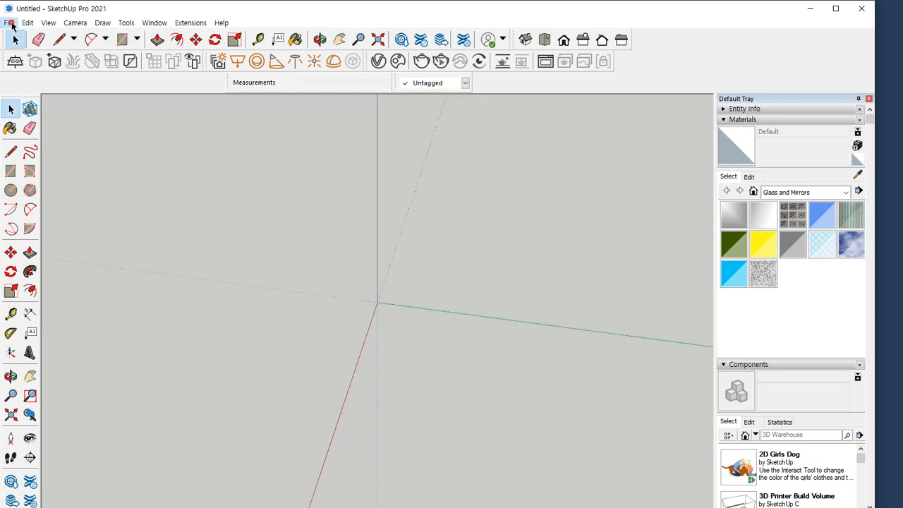
Start an import from the 01. ISO 그리기 folder with the file type set to AutoCAD Files (*.dwg, *.dxf)
left_click(10, 23)
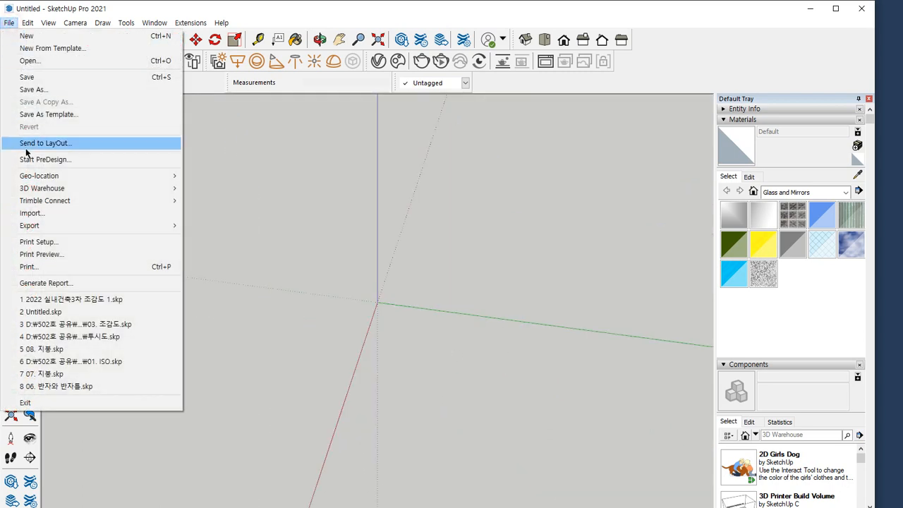
left_click(52, 215)
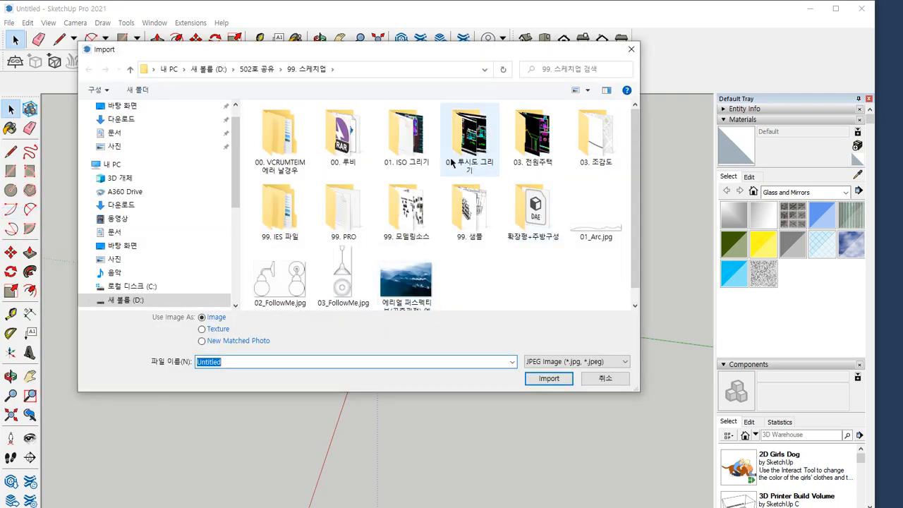
double_click(413, 138)
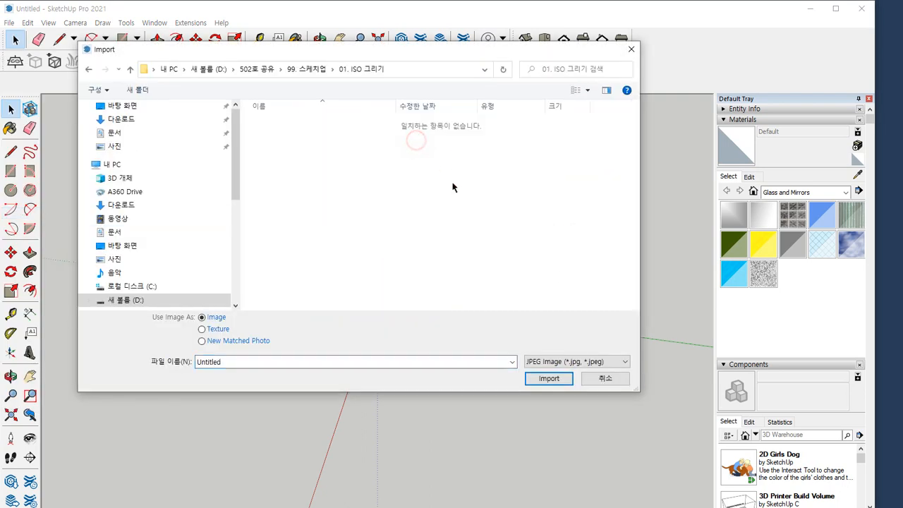
left_click(626, 362)
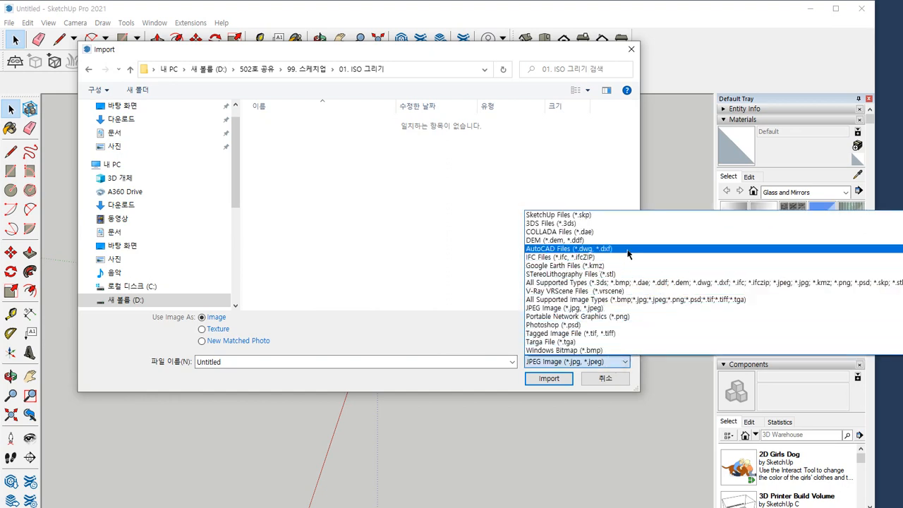
left_click(628, 249)
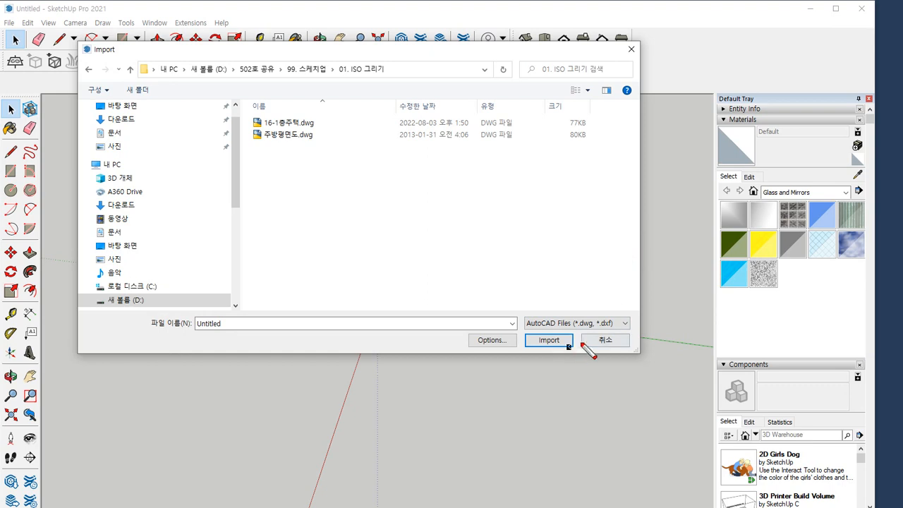
mouse_move(589, 353)
left_mouse_down()
mouse_move(529, 328)
mouse_move(646, 346)
mouse_move(568, 357)
left_mouse_up()
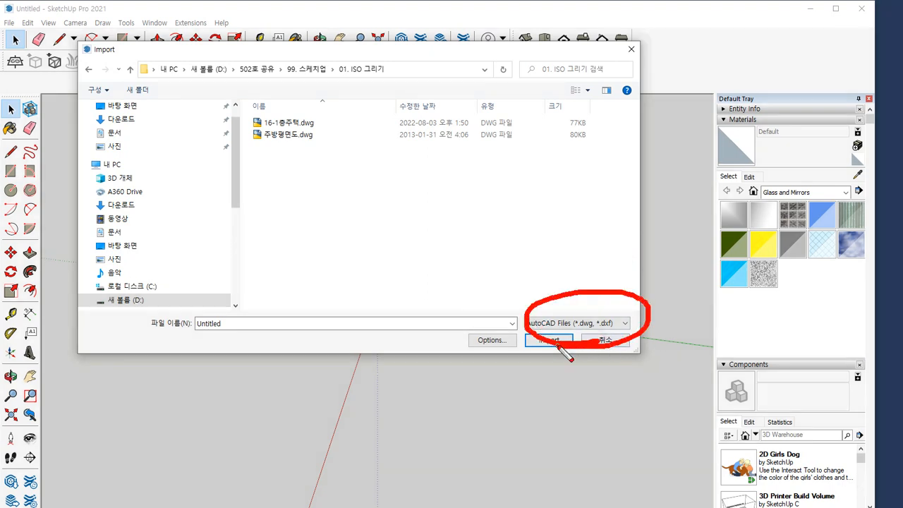
Import the drawing 16-1층주택.dwg and dismiss the import results
left_click(304, 124)
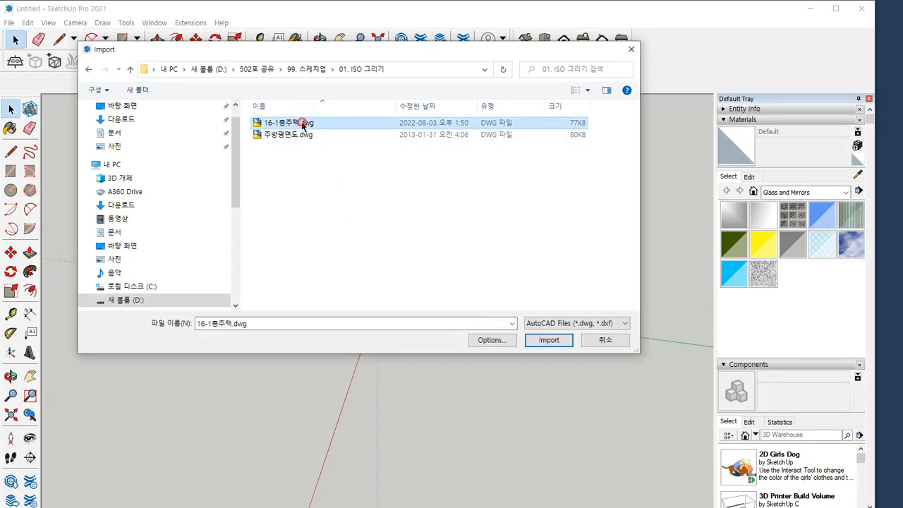
left_click(548, 340)
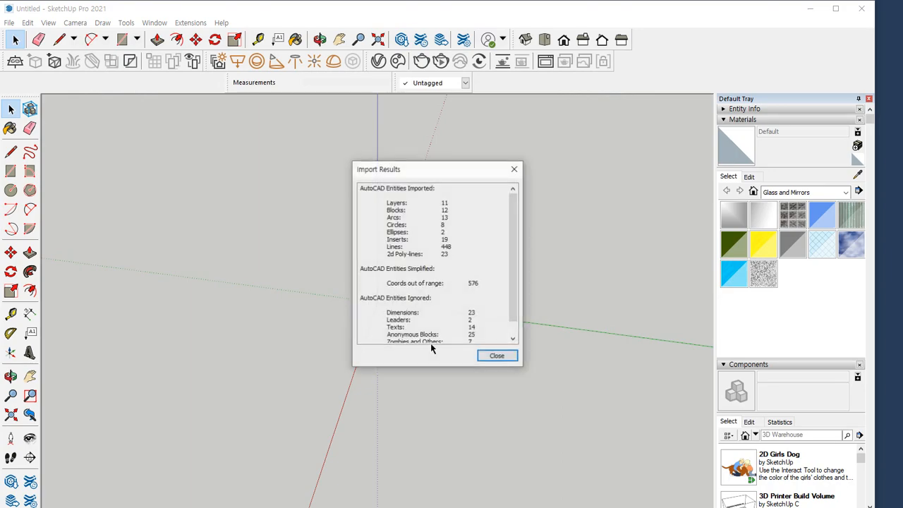
left_click(485, 356)
middle_click_drag(449, 330, 349, 335)
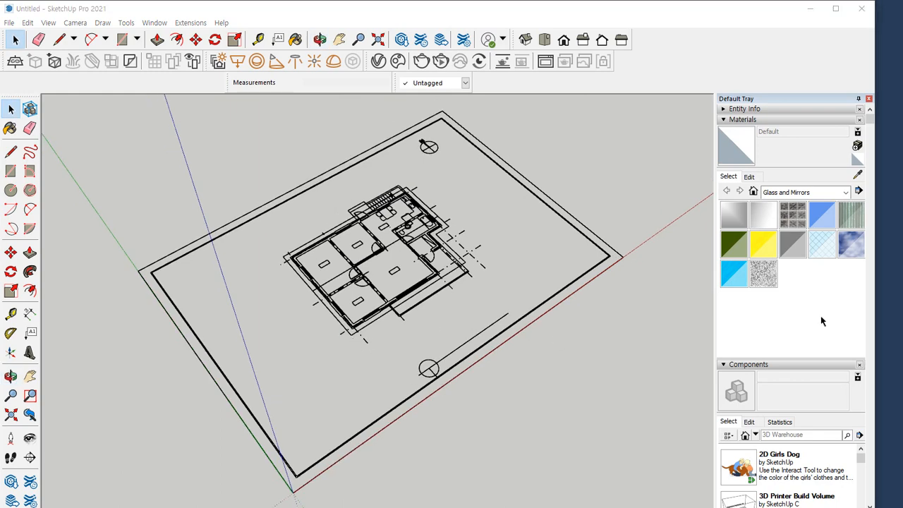
Examine the list of tags brought in with the imported house drawing
scroll(821, 320, "down", 4)
scroll(804, 445, "down", 5)
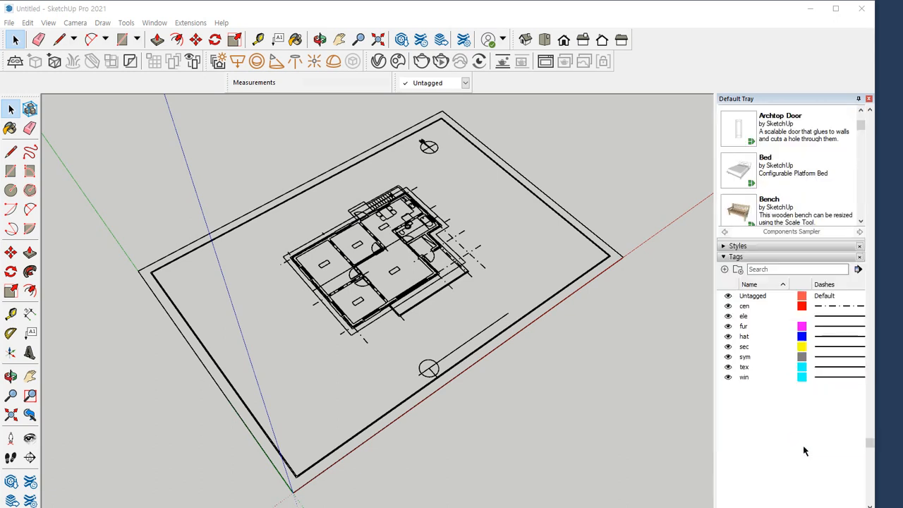
mouse_move(734, 302)
left_mouse_down()
mouse_move(747, 244)
mouse_move(758, 317)
mouse_move(740, 317)
mouse_move(769, 256)
mouse_move(767, 311)
mouse_move(805, 226)
mouse_move(755, 328)
mouse_move(726, 256)
left_mouse_up()
mouse_move(783, 406)
left_mouse_down()
mouse_move(755, 416)
mouse_move(814, 311)
mouse_move(785, 396)
left_mouse_up()
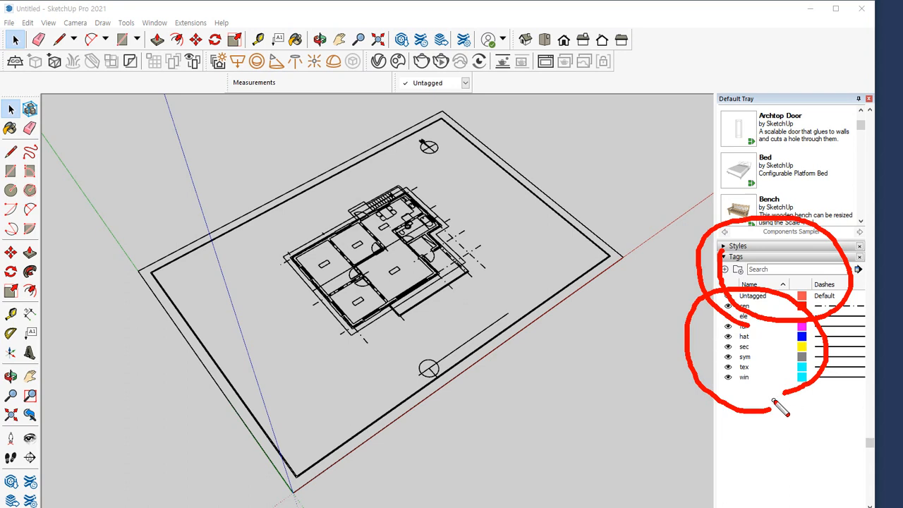
Examine the visibility, colour and dash settings of the imported tags, along with the active tag
key("e")
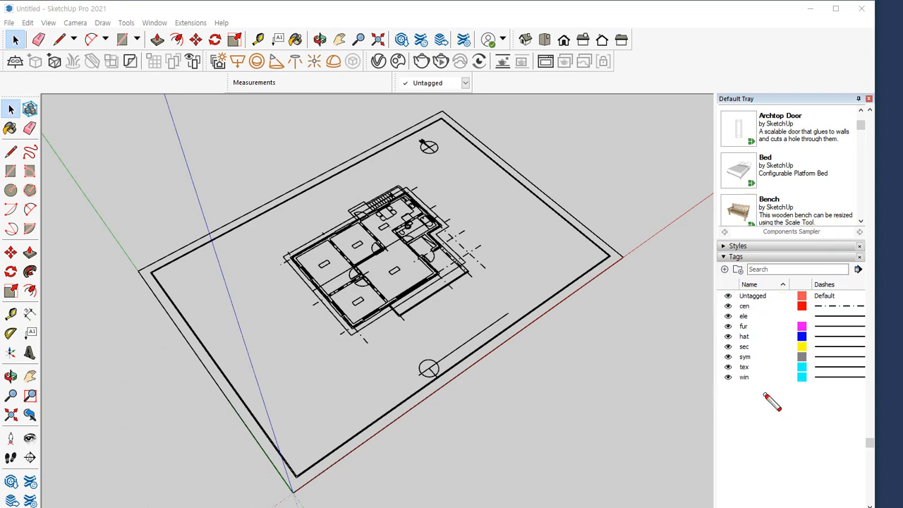
mouse_move(766, 396)
left_mouse_down()
mouse_move(727, 300)
mouse_move(758, 377)
mouse_move(753, 388)
mouse_move(801, 293)
mouse_move(806, 379)
left_mouse_up()
mouse_move(874, 385)
left_mouse_down()
mouse_move(826, 342)
mouse_move(885, 377)
mouse_move(726, 392)
mouse_move(737, 390)
left_mouse_up()
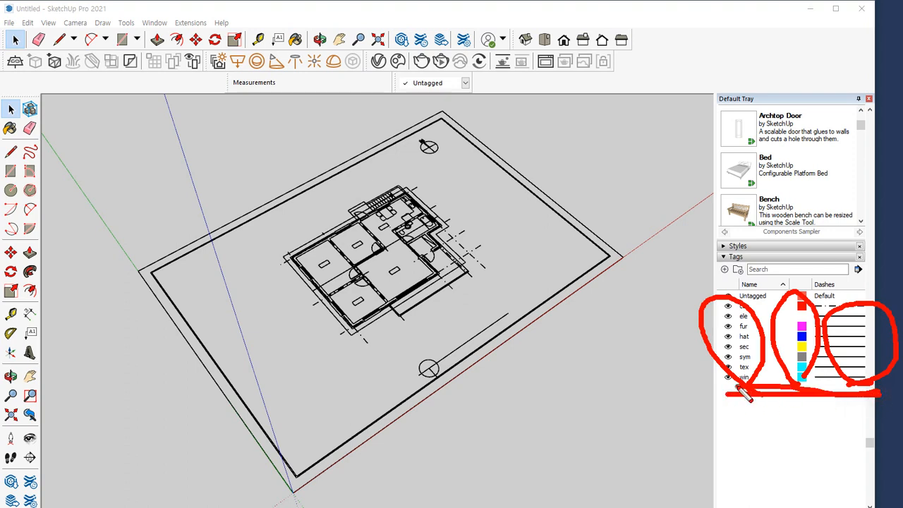
key("e")
mouse_move(737, 283)
left_mouse_down()
mouse_move(711, 281)
mouse_move(729, 274)
left_mouse_up()
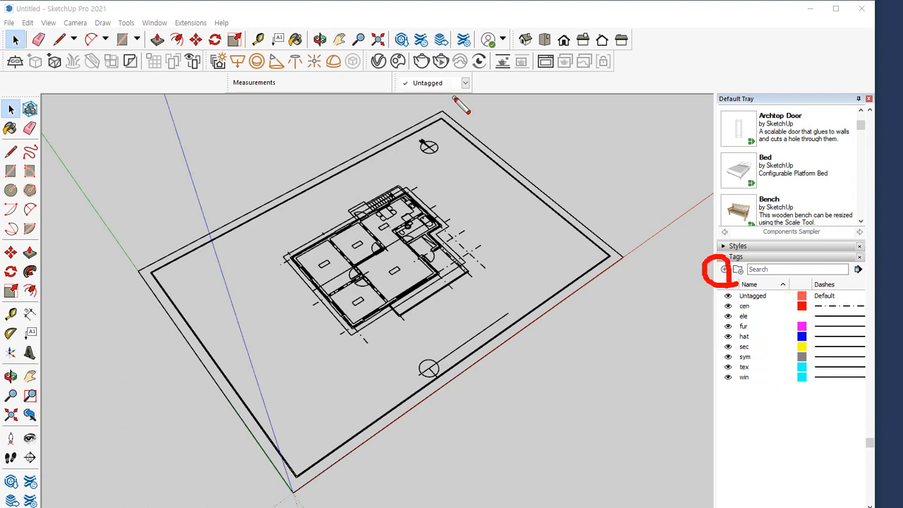
mouse_move(457, 99)
left_mouse_down()
mouse_move(416, 97)
mouse_move(474, 96)
mouse_move(448, 106)
left_mouse_up()
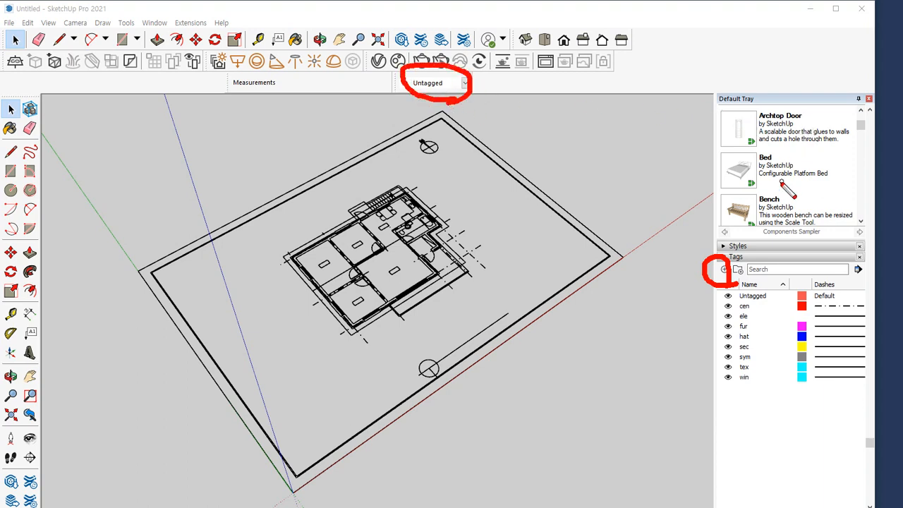
key("Escape")
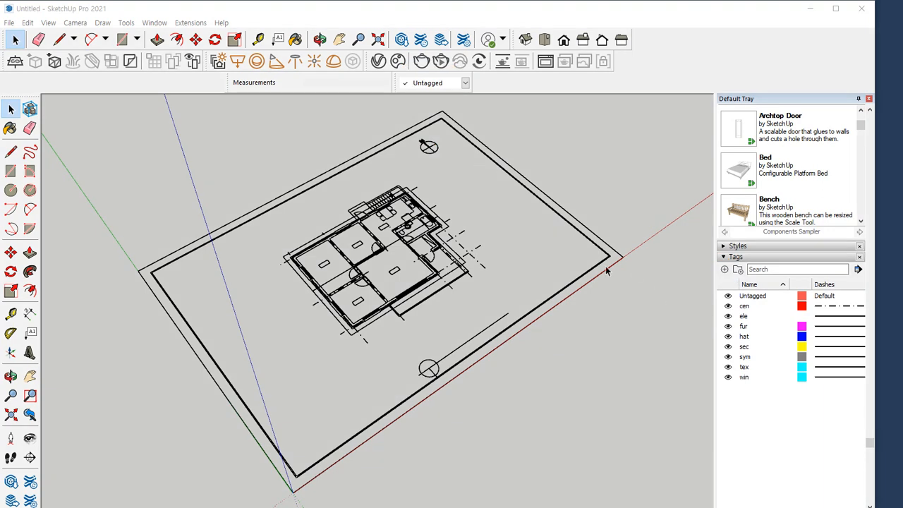
key("ctrl+alt+g")
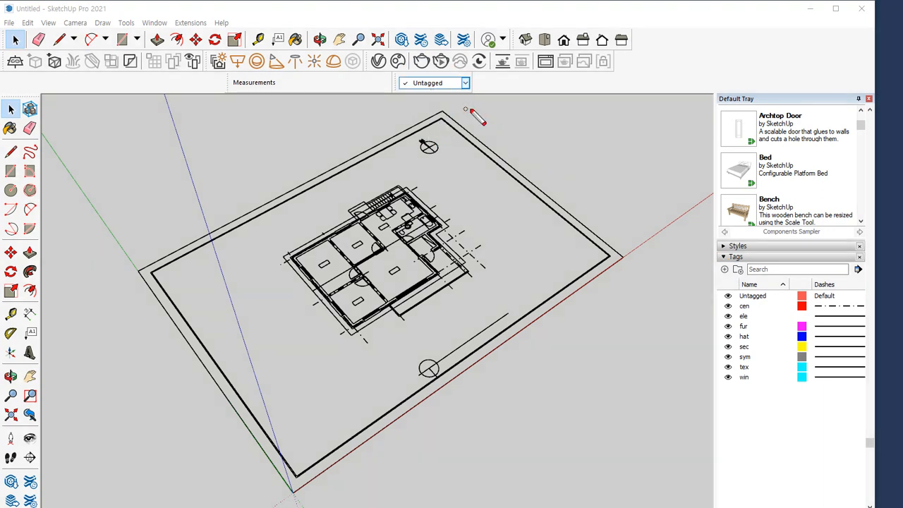
mouse_move(754, 268)
left_mouse_down()
mouse_move(686, 318)
mouse_move(779, 402)
mouse_move(803, 304)
mouse_move(758, 272)
left_mouse_up()
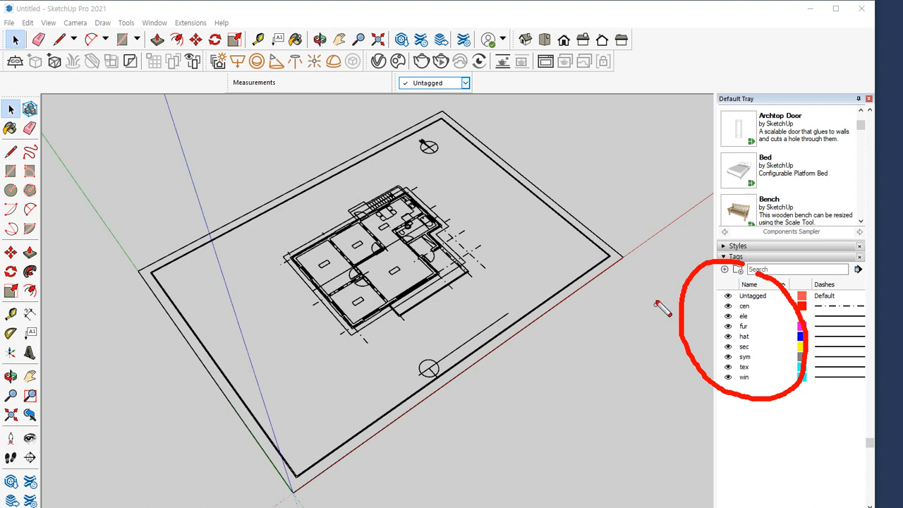
left_click_drag(727, 412, 801, 356)
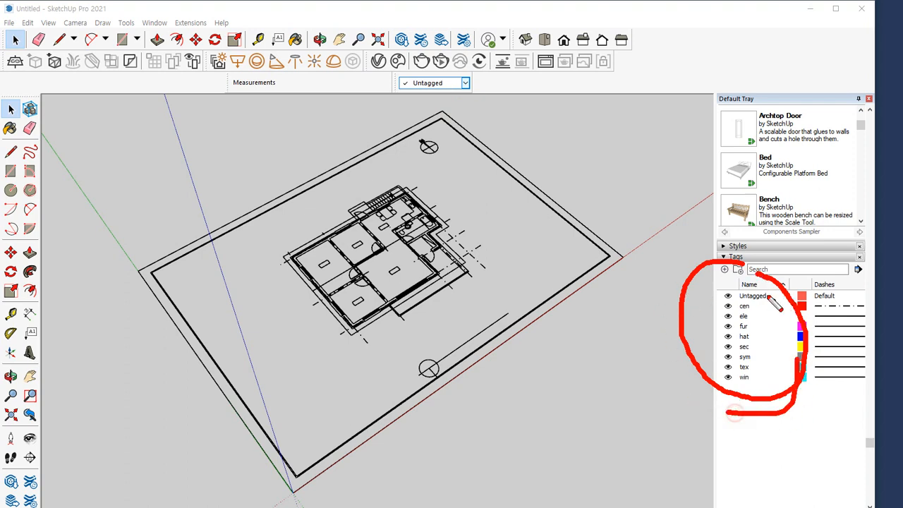
left_click_drag(738, 282, 716, 283)
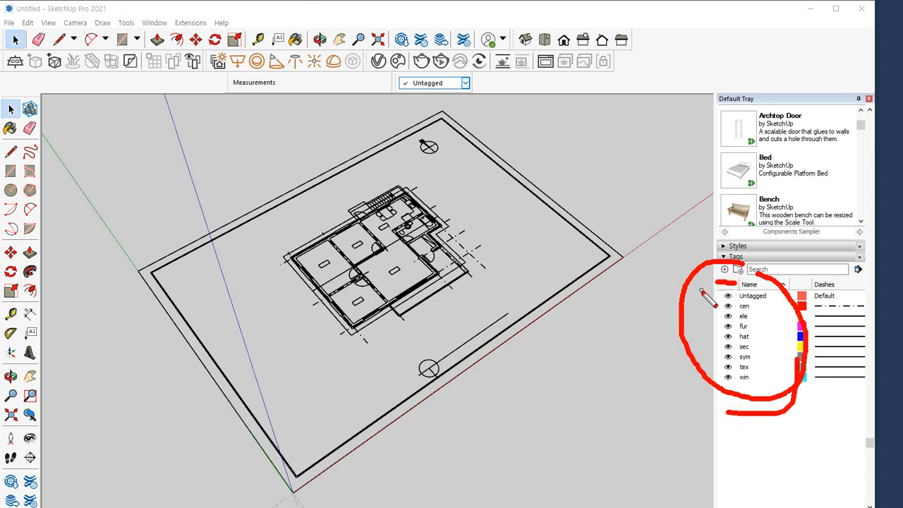
mouse_move(744, 422)
left_mouse_down()
mouse_move(776, 260)
mouse_move(762, 422)
left_mouse_up()
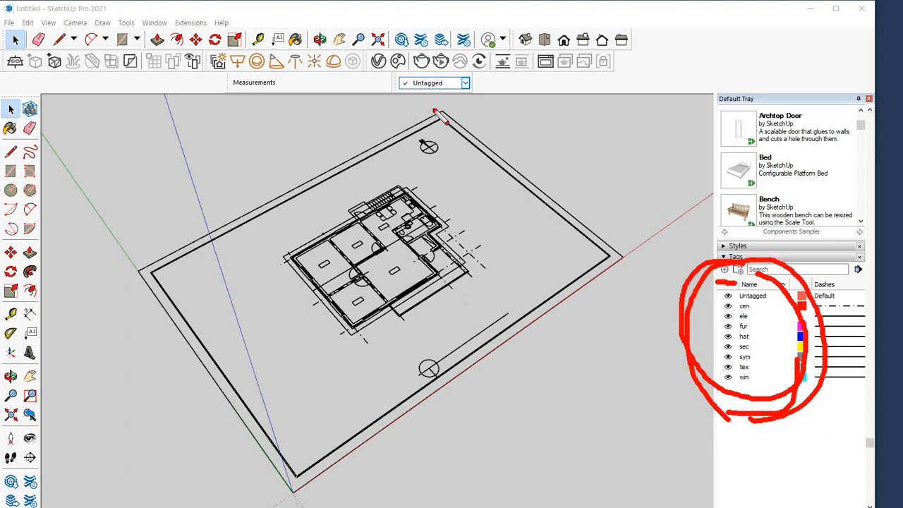
mouse_move(438, 112)
left_mouse_down()
mouse_move(413, 113)
mouse_move(490, 111)
mouse_move(448, 114)
mouse_move(402, 86)
mouse_move(498, 118)
mouse_move(443, 127)
mouse_move(500, 115)
mouse_move(462, 119)
left_mouse_up()
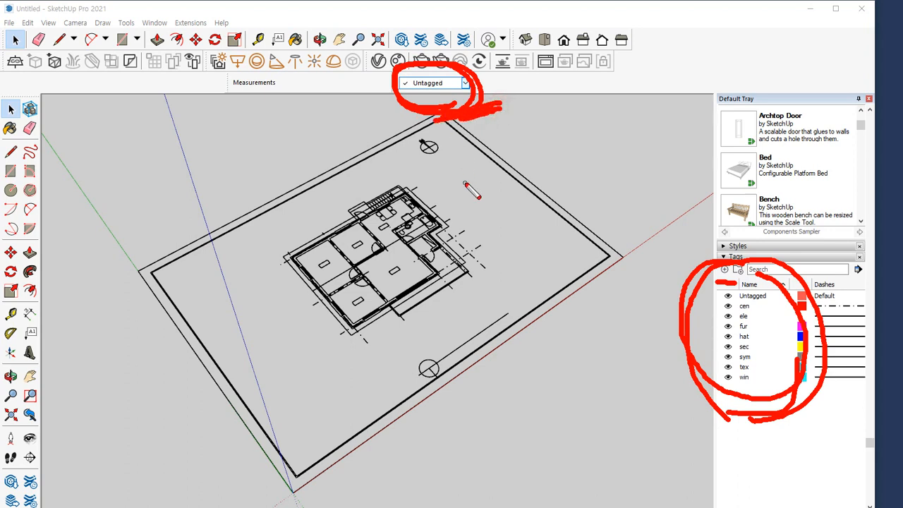
key("Escape")
Make cen the active tag for new geometry, with nothing selected in the model
left_click(462, 83)
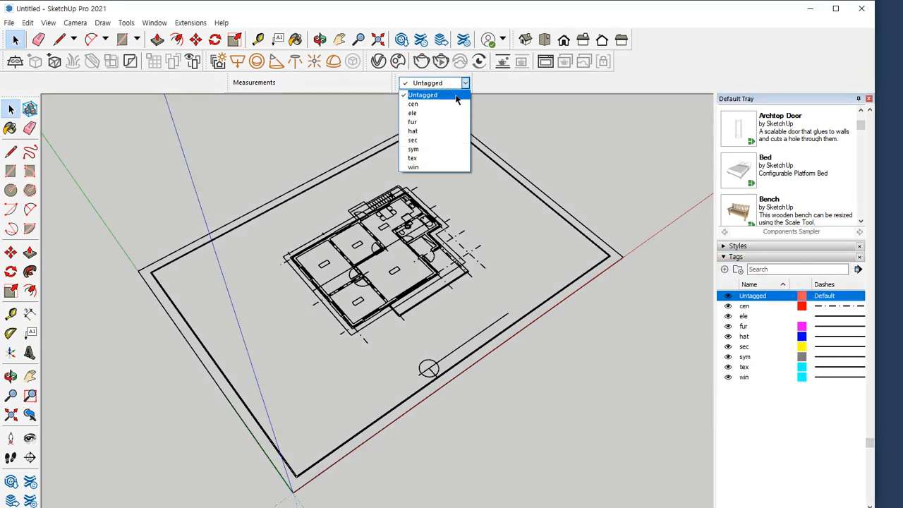
left_click(453, 104)
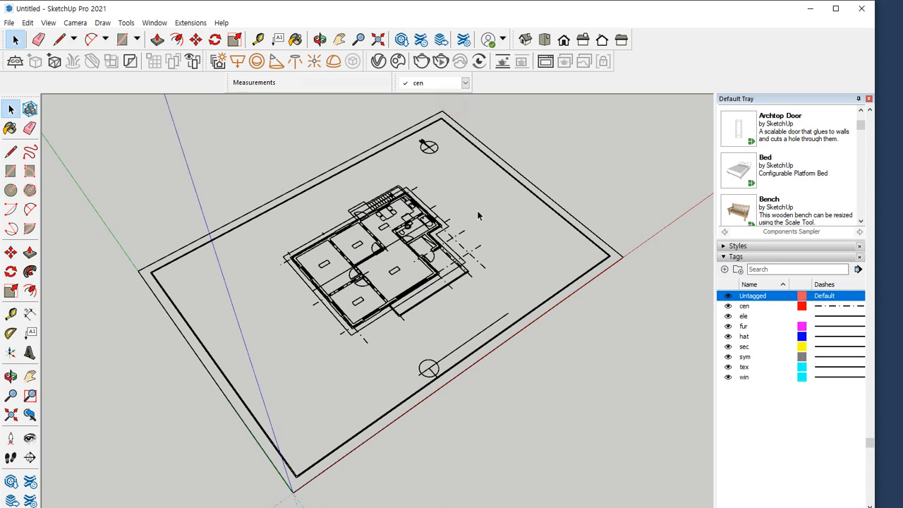
left_click(452, 84)
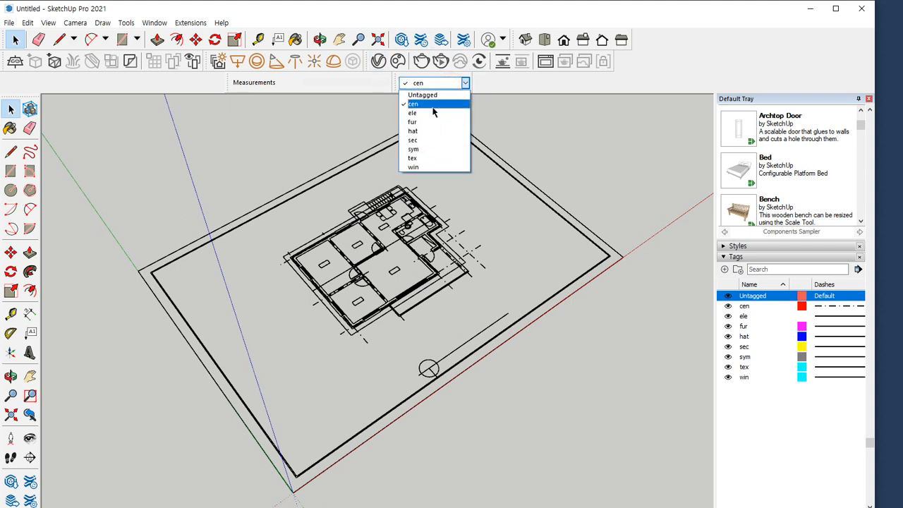
left_click(433, 106)
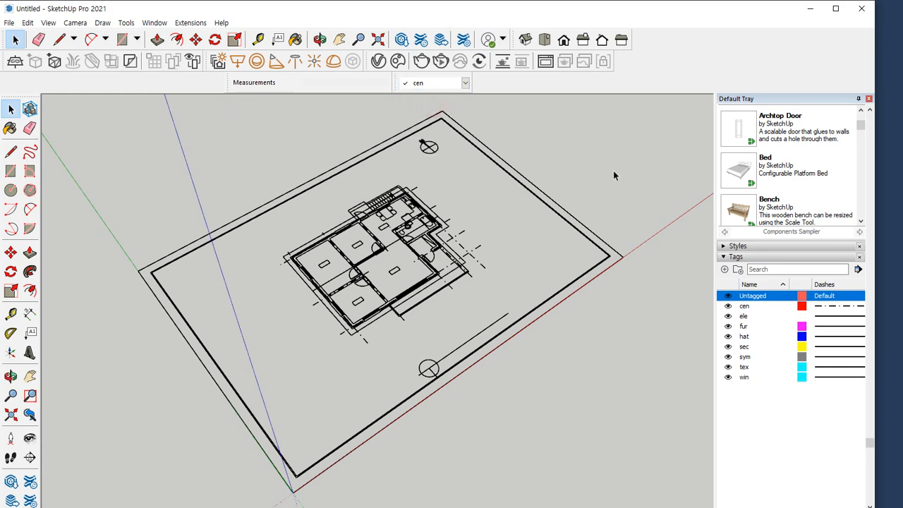
Draw a circle with a radius of about 2423 mm in the empty area beside the imported floor plan
key("c")
middle_click_drag(600, 172, 376, 235, "shift")
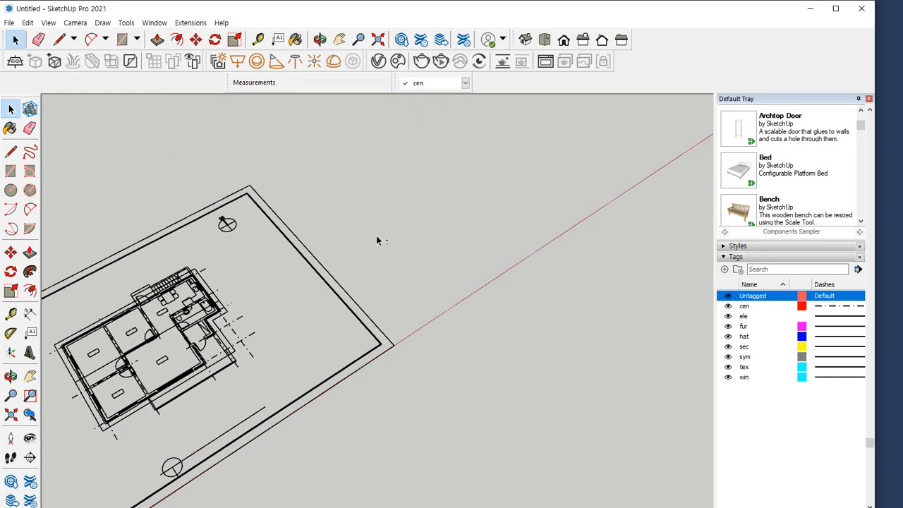
left_click(459, 190)
left_click(480, 205)
mouse_move(479, 222)
left_mouse_down()
mouse_move(437, 222)
mouse_move(494, 162)
mouse_move(483, 213)
left_mouse_up()
mouse_move(455, 141)
left_mouse_down()
mouse_move(444, 110)
mouse_move(421, 104)
mouse_move(462, 106)
left_mouse_up()
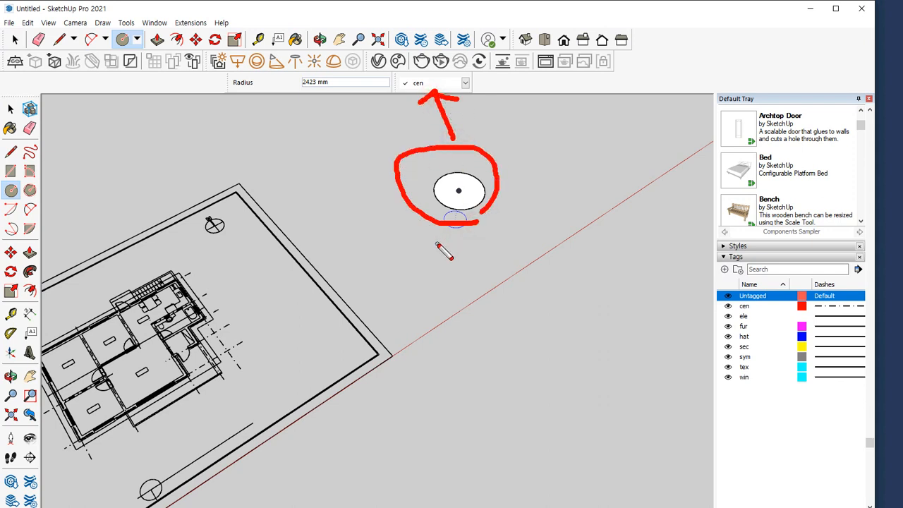
key("Escape")
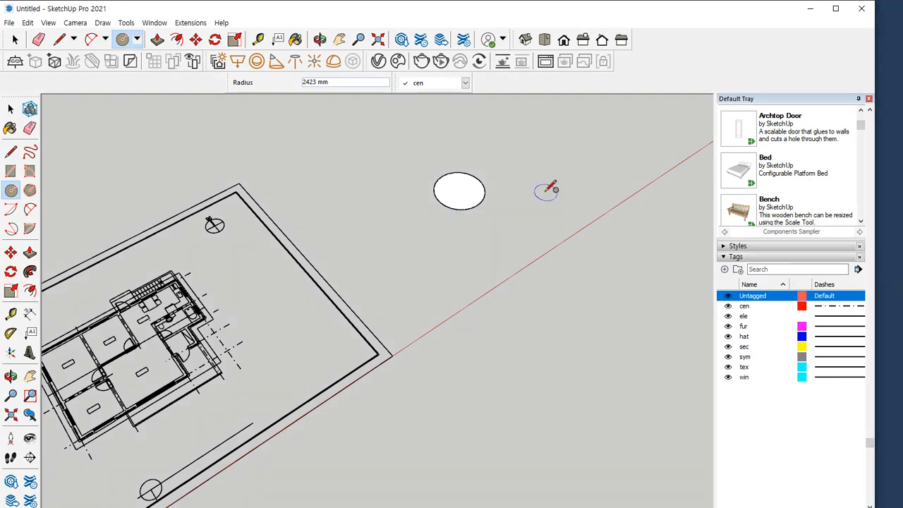
Assign the circle's face and edges to the sym tag, then reselect them to check the assignment
left_click(11, 108)
left_click_drag(370, 137, 494, 221)
left_click(462, 82)
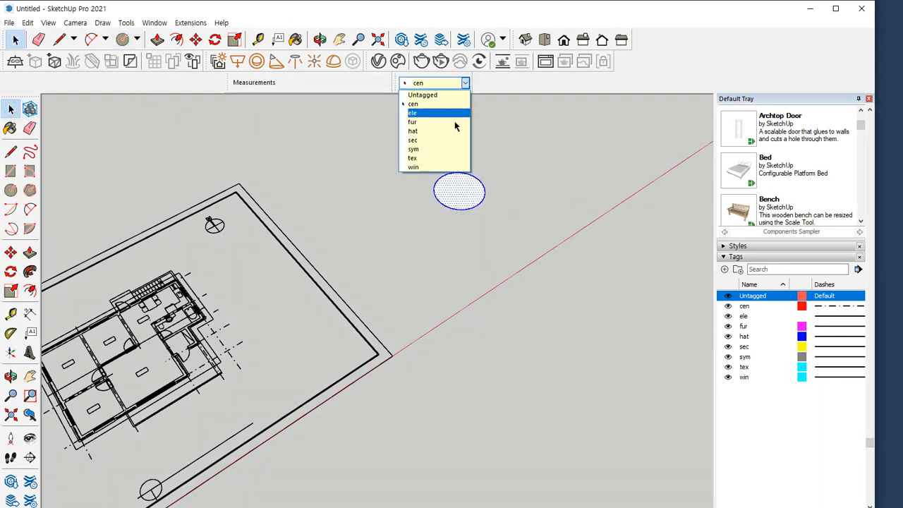
left_click(446, 145)
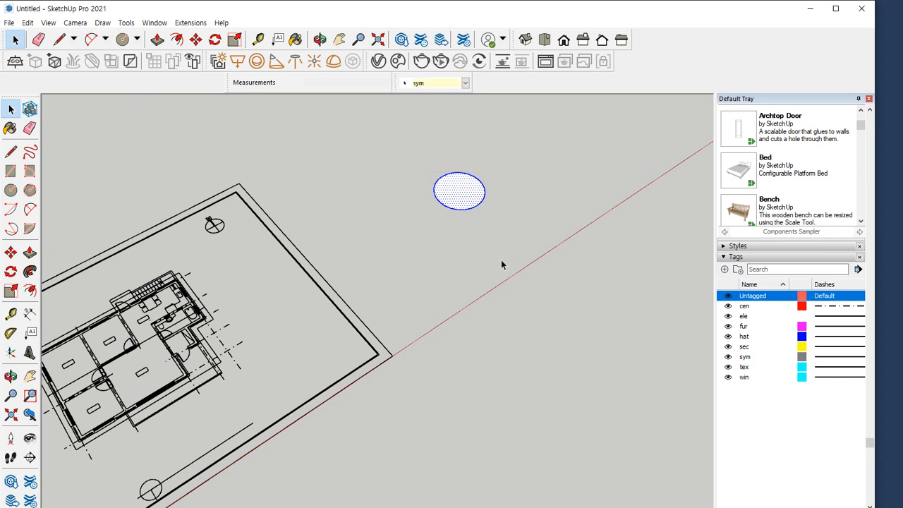
left_click(501, 262)
double_click(468, 199)
mouse_move(427, 92)
left_mouse_down()
mouse_move(416, 68)
mouse_move(433, 91)
left_mouse_up()
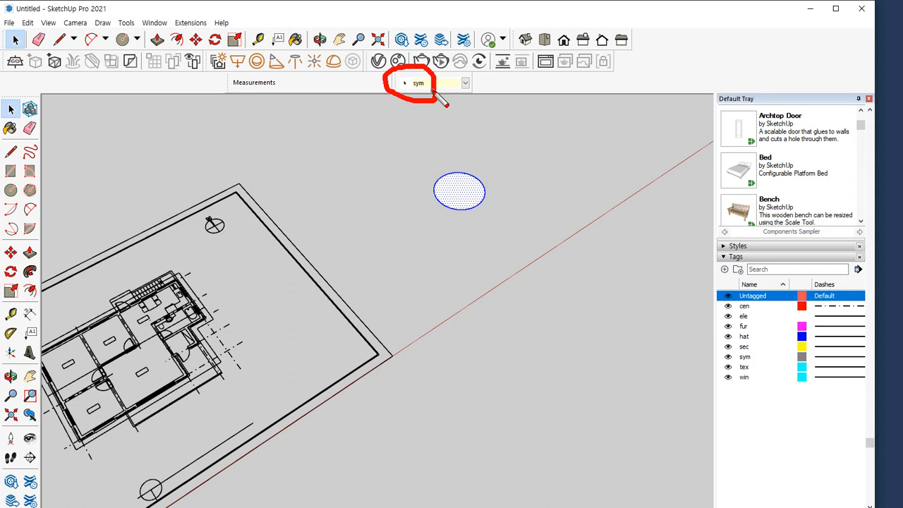
mouse_move(502, 158)
left_mouse_down()
mouse_move(477, 174)
mouse_move(490, 181)
left_mouse_up()
mouse_move(431, 169)
left_mouse_down()
mouse_move(415, 94)
mouse_move(474, 119)
left_mouse_up()
key("Escape")
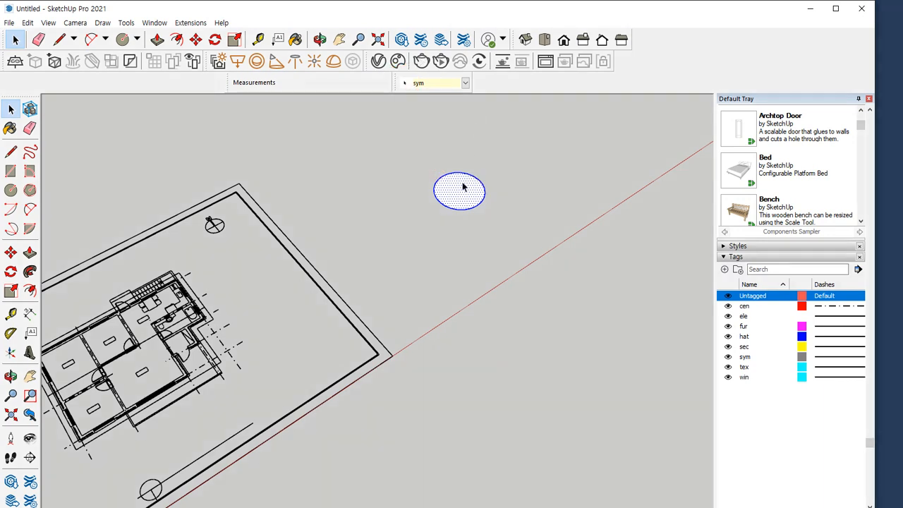
Display the entity information of the selected circle and examine its tag
scroll(759, 205, "up", 10)
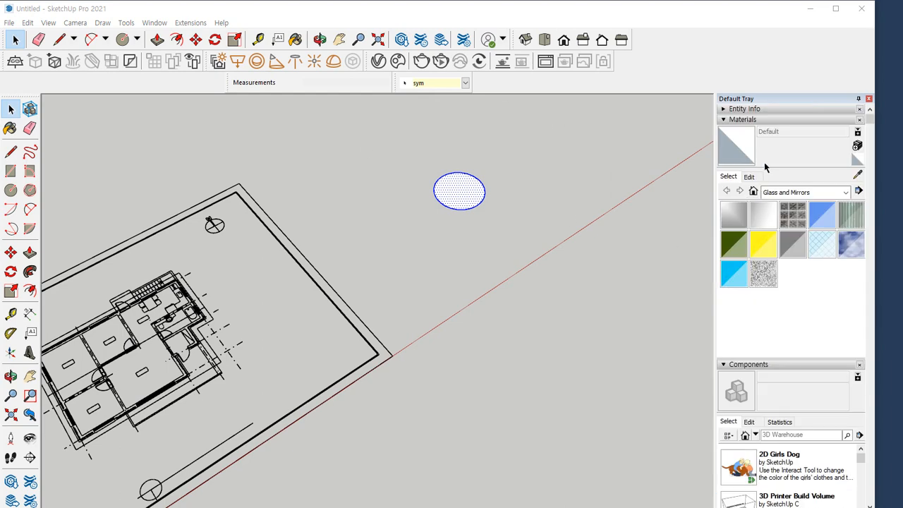
left_click(740, 109)
key("ctrl+2")
mouse_move(798, 119)
left_mouse_down()
mouse_move(708, 141)
mouse_move(896, 195)
mouse_move(788, 120)
left_mouse_up()
key("e")
mouse_move(720, 124)
left_mouse_down()
mouse_move(875, 122)
mouse_move(643, 119)
mouse_move(901, 120)
left_mouse_up()
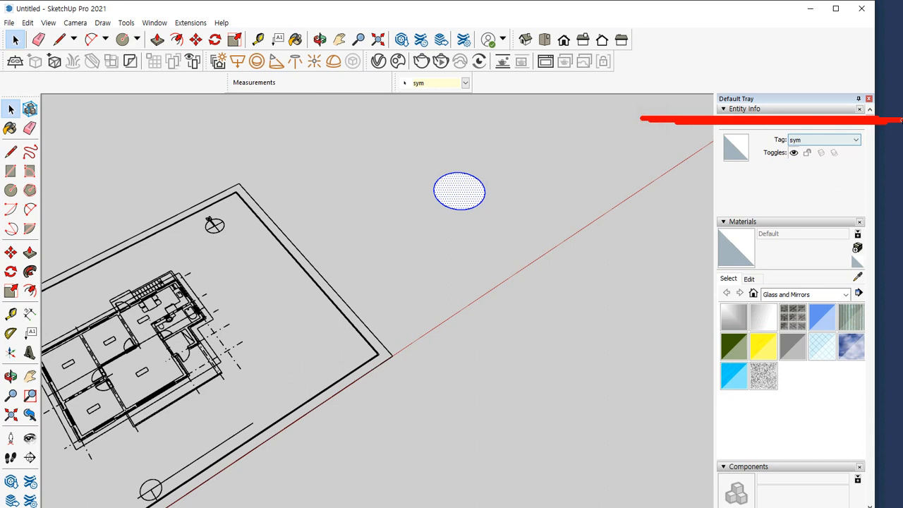
key("Escape")
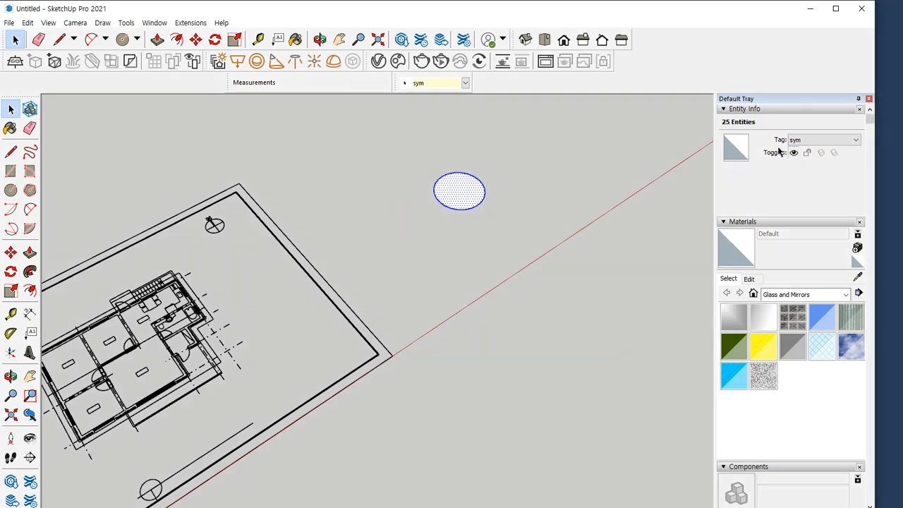
key("ctrl+2")
mouse_move(818, 149)
left_mouse_down()
mouse_move(795, 152)
mouse_move(848, 147)
mouse_move(806, 154)
left_mouse_up()
key("Escape")
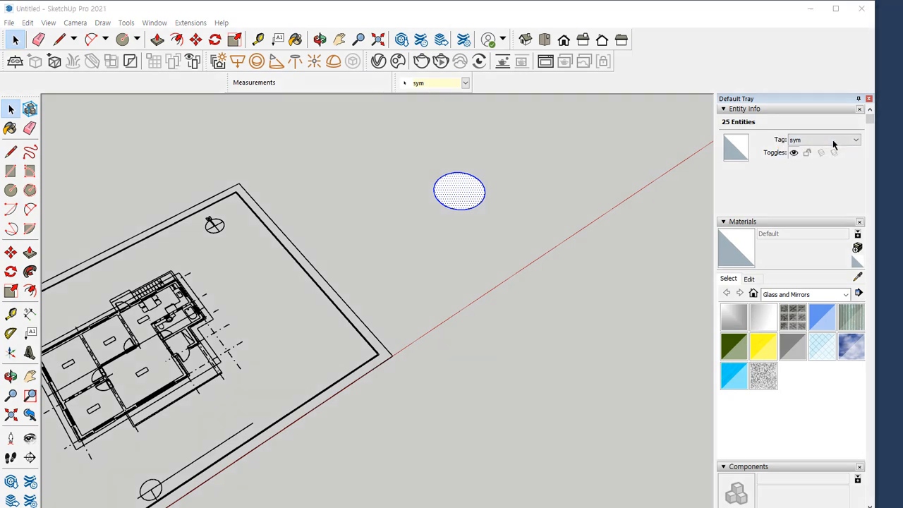
Set the tag of the selected circle geometry to fur through its entity information
left_click(832, 141)
left_click(807, 174)
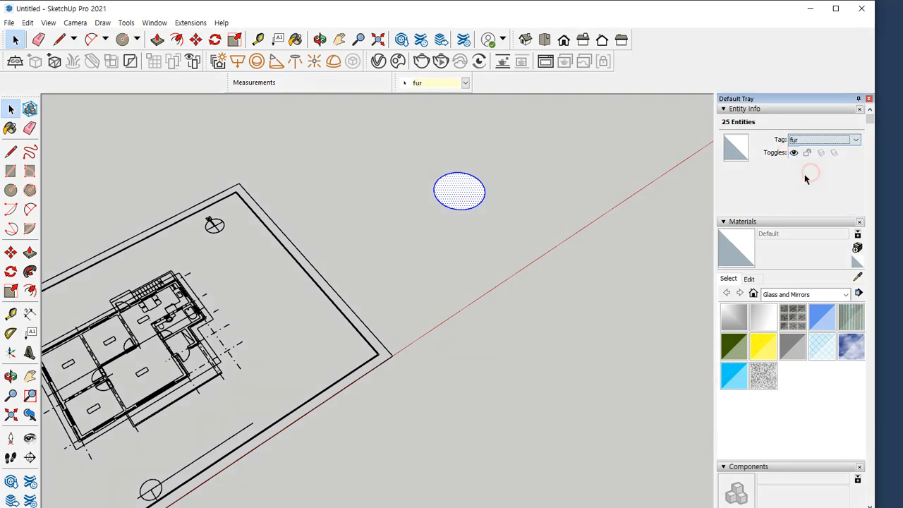
key("ctrl+2")
mouse_move(814, 157)
left_mouse_down()
mouse_move(796, 137)
mouse_move(822, 152)
left_mouse_up()
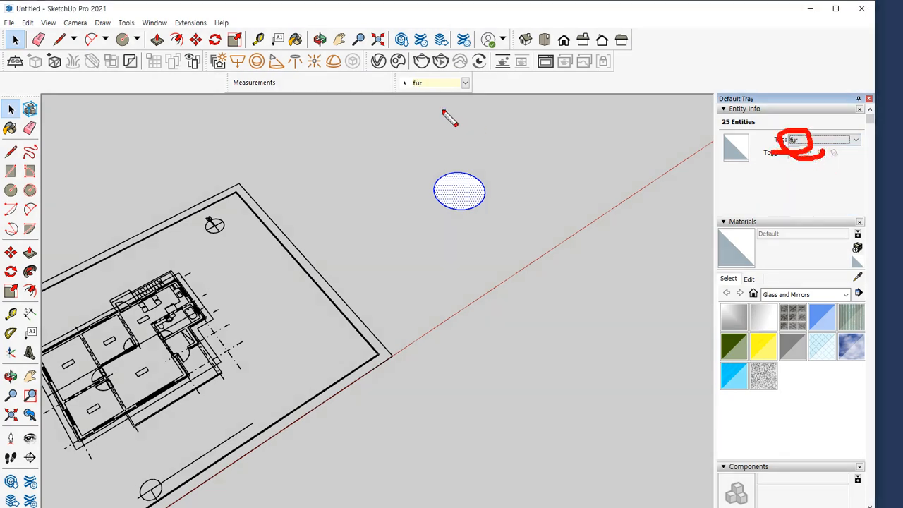
mouse_move(404, 76)
left_mouse_down()
mouse_move(418, 95)
mouse_move(710, 161)
mouse_move(737, 150)
mouse_move(727, 162)
left_mouse_up()
left_click_drag(462, 112, 499, 101)
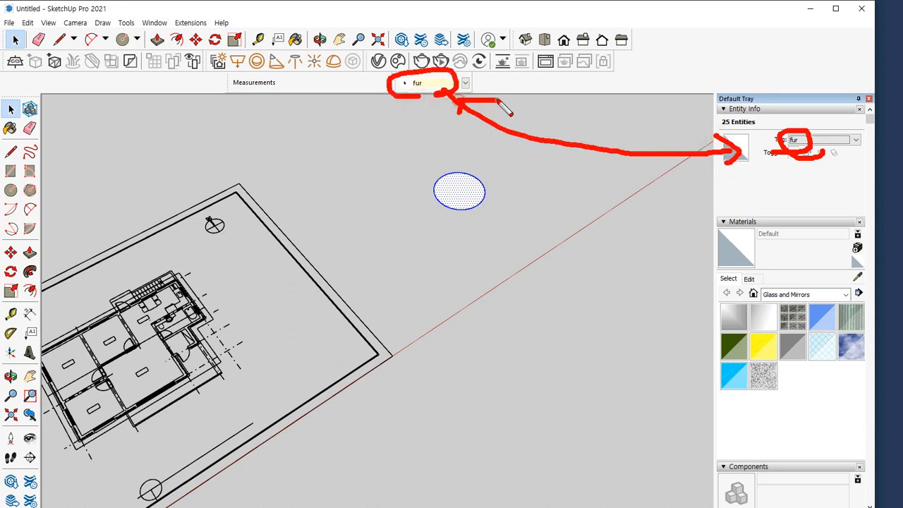
key("Escape")
Make the circle's face and edges a group and assign that group to the sec tag
right_click(449, 183)
left_click(497, 285)
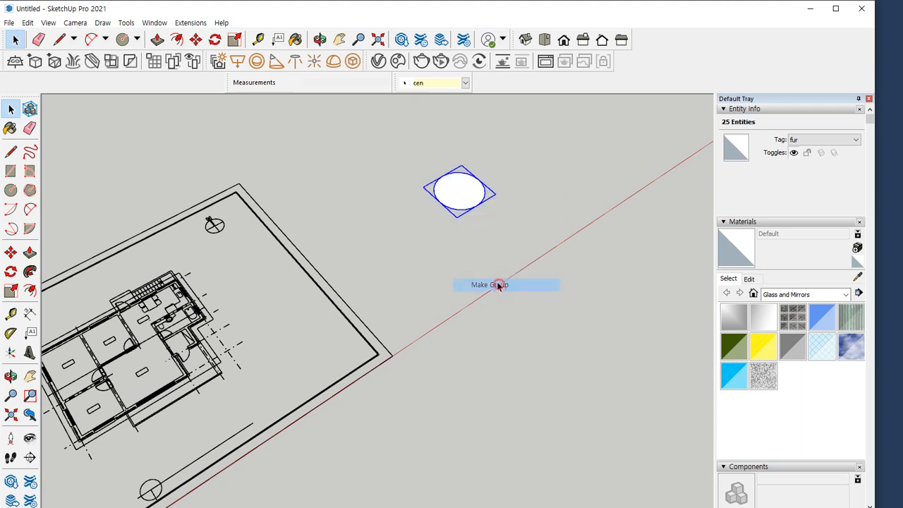
mouse_move(480, 244)
left_mouse_down()
mouse_move(425, 171)
mouse_move(500, 244)
mouse_move(480, 243)
mouse_move(575, 226)
left_mouse_up()
key("Escape")
left_click(824, 140)
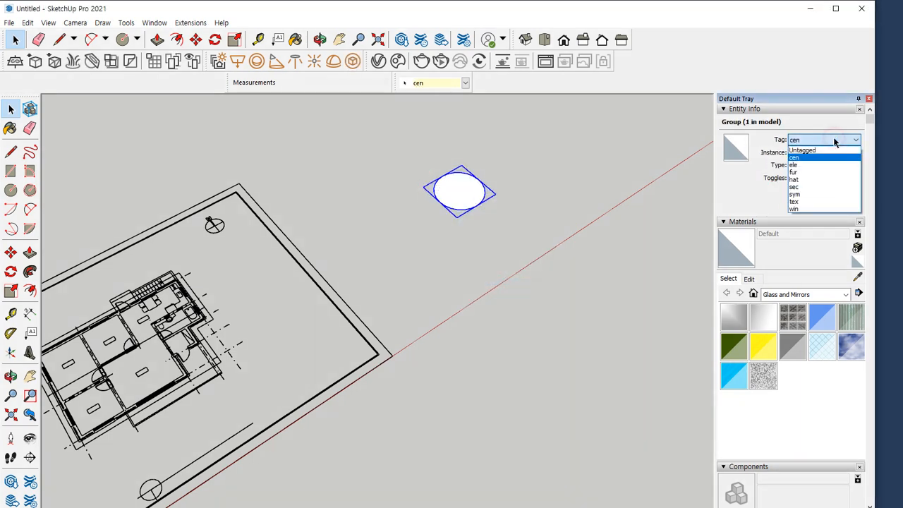
left_click(822, 187)
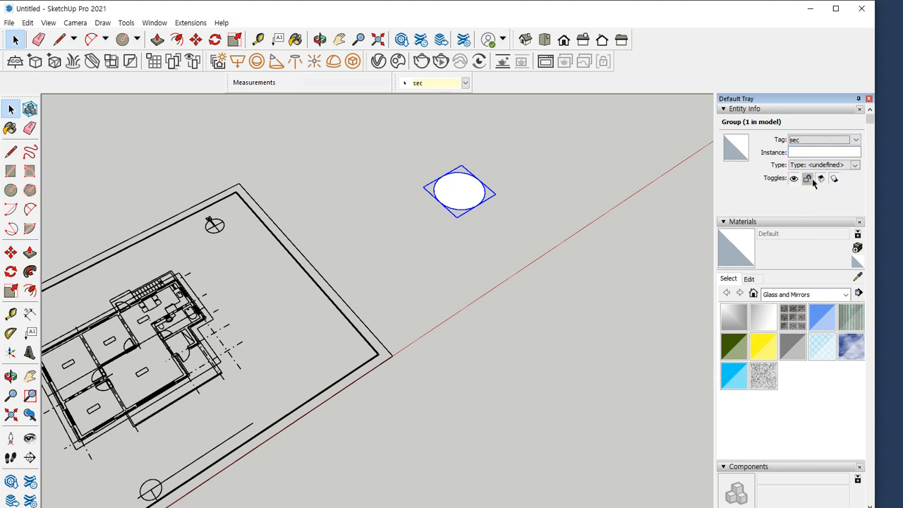
mouse_move(867, 185)
left_mouse_down()
mouse_move(739, 161)
mouse_move(875, 194)
mouse_move(846, 206)
left_mouse_up()
key("Escape")
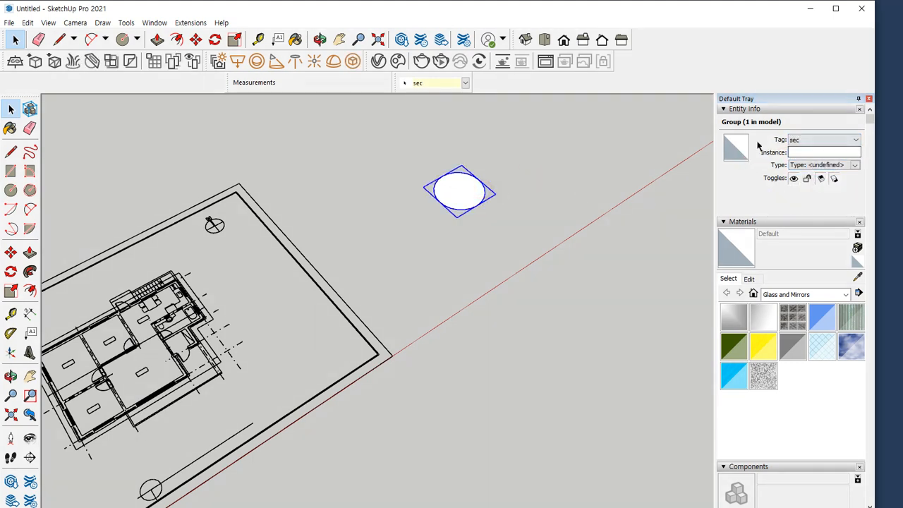
Open the circle's group for editing and select the geometry inside to check its own tag
left_click(498, 169)
double_click(466, 196)
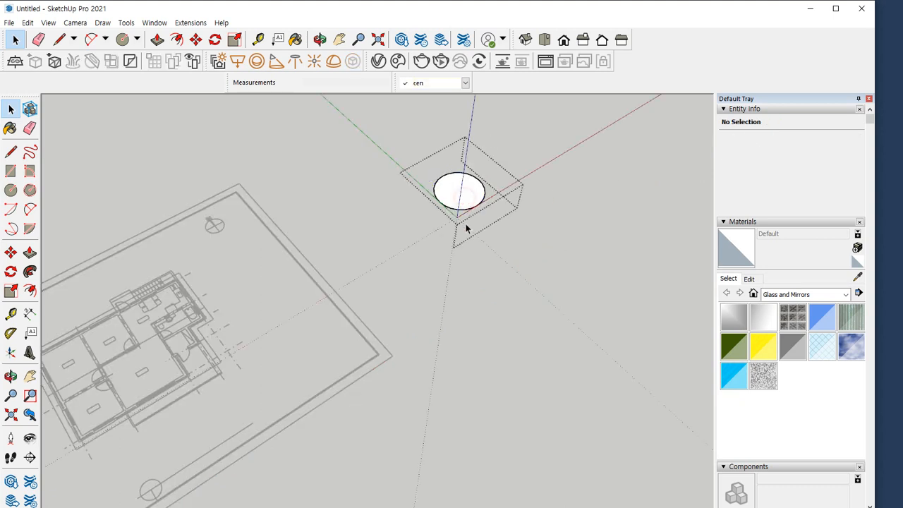
left_click_drag(402, 145, 509, 252)
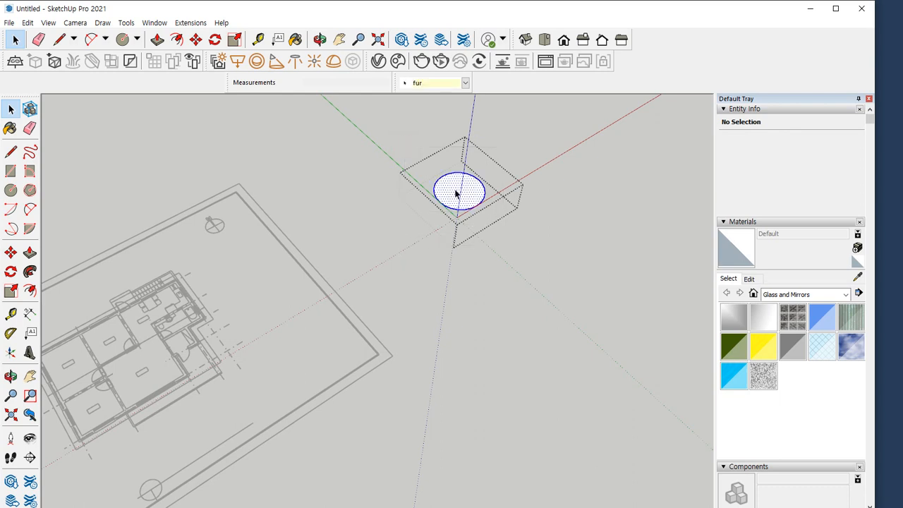
Leave the circle's group and select the whole group to examine the tag assigned to it
left_click(561, 168)
left_click(485, 188)
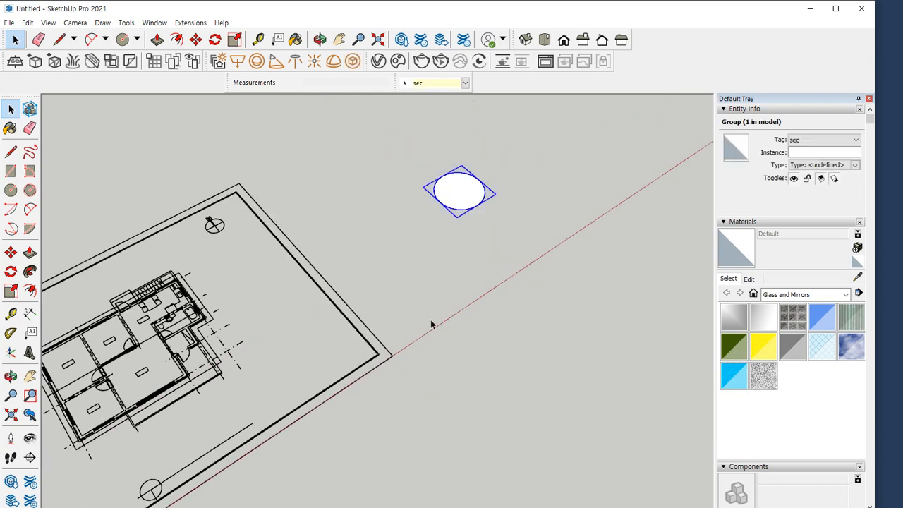
scroll(457, 189, "up", 5)
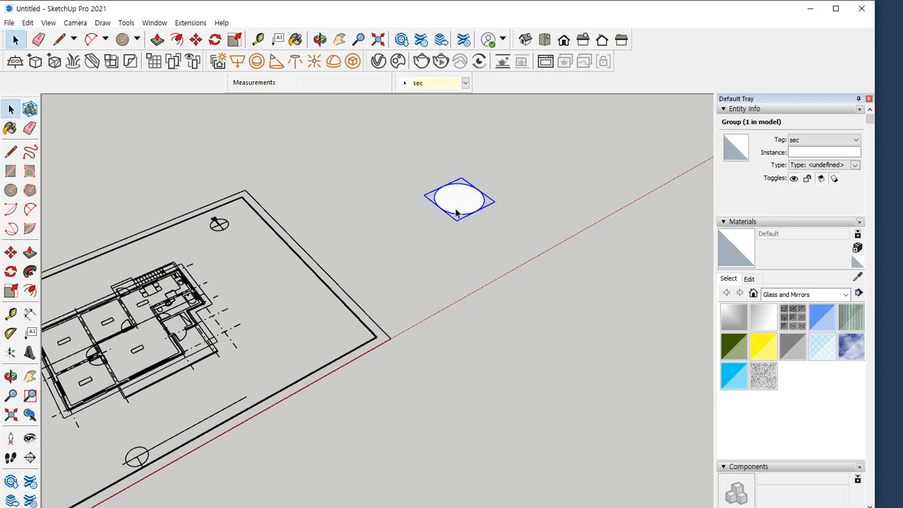
scroll(494, 202, "up", 3)
scroll(494, 205, "down", 4)
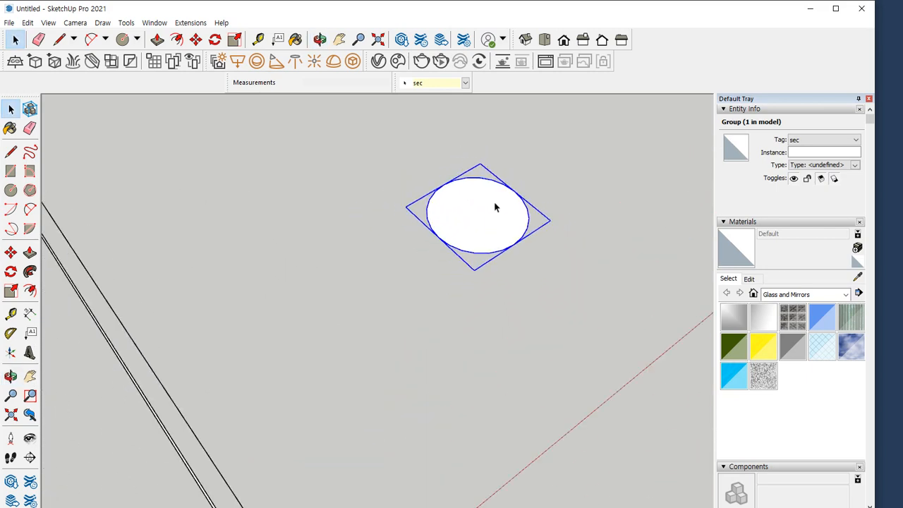
middle_click_drag(494, 205, 471, 170)
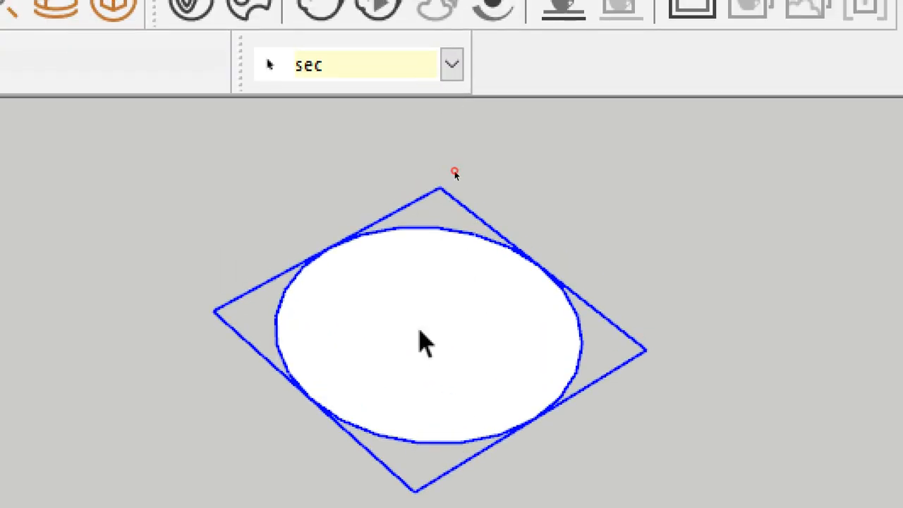
Reopen the circle's group to check the tag of its geometry, and compare it with the closed group's tag
double_click(437, 200)
left_click(438, 321)
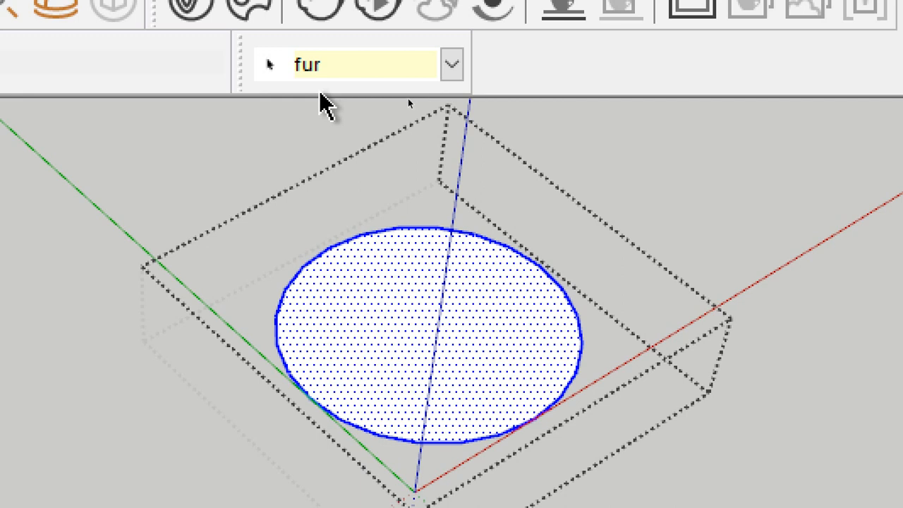
left_click(258, 137)
left_click_drag(455, 200, 426, 266)
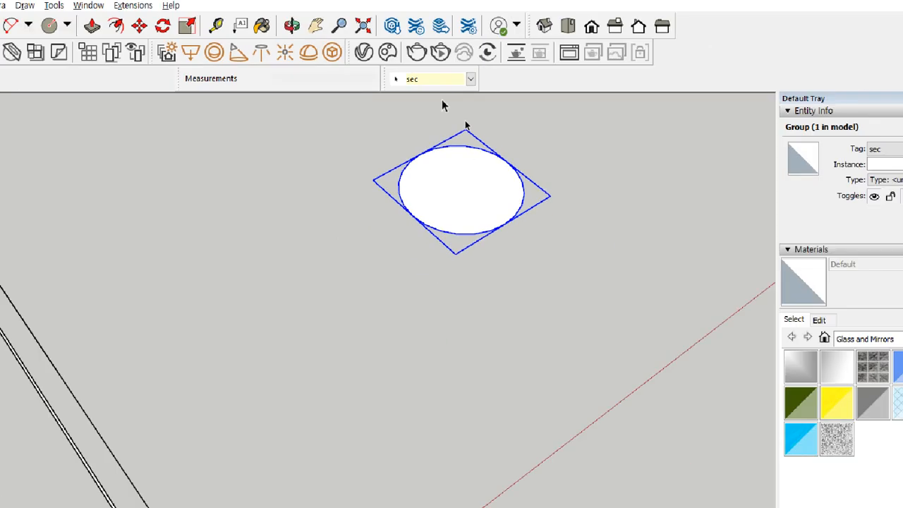
left_click(829, 444)
Hide the sec tag and show it again to check how it affects the circle's group
scroll(775, 309, "down", 5)
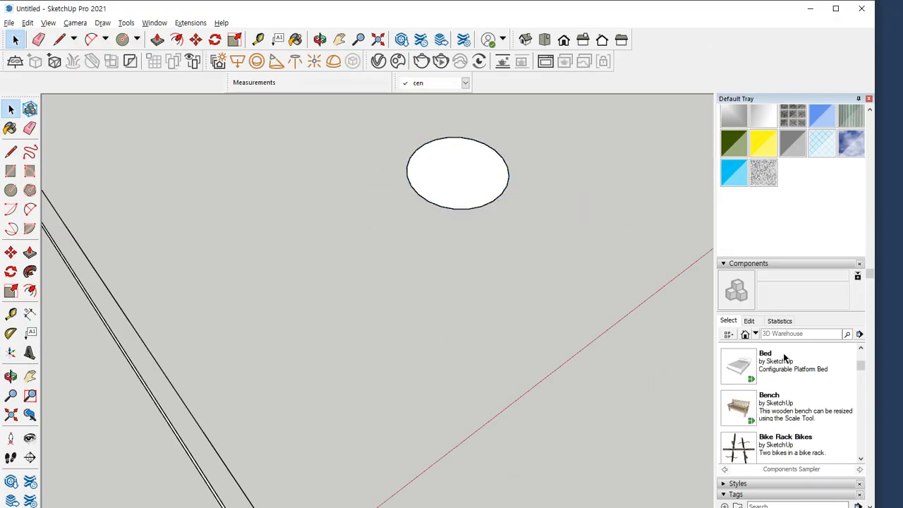
scroll(782, 355, "down", 3)
scroll(773, 347, "down", 3)
scroll(827, 438, "down", 5)
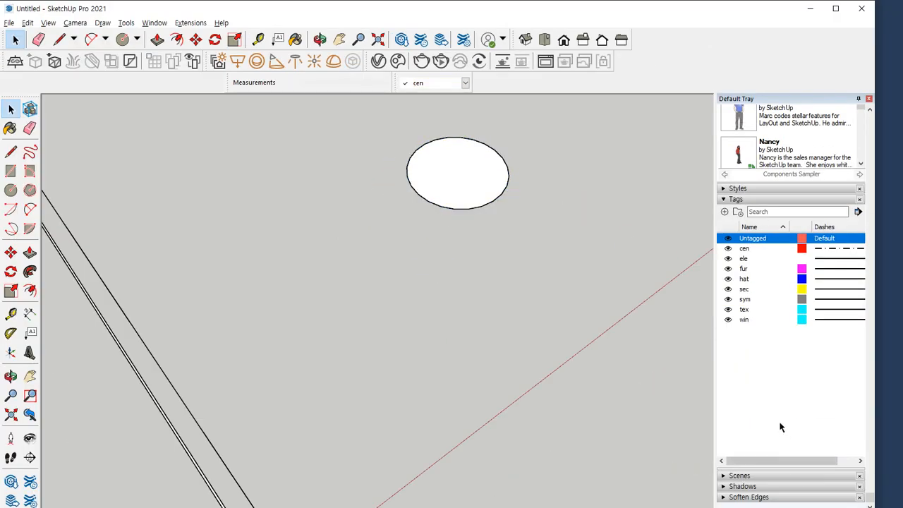
left_click(728, 291)
left_click(728, 291)
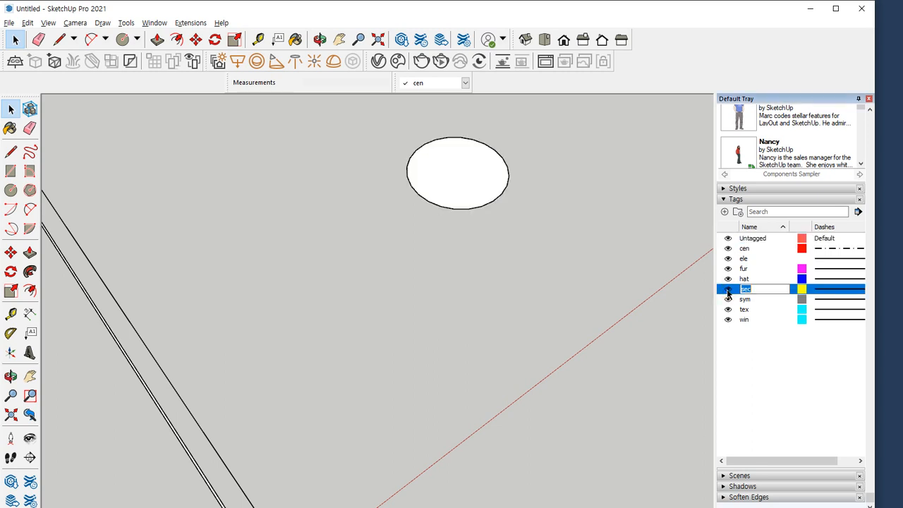
left_click(728, 291)
left_click(728, 292)
Hide the fur tag and show it again to check how it affects the circle geometry inside the group
left_click(728, 270)
left_click(728, 271)
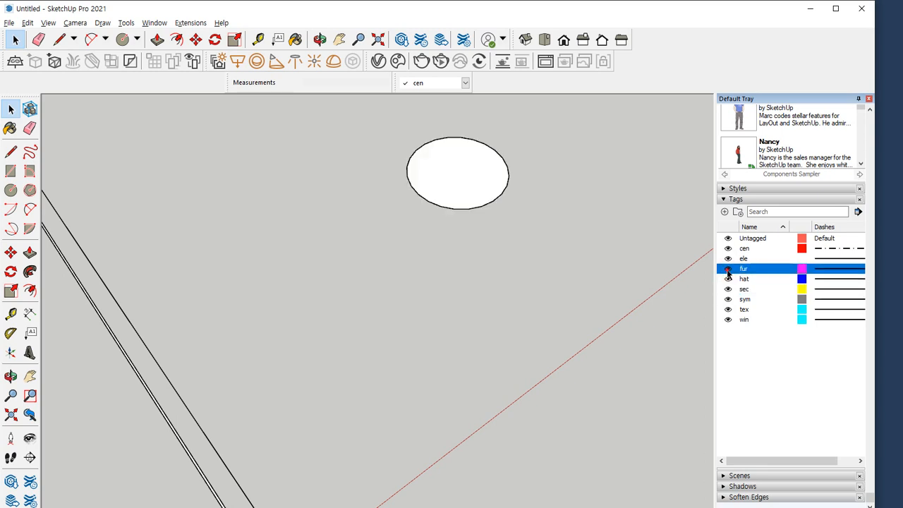
left_click(728, 271)
left_click(728, 271)
left_click(728, 274)
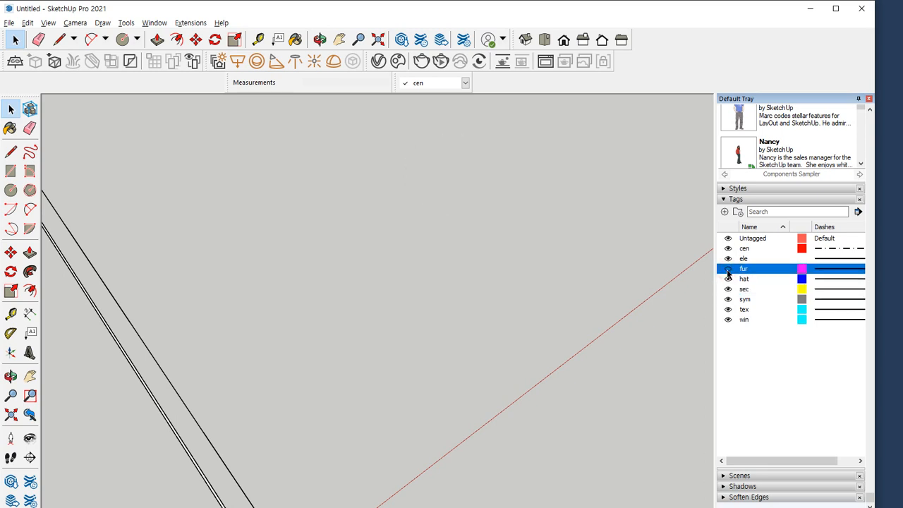
left_click(728, 274)
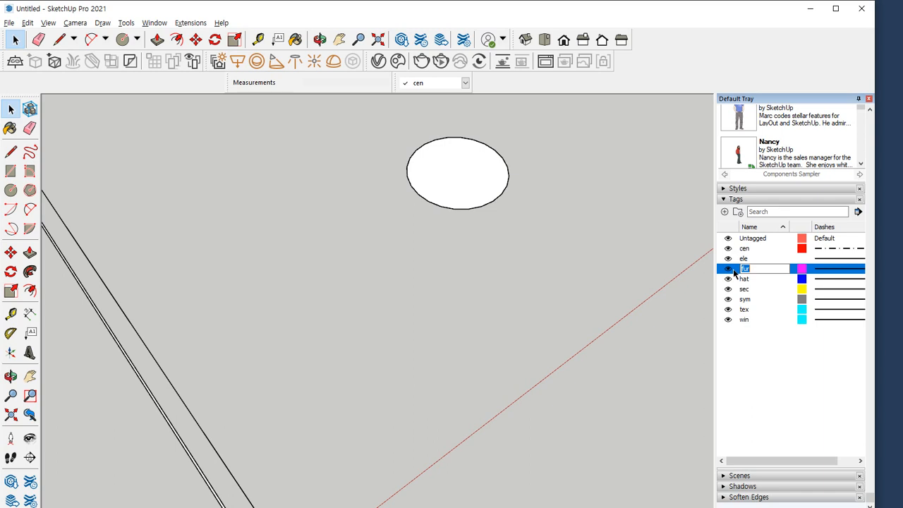
Open the circle's group, select all its geometry to check the tag, and leave the group
double_click(464, 187)
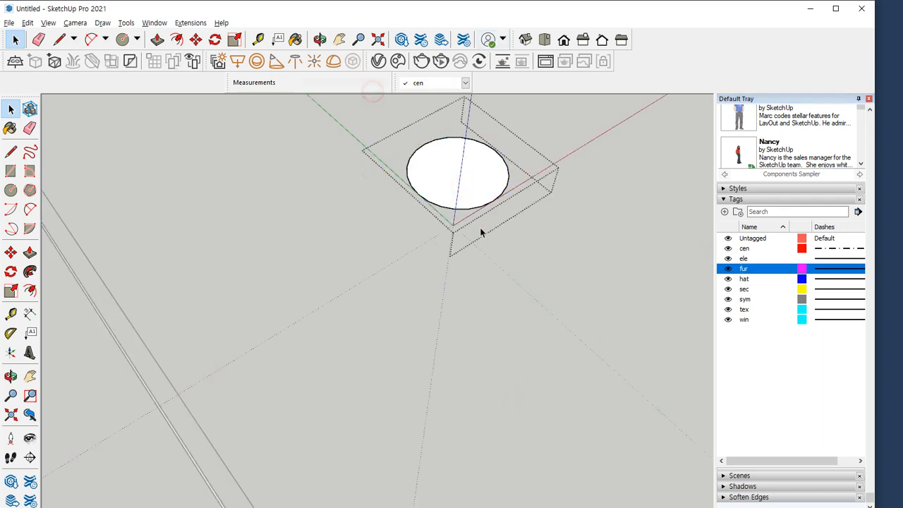
key("ctrl+a")
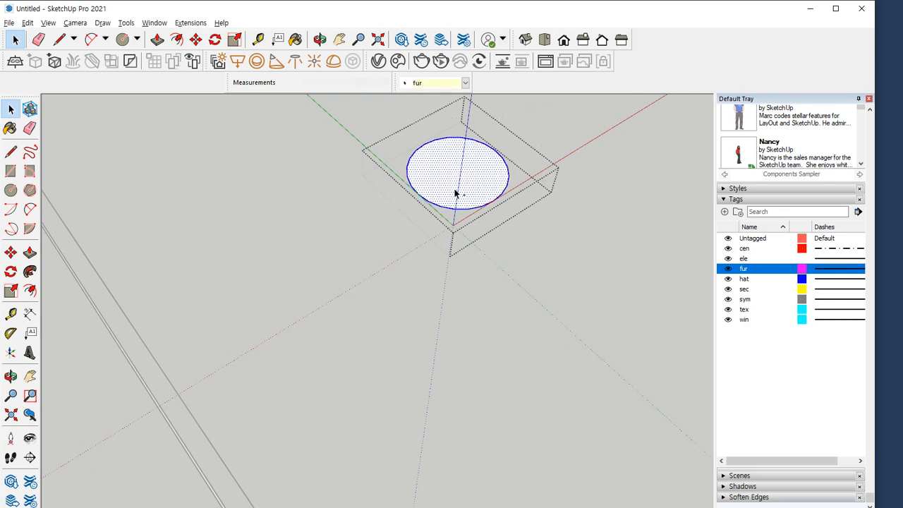
mouse_move(455, 194)
left_mouse_down()
mouse_move(415, 103)
mouse_move(450, 104)
left_mouse_up()
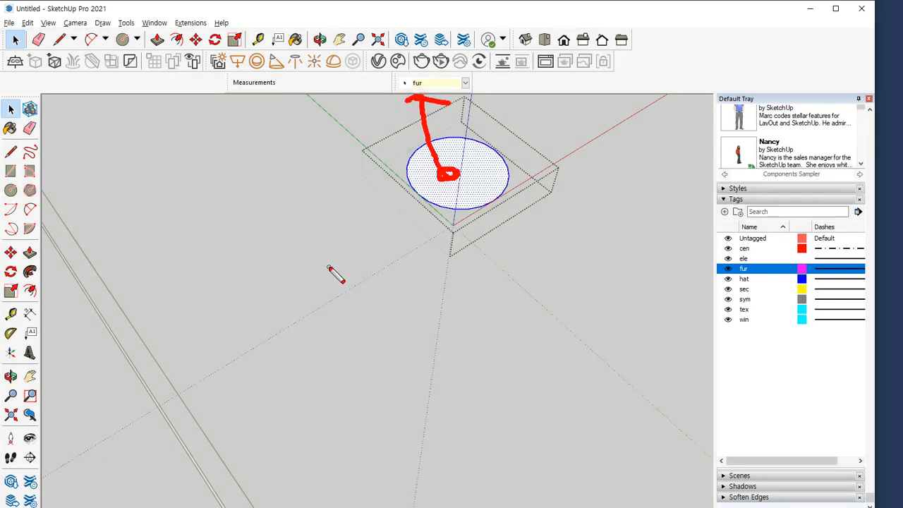
left_click(312, 214)
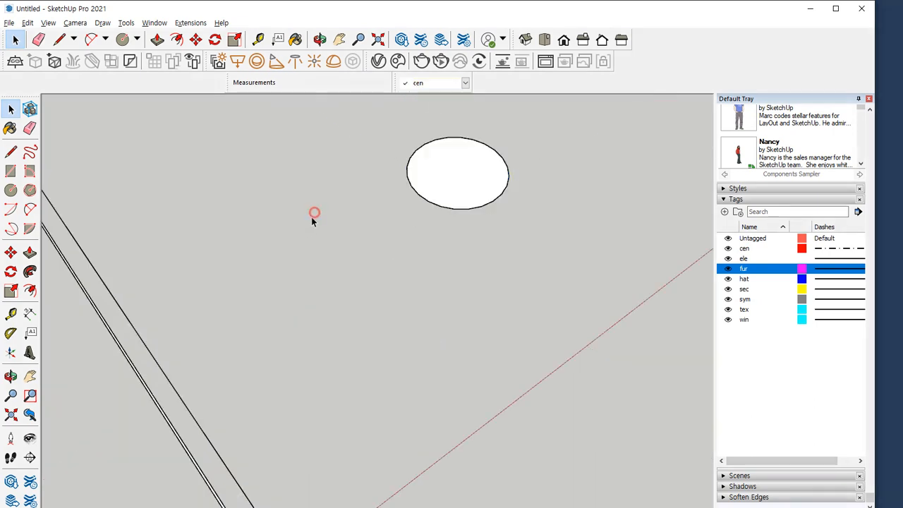
Assign the closed circle group to the fur tag
left_click(462, 199)
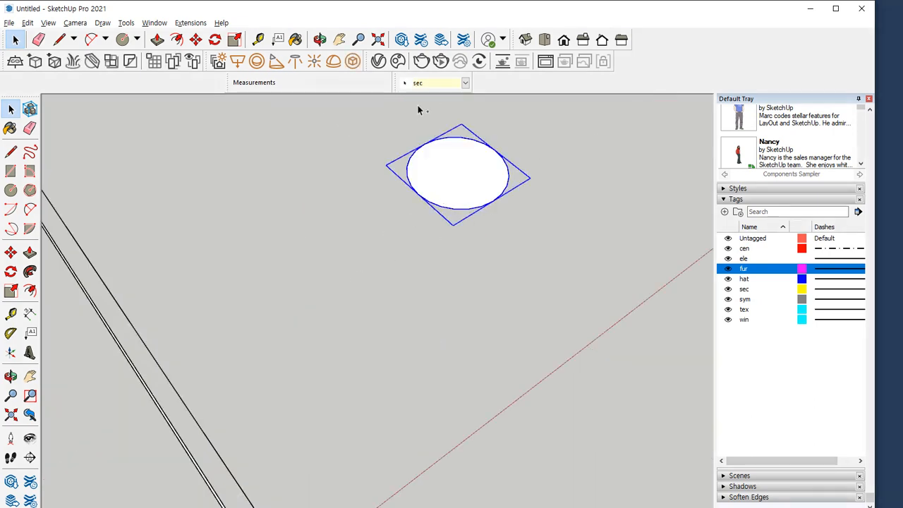
left_click_drag(438, 92, 394, 91)
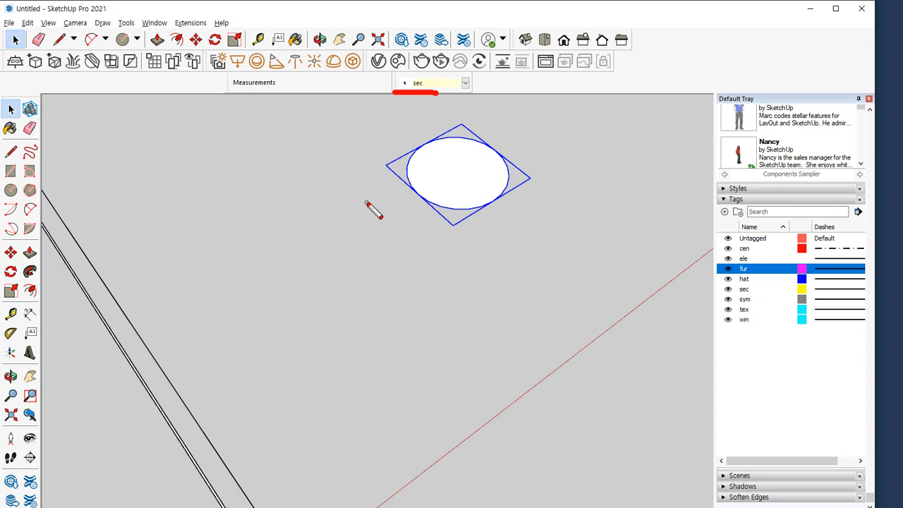
left_click(455, 83)
left_click(424, 122)
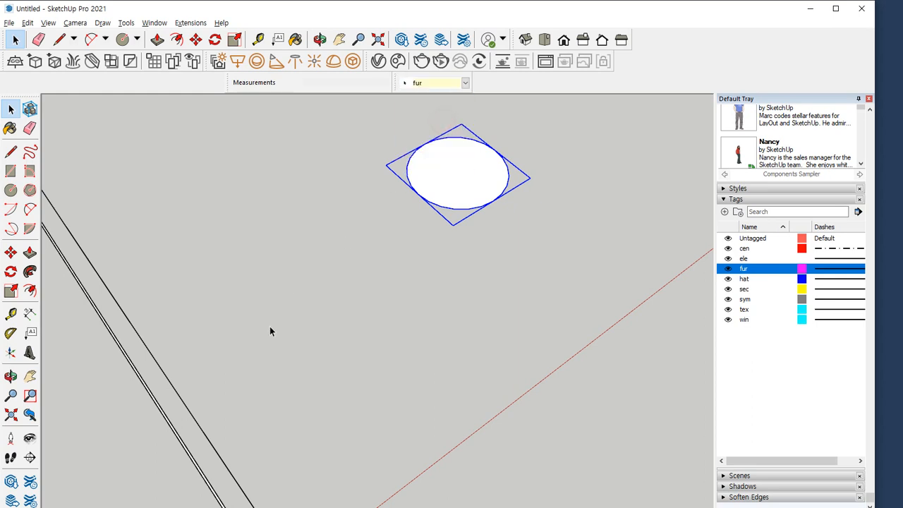
left_click(464, 278)
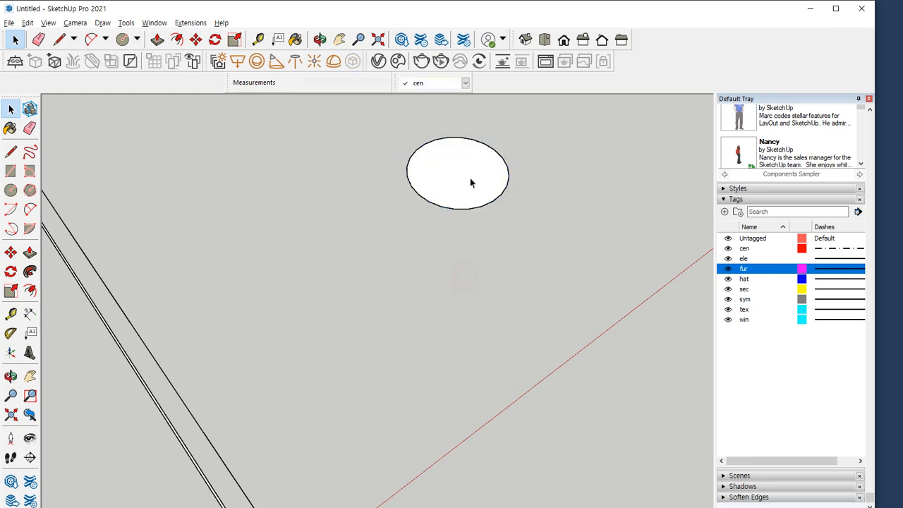
Toggle the visibility of the fur tag and the sec tag to compare their effect on the retagged circle group
left_click(728, 269)
left_click(729, 269)
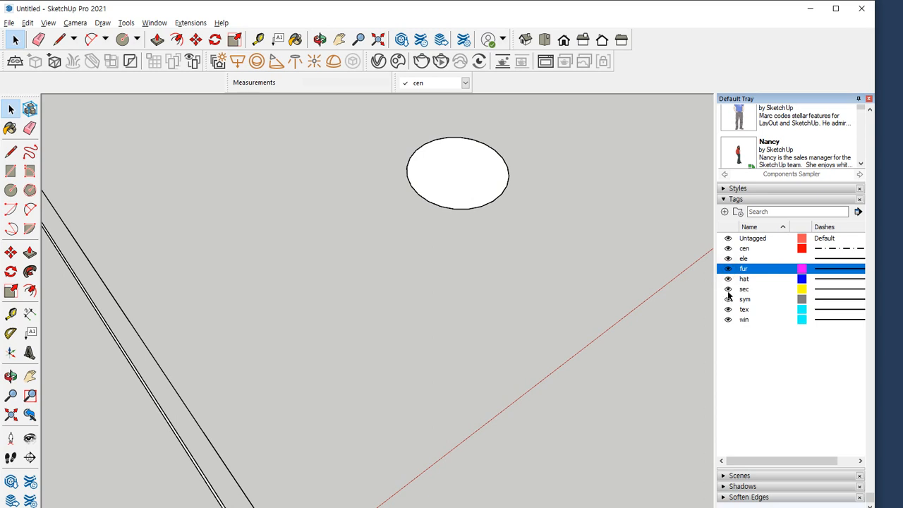
left_click(728, 290)
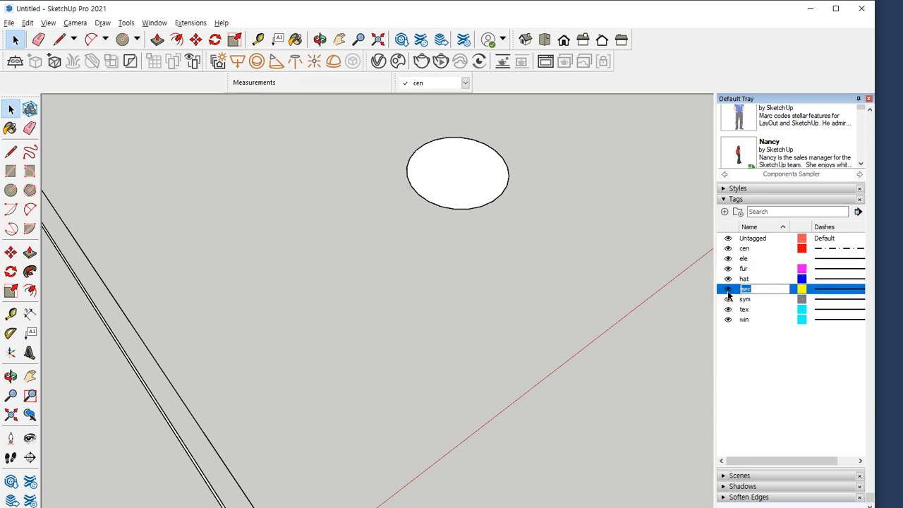
Check that the geometry inside the circle's group and the group itself carry the same tag
double_click(481, 164)
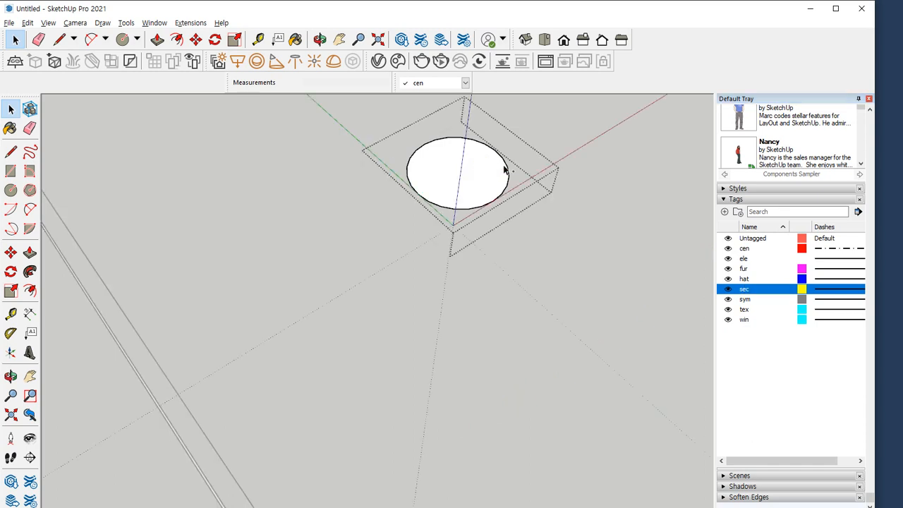
double_click(505, 169)
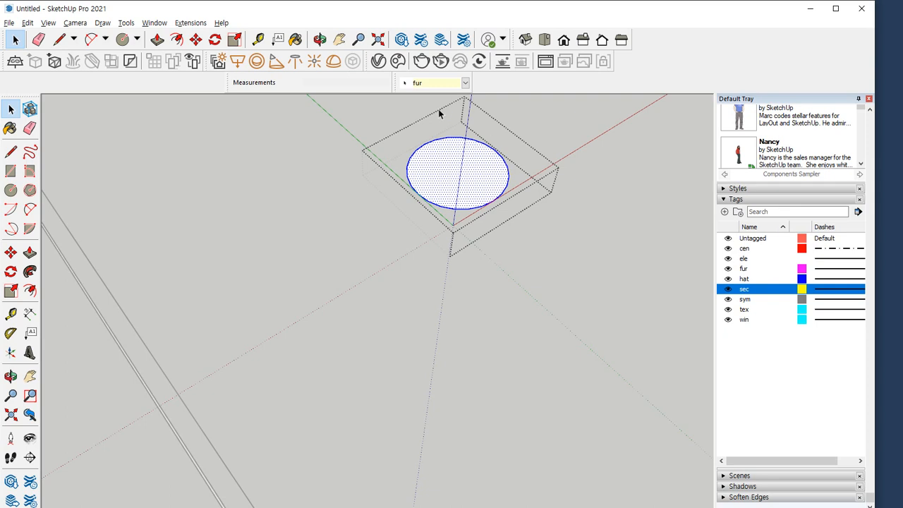
left_click(590, 244)
left_click(498, 194)
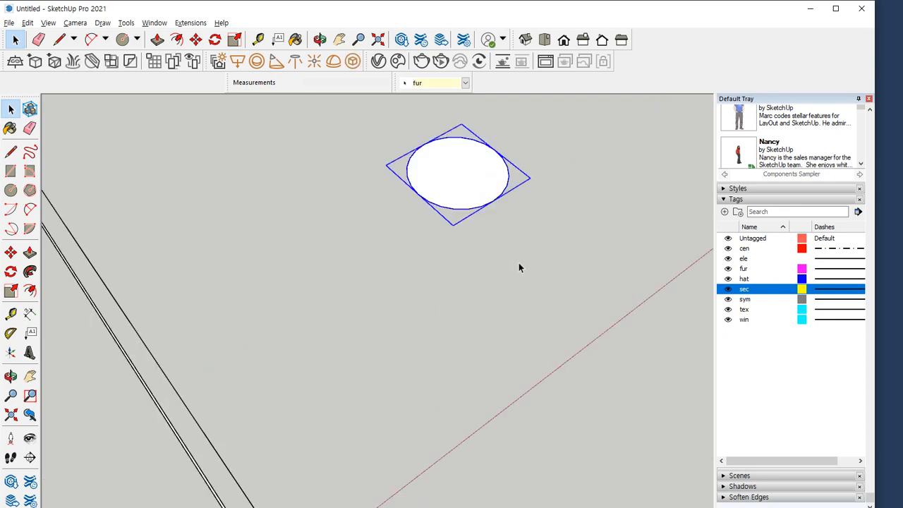
Delete the test circle's group from the model
scroll(518, 263, "down", 3)
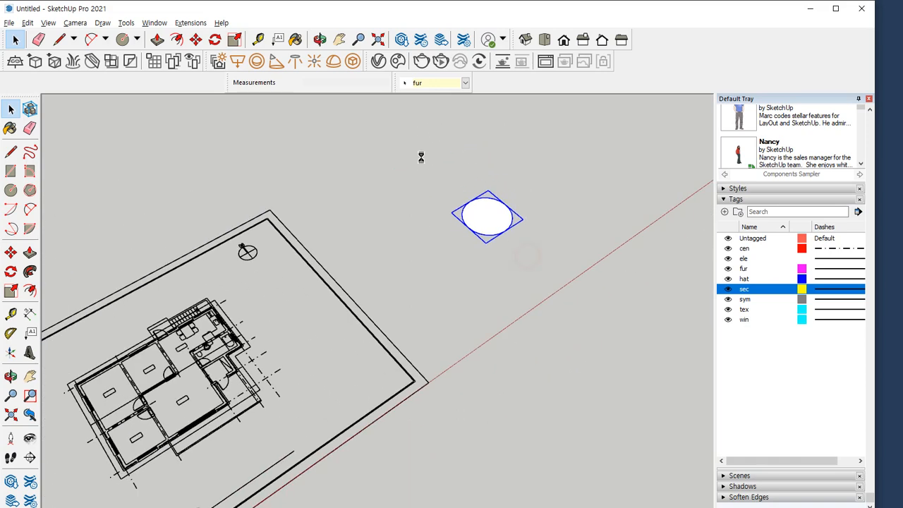
key("Delete")
key("shift+z")
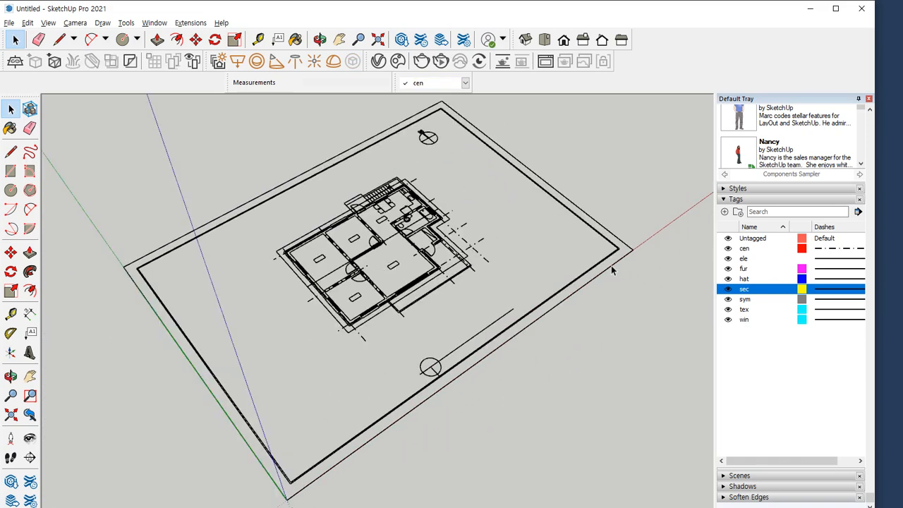
Select the imported house plan component and explode it
key("ctrl+a")
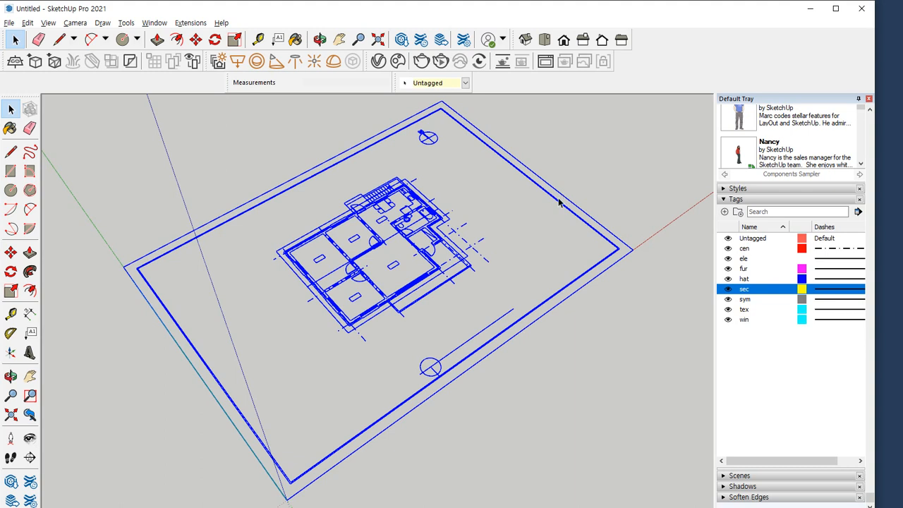
left_click(595, 174)
left_click_drag(563, 162, 525, 198)
right_click(533, 184)
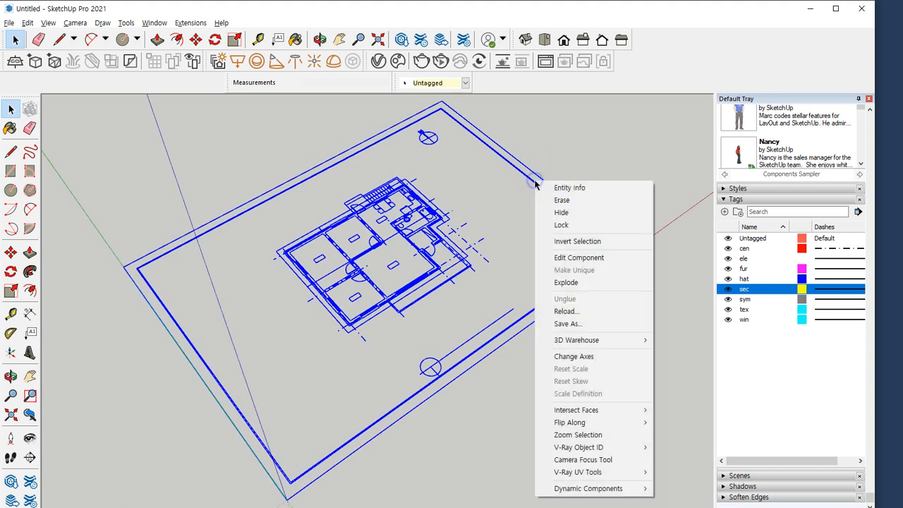
left_click(566, 282)
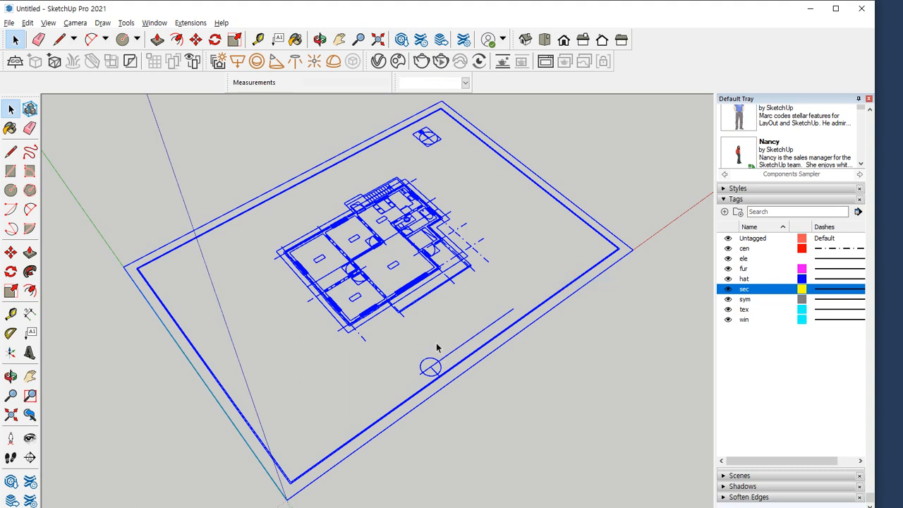
Select everything in the exploded plan, explode the first level of nested components, and clear the selection
left_click_drag(456, 155, 725, 29)
key("ctrl+a")
right_click(430, 138)
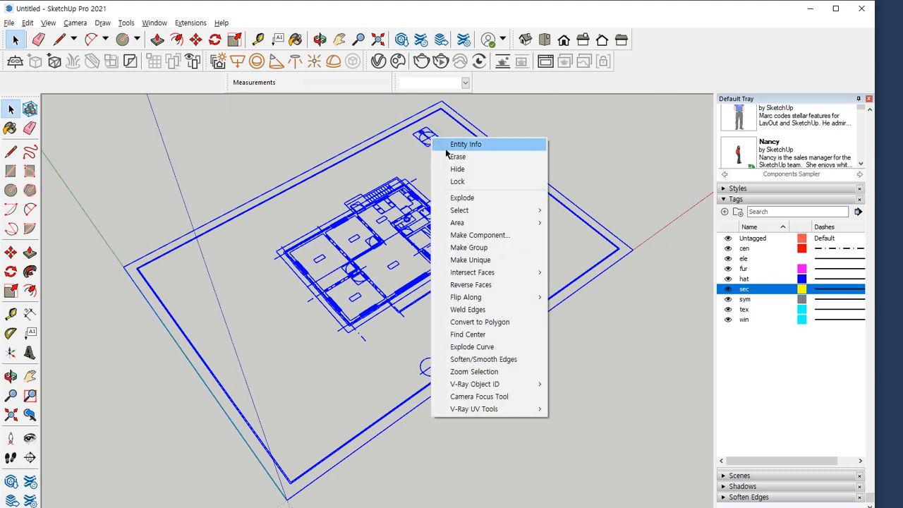
left_click(465, 198)
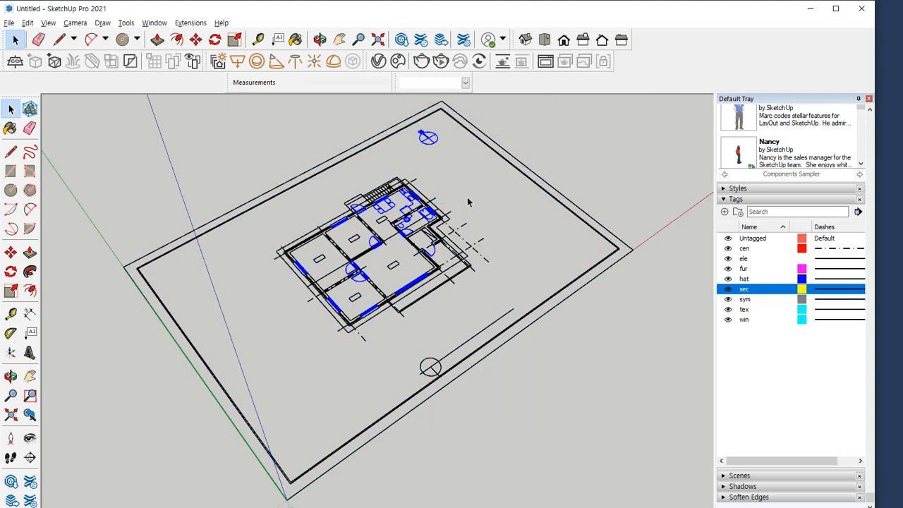
left_click(459, 147)
middle_click_drag(477, 93, 477, 103, "shift")
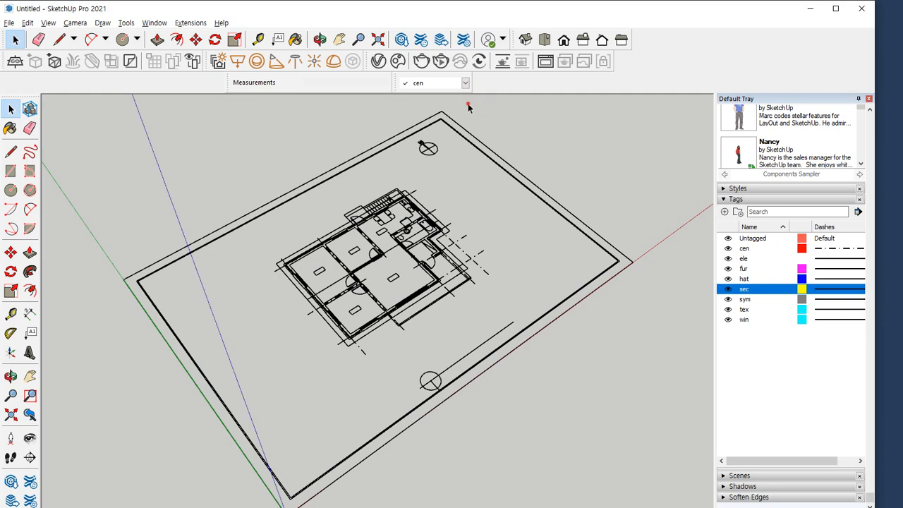
Delete the north arrow, the drawing title mark and all the site boundary lines around the house plan
left_click_drag(469, 108, 384, 162)
key("Delete")
left_click_drag(455, 425, 404, 360)
key("Delete")
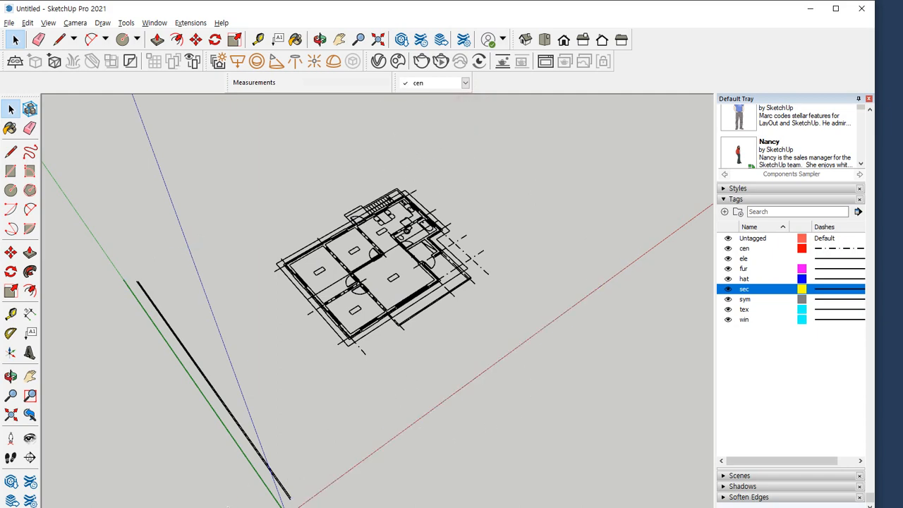
left_click_drag(290, 460, 172, 507)
key("Delete")
Display the remaining house plan in the standard top view, fitted to the drawing area
middle_click_drag(310, 414, 305, 362)
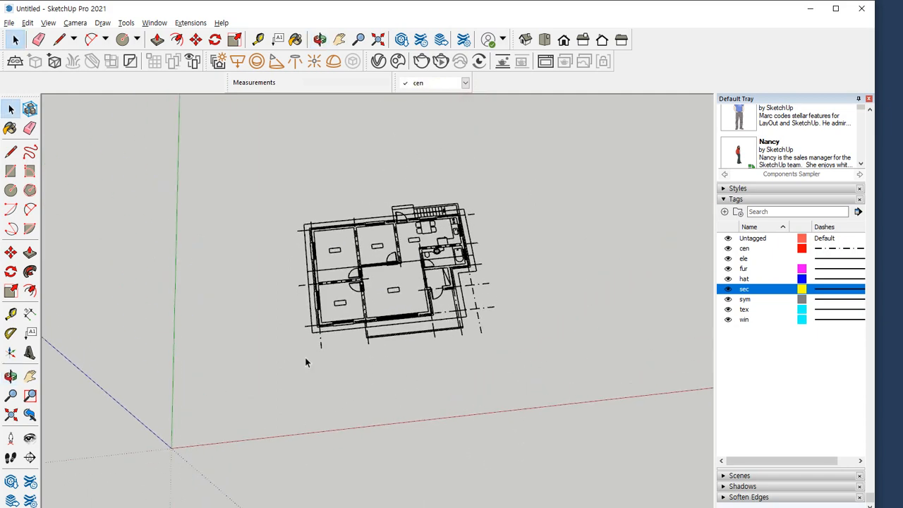
key("F2")
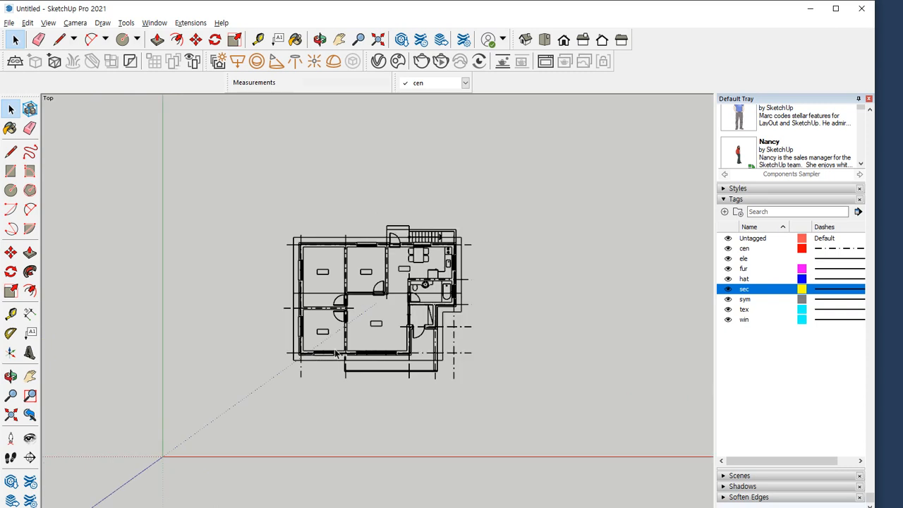
key("shift+z")
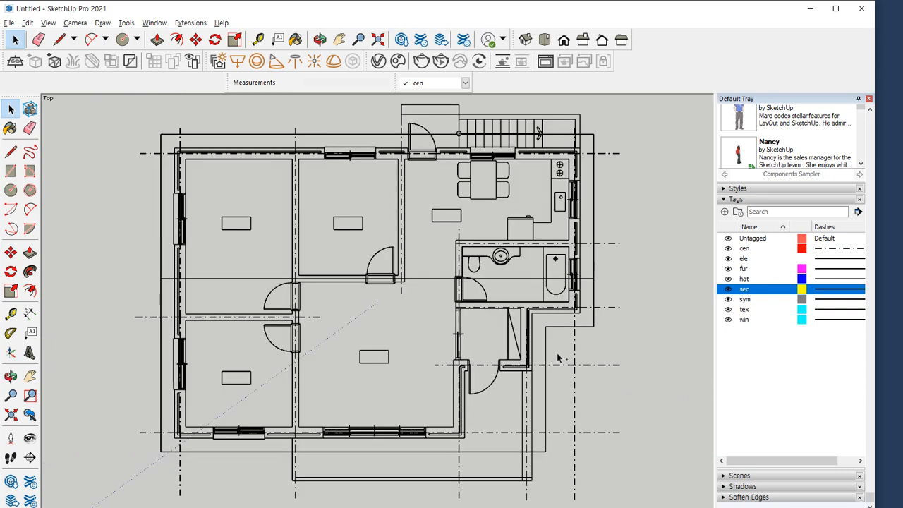
Create a new tag named 2D 도면 and make it the active tag
scroll(369, 354, "down", 1)
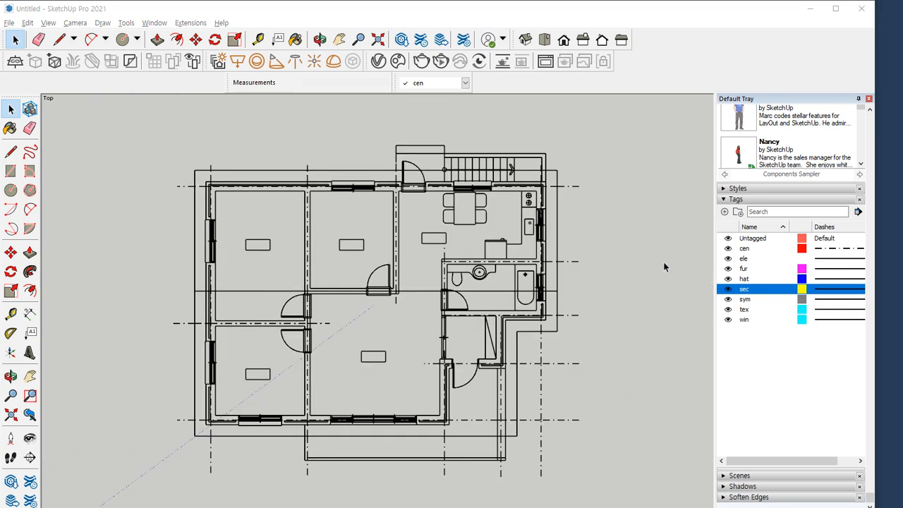
left_click(724, 211)
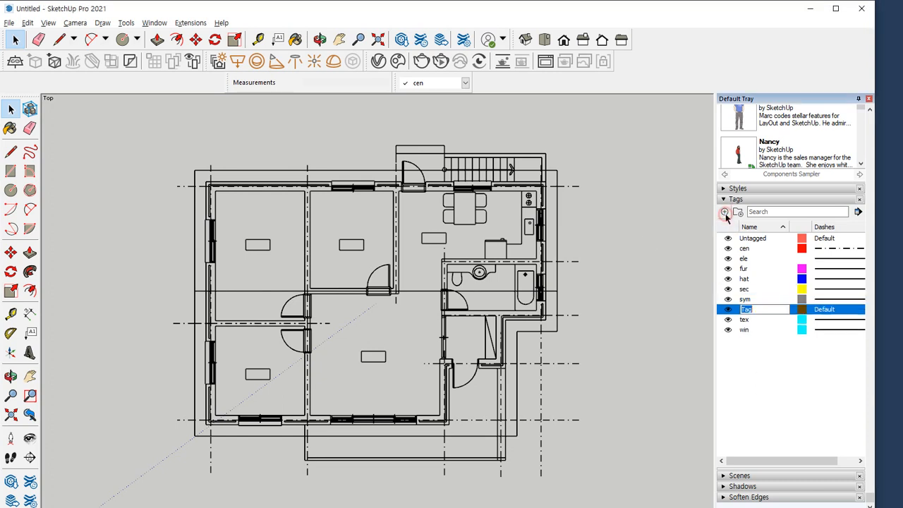
type("2d")
type(" 도면")
key("BackSpace")
type("D")
key("Return")
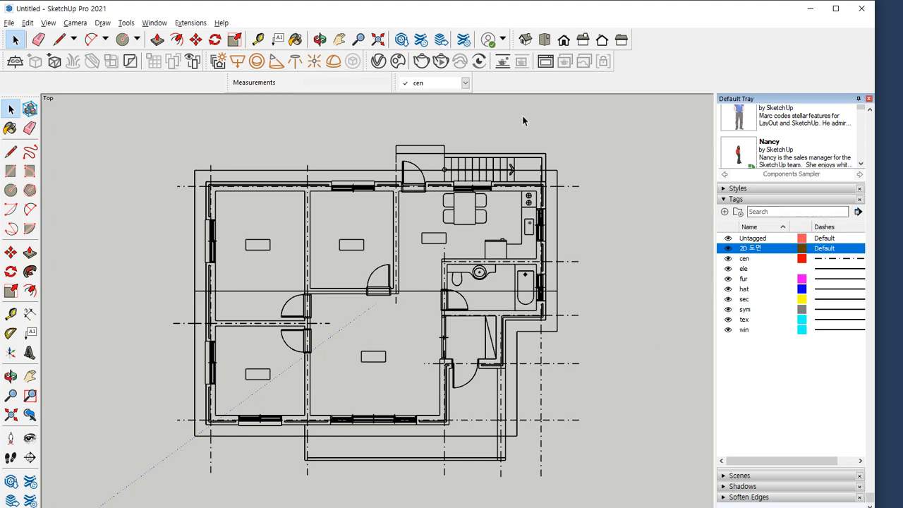
left_click(460, 83)
left_click(447, 103)
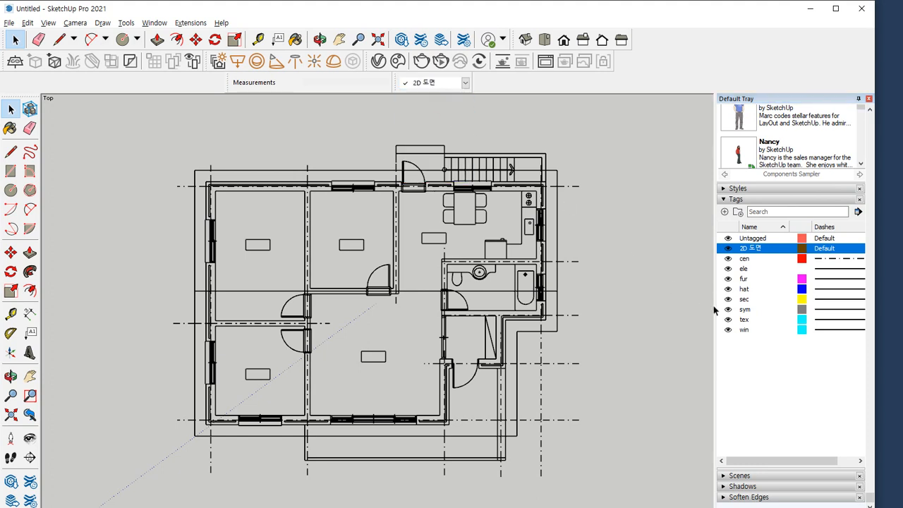
Toggle the visibility of the cen and ele tags to check which plan lines each one controls
left_click(729, 261)
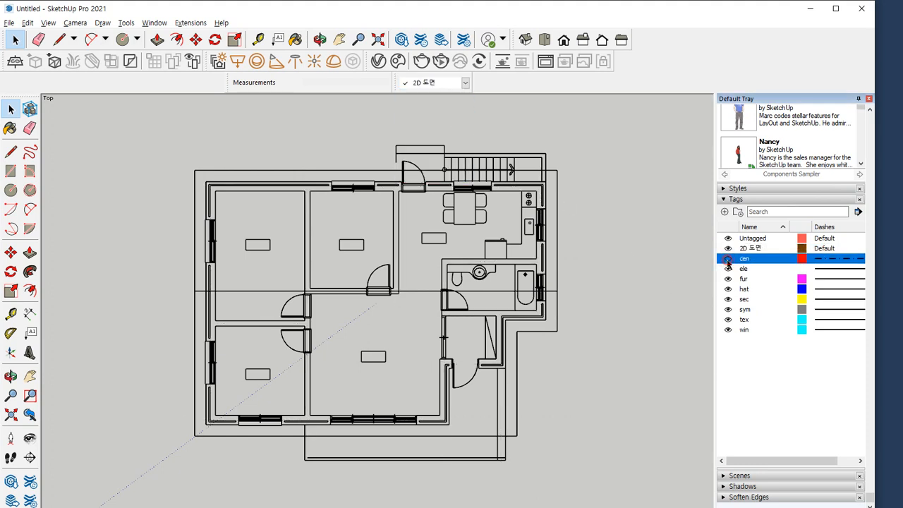
left_click(728, 261)
left_click(728, 261)
left_click(729, 261)
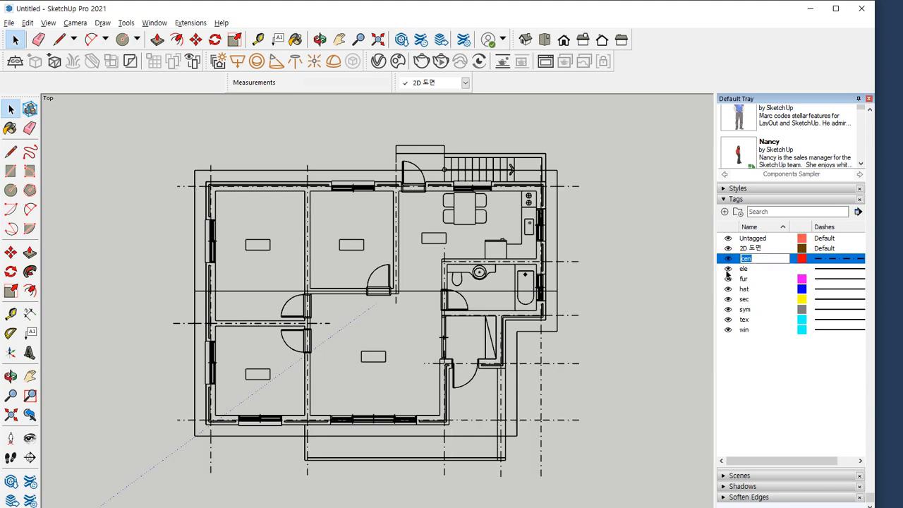
left_click(728, 269)
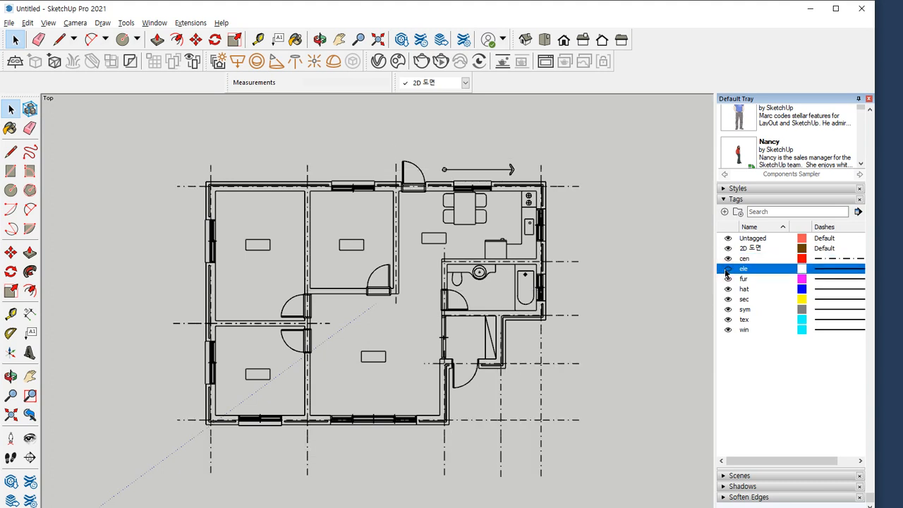
left_click(727, 270)
left_click(727, 271)
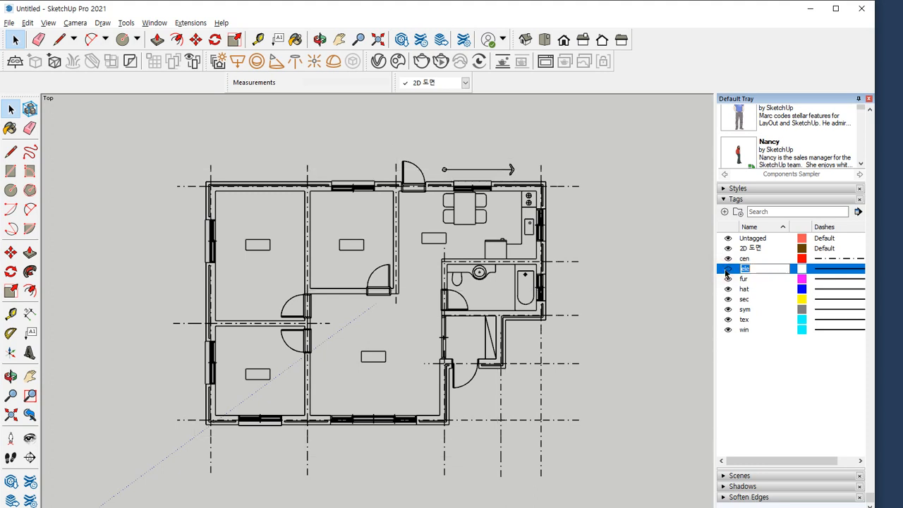
left_click(727, 270)
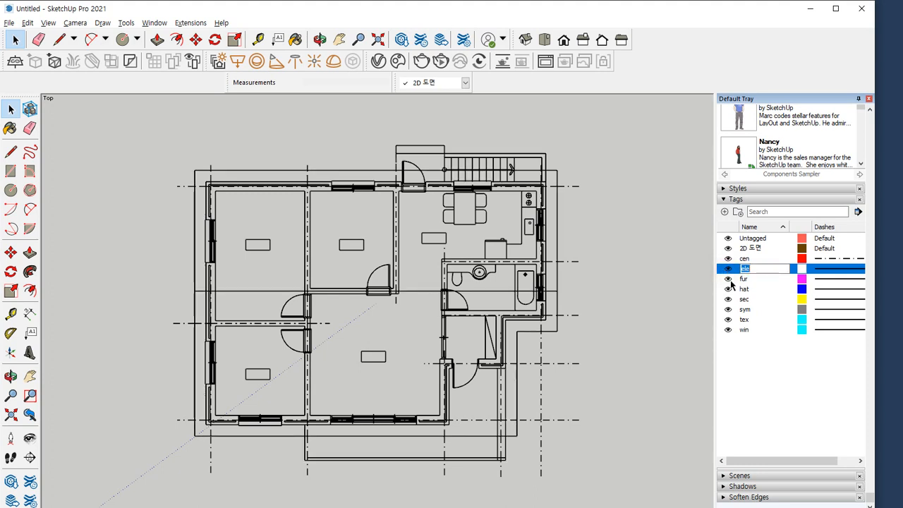
Hide the ele, fur, sec and win tags
left_click(727, 268)
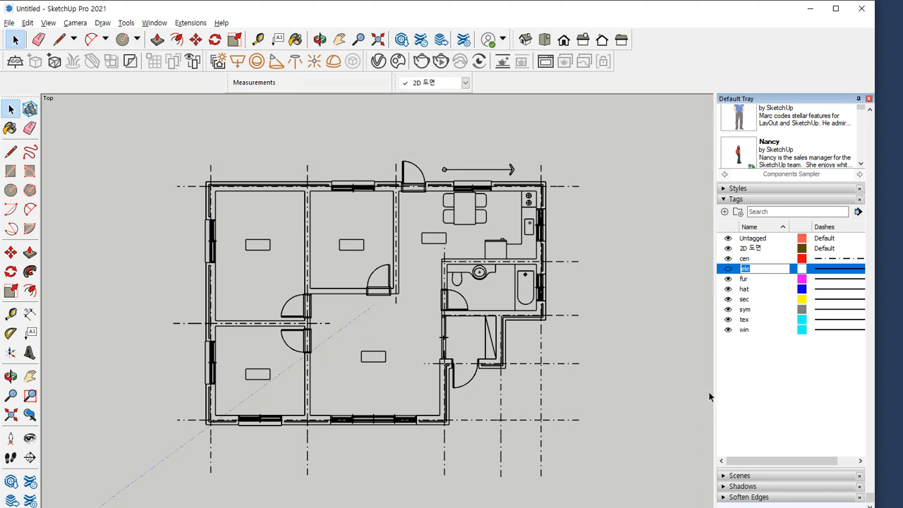
left_click(748, 386)
left_click(728, 279)
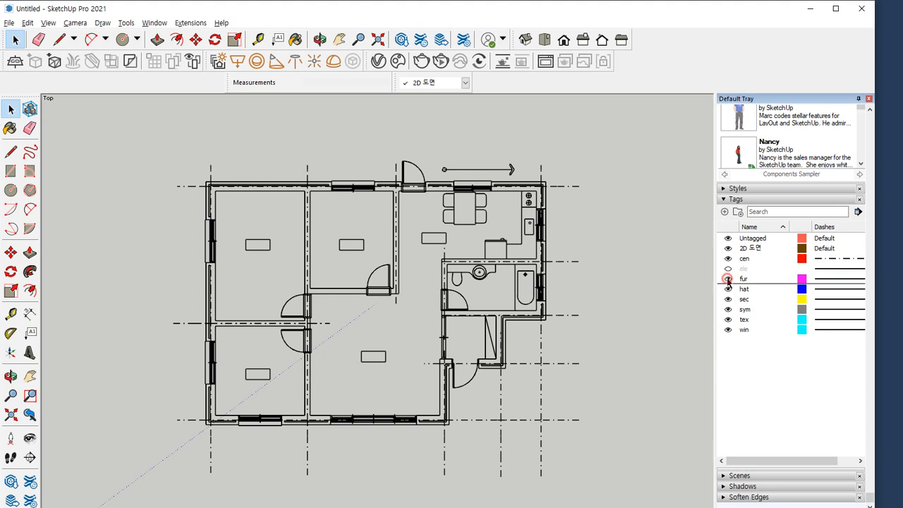
left_click(728, 281)
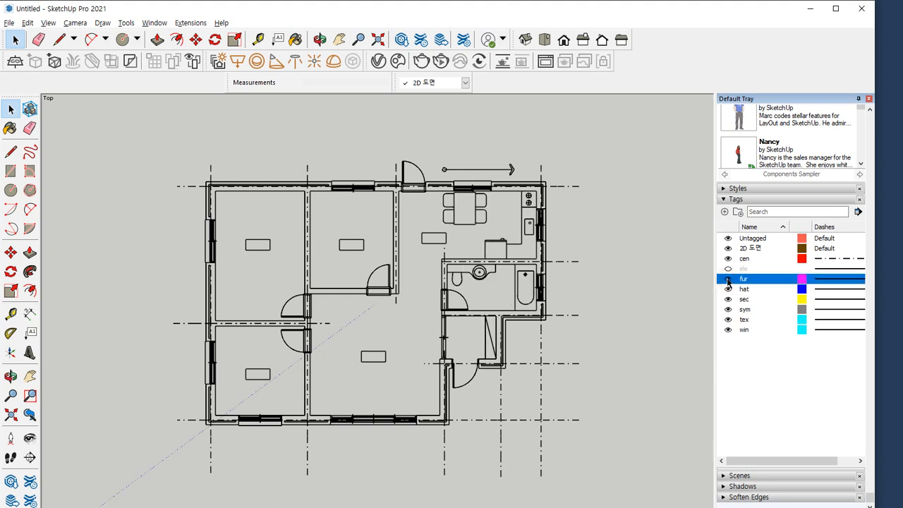
left_click(728, 281)
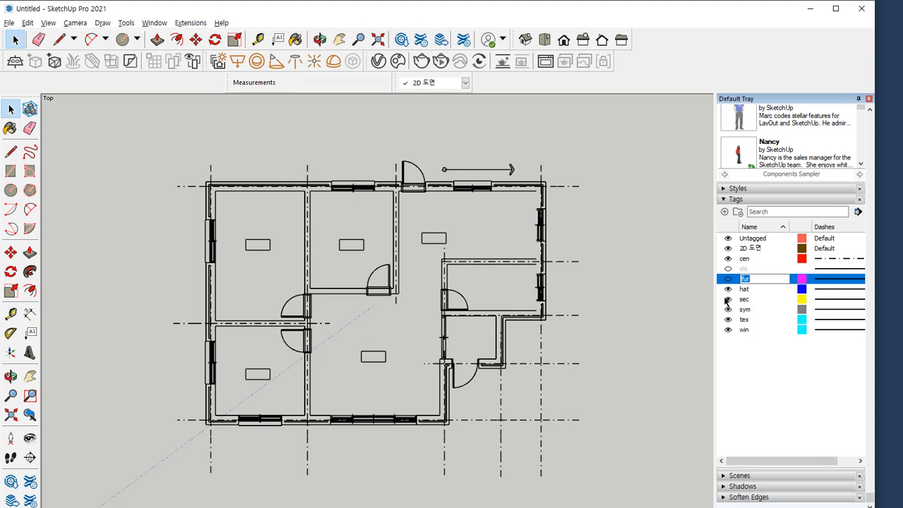
left_click(726, 300)
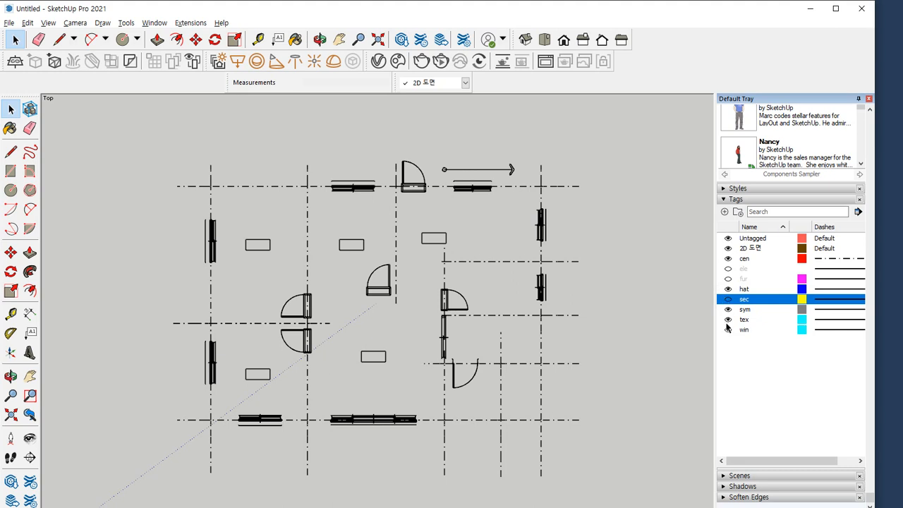
left_click(728, 329)
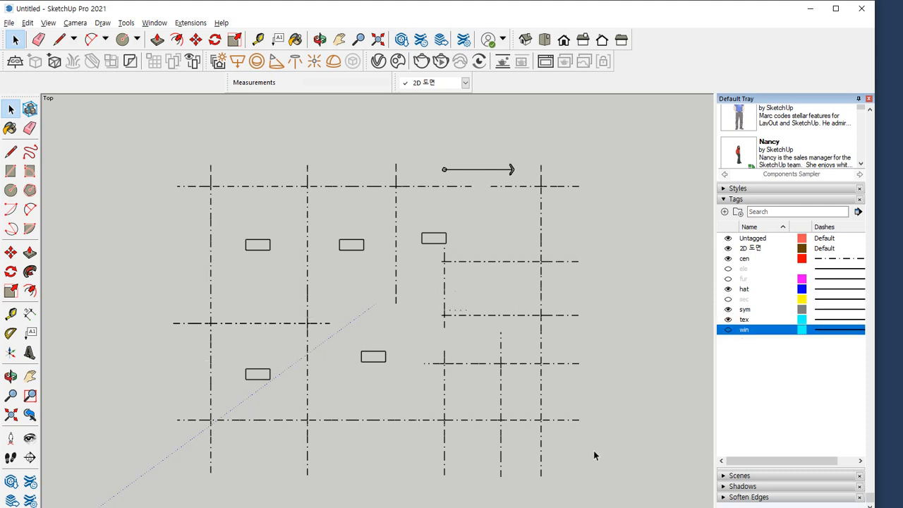
Delete the centre lines, room label boxes and stair arrow still displayed, and turn the ele, fur, sec and win tags back on
left_click_drag(637, 480, 160, 146)
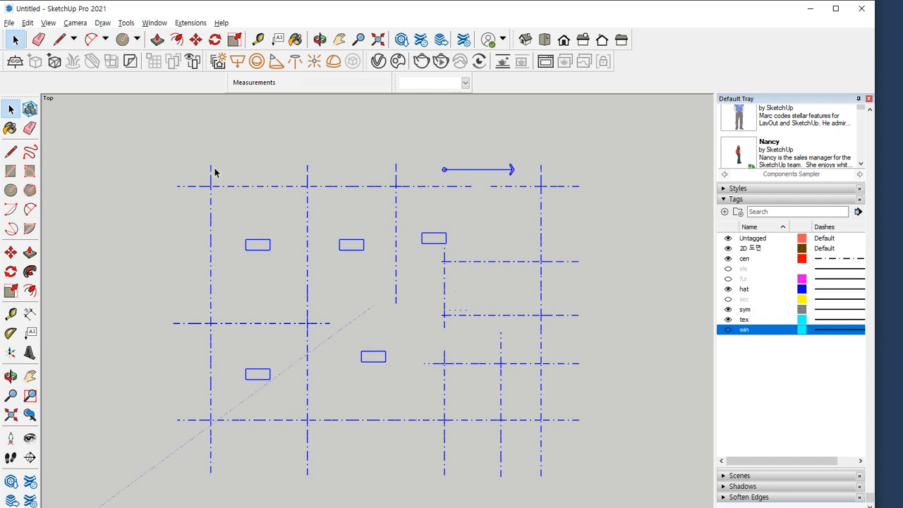
key("Delete")
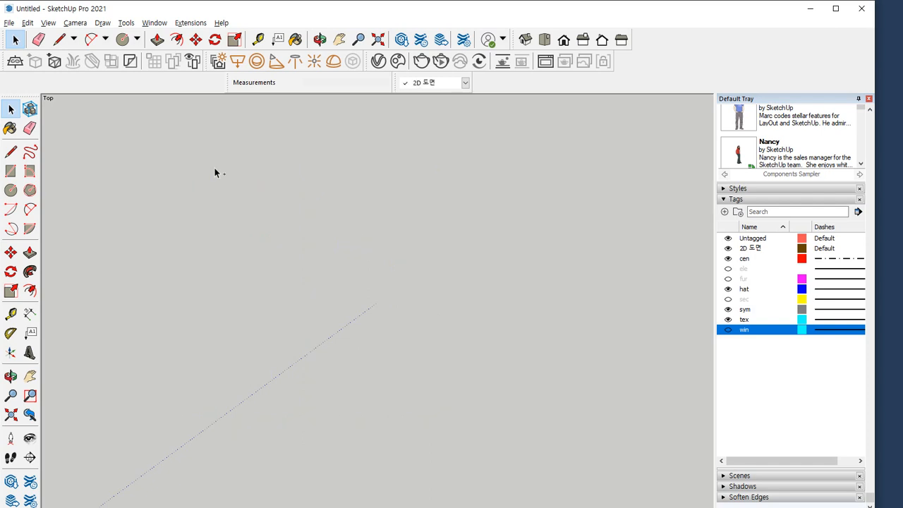
left_click(728, 268)
left_click(728, 278)
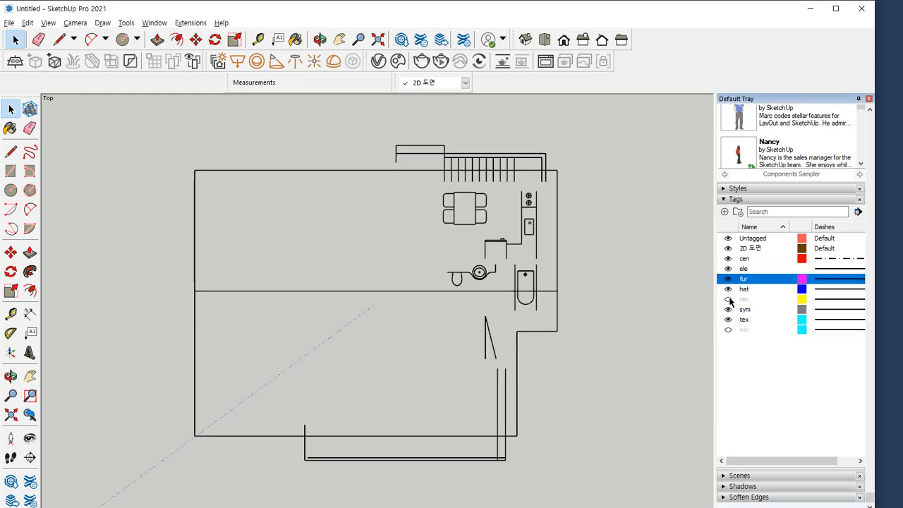
left_click(728, 300)
left_click(728, 329)
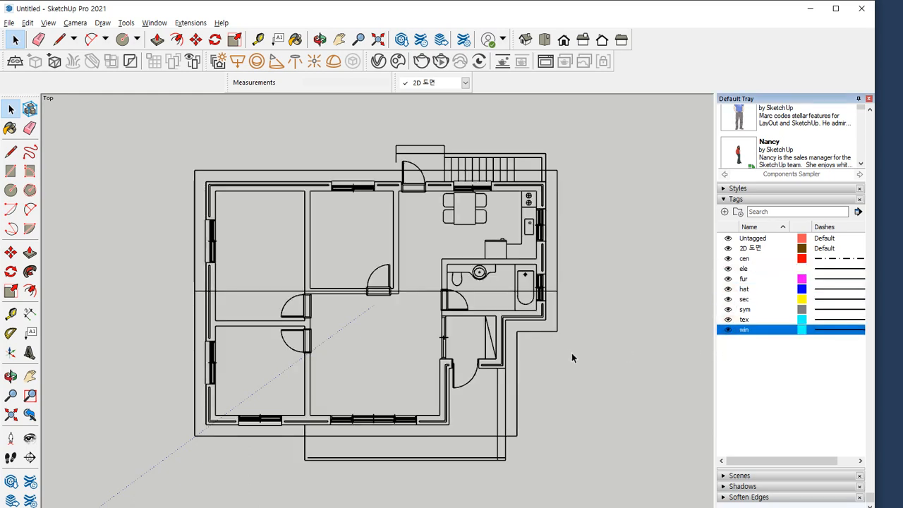
Draw the missing inner terrace line, about 1225 mm long, from the terrace's lower-left inner corner straight up to the house wall
key("l")
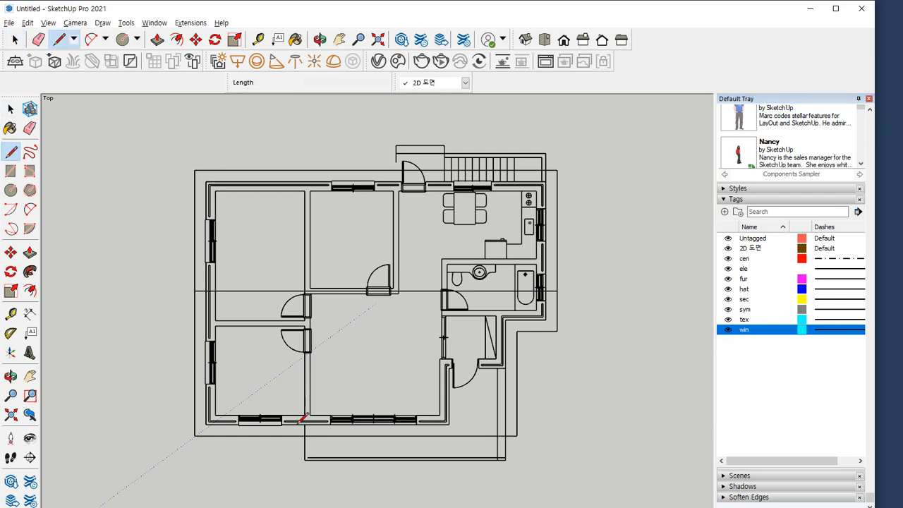
left_click(304, 460)
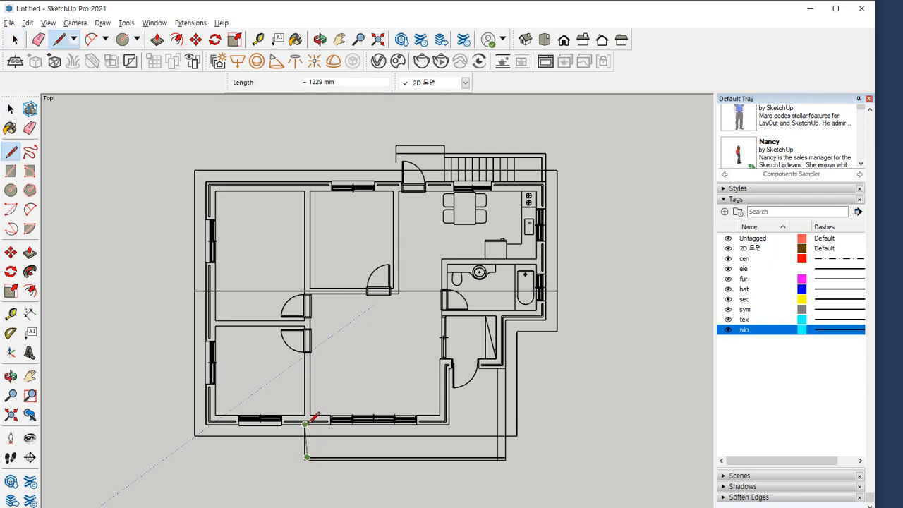
scroll(308, 420, "up", 1)
scroll(304, 423, "up", 3)
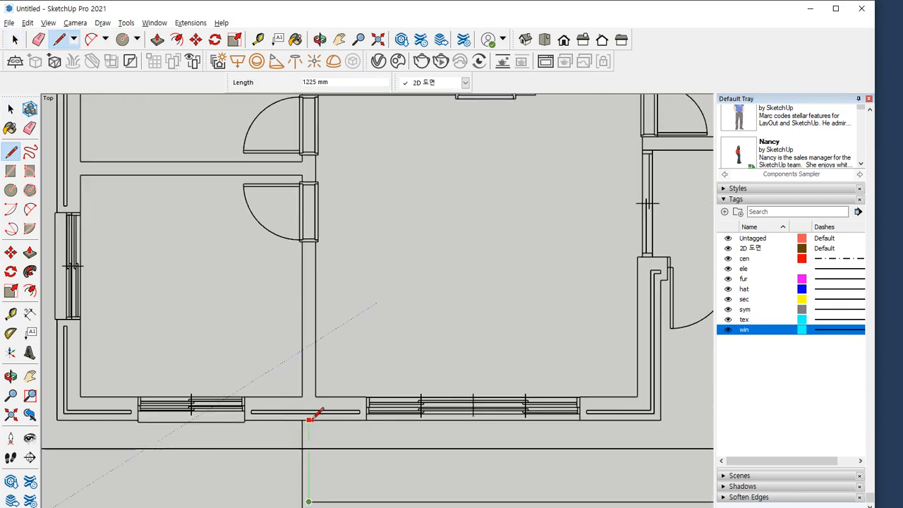
scroll(326, 432, "down", 5)
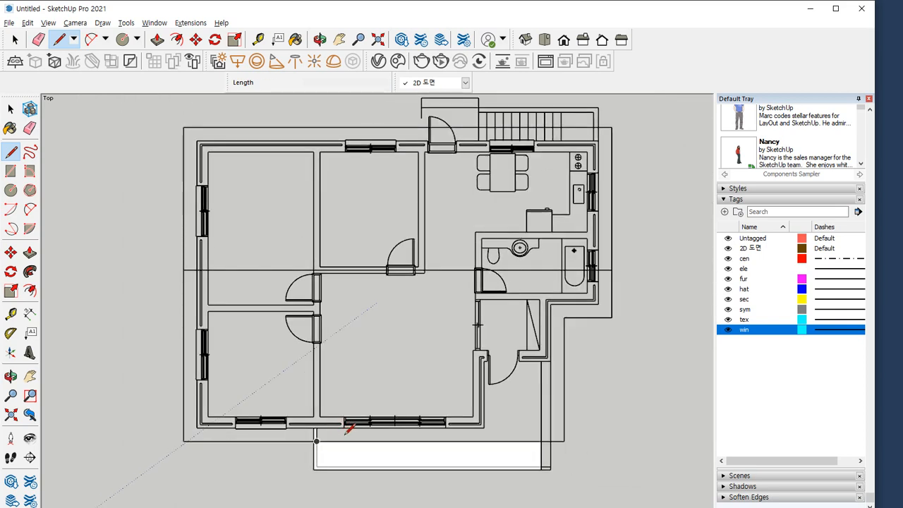
Delete the faces formed inside the terrace and along its narrow border strip
key("space")
left_click(367, 457)
key("Delete")
scroll(316, 471, "up", 4)
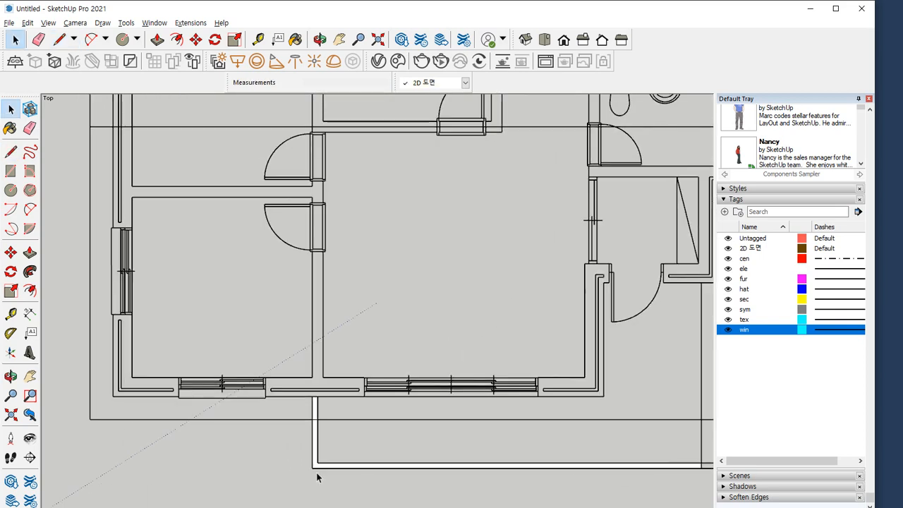
left_click(313, 459)
scroll(313, 460, "down", 1)
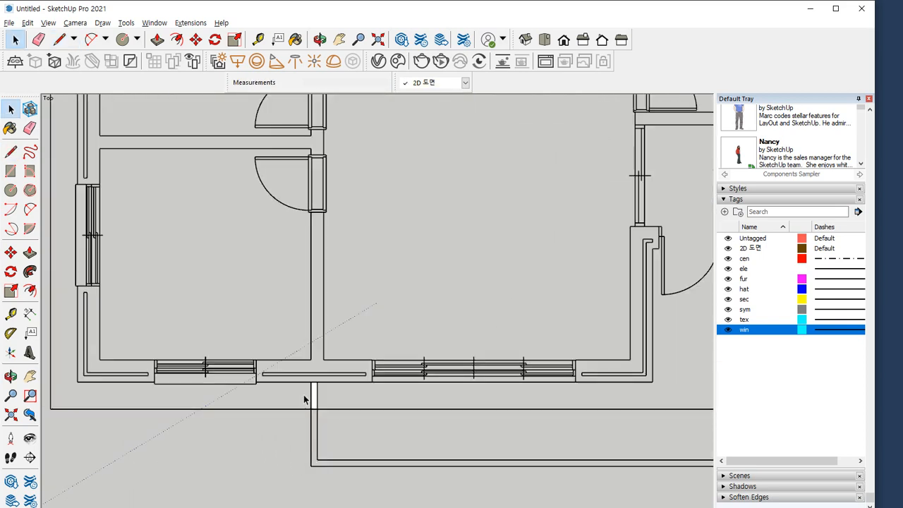
key("Delete")
scroll(313, 396, "down", 3)
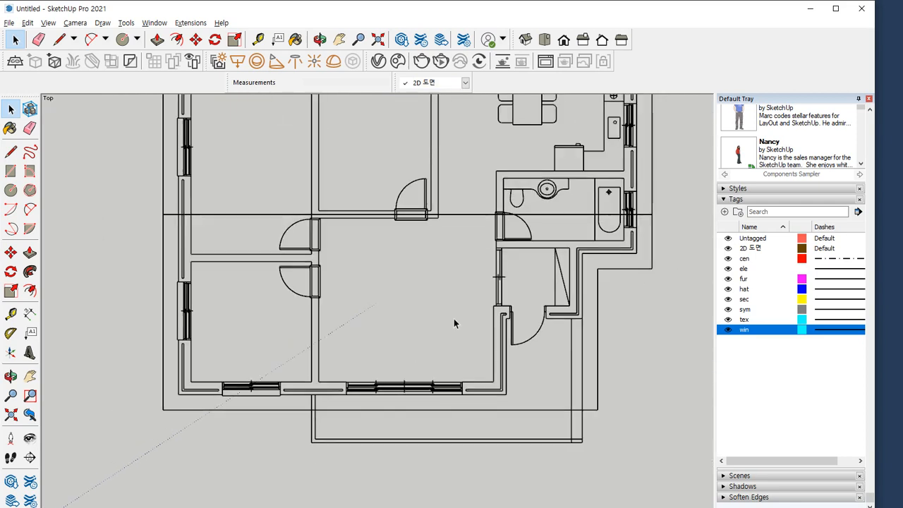
Extend the left edge of the porch beside the stairs with a straight line down to the outer house wall
scroll(417, 224, "down", 2)
scroll(387, 247, "up", 5)
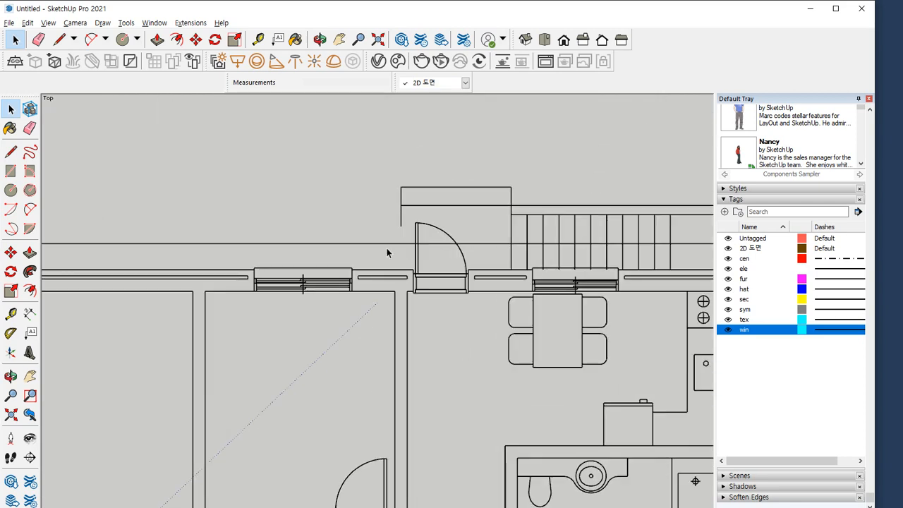
key("l")
left_click(406, 218)
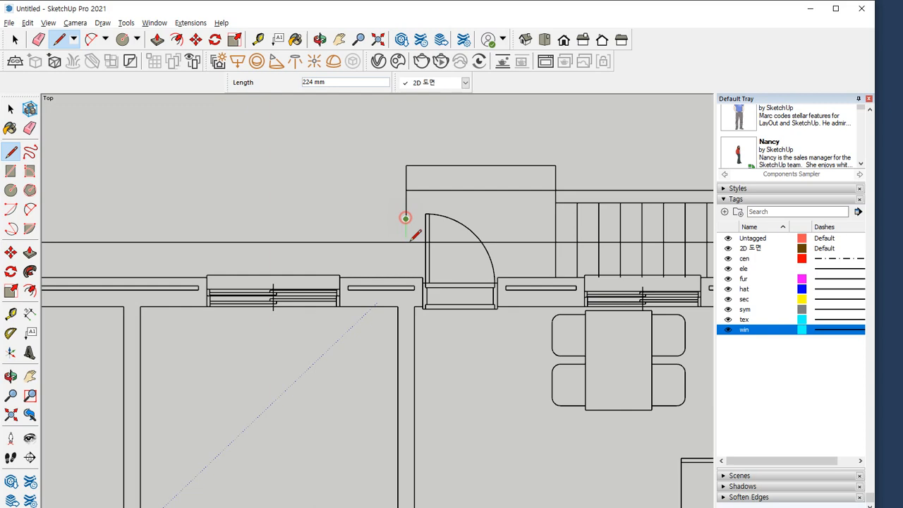
left_click(406, 277)
Delete the faces formed between the outer outline and the upper house wall beside the porch
key("space")
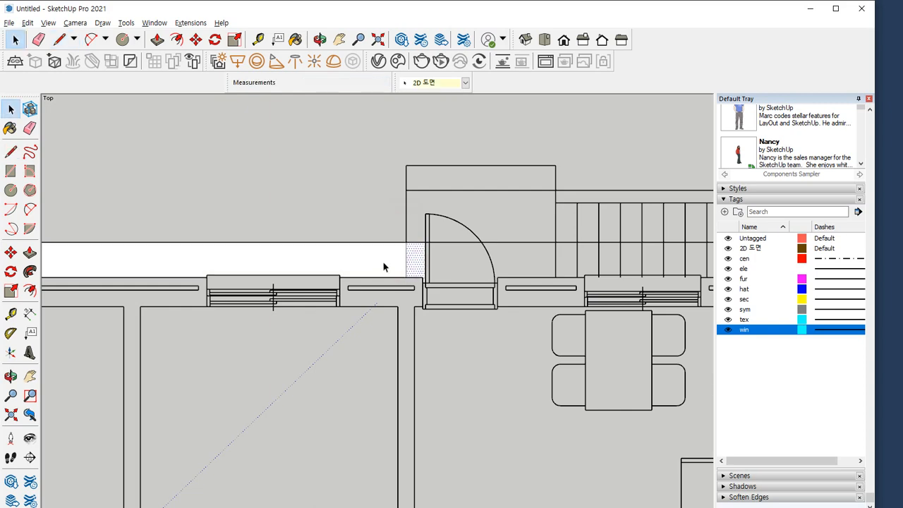
left_click(383, 262)
key("Delete")
scroll(383, 262, "down", 5)
middle_click_drag(379, 283, 379, 250, "shift")
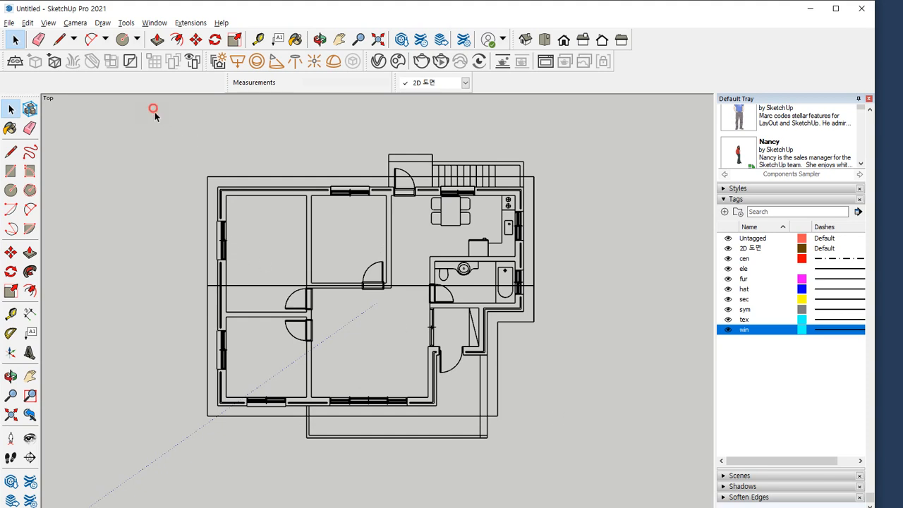
Assign the 2D 도면 tag to the entire house plan and make it a group
left_click_drag(153, 108, 588, 473)
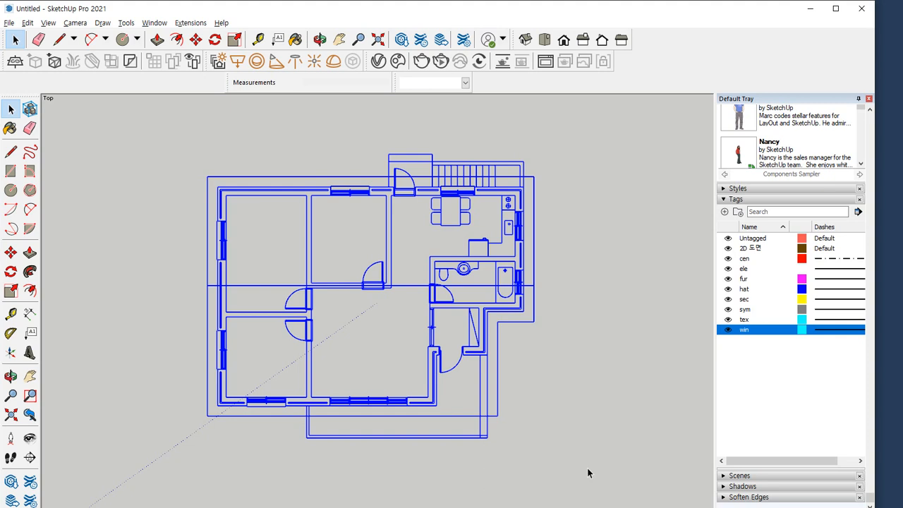
left_click(465, 83)
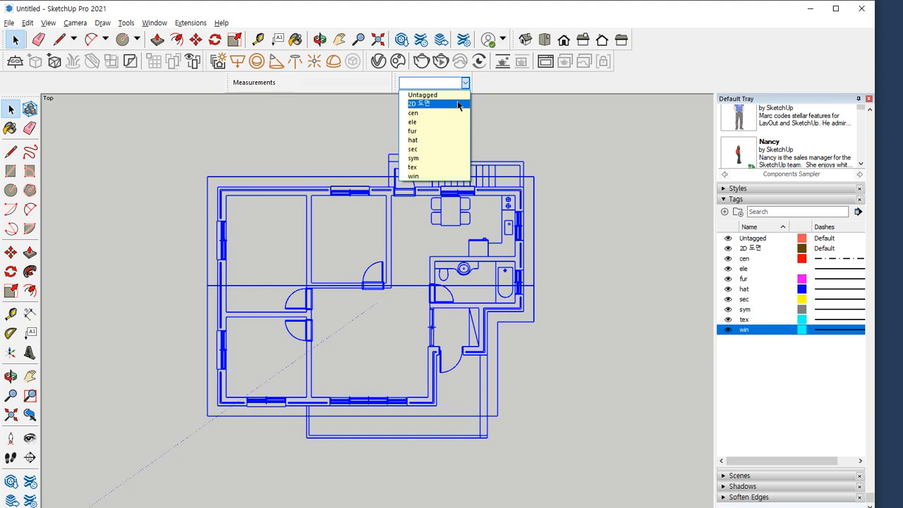
left_click(458, 105)
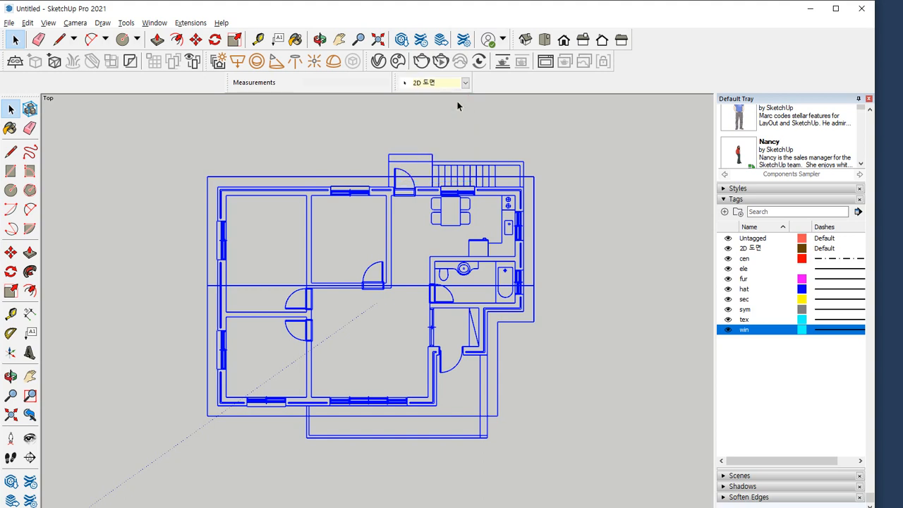
right_click(455, 198)
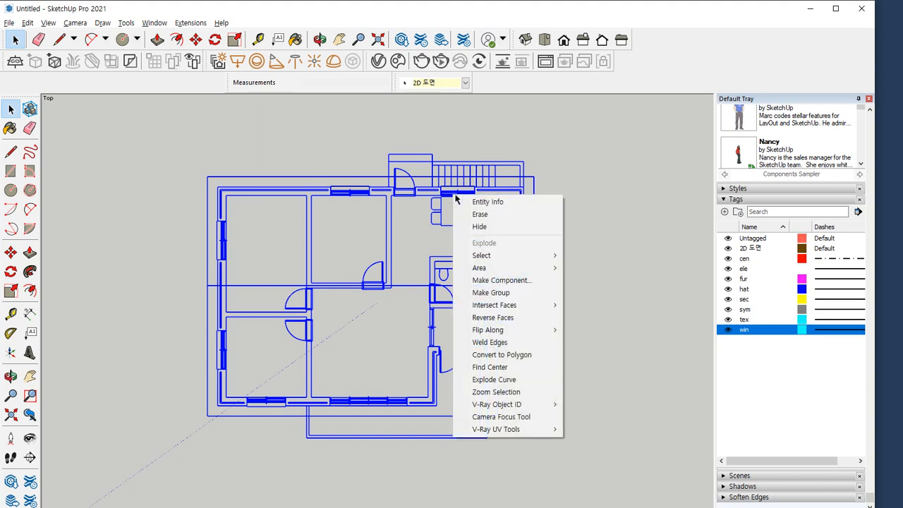
left_click(502, 293)
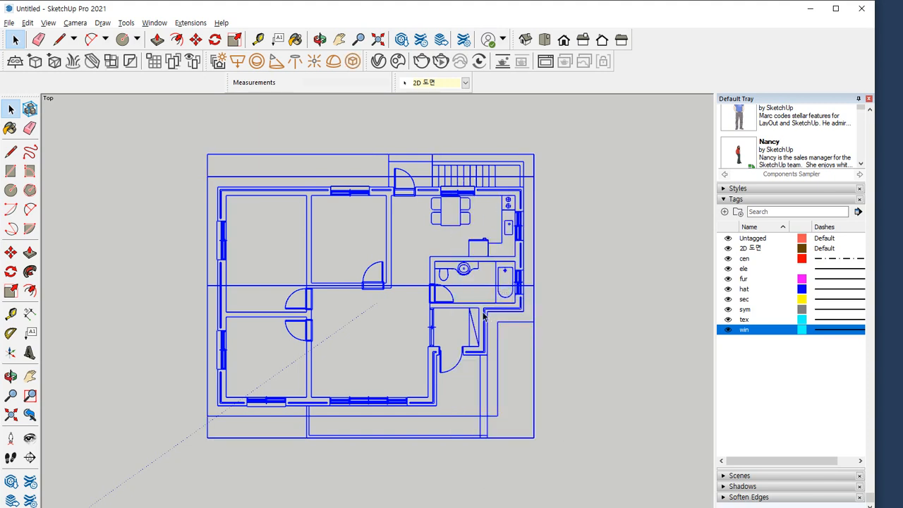
Reapply the 2D 도면 tag to the house plan group
left_click(465, 83)
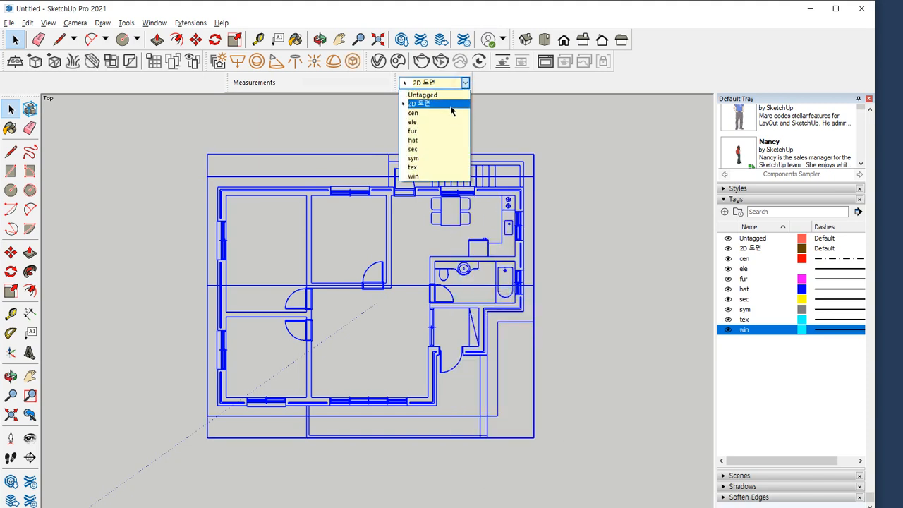
left_click(452, 105)
left_click(569, 168)
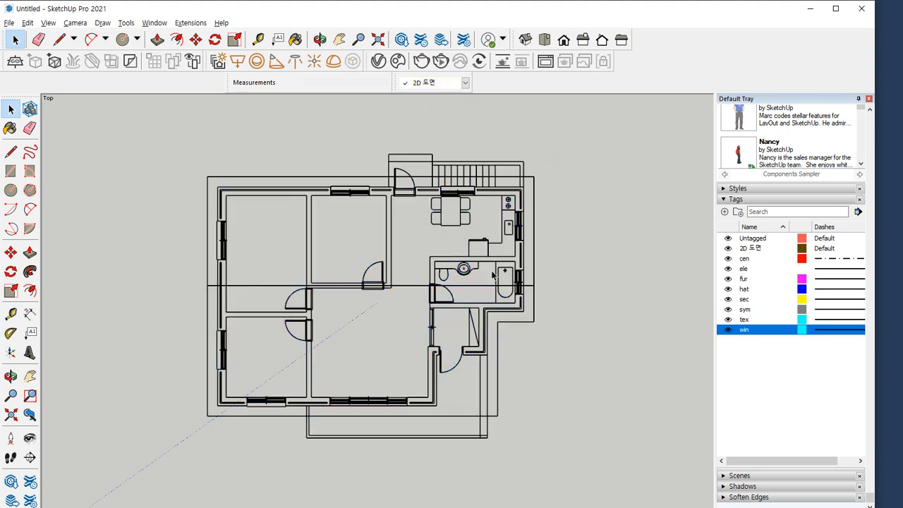
left_click(465, 219)
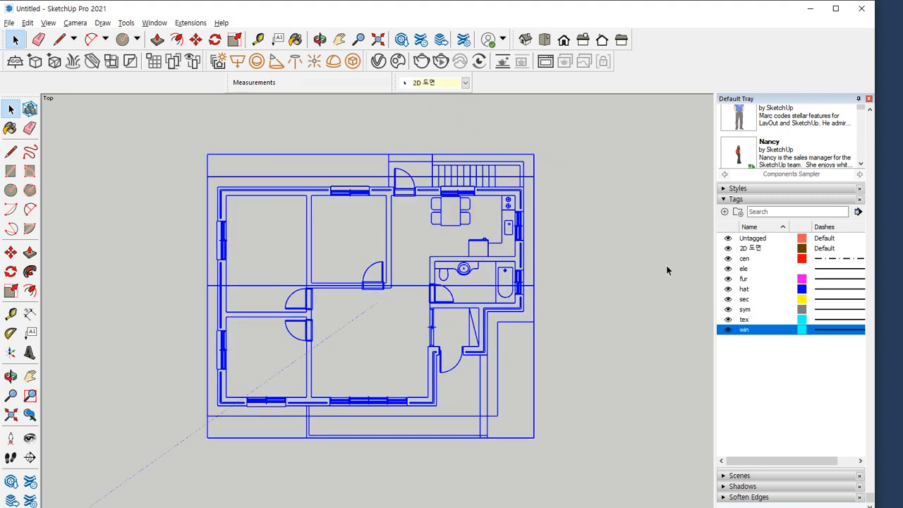
Toggle the fur tag's visibility off and on and try to hide the active 2D 도면 tag
left_click(727, 269)
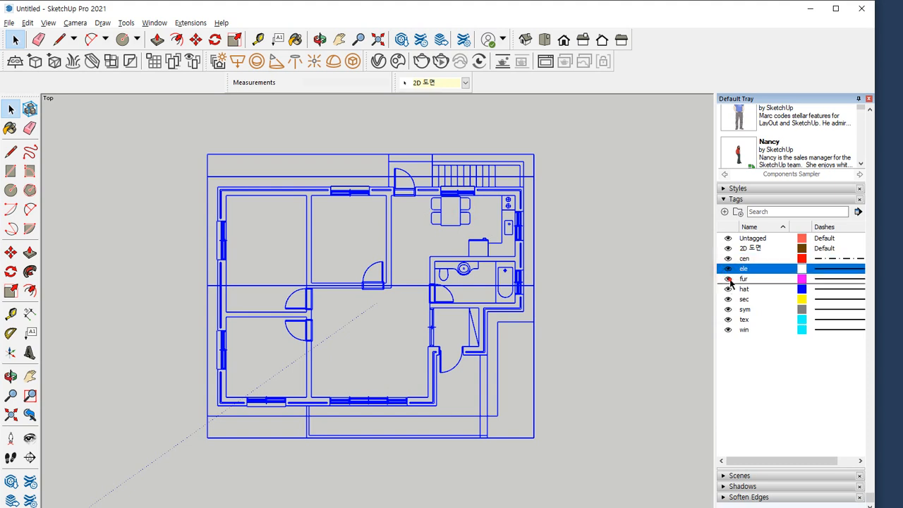
left_click(729, 279)
left_click(729, 289)
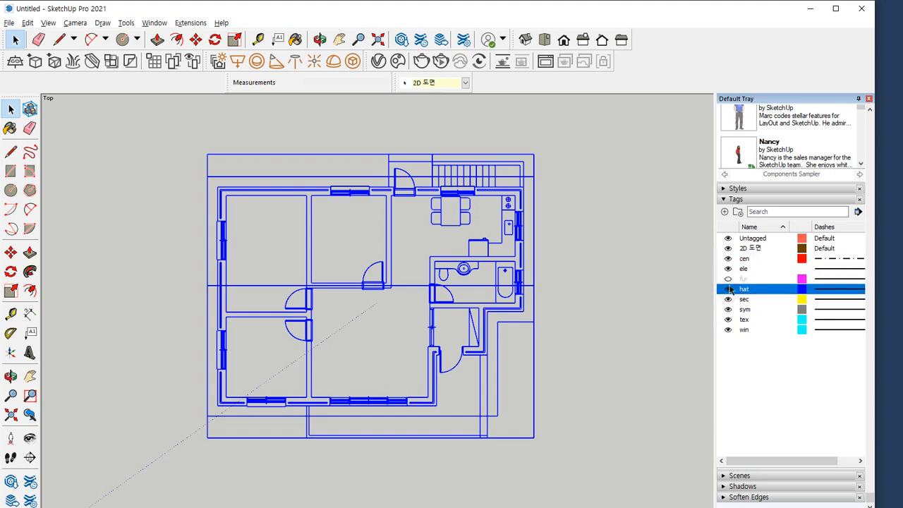
left_click(729, 279)
left_click(729, 249)
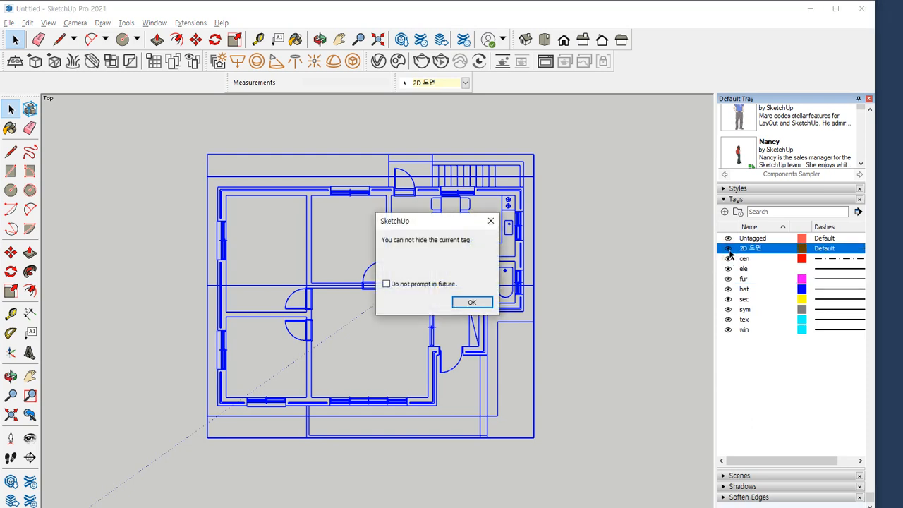
key("Return")
Switch the selected house plan group to Untagged and try again to hide the 2D 도면 tag
left_click(465, 82)
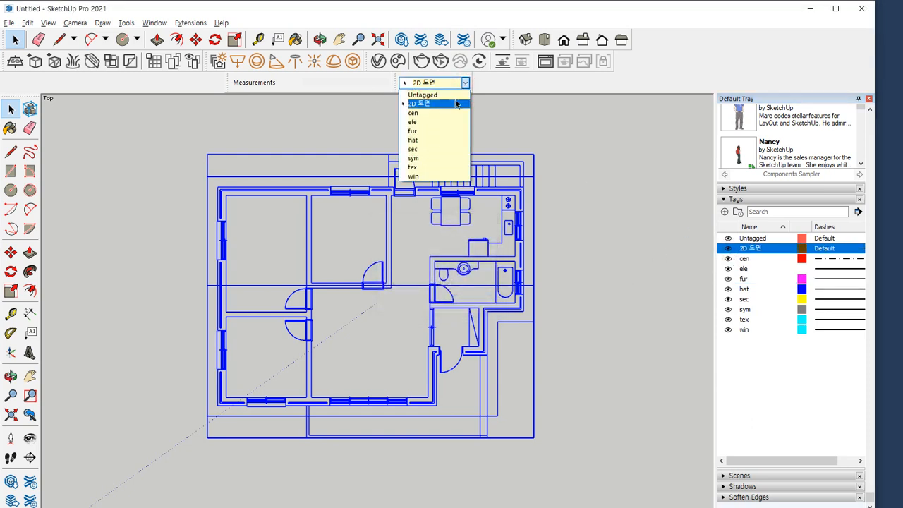
left_click(455, 96)
left_click(729, 249)
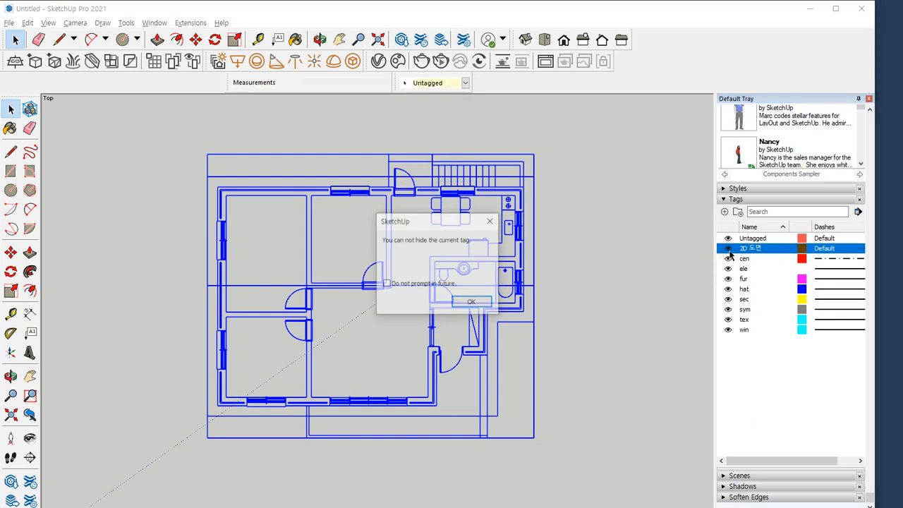
left_click(467, 302)
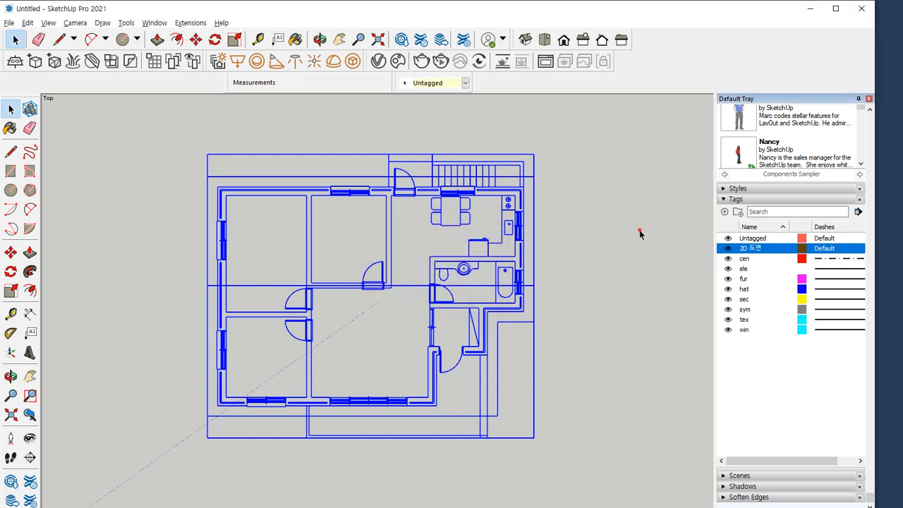
Clear the selection and make Untagged the active tag for new geometry
left_click(639, 232)
left_click(464, 83)
left_click(452, 97)
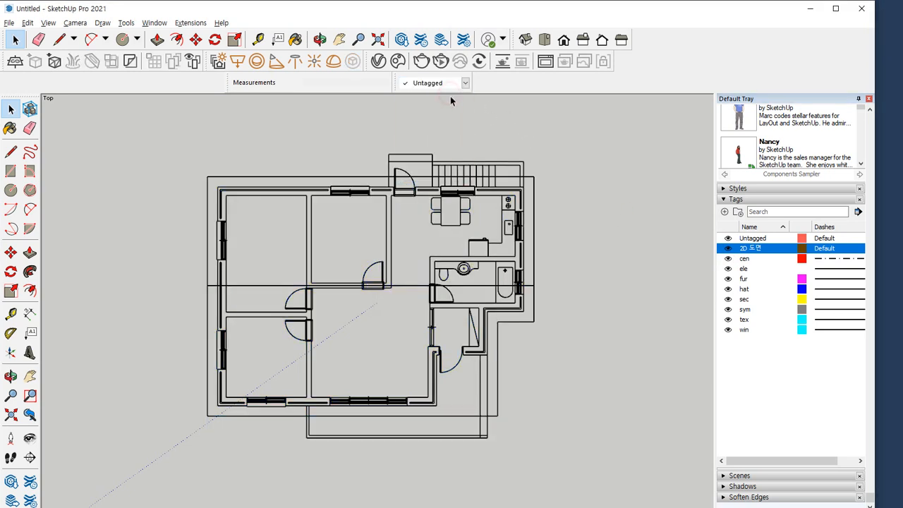
Assign the 2D 도면 tag to the house plan group and check it by hiding and reshowing that tag
left_click(534, 171)
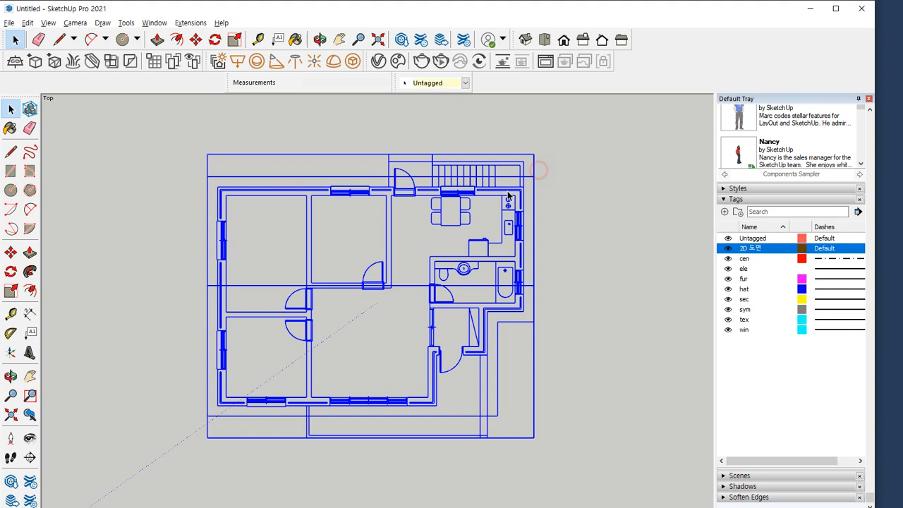
left_click(455, 84)
left_click(443, 104)
left_click(536, 134)
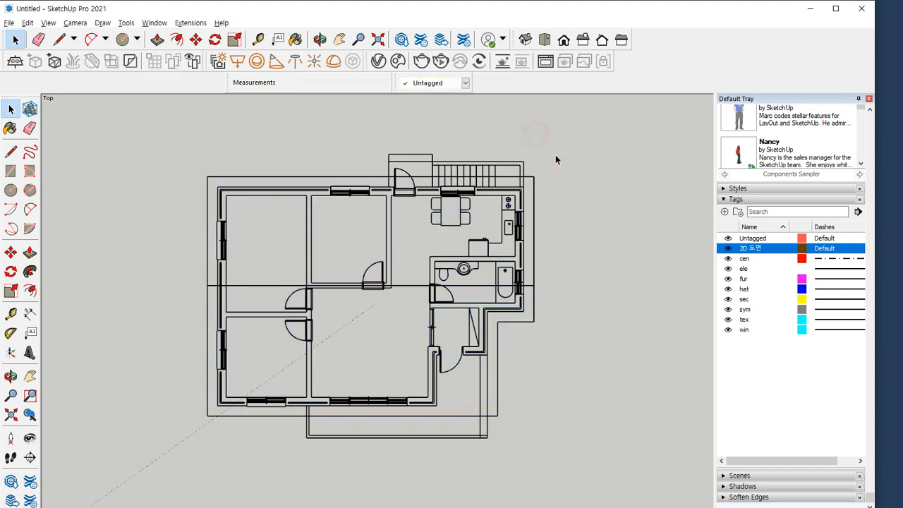
left_click(728, 249)
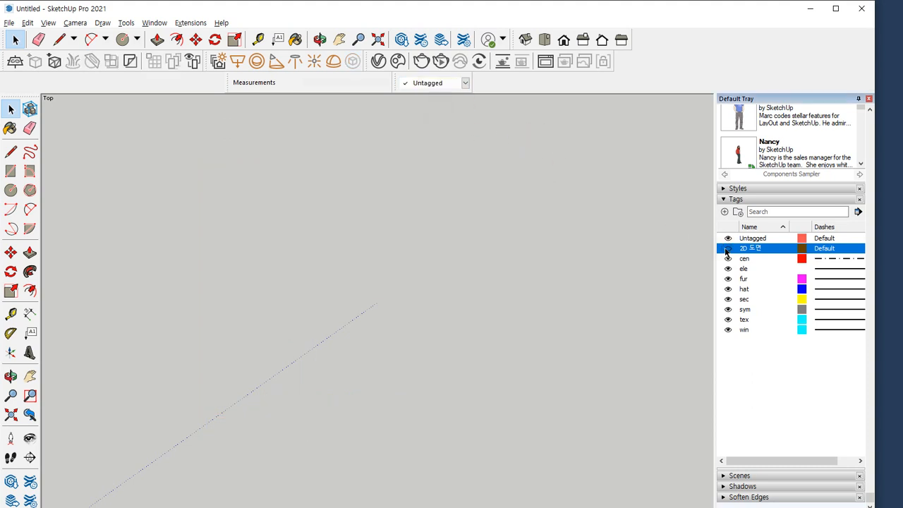
left_click(727, 248)
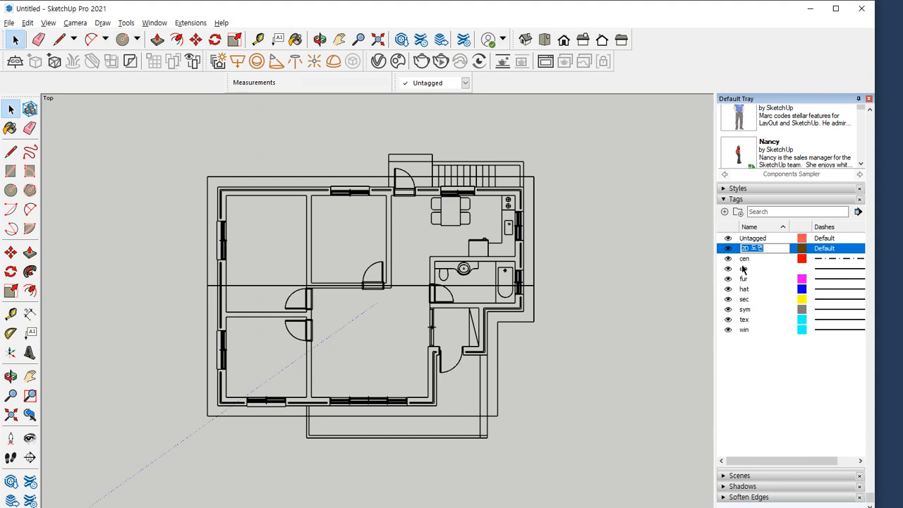
Delete the imported tags cen, ele, fur, hat, sec, sym, tex and win, choosing to delete their entities
left_click(745, 260)
left_click(746, 330, "shift")
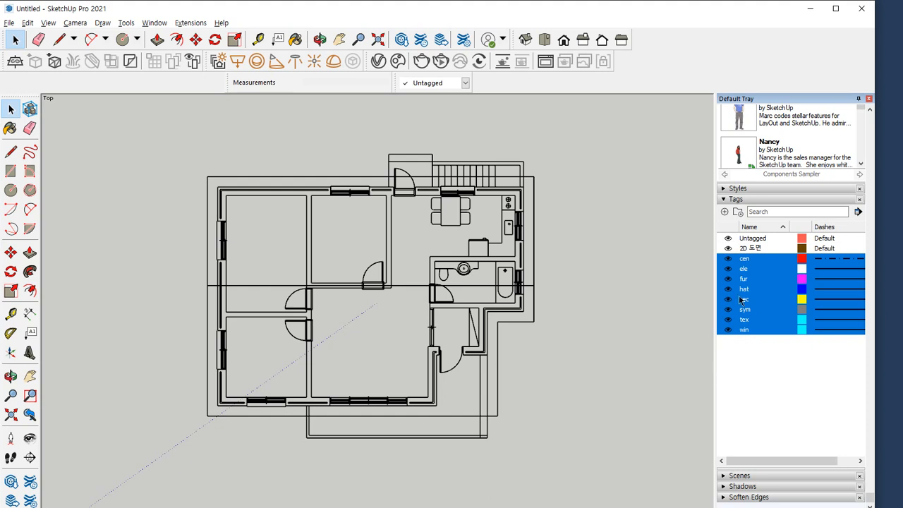
right_click(754, 263)
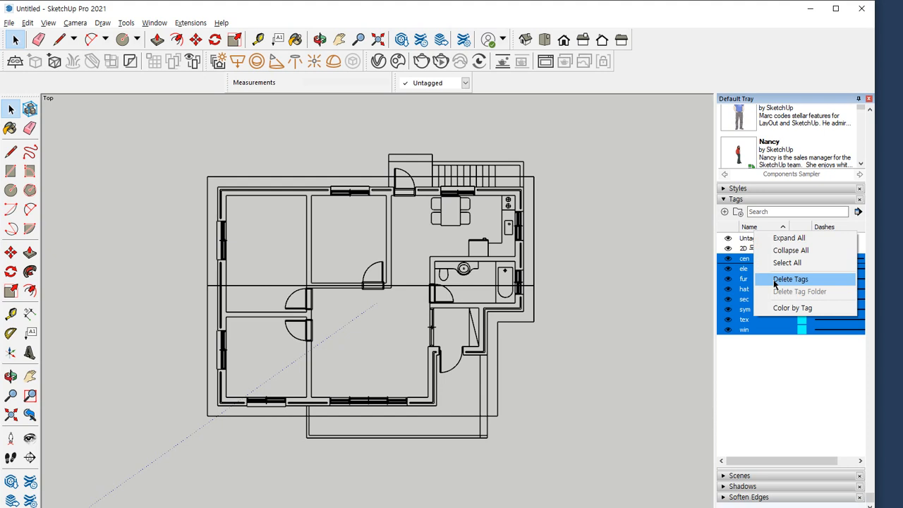
left_click(774, 280)
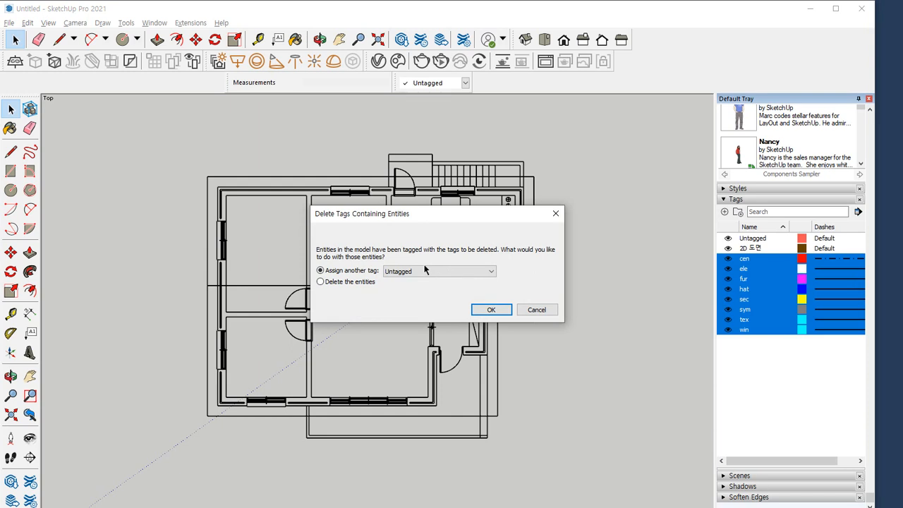
key("alt")
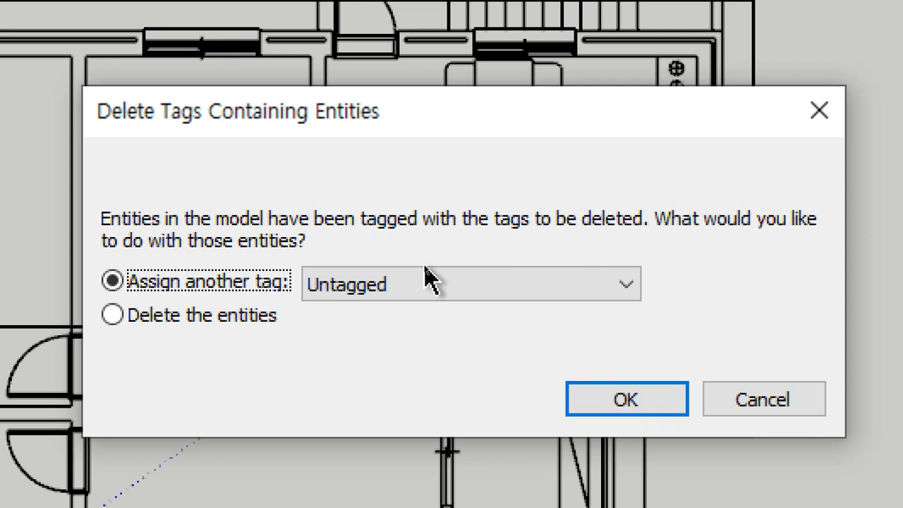
left_click(204, 317)
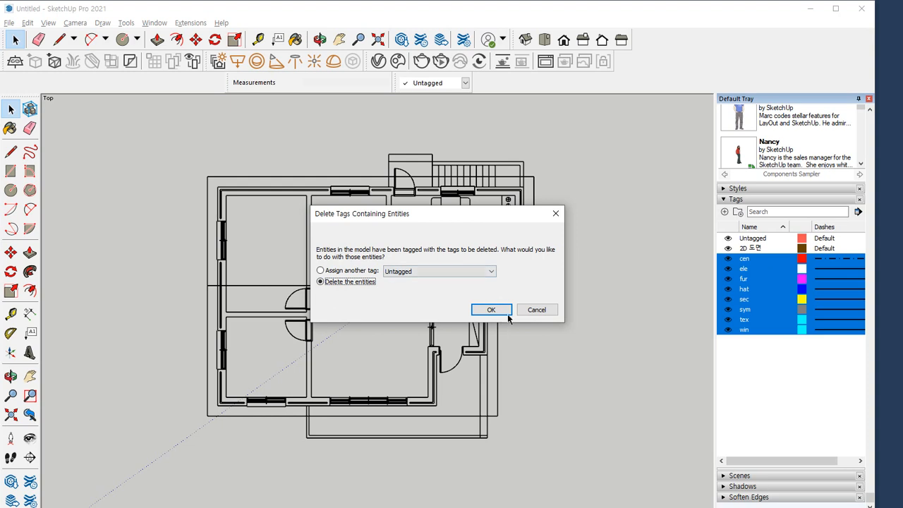
left_click(508, 314)
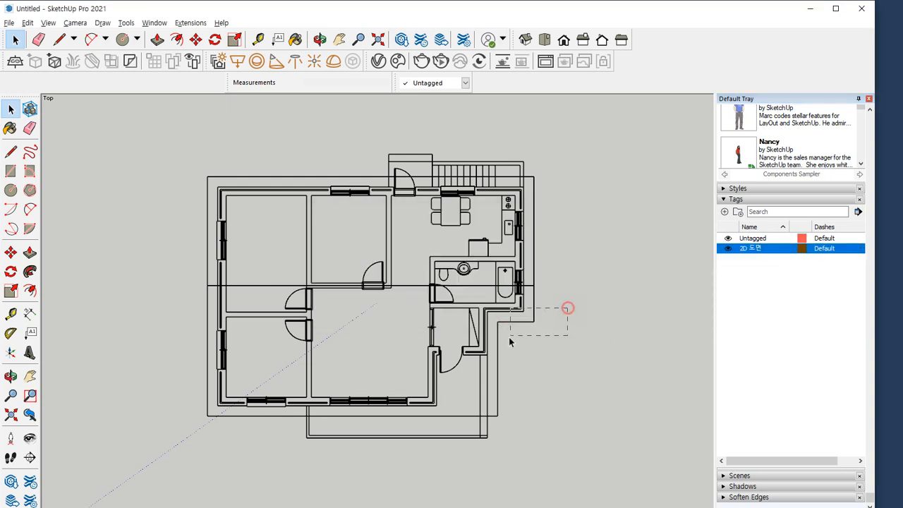
Lock the house plan group and check its selection by selecting everything in the model
left_click_drag(568, 309, 510, 336)
right_click(464, 191)
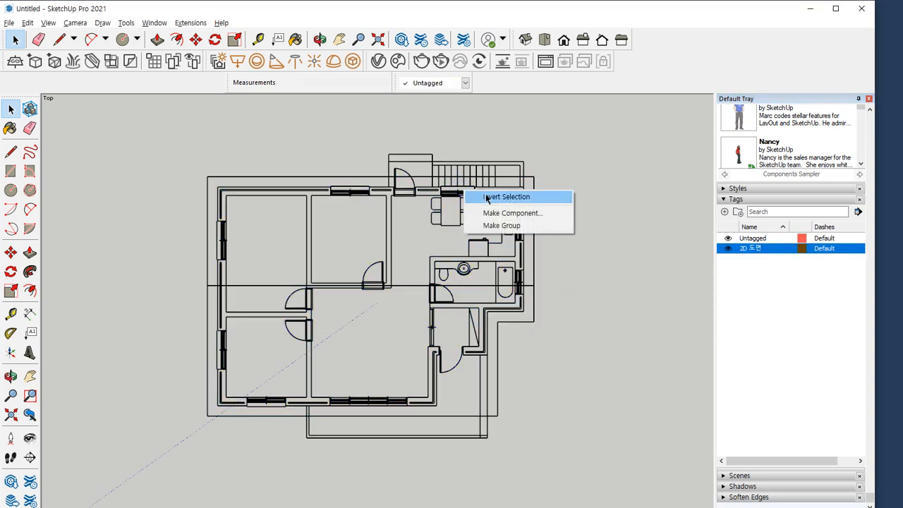
left_click(608, 202)
left_click(467, 200)
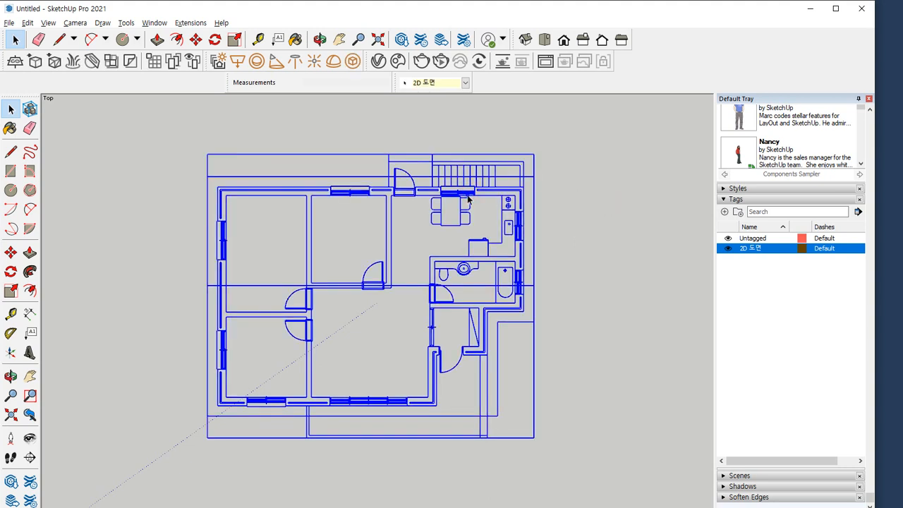
right_click(468, 199)
left_click(502, 238)
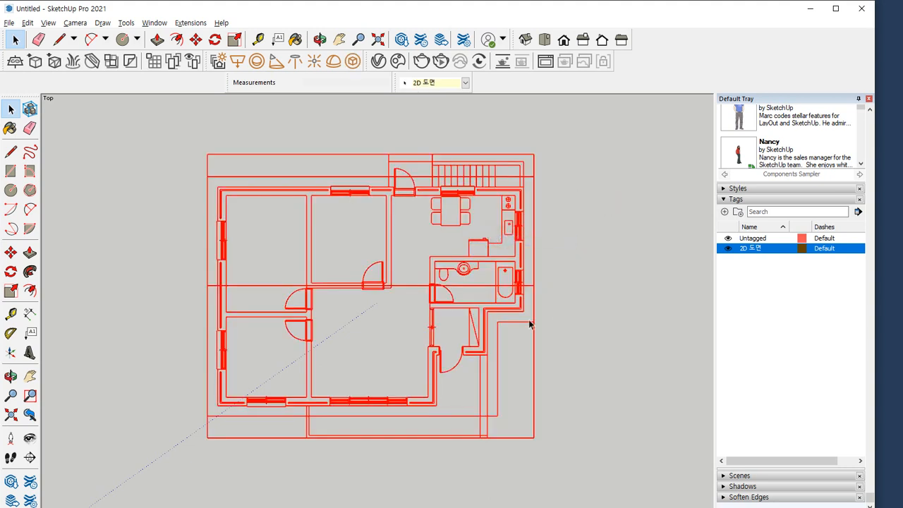
left_click(579, 367)
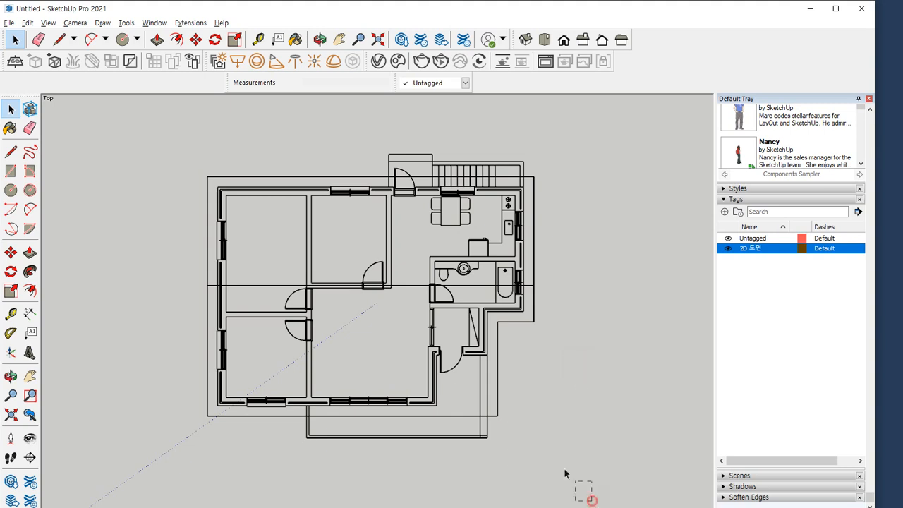
key("ctrl+a")
left_click(118, 150)
key("ctrl+a")
Add a new tag named 3D 벽체
left_click(752, 238)
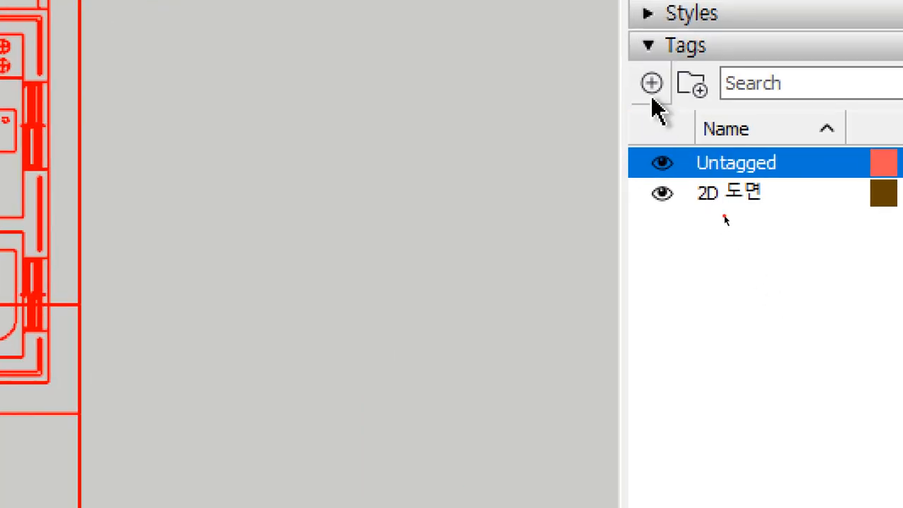
left_click(652, 97)
type("3d")
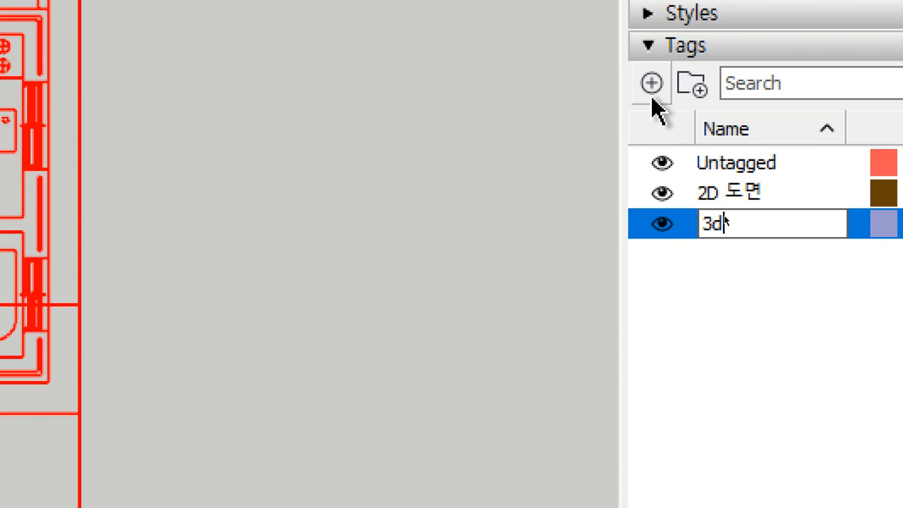
key("BackSpace")
type("D 벽")
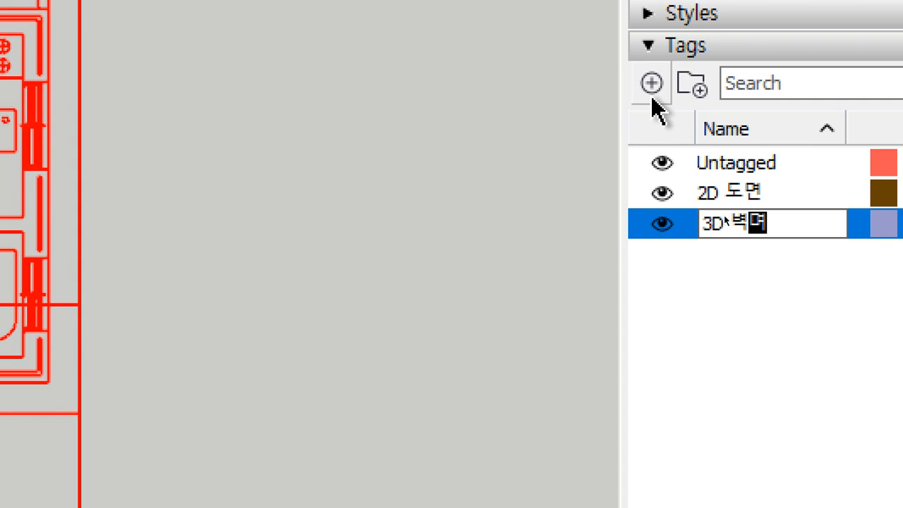
type("체")
key("Return")
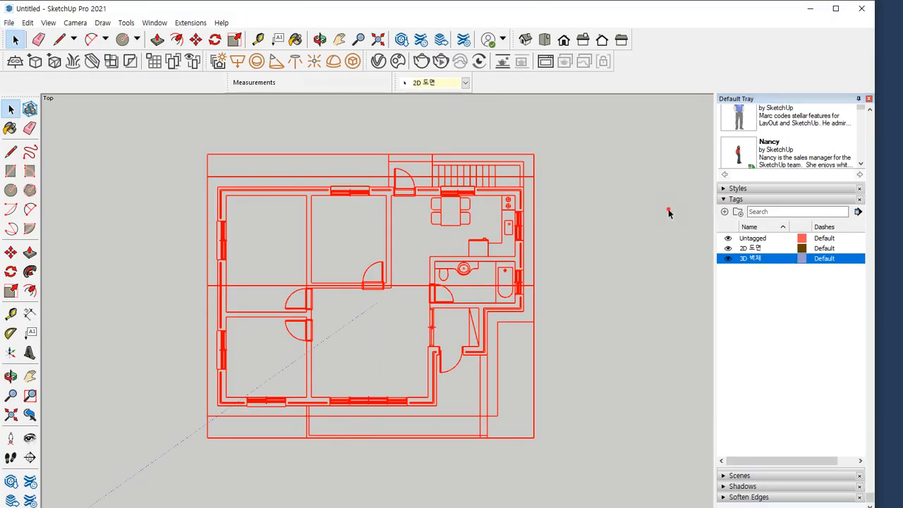
Clear the selection and make 3D 벽체 the active tag for new geometry
left_click_drag(609, 181, 381, 286)
left_click(573, 284)
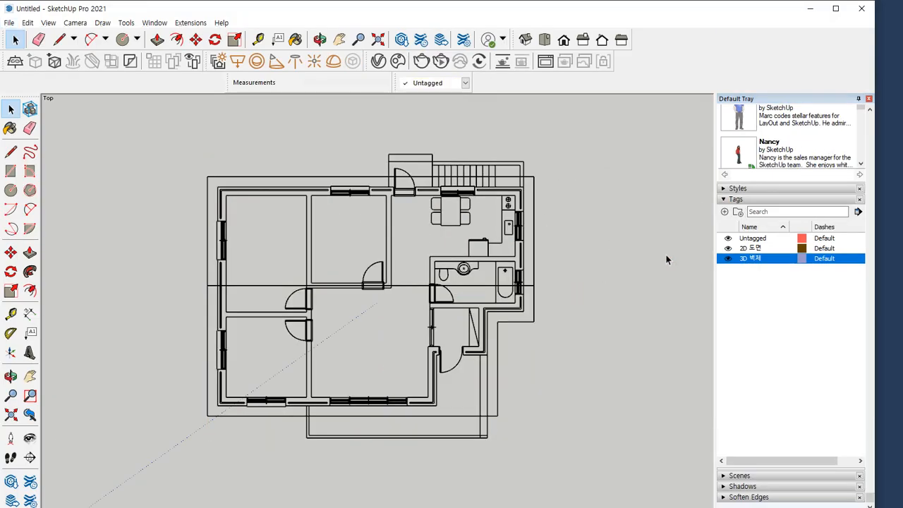
left_click(465, 83)
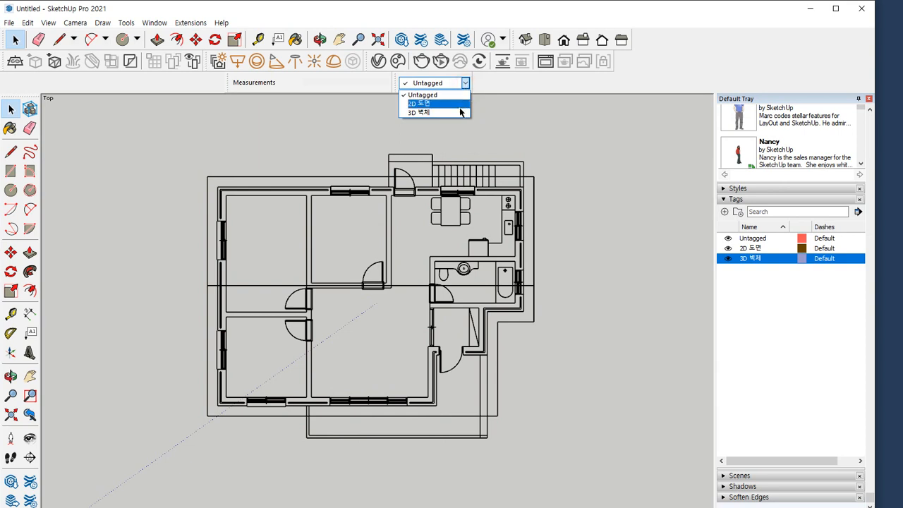
left_click(458, 115)
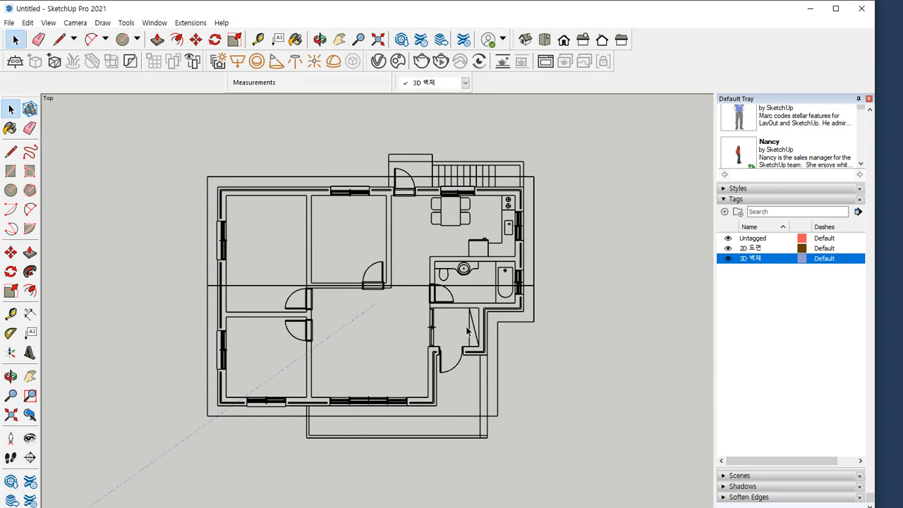
Draw a 300 by 3325 mm rectangle over the narrow vertical wall strip running down from the entrance along the terrace
scroll(507, 437, "up", 6)
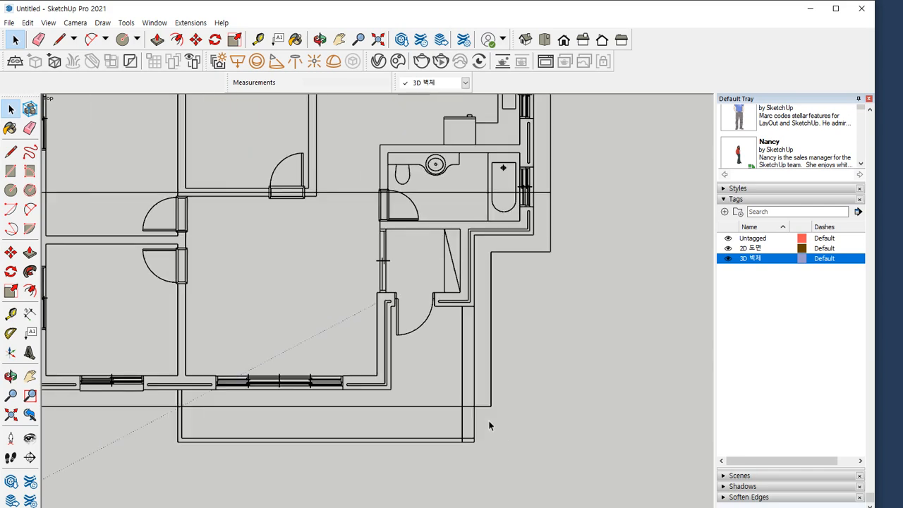
key("r")
left_click(478, 260)
scroll(457, 316, "down", 2)
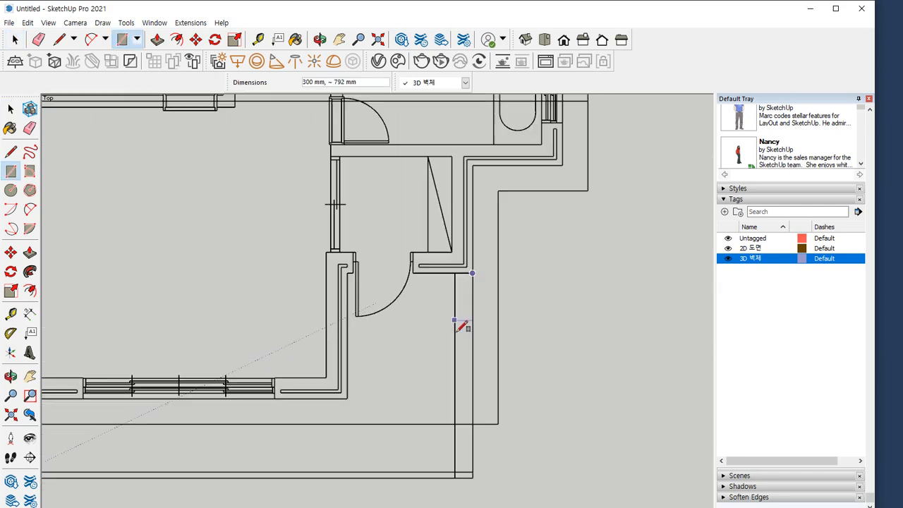
middle_click_drag(454, 409, 414, 233, "shift")
left_click(414, 295)
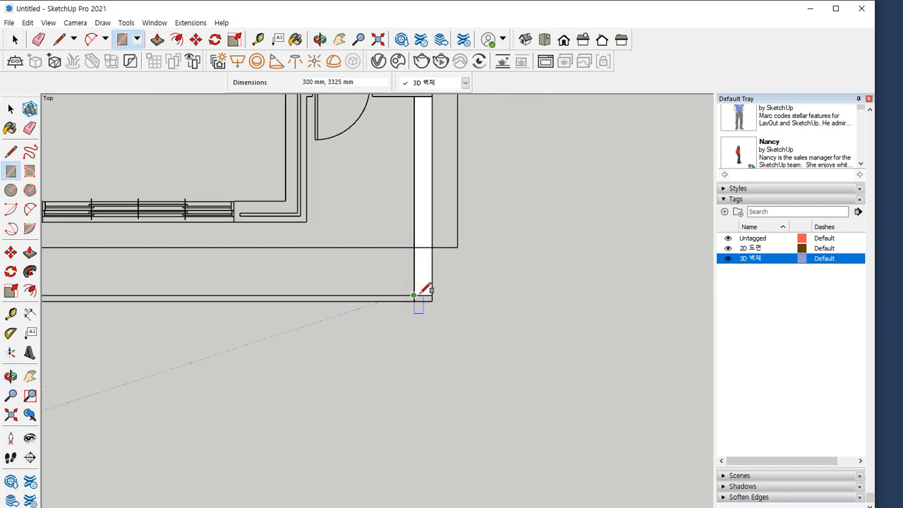
Draw a 3325 by 1800 mm rectangle over the entrance porch floor between the narrow strip and the house wall
left_click(414, 295)
middle_click_drag(363, 200, 365, 320, "shift")
scroll(317, 217, "up", 2)
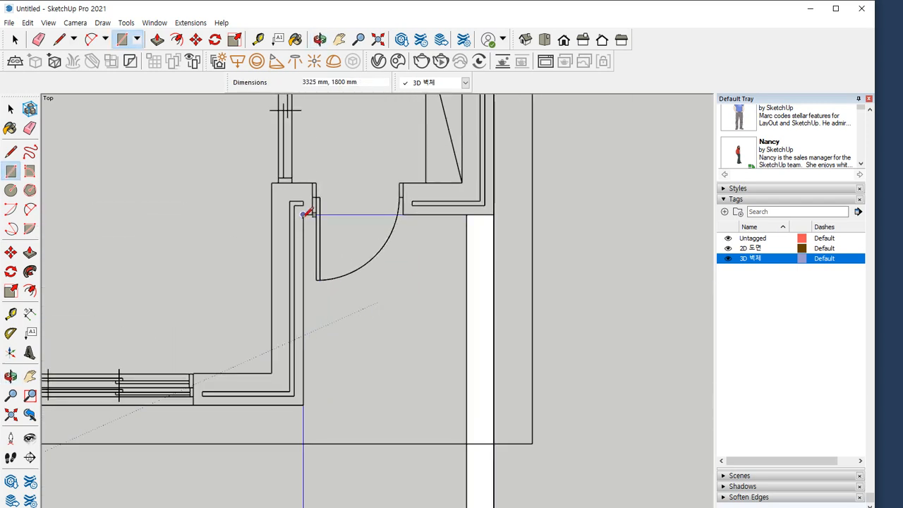
left_click(305, 215)
Draw rectangles over the front door opening and the entrance hall floor behind it
scroll(415, 213, "up", 2)
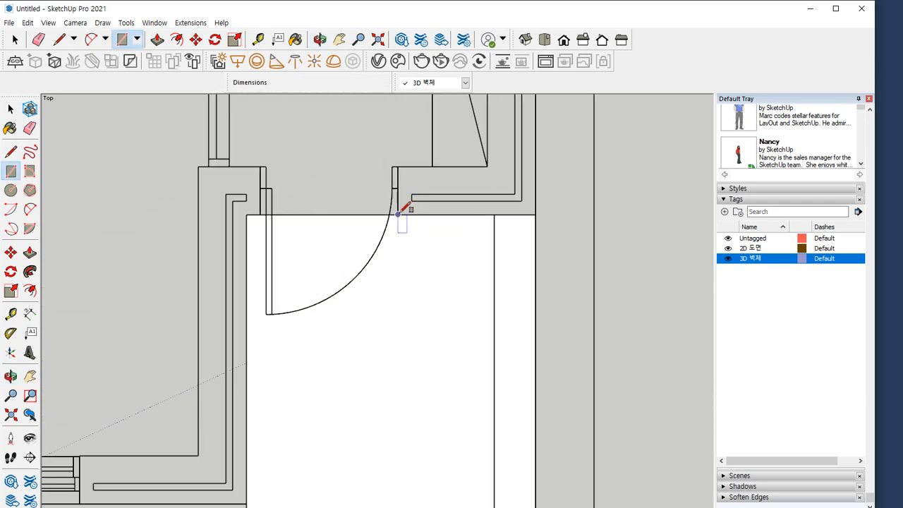
left_click(403, 209)
left_click(259, 167)
middle_click_drag(318, 165, 308, 339, "shift")
left_click(476, 341)
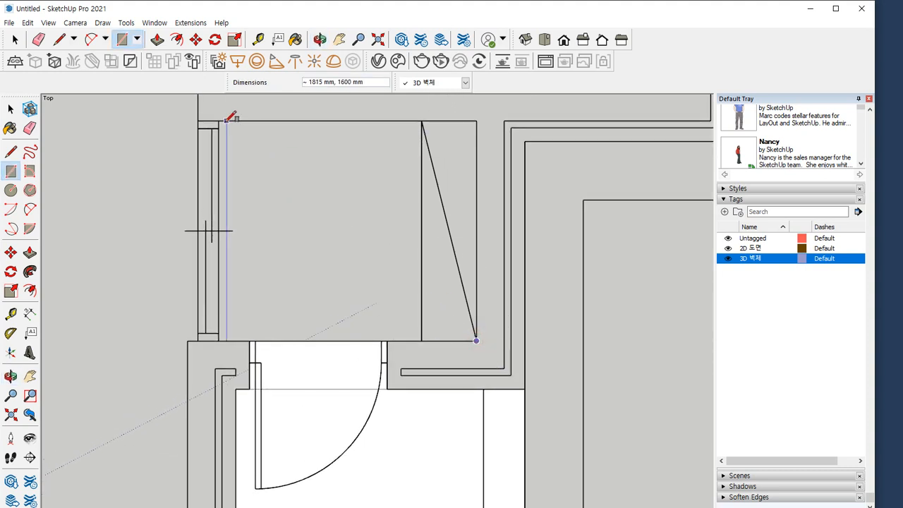
left_click(219, 122)
Erase the edges dividing the porch, door opening and entrance hall so they form one floor face
key("e")
left_click_drag(318, 316, 326, 395)
scroll(272, 353, "down", 4)
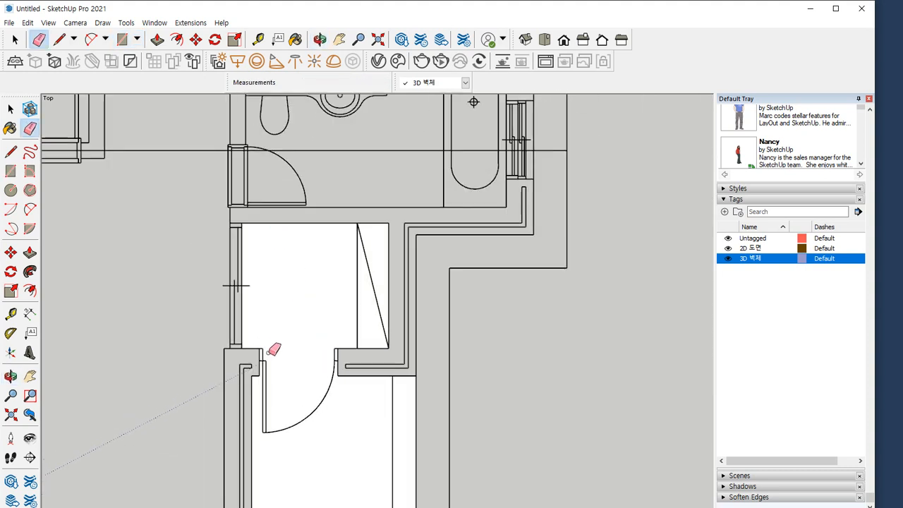
Draw a 5275 by 1225 mm rectangle over the terrace floor, from the porch's inner corner to the terrace's far end
middle_click_drag(264, 471, 405, 211, "shift")
scroll(405, 243, "up", 1)
key("r")
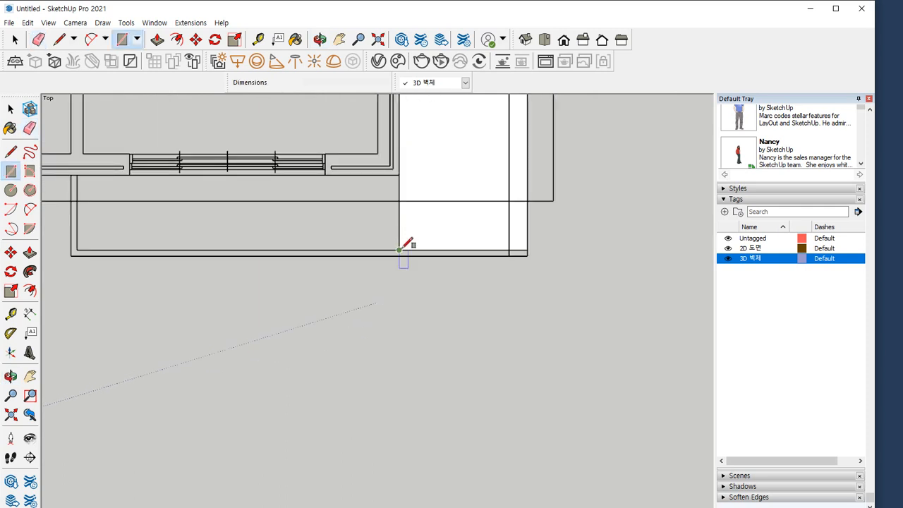
left_click(399, 250)
scroll(90, 170, "up", 1)
left_click(77, 175)
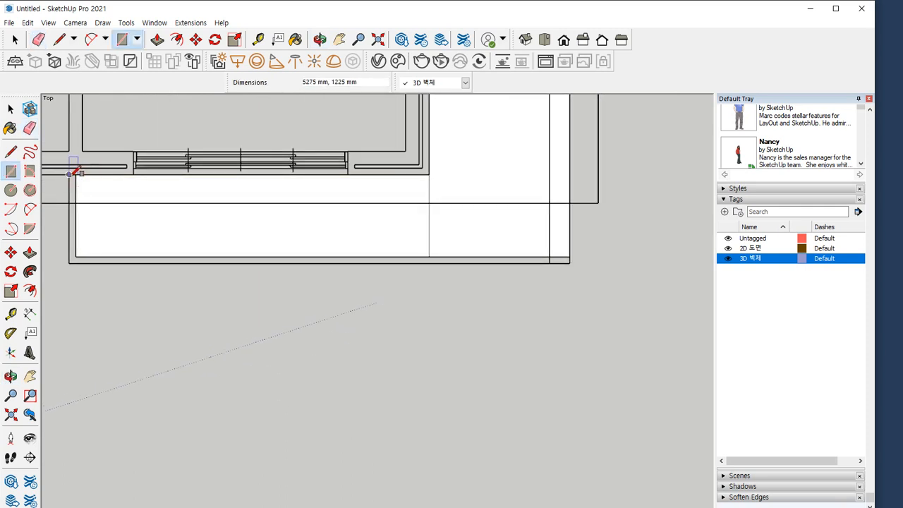
Draw a 7175 by 1325 mm rectangle to the terrace's outer outline and erase the edges dividing the terrace from the porch
left_click(68, 174)
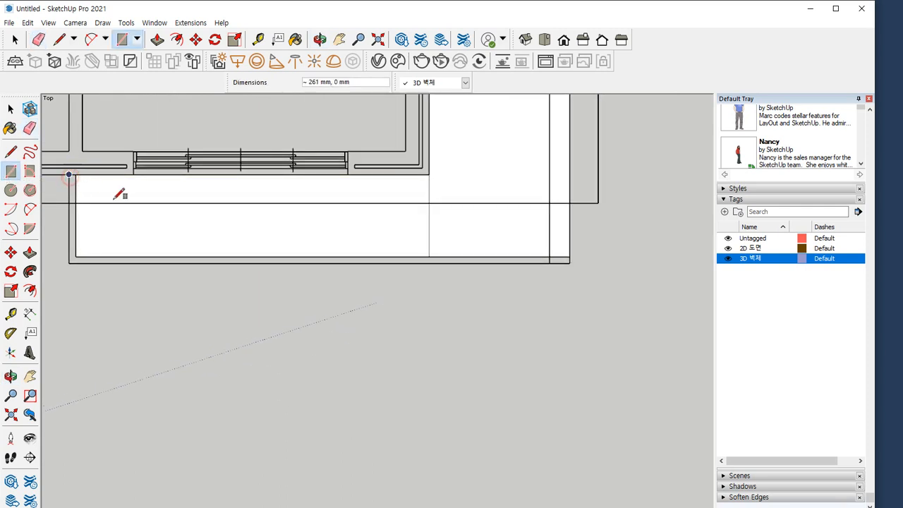
left_click(549, 258)
scroll(443, 241, "up", 1)
key("e")
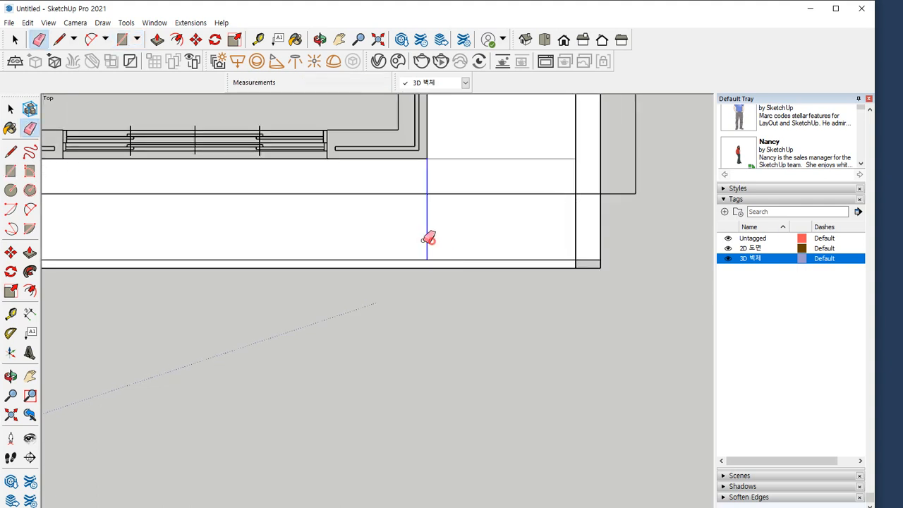
left_click(427, 237)
left_click(486, 159)
Draw a small rectangle over the outer corner where the narrow step strip meets the terrace edge strip
key("r")
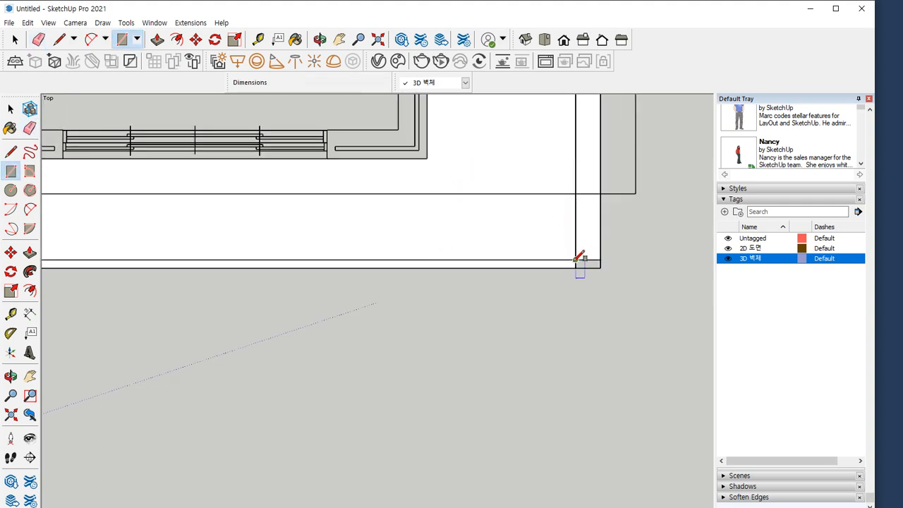
left_click(576, 259)
left_click(600, 268)
scroll(483, 236, "down", 4)
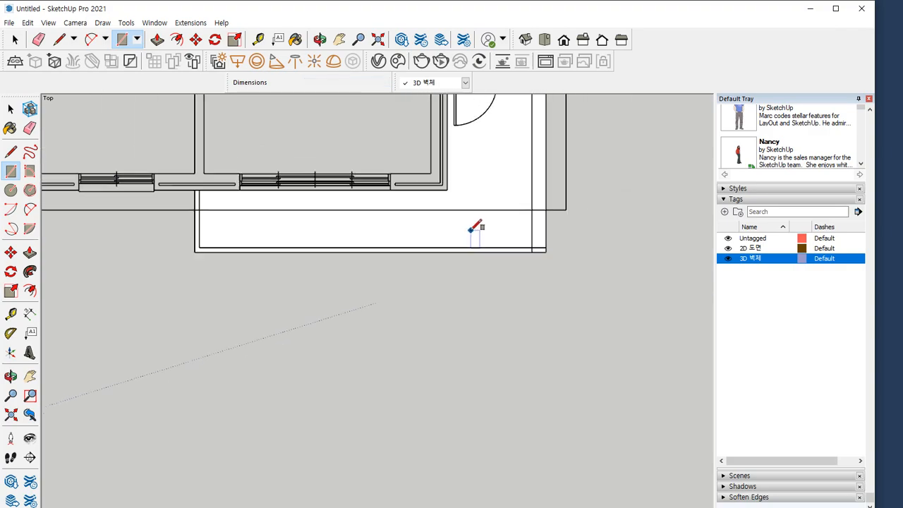
Check the traced floor faces in perspective by selecting the step strip and the terrace floor face
middle_click_drag(475, 327, 439, 290)
scroll(513, 330, "up", 3)
middle_click_drag(515, 332, 394, 261, "shift")
scroll(297, 375, "up", 1)
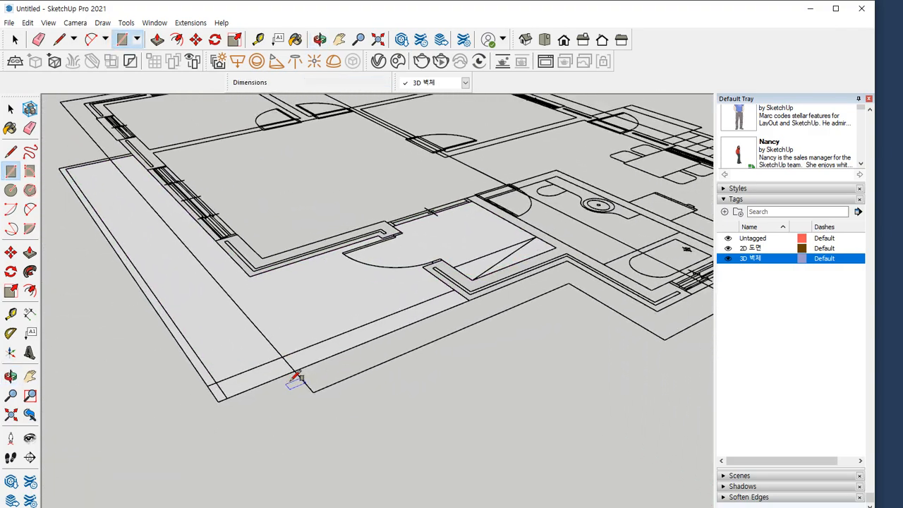
key("space")
left_click(307, 360)
left_click(300, 337)
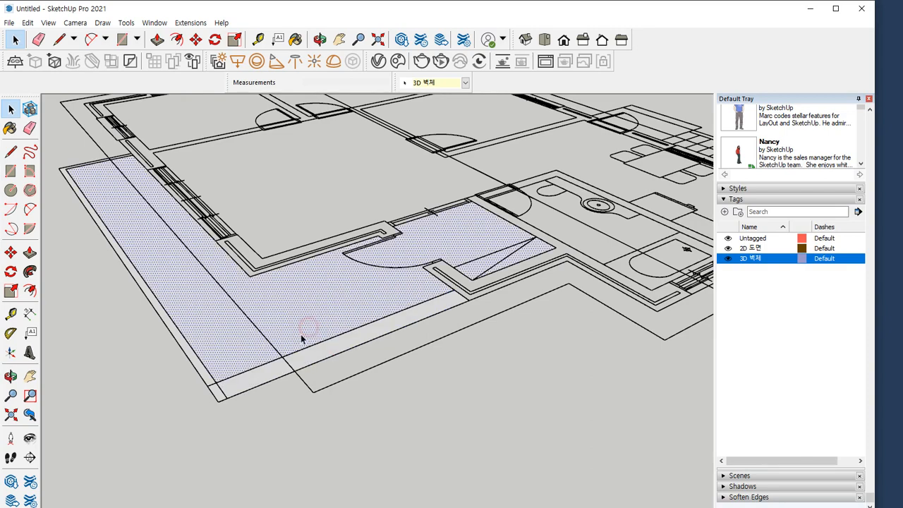
middle_click_drag(238, 346, 413, 395)
scroll(344, 372, "down", 2)
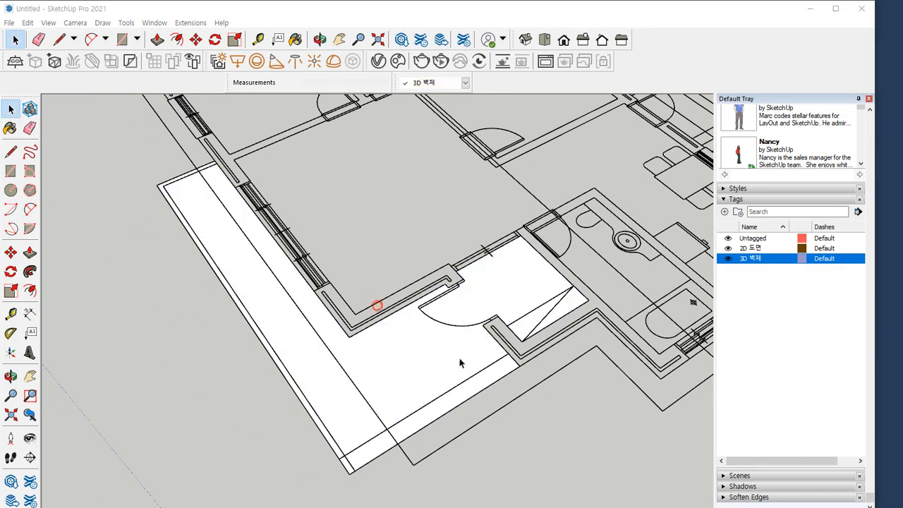
scroll(447, 438, "up", 2)
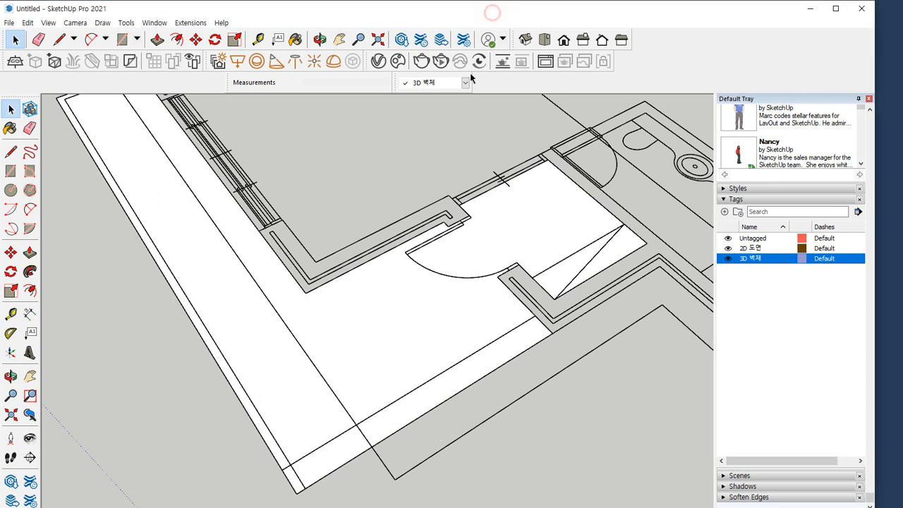
Push/Pull the narrow step strip beside the porch up 150 mm
key("p")
left_click(419, 407)
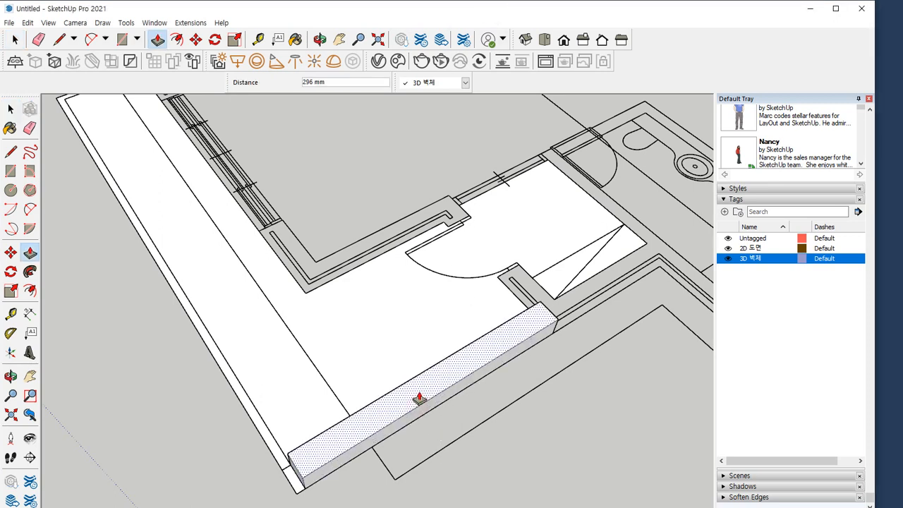
type("150")
key("Return")
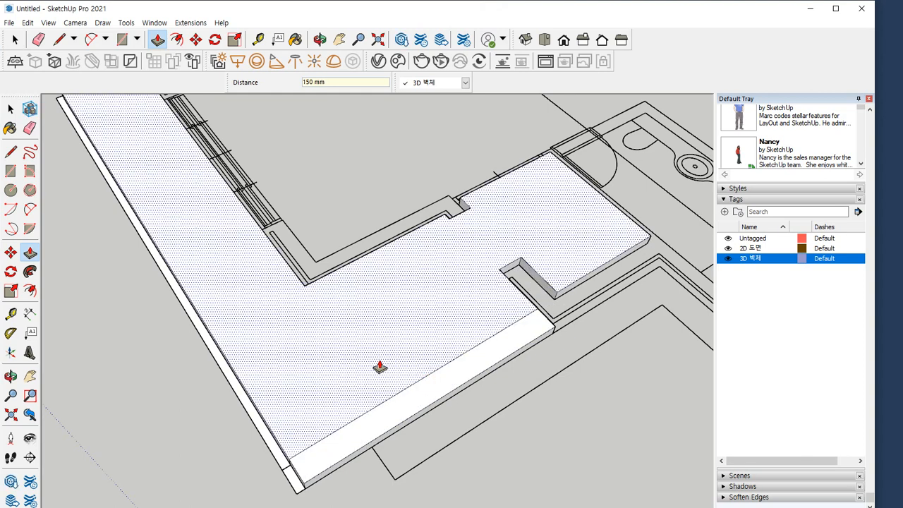
Raise the terrace and entrance floor face a further 150 mm above the step strip
left_click(379, 366)
type("150")
key("Return")
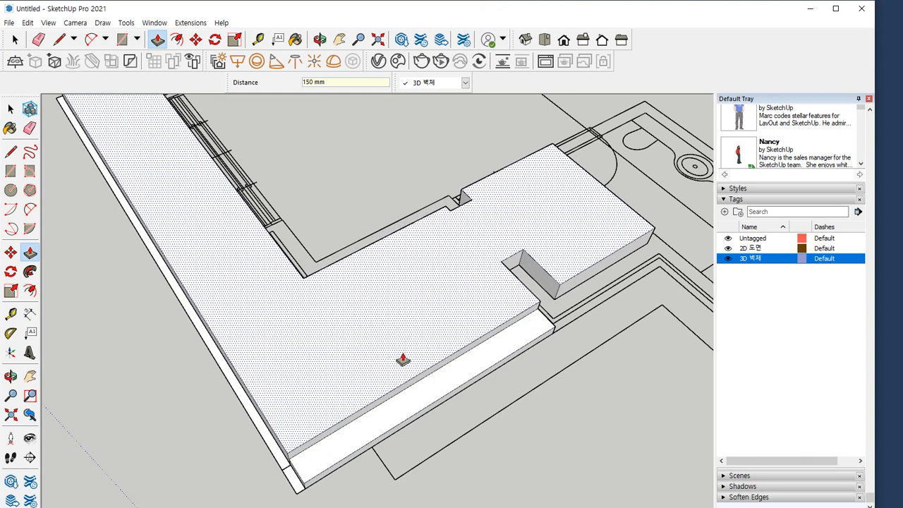
Raise the terrace's thin outer edge strip 300 mm plus another 150 mm, and pull up its end corner piece
middle_click_drag(262, 428, 301, 342)
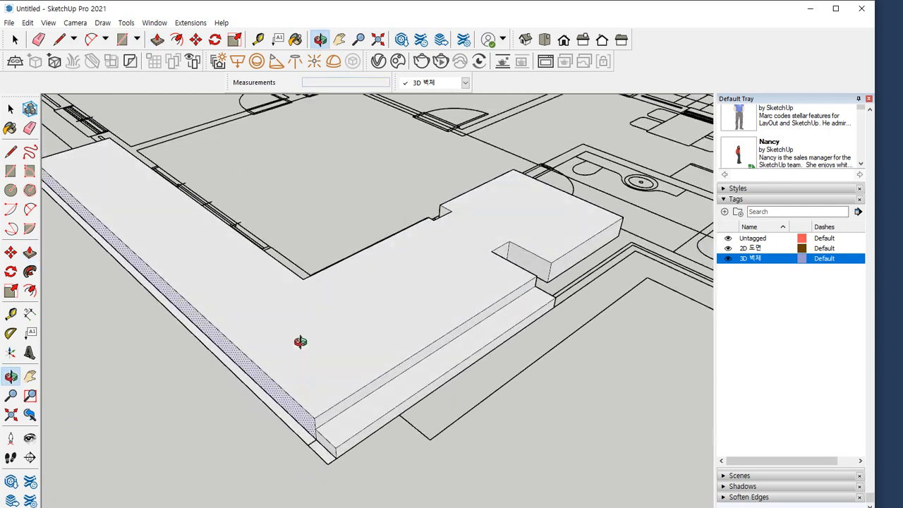
left_click(278, 412)
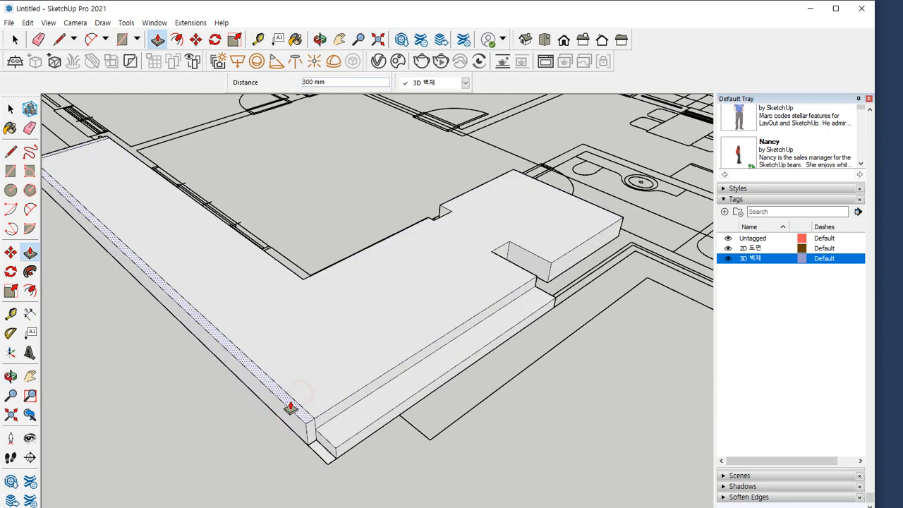
type("150")
key("Return")
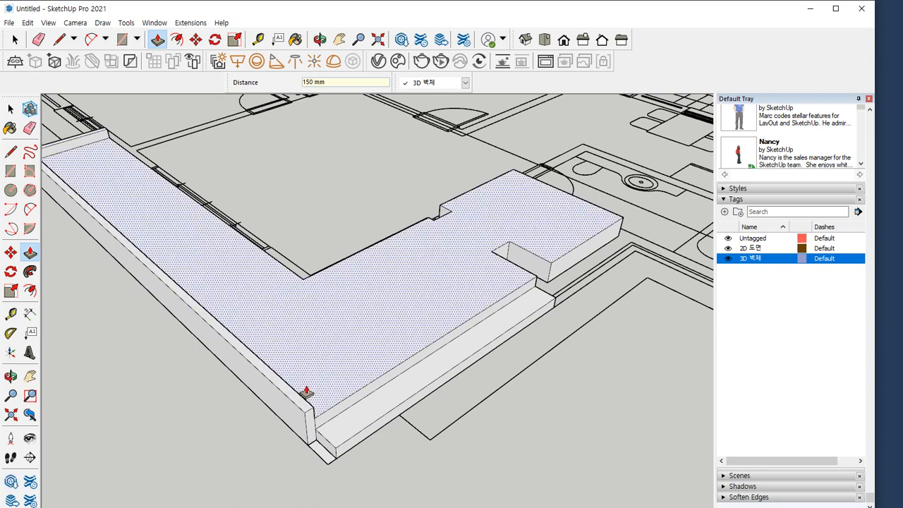
left_click(321, 458)
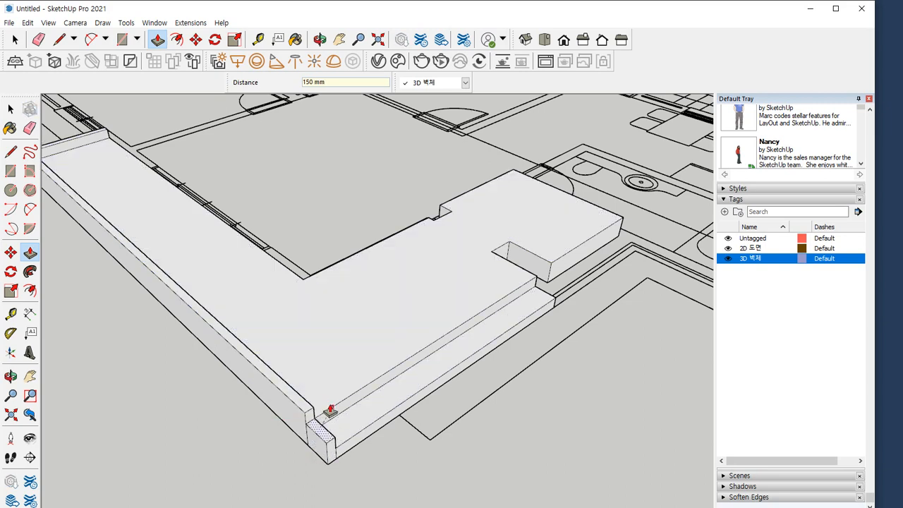
Erase the dividing edges around the raised corner piece at the end of the terrace kerb
mouse_move(331, 409)
middle_mouse_down()
mouse_move(213, 355)
mouse_move(207, 332)
mouse_move(232, 349)
mouse_move(417, 343)
mouse_move(438, 430)
mouse_move(484, 326)
mouse_move(139, 431)
middle_mouse_up()
key("e")
left_click(132, 438)
middle_click_drag(165, 405, 131, 371)
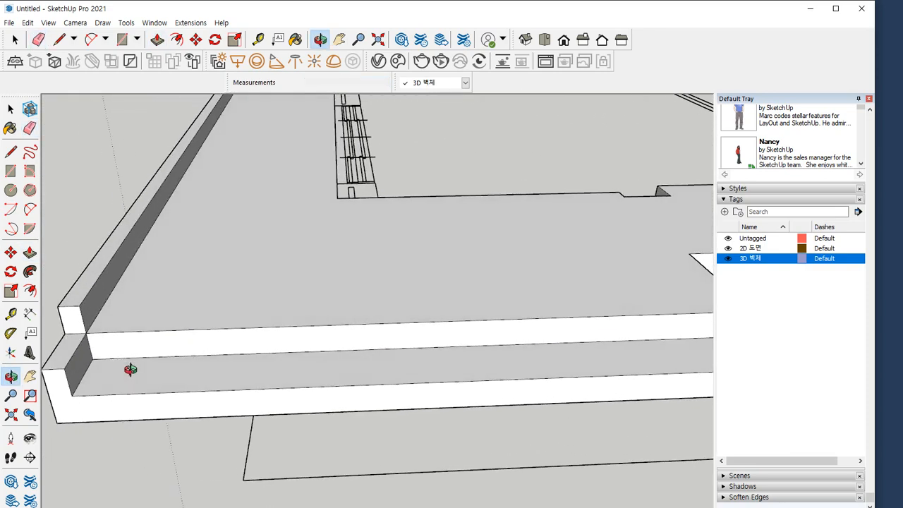
middle_click_drag(107, 339, 170, 307, "shift")
scroll(117, 300, "up", 2)
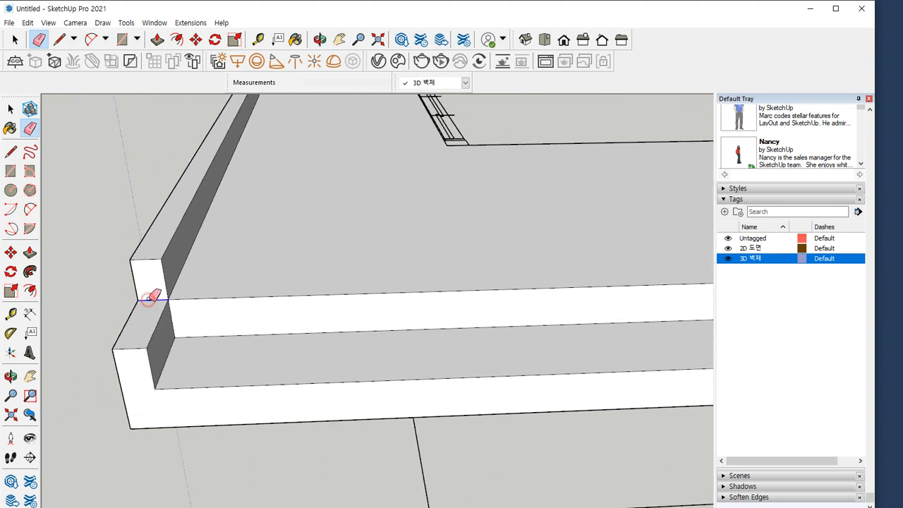
left_click(153, 297)
Draw lines between the kerb's upper and lower corners to form a sloped kerb end, and erase the leftover edges
key("l")
left_click(162, 259)
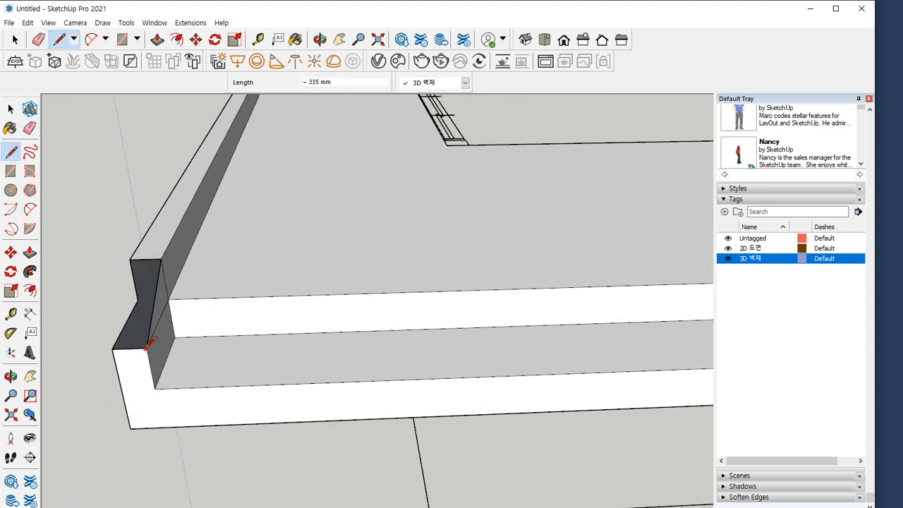
left_click(129, 259)
left_click(114, 346)
key("e")
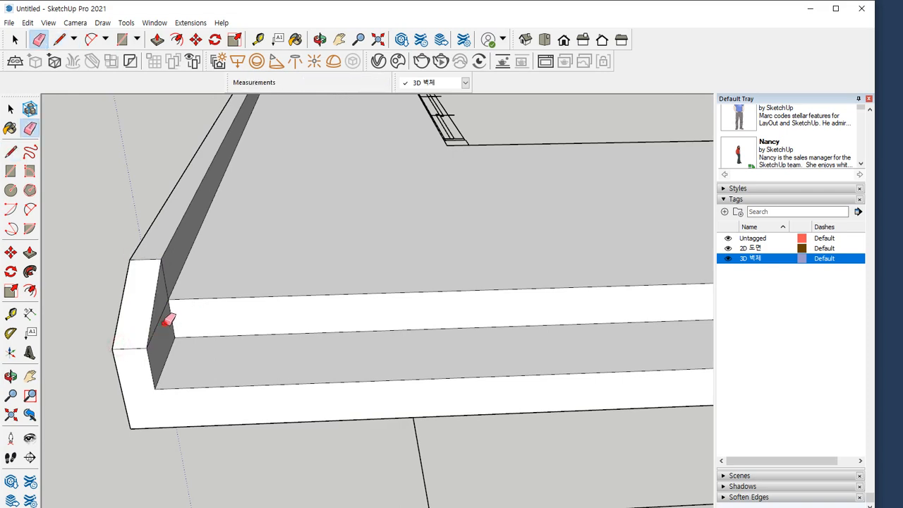
mouse_move(146, 298)
middle_mouse_down()
mouse_move(557, 298)
mouse_move(437, 459)
mouse_move(411, 431)
mouse_move(517, 343)
mouse_move(388, 351)
middle_mouse_up()
scroll(328, 339, "down", 3)
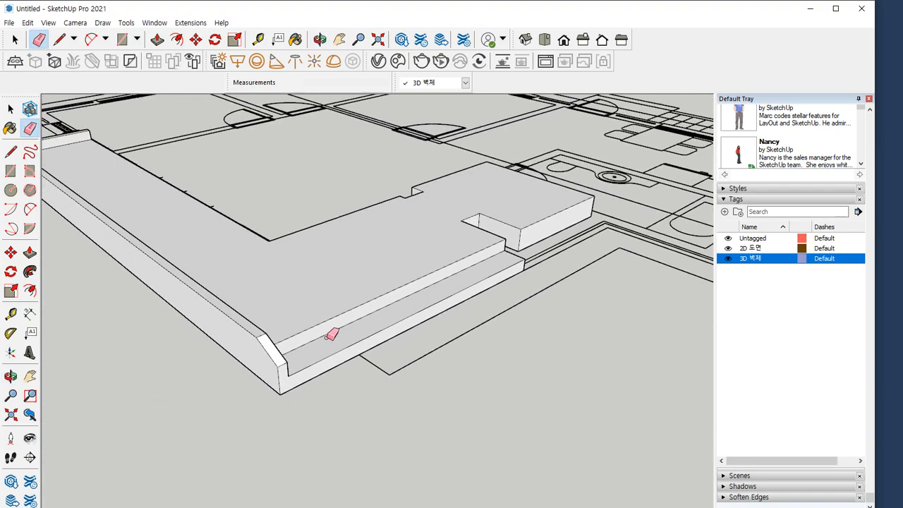
mouse_move(332, 335)
middle_mouse_down()
mouse_move(297, 417)
mouse_move(215, 383)
mouse_move(158, 426)
mouse_move(310, 407)
middle_mouse_up()
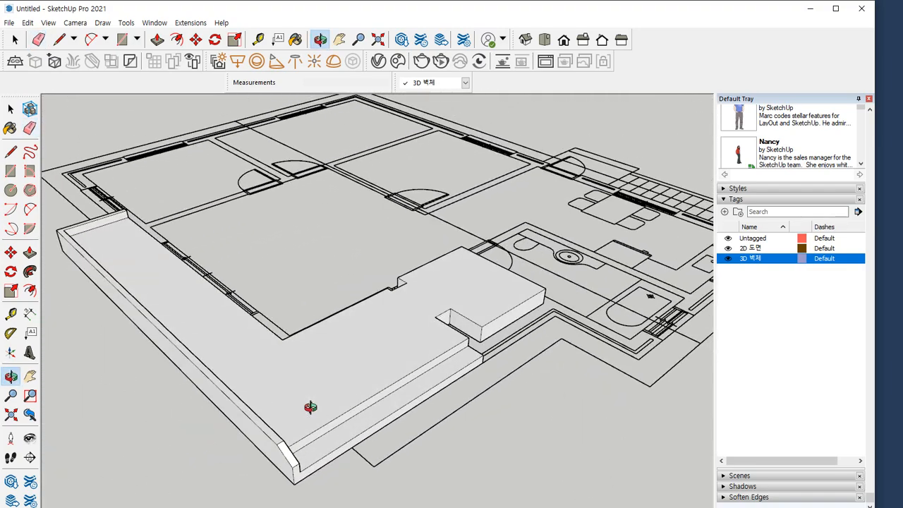
Draw a 450 by 350 mm rectangle over the end of the wall beside the front door
key("space")
scroll(261, 264, "down", 3)
mouse_move(261, 264)
middle_mouse_down()
mouse_move(281, 332)
mouse_move(359, 425)
middle_mouse_up()
scroll(282, 332, "up", 5)
scroll(377, 393, "down", 3)
middle_click_drag(346, 396, 522, 365, "shift")
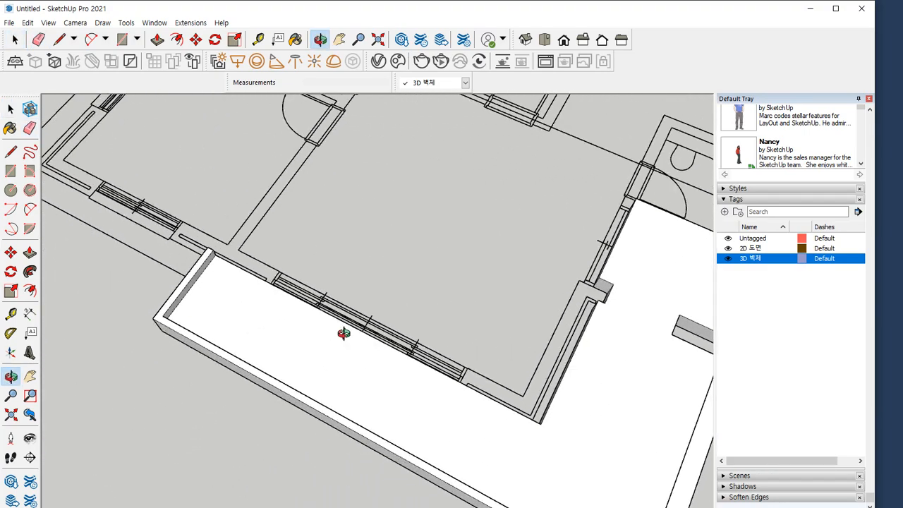
middle_click_drag(343, 334, 451, 330)
middle_click_drag(233, 303, 282, 160)
scroll(281, 161, "up", 4)
scroll(225, 245, "up", 5)
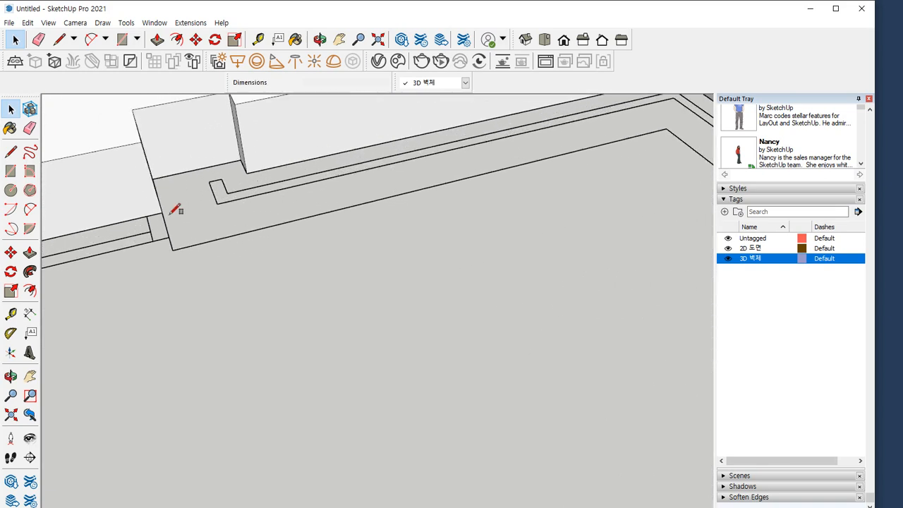
key("r")
middle_click_drag(175, 210, 210, 141)
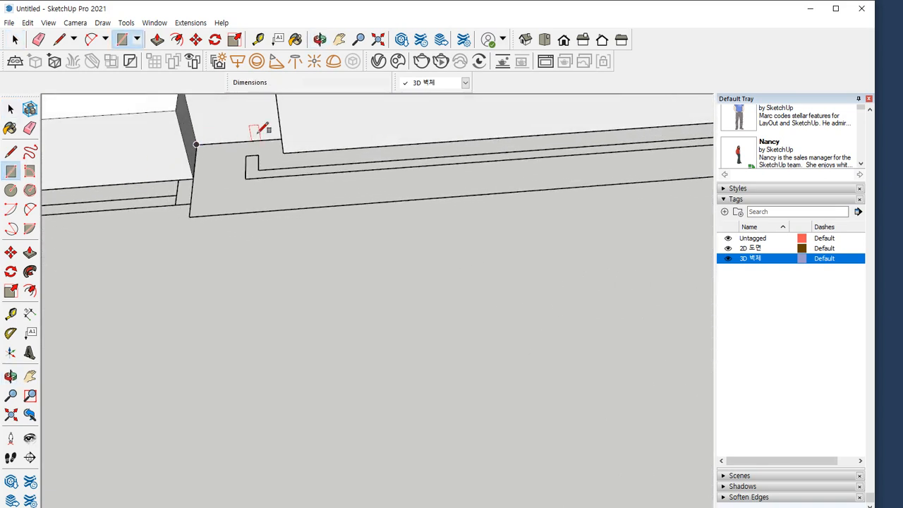
middle_click_drag(261, 128, 295, 130)
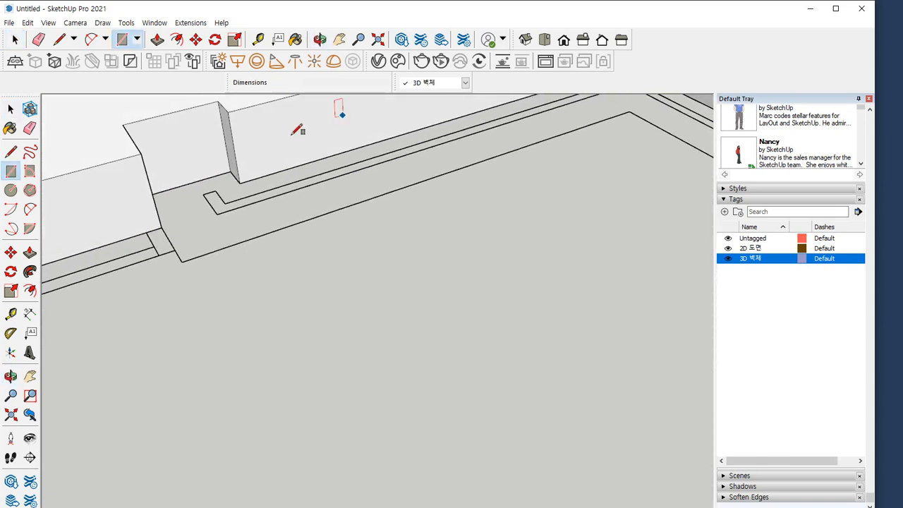
left_click(184, 260)
Draw a 2100 by 350 mm rectangle along the adjoining wall to its outer corner and erase the edge between both rectangles
left_click(277, 230)
middle_click_drag(418, 148, 244, 328, "shift")
left_click(489, 213)
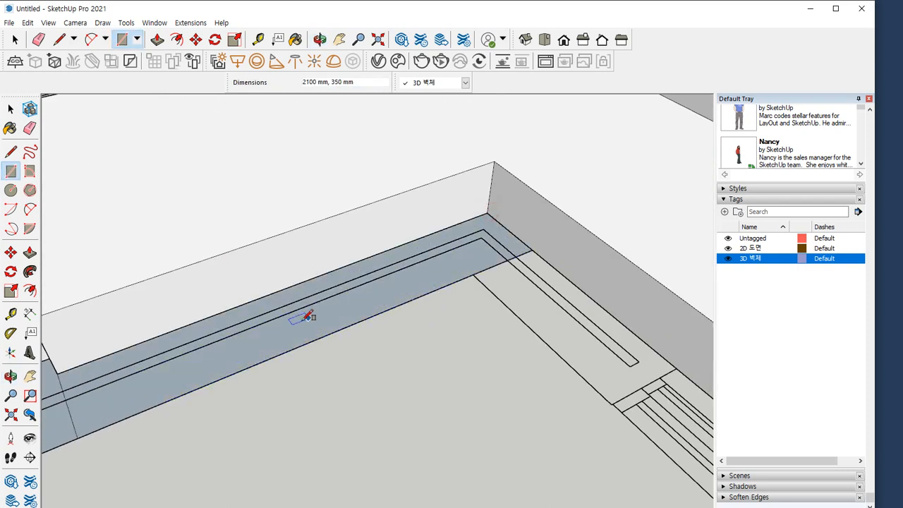
middle_click_drag(309, 317, 593, 212, "shift")
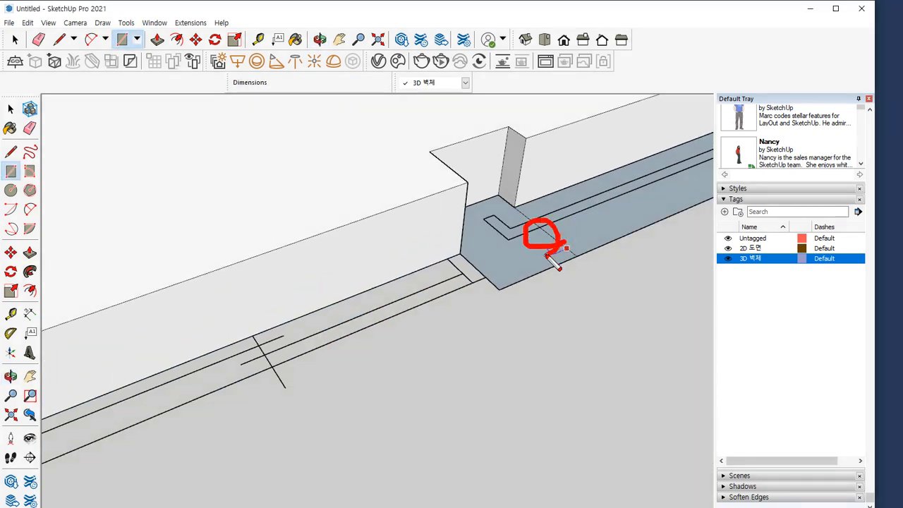
key("e")
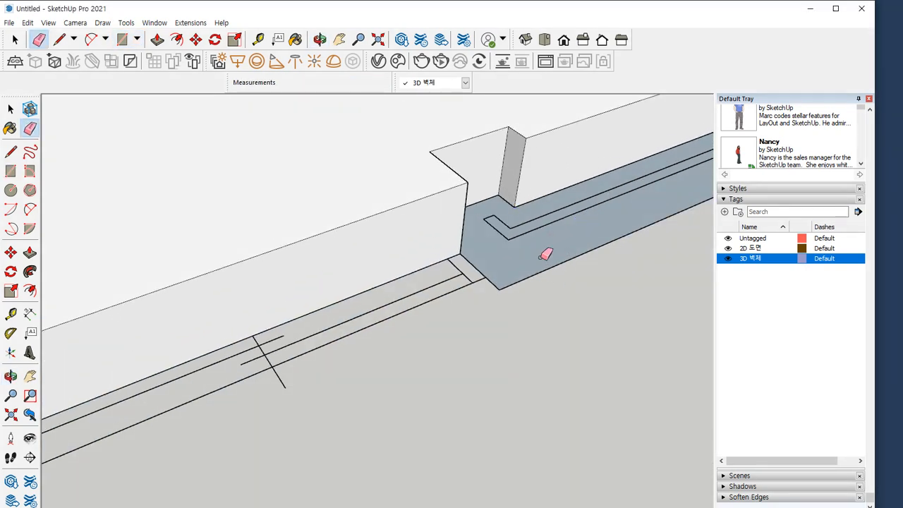
Draw a rectangle over the wall section from the inner corner to the terrace window opening
scroll(546, 254, "down", 3)
scroll(205, 261, "up", 4)
key("r")
left_click(233, 254)
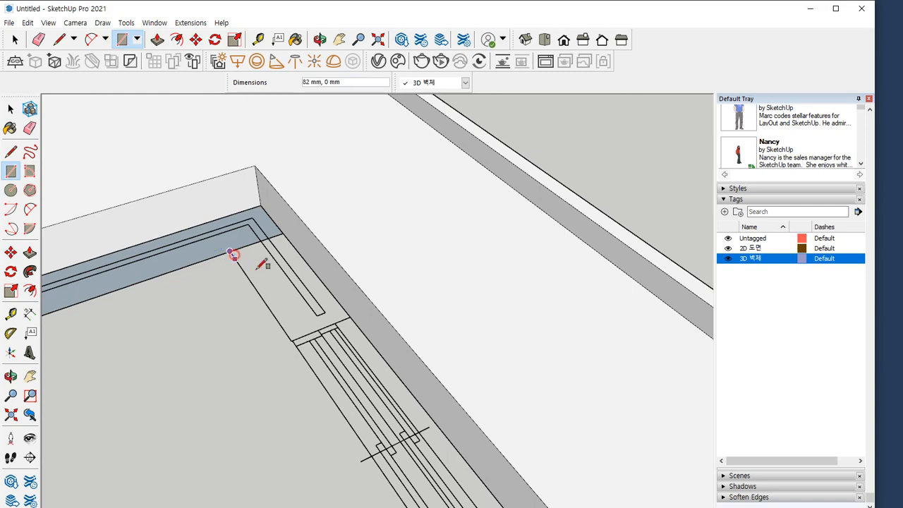
left_click(350, 317)
key("e")
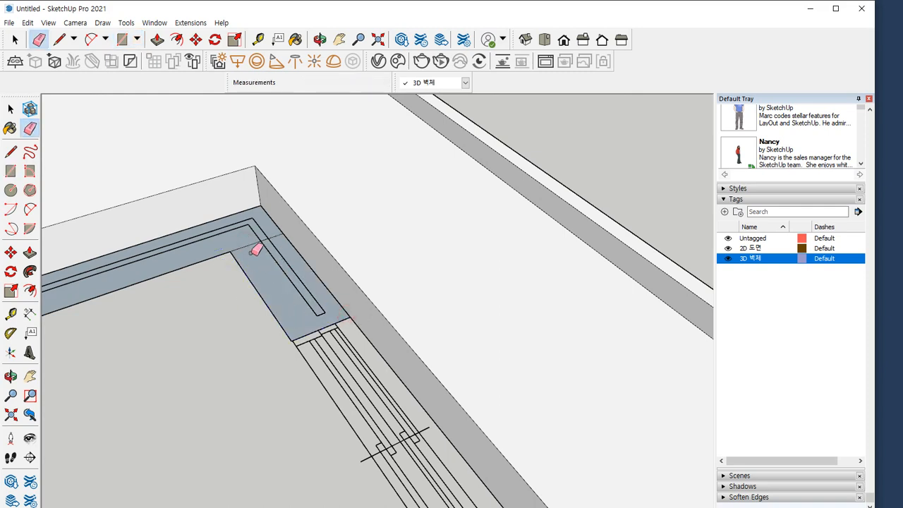
Draw a 3200 by 350 mm rectangle over the terrace window opening, starting from the inner corner of the traced wall
scroll(299, 333, "down", 2)
middle_click_drag(371, 427, 219, 196, "shift")
middle_click_drag(319, 328, 271, 264, "shift")
middle_click_drag(221, 235, 325, 339, "shift")
scroll(192, 160, "up", 2)
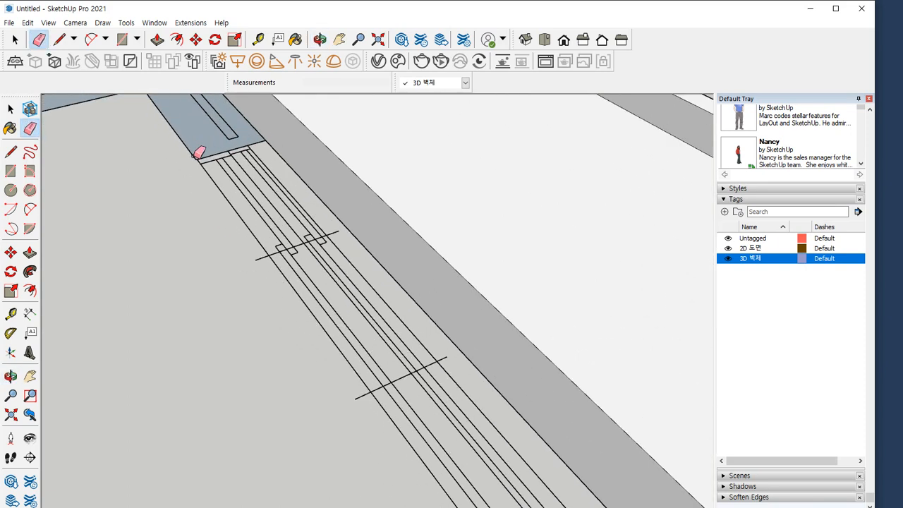
key("r")
scroll(191, 162, "up", 3)
scroll(197, 161, "up", 2)
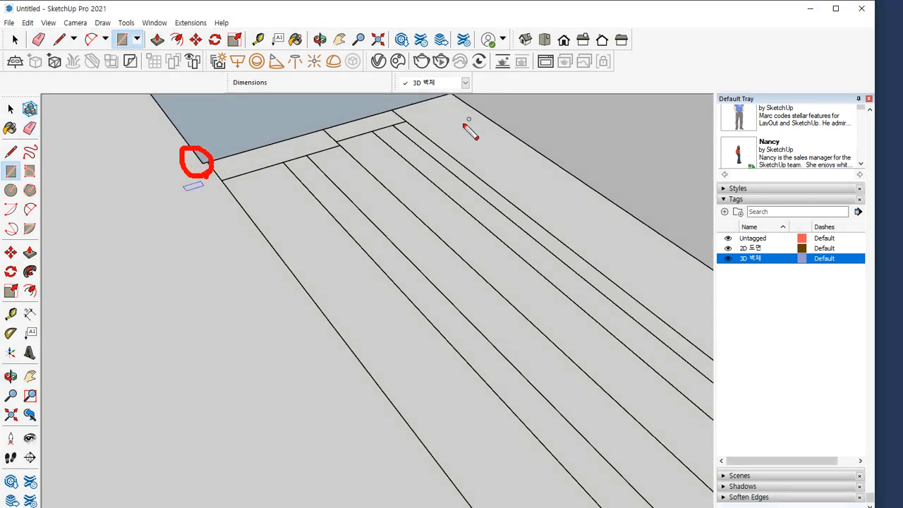
key("Escape")
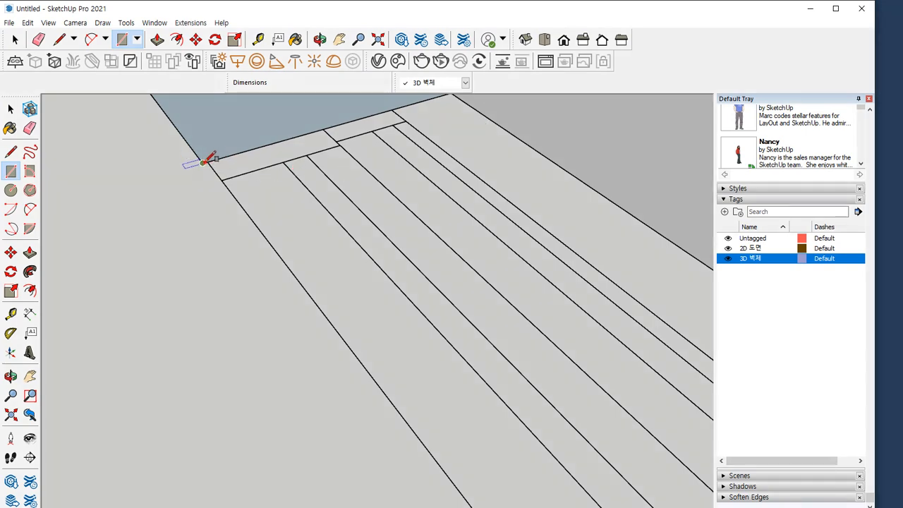
left_click(203, 163)
scroll(336, 264, "down", 4)
middle_click_drag(551, 365, 238, 118, "shift")
middle_click_drag(427, 360, 269, 113, "shift")
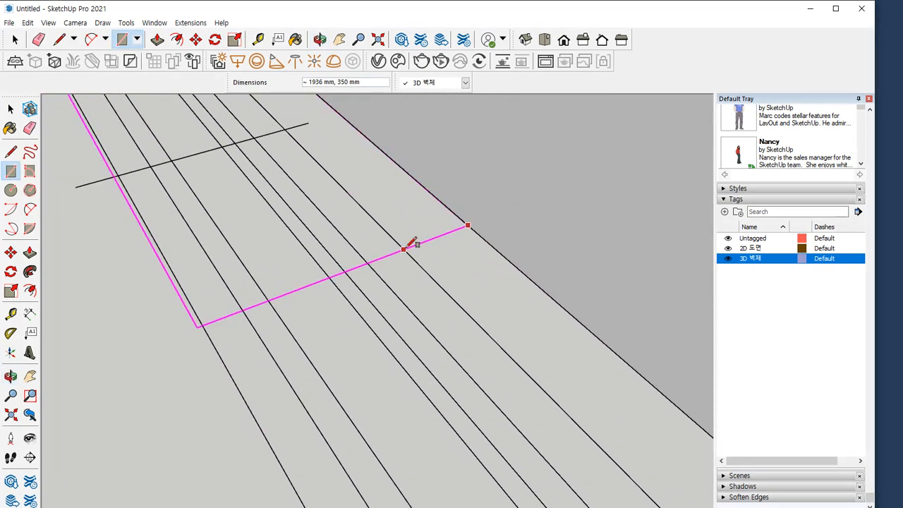
scroll(405, 249, "down", 4)
middle_click_drag(519, 342, 295, 146, "shift")
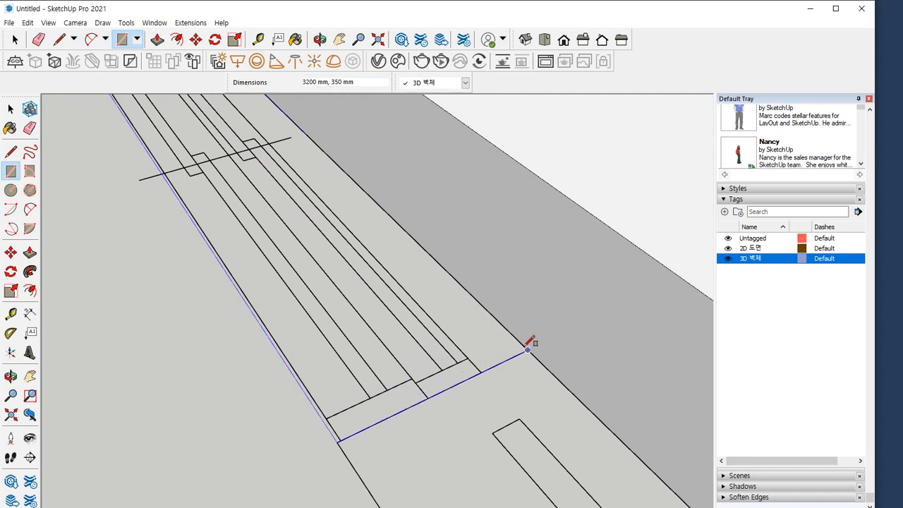
left_click(528, 348)
Draw a rectangle over the wall section between the 3200 mm window opening and the next window opening
left_click(337, 442)
scroll(364, 416, "down", 6)
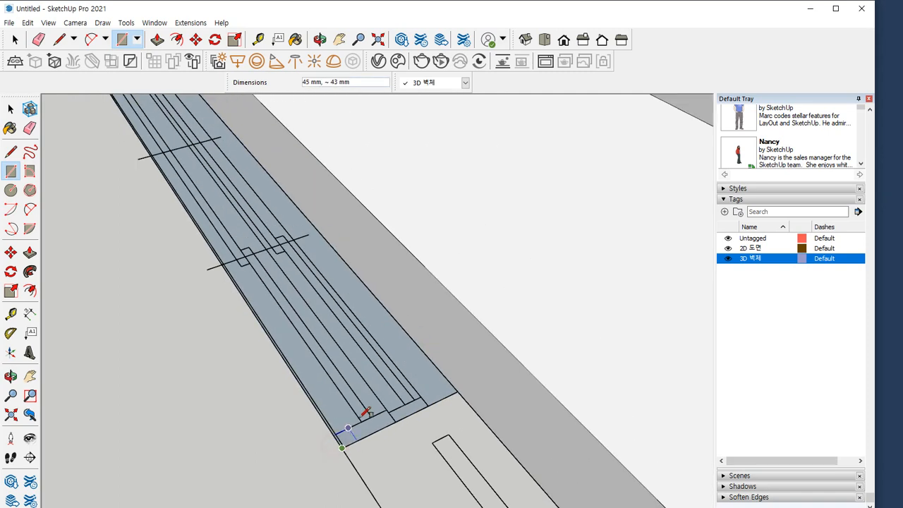
middle_click_drag(423, 467, 276, 109, "shift")
scroll(324, 115, "up", 2)
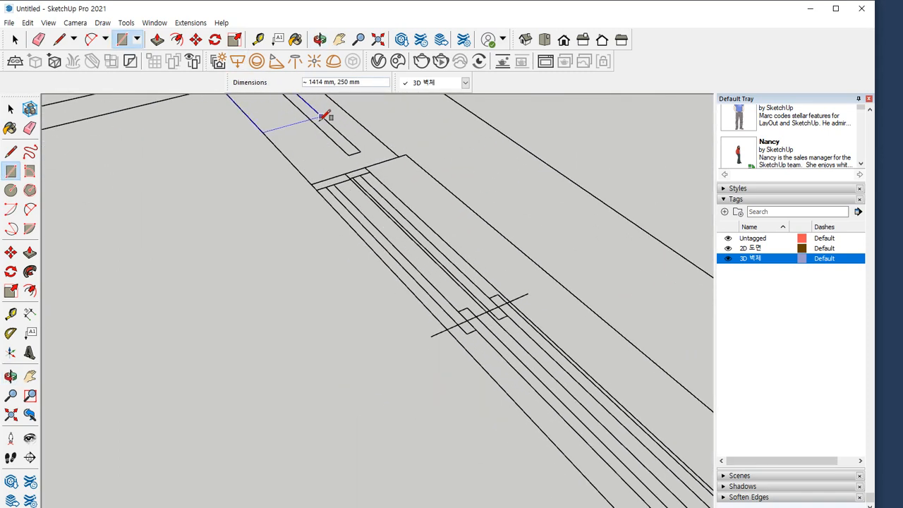
left_click(398, 155)
Draw a 1600 by 350 mm rectangle over the next window opening, ending on the outer wall line and excluding the projecting sill
scroll(317, 187, "up", 2)
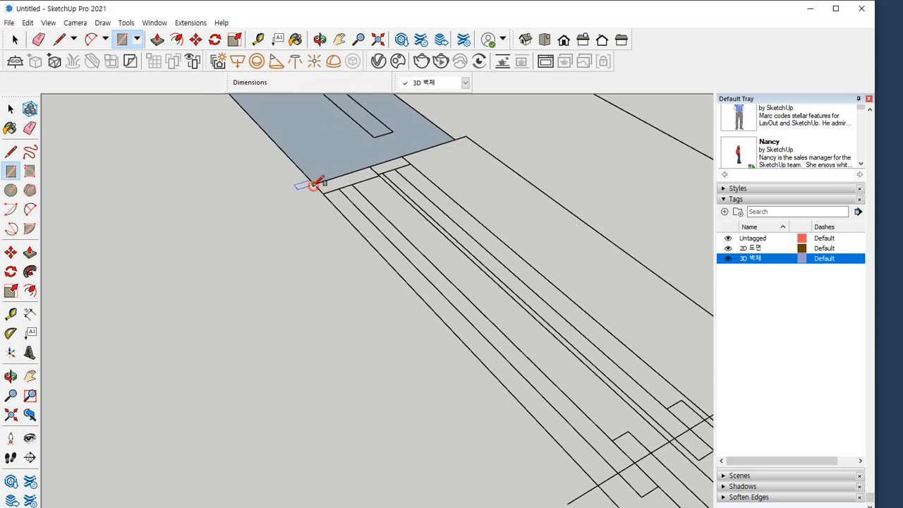
left_click(313, 185)
scroll(388, 265, "down", 5)
middle_click_drag(535, 365, 390, 234, "shift")
scroll(485, 290, "up", 2)
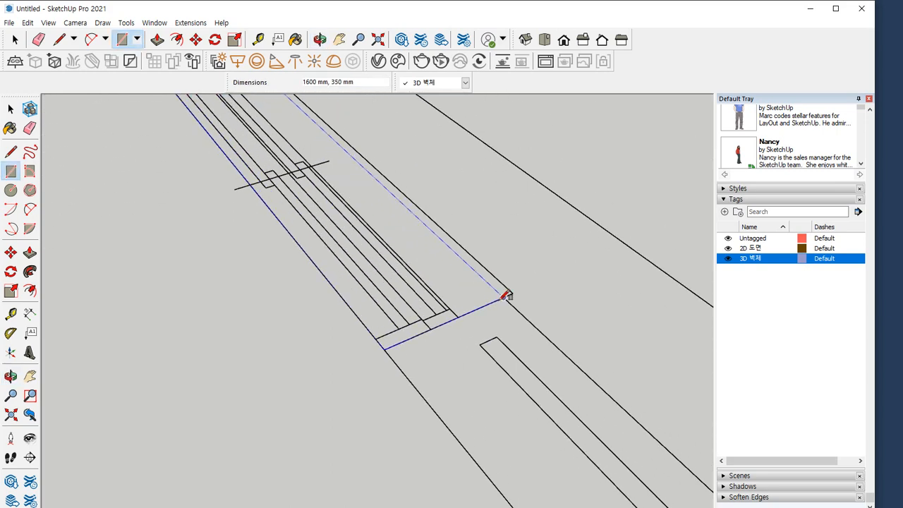
left_click(505, 295)
left_click_drag(463, 274, 456, 238)
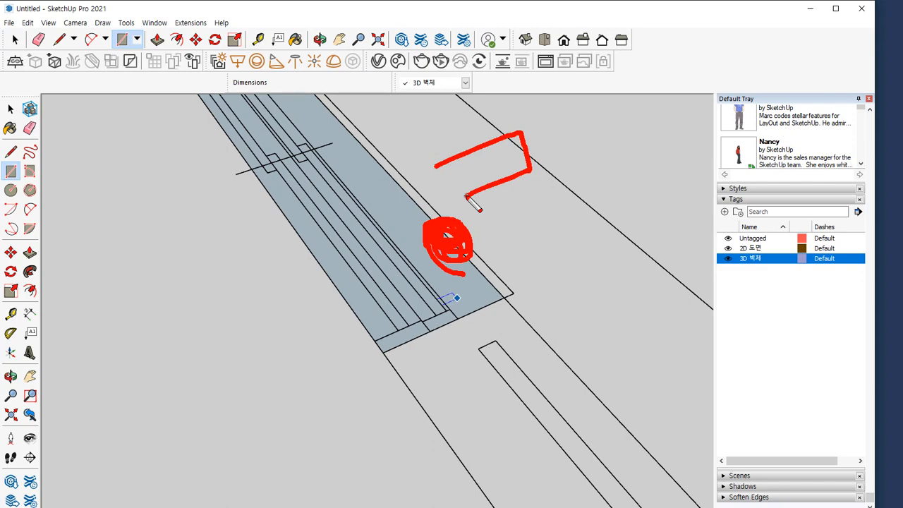
key("Escape")
Draw two rectangles along the walls meeting at the outer corner, reaching the next window opening, and erase the edge between them
left_click(383, 352)
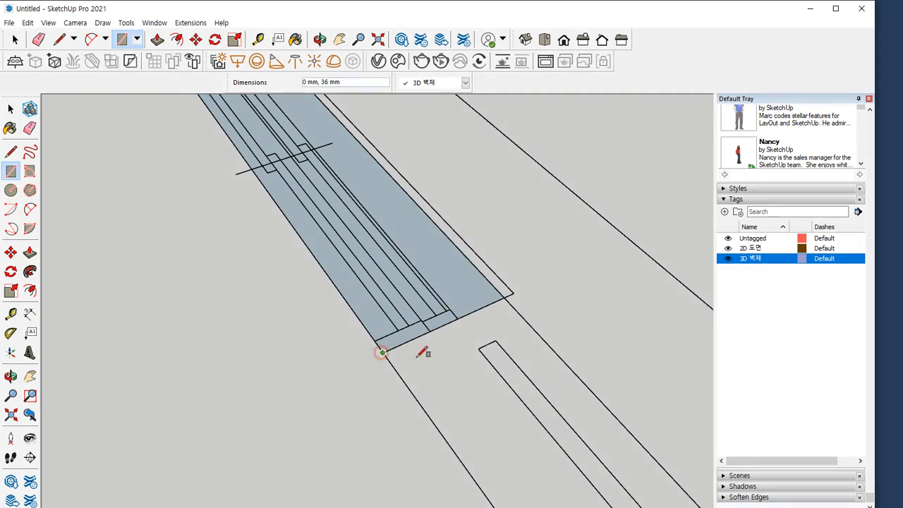
scroll(478, 387, "down", 5)
middle_click_drag(507, 431, 305, 198, "shift")
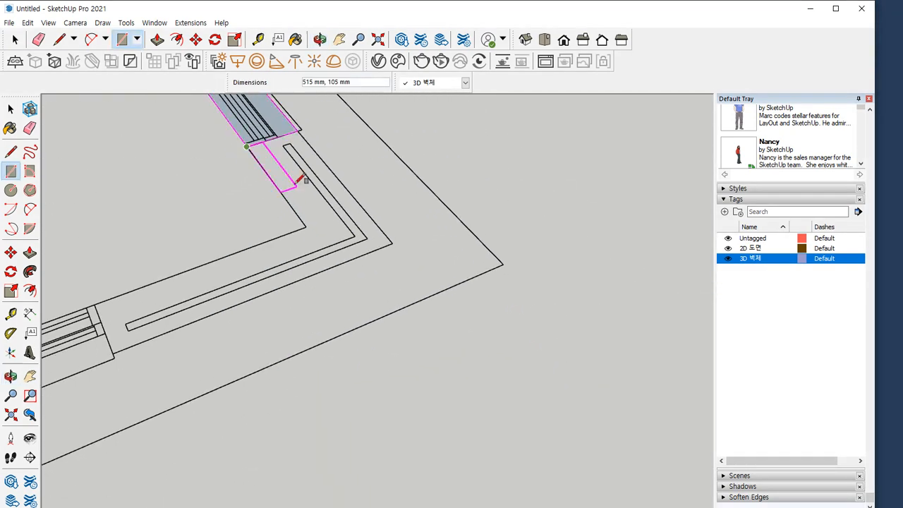
left_click(391, 244)
left_click(306, 228)
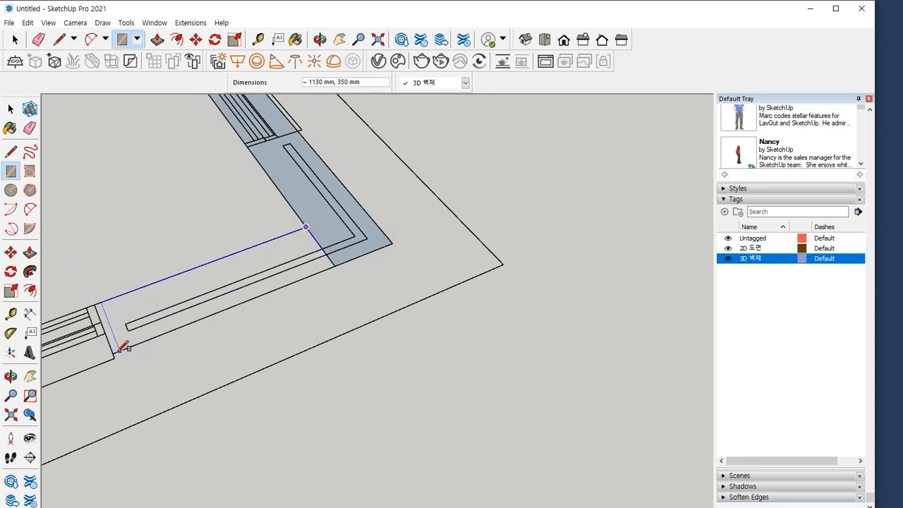
left_click(114, 352)
key("e")
left_click(319, 245)
Draw a 1600 mm long rectangle over the window opening beyond the outer corner
scroll(78, 301, "down", 3)
mouse_move(78, 301)
middle_mouse_down("shift")
mouse_move(172, 286)
mouse_move(455, 203)
middle_mouse_up("shift")
scroll(457, 202, "up", 1)
key("r")
left_click(477, 204)
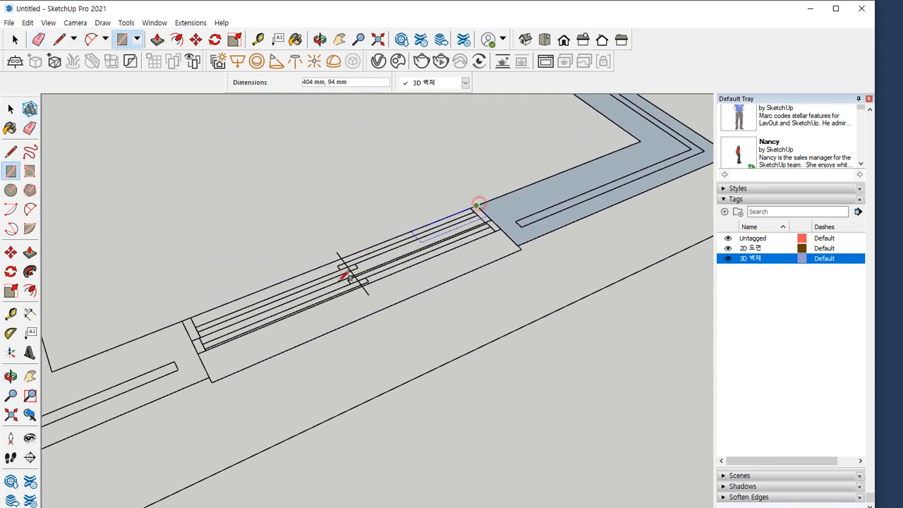
left_click(210, 375)
Draw a 2925 by 350 mm rectangle over the outer wall section up to the following window opening
scroll(156, 350, "down", 2)
middle_click_drag(147, 351, 425, 251, "shift")
middle_click_drag(156, 386, 555, 236, "shift")
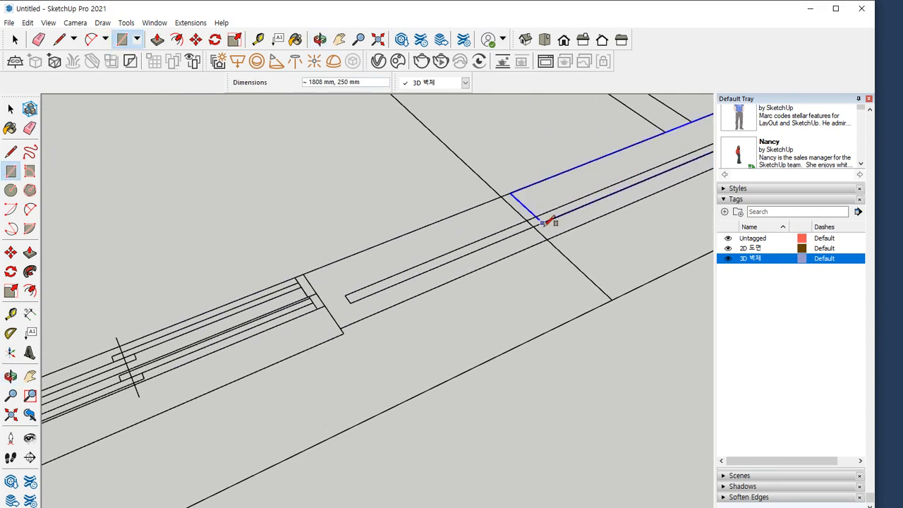
left_click(345, 325)
Draw a 3325 by 200 mm rectangle along the interior wall from the outer wall to the wall with the two doors
middle_click_drag(524, 170, 449, 300, "shift")
left_click(479, 302)
middle_click_drag(283, 167, 352, 356, "shift")
scroll(334, 189, "up", 3)
left_click(315, 192)
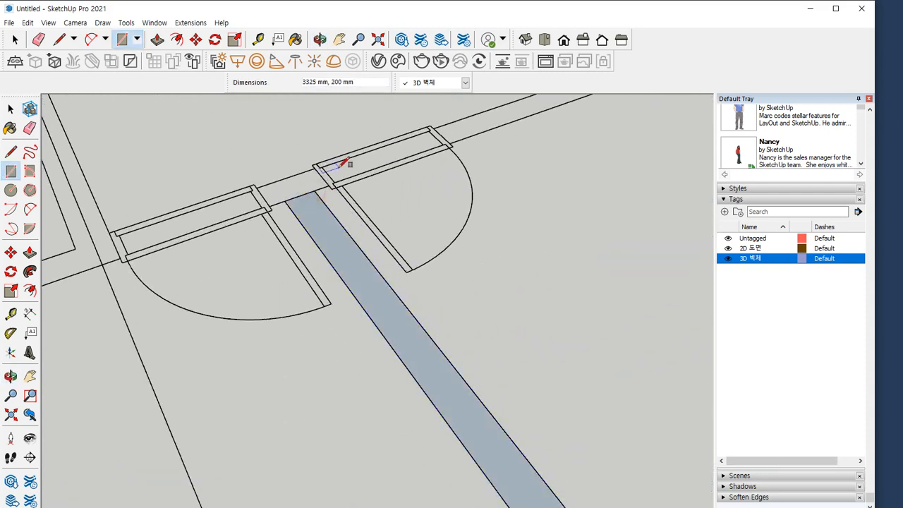
Draw a rectangle over the interior wall from the door frame to the outer wall and erase the edge at their junction
middle_click_drag(340, 168, 118, 316, "shift")
scroll(235, 261, "up", 3)
left_click(220, 311)
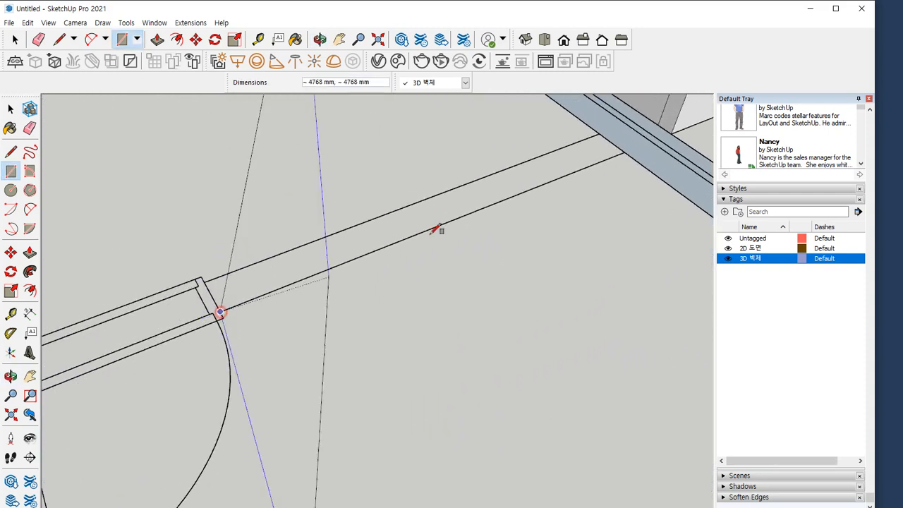
left_click(600, 132)
key("e")
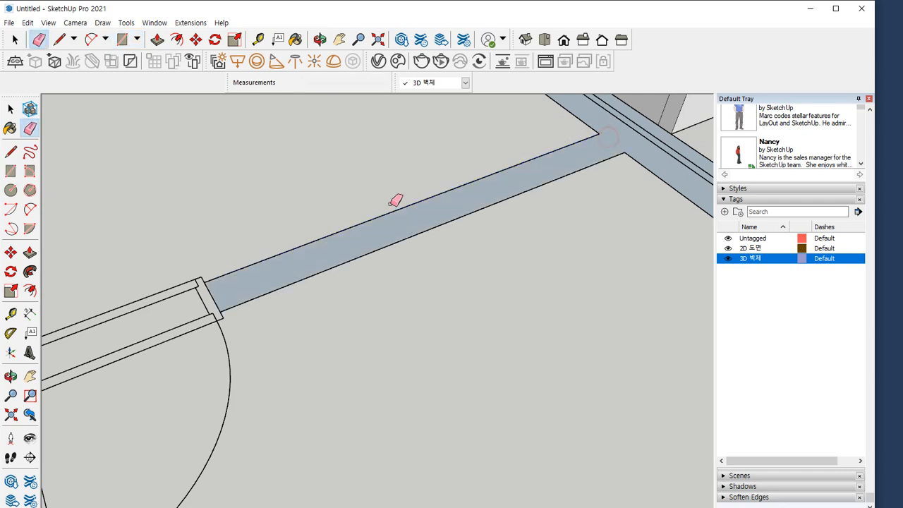
Draw a 900 by 200 mm rectangle over the door opening at the end of that interior wall
middle_click_drag(395, 199, 533, 167, "shift")
key("r")
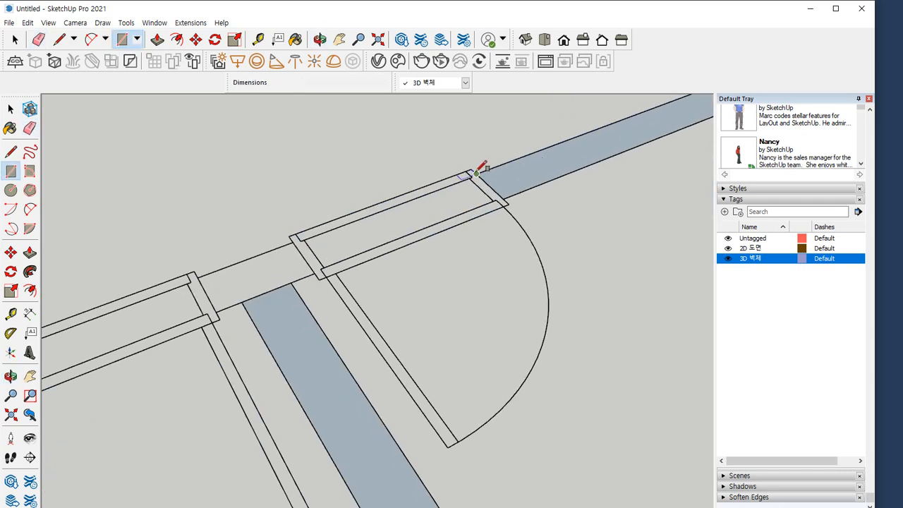
left_click(472, 172)
scroll(319, 264, "up", 2)
left_click(317, 273)
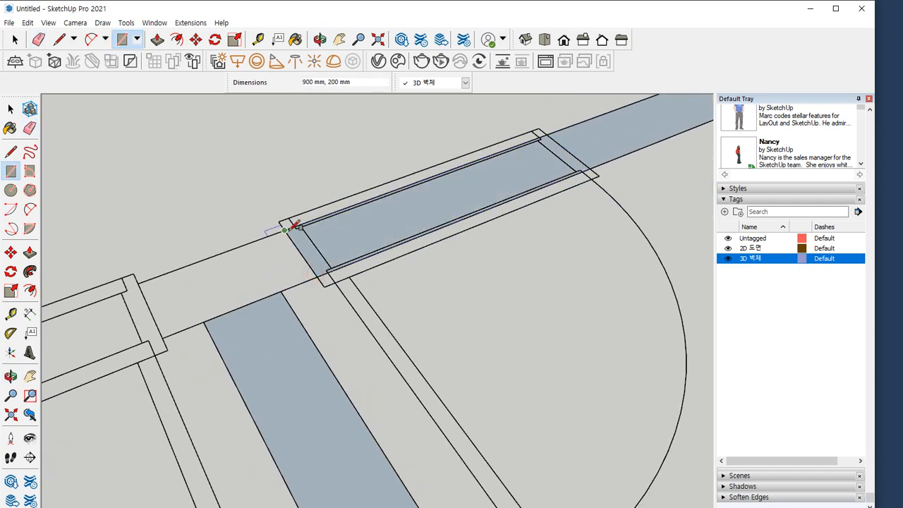
Draw a rectangle over the wall section between the two door openings and erase its edge with the perpendicular interior wall
left_click(163, 337)
key("e")
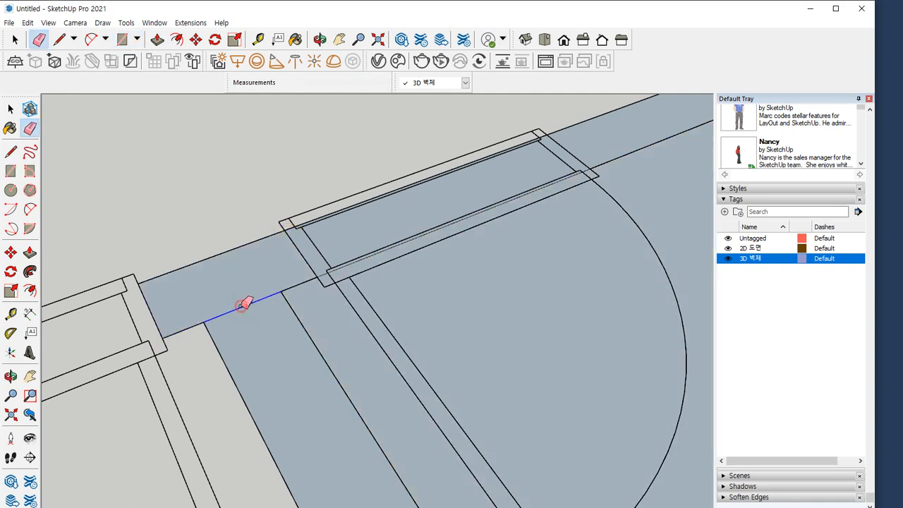
left_click(244, 301)
scroll(189, 308, "down", 2)
scroll(316, 273, "up", 2)
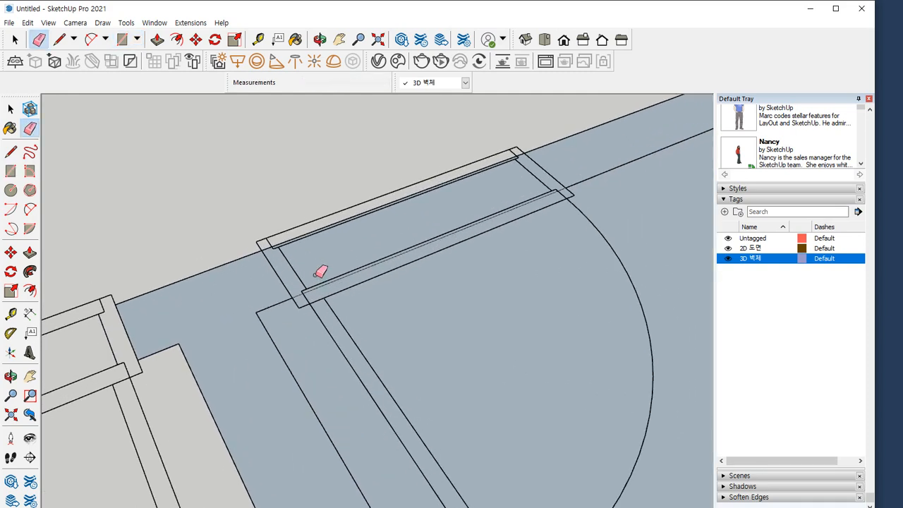
Draw a 900 by 200 mm rectangle over the second door opening
mouse_move(171, 307)
middle_mouse_down("shift")
mouse_move(425, 215)
mouse_move(399, 224)
middle_mouse_up("shift")
scroll(398, 225, "up", 1)
key("r")
left_click(347, 226)
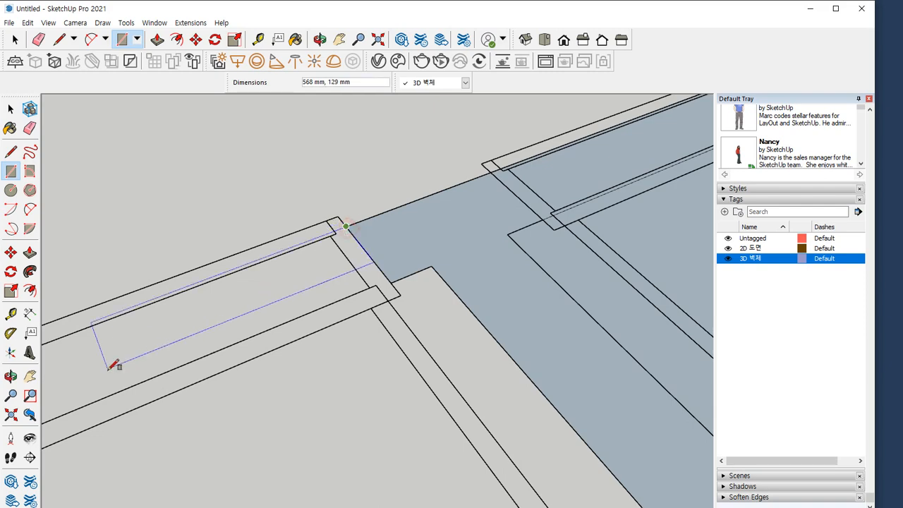
middle_click_drag(115, 365, 283, 278, "shift")
left_click(271, 320)
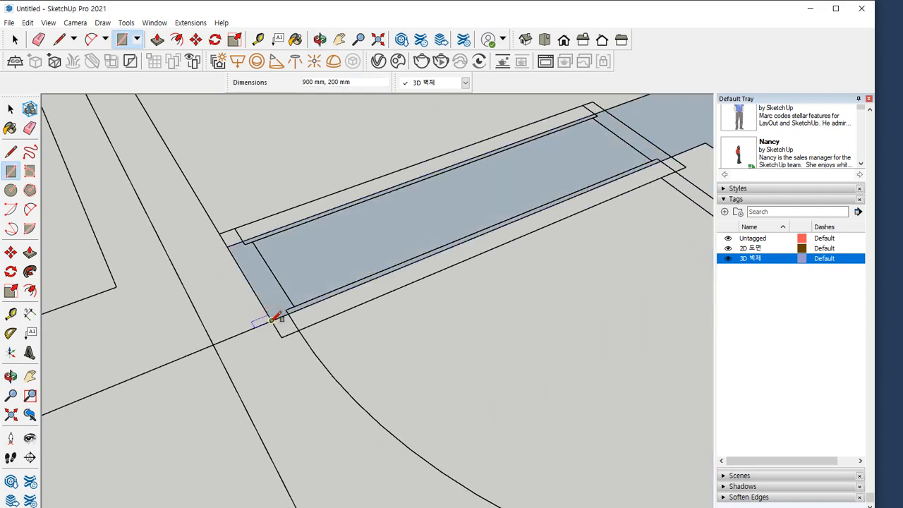
Draw a 2300 by 200 mm rectangle along the adjoining interior wall and a 1000 by 200 mm rectangle over the door opening at its end
left_click(271, 320)
scroll(135, 252, "down", 2)
middle_click_drag(109, 198, 252, 444, "shift")
scroll(200, 359, "down", 2)
scroll(122, 215, "up", 3)
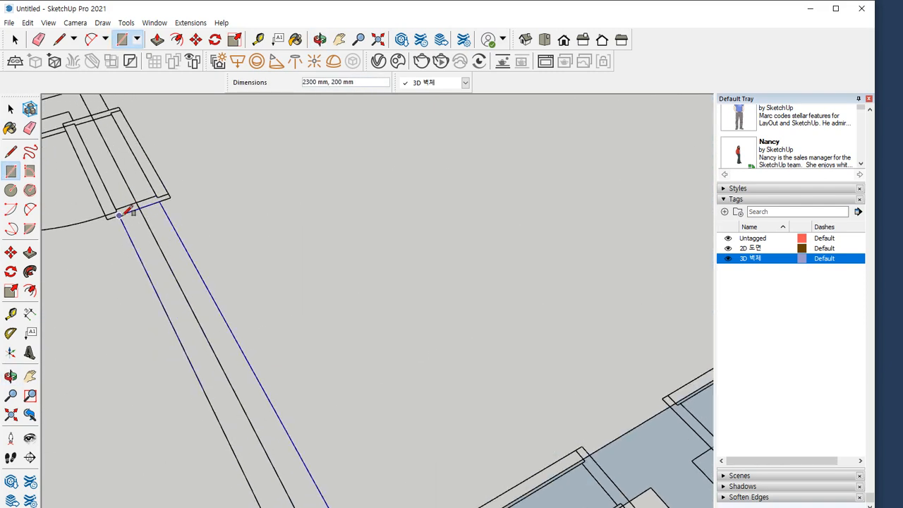
left_click(121, 216)
left_click(122, 215)
middle_click_drag(138, 190, 288, 359, "shift")
scroll(291, 354, "up", 2)
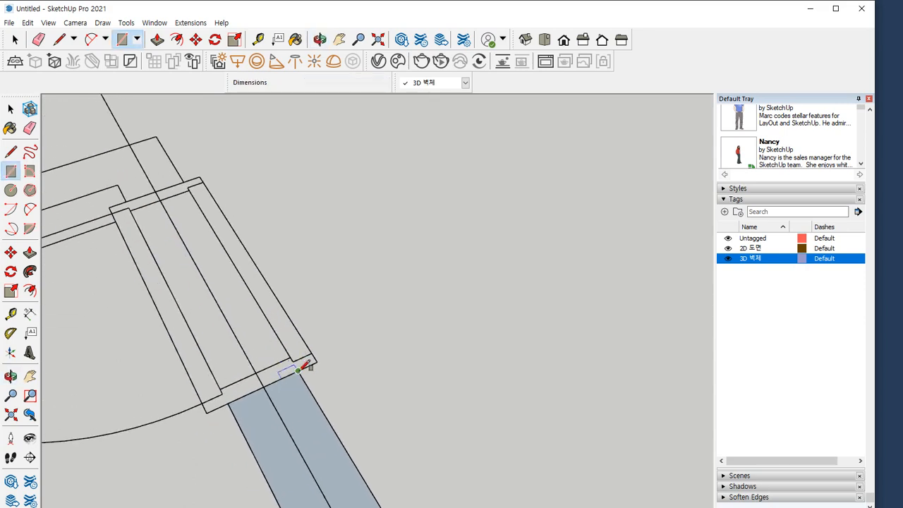
left_click(121, 183)
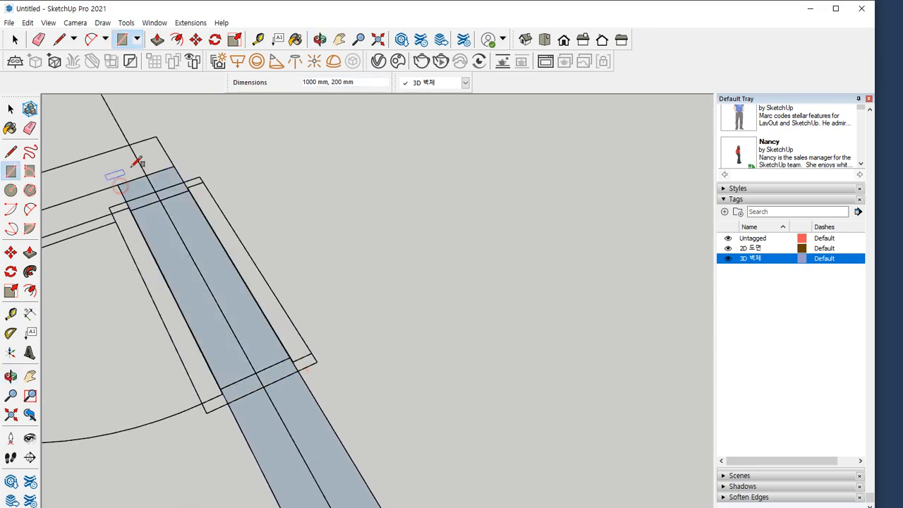
Draw a 200 by 3825 mm rectangle along the interior wall to the outer wall and erase its edge with the door opening rectangle
left_click(156, 137)
scroll(134, 190, "down", 2)
middle_click_drag(132, 194, 578, 115, "shift")
scroll(233, 263, "down", 5)
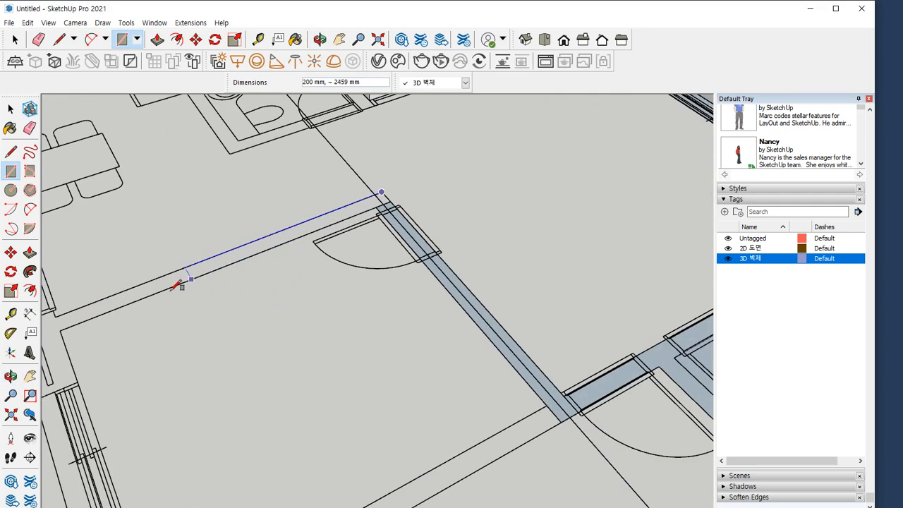
middle_click_drag(171, 291, 310, 276, "shift")
scroll(249, 300, "up", 2)
left_click(202, 319)
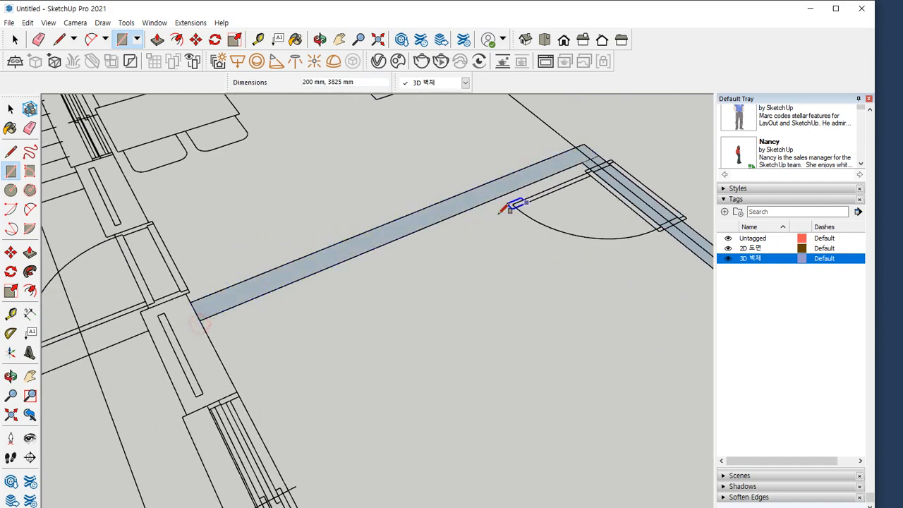
scroll(513, 202, "up", 4)
key("e")
scroll(273, 280, "down", 4)
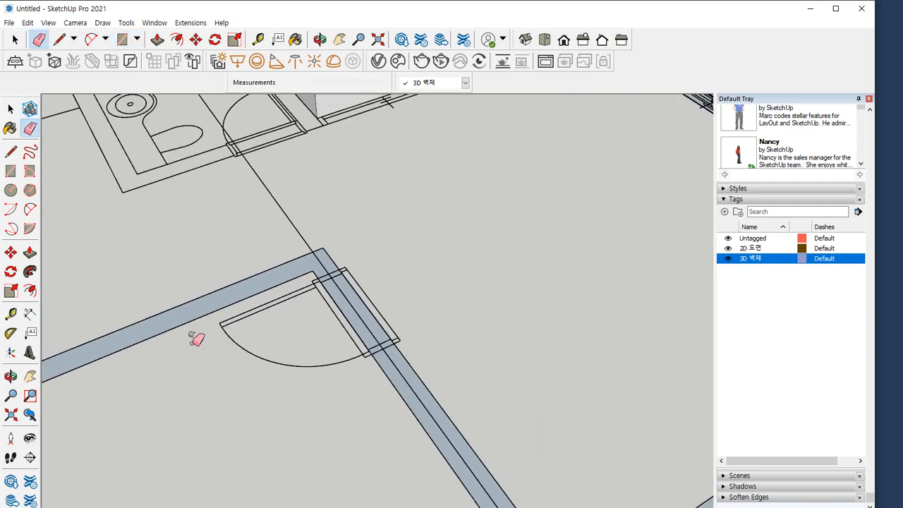
Draw a 1000 by 350 mm rectangle over the outer wall section between the openings and erase its edge with the interior wall
middle_click_drag(195, 339, 592, 162, "shift")
scroll(294, 245, "up", 4)
key("r")
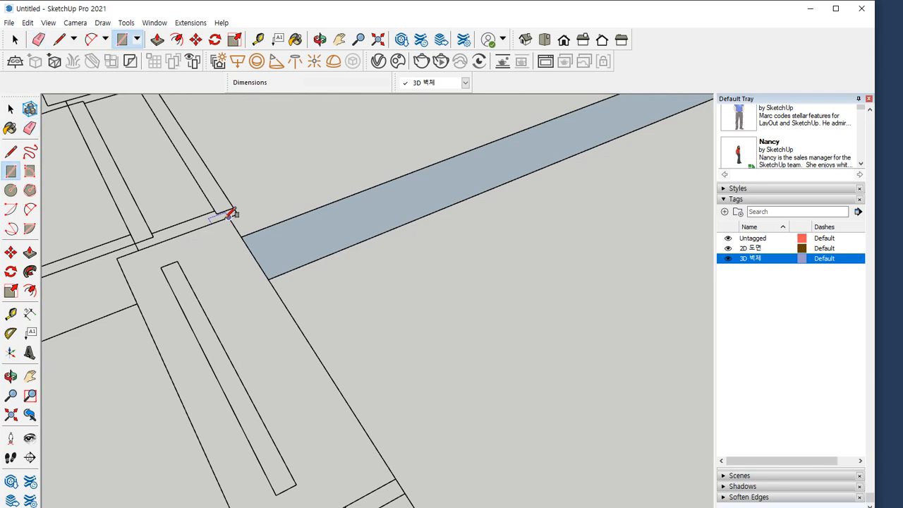
left_click(232, 214)
scroll(262, 313, "down", 3)
scroll(270, 307, "up", 2)
left_click(262, 328)
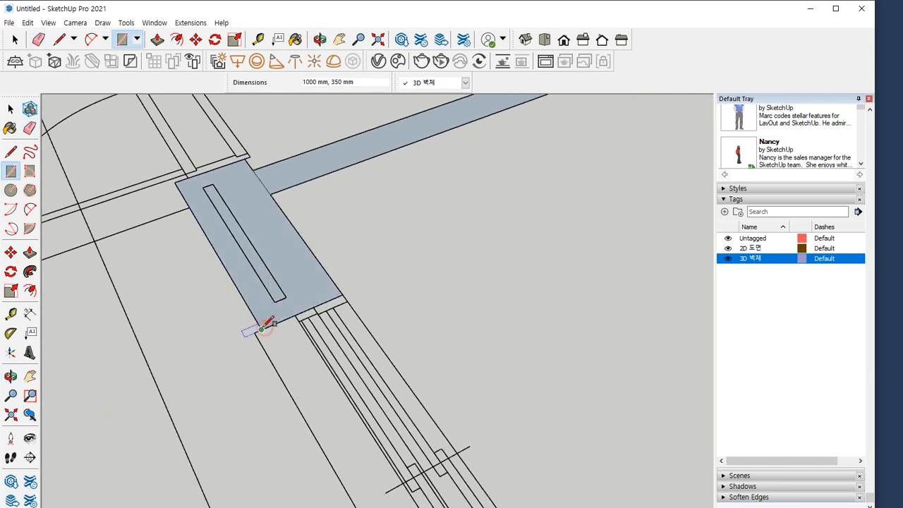
left_click(261, 330)
key("e")
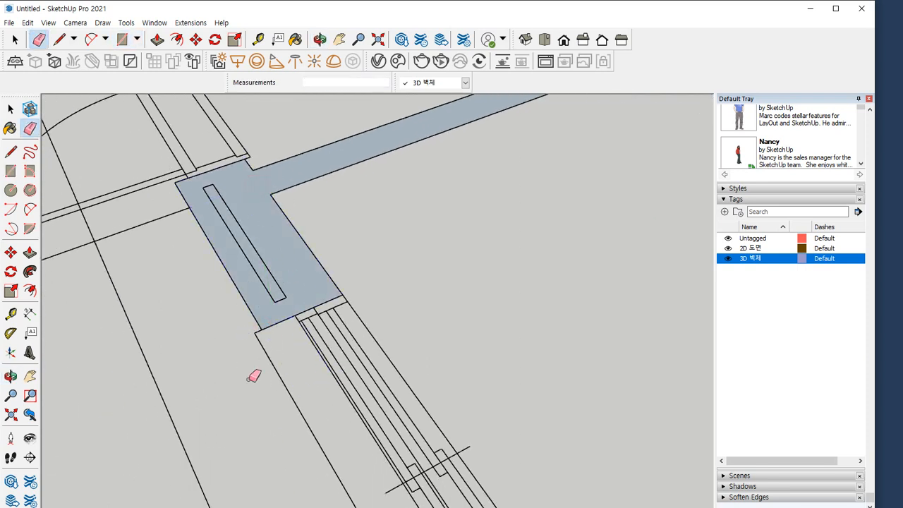
Draw a 350 mm wide rectangle over the window opening adjoining the 1000 mm wall section
key("r")
left_click(259, 329)
mouse_move(332, 383)
middle_mouse_down()
mouse_move(228, 182)
mouse_move(247, 205)
middle_mouse_up()
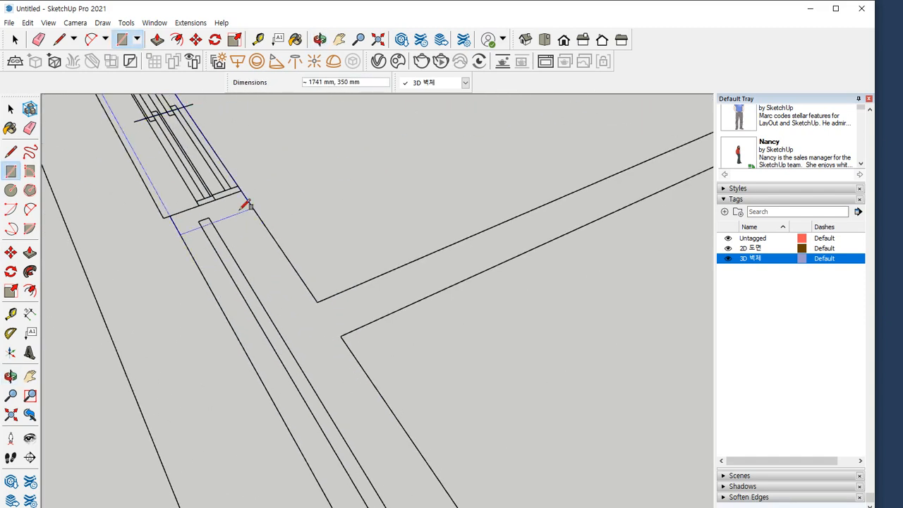
left_click(171, 213)
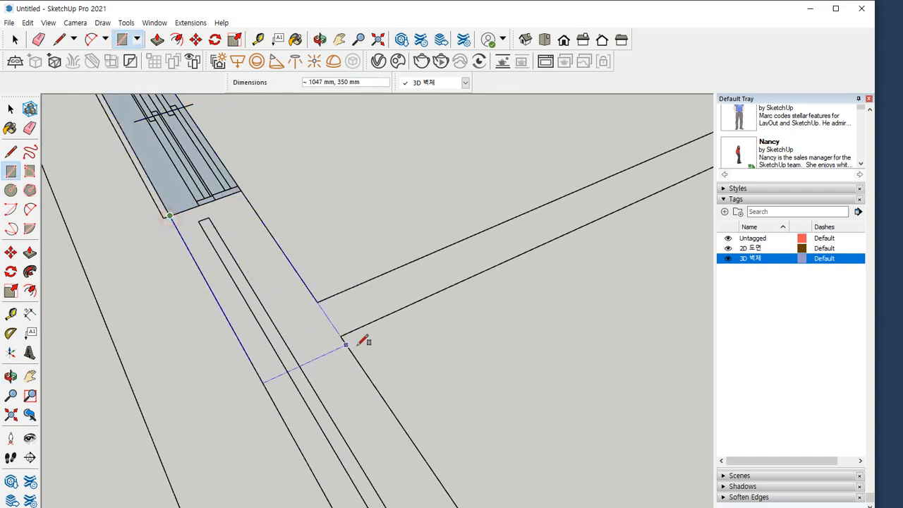
Complete the 350 mm wide rectangle over the outer wall section from the window opening to the interior wall's lower corner
left_click(340, 337)
key("e")
left_click_drag(321, 322, 340, 315)
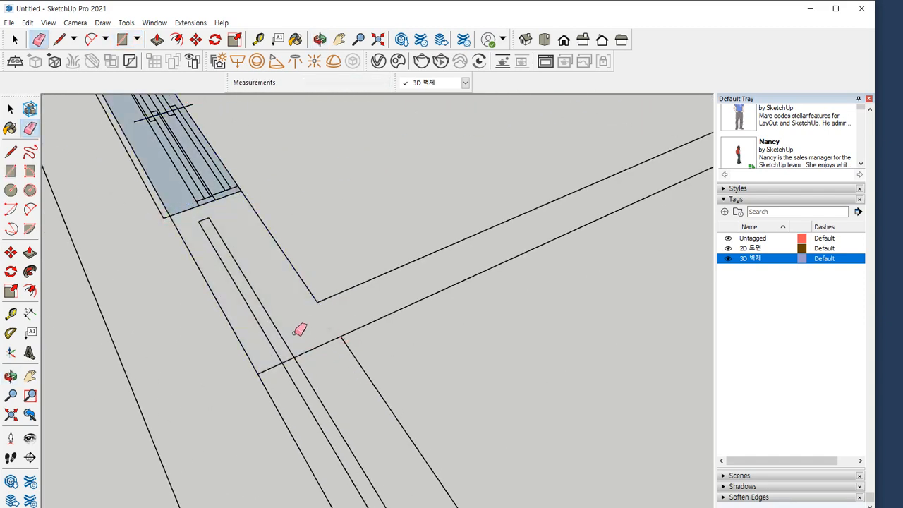
key("ctrl+z")
Draw a rectangle along the interior wall from the outer wall to the door junction and erase its edge with the adjoining interior wall
key("r")
left_click(318, 302)
scroll(415, 276, "down", 2)
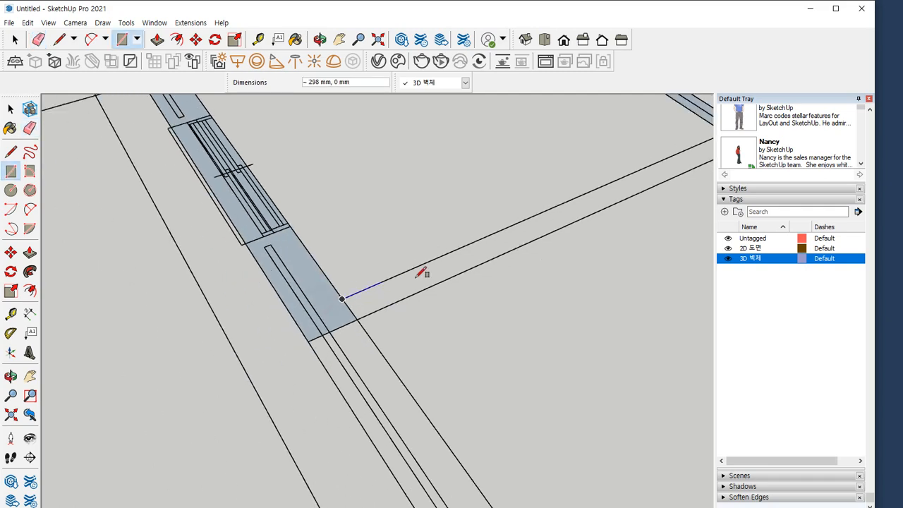
middle_click_drag(597, 189, 251, 309, "shift")
scroll(439, 255, "up", 2)
left_click(422, 265)
key("e")
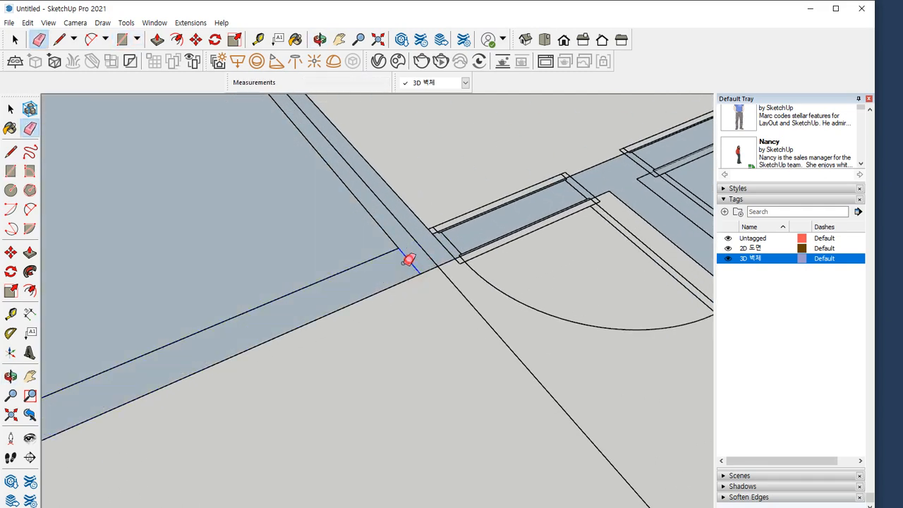
scroll(283, 287, "down", 3)
key("space")
left_click(257, 300)
left_click(242, 314)
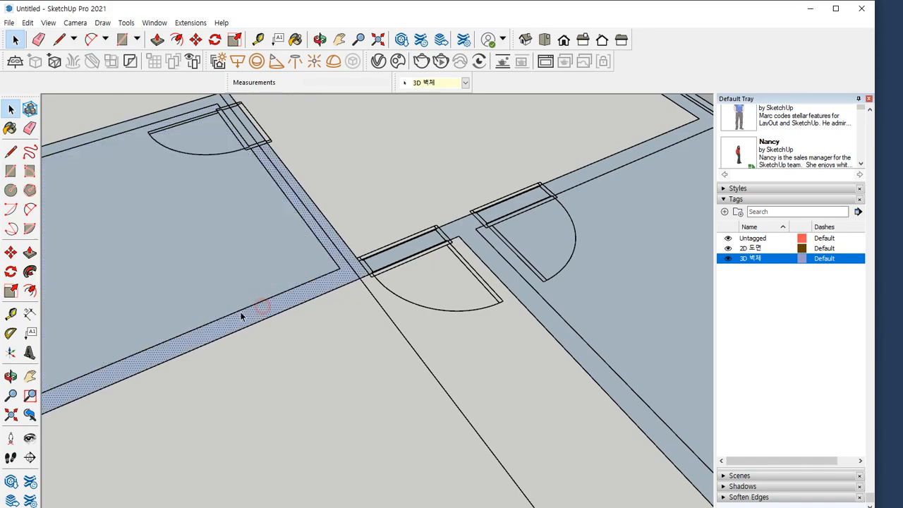
Draw a 3325 by 350 mm rectangle along the outer wall below the interior wall and erase the edges separating the three wall pieces
scroll(244, 314, "down", 3)
middle_click_drag(254, 295, 517, 128, "shift")
scroll(319, 235, "up", 3)
key("r")
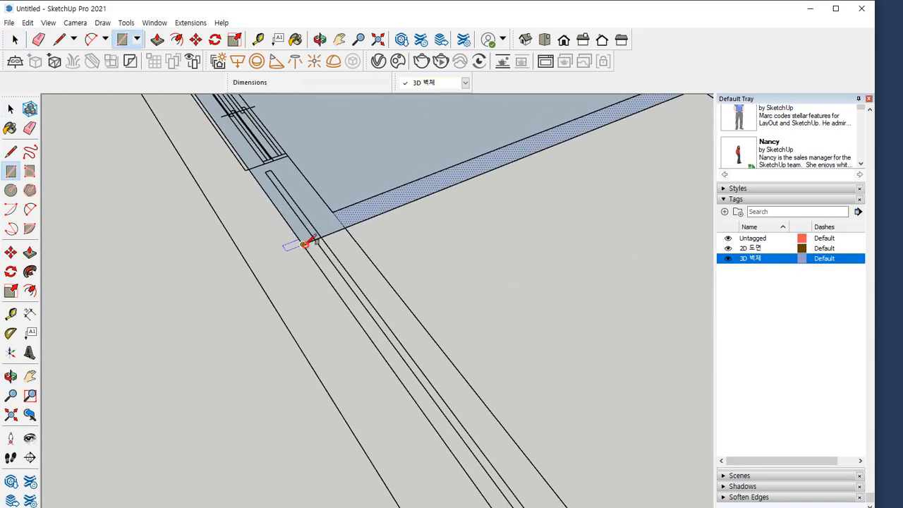
left_click(305, 244)
scroll(310, 247, "down", 3)
scroll(501, 379, "up", 3)
left_click(364, 315)
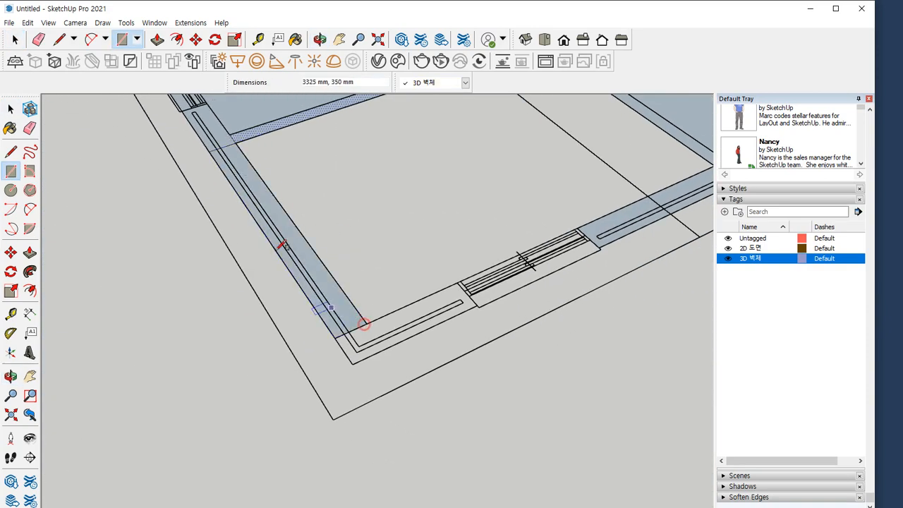
scroll(262, 195, "up", 3)
scroll(292, 232, "up", 3)
key("e")
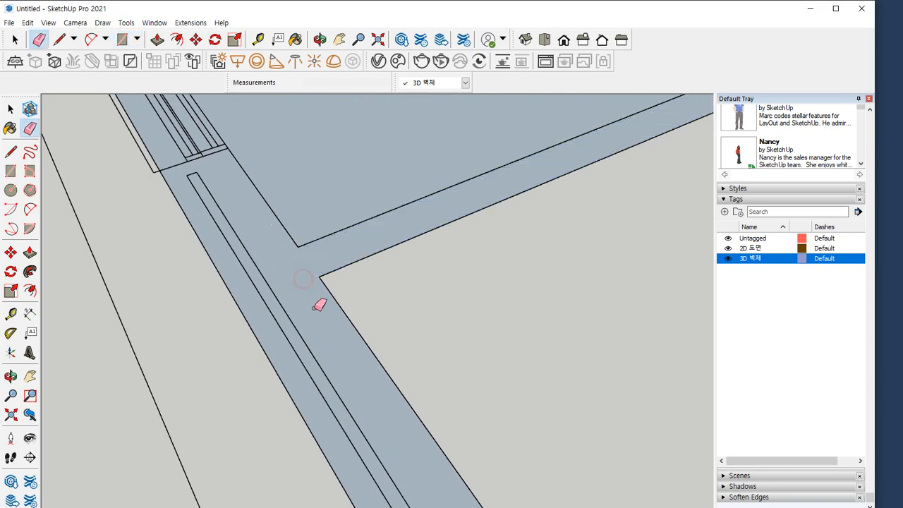
scroll(346, 339, "down", 5)
Draw a rectangle over the outer wall corner up to the window opening and try to erase its edge with the 3325 mm wall
scroll(169, 244, "up", 3)
key("r")
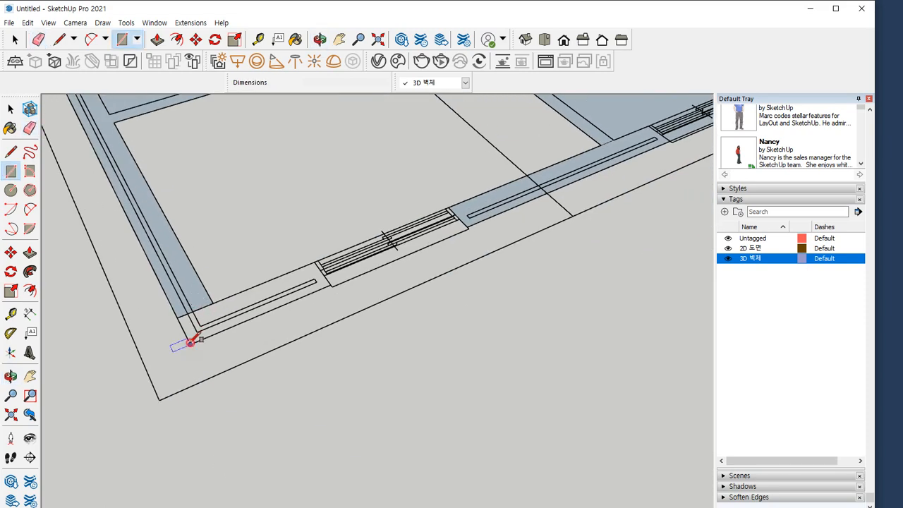
left_click(190, 344)
scroll(293, 268, "up", 3)
left_click(334, 258)
key("e")
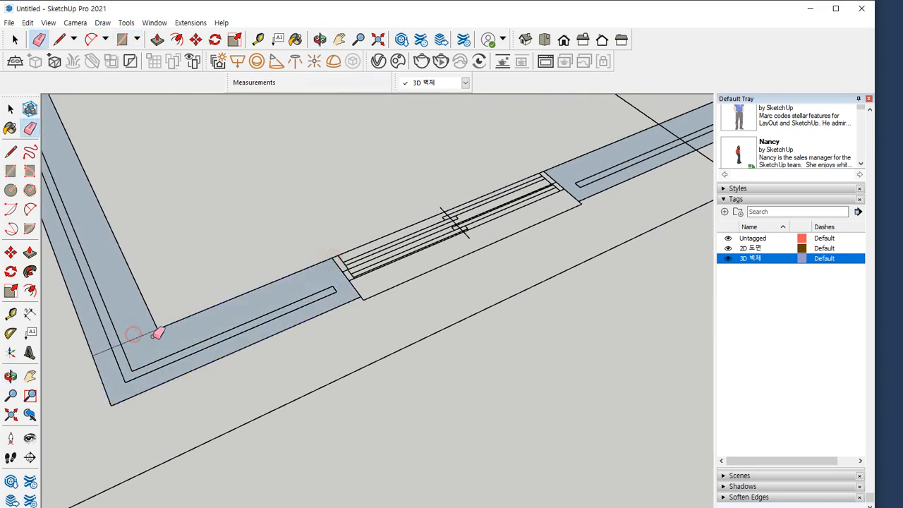
Draw a 1600 by 350 mm rectangle over the window opening between the two outer wall sections
key("r")
left_click(360, 294)
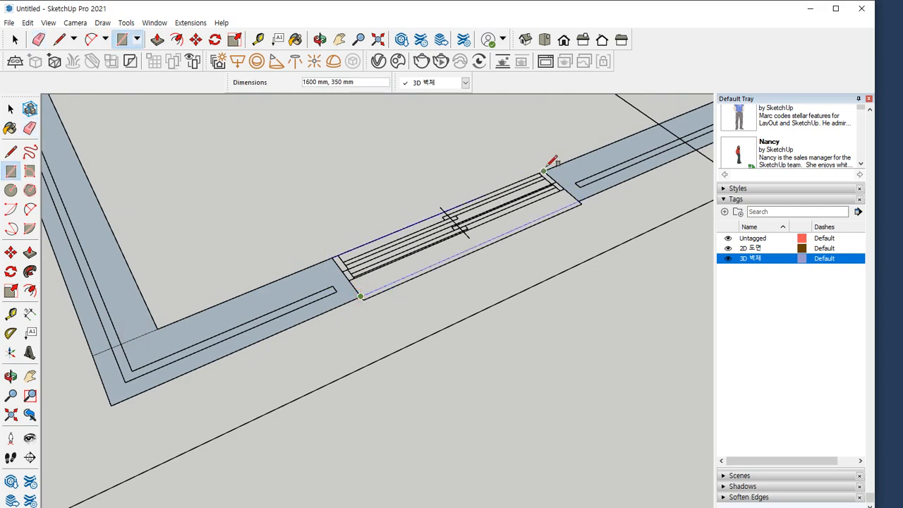
left_click(549, 174)
scroll(281, 225, "down", 8)
key("space")
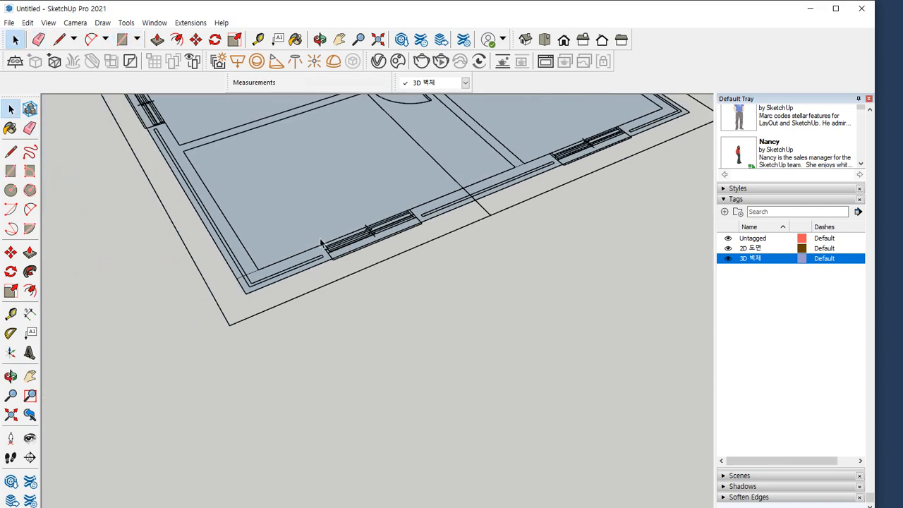
Draw a 900 by 350 mm rectangle over the outer door opening beside the stair landing
scroll(385, 302, "up", 10)
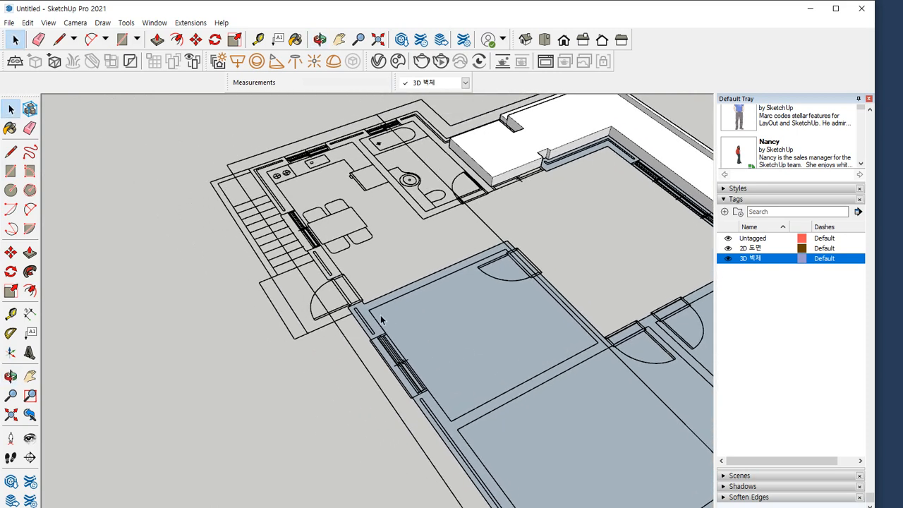
scroll(307, 201, "up", 2)
key("r")
left_click(332, 187)
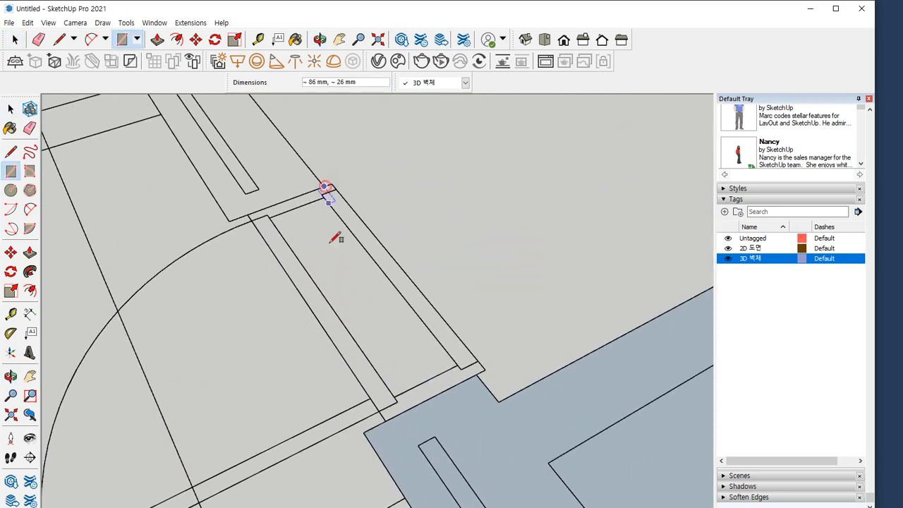
left_click(367, 430)
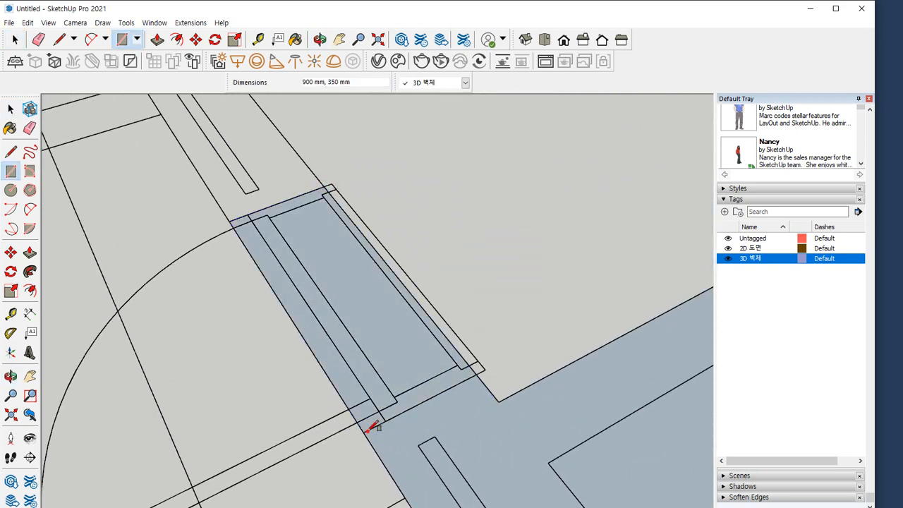
Draw a rectangle of about 1048 by 350 mm over the outer wall beyond the door and a 1400 by 350 mm one over the adjoining window
left_click(231, 218)
scroll(241, 216, "down", 3)
middle_click_drag(202, 122, 308, 371, "shift")
scroll(308, 372, "up", 3)
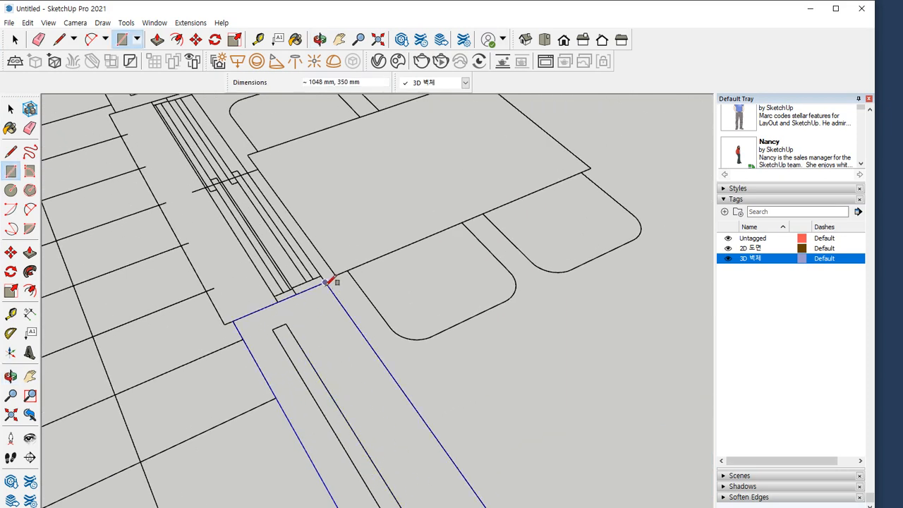
left_click(326, 283)
left_click(325, 283)
middle_click_drag(170, 127, 312, 382, "shift")
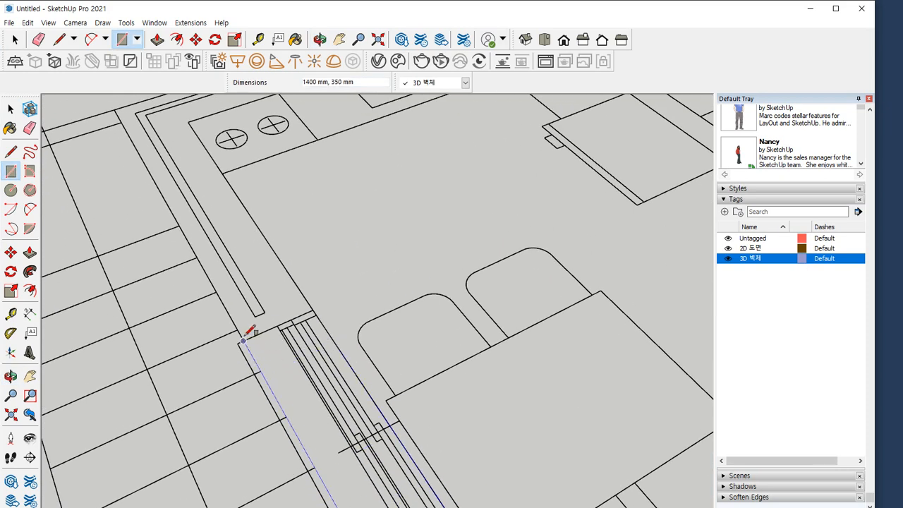
left_click(242, 341)
Draw a rectangle of about 1677 by 350 mm along the kitchen's outer wall and merge it with a corner rectangle reaching the next window
left_click(243, 340)
left_click(244, 341)
middle_click_drag(223, 215, 268, 332, "shift")
left_click(228, 223)
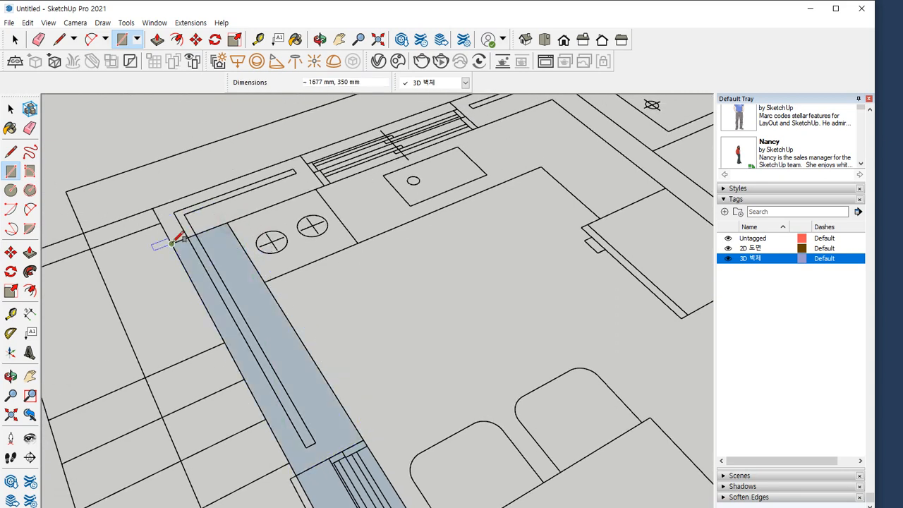
left_click(302, 154)
key("e")
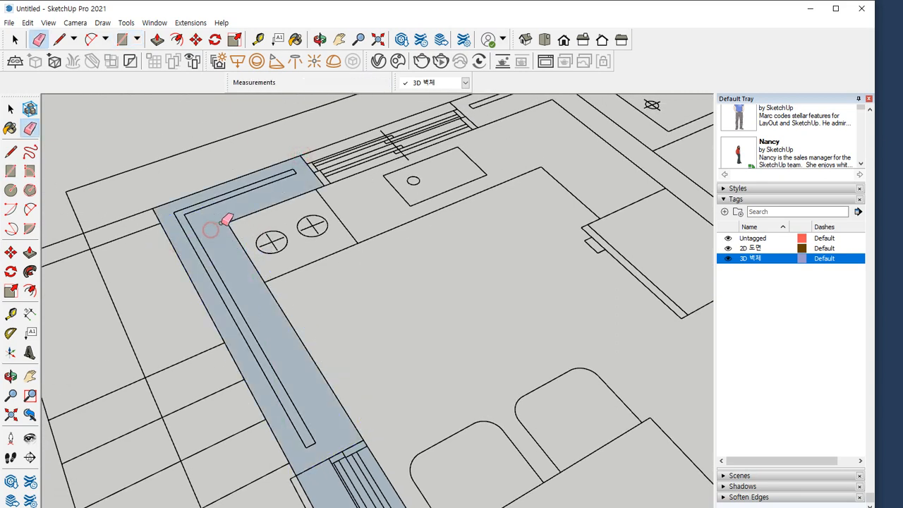
Draw a 1200 by 350 mm rectangle over the window by the sink and a 1225 by 350 mm one over the wall to the next window
middle_click_drag(337, 193, 175, 313, "shift")
scroll(174, 313, "up", 2)
key("r")
left_click(165, 306)
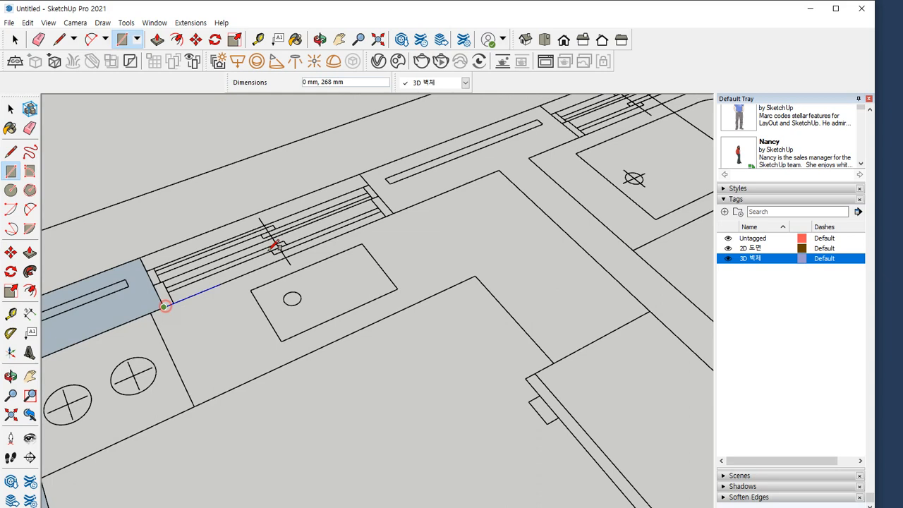
left_click(361, 174)
left_click(361, 174)
middle_click_drag(484, 156, 346, 262, "shift")
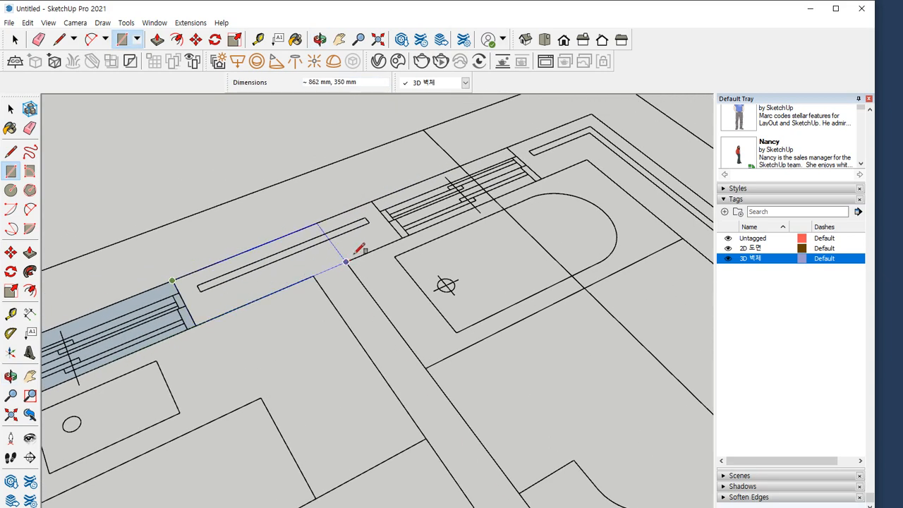
left_click(402, 235)
Draw a 3325 by 200 mm rectangle along the interior wall between the kitchen and the bathroom
left_click(314, 277)
scroll(400, 402, "down", 1)
middle_click_drag(399, 399, 242, 249, "shift")
scroll(415, 444, "down", 2)
middle_click_drag(399, 416, 204, 155, "shift")
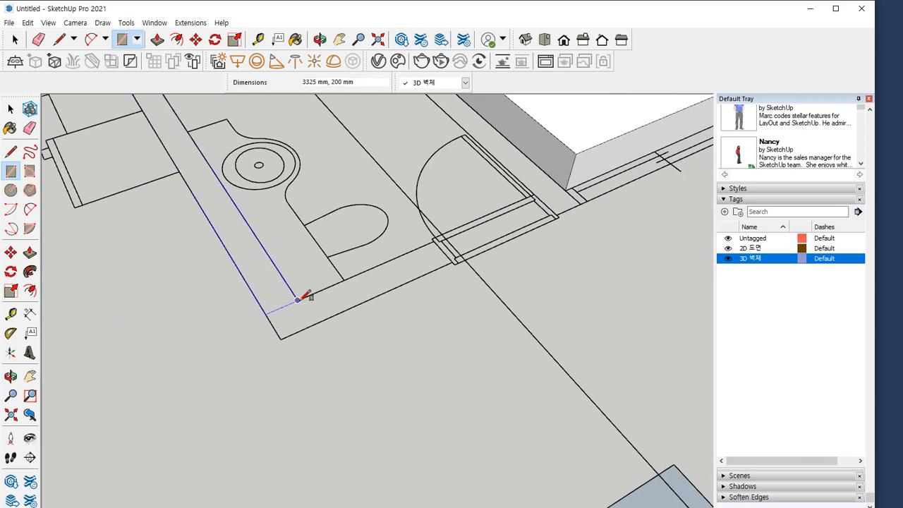
left_click(299, 302)
Draw a 200 by 1125 mm rectangle from the bathroom wall corner to the door opening and try to erase its edge with the adjoining wall
scroll(433, 238, "up", 2)
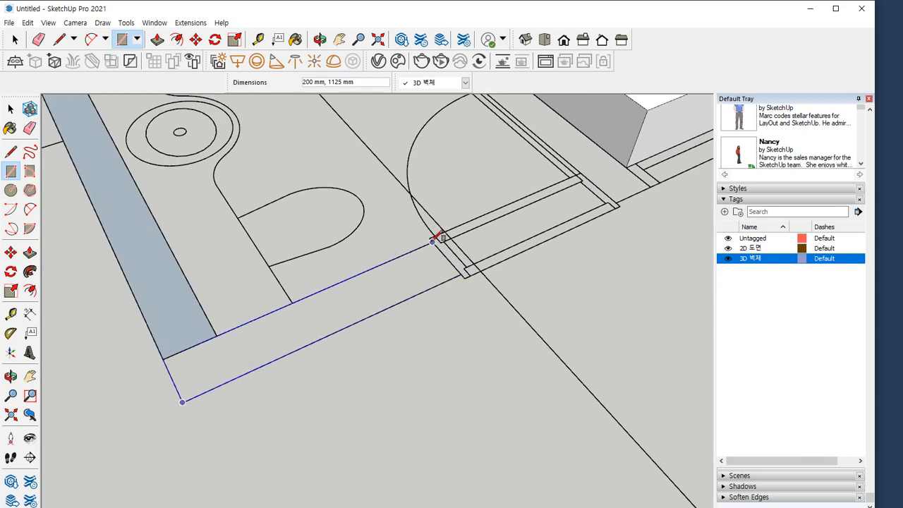
left_click(433, 240)
key("e")
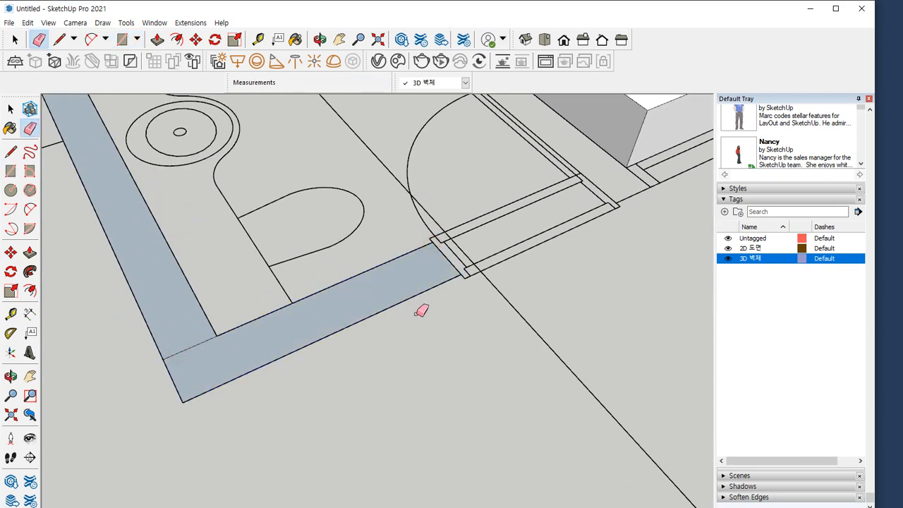
Draw a rectangle over the bathroom door opening, starting from the outer corner of the 1125 mm wall section
key("r")
left_click(461, 273)
scroll(556, 181, "up", 2)
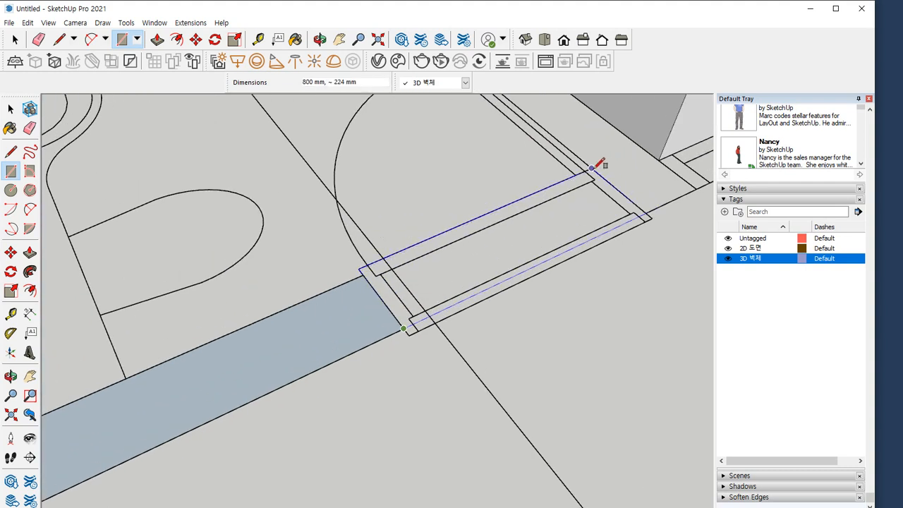
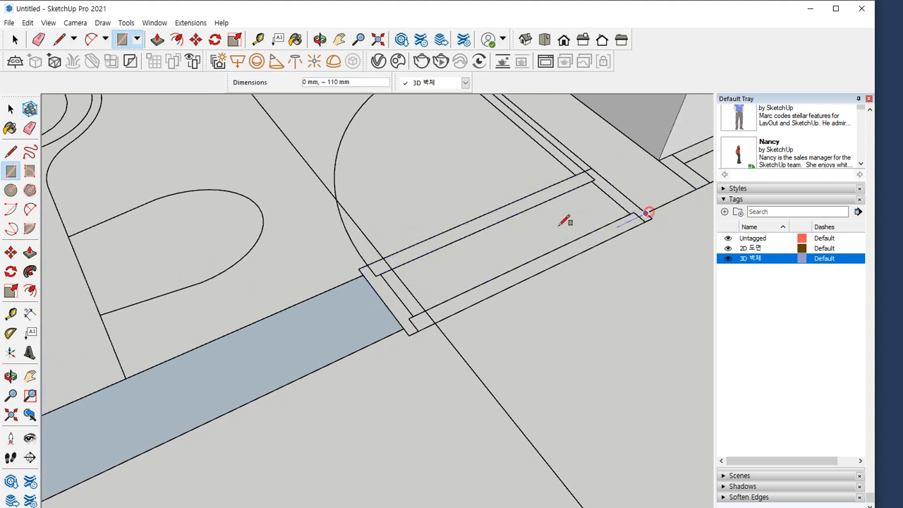
Finish the rectangle over the bathroom door opening and draw a 200 by 150 mm rectangle over the short wall beside it
left_click(363, 272)
middle_click_drag(476, 258, 194, 378, "shift")
left_click(375, 331)
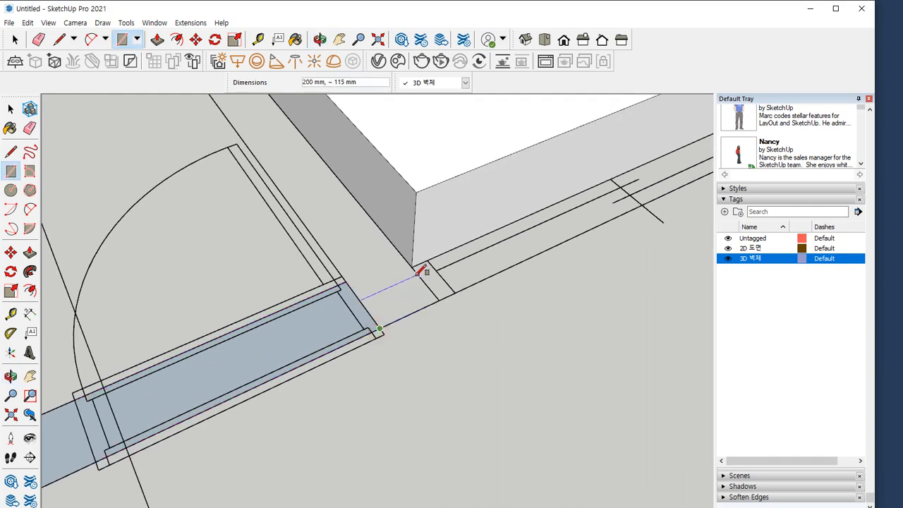
left_click(415, 269)
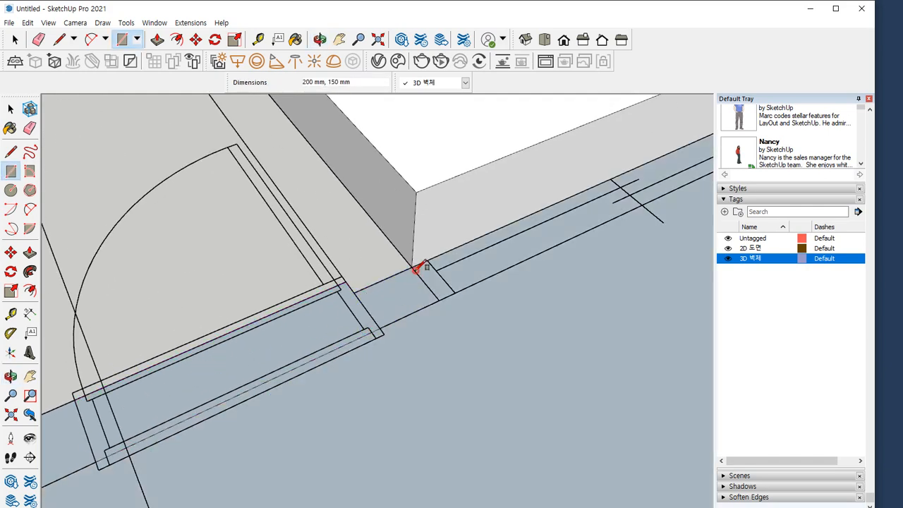
Draw a 200 mm wide rectangle along the bathroom's long side wall, from the door opening to the inner corner at the window end
left_click(354, 292)
scroll(311, 230, "down", 2)
middle_click_drag(265, 201, 456, 343, "shift")
scroll(363, 170, "up", 2)
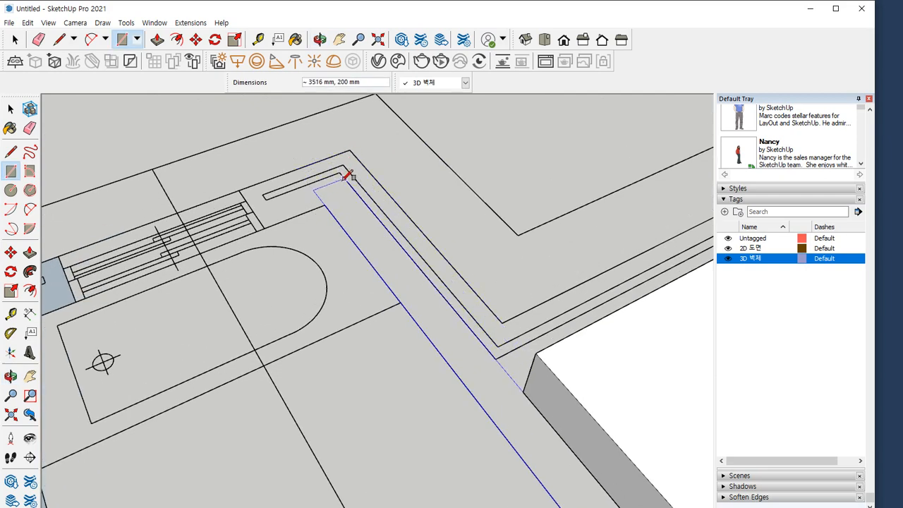
left_click(342, 174)
Examine the large floor face and the wall outlines around the bathroom, the window wall and the outer step
scroll(423, 325, "down", 2)
middle_click_drag(480, 371, 192, 116, "shift")
scroll(289, 256, "up", 2)
key("e")
key("space")
left_click(403, 225)
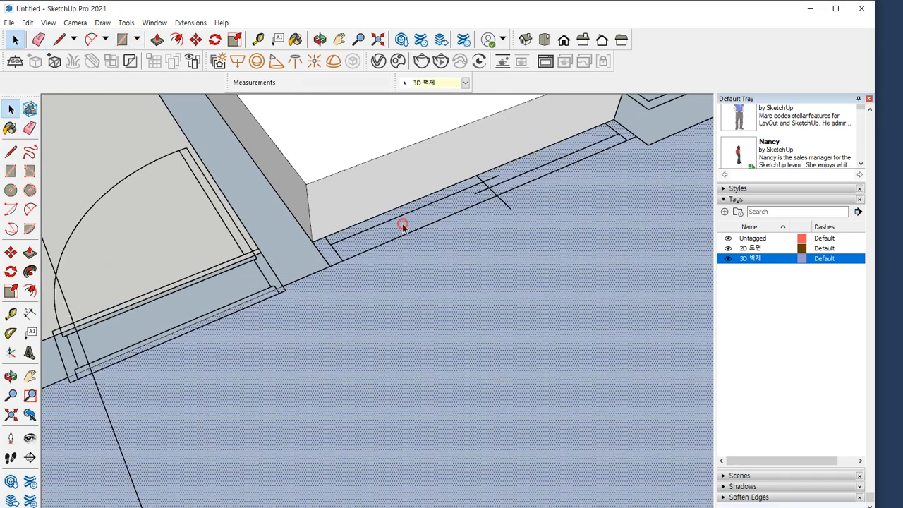
middle_click_drag(487, 196, 206, 380, "shift")
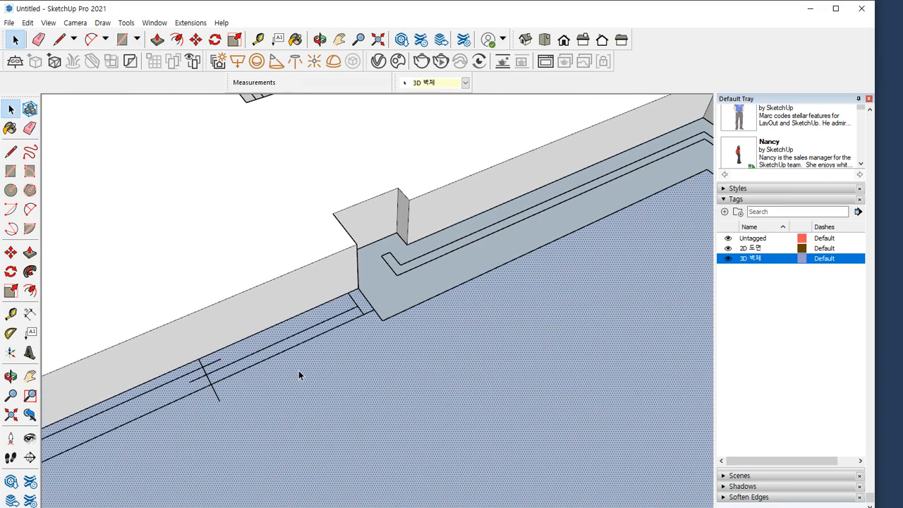
middle_click_drag(298, 375, 466, 282, "shift")
scroll(185, 296, "down", 6)
middle_click_drag(225, 295, 494, 484, "shift")
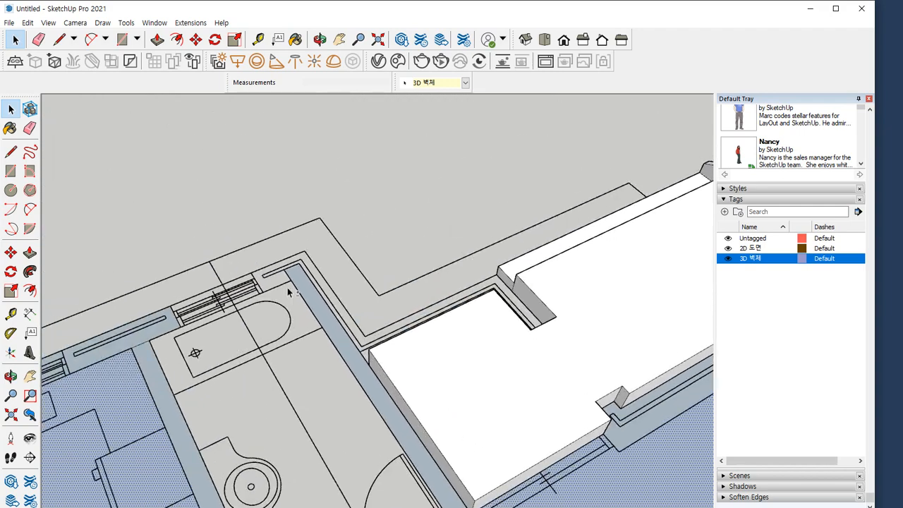
scroll(265, 300, "up", 5)
middle_click_drag(251, 278, 497, 282, "shift")
scroll(242, 361, "down", 4)
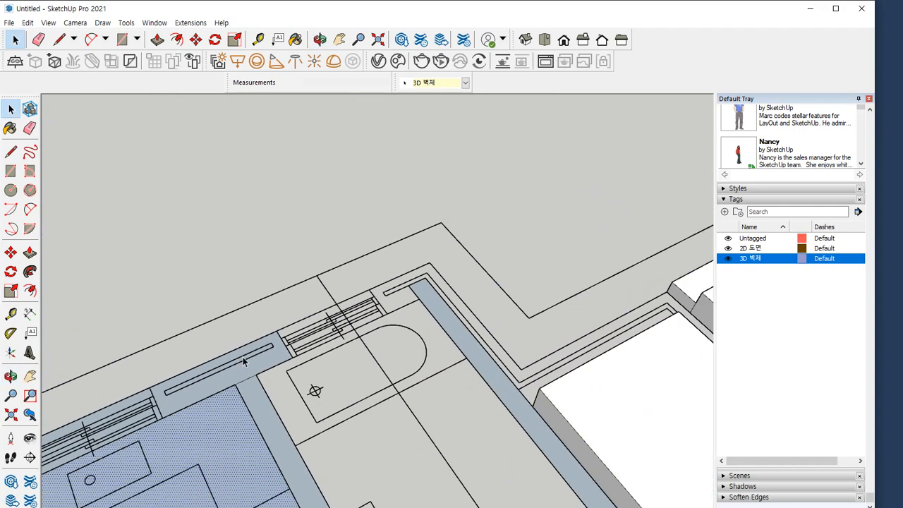
middle_click_drag(222, 358, 498, 232, "shift")
middle_click_drag(621, 206, 290, 307, "shift")
scroll(335, 273, "up", 4)
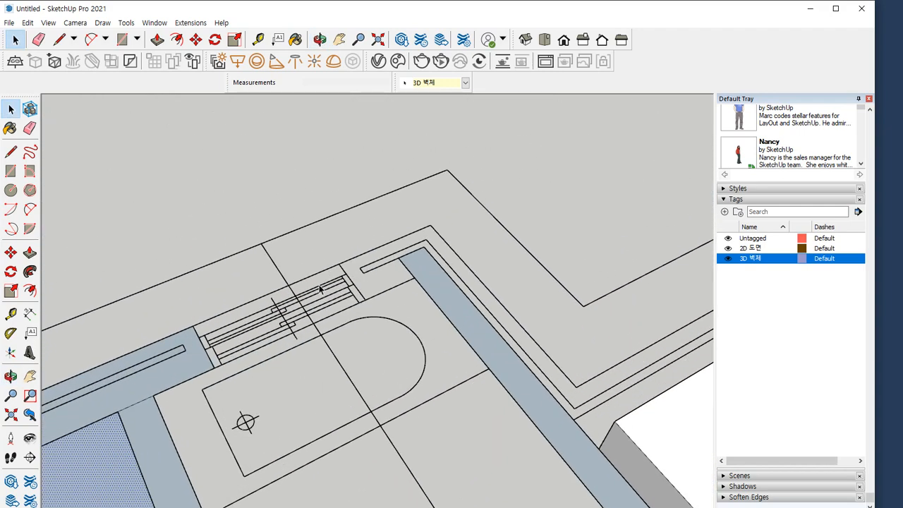
Draw a 350 by about 712 mm rectangle over the outer wall corner beside the bathroom window and erase the wall edges inside it
scroll(320, 288, "up", 3)
key("r")
left_click(365, 308)
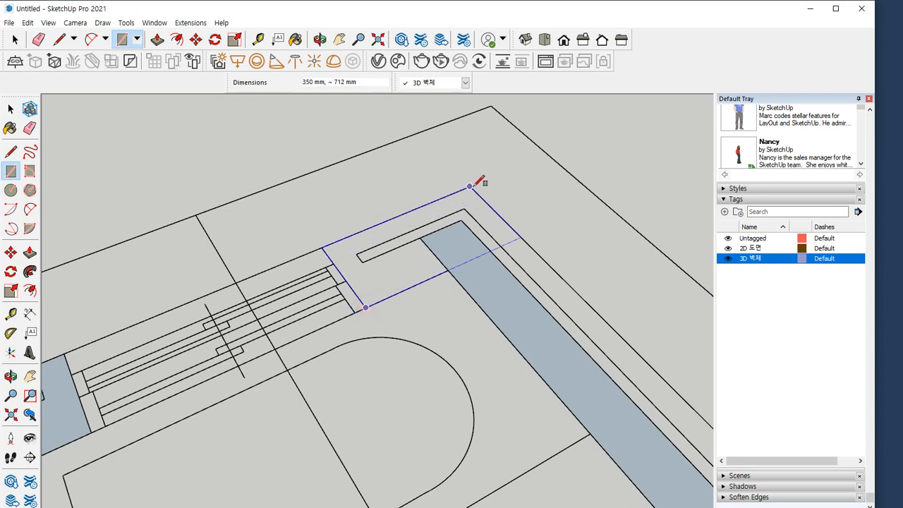
left_click(471, 186)
key("e")
left_click(429, 246)
left_click(440, 227)
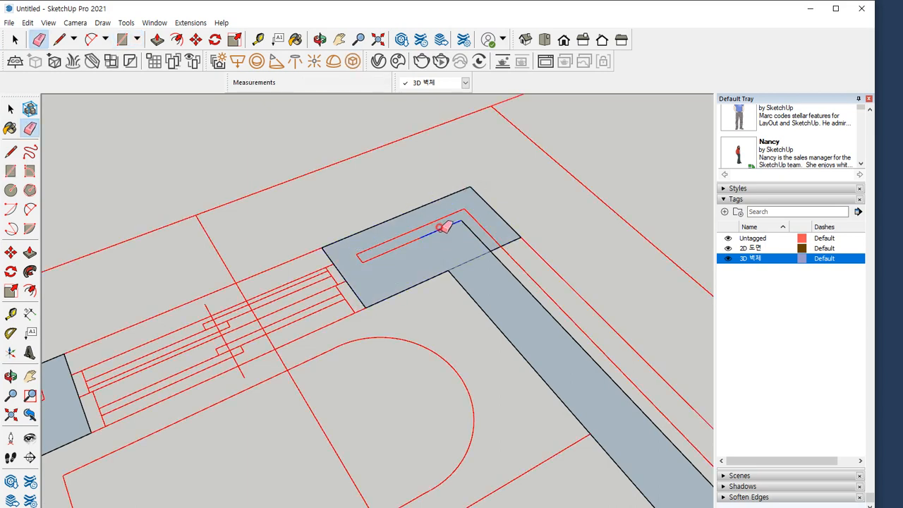
Draw a rectangle along the outer wall strip beside the bathroom up to the inner corner and erase its dividing edges
middle_click_drag(455, 241, 337, 200, "shift")
key("r")
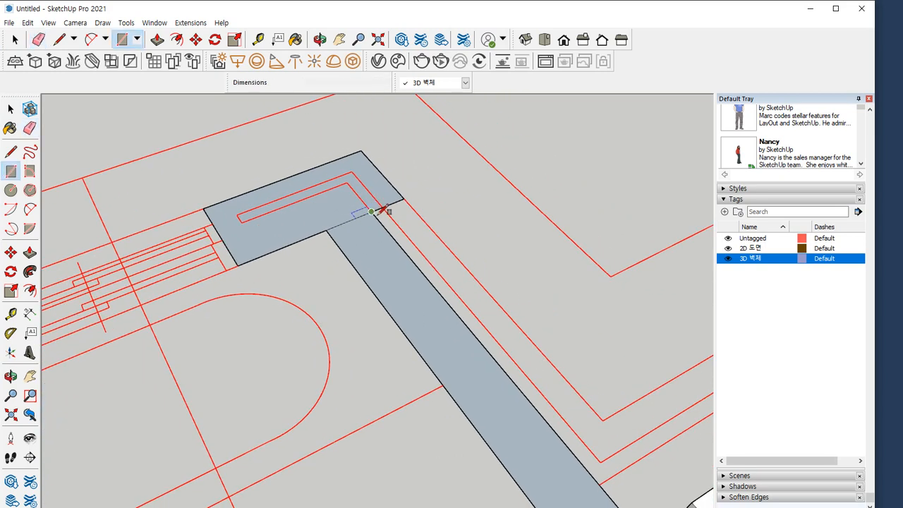
left_click(372, 212)
middle_click_drag(385, 224, 817, 308)
middle_click_drag(490, 197, 448, 374, "shift")
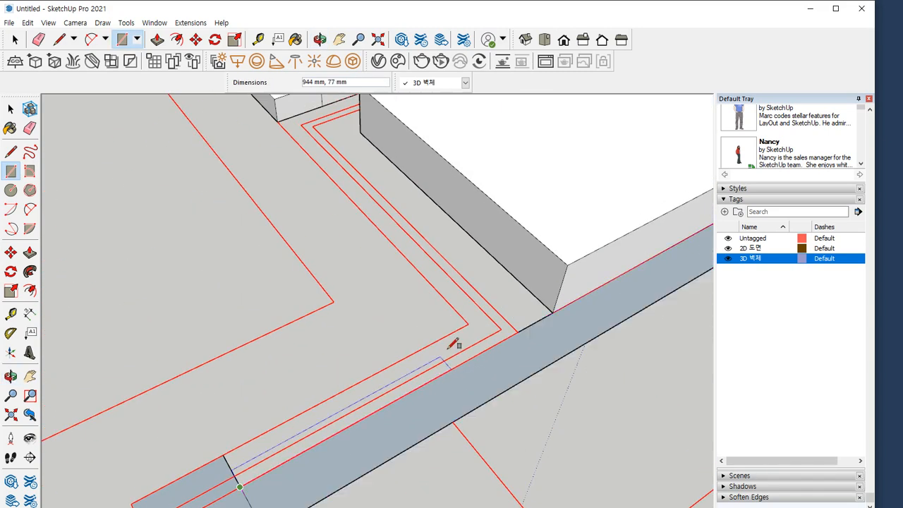
left_click(469, 323)
middle_click_drag(308, 423, 307, 347, "shift")
key("e")
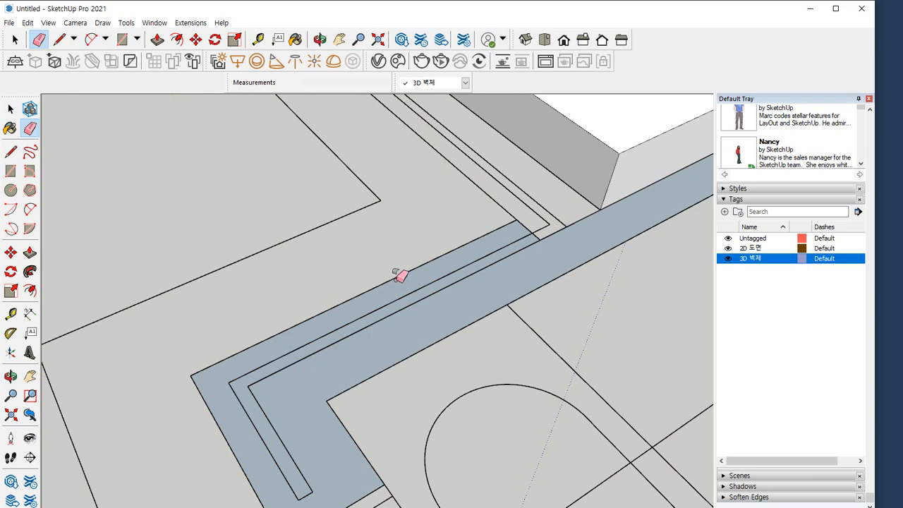
Draw a rectangle over the outer wall section running on from the inner corner and erase its edges with the adjoining wall
scroll(400, 273, "up", 4)
key("r")
left_click(437, 355)
middle_click_drag(358, 226, 464, 478)
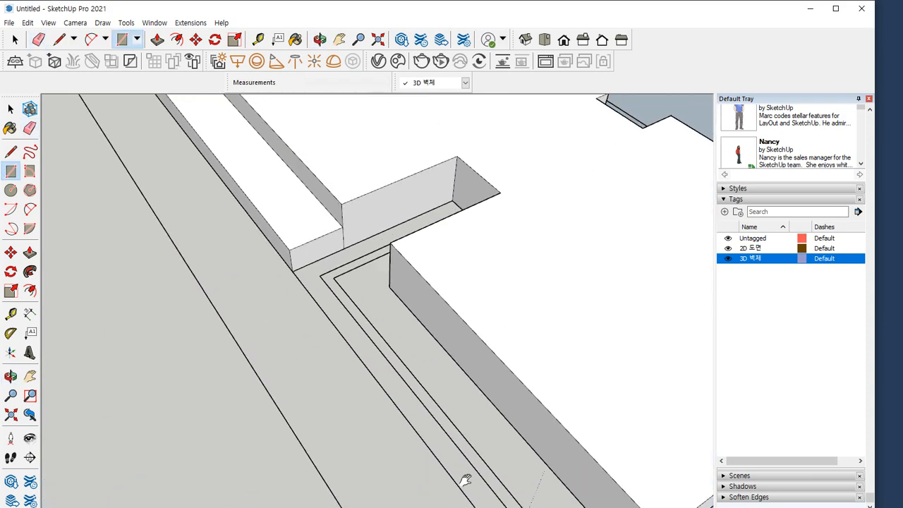
middle_click_drag(496, 408, 342, 242, "shift")
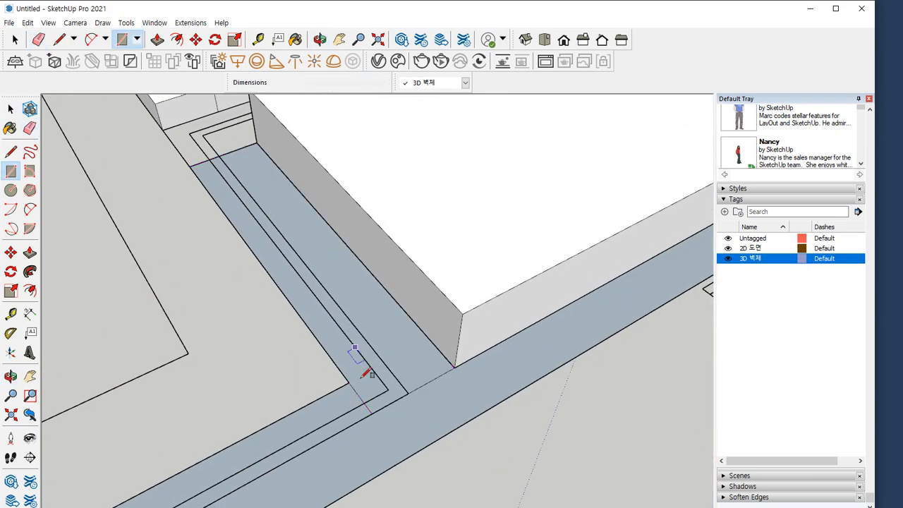
key("e")
left_click(360, 394)
left_click(424, 384)
Draw a rectangle over the wall return at the far end of the outer wall and erase its shared edge
mouse_move(169, 151)
middle_mouse_down("shift")
mouse_move(249, 300)
mouse_move(564, 314)
middle_mouse_up("shift")
middle_click_drag(386, 210, 344, 203)
key("r")
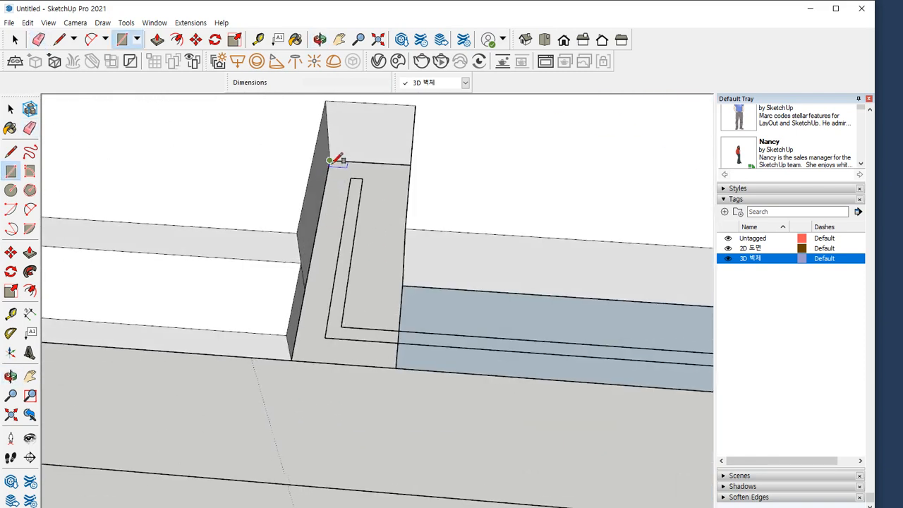
left_click(329, 162)
left_click(396, 366)
key("e")
left_click_drag(403, 321, 381, 314)
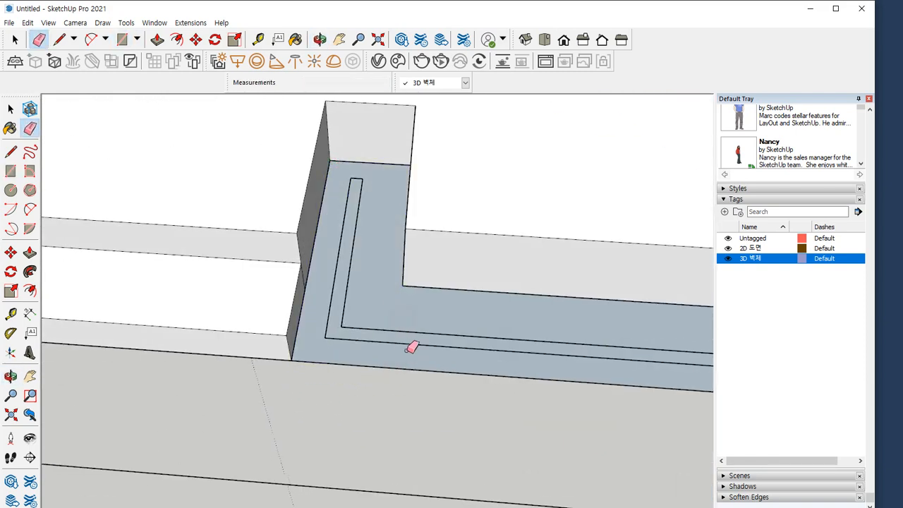
Reverse the faces of the stepped outer wall by the bathroom and the large living and kitchen floor
scroll(406, 353, "down", 3)
key("space")
left_click(439, 328)
scroll(432, 342, "down", 5)
scroll(433, 344, "down", 2)
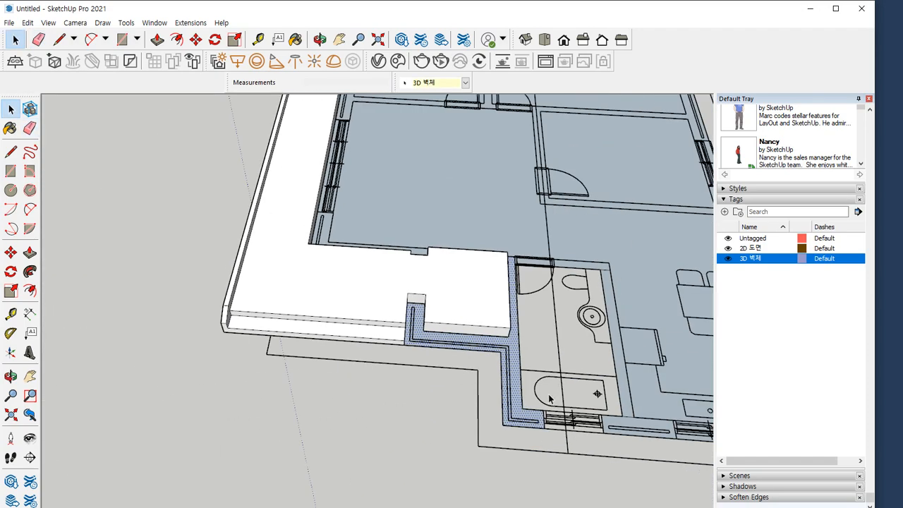
middle_click_drag(548, 394, 328, 367, "shift")
right_click(313, 328)
left_click(352, 241)
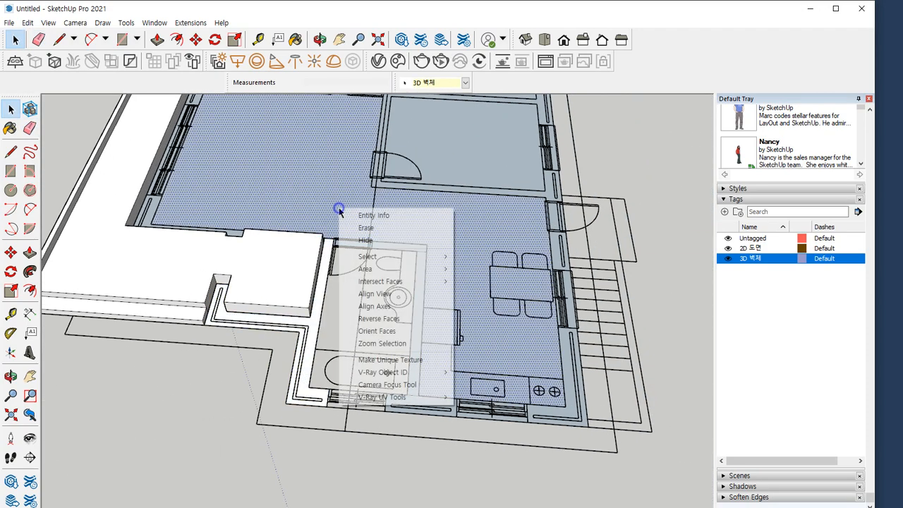
key("e")
Reverse the faces of the L-shaped bathroom wall and the bathroom door opening
scroll(426, 245, "up", 5)
scroll(426, 246, "up", 2)
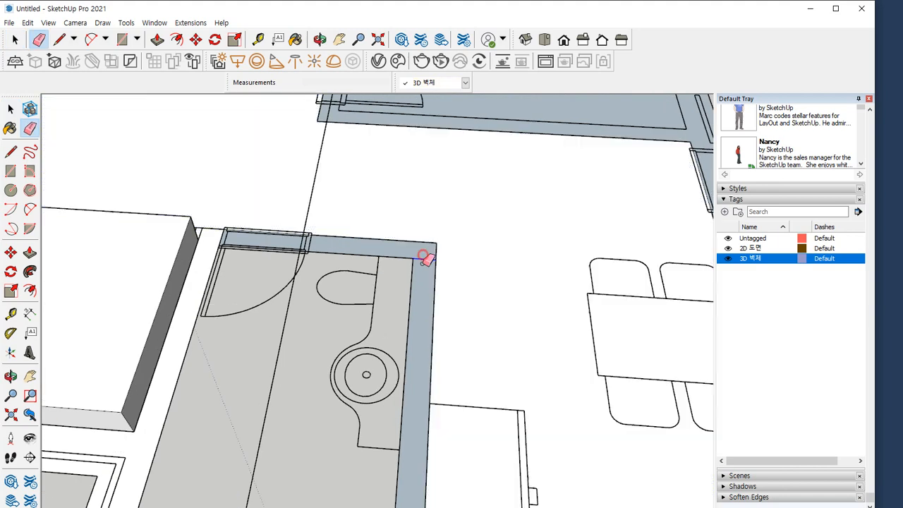
key("r")
right_click(417, 252)
right_click(274, 242)
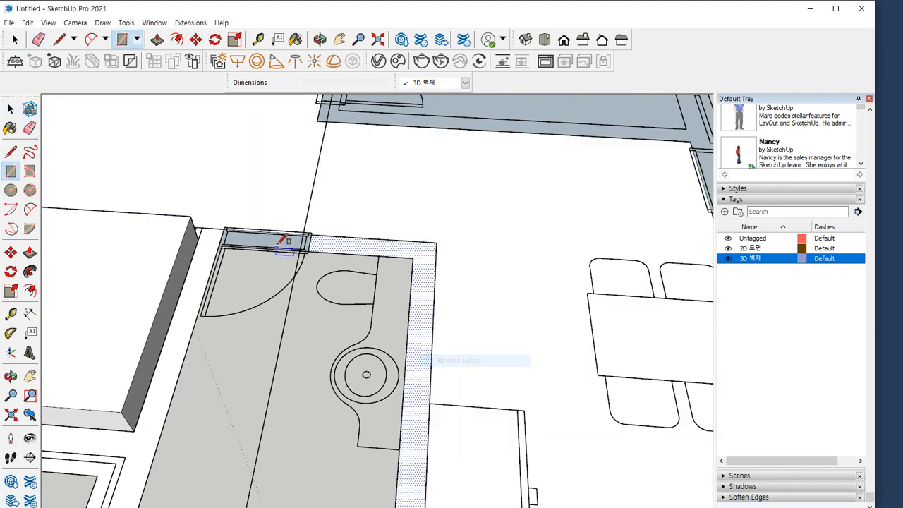
key("Escape")
Draw a 1000 by 350 mm rectangle over the bathroom window
scroll(406, 409, "down", 2)
middle_click_drag(385, 413, 317, 215, "shift")
scroll(92, 419, "up", 2)
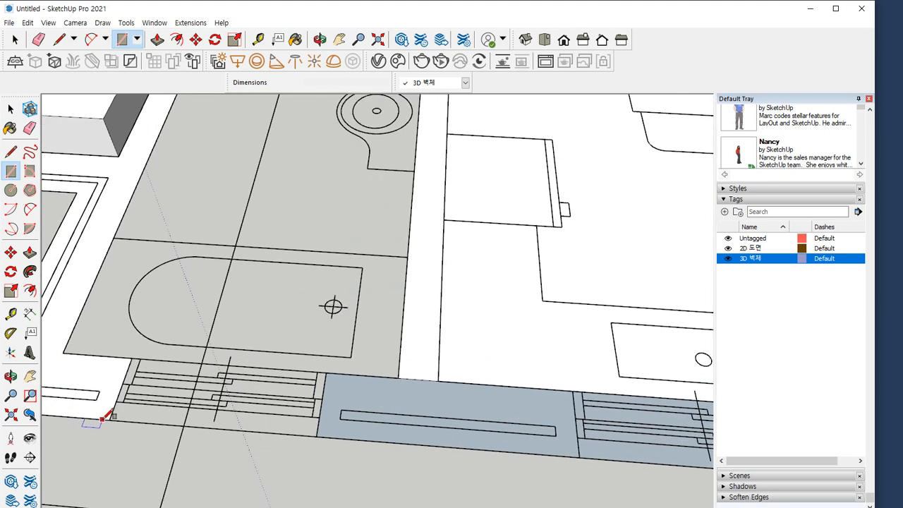
left_click(110, 419)
key("Escape")
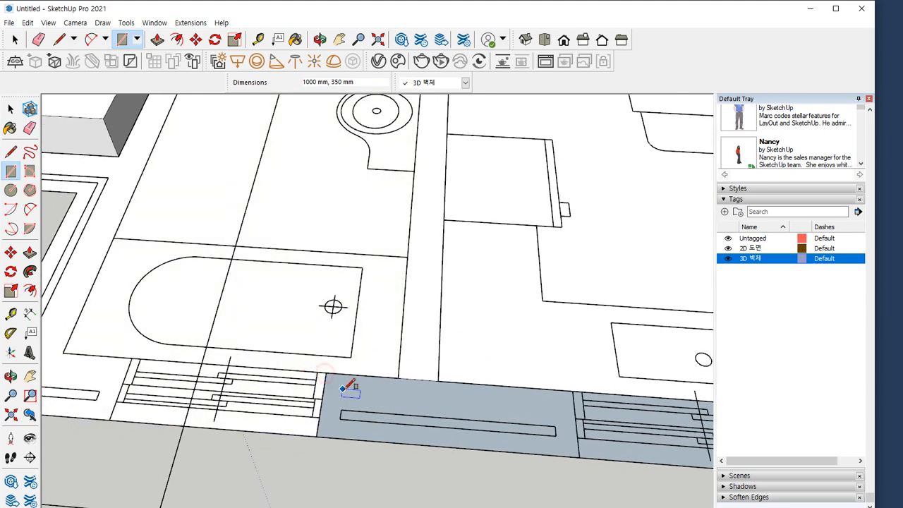
Reverse the faces of the wall between the two windows, the kitchen corner wall and the window by the sink
right_click(356, 388)
key("r")
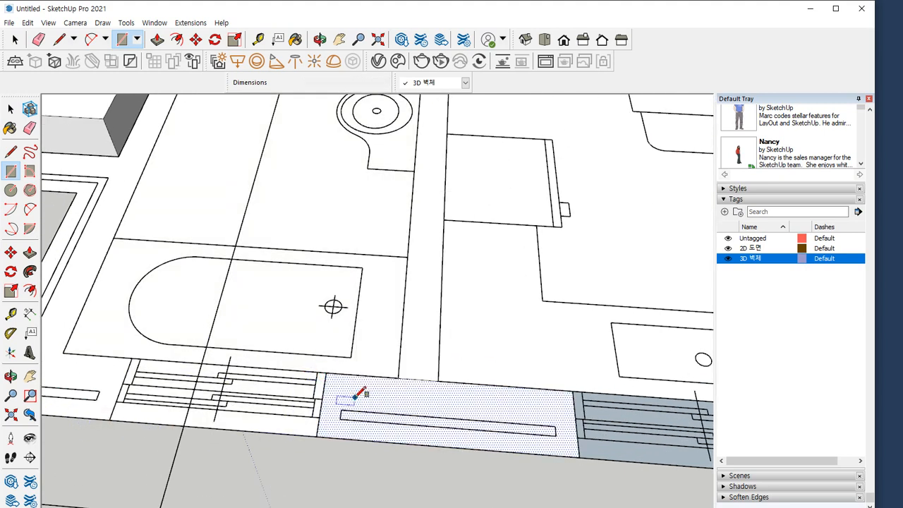
key("space")
middle_click_drag(488, 397, 42, 327, "shift")
right_click(360, 376)
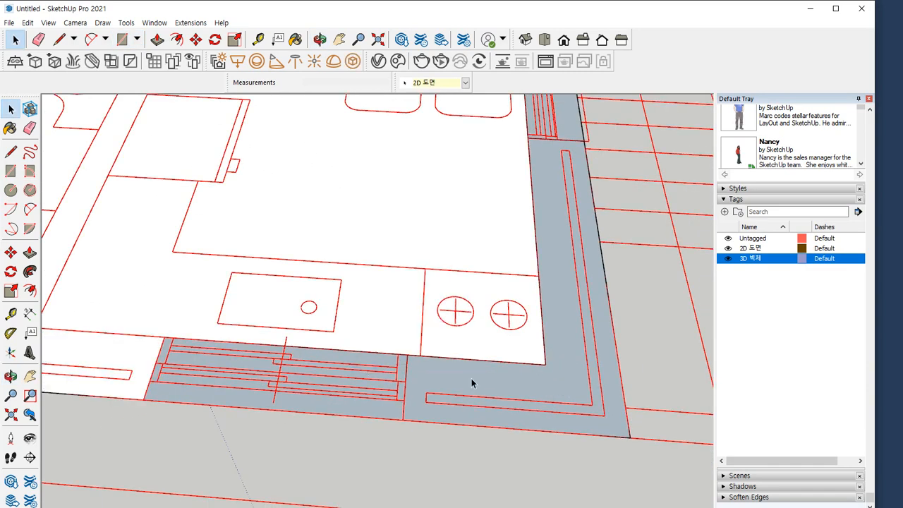
right_click(472, 379)
key("r")
right_click(361, 366)
key("r")
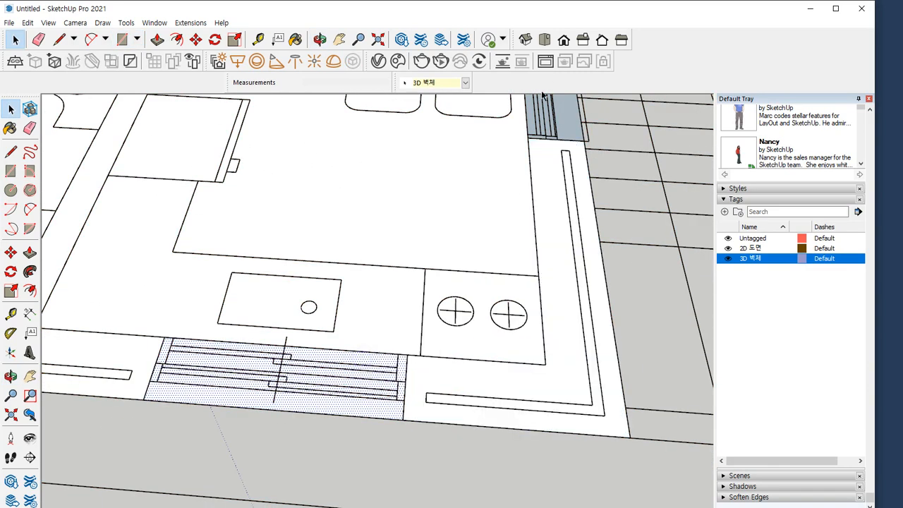
Reverse the faces of the window by the dining table, the wall section next to it and the entrance door opening
middle_click_drag(495, 229, 329, 503)
right_click(425, 274)
key("r")
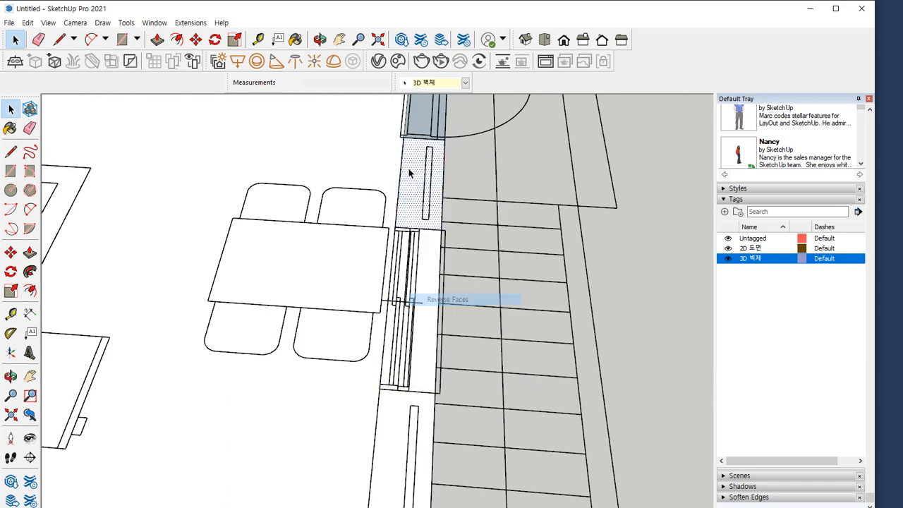
middle_click_drag(409, 200, 380, 407)
right_click(381, 407)
key("r")
Reverse the faces of the wall past the entrance door, the adjoining room's floor and its window
right_click(379, 331)
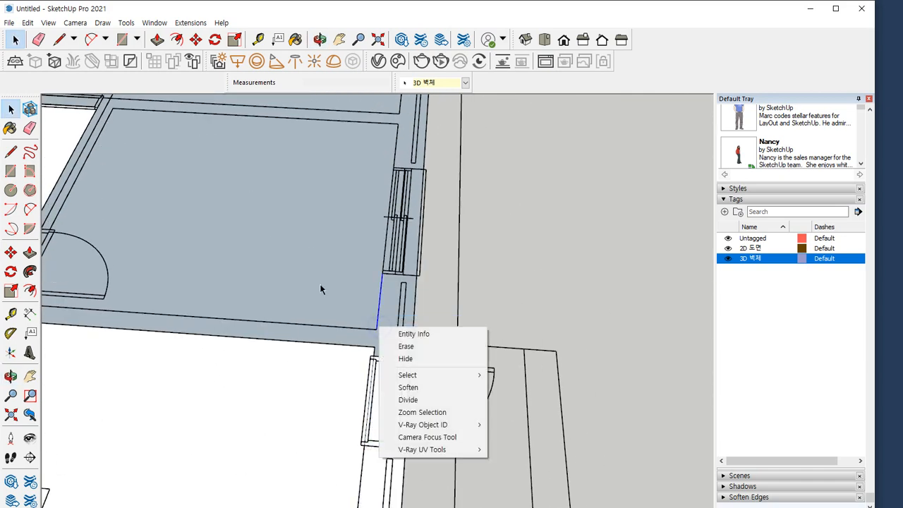
right_click(386, 287)
key("r")
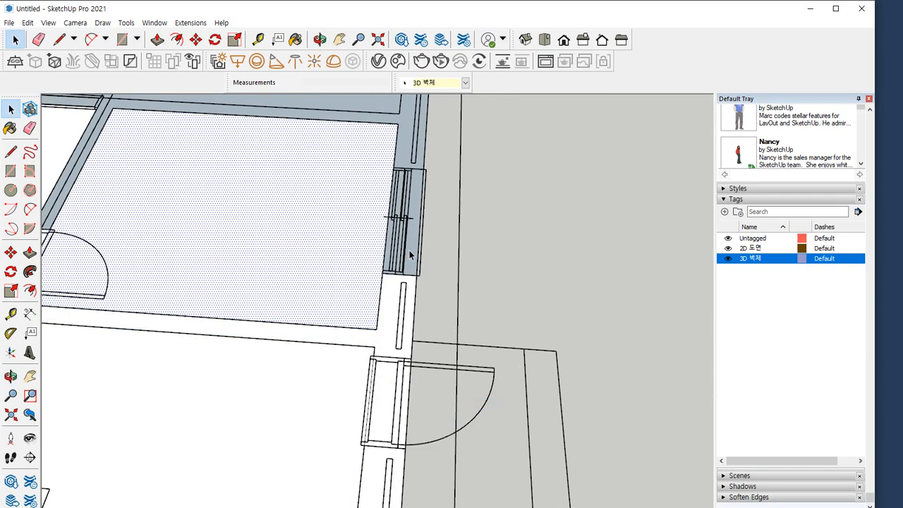
right_click(411, 256)
key("r")
Draw a rectangle over the adjoining room's interior door opening to separate it from the wall face
middle_click_drag(191, 276, 410, 334, "shift")
scroll(341, 366, "up", 1)
left_click(455, 354)
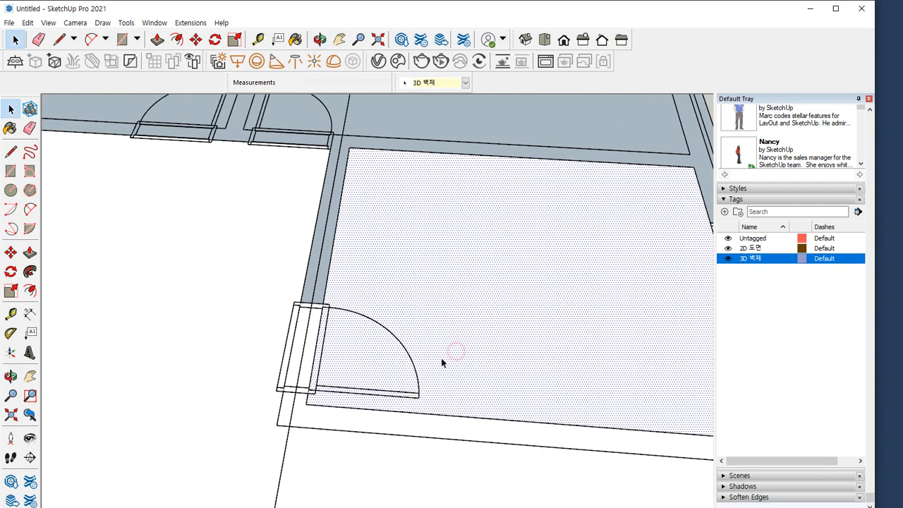
left_click(302, 376)
scroll(303, 373, "up", 3)
key("r")
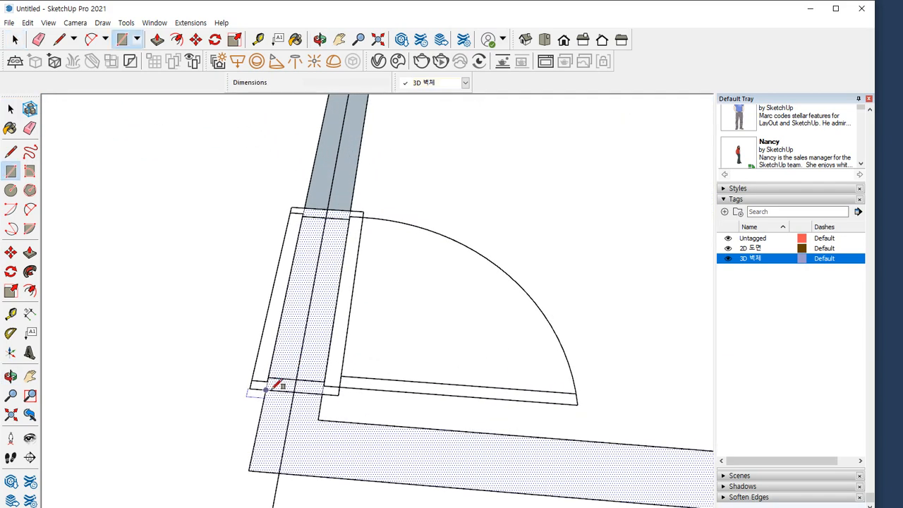
left_click(269, 381)
left_click(349, 211)
key("space")
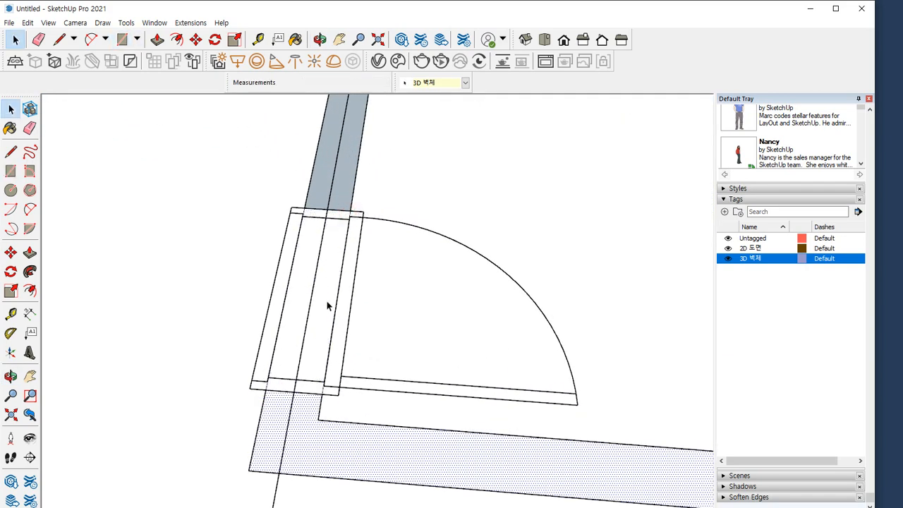
left_click(328, 306)
Reverse the face of the interior wall beyond that room's door opening
middle_click_drag(349, 262, 285, 504, "shift")
left_click(299, 366)
key("r")
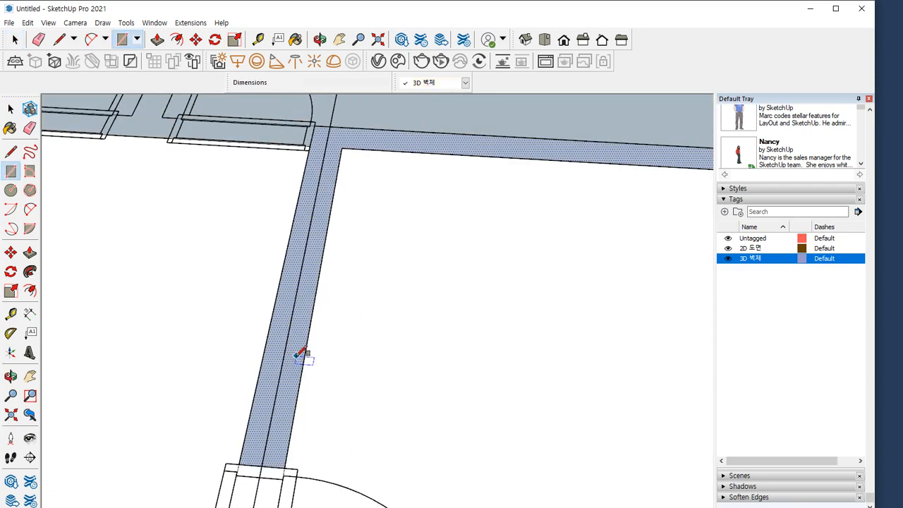
key("space")
right_click(299, 366)
left_click(347, 253)
Reverse the floor face of the next room on the other side of that wall
middle_click_drag(406, 244, 139, 462, "shift")
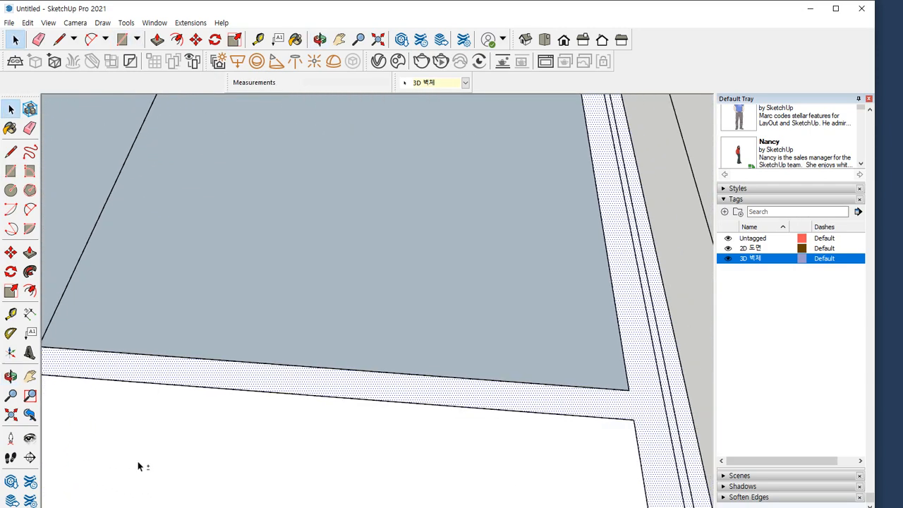
right_click(379, 346)
left_click(422, 260)
scroll(165, 327, "down", 2)
middle_click_drag(165, 326, 503, 413, "shift")
scroll(380, 438, "up", 2)
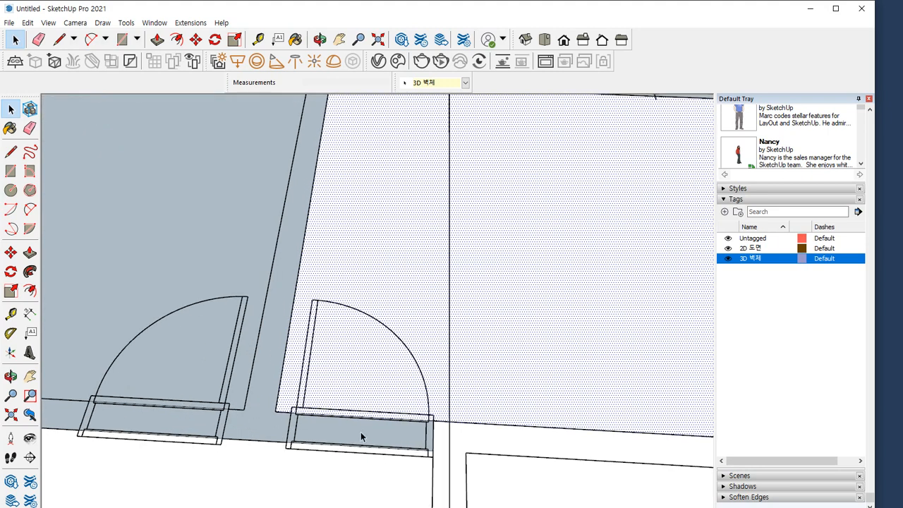
Reverse the faces of the two neighbouring interior door openings and of the wall section between them
right_click(360, 434)
left_click(402, 345)
right_click(262, 433)
left_click(304, 345)
right_click(182, 429)
left_click(223, 342)
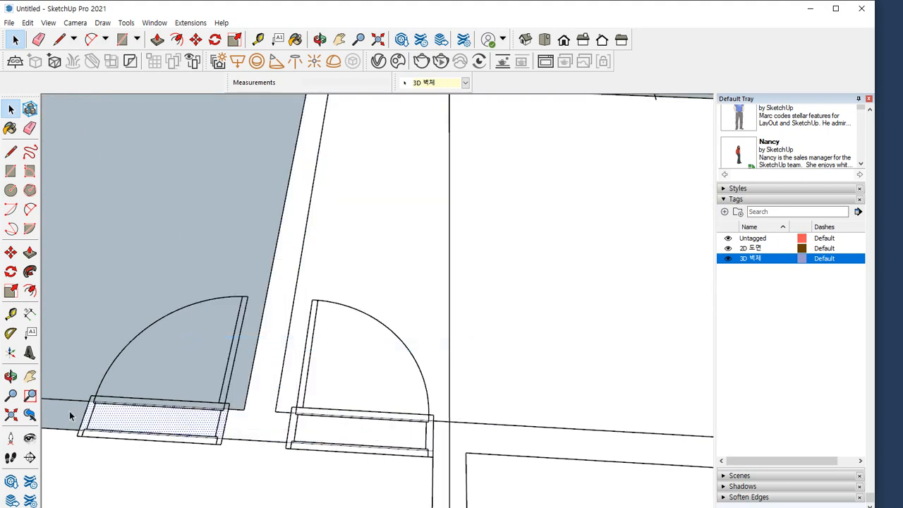
Reverse the faces of the wall section past the second door opening and of that door's room floor
right_click(70, 412)
left_click(111, 323)
right_click(150, 307)
left_click(190, 416)
Reverse the faces of the outer corner wall and the bedroom window next to it
scroll(192, 354, "down", 3)
middle_click_drag(413, 285, 259, 321, "shift")
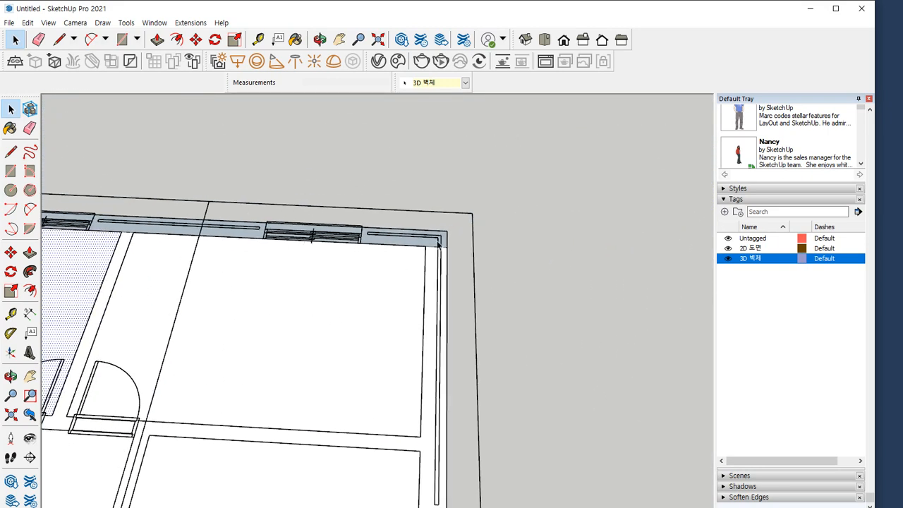
scroll(431, 251, "up", 3)
key("e")
left_click(433, 250)
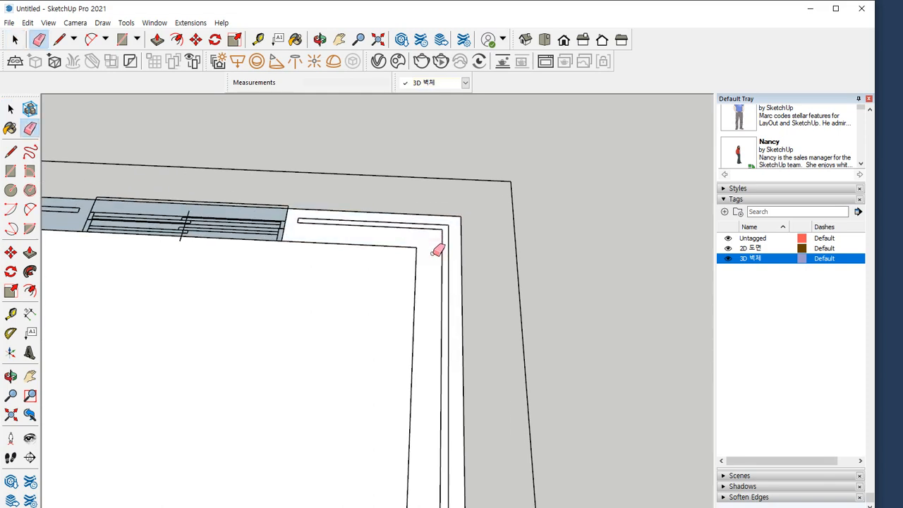
key("space")
middle_click_drag(261, 237, 487, 268, "shift")
right_click(446, 244)
left_click(486, 354)
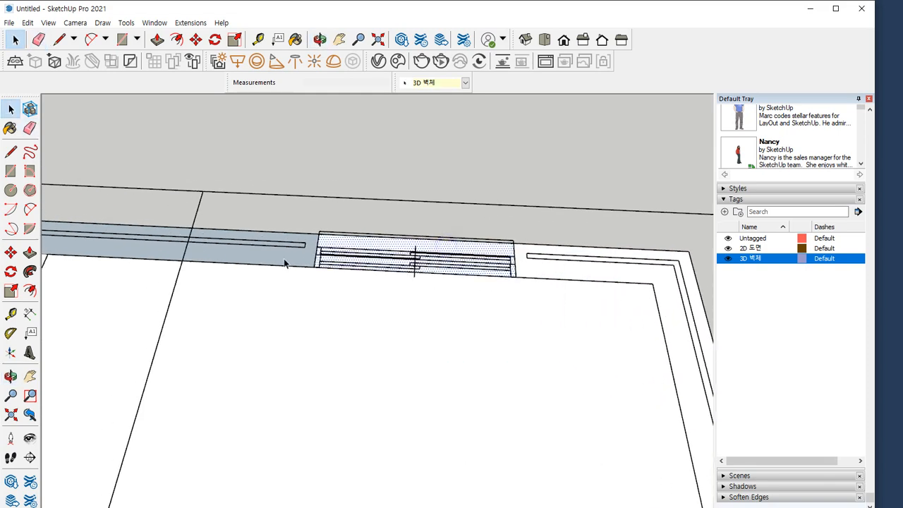
Reverse the faces of the wall between the two bedroom windows, the second window and the corner wall beyond it
right_click(284, 258)
left_click(319, 363)
middle_click_drag(156, 279, 439, 303, "shift")
right_click(391, 262)
left_click(423, 369)
right_click(179, 284)
left_click(213, 392)
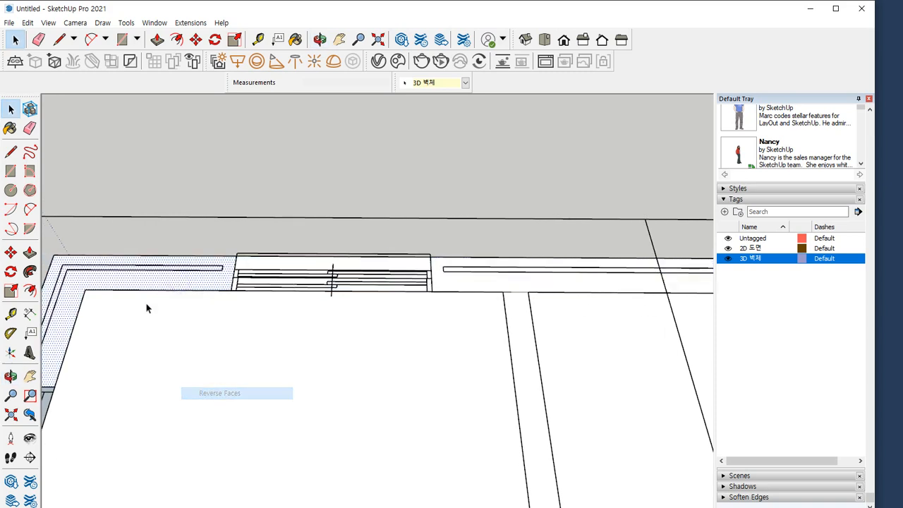
Reverse the face of the window in the side wall around that corner
scroll(148, 307, "down", 3)
middle_click_drag(212, 342, 432, 246, "shift")
right_click(345, 300)
key("Escape")
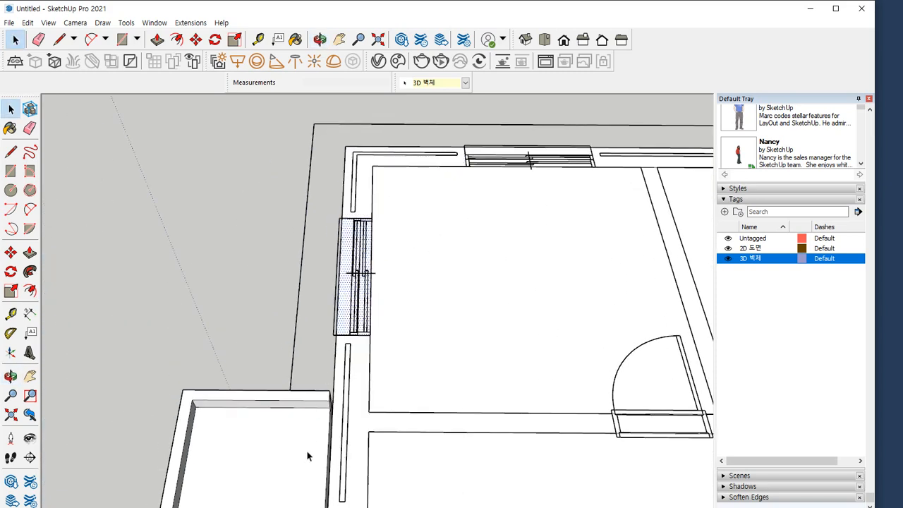
Reverse the faces of the long living-room window along the balcony and the adjoining L-shaped corner wall
middle_click_drag(306, 451, 218, 451)
left_click(230, 457)
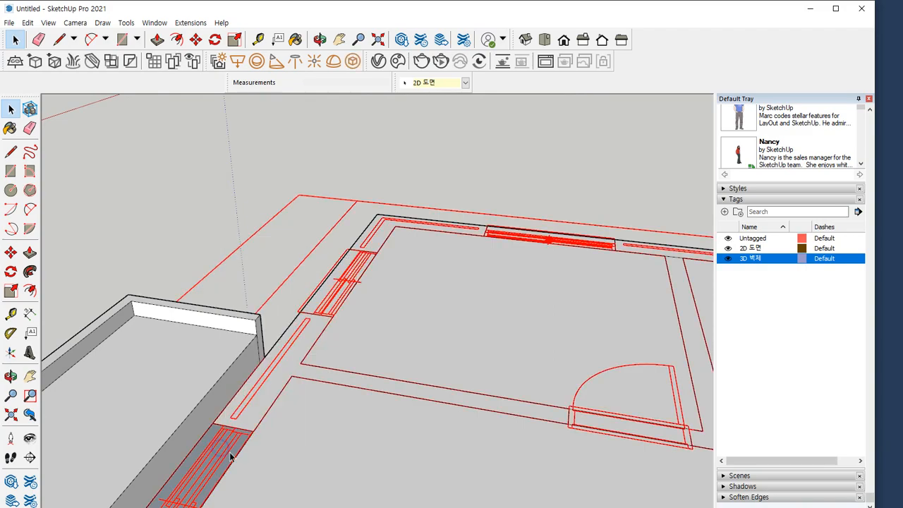
left_click(232, 456)
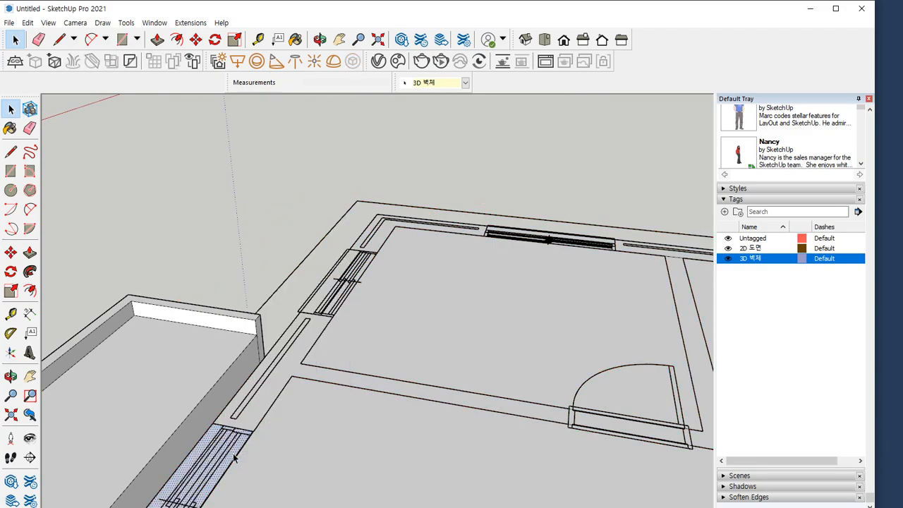
scroll(234, 454, "down", 3)
middle_click_drag(236, 454, 303, 220, "shift")
middle_click_drag(440, 216, 242, 338)
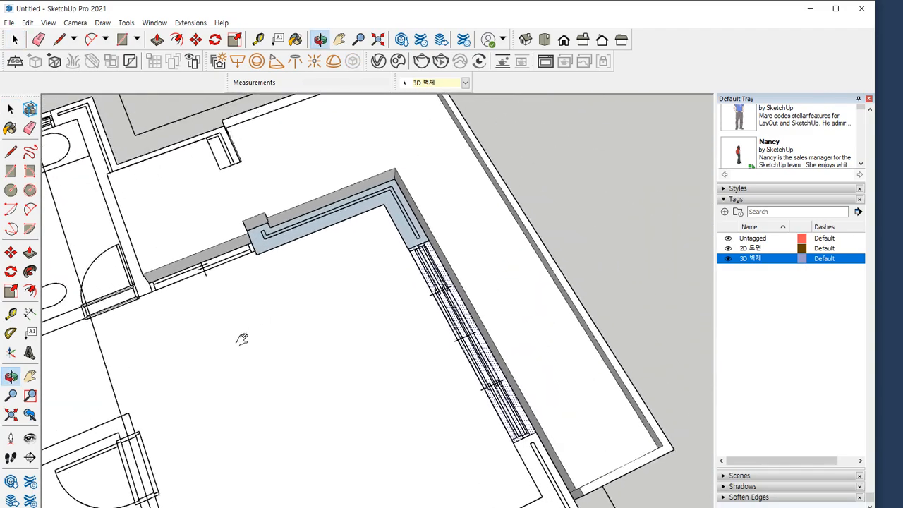
scroll(372, 233, "up", 3)
left_click(375, 280)
scroll(282, 353, "down", 3)
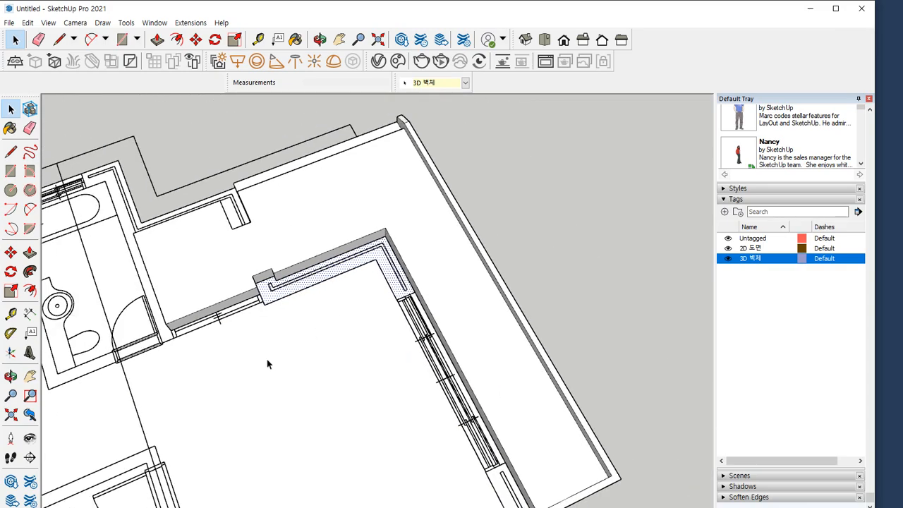
Erase the vertical seam lines on the base's outer faces along the bathroom and kitchen side and the stair side
middle_click_drag(319, 353, 377, 232)
scroll(431, 383, "down", 5)
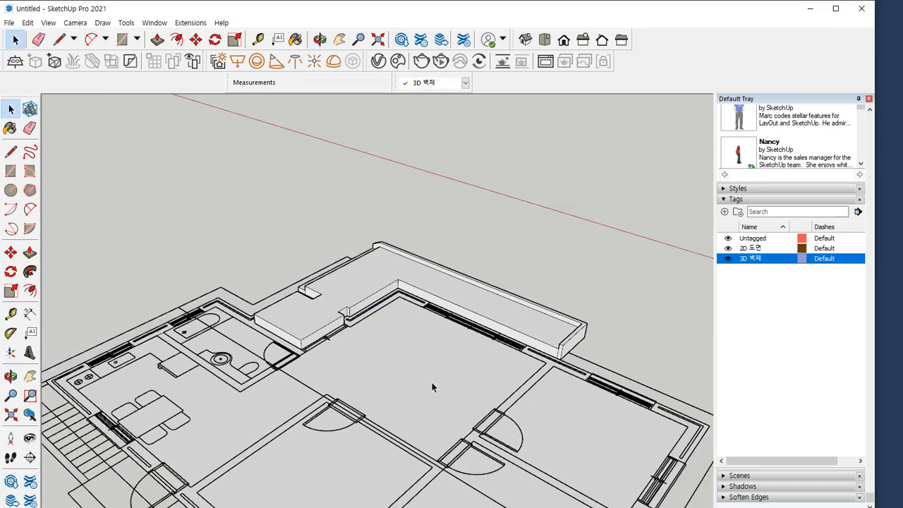
middle_click_drag(484, 378, 141, 494)
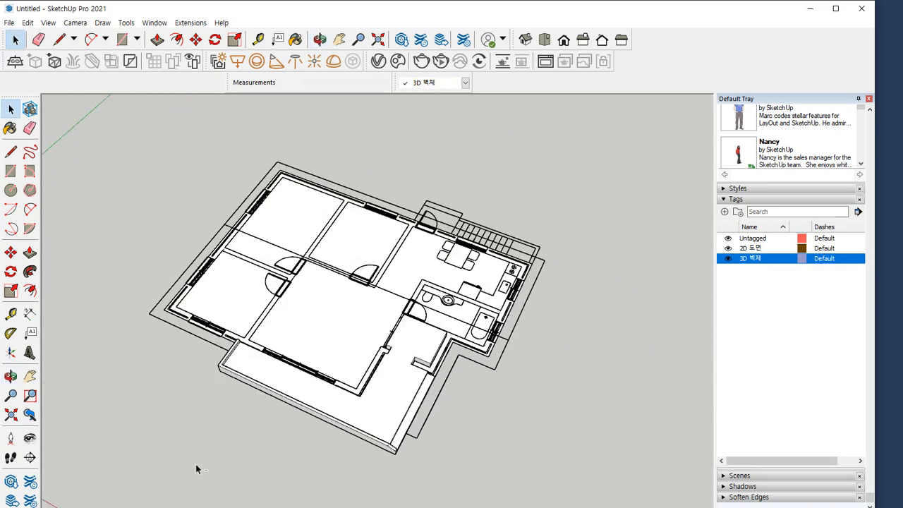
scroll(534, 448, "up", 3)
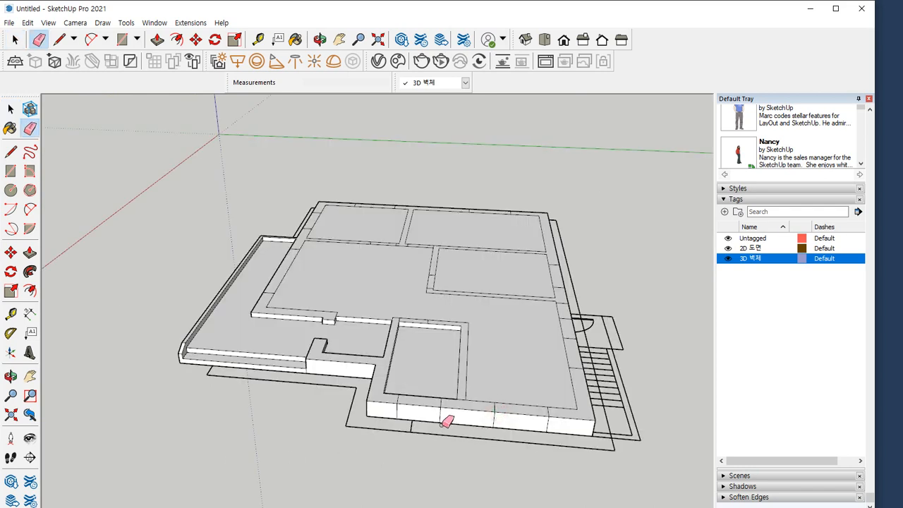
left_click_drag(443, 417, 393, 416)
left_click_drag(491, 422, 588, 426)
middle_click_drag(588, 425, 288, 399)
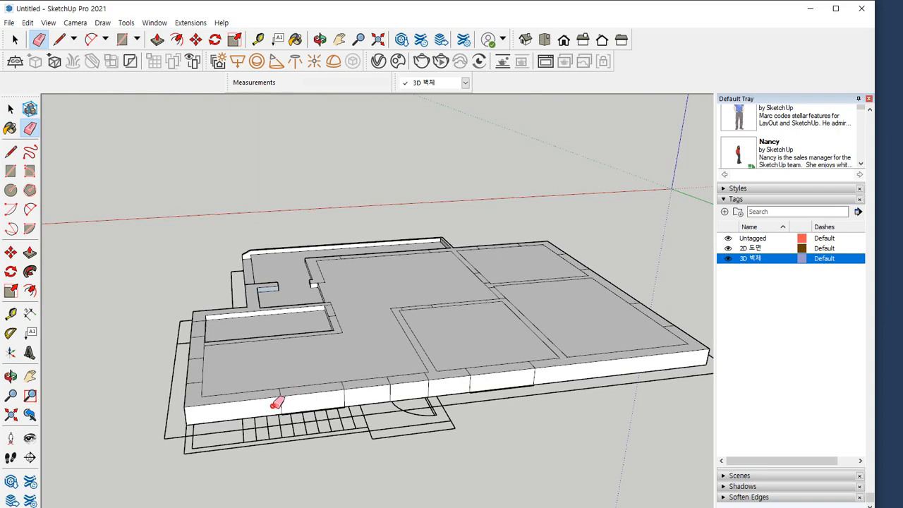
mouse_move(278, 403)
left_mouse_down()
mouse_move(344, 397)
mouse_move(376, 383)
mouse_move(638, 372)
left_mouse_up()
Erase the vertical seam lines below the windows on the base's outer faces around the bedrooms
mouse_move(639, 371)
middle_mouse_down()
mouse_move(484, 374)
mouse_move(359, 410)
middle_mouse_up()
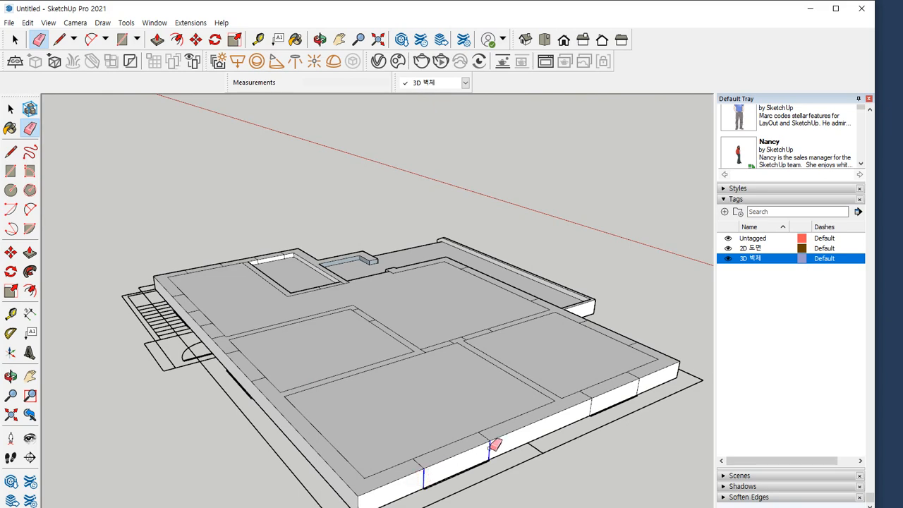
mouse_move(531, 435)
middle_mouse_down()
mouse_move(545, 408)
mouse_move(432, 410)
middle_mouse_up()
scroll(432, 409, "up", 1)
left_click_drag(452, 409, 543, 381)
middle_click_drag(543, 380, 197, 384)
mouse_move(225, 360)
left_mouse_down()
mouse_move(306, 327)
mouse_move(338, 327)
left_mouse_up()
middle_click_drag(503, 294, 191, 317)
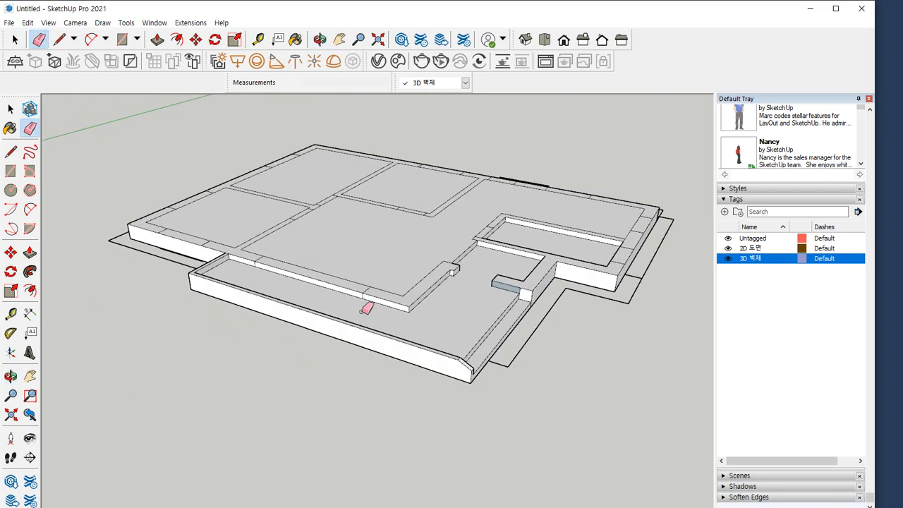
Erase the vertical seam lines at both ends of the long window on the base face along the balcony
scroll(280, 284, "up", 3)
scroll(227, 250, "up", 3)
left_click_drag(237, 256, 230, 260)
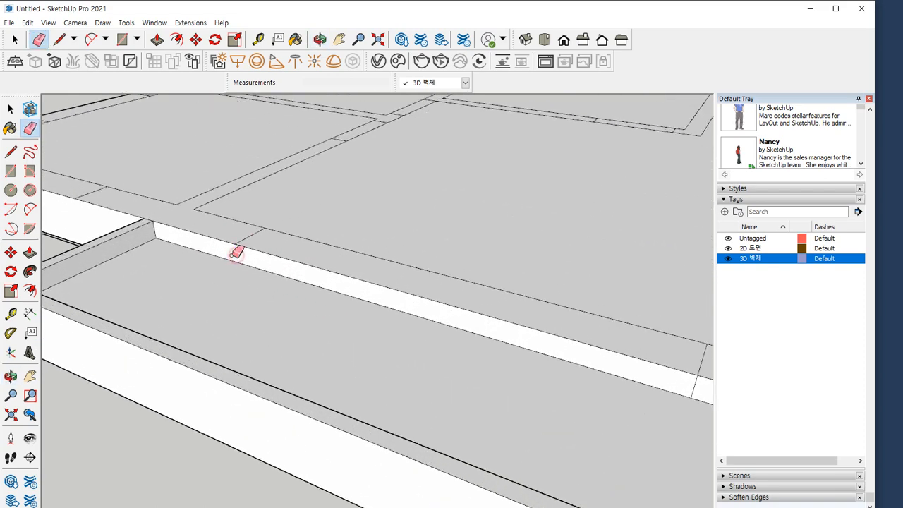
scroll(488, 371, "down", 1)
scroll(489, 372, "down", 2)
scroll(548, 369, "up", 2)
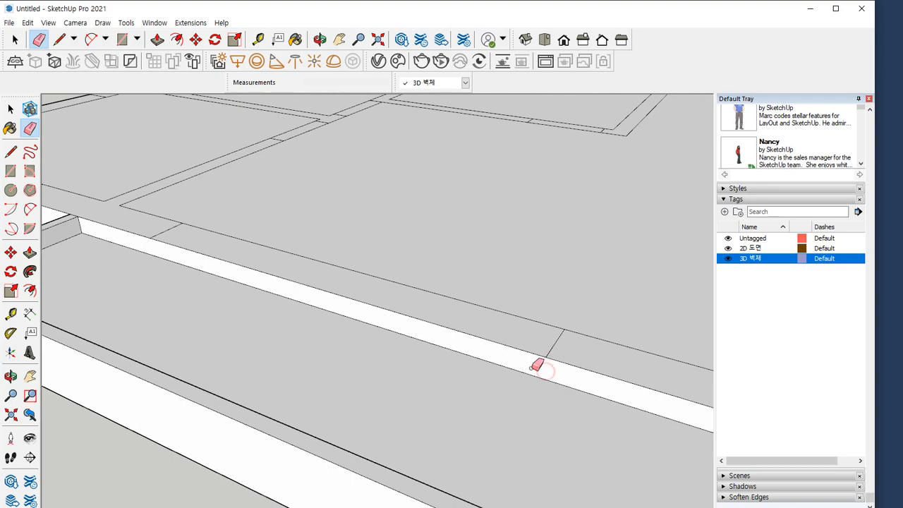
scroll(494, 390, "down", 1)
scroll(498, 387, "down", 2)
middle_click_drag(508, 409, 385, 417)
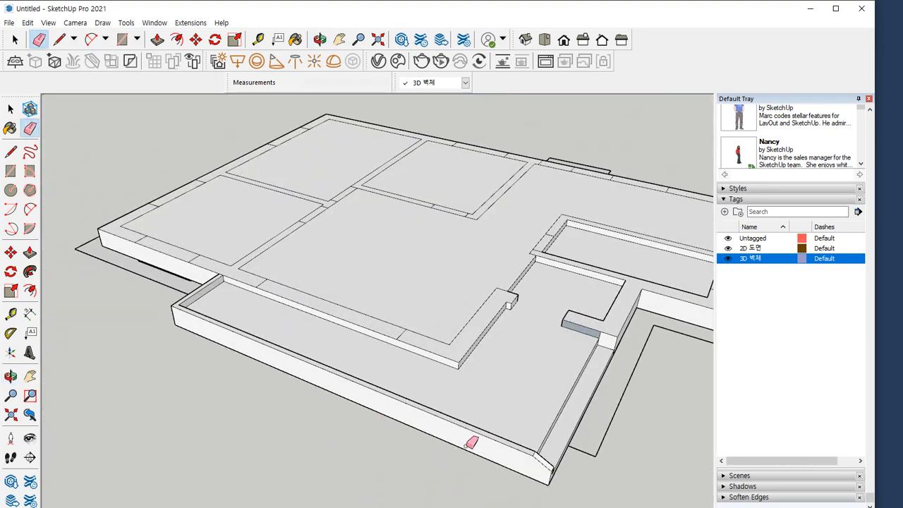
Erase the dividing edge on the side of the entrance wall stub and reverse its blue-grey side face
middle_click_drag(285, 415, 214, 411)
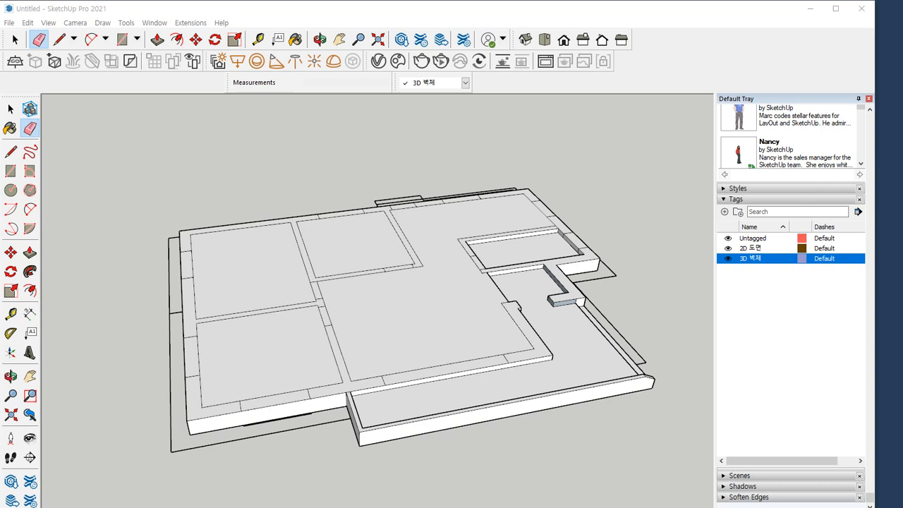
scroll(531, 283, "up", 8)
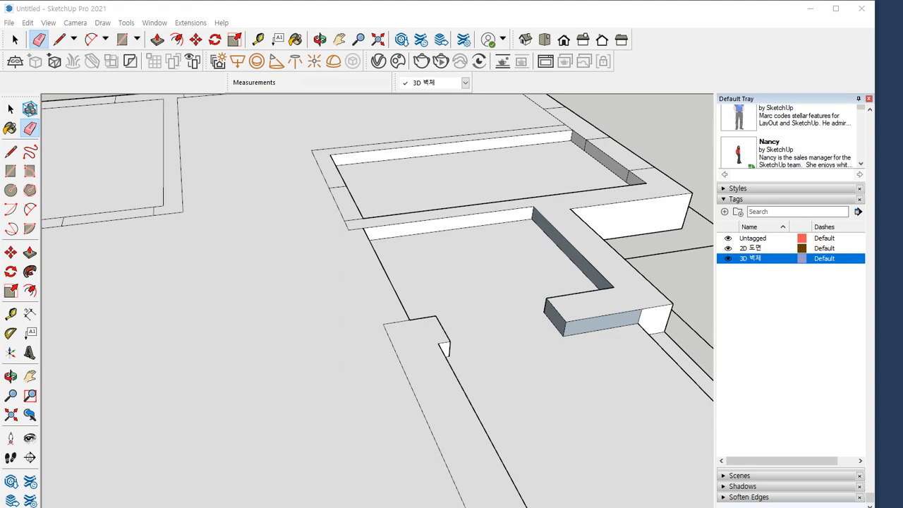
mouse_move(454, 428)
middle_mouse_down()
mouse_move(571, 444)
mouse_move(362, 388)
mouse_move(370, 383)
middle_mouse_up()
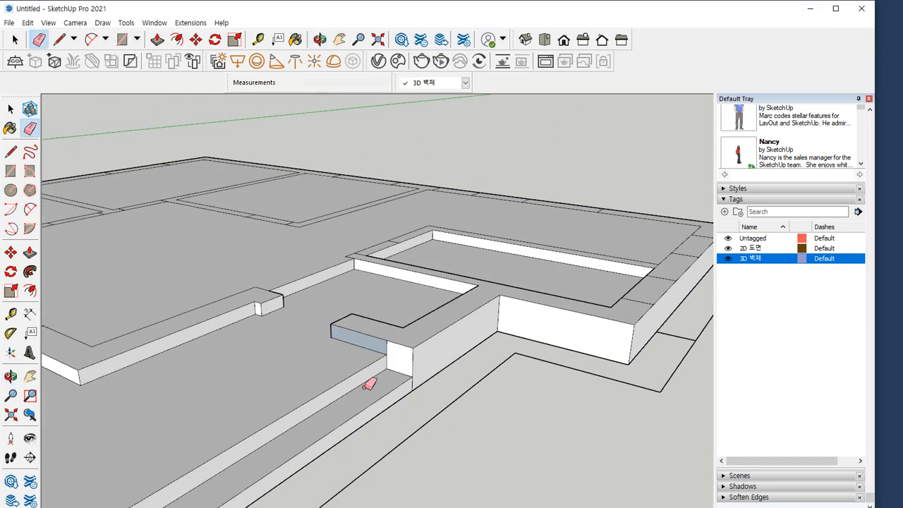
mouse_move(423, 352)
middle_mouse_down()
mouse_move(430, 437)
mouse_move(397, 318)
mouse_move(521, 455)
mouse_move(494, 383)
mouse_move(530, 419)
middle_mouse_up()
scroll(447, 365, "down", 3)
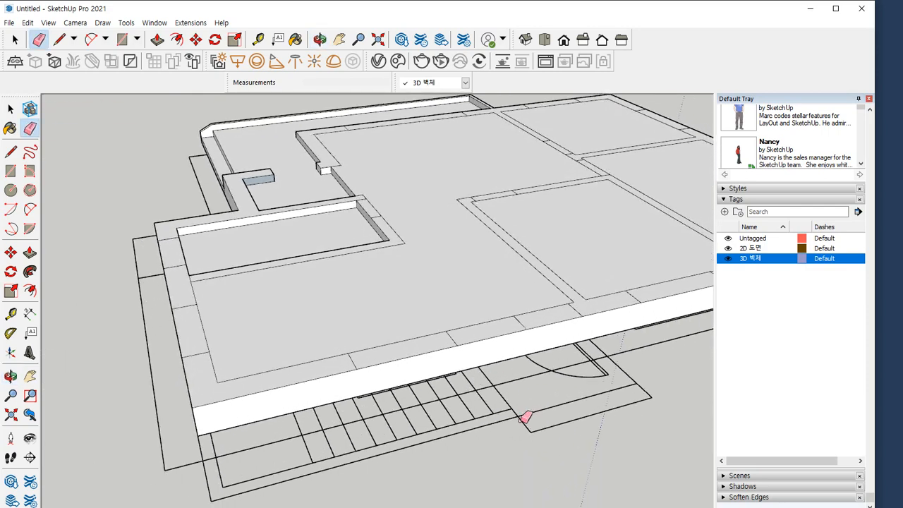
mouse_move(253, 352)
middle_mouse_down()
mouse_move(528, 346)
mouse_move(330, 350)
mouse_move(498, 332)
middle_mouse_up()
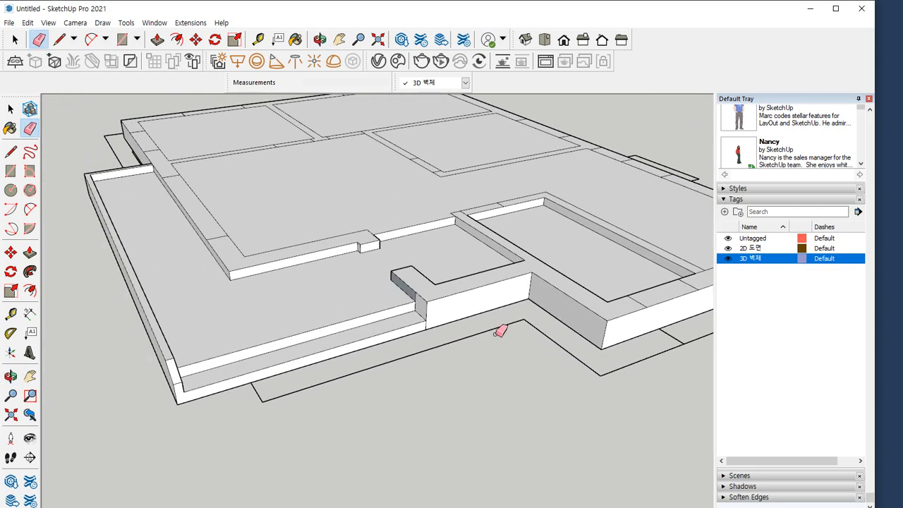
scroll(407, 301, "up", 5)
middle_click_drag(406, 297, 429, 284)
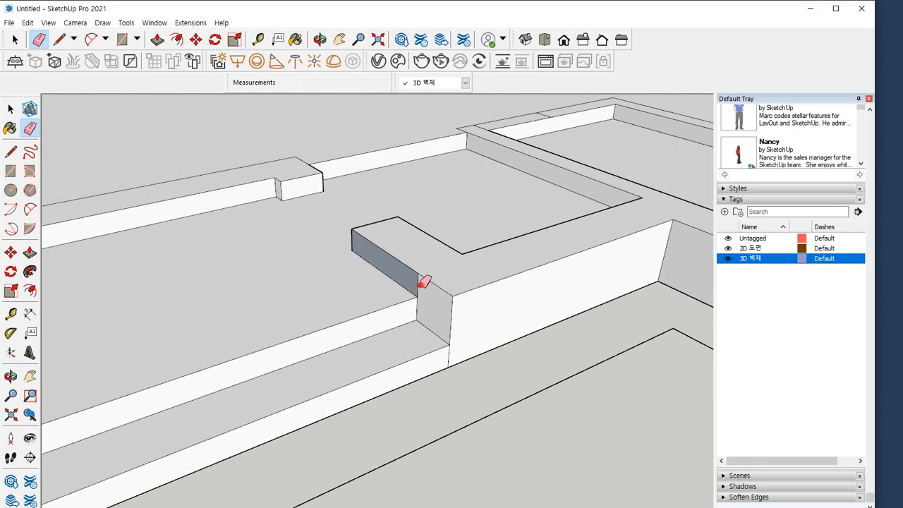
key("space")
right_click(431, 295)
left_click(487, 407)
left_click(504, 443)
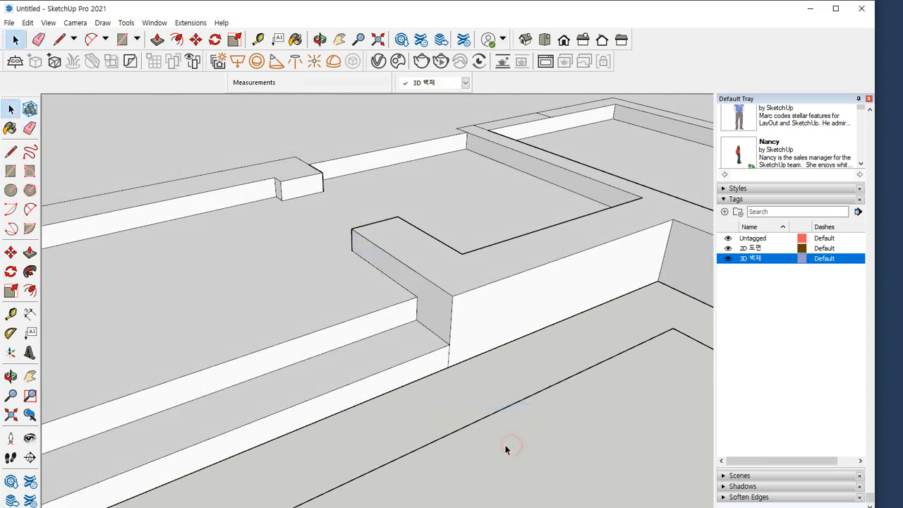
Erase the short vertical seam line on the outer face below the entrance wall stub's corner
scroll(505, 444, "down", 2)
scroll(462, 392, "up", 5)
key("e")
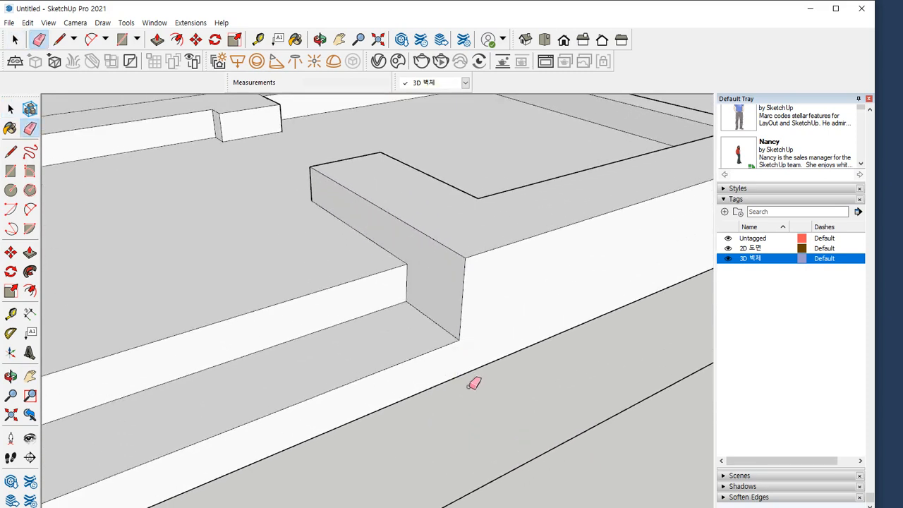
Raise the L-shaped kitchen corner wall section beside the stairs by 2100 mm with Push/Pull
scroll(472, 381, "down", 6)
middle_click_drag(489, 376, 513, 428)
scroll(232, 346, "down", 4)
mouse_move(528, 357)
middle_mouse_down()
mouse_move(277, 299)
mouse_move(395, 338)
mouse_move(289, 338)
middle_mouse_up()
scroll(207, 383, "up", 2)
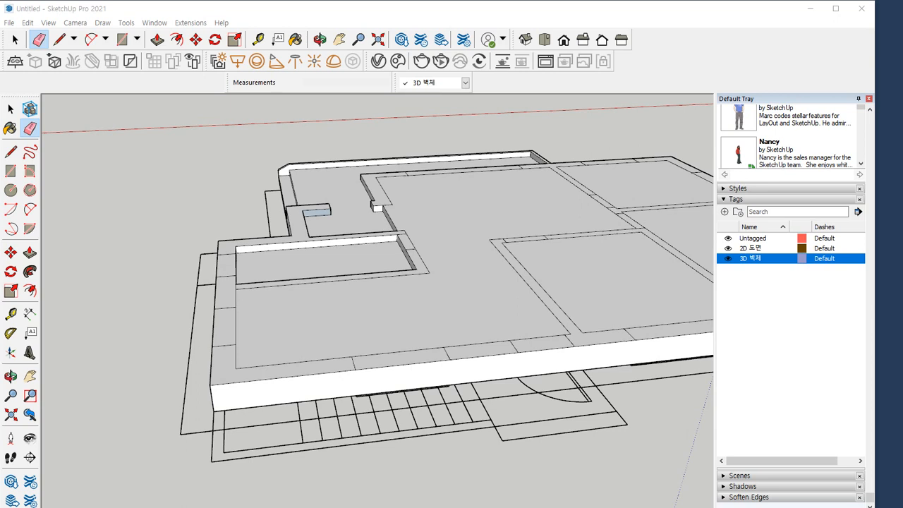
left_click(11, 107)
middle_click_drag(210, 336, 368, 369)
key("p")
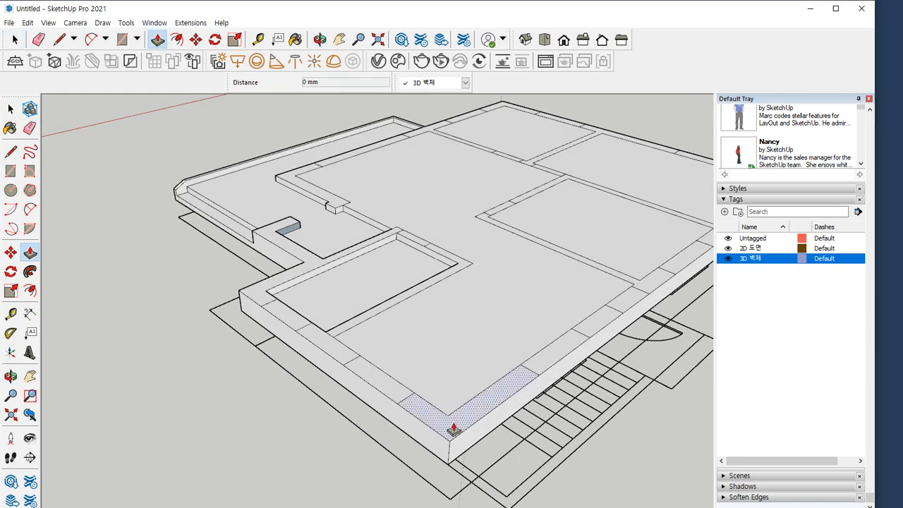
left_click(457, 426)
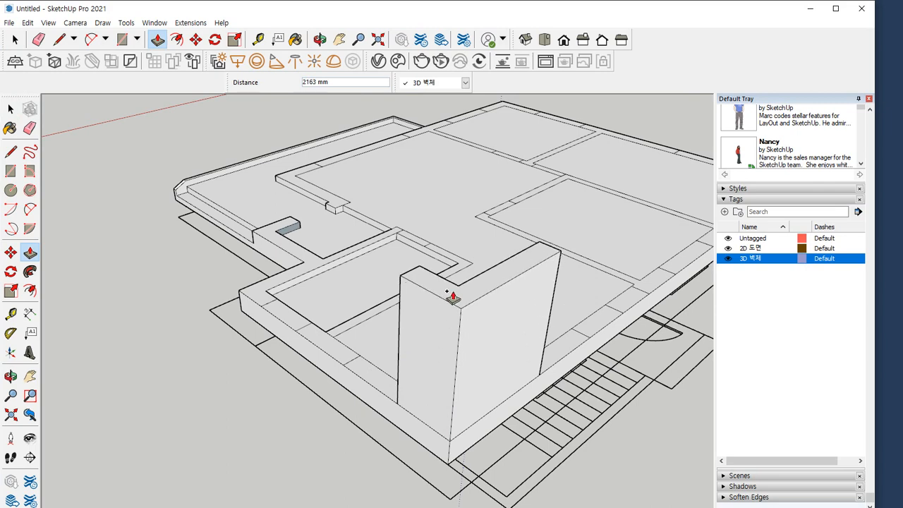
type("2100")
key("Return")
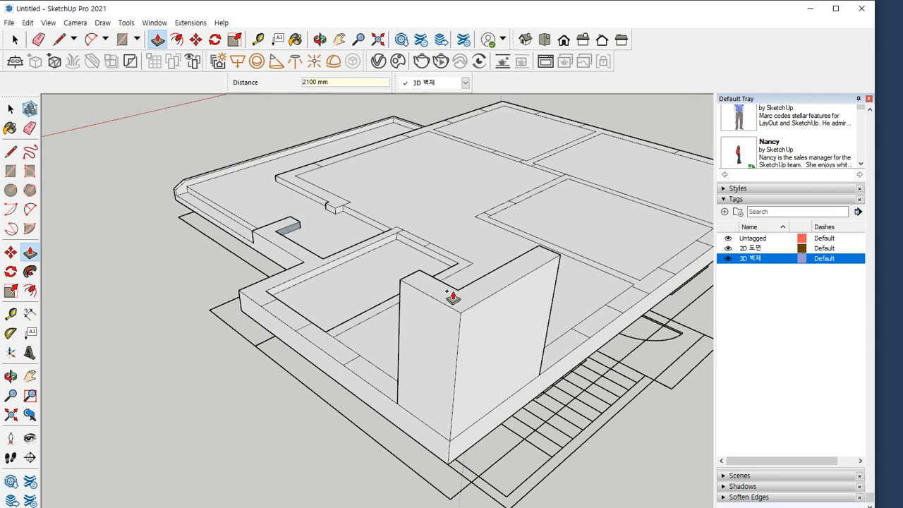
Erase the line separating the bathroom wall from the outer wall and raise the joined wall to the raised corner wall's height
middle_click_drag(383, 447, 508, 389)
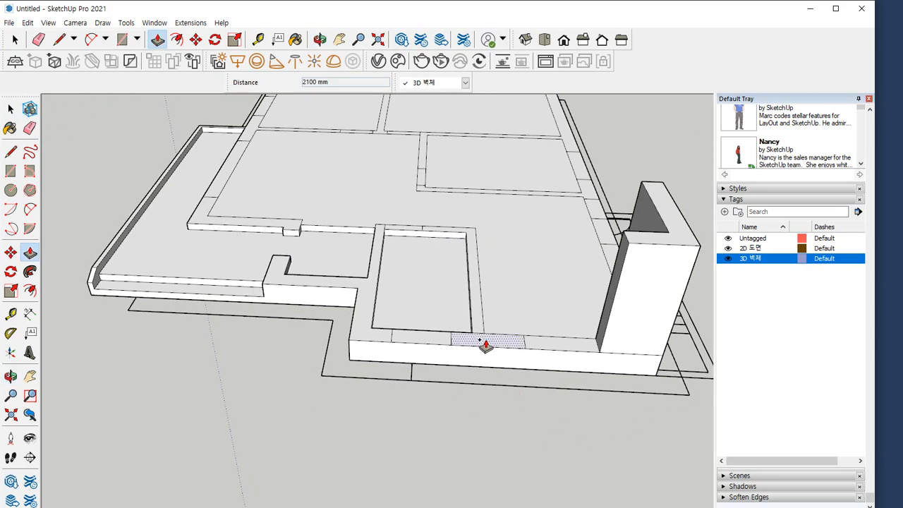
scroll(480, 343, "up", 2)
key("e")
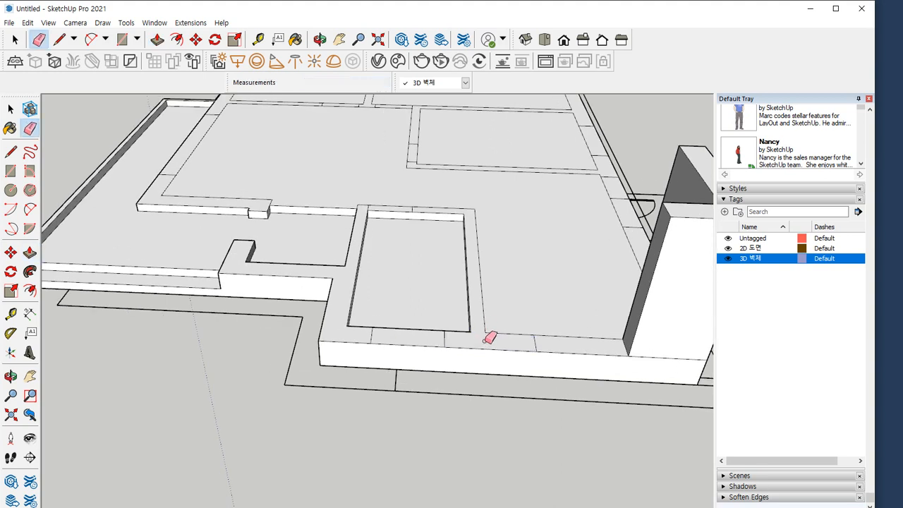
key("p")
left_click(500, 339)
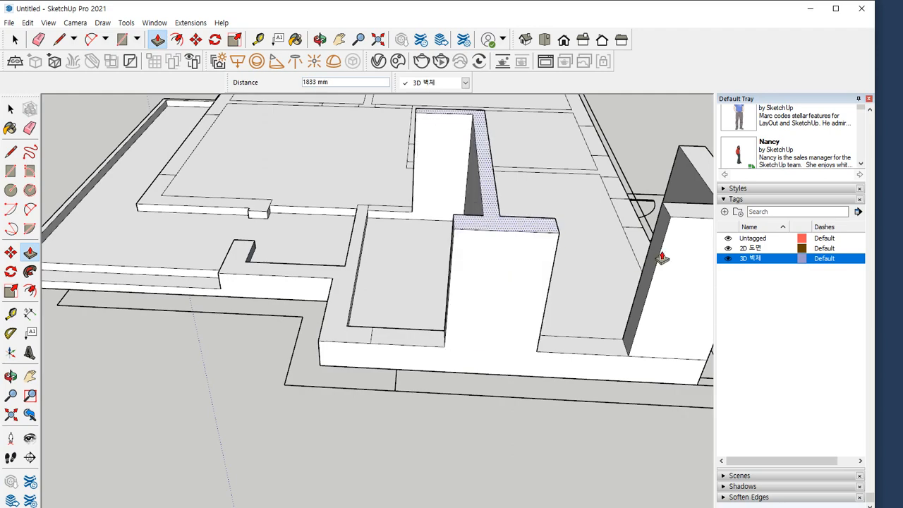
left_click(667, 219)
Raise the branched wall between bathroom and entrance and the L-shaped living-room corner wall beside the terrace by 2100 mm
left_click(328, 332)
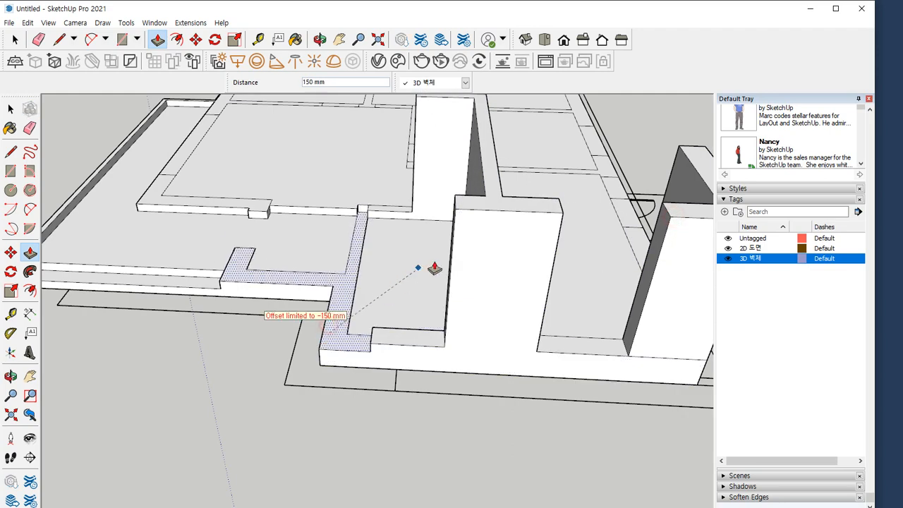
left_click(466, 211)
scroll(229, 344, "down", 3)
middle_click_drag(167, 248, 526, 252)
left_click(332, 335)
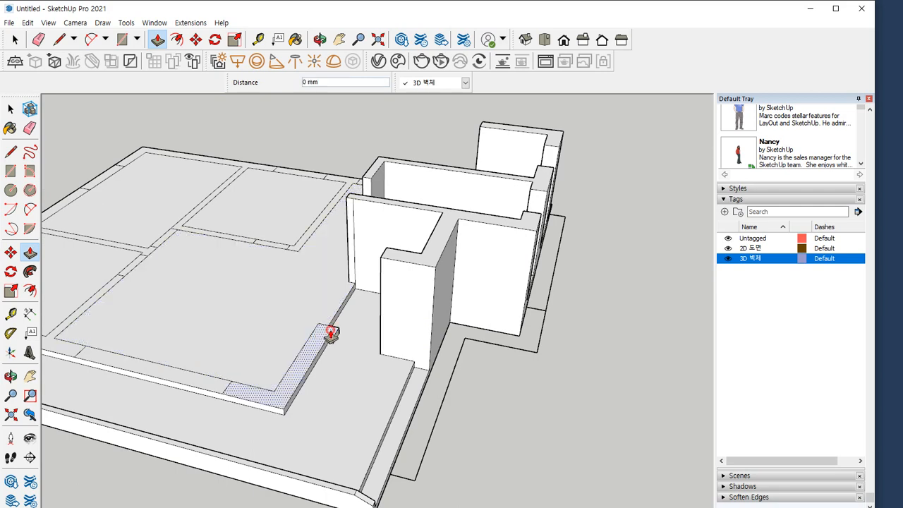
left_click(397, 262)
Raise the T-shaped wall at the terrace's far end by 2100 mm to match the L-shaped corner wall
middle_click_drag(358, 302, 418, 380)
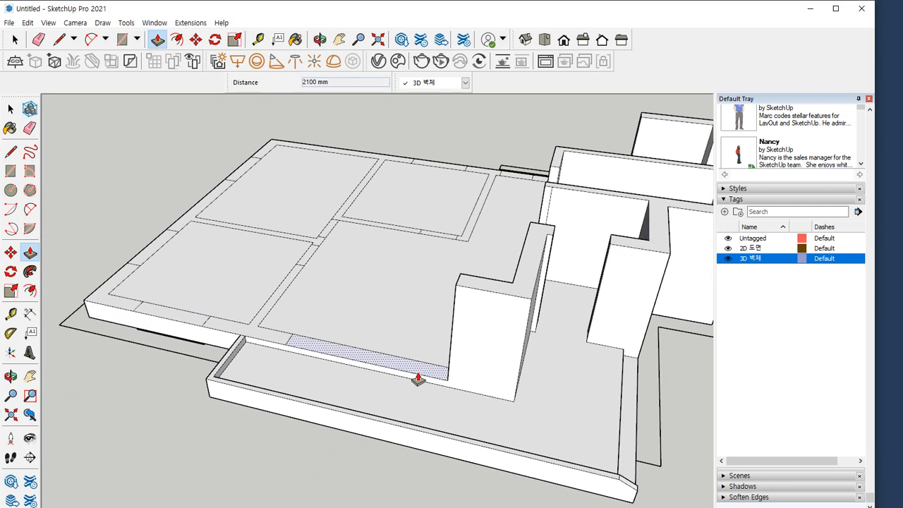
left_click(264, 331)
key("Escape")
left_click(269, 343)
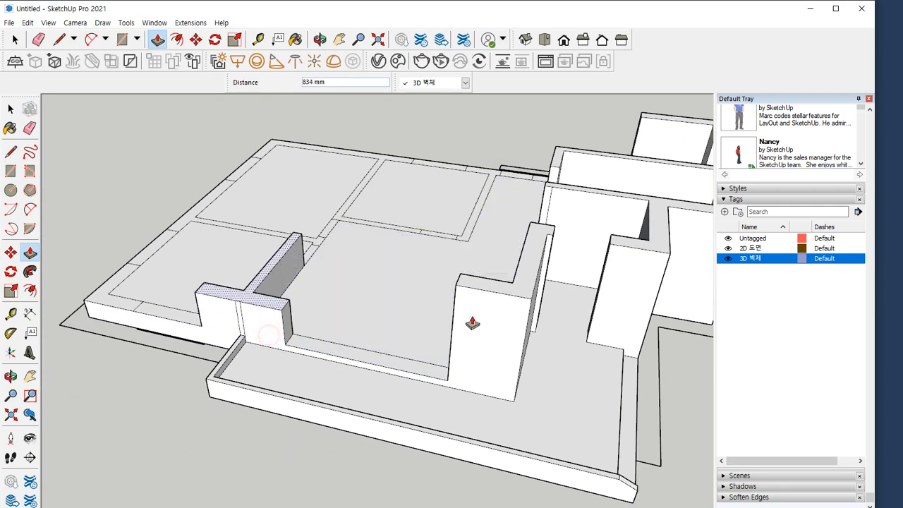
left_click(338, 326)
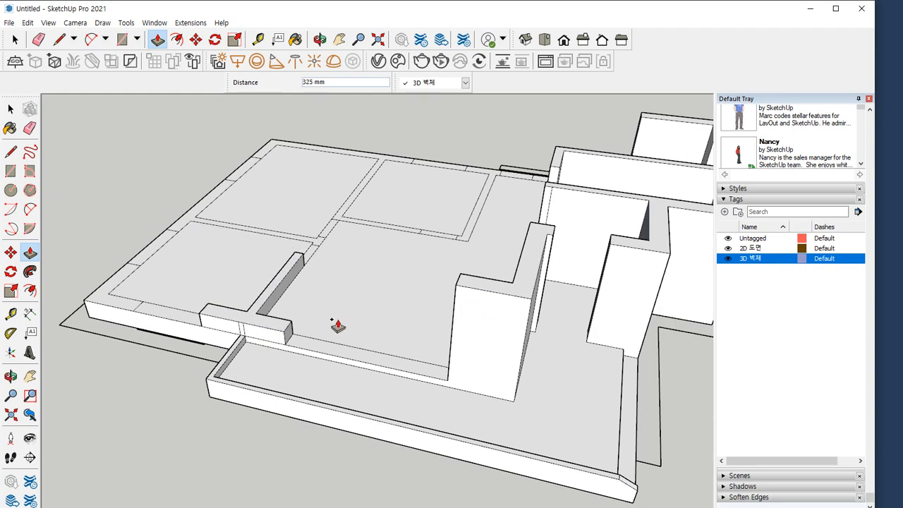
left_click(480, 292)
Undo the recent wall raises back to before the bathroom wall beside the kitchen was raised
key("ctrl+z")
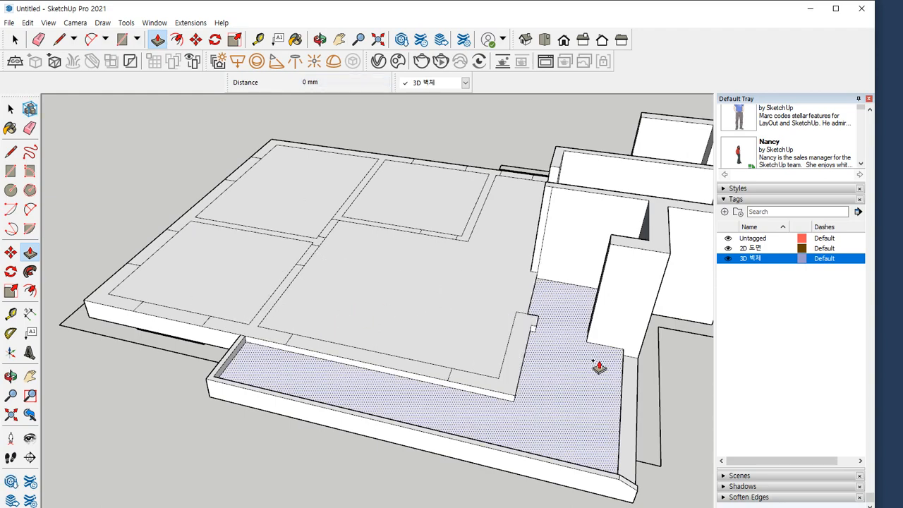
middle_click_drag(596, 367, 289, 301)
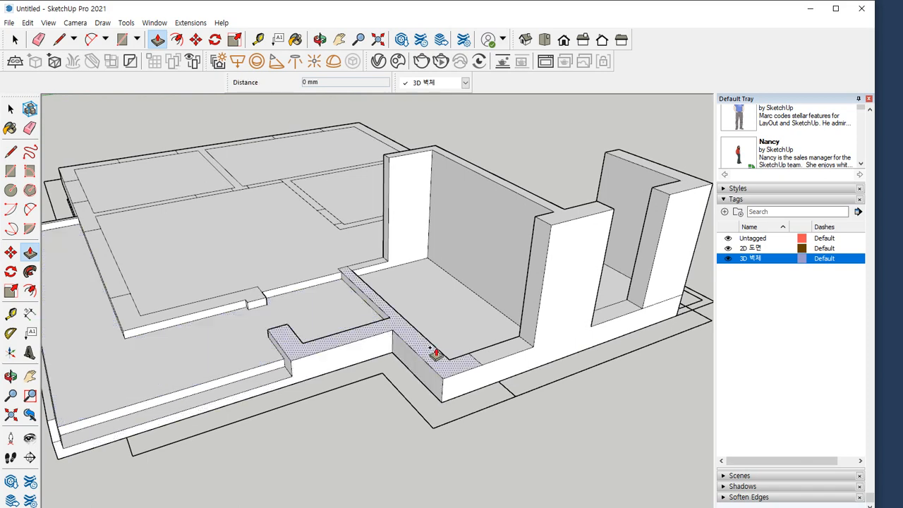
key("ctrl+z")
Raise the bathroom wall beside the kitchen and the branched bathroom-entrance wall to the kitchen corner wall's height, 2100 mm
left_click(549, 342)
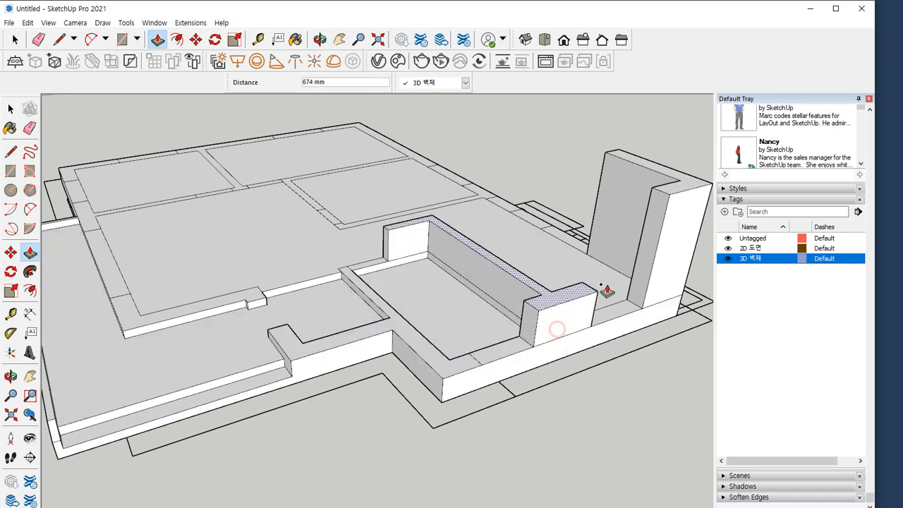
left_click(670, 201)
left_click(460, 364)
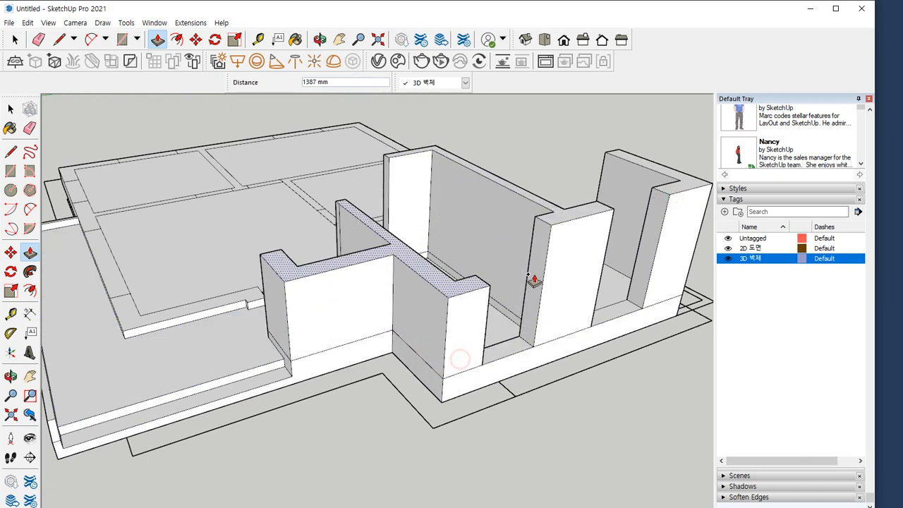
left_click(550, 233)
Raise the L-shaped living-room corner wall and the T-shaped wall at the terrace's far end by 2100 mm
middle_click_drag(550, 232, 343, 371)
left_click(273, 338)
left_click(373, 256)
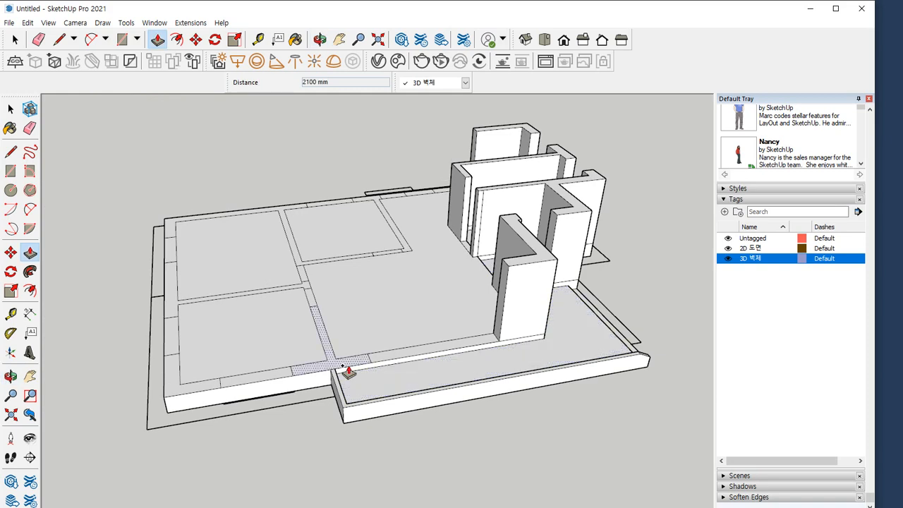
left_click(514, 269)
Raise the small bedroom's outer corner wall and the adjoining T-shaped bedroom partition by 2100 mm to match the raised walls
left_click(185, 393)
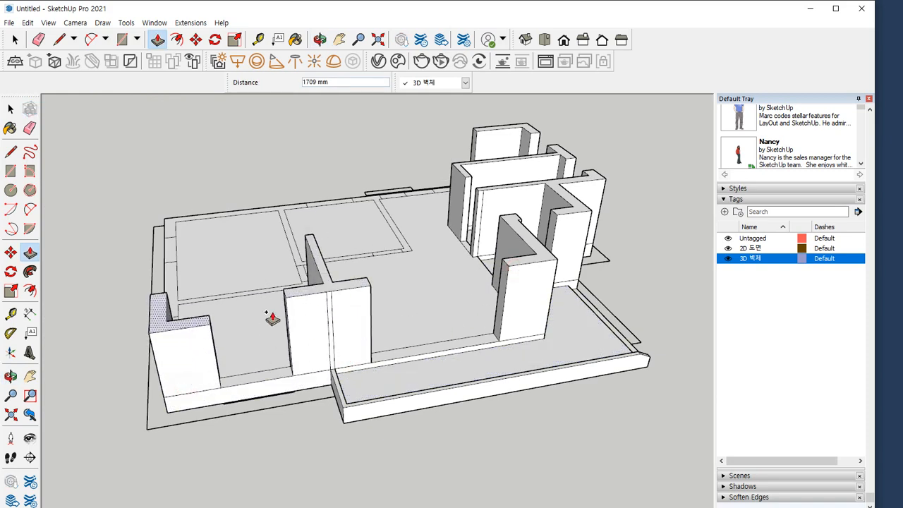
left_click(289, 303)
middle_click_drag(161, 424, 377, 437)
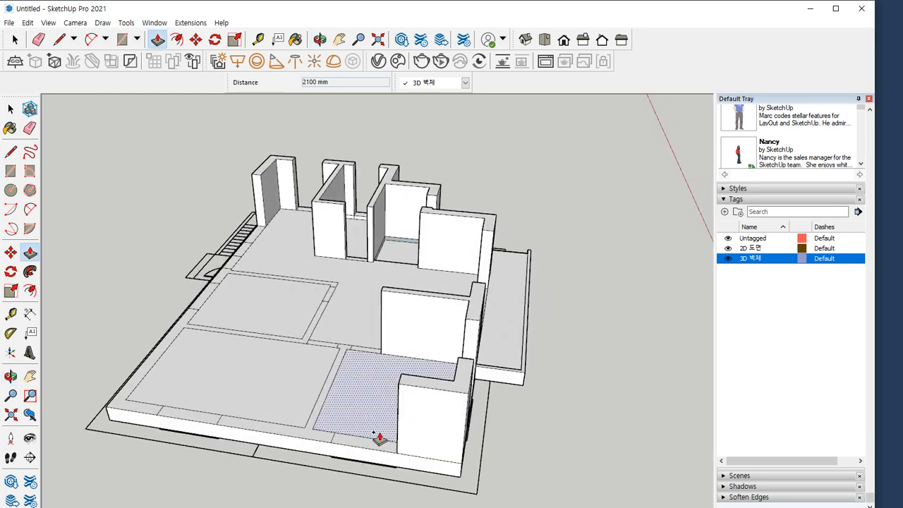
left_click(306, 442)
left_click(430, 379)
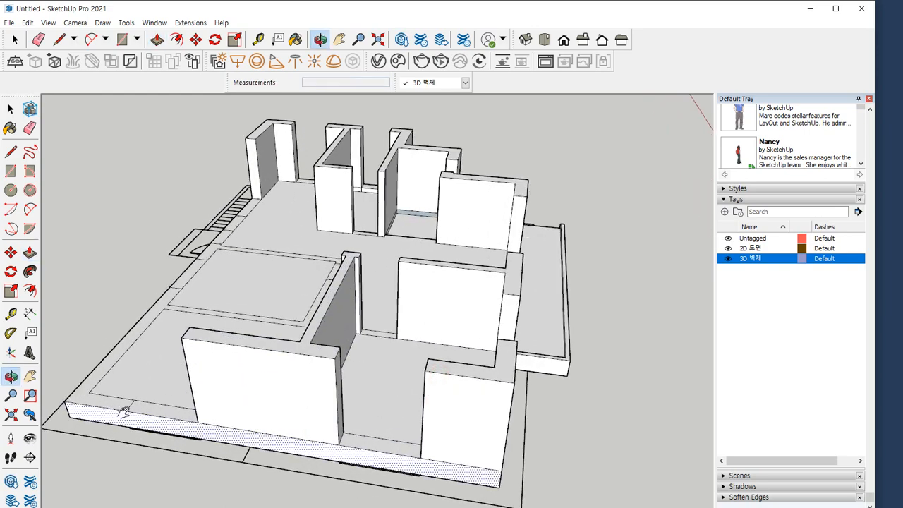
Raise the large bedroom's U-shaped outer corner wall to the same height as the neighbouring T-shaped partition
middle_click_drag(121, 411, 423, 435)
left_click(423, 435)
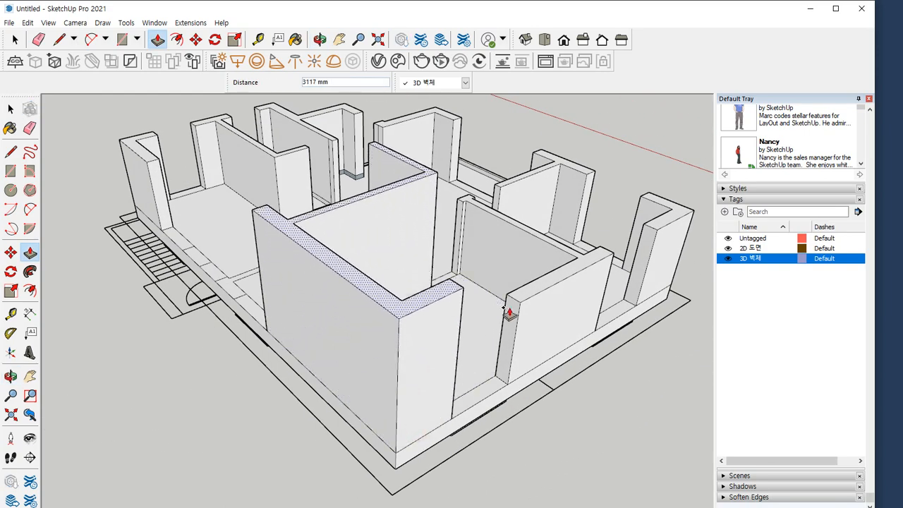
left_click(518, 309)
Raise the bedroom wall beside the front door and the short wall between the door and kitchen window by 2100 mm
middle_click_drag(312, 347, 400, 359)
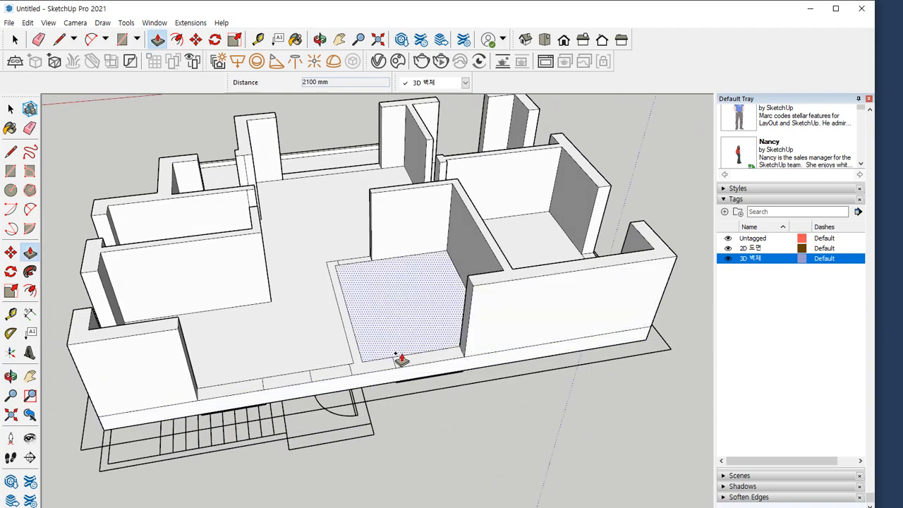
left_click(367, 369)
left_click(494, 288)
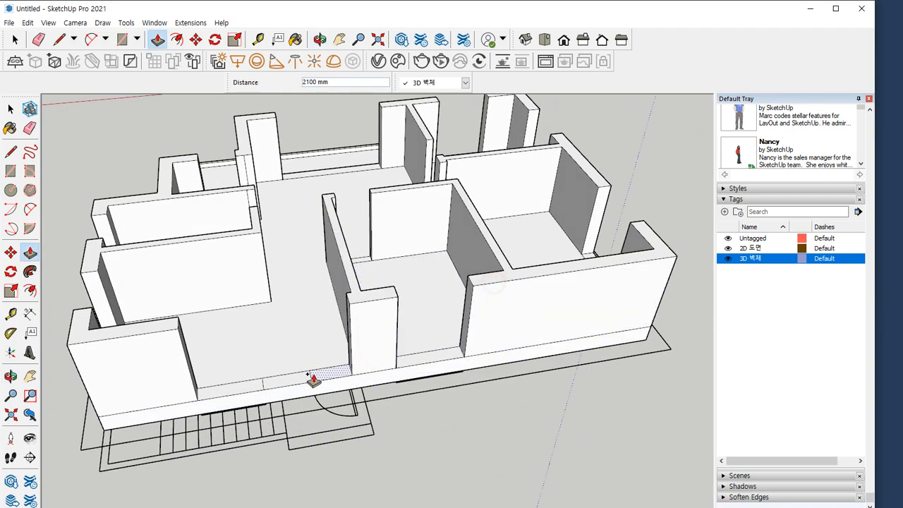
left_click(283, 379)
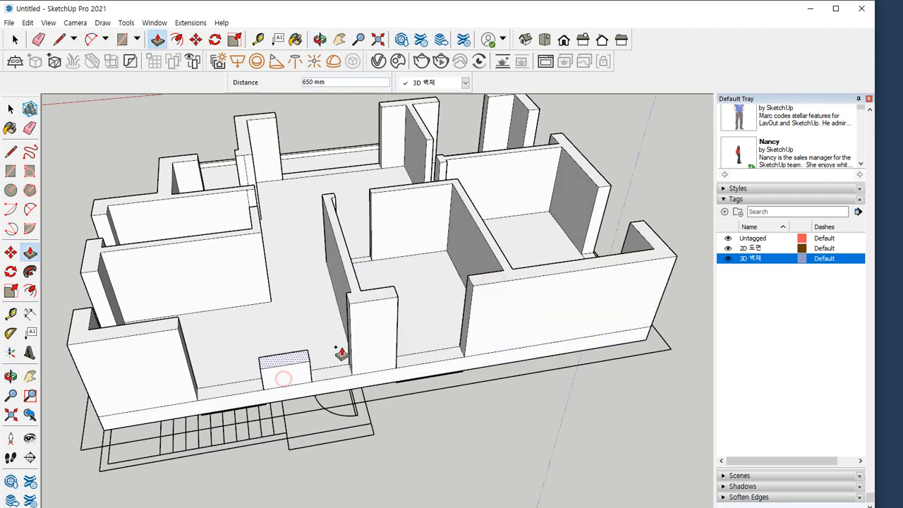
left_click(364, 308)
Erase the vertical seam lines on the outer face of the T-shaped wall at the terrace's end
mouse_move(365, 308)
middle_mouse_down()
mouse_move(336, 337)
mouse_move(376, 351)
mouse_move(313, 363)
mouse_move(264, 346)
mouse_move(381, 329)
mouse_move(372, 354)
mouse_move(272, 414)
mouse_move(413, 413)
mouse_move(356, 400)
mouse_move(323, 413)
mouse_move(264, 309)
mouse_move(248, 333)
middle_mouse_up()
key("e")
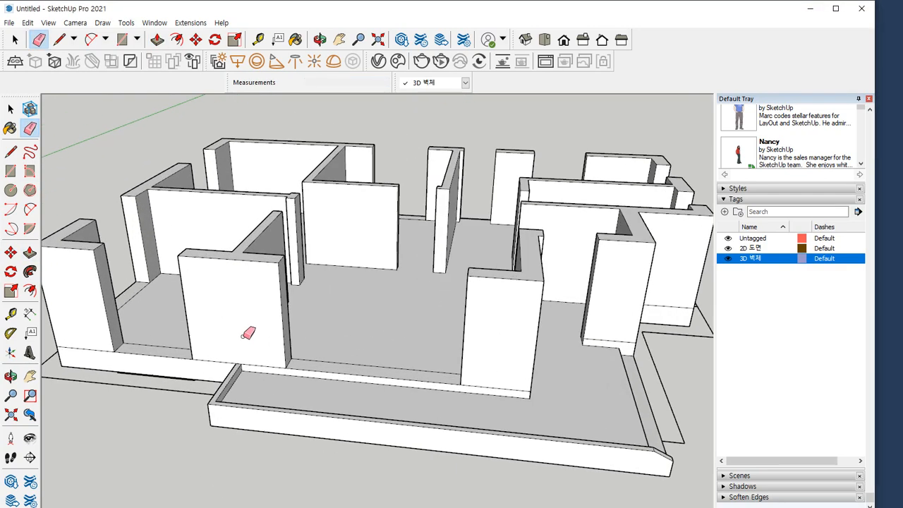
key("space")
Raise the small bedroom's terrace-side window sill wall by 1200 mm and erase the vertical seams on its outer face
mouse_move(181, 352)
middle_mouse_down()
mouse_move(196, 375)
mouse_move(190, 393)
middle_mouse_up()
middle_click_drag(190, 393, 268, 351, "shift")
scroll(268, 351, "up", 2)
scroll(268, 353, "up", 2)
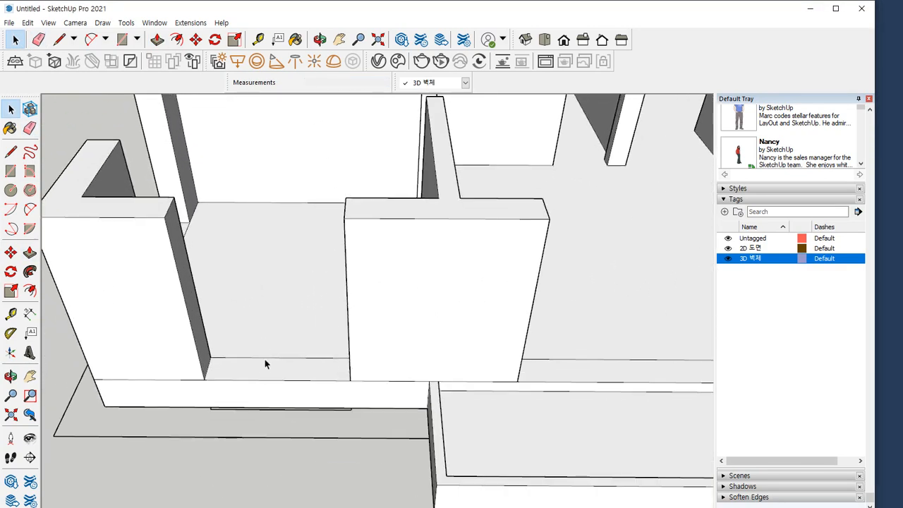
key("p")
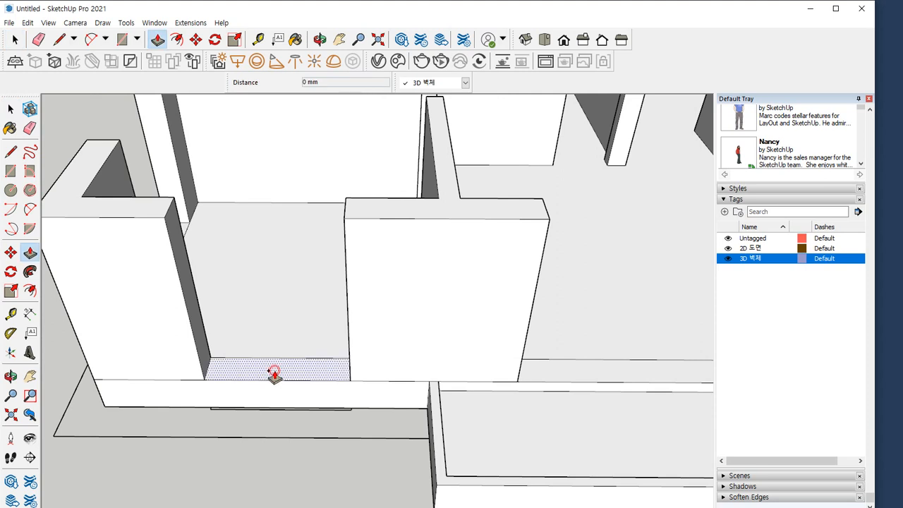
left_click(274, 374)
type("120")
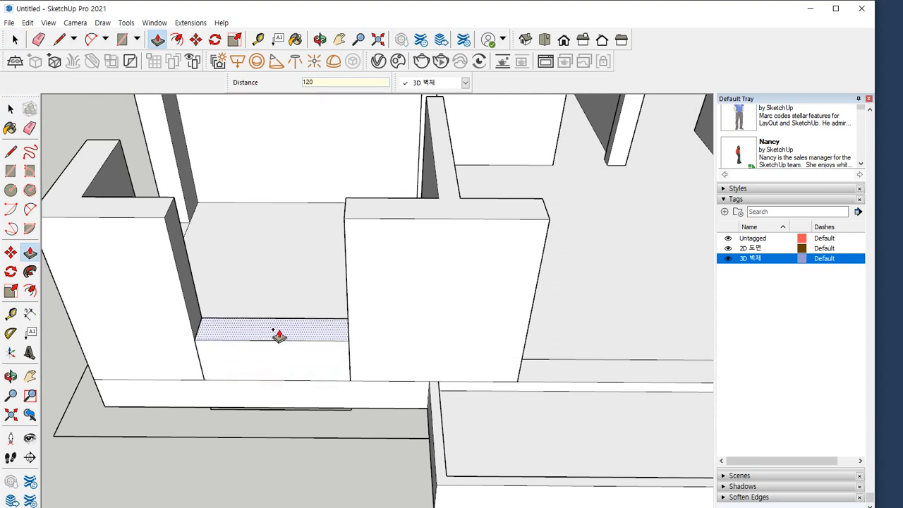
key("Return")
key("e")
left_click_drag(365, 314, 189, 321)
Raise the small bedroom's end-facade window sill wall by 1200 mm and erase the vertical seams on both sides
mouse_move(189, 321)
middle_mouse_down()
mouse_move(144, 357)
mouse_move(235, 316)
mouse_move(506, 322)
mouse_move(421, 315)
middle_mouse_up()
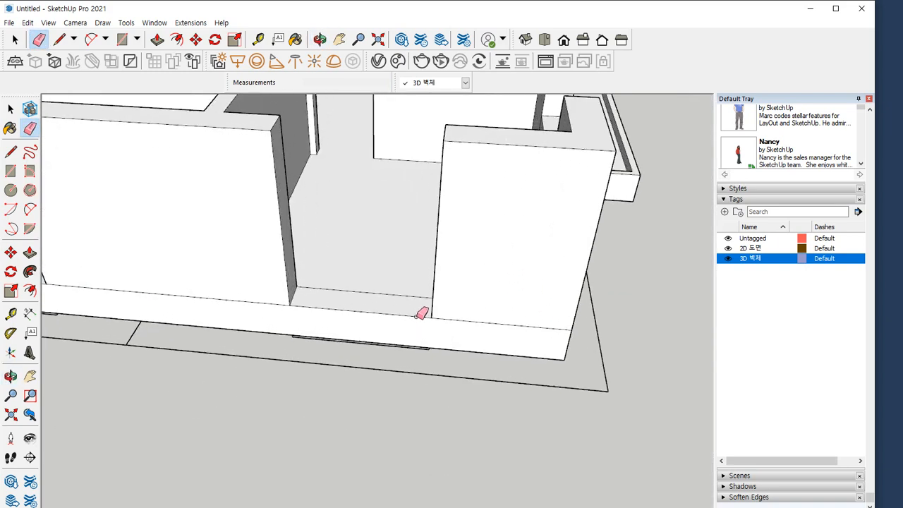
scroll(416, 315, "up", 1)
key("p")
left_click(370, 309)
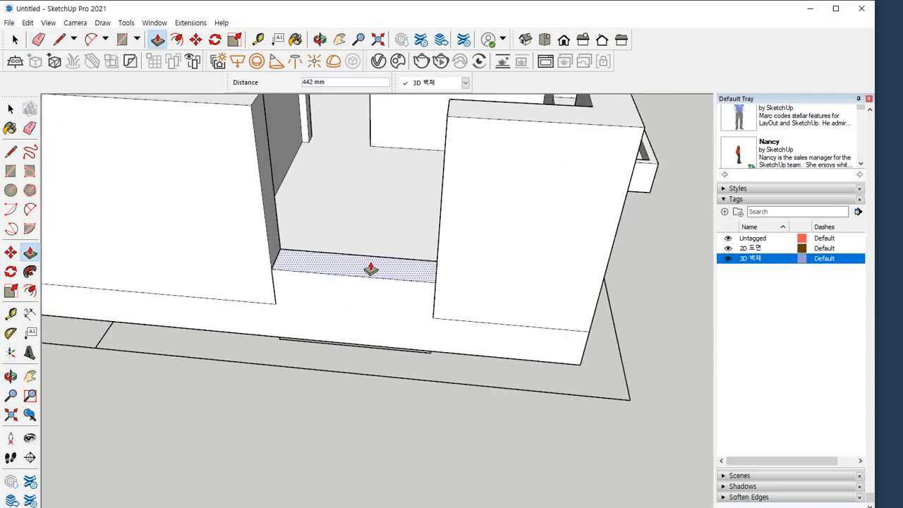
left_click(372, 264)
type("1200")
key("Return")
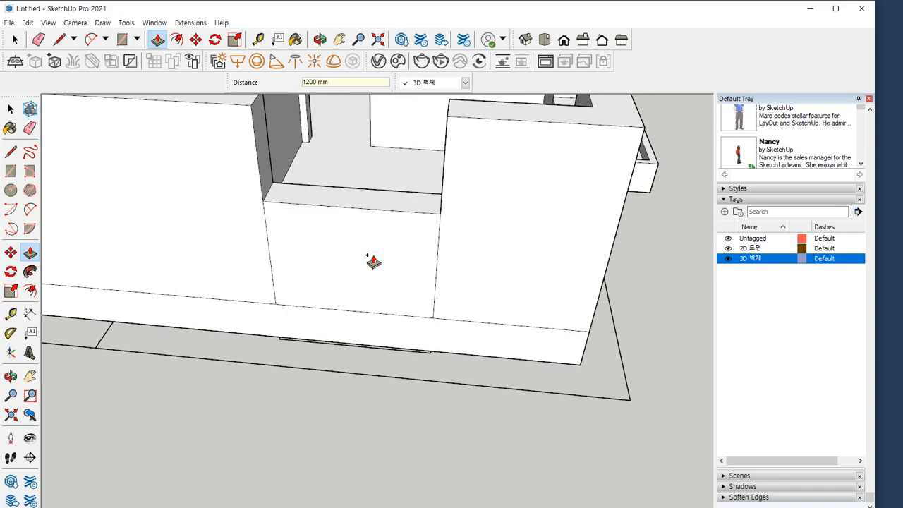
key("e")
left_click_drag(437, 259, 254, 259)
Raise the sill wall in the large bedroom's end-facade opening by 1200 mm and erase its two vertical seams
scroll(88, 256, "down", 1)
scroll(242, 258, "up", 3)
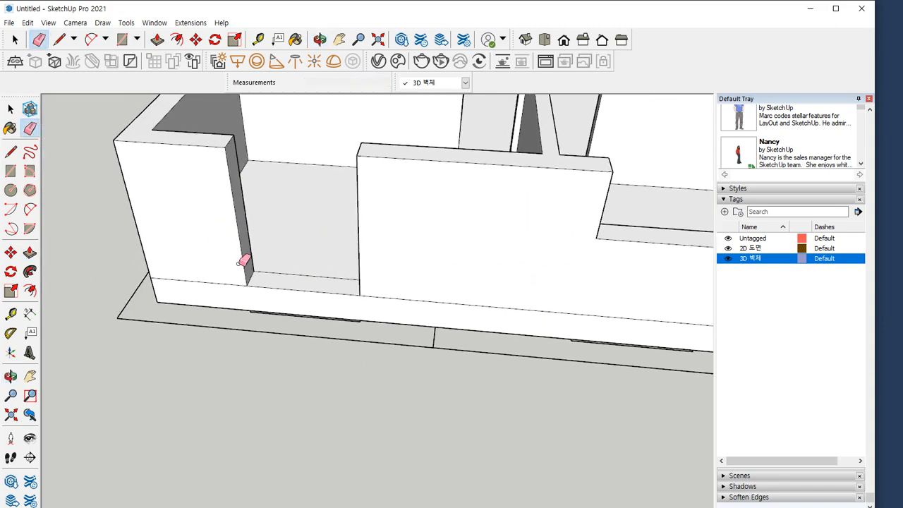
key("p")
left_click(299, 289)
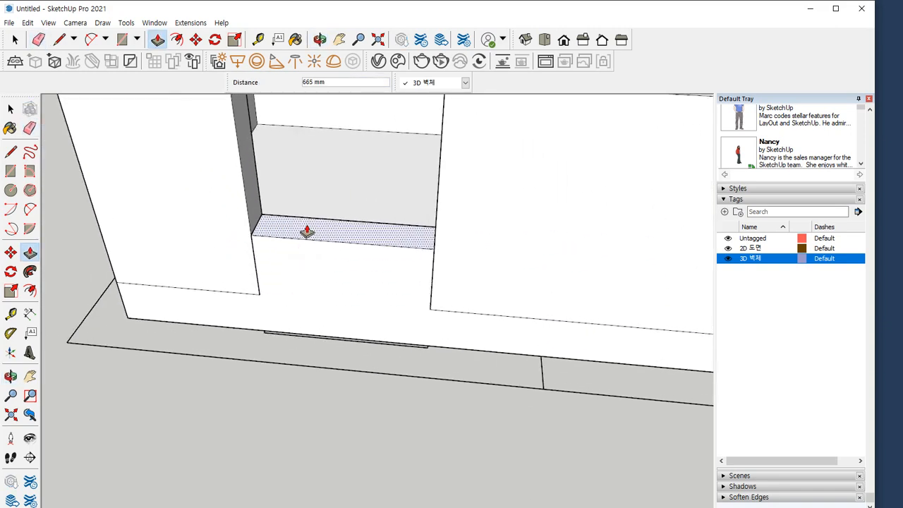
type("1200")
key("Return")
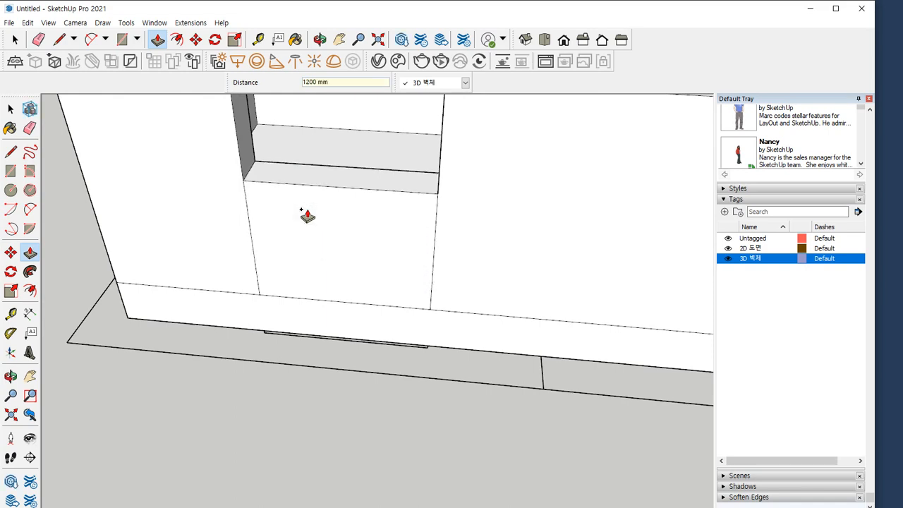
key("e")
mouse_move(264, 241)
left_mouse_down()
mouse_move(242, 242)
mouse_move(444, 251)
left_mouse_up()
Raise the bedroom window sill wall on the front-door facade by 1200 mm and erase its two vertical seam lines
scroll(235, 255, "down", 3)
mouse_move(120, 259)
middle_mouse_down("shift")
mouse_move(149, 389)
mouse_move(297, 338)
mouse_move(389, 332)
middle_mouse_up("shift")
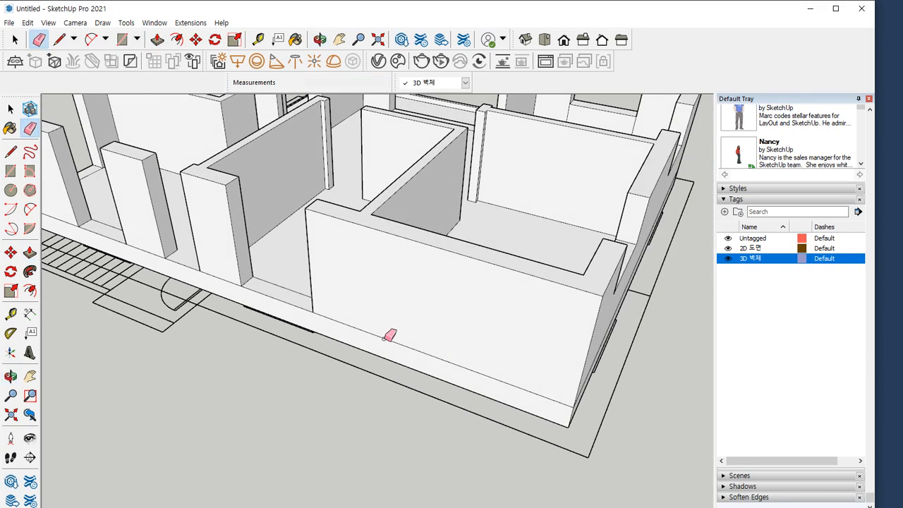
scroll(308, 339, "up", 6)
key("p")
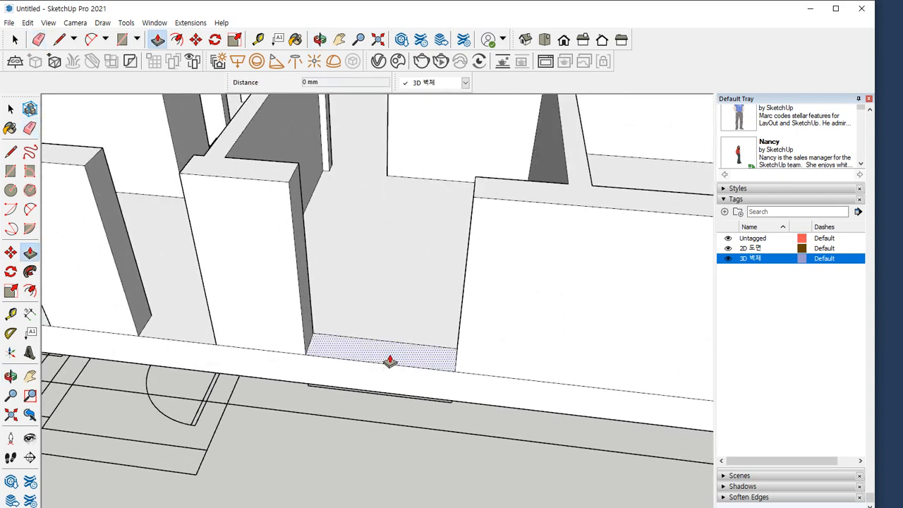
left_click(390, 358)
type("120")
key("Return")
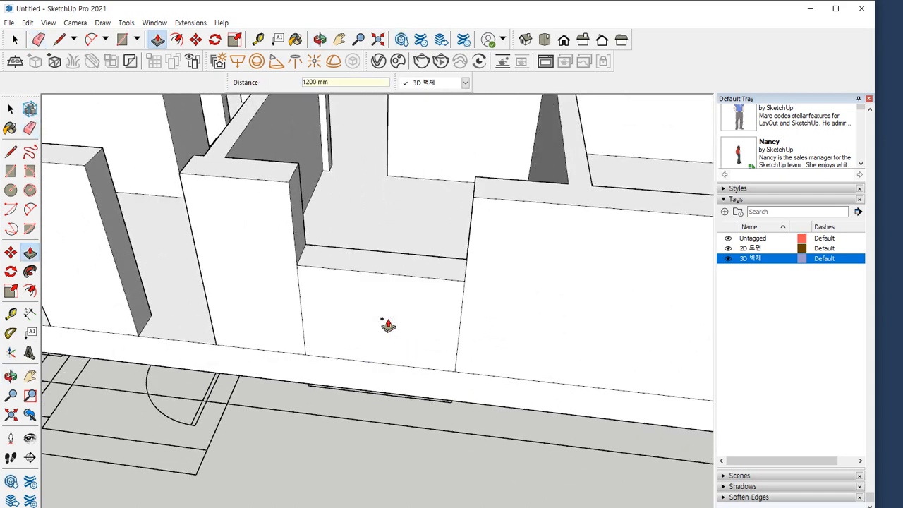
key("e")
left_click(457, 315)
left_click(303, 308)
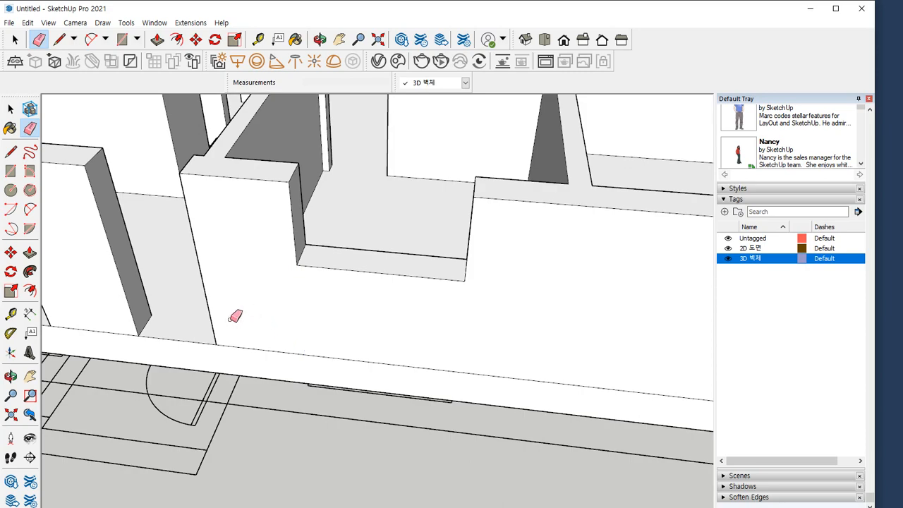
Raise the sill wall in the dining-area window opening on the front-door facade by 900 mm and erase its vertical seams
scroll(235, 316, "down", 3)
middle_click_drag(254, 328, 492, 369)
mouse_move(283, 374)
middle_mouse_down()
mouse_move(226, 389)
mouse_move(39, 377)
middle_mouse_up()
mouse_move(332, 374)
middle_mouse_down()
mouse_move(440, 374)
mouse_move(366, 431)
mouse_move(258, 452)
mouse_move(262, 439)
mouse_move(309, 428)
mouse_move(309, 451)
middle_mouse_up()
key("space")
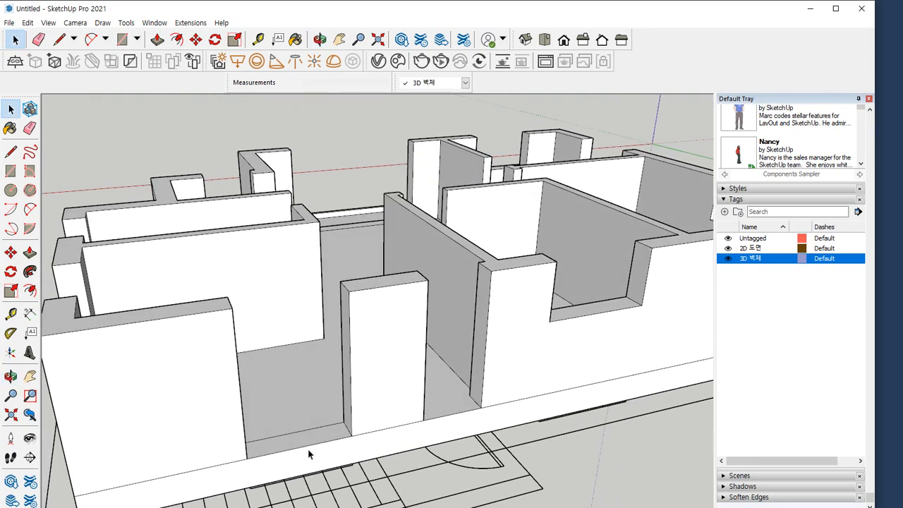
middle_click_drag(332, 484, 338, 199)
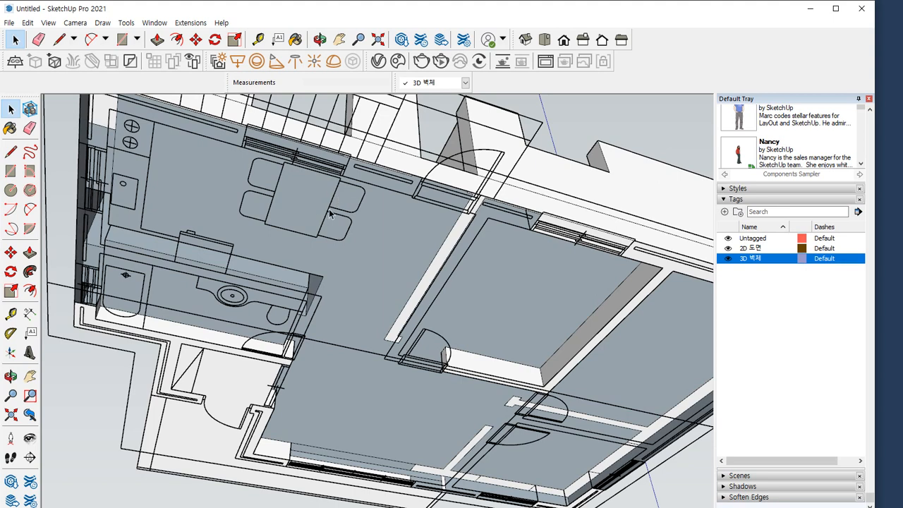
middle_click_drag(404, 171, 337, 407)
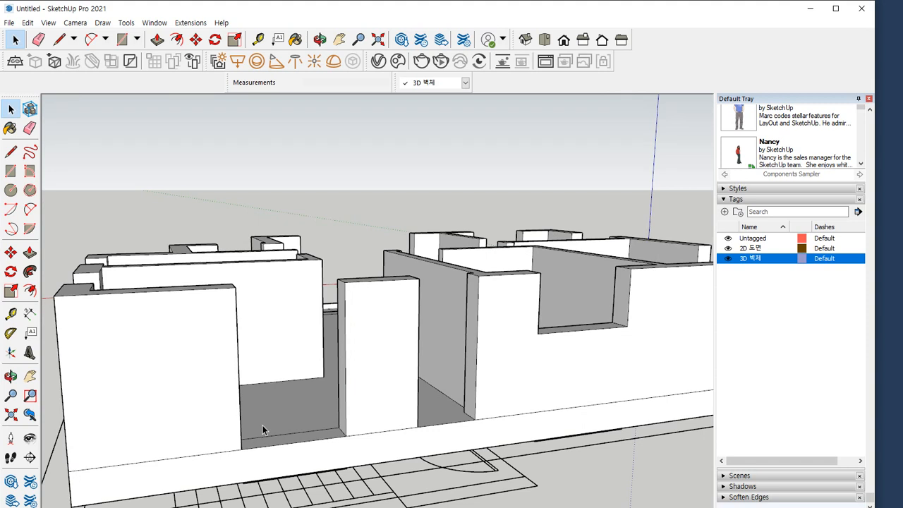
key("p")
left_click(284, 440)
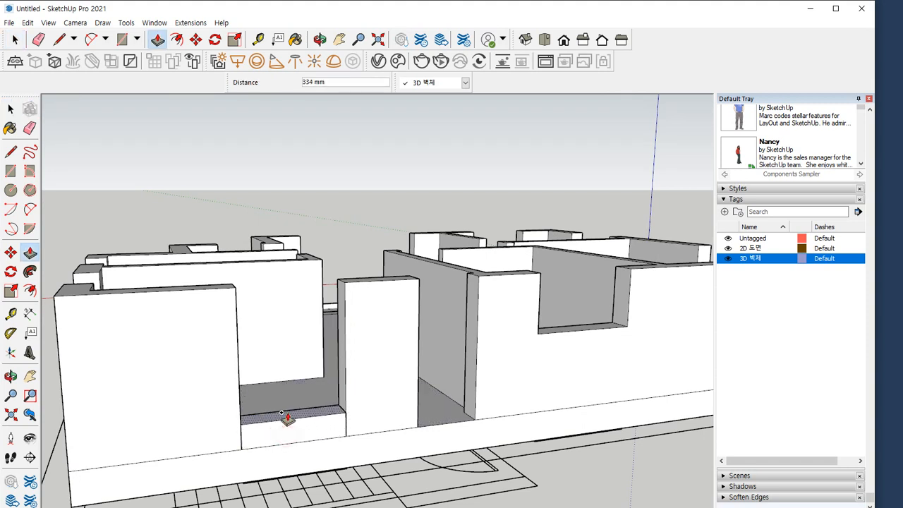
type("900")
key("Return")
key("e")
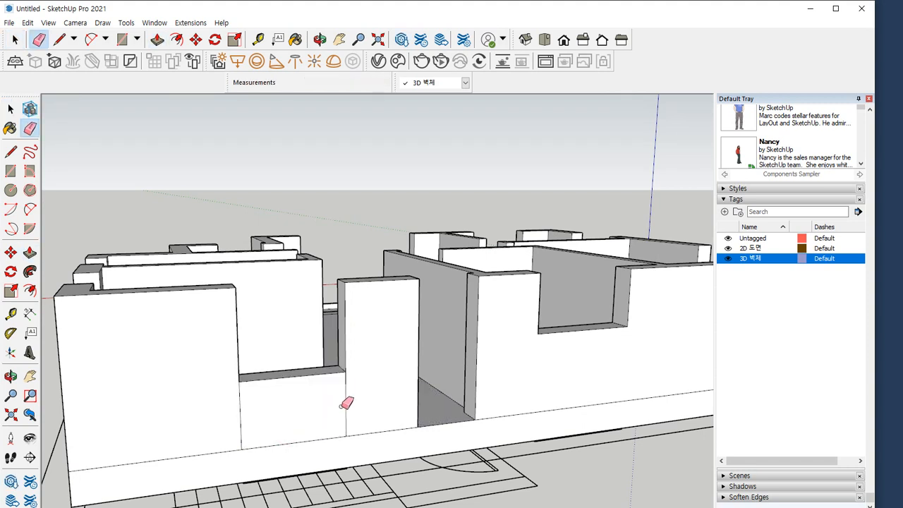
left_click_drag(343, 408, 299, 412)
mouse_move(339, 409)
middle_mouse_down()
mouse_move(165, 414)
mouse_move(419, 461)
mouse_move(379, 322)
mouse_move(391, 358)
middle_mouse_up()
key("space")
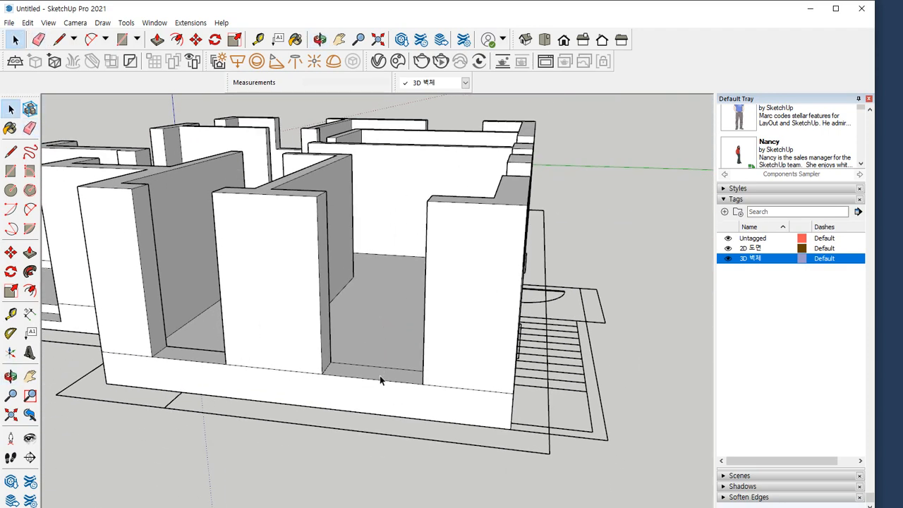
Raise the kitchen window sill wall on the end facade by 1100 mm and erase its two vertical seam lines
key("p")
left_click(369, 374)
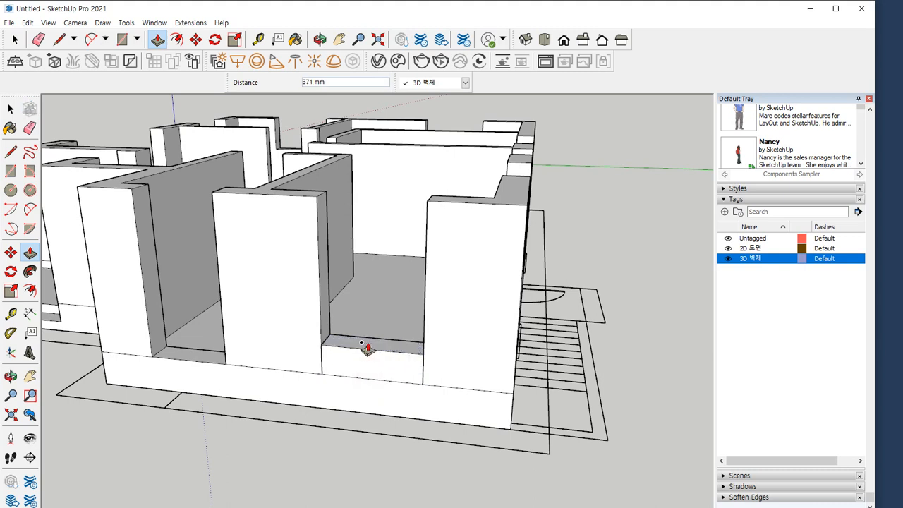
type("1100")
key("Return")
key("e")
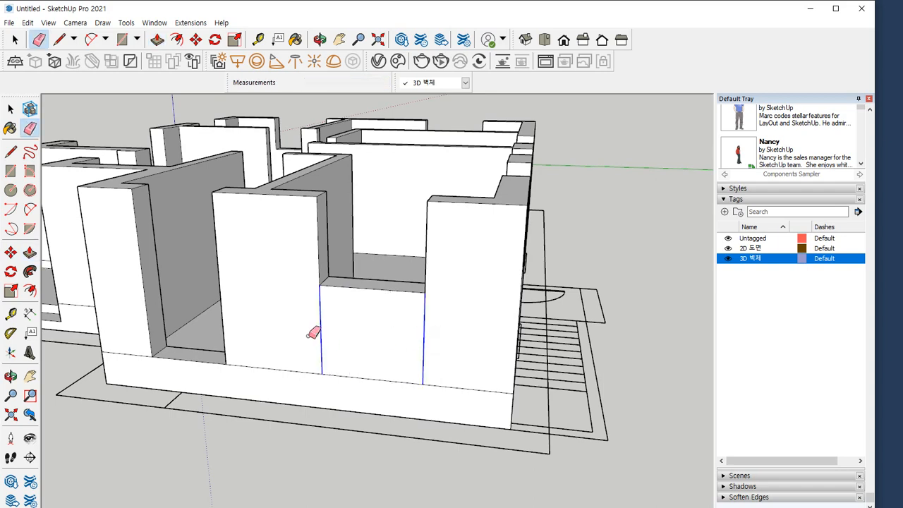
middle_click_drag(209, 326, 359, 393, "shift")
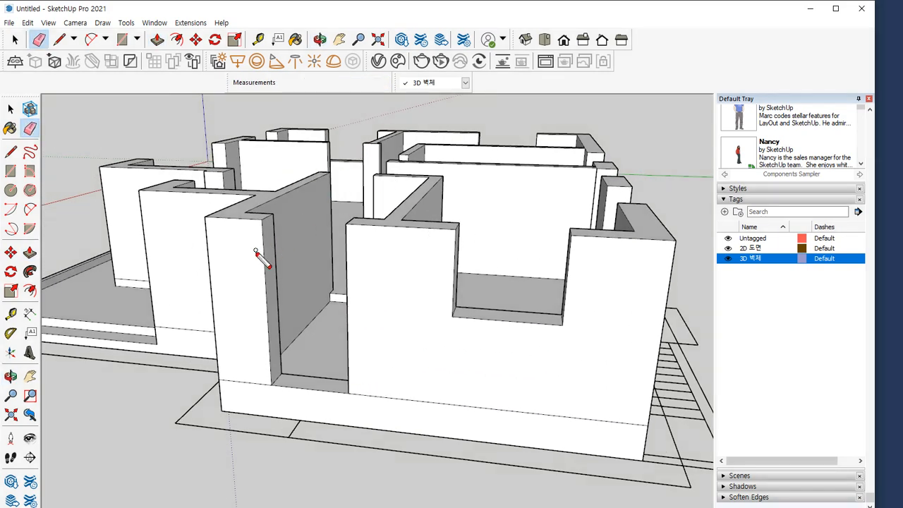
mouse_move(279, 244)
left_mouse_down()
mouse_move(282, 273)
mouse_move(340, 254)
mouse_move(333, 266)
mouse_move(367, 282)
mouse_move(387, 269)
mouse_move(415, 276)
left_mouse_up()
mouse_move(347, 171)
left_mouse_down()
mouse_move(351, 234)
mouse_move(357, 177)
mouse_move(390, 199)
left_mouse_up()
mouse_move(410, 186)
left_mouse_down()
mouse_move(428, 197)
mouse_move(415, 186)
left_mouse_up()
key("Escape")
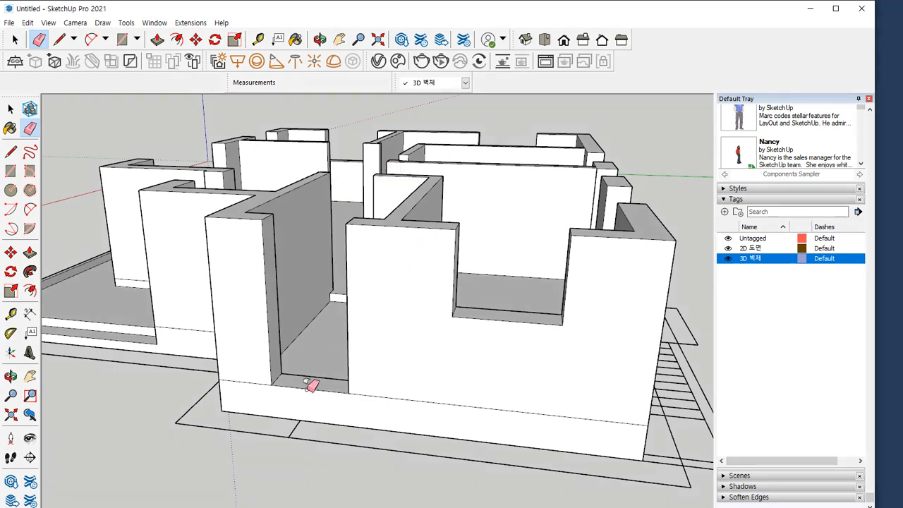
Raise the sill wall in the bathroom opening on the end facade flush with the wall tops, and lower its top by 300 mm
key("space")
key("p")
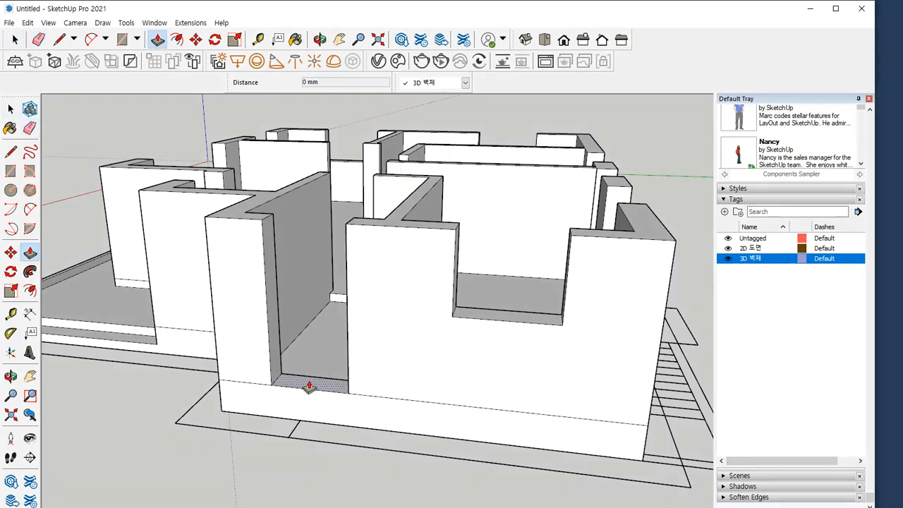
left_click_drag(306, 387, 367, 232)
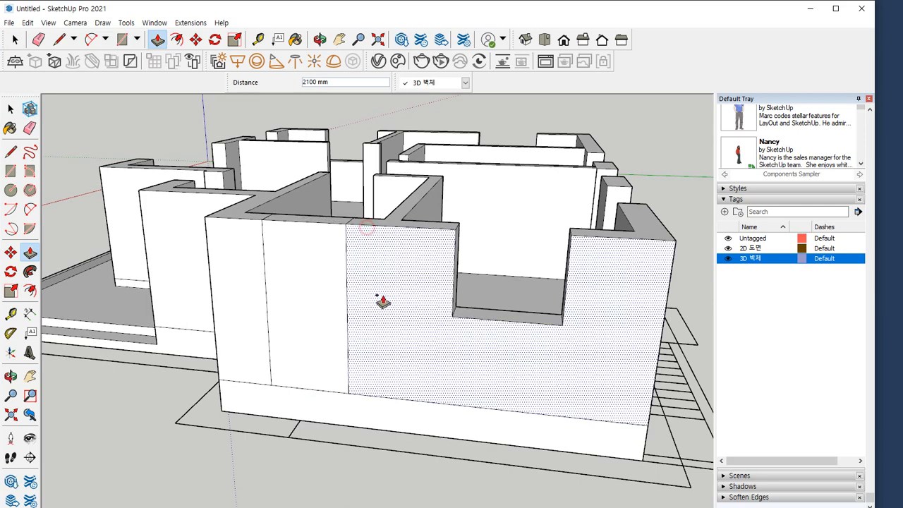
middle_click_drag(336, 222, 350, 244)
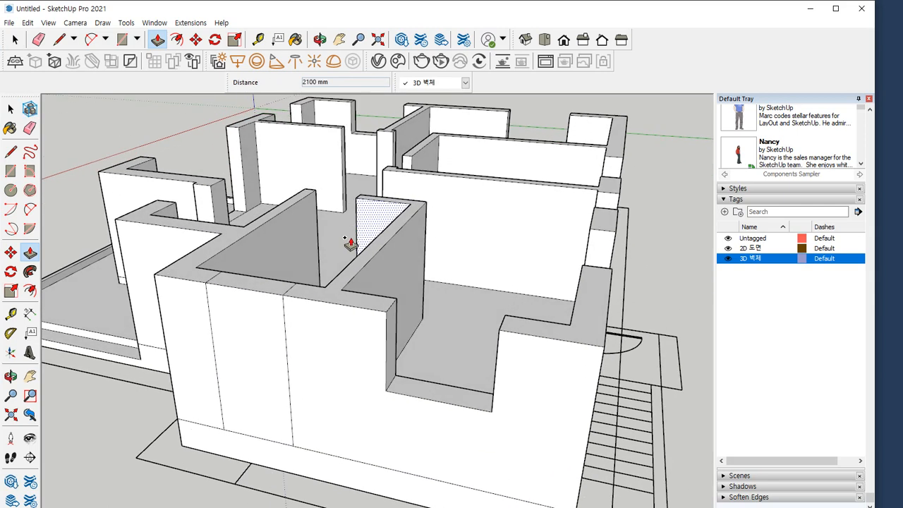
left_click(263, 286)
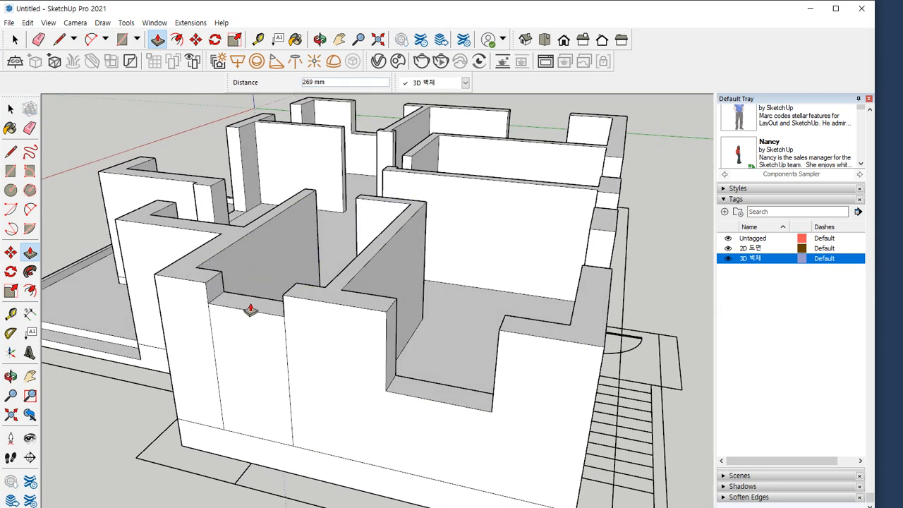
key("Return")
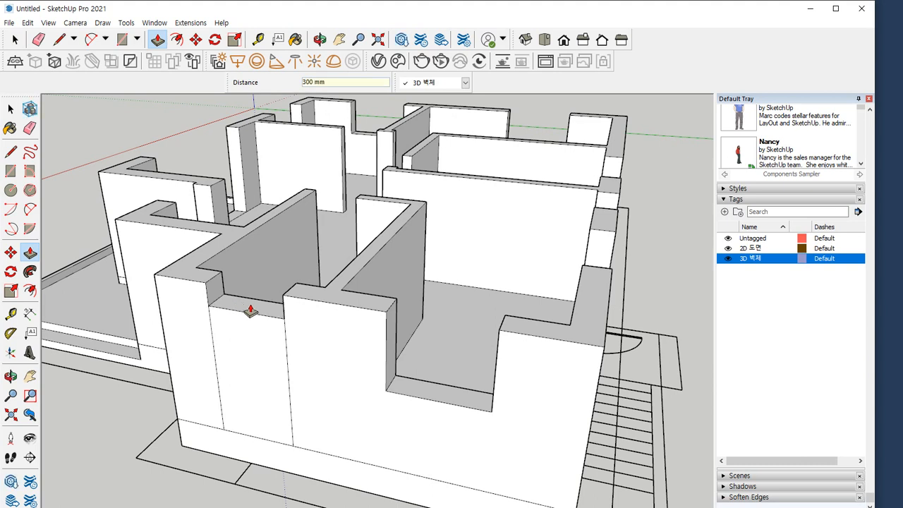
Measure the height of the bathroom sill wall from its base to its top edge
key("t")
left_click(224, 428)
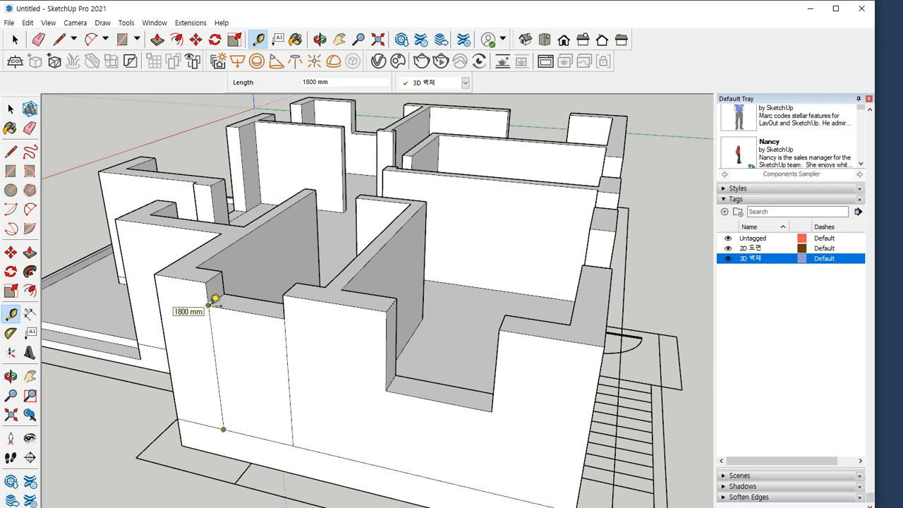
middle_click_drag(215, 330, 250, 339)
key("Escape")
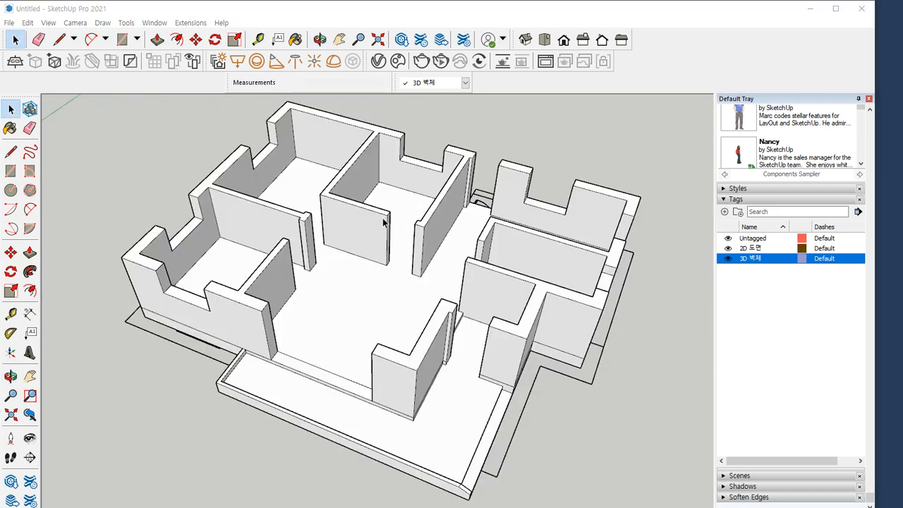
Select all connected wall and floor geometry of the house and make it a group
left_click(383, 204)
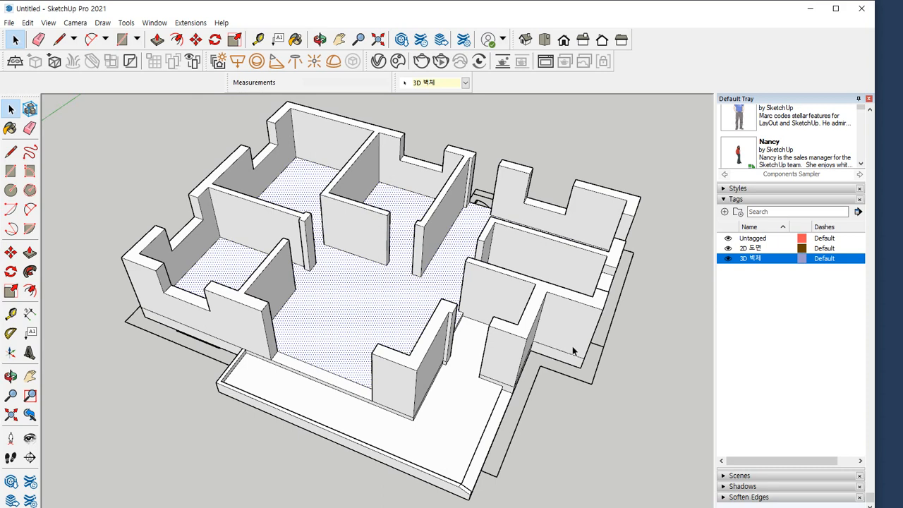
triple_click(346, 304)
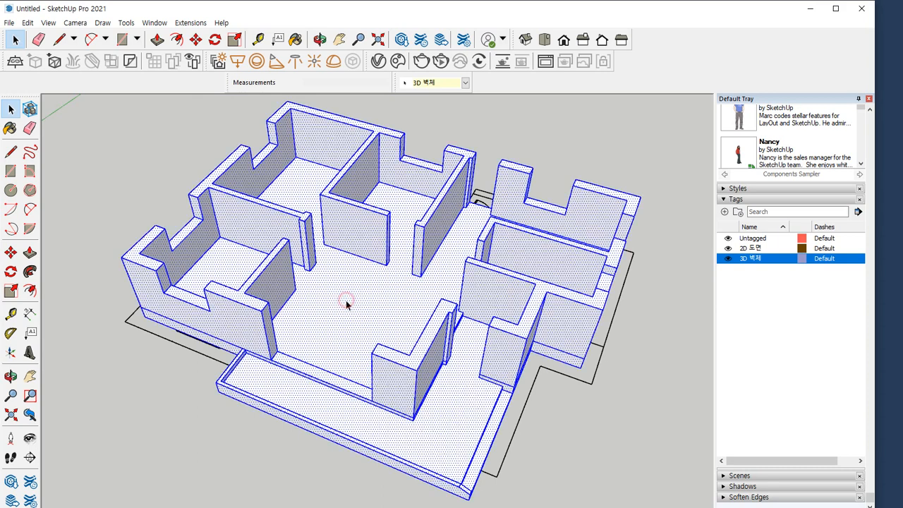
right_click(344, 346)
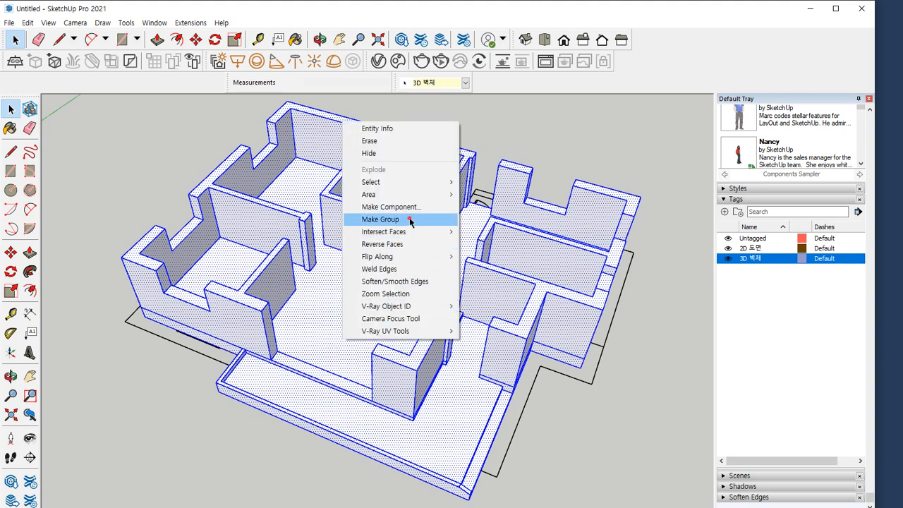
left_click(410, 221)
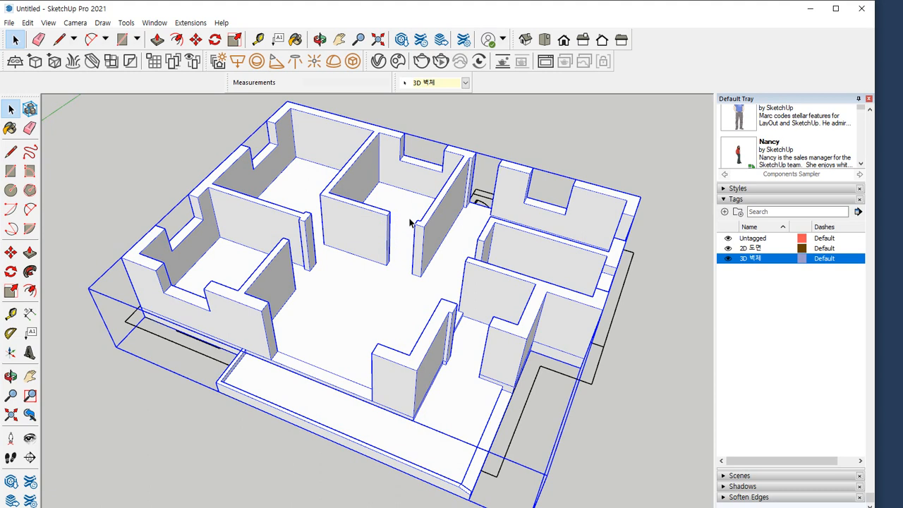
Create a tag named 3D 문 and assign it to the selected house group
left_click(725, 212)
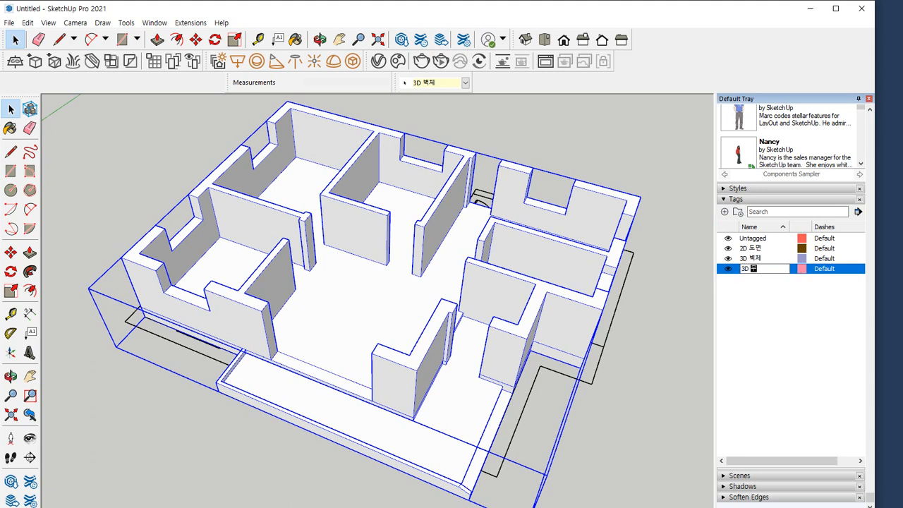
left_click(741, 288)
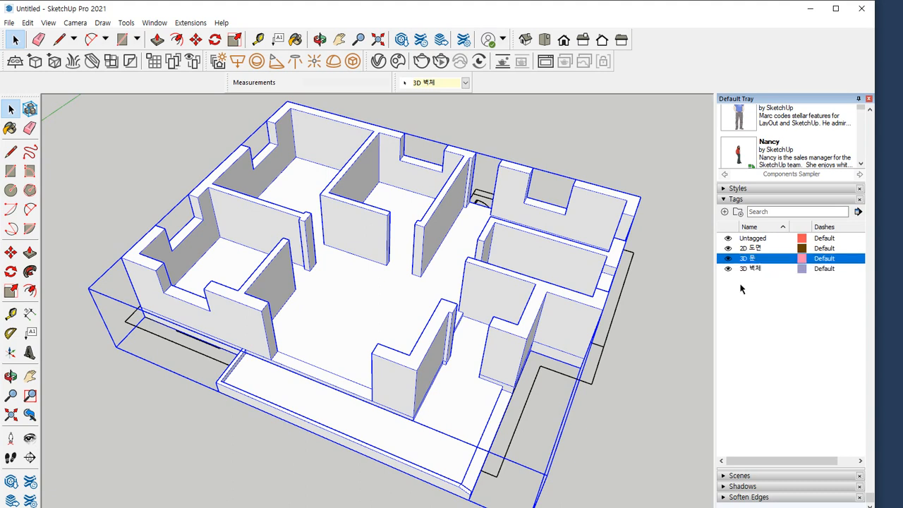
left_click(465, 82)
left_click(433, 113)
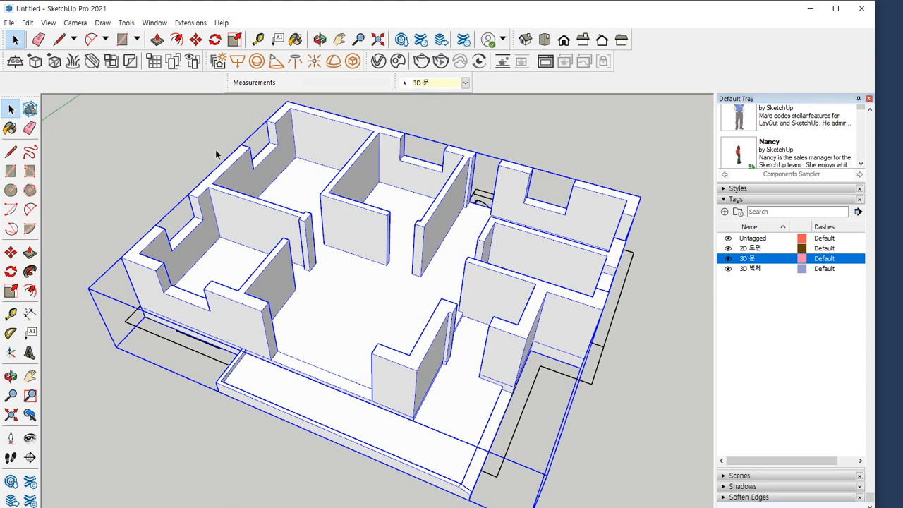
Deselect the house group and make 3D 문 the current tag for new geometry
left_click(162, 157)
left_click_drag(774, 267, 710, 268)
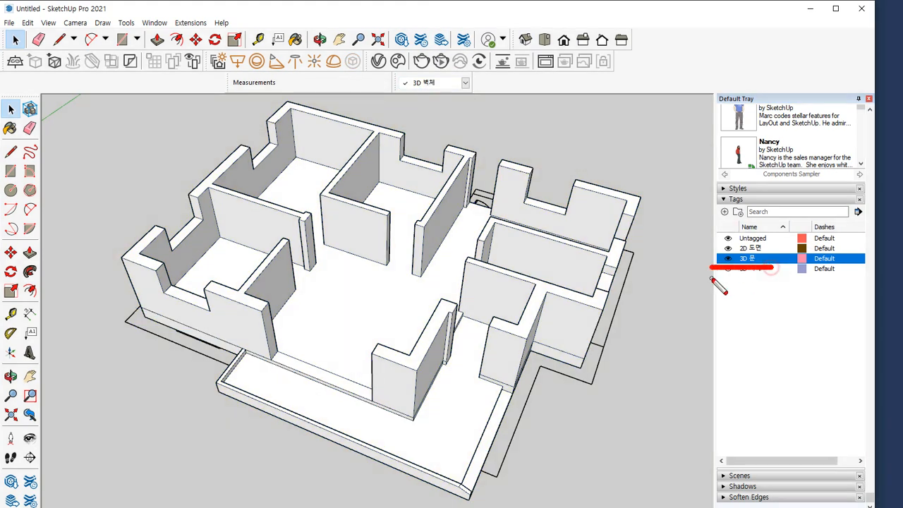
left_click(465, 83)
left_click(437, 113)
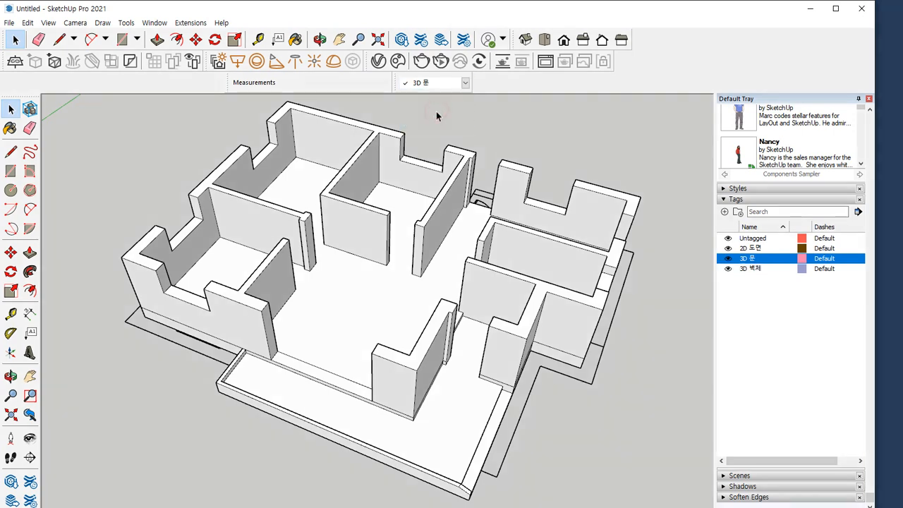
left_click_drag(764, 268, 717, 269)
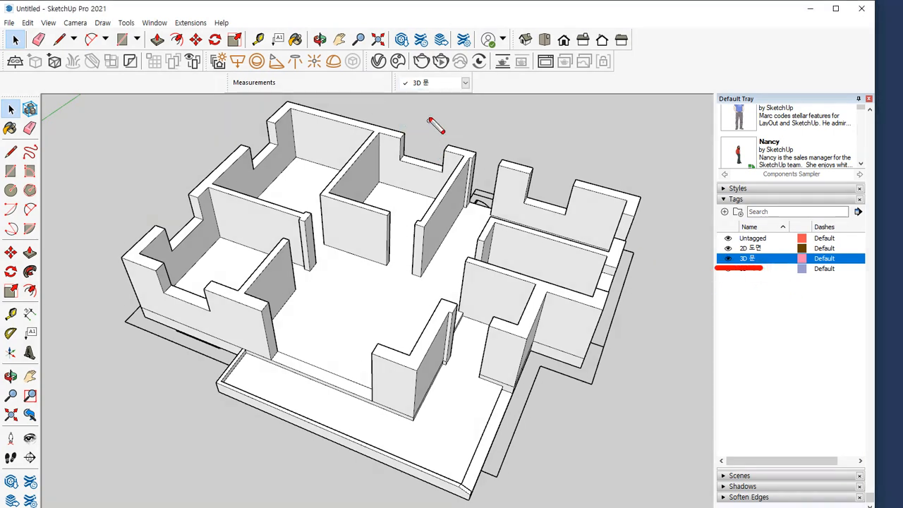
left_click_drag(447, 94, 376, 94)
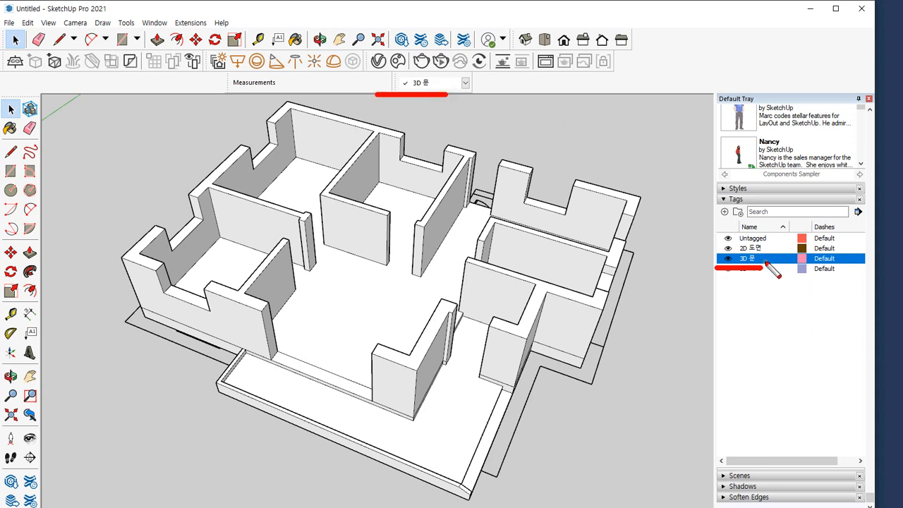
left_click_drag(768, 262, 661, 264)
left_click_drag(455, 96, 374, 98)
key("Escape")
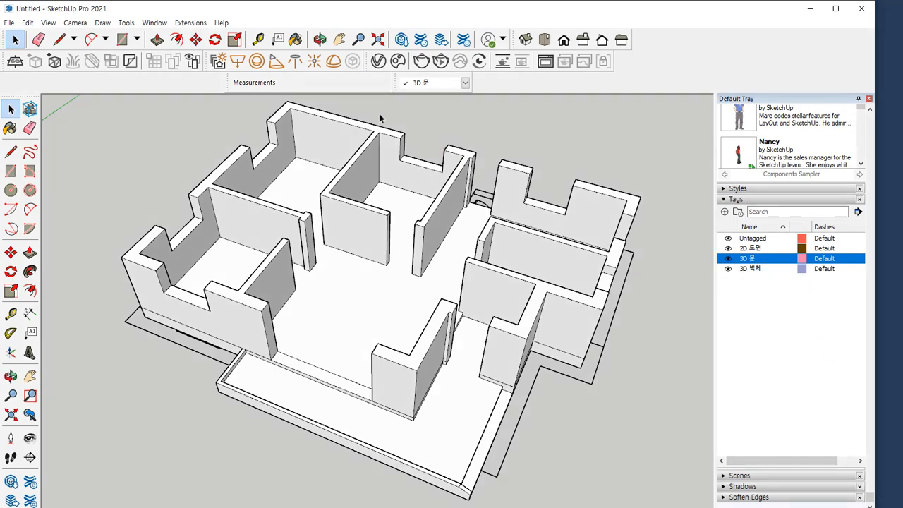
left_click(265, 266)
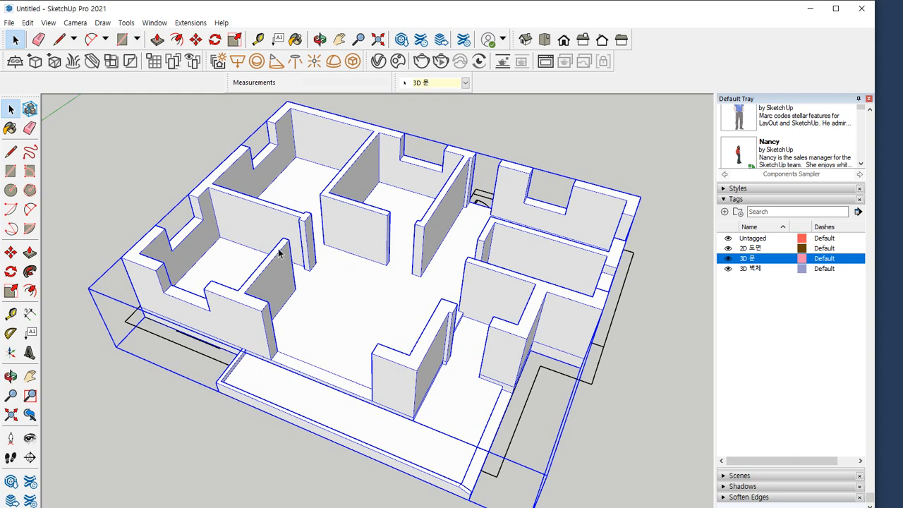
left_click(44, 343)
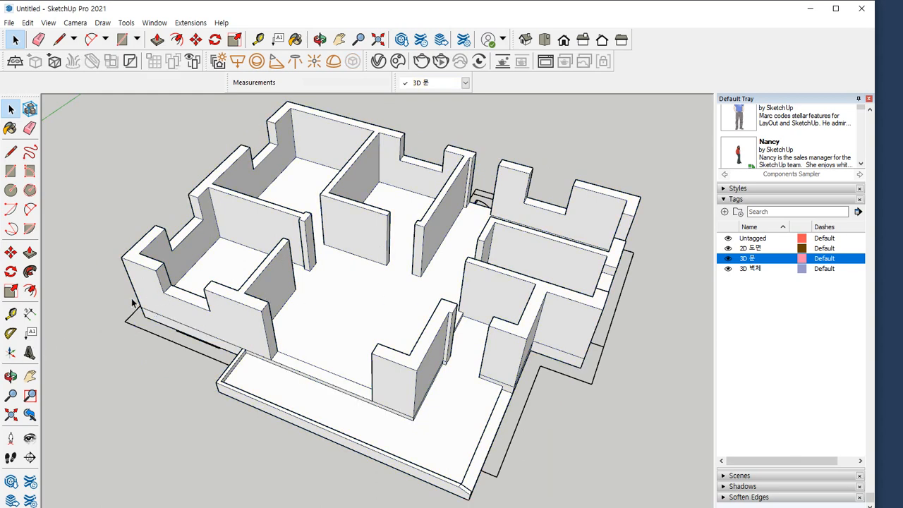
Draw a 1600 by 900 mm rectangle across the window opening, flush with the outer wall face
scroll(151, 299, "up", 8)
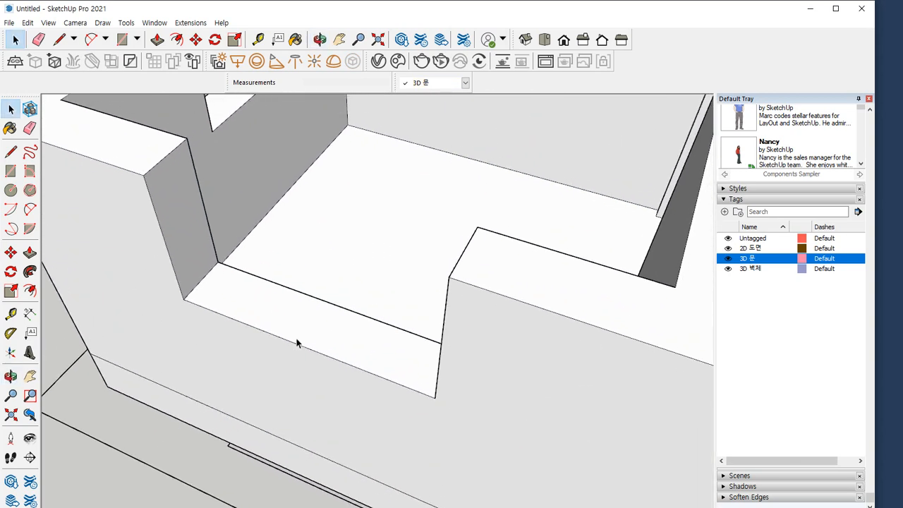
middle_click_drag(296, 343, 323, 323)
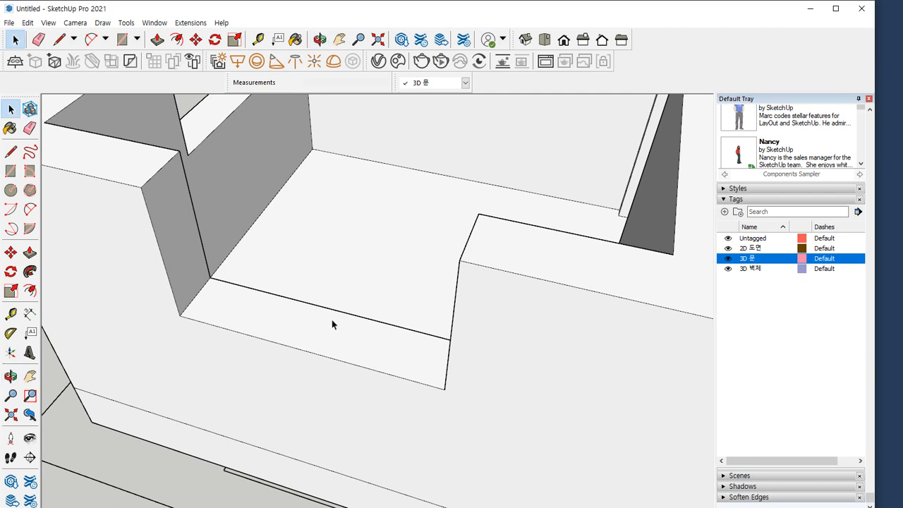
key("r")
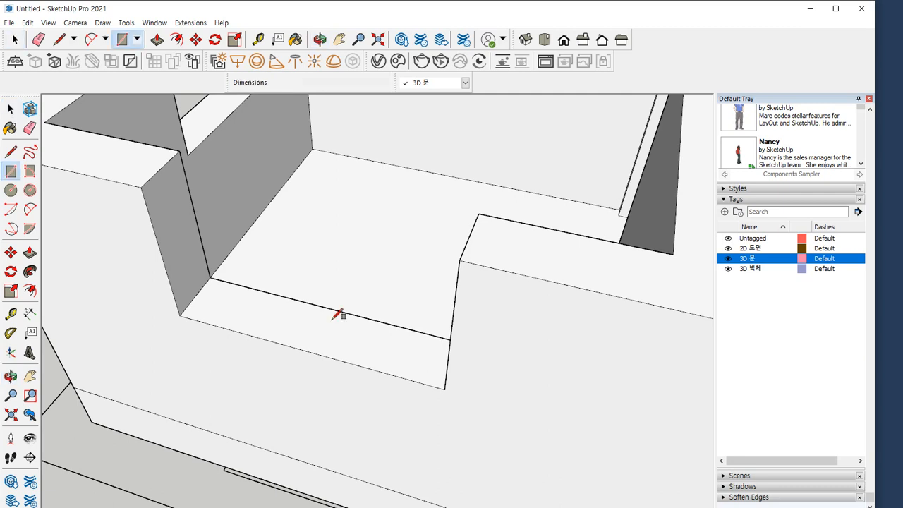
left_click(141, 187)
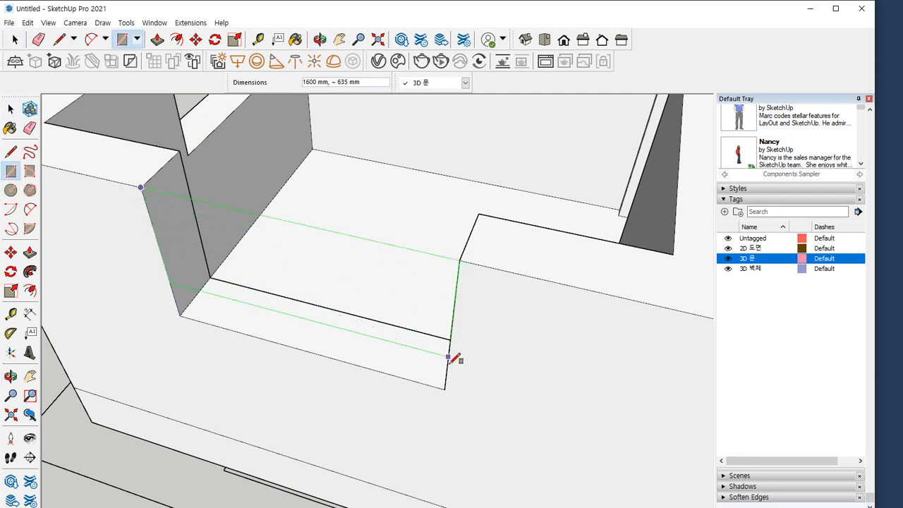
type("1600,900")
key("Return")
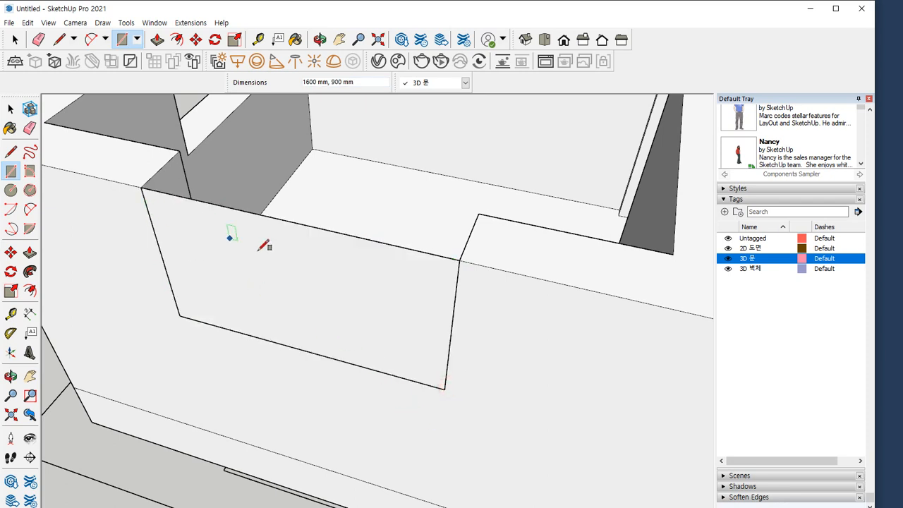
key("space")
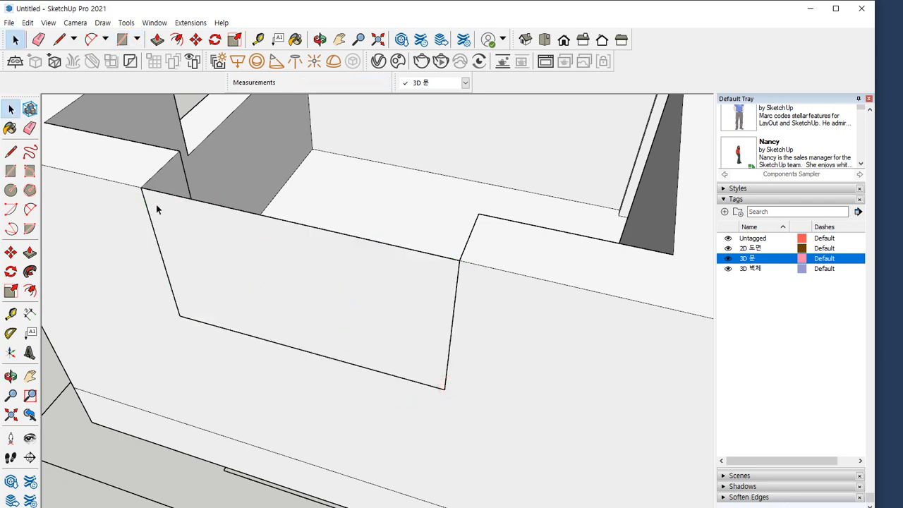
mouse_move(158, 190)
left_mouse_down()
mouse_move(198, 323)
mouse_move(431, 370)
mouse_move(437, 253)
left_mouse_up()
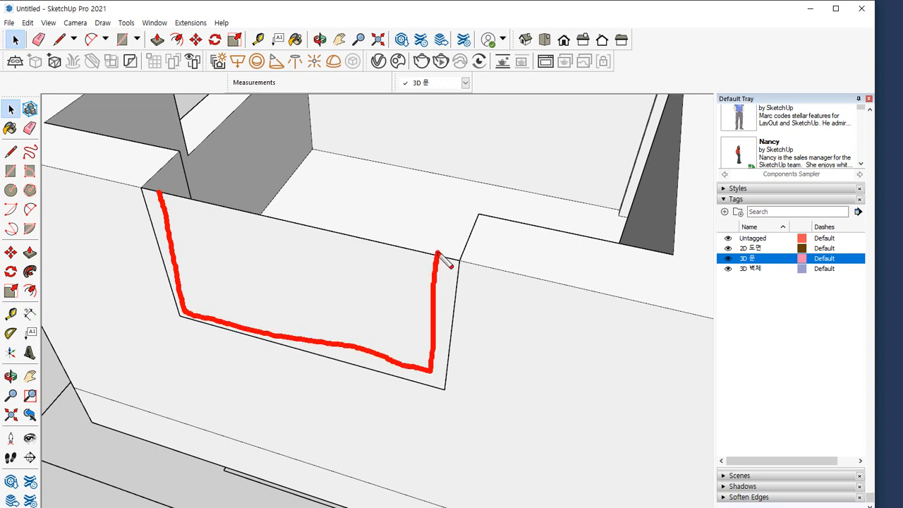
key("ctrl+z")
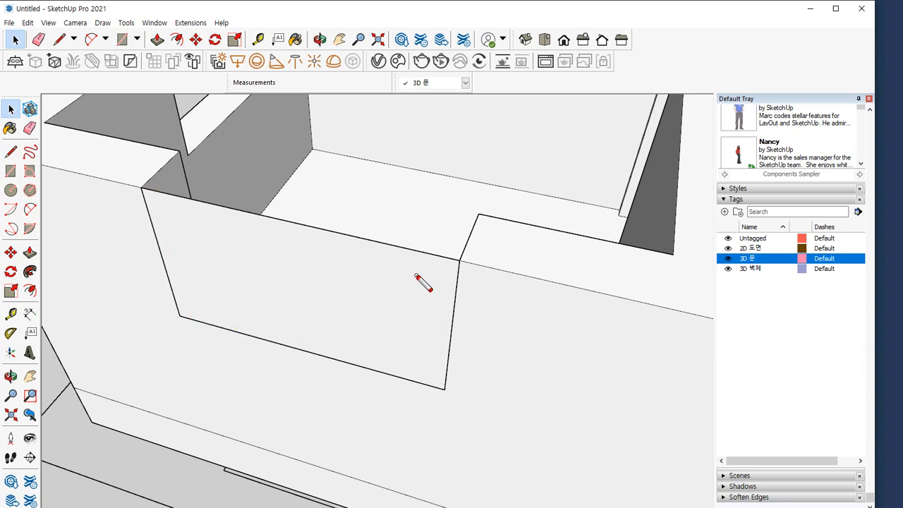
key("Escape")
Offset the rectangle's side and bottom edges inward 45 mm and erase its top edge, leaving a U-shaped window frame profile
left_click(417, 277)
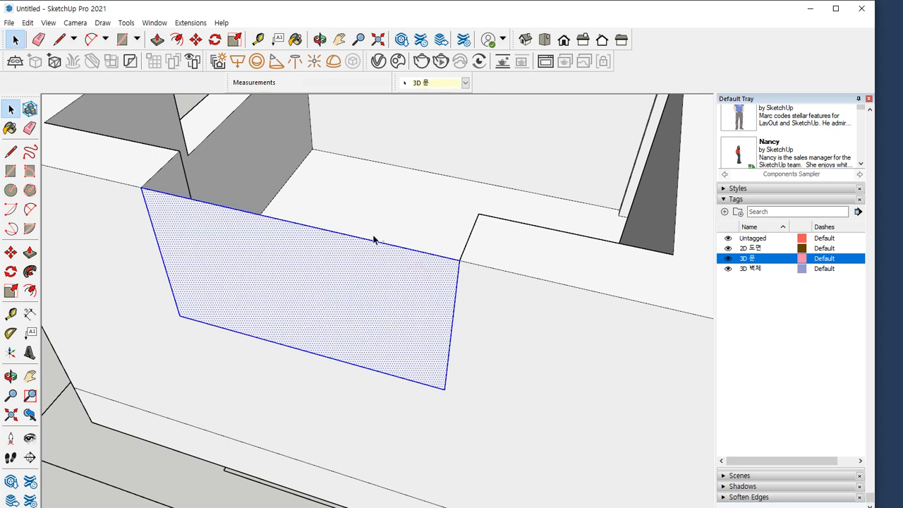
key("f")
left_click(454, 301)
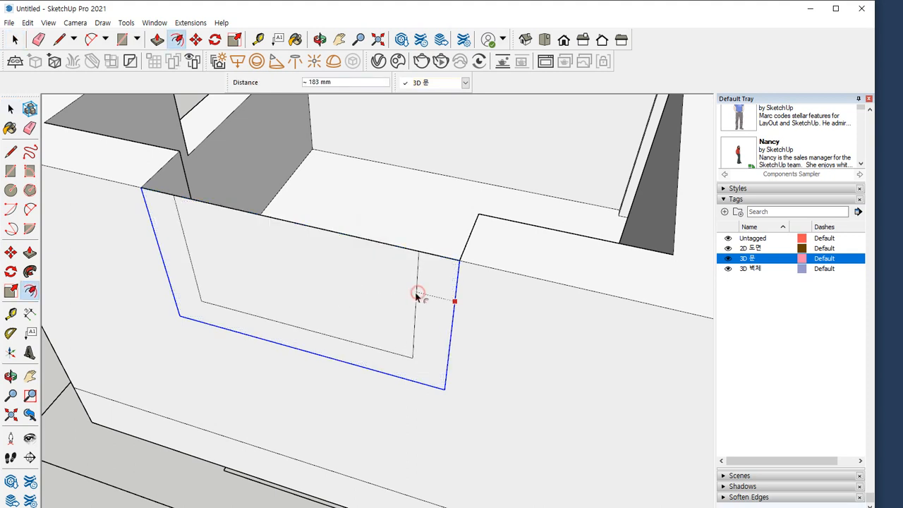
type("45")
key("Return")
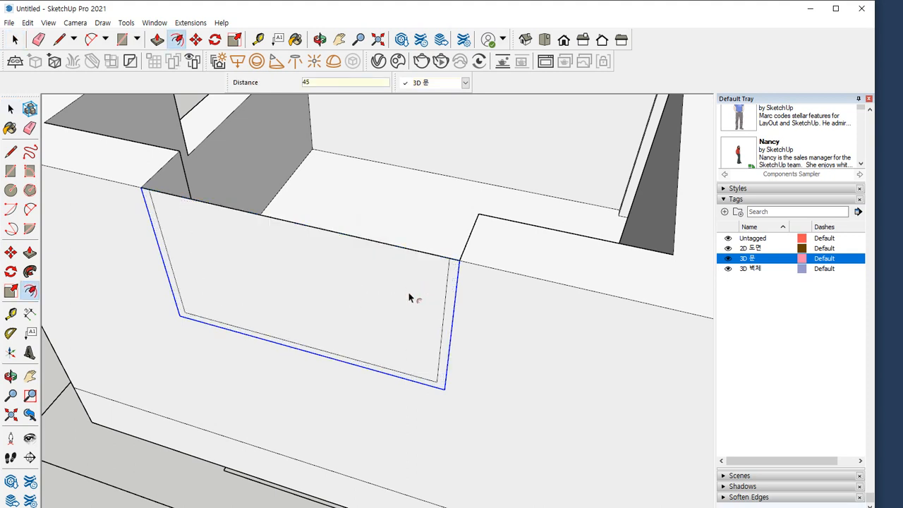
key("e")
left_click_drag(388, 245, 397, 162)
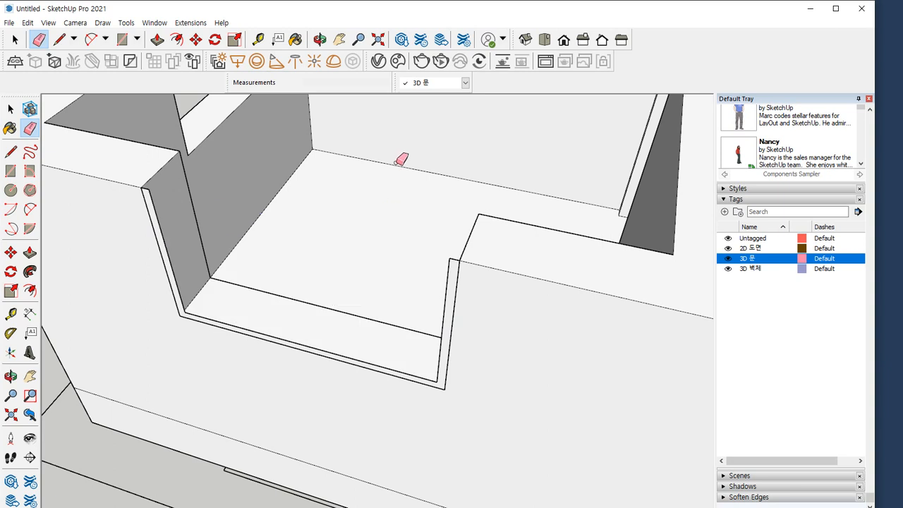
key("space")
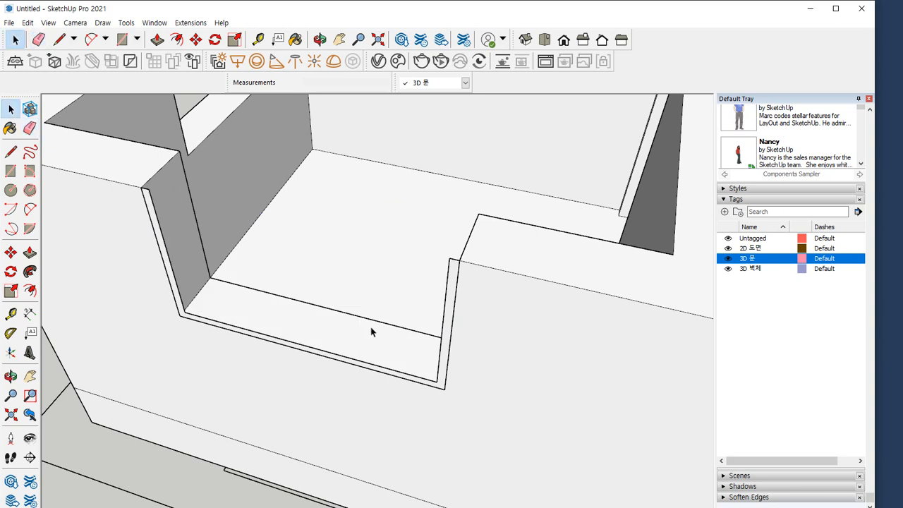
Extrude the U-shaped window frame profile 150 mm into the wall opening
key("p")
left_click(349, 368)
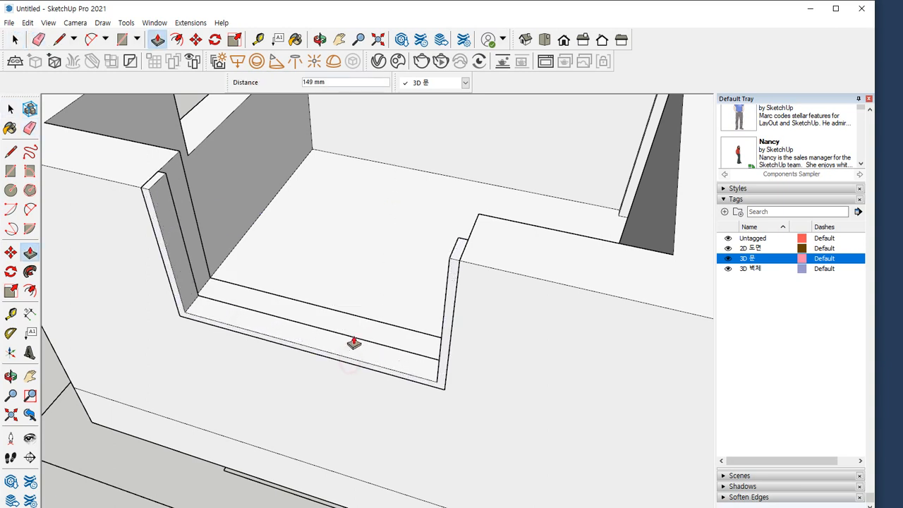
key("Return")
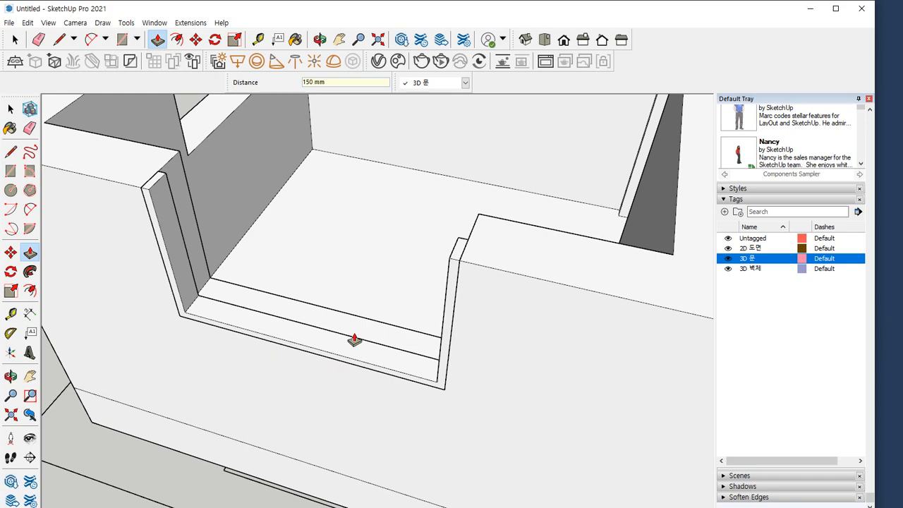
middle_click_drag(371, 325, 371, 303)
Select all connected geometry of the extruded window frame and make it a group
key("space")
left_click(322, 343)
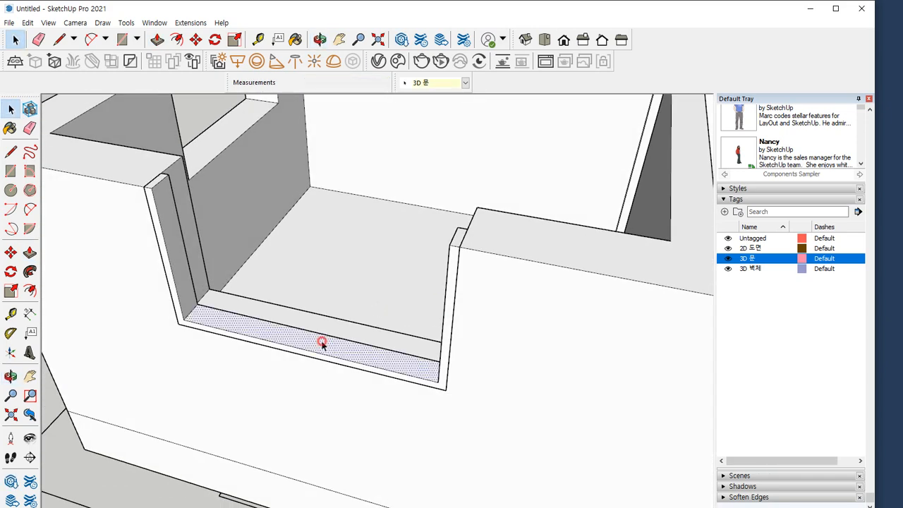
triple_click(321, 344)
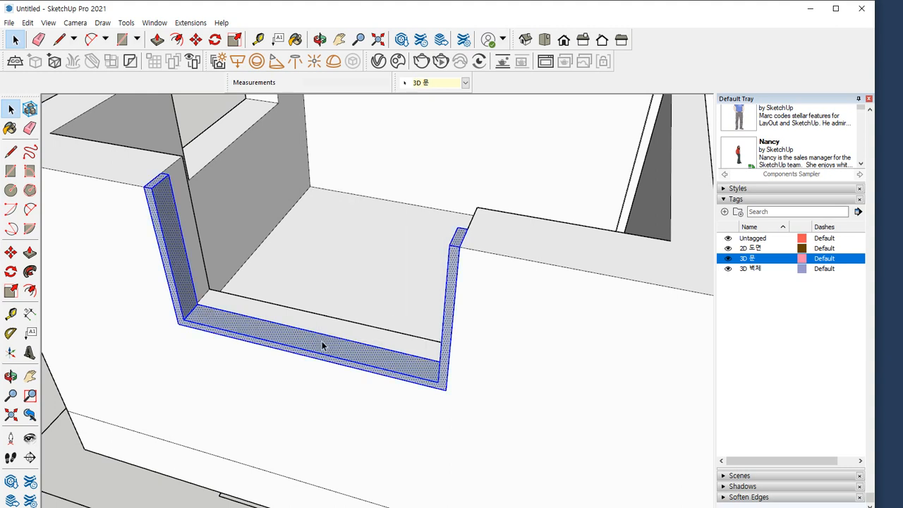
right_click(322, 344)
left_click(403, 222)
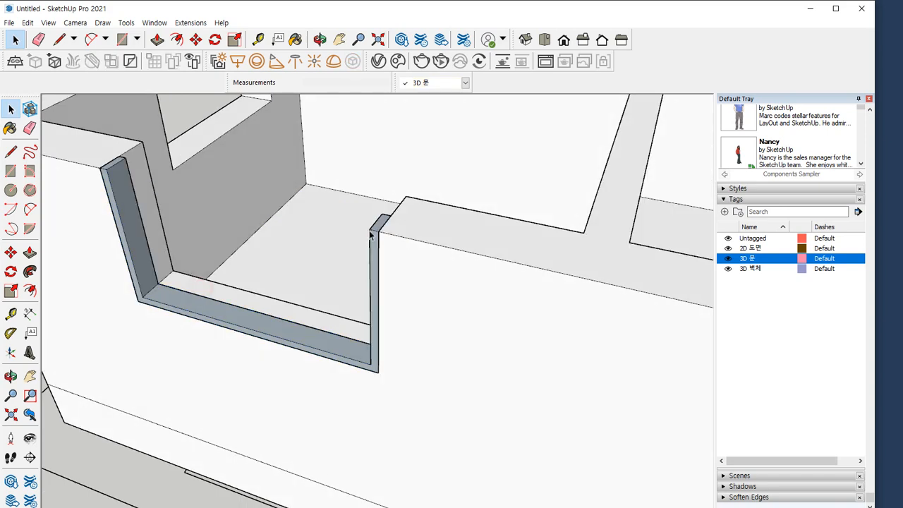
mouse_move(355, 244)
middle_mouse_down()
mouse_move(358, 262)
mouse_move(433, 259)
mouse_move(459, 248)
mouse_move(442, 246)
middle_mouse_up()
scroll(367, 254, "up", 1)
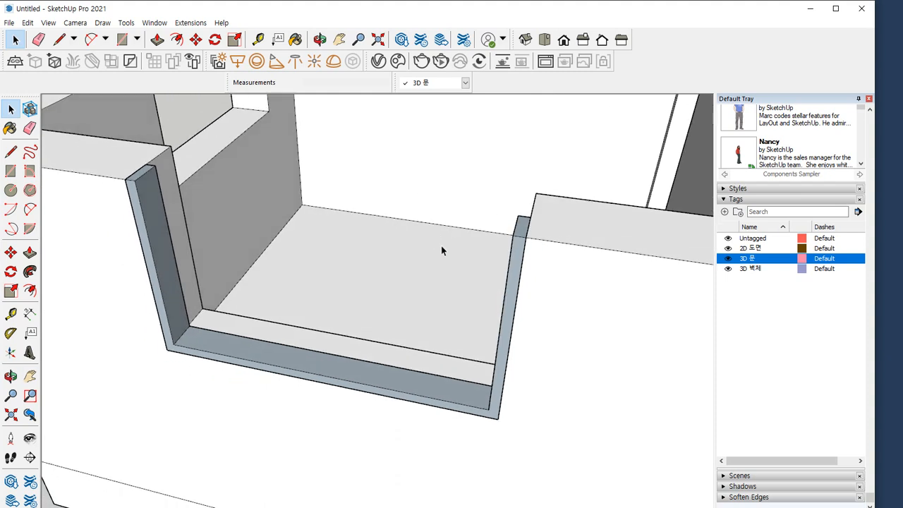
mouse_move(317, 381)
left_mouse_down()
mouse_move(269, 363)
mouse_move(281, 386)
left_mouse_up()
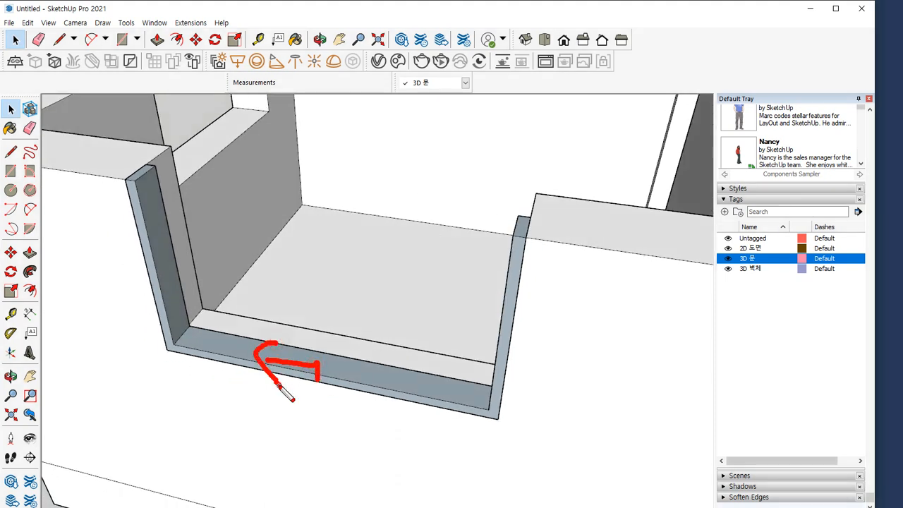
key("Escape")
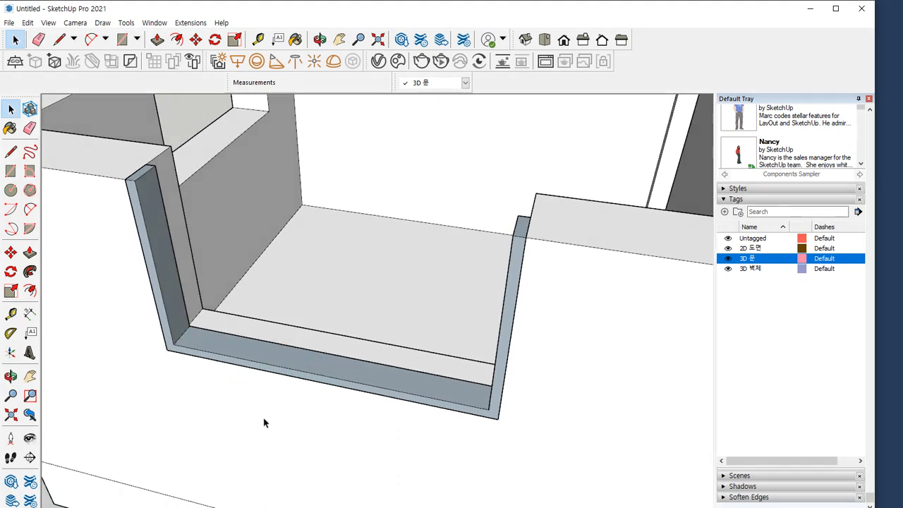
Draw a 755 by 855 mm sash rectangle from the frame's inner upper corner to the midpoint of its bottom edge
key("r")
left_click(513, 235)
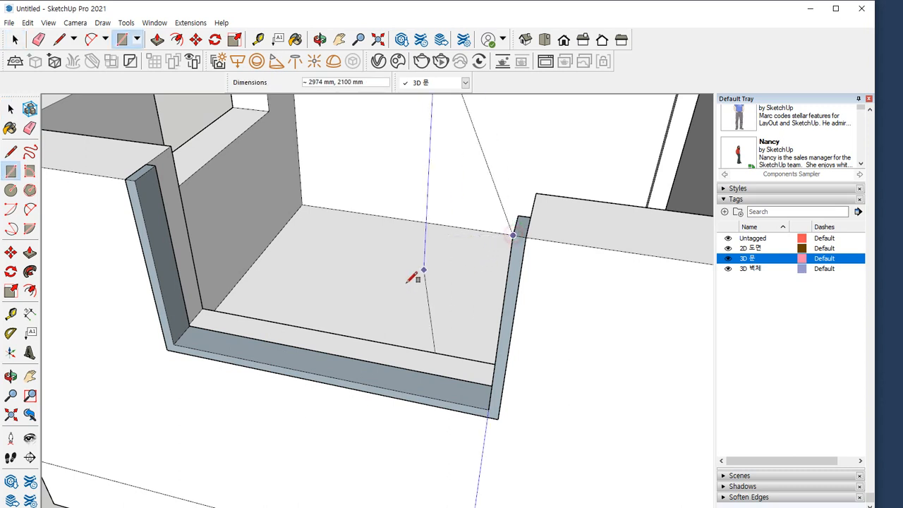
left_click(322, 371)
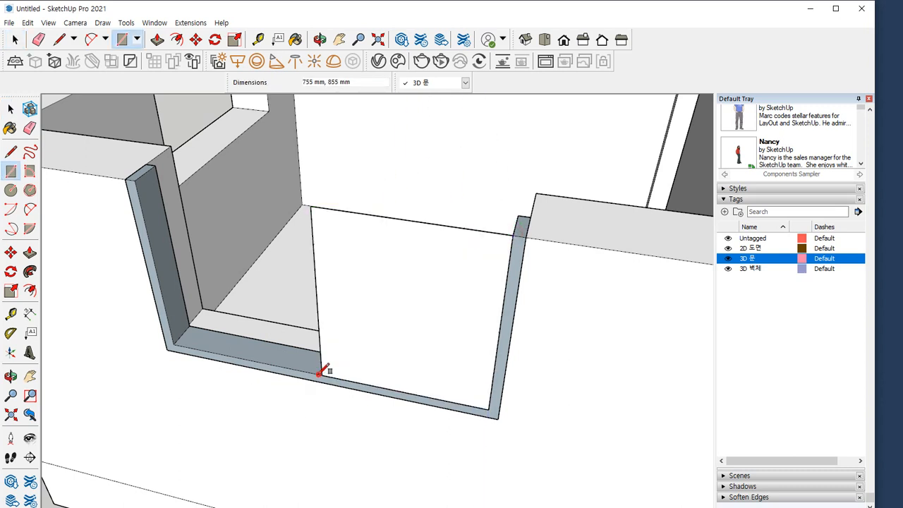
Move the sash rectangle's free vertical edge 30 mm along the frame bottom to widen the sash
key("space")
left_click(319, 339)
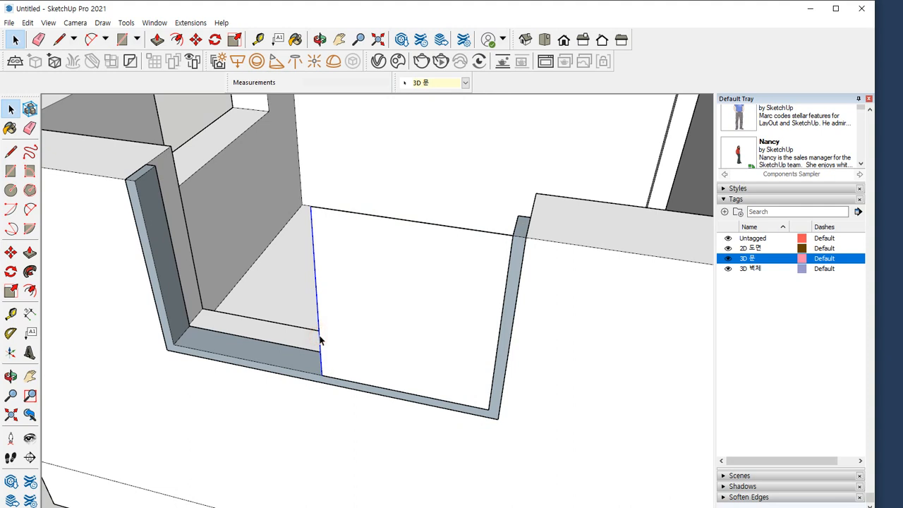
key("m")
left_click(322, 374)
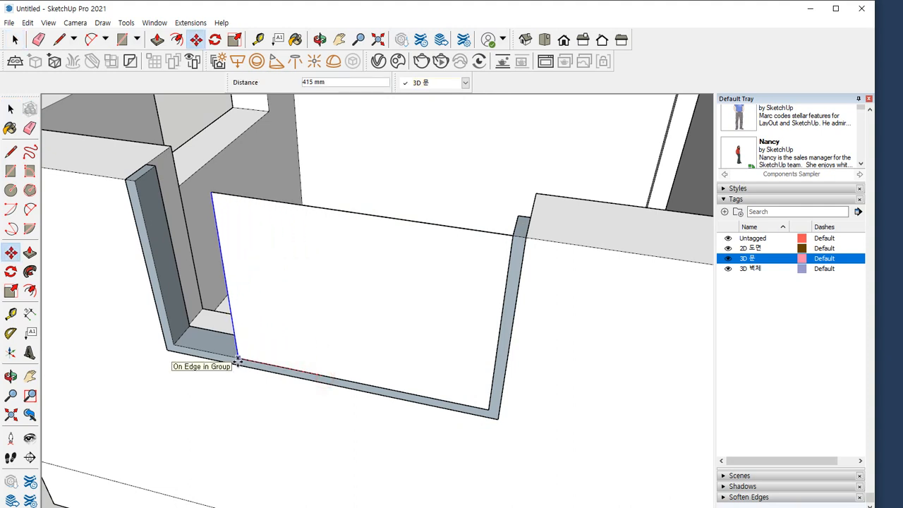
type("30")
key("Return")
key("space")
Offset the sash rectangle's side and bottom edges inward 60 mm and erase its top edge, leaving a U-shaped sash profile
double_click(386, 278)
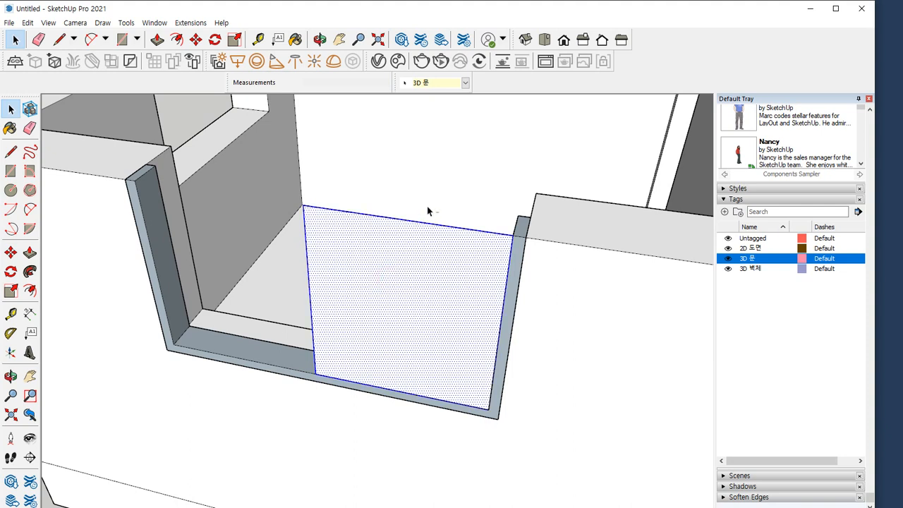
left_click_drag(414, 239, 404, 261, "shift")
key("f")
left_click(326, 264)
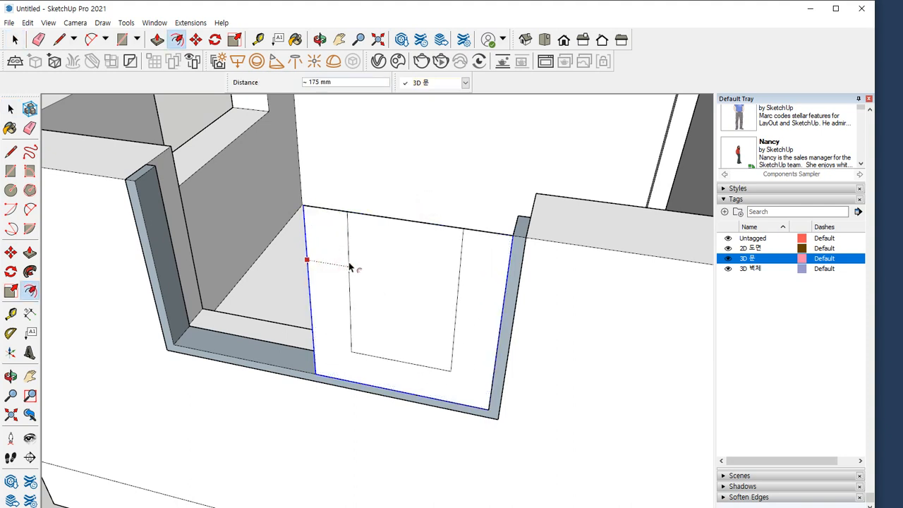
type("60")
key("Return")
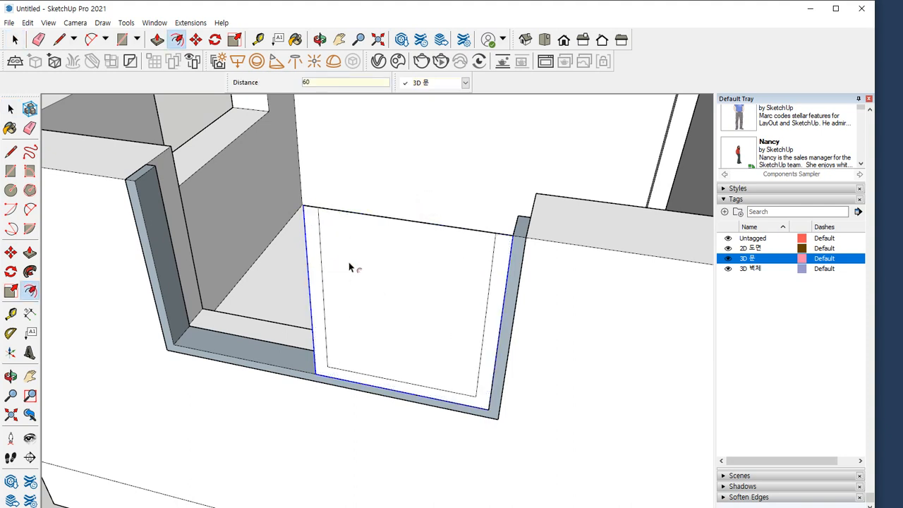
key("e")
left_click(415, 220)
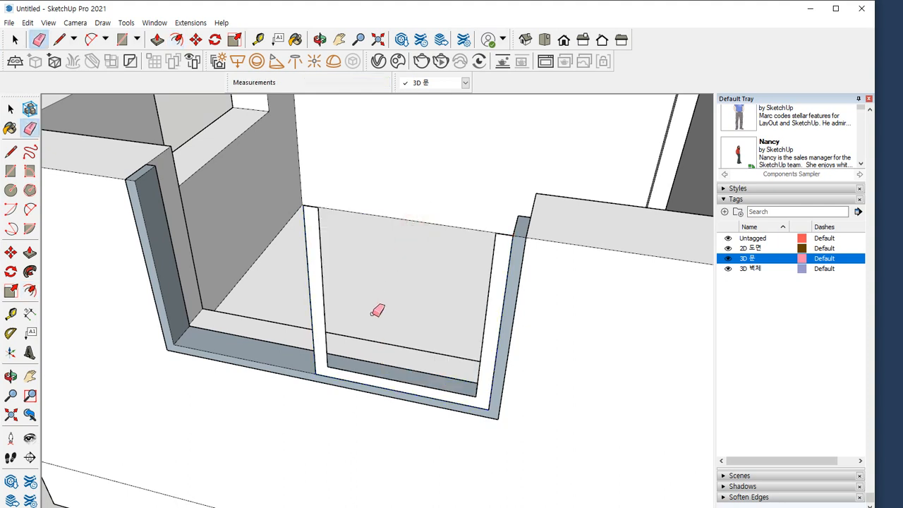
Extrude the U-shaped sash profile 40 mm and make all its connected geometry a group
key("p")
left_click(312, 305)
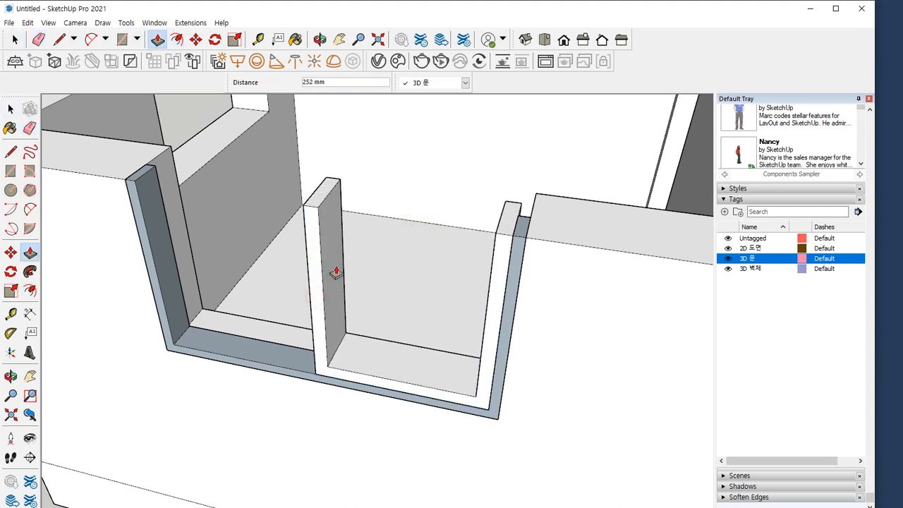
type("40")
key("Return")
key("space")
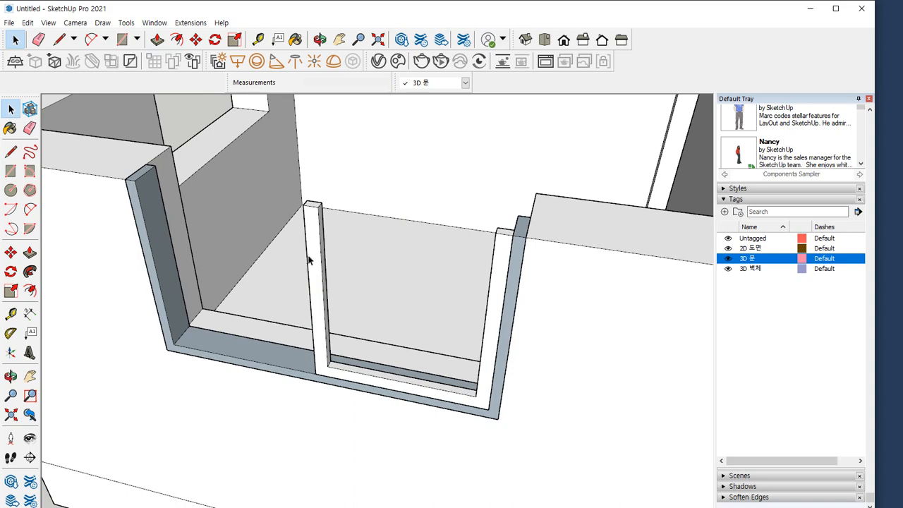
triple_click(308, 259)
right_click(308, 258)
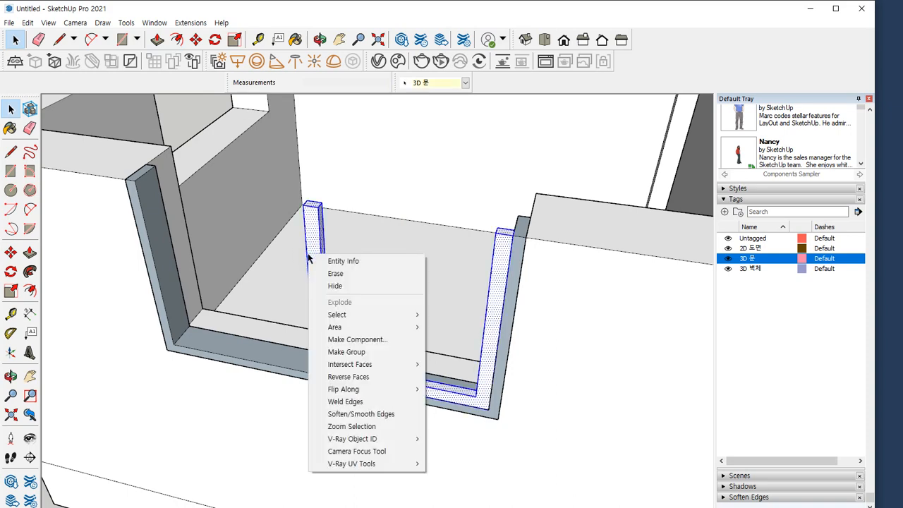
key("g")
Draw a 665 by 795 mm rectangle across the opening of the U-shaped sash as its glass pane
middle_click_drag(374, 276, 312, 279)
scroll(488, 273, "up", 4)
middle_click_drag(489, 274, 521, 259)
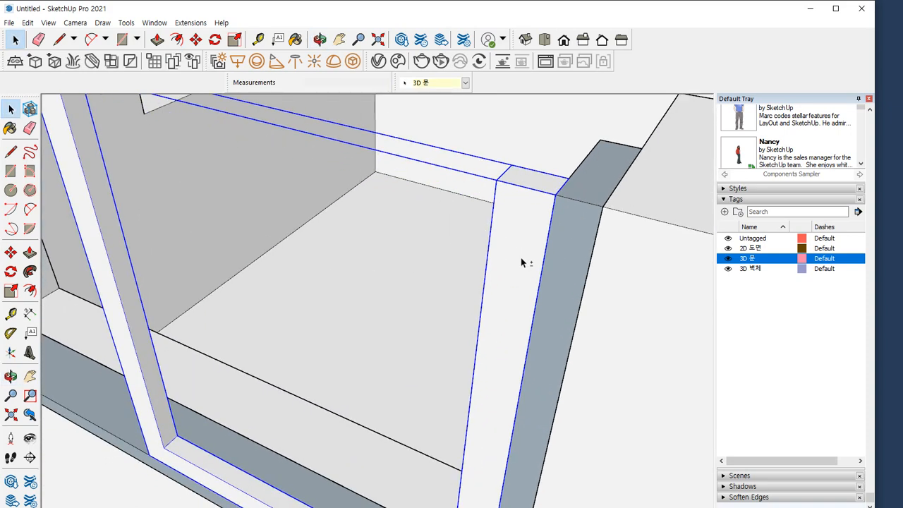
scroll(519, 262, "down", 3)
scroll(498, 313, "down", 3)
mouse_move(500, 313)
middle_mouse_down()
mouse_move(536, 318)
mouse_move(447, 296)
mouse_move(468, 299)
middle_mouse_up()
key("e")
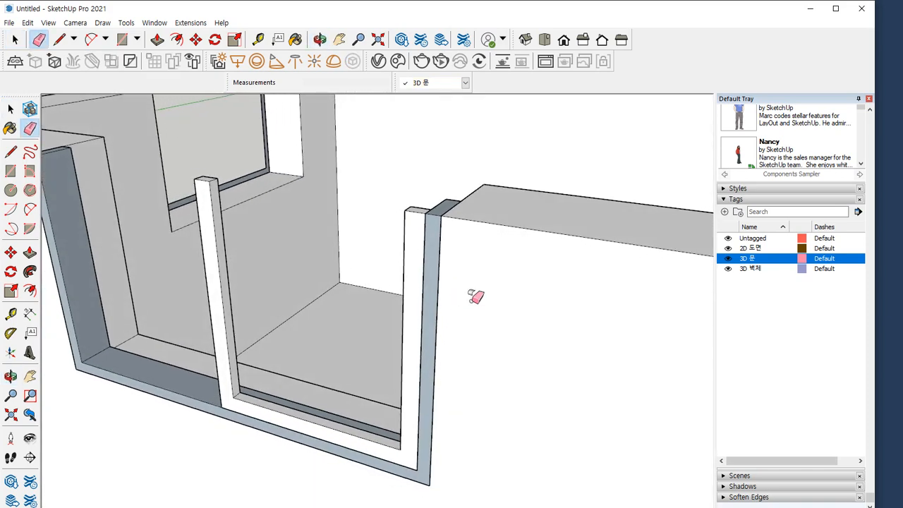
key("r")
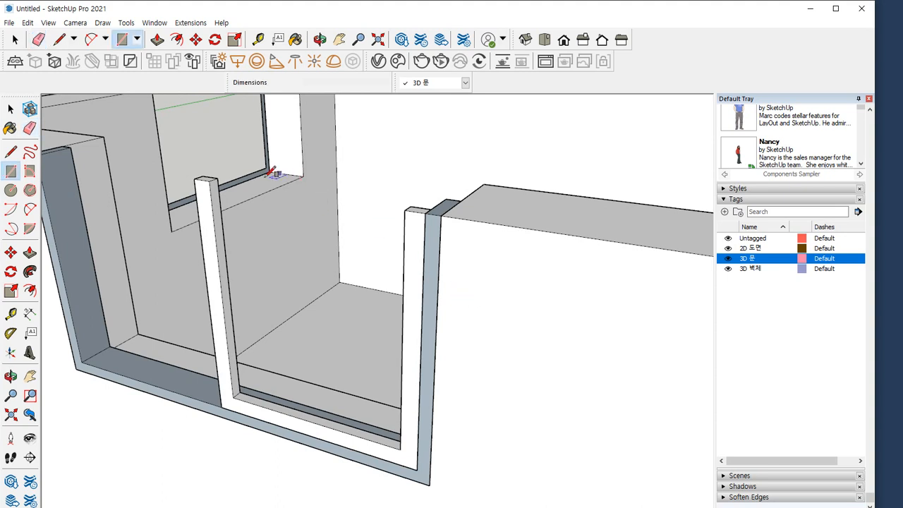
left_click(209, 183)
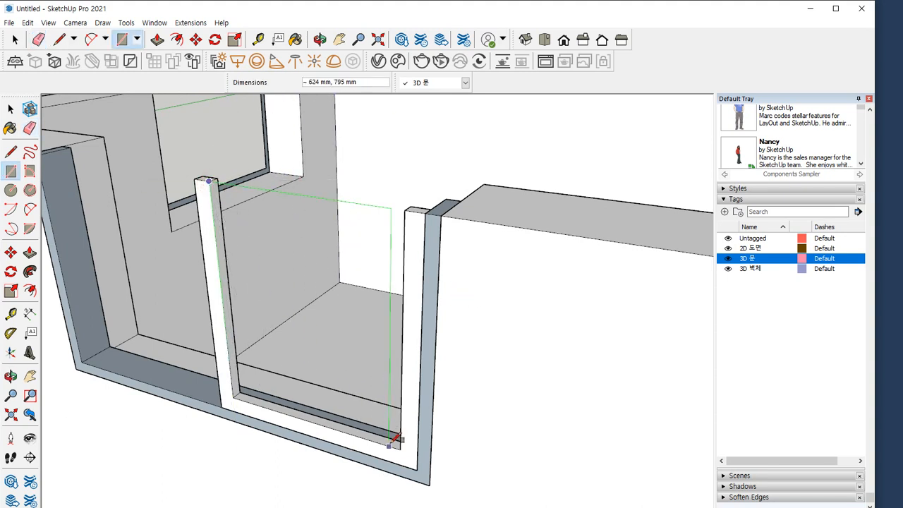
left_click(401, 447)
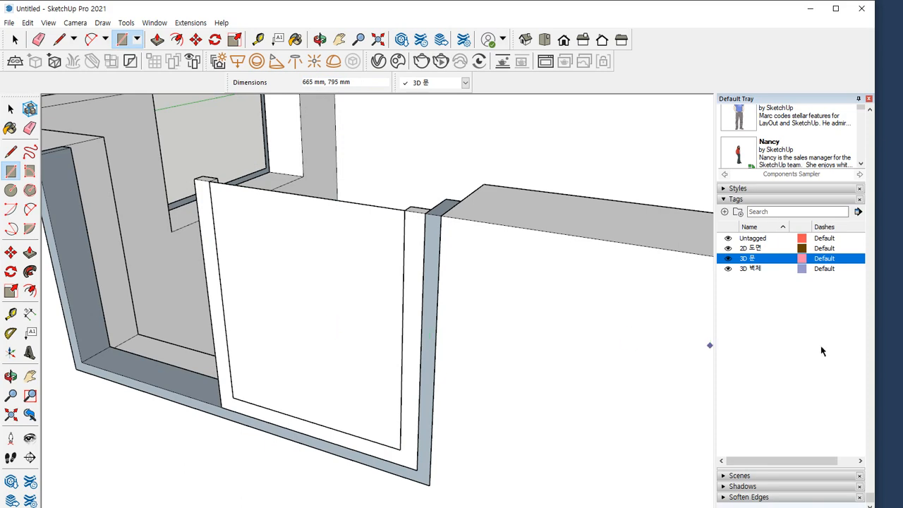
Paint the glass pane with Translucent Glass Tinted from the Glass and Mirrors materials
scroll(847, 334, "up", 5)
scroll(856, 292, "up", 5)
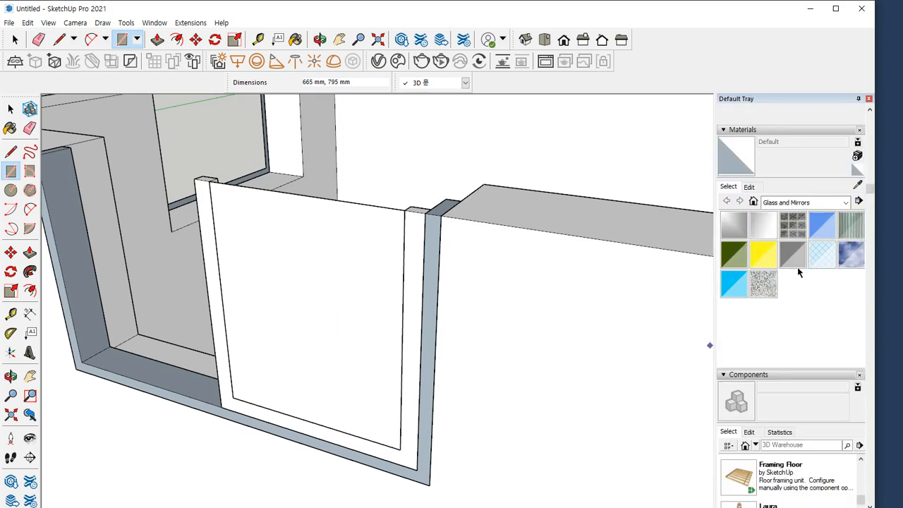
left_click(818, 204)
left_click(818, 203)
left_click(734, 282)
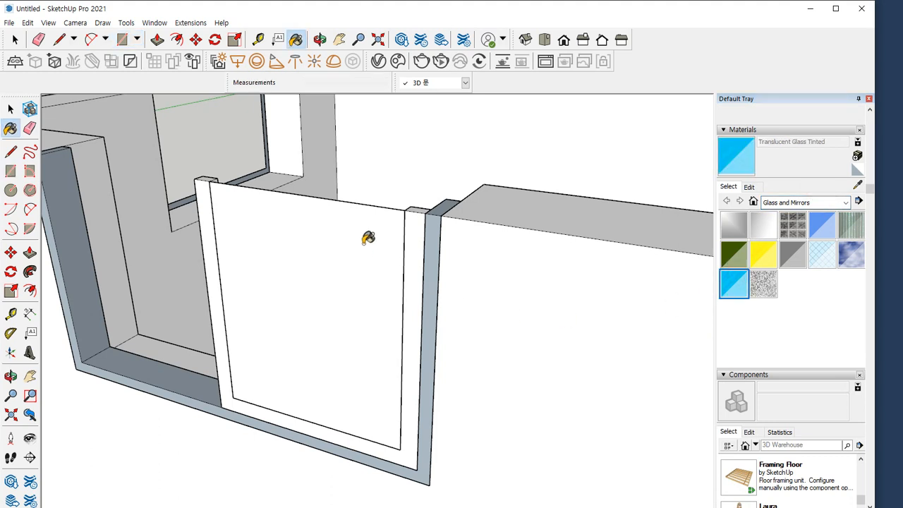
left_click(368, 237)
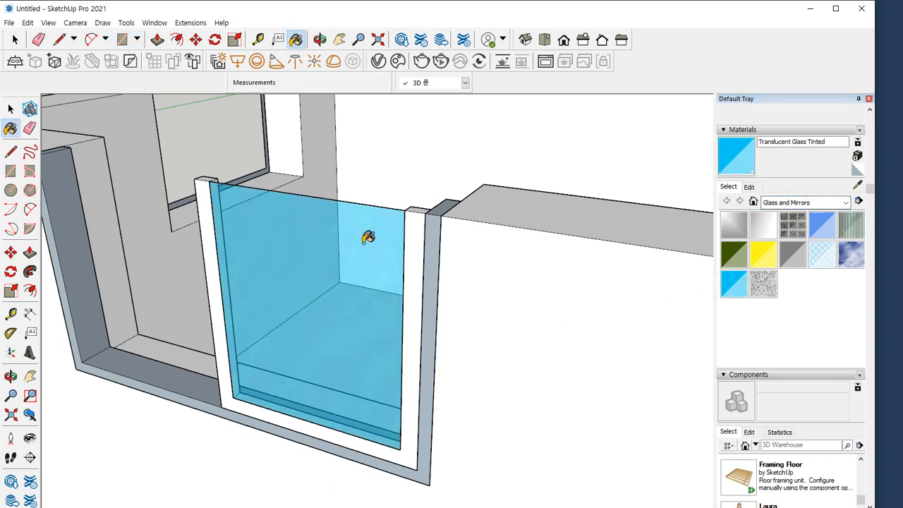
key("space")
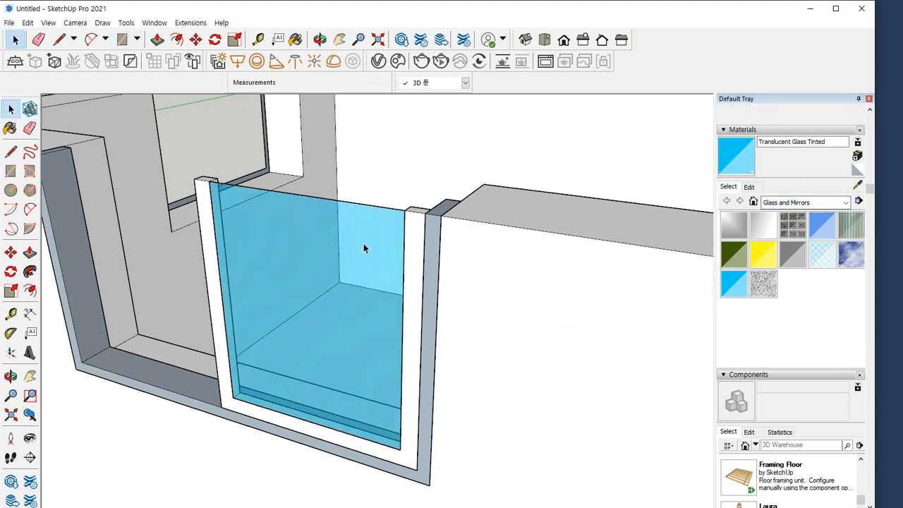
Move the glass pane and its edges 20 mm inward from the sash's front corner to the middle of its thickness
mouse_move(363, 243)
middle_mouse_down()
mouse_move(283, 226)
mouse_move(303, 309)
mouse_move(293, 315)
middle_mouse_up()
scroll(276, 246, "up", 2)
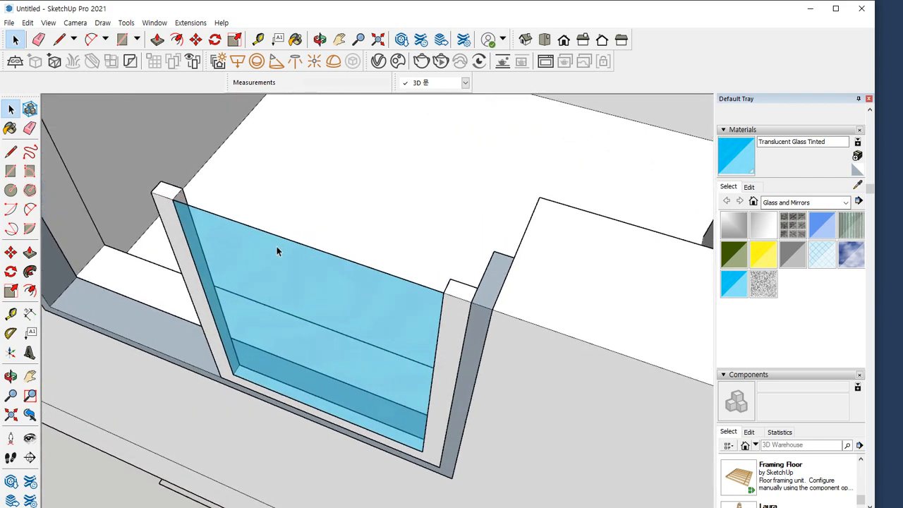
key("ctrl+alt+d")
left_click_drag(173, 201, 177, 201)
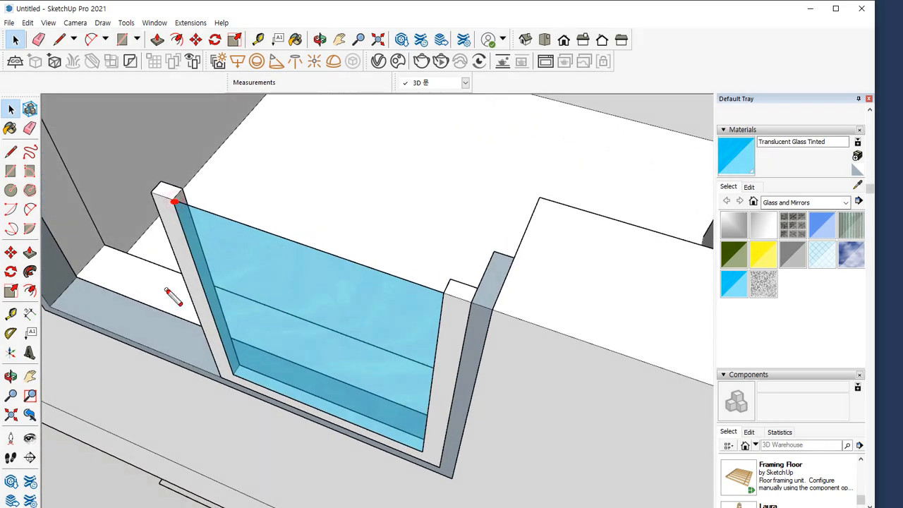
key("Escape")
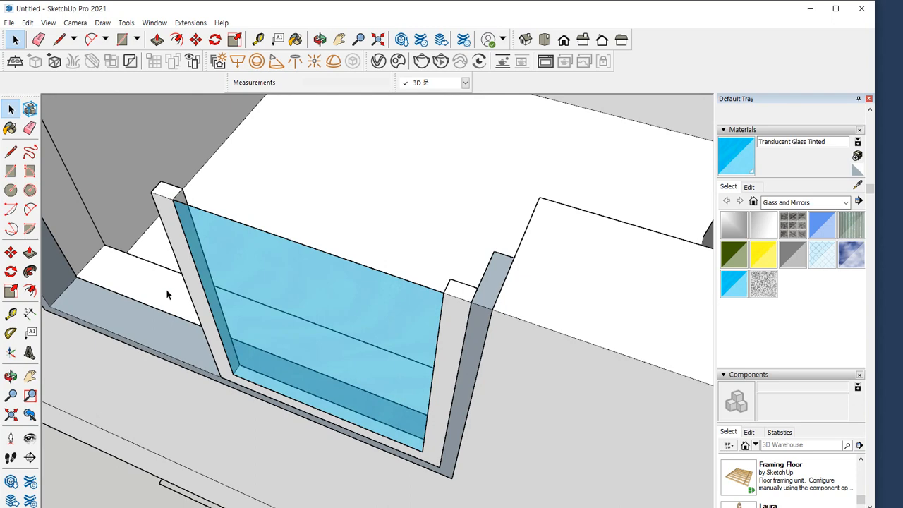
left_click(287, 247)
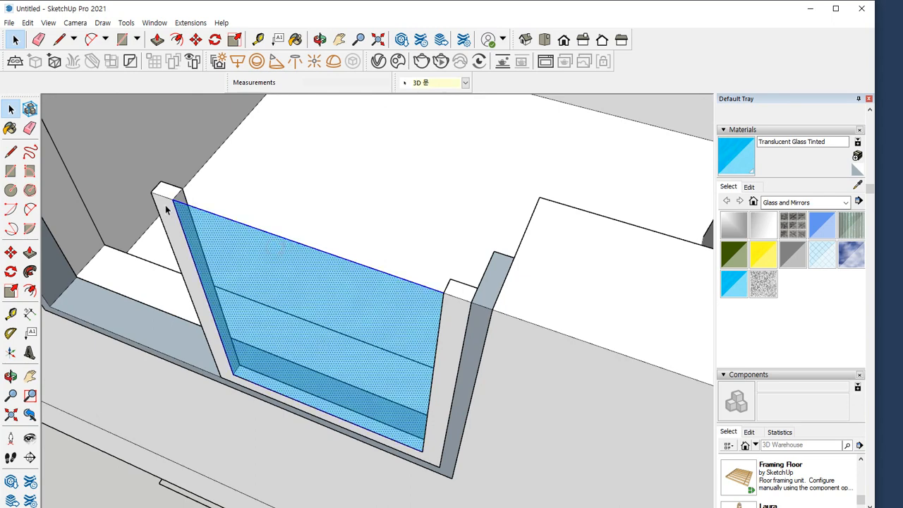
scroll(166, 209, "up", 2)
scroll(166, 201, "up", 3)
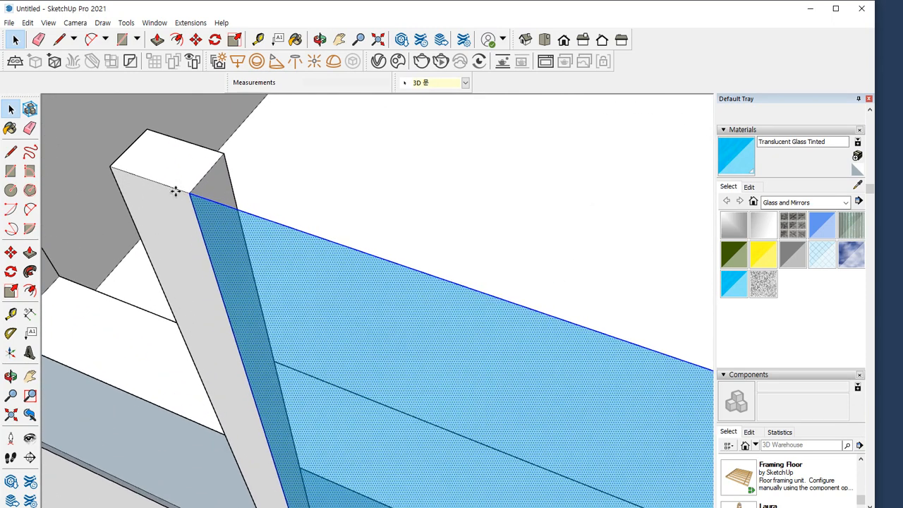
key("m")
left_click(190, 194)
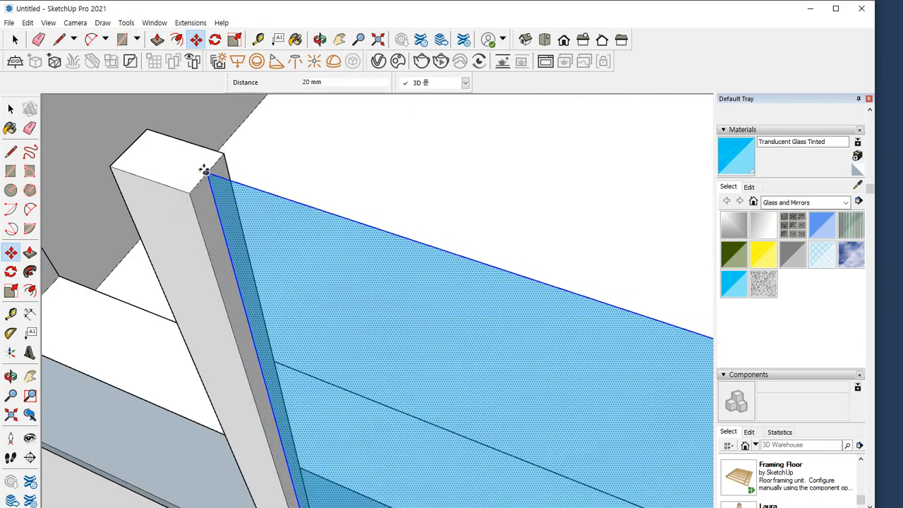
left_click(204, 171)
key("space")
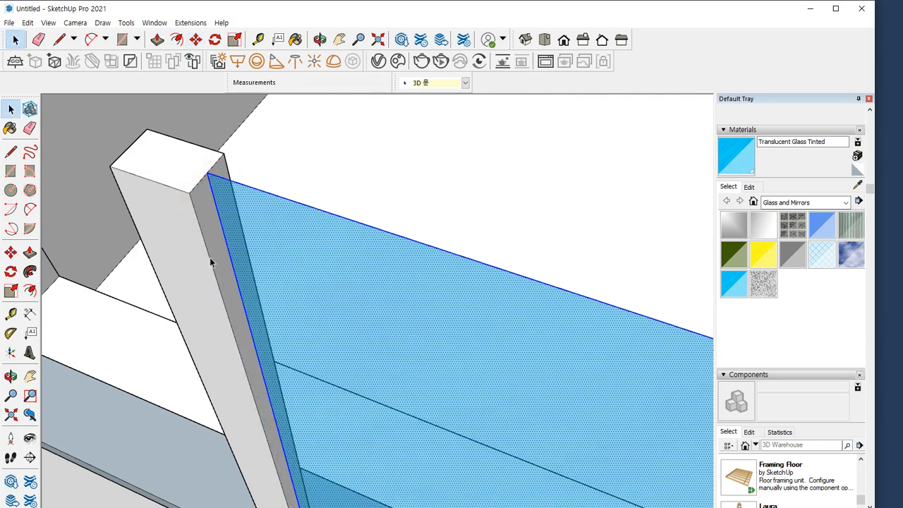
Try to group the U-shaped sash together with the glass pane
left_click_drag(376, 222, 404, 211)
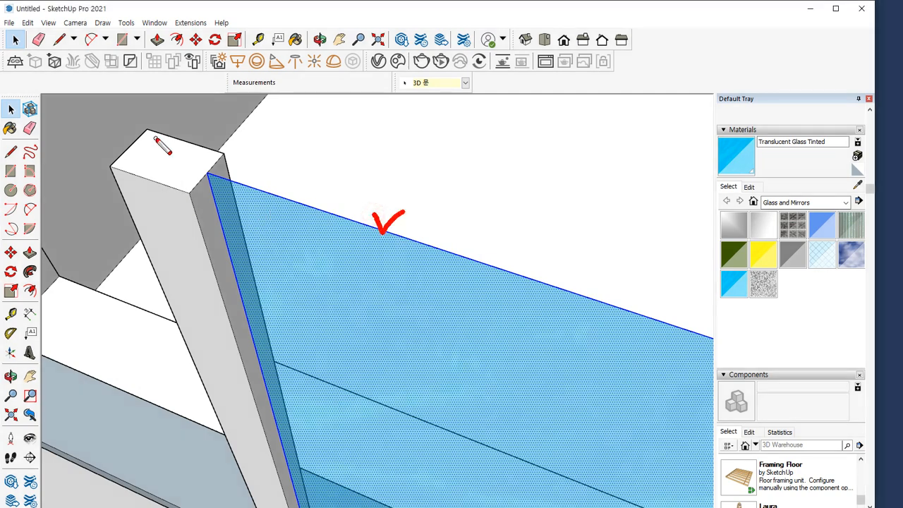
left_click_drag(154, 135, 182, 122)
key("Delete")
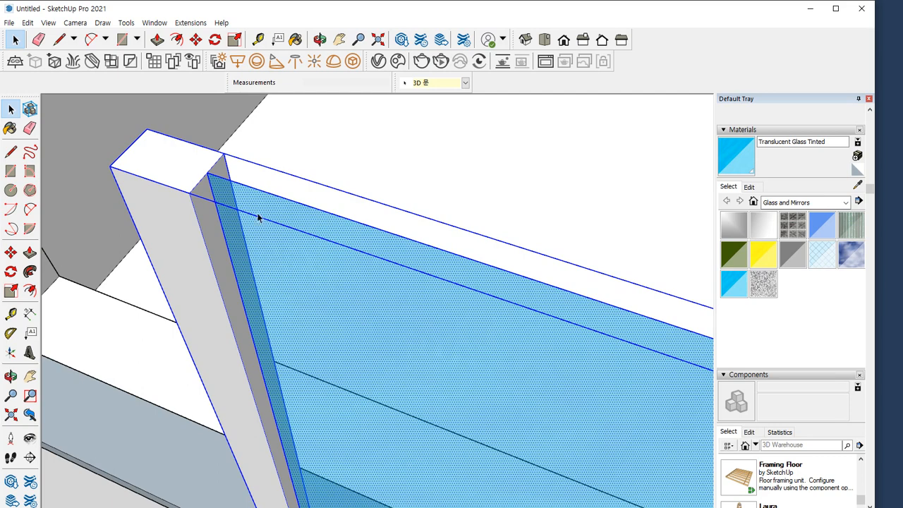
right_click(201, 164)
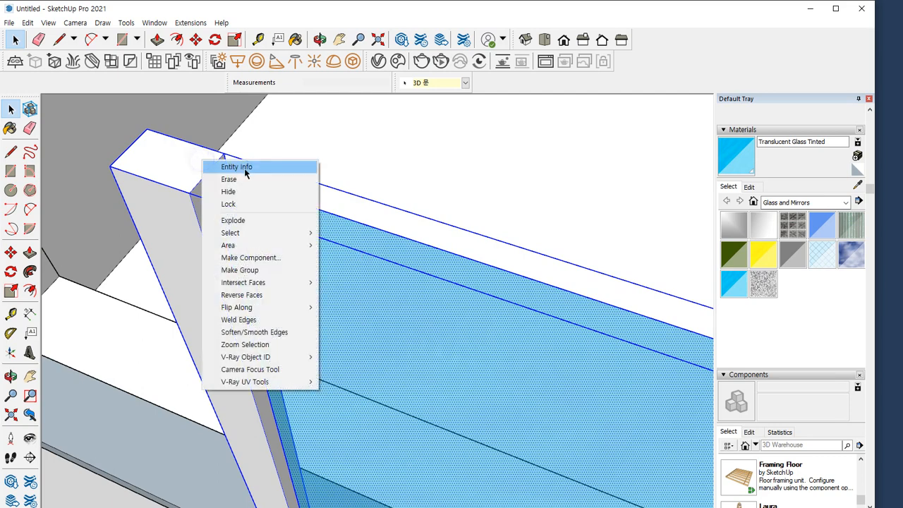
left_click(240, 270)
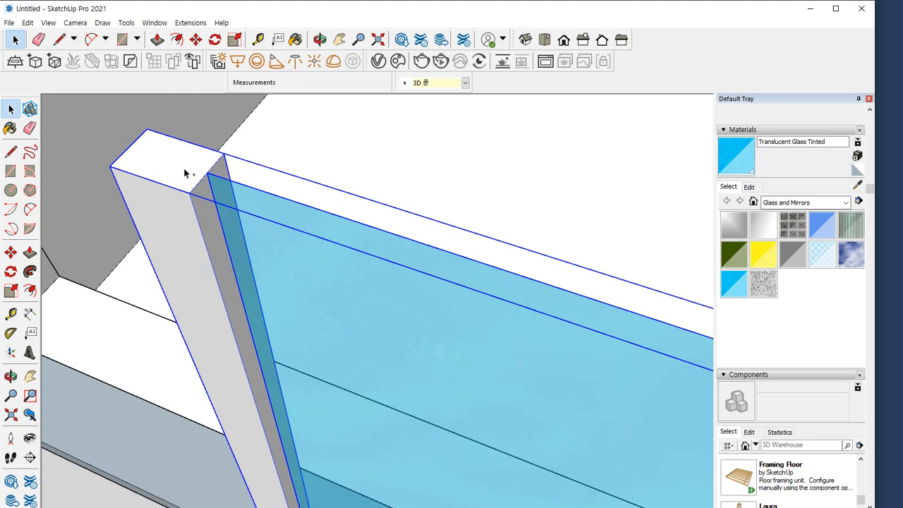
mouse_move(184, 173)
left_mouse_down()
mouse_move(171, 169)
mouse_move(284, 130)
mouse_move(293, 148)
mouse_move(373, 146)
left_mouse_up()
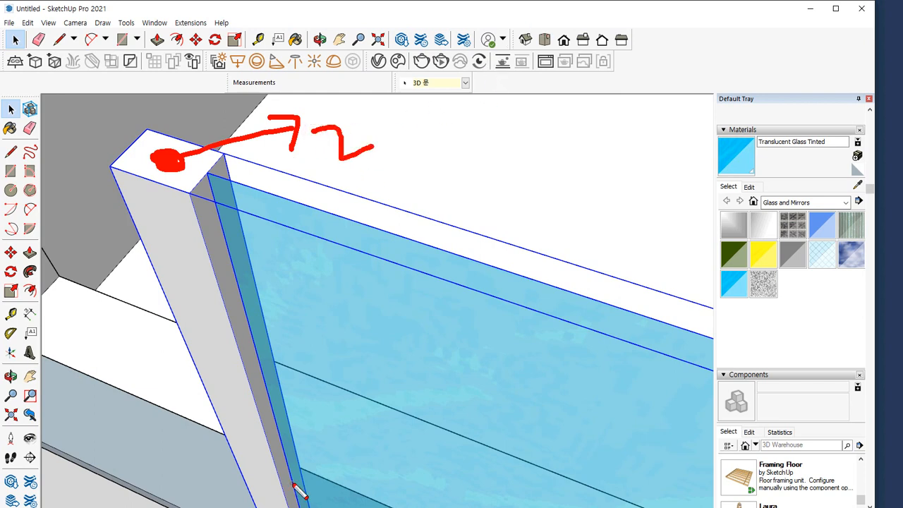
key("Escape")
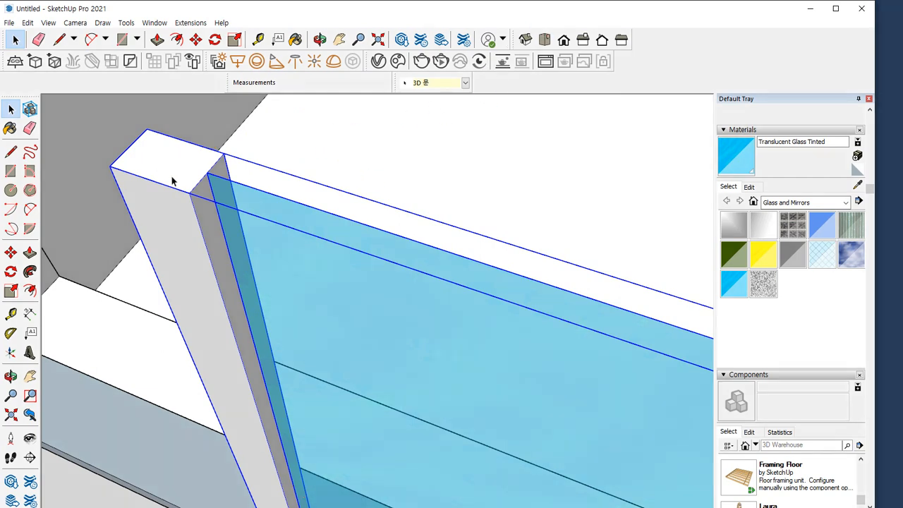
mouse_move(177, 170)
left_mouse_down()
mouse_move(175, 157)
mouse_move(341, 128)
mouse_move(338, 149)
left_mouse_up()
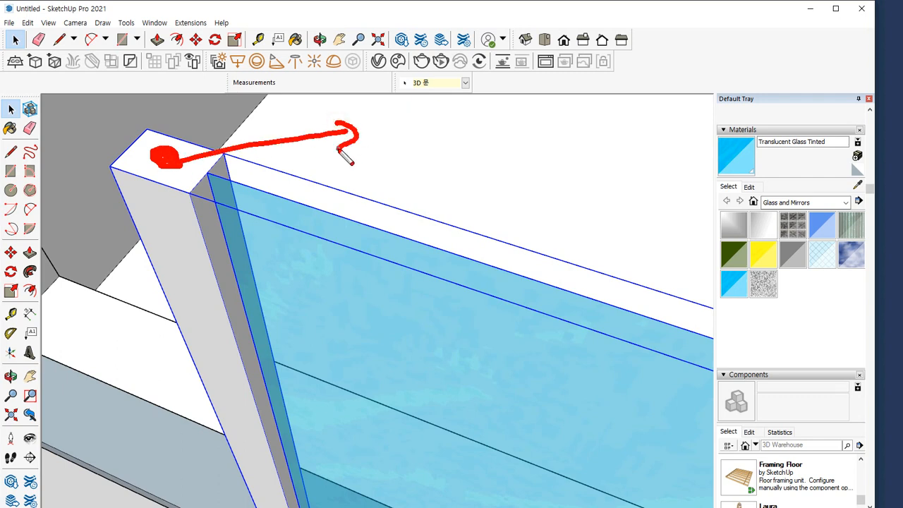
left_click_drag(364, 278, 392, 285)
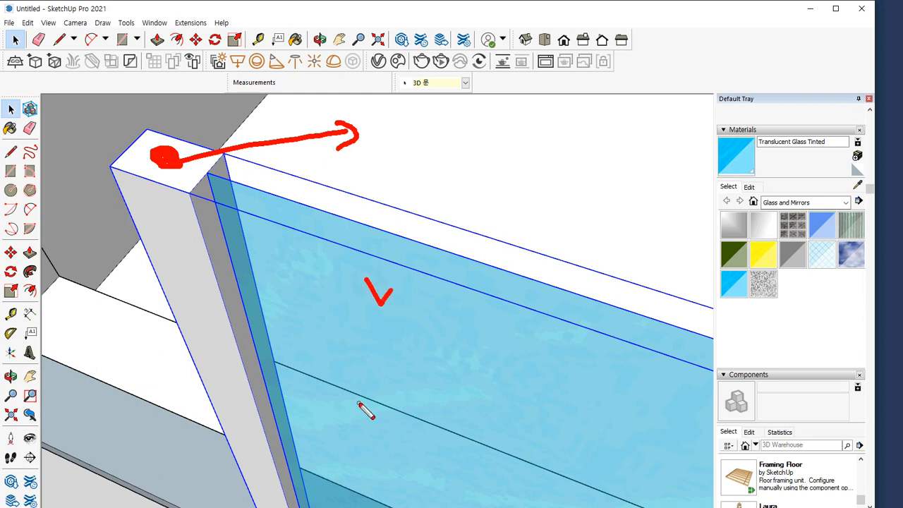
key("Escape")
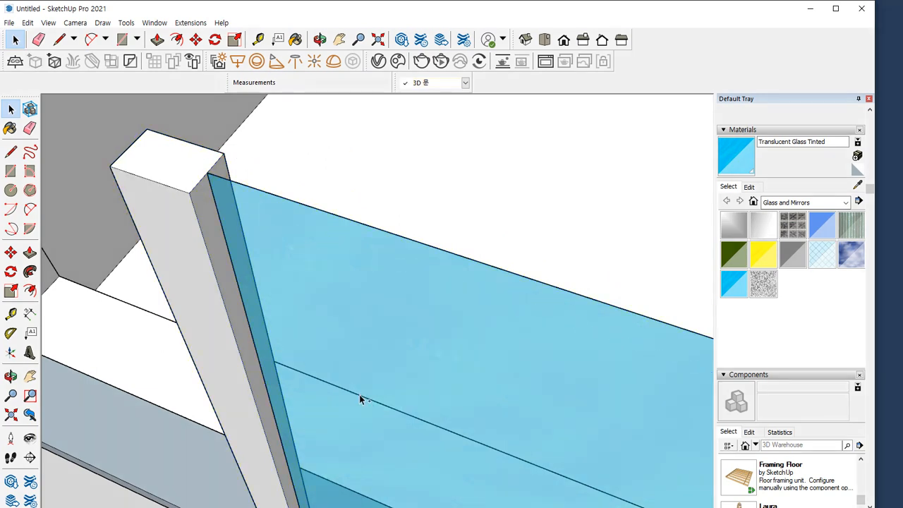
Select the glass pane with its edges, add the sash group to the selection, and make them one group
left_click(169, 162)
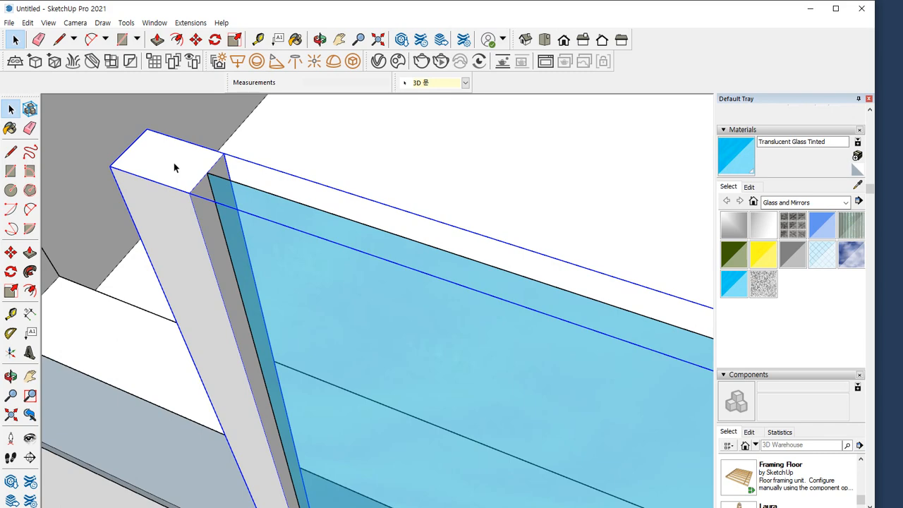
double_click(369, 313)
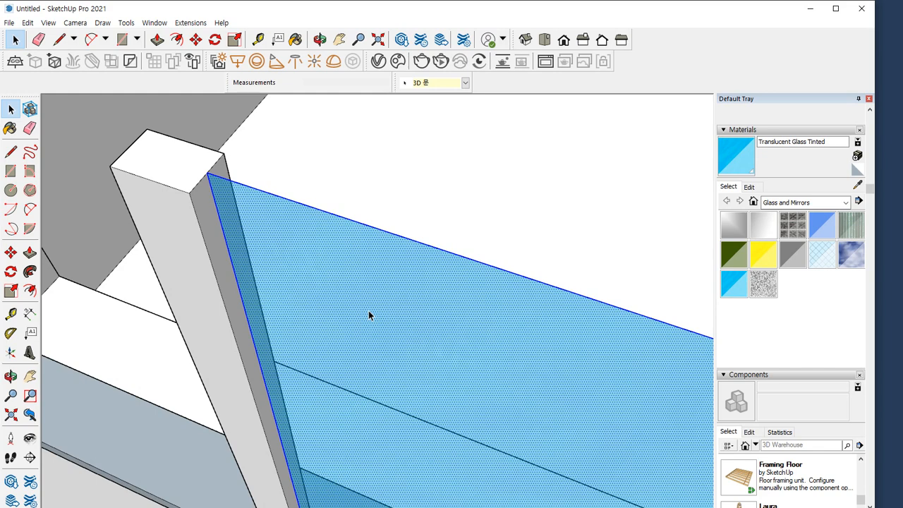
left_click_drag(453, 280, 475, 271)
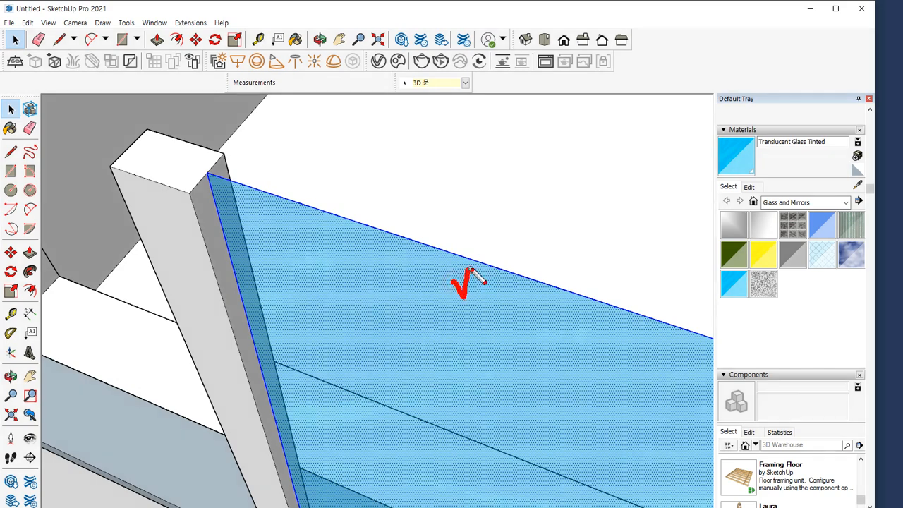
left_click_drag(149, 159, 175, 147)
key("Escape")
triple_click(178, 176)
right_click(162, 149)
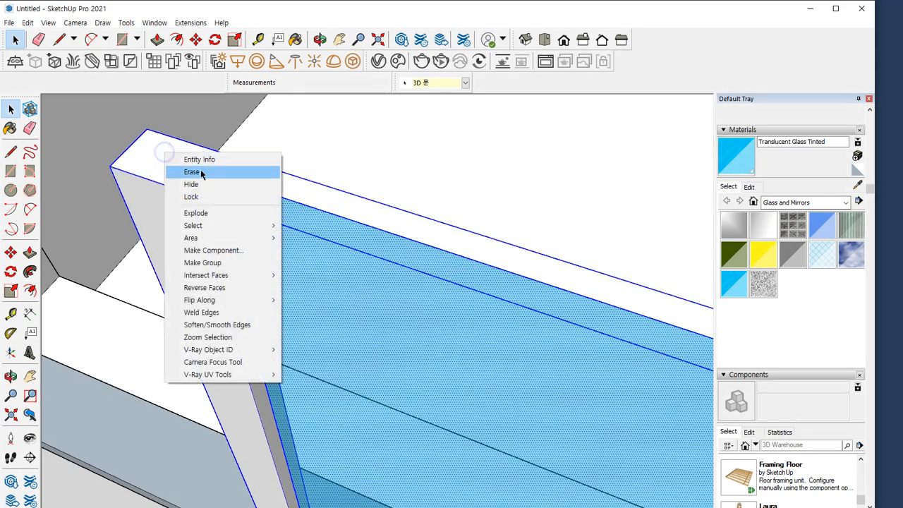
left_click(194, 261)
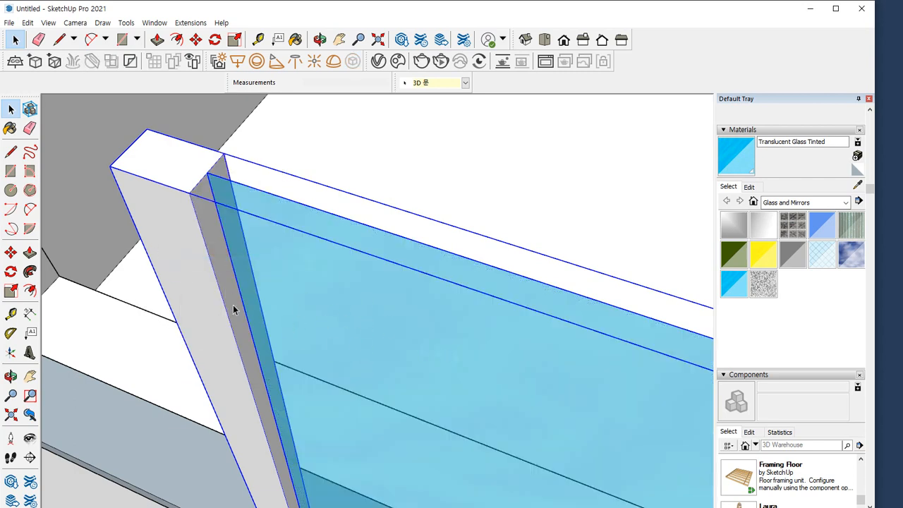
scroll(267, 314, "down", 2)
left_click(405, 218)
scroll(210, 237, "up", 1)
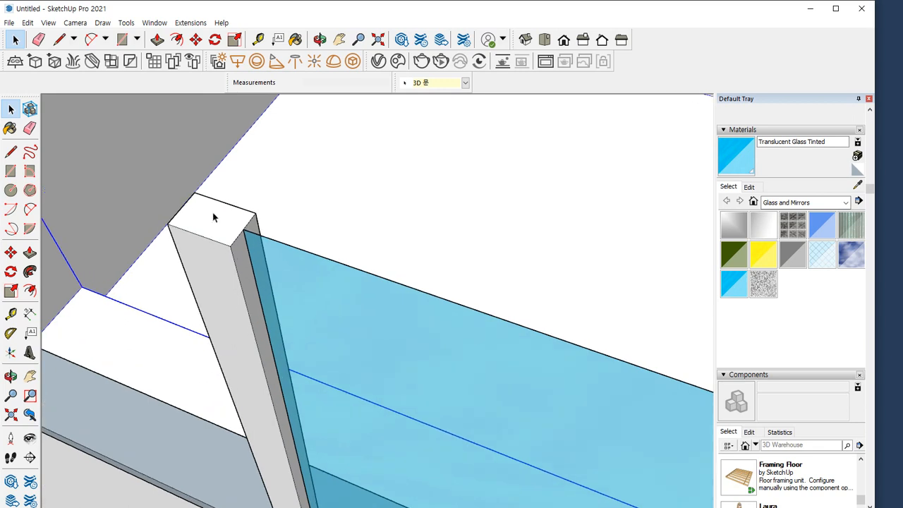
mouse_move(211, 211)
left_mouse_down()
mouse_move(281, 175)
mouse_move(295, 199)
left_mouse_up()
mouse_move(326, 147)
left_mouse_down()
mouse_move(378, 153)
mouse_move(392, 144)
left_mouse_up()
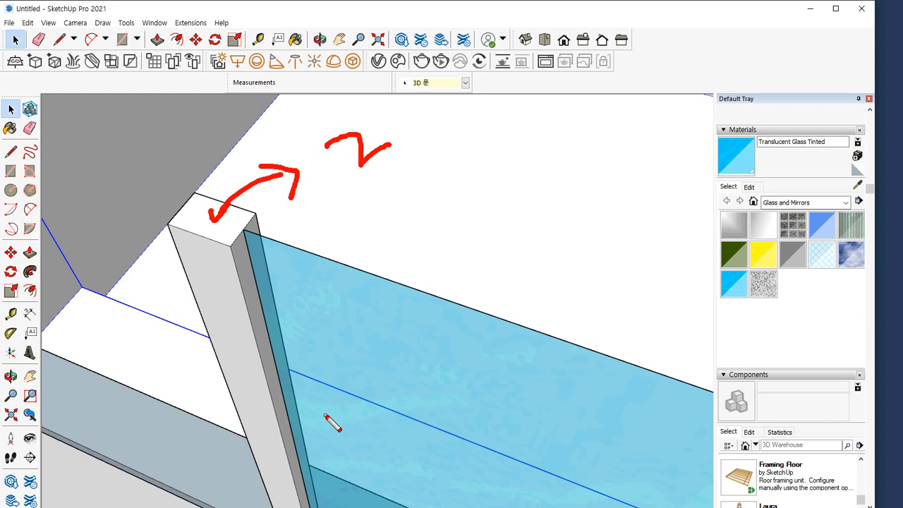
key("Escape")
Move the glazed sash group 35 mm back into the depth of the window frame
scroll(379, 341, "down", 4)
left_click(445, 350)
middle_click_drag(558, 383, 328, 275, "shift")
scroll(358, 309, "up", 2)
key("m")
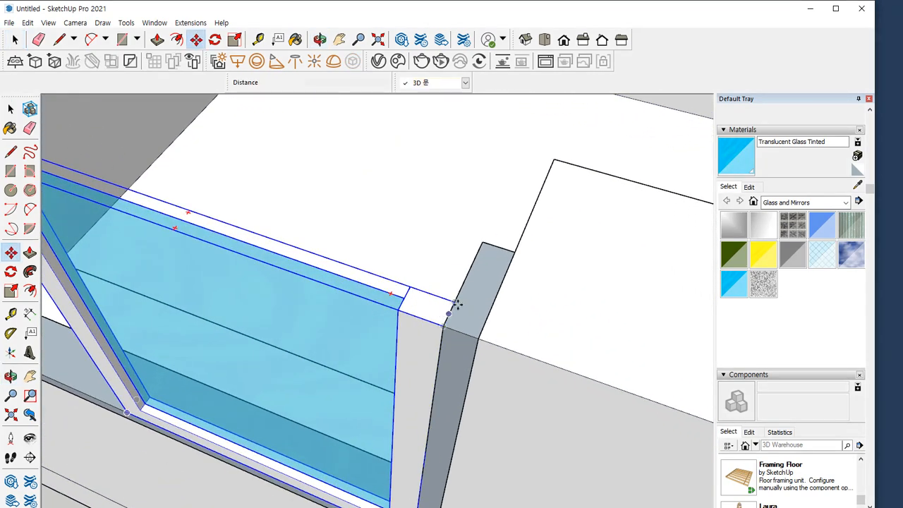
left_click(457, 302)
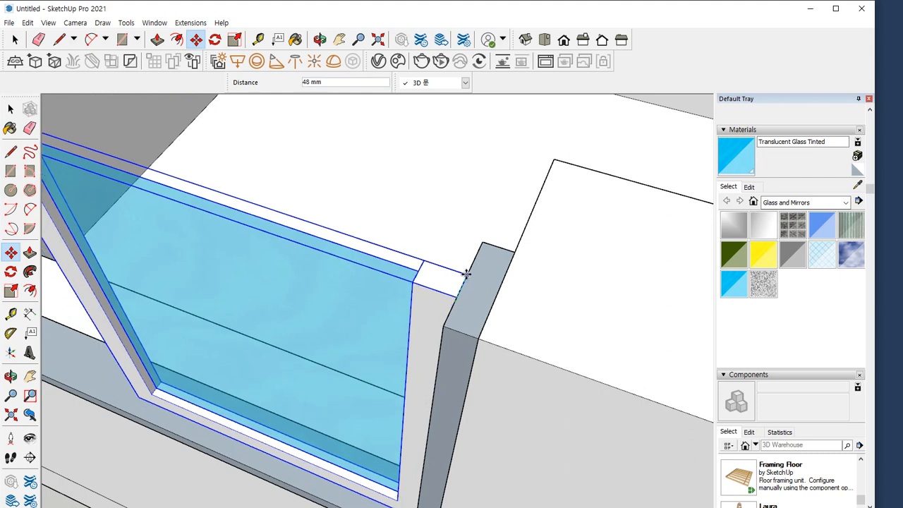
left_click(463, 280)
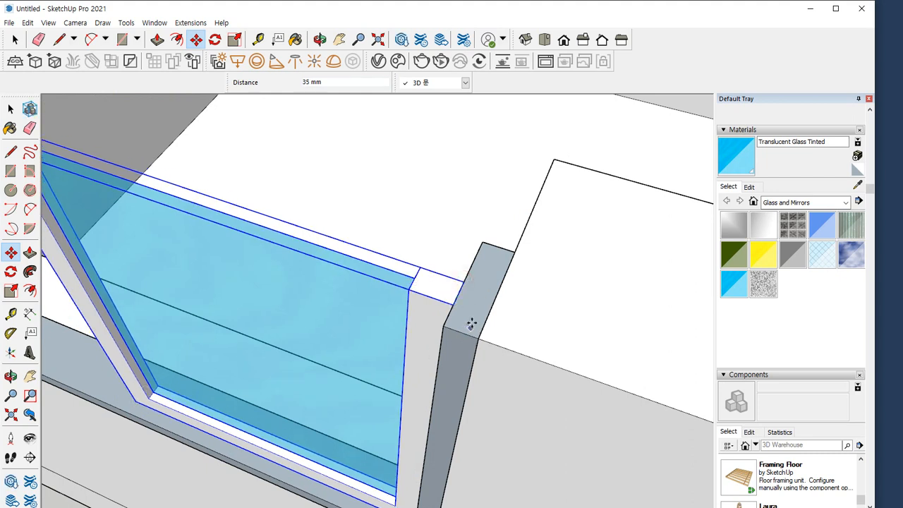
Copy the glazed sash group by its back corner to the opposite end of the frame, offset behind the first sash
key("e")
mouse_move(475, 274)
left_mouse_down()
mouse_move(487, 248)
mouse_move(456, 329)
mouse_move(496, 268)
mouse_move(474, 285)
left_mouse_up()
key("Escape")
key("ctrl")
left_click(454, 304)
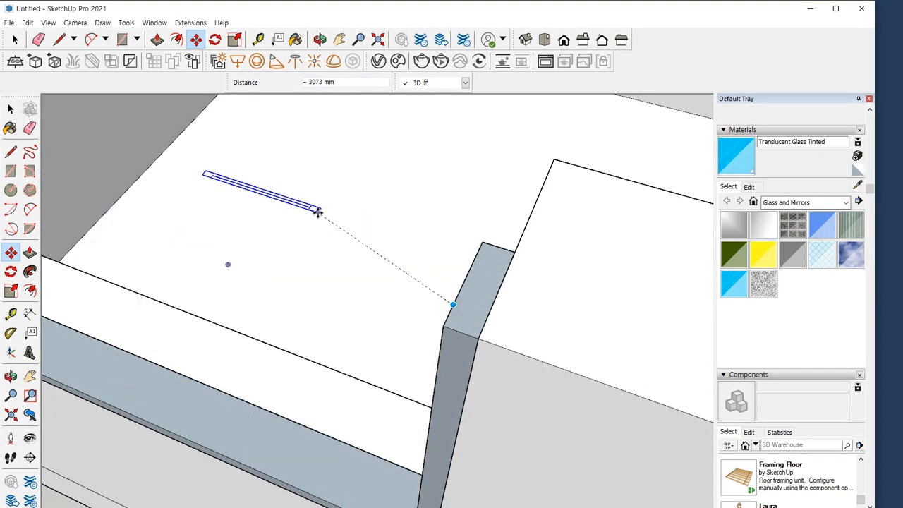
middle_click_drag(197, 213, 470, 326, "shift")
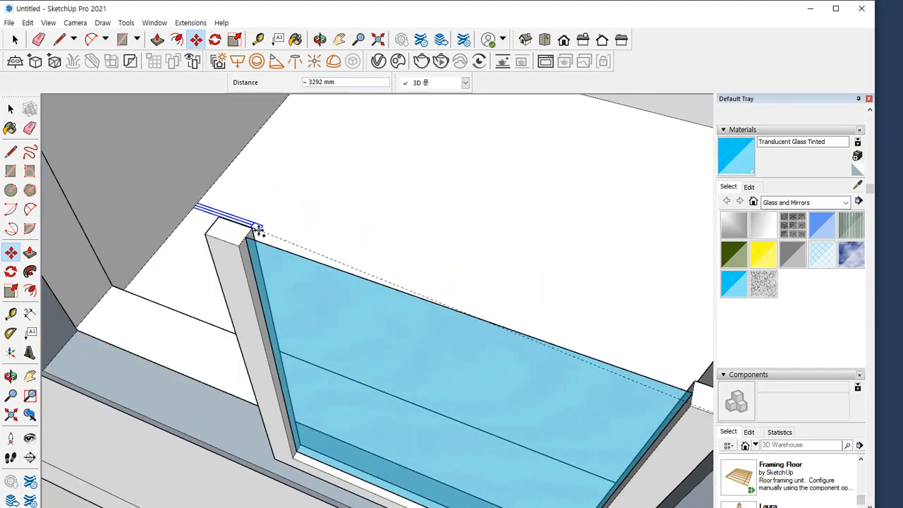
left_click(253, 230)
scroll(254, 236, "down", 3)
middle_click_drag(277, 271, 379, 317, "shift")
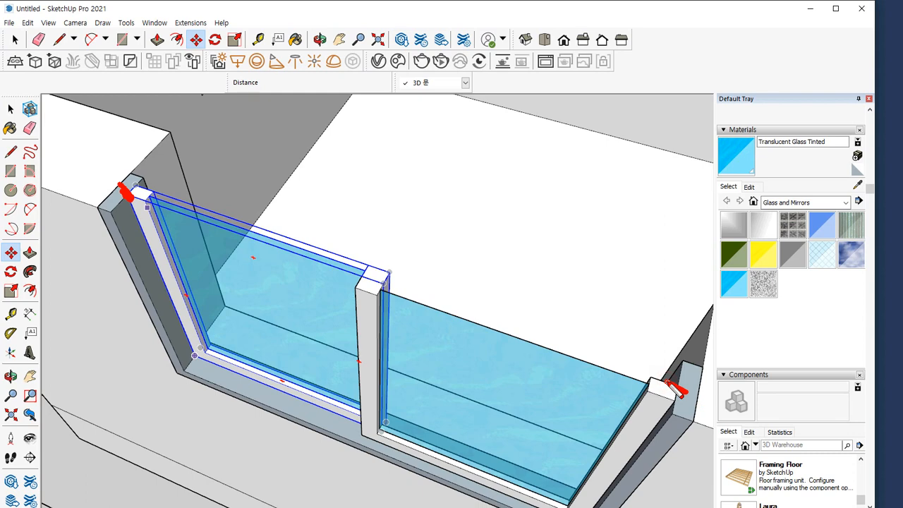
Try to move the window frame with the rear sash 200 mm to the inner edge of the wall opening
key("space")
left_click(149, 314)
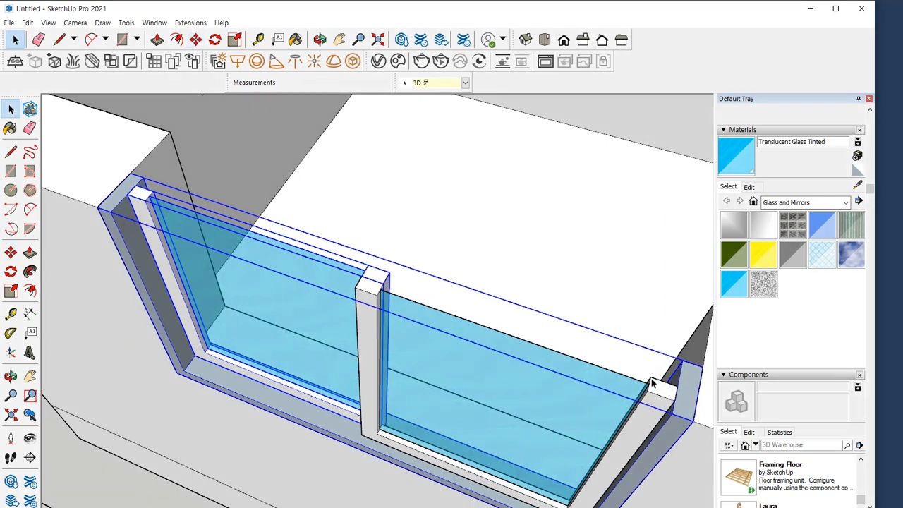
key("m")
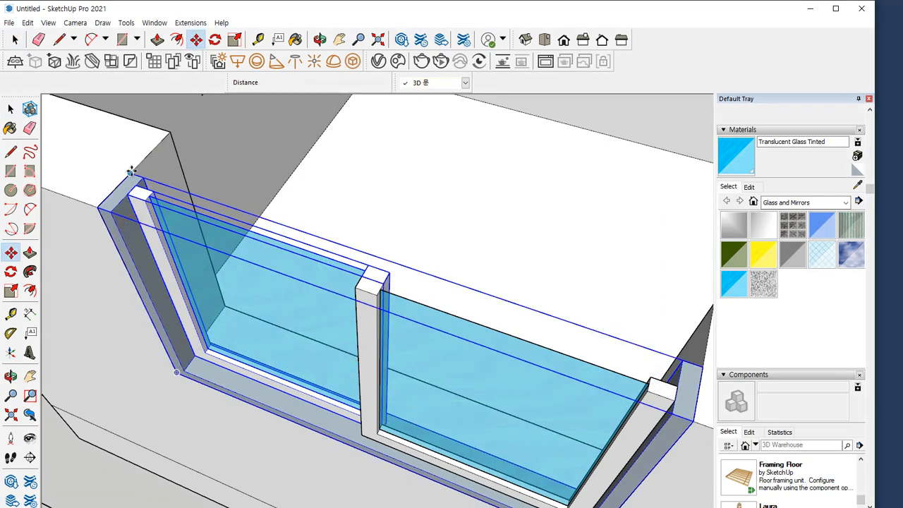
left_click(132, 173)
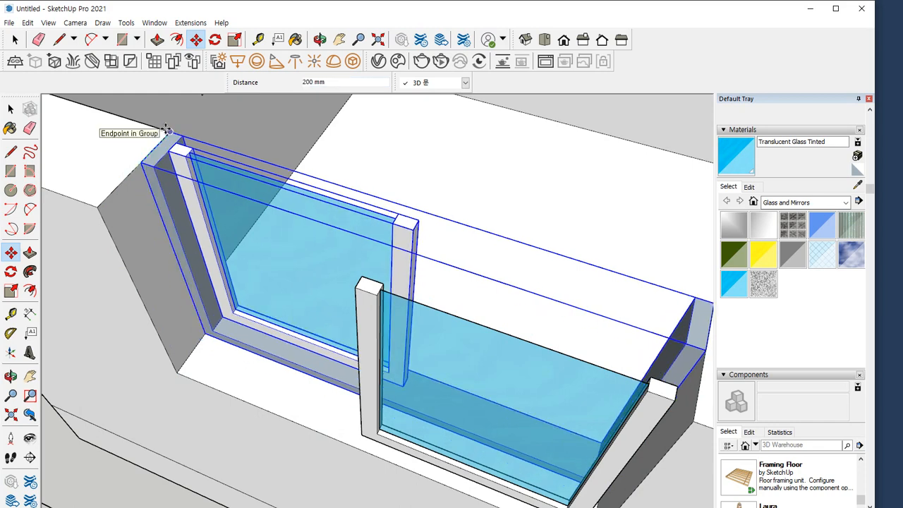
left_click(167, 132)
Move the frame together with both sashes 200 mm to the inner edge of the wall opening
key("space")
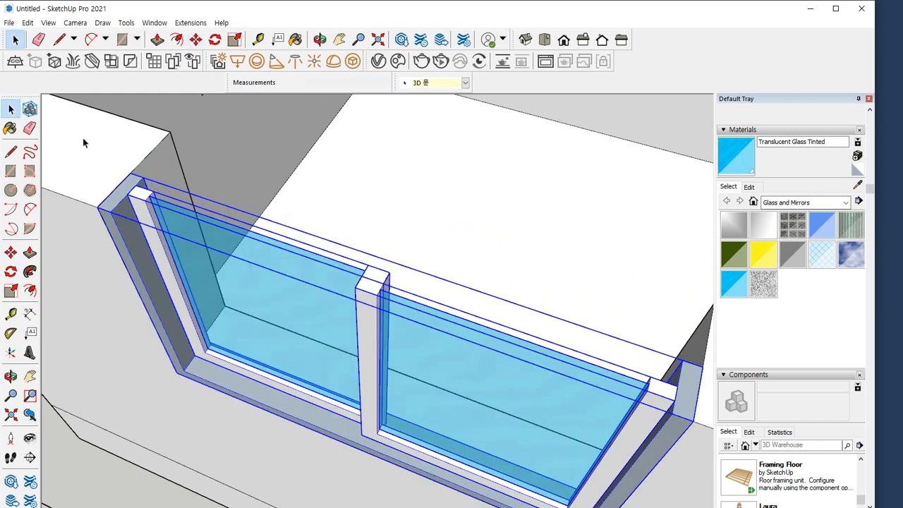
key("m")
left_click(130, 172)
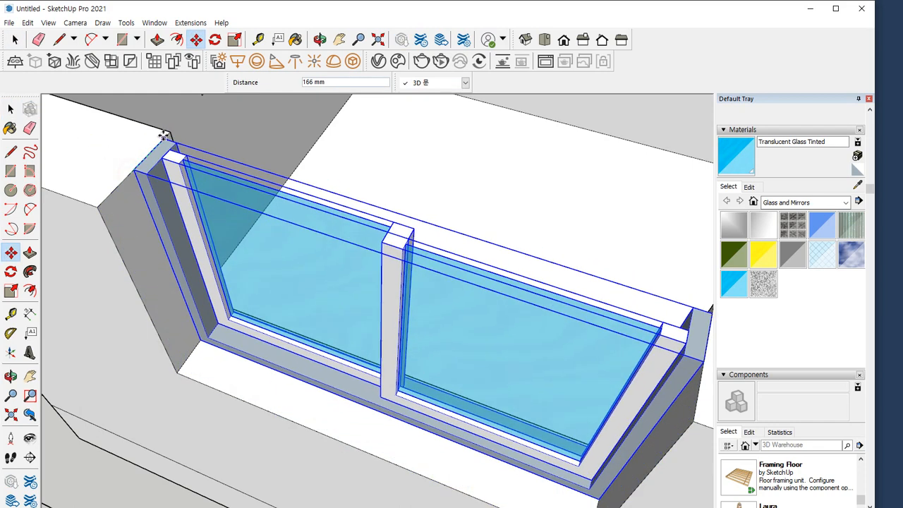
left_click(170, 131)
Copy the framed window forward against the first one to form a double window, and clear the selection
key("ctrl")
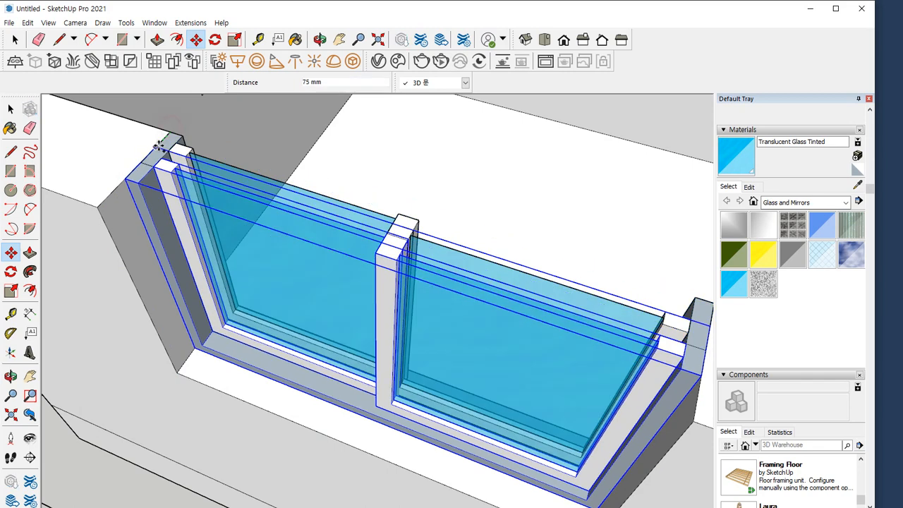
left_click(141, 163)
key("space")
scroll(436, 287, "down", 2)
middle_click_drag(436, 287, 429, 277)
scroll(430, 278, "down", 1)
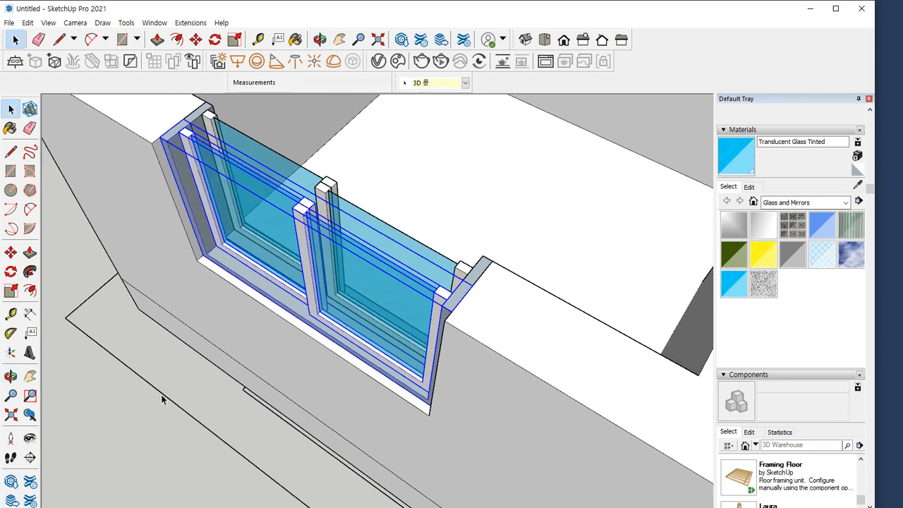
left_click(134, 413)
scroll(254, 354, "down", 4)
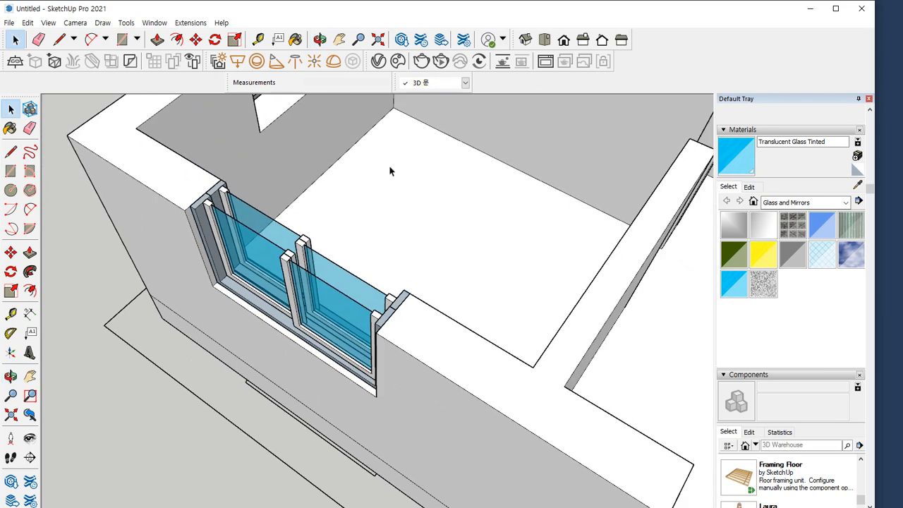
Select all frames and sashes of the double window and place a copy outside the adjoining side wall
middle_click_drag(180, 286, 426, 398)
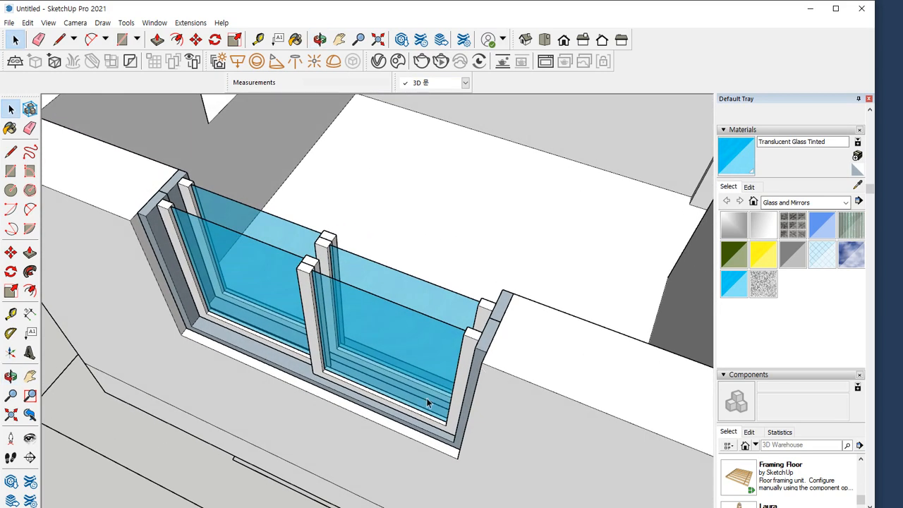
scroll(206, 254, "down", 5)
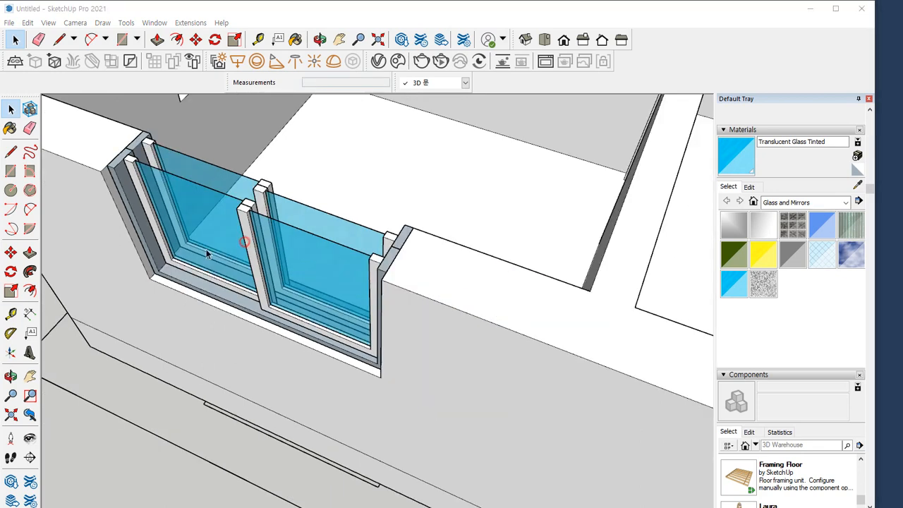
middle_click_drag(218, 253, 286, 333)
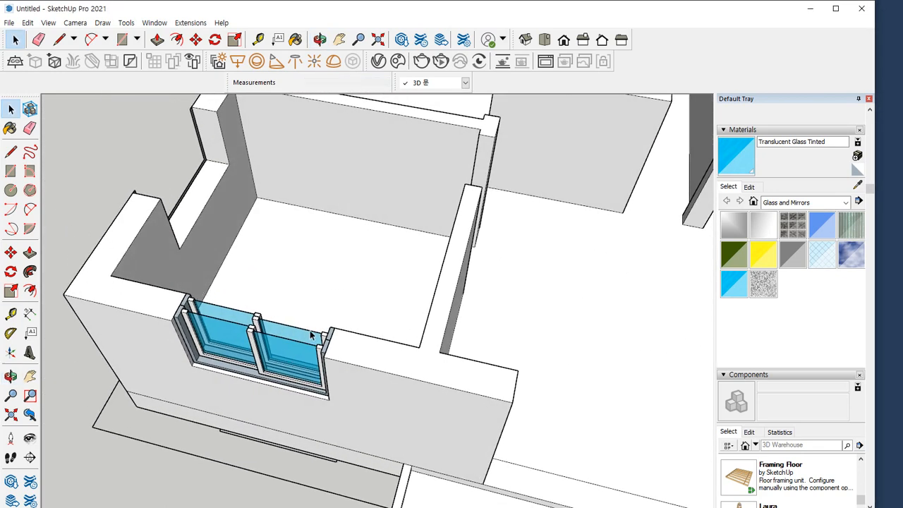
scroll(311, 336, "up", 3)
left_click(339, 361)
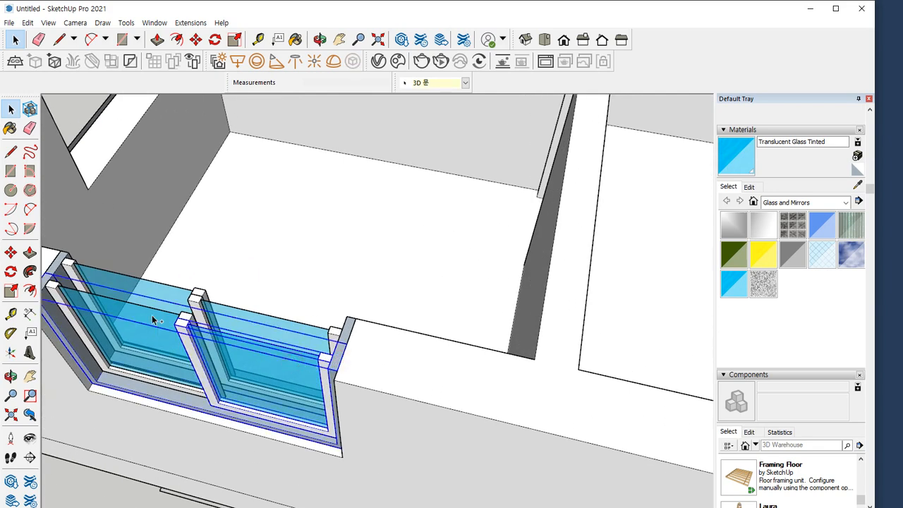
left_click(63, 264, "shift")
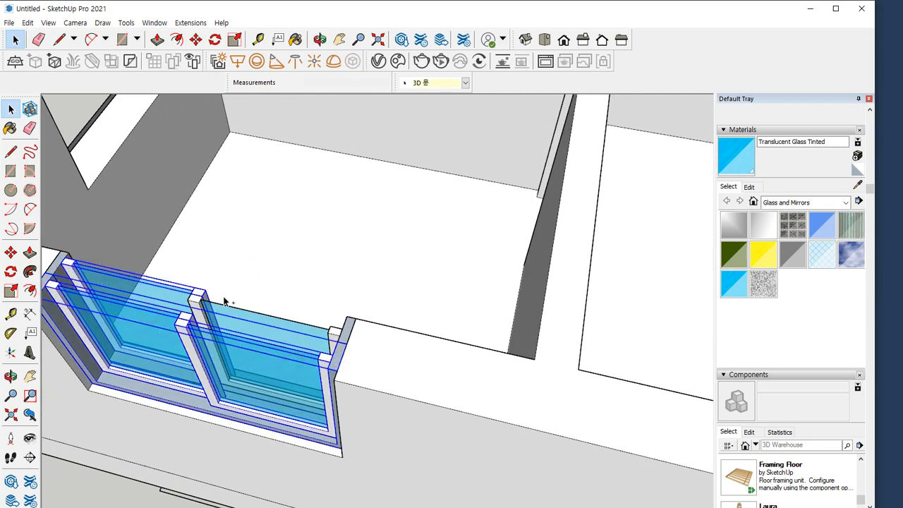
left_click(242, 317, "shift")
left_click(351, 340, "shift")
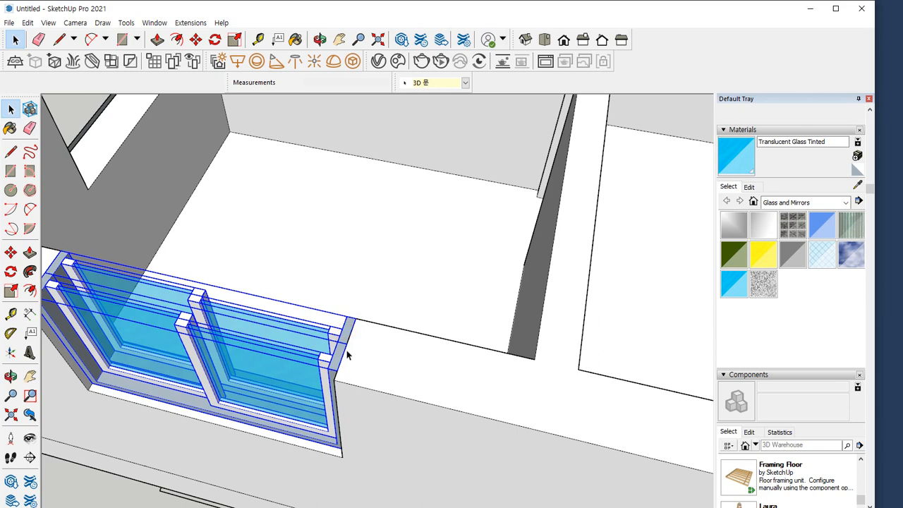
key("m")
left_click(356, 318)
key("ctrl")
scroll(288, 334, "down", 3)
middle_click_drag(272, 334, 395, 455, "shift")
scroll(311, 344, "up", 4)
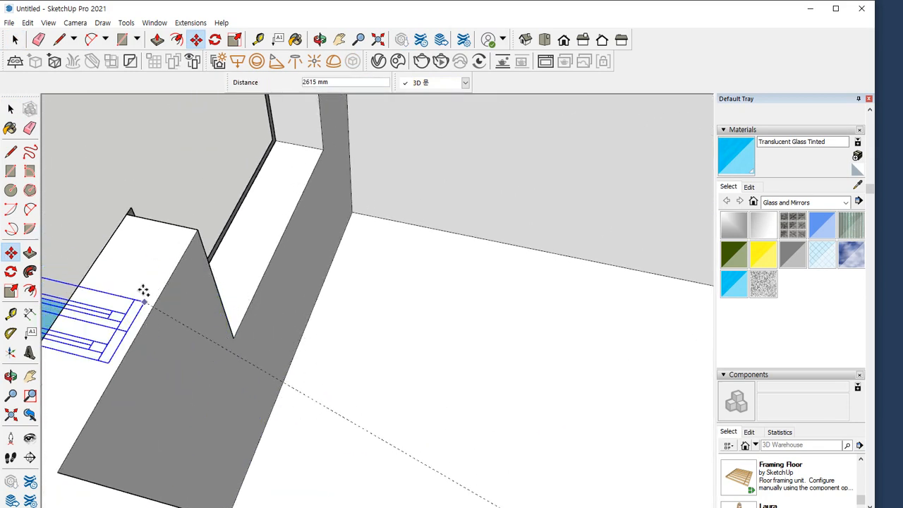
left_click(97, 174)
key("space")
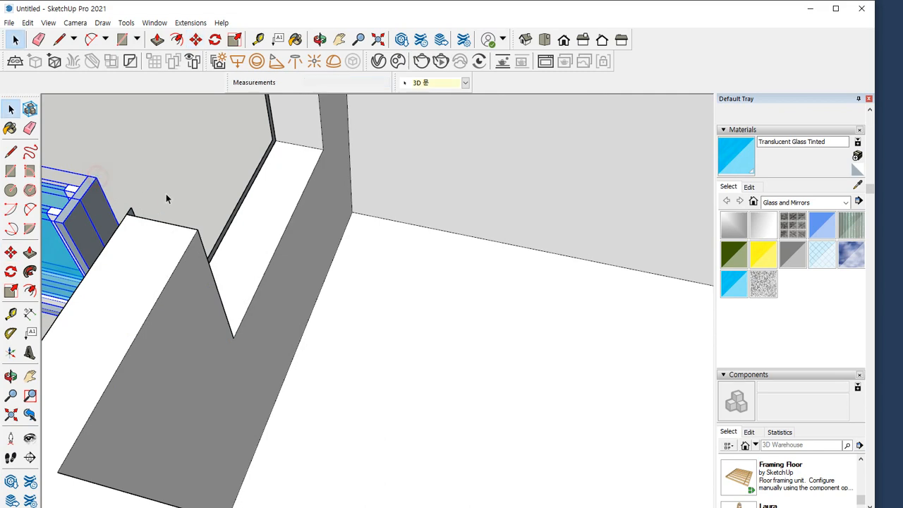
Delete the thin dark strip along the outer edge of the side wall's window opening
left_click(224, 231)
key("Delete")
scroll(131, 243, "down", 2)
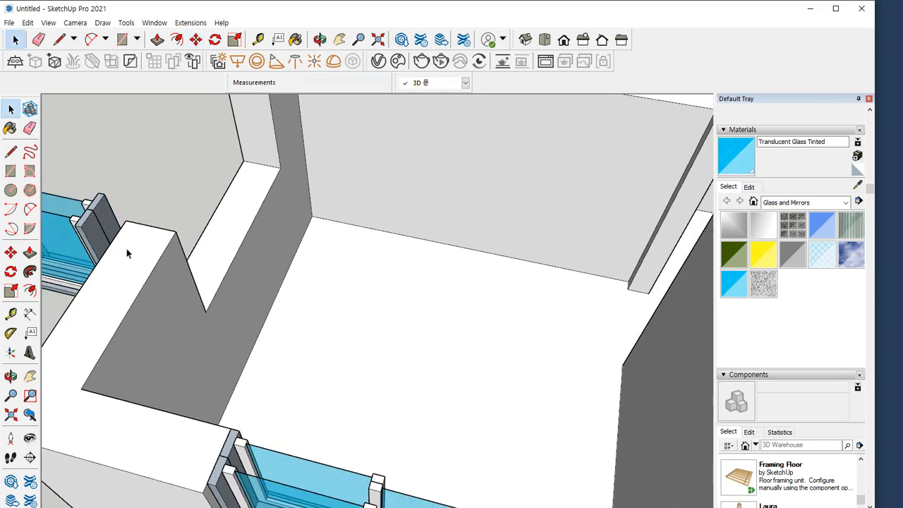
Select the copied double window and move its back corner onto the inner corner of the side wall's opening
middle_click_drag(130, 254, 471, 334, "shift")
left_click_drag(351, 222, 216, 375)
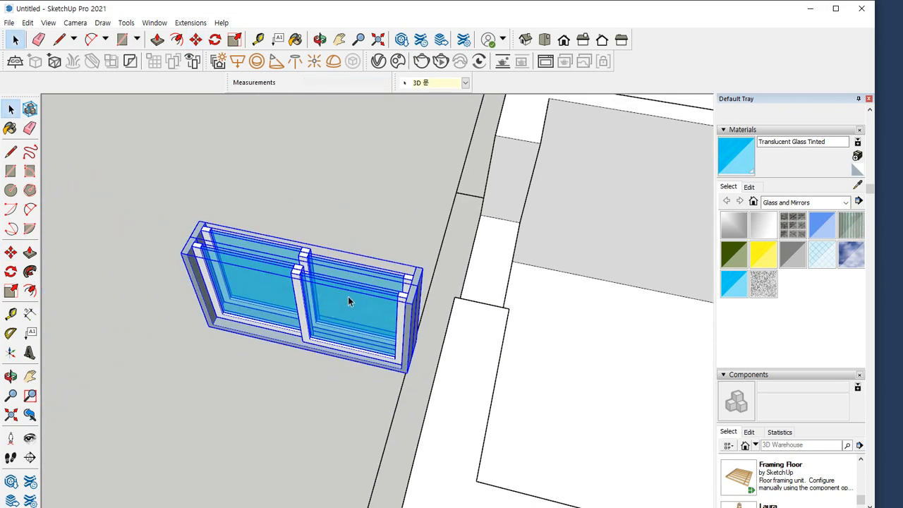
key("m")
left_click(423, 268)
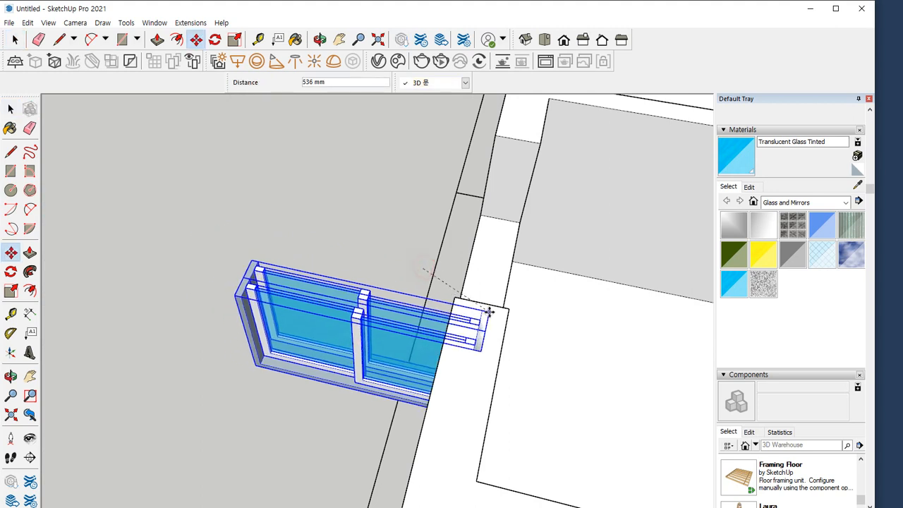
scroll(488, 311, "up", 2)
left_click(517, 308)
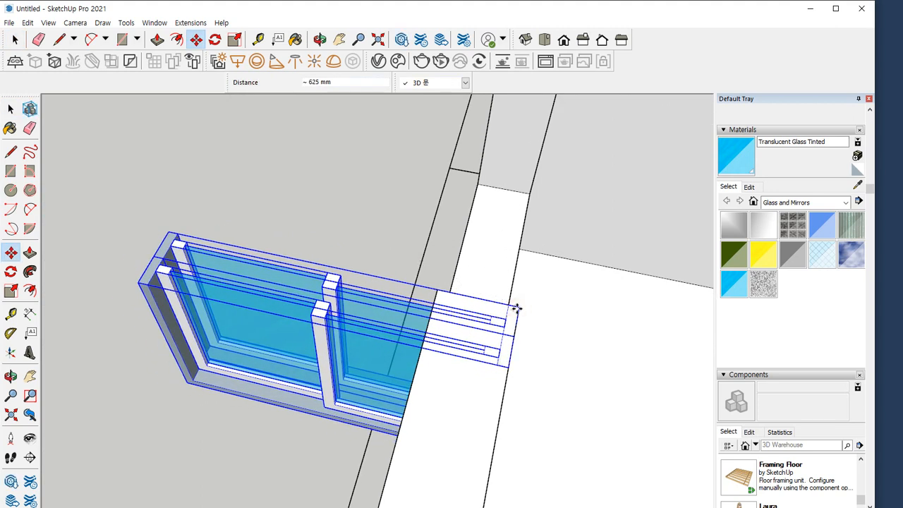
Rotate the copied double window about its inner corner so that it fits into the side wall's opening
key("q")
left_click(517, 309)
left_click(509, 358)
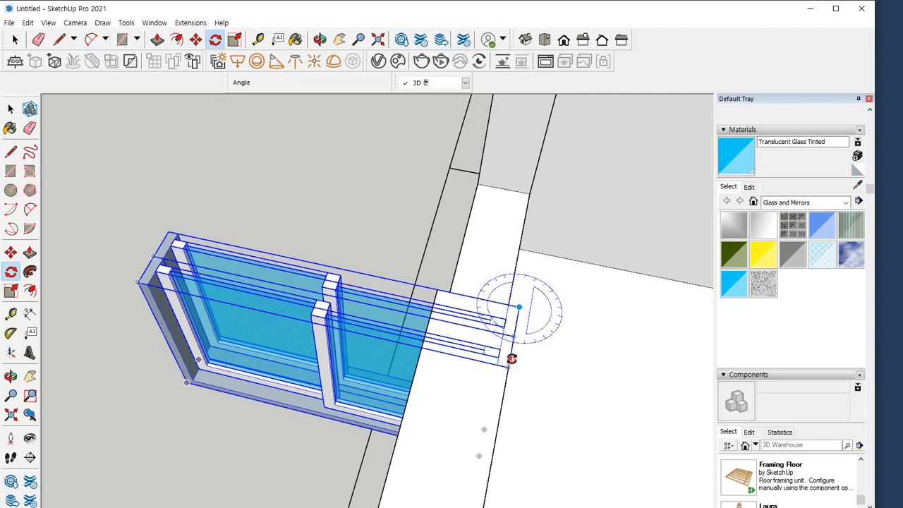
left_click(455, 295)
Copy the rotated double window 4525 mm along the same wall into the next room's window opening
scroll(419, 309, "down", 3)
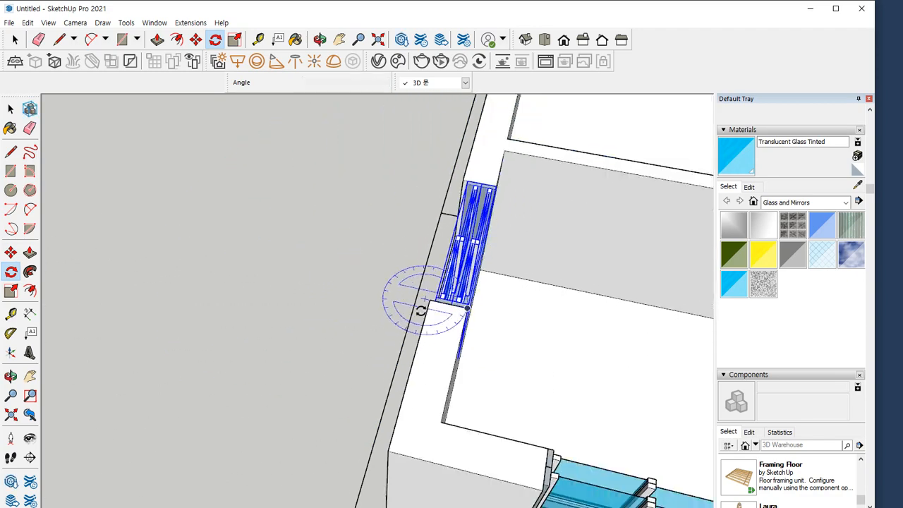
middle_click_drag(334, 330, 705, 340)
scroll(340, 234, "up", 5)
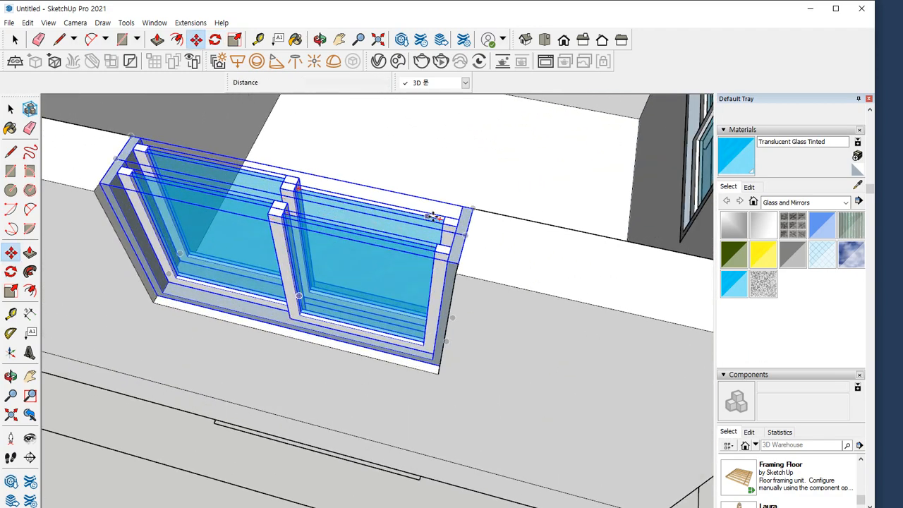
key("m")
left_click(474, 210)
key("ctrl")
scroll(418, 263, "down", 2)
middle_click_drag(258, 232, 673, 351, "shift")
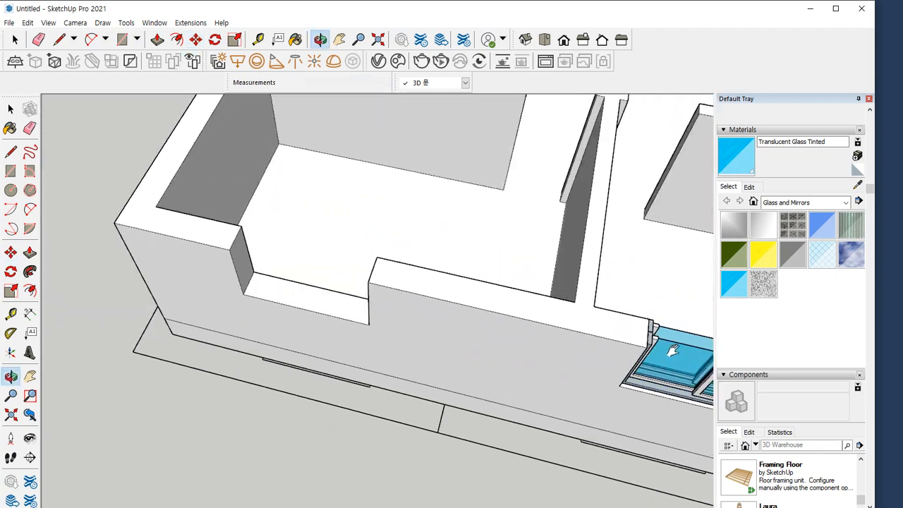
scroll(338, 247, "up", 3)
left_click(414, 270)
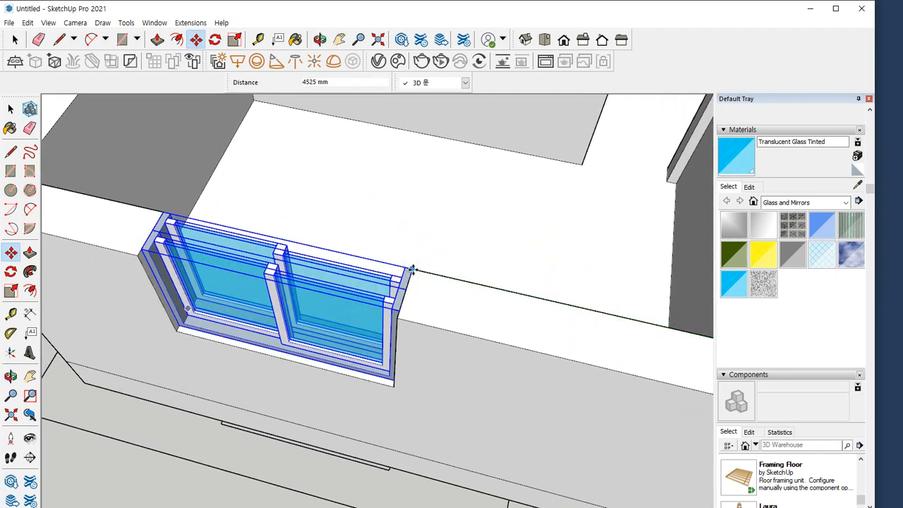
Copy the double window from the second opening to the inner corner of the opening around the next house corner
left_click(410, 270)
scroll(293, 285, "down", 3)
middle_click_drag(190, 254, 264, 470, "shift")
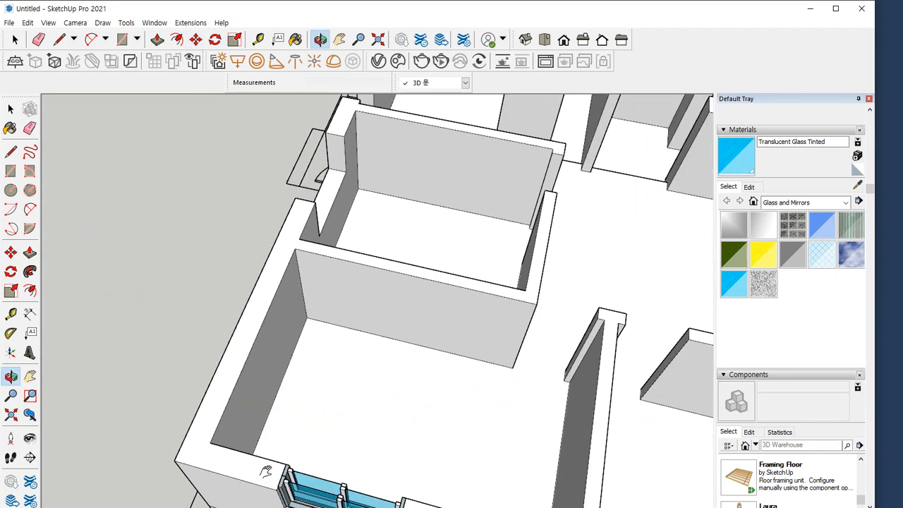
scroll(299, 241, "up", 3)
left_click(332, 191)
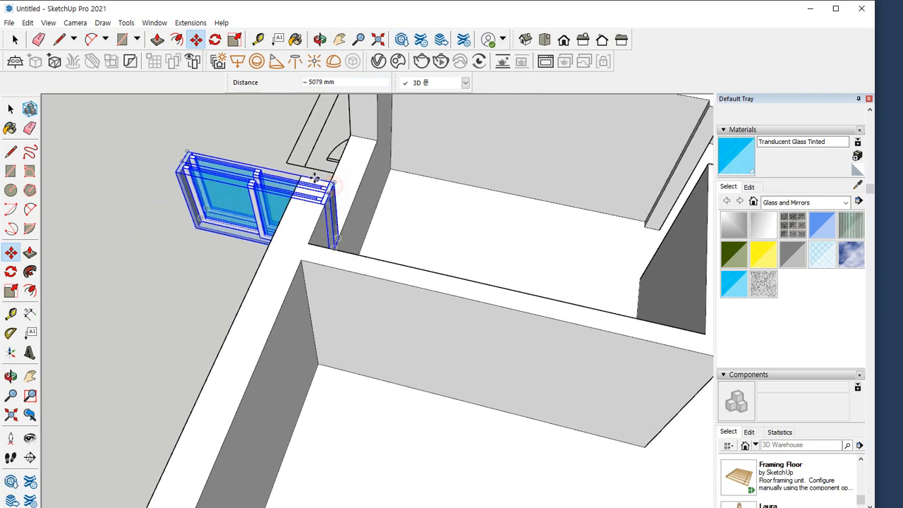
Rotate the newest double window 90 degrees about its inner corner into the opening, and clear the selection
scroll(332, 189, "up", 3)
key("q")
left_click(364, 189)
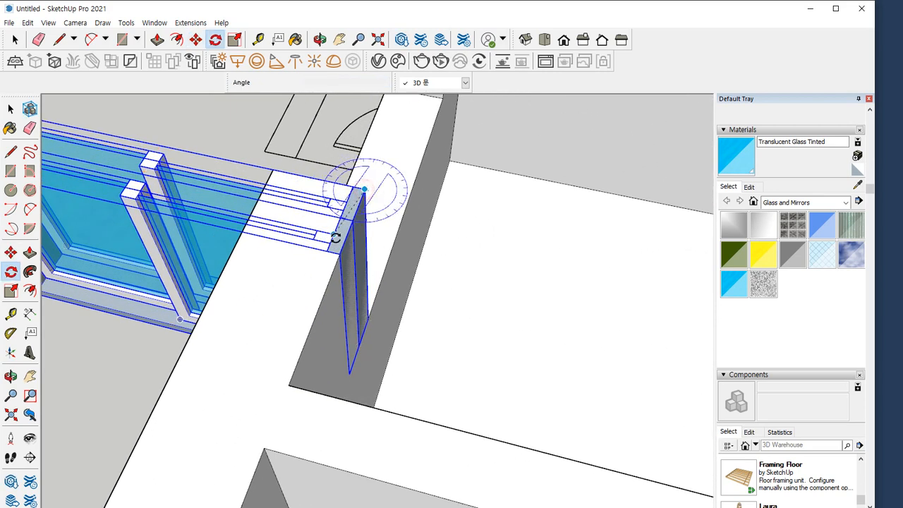
left_click(339, 253)
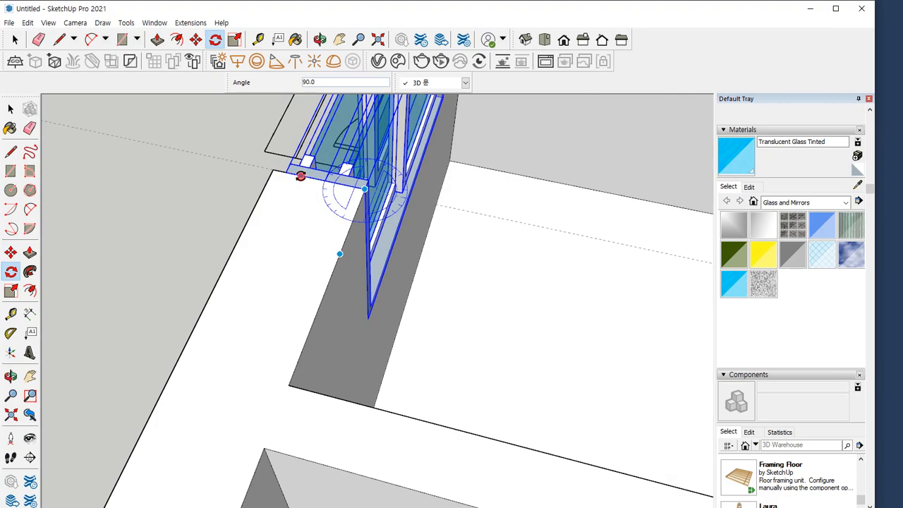
left_click(301, 175)
scroll(254, 261, "down", 4)
middle_click_drag(243, 310, 397, 268)
scroll(399, 283, "down", 5)
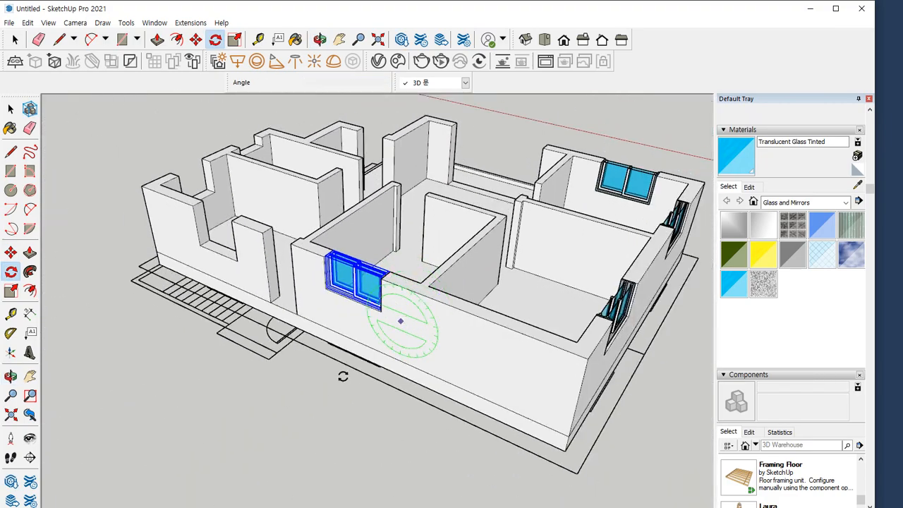
key("space")
left_click(262, 441)
middle_click_drag(460, 337, 419, 364)
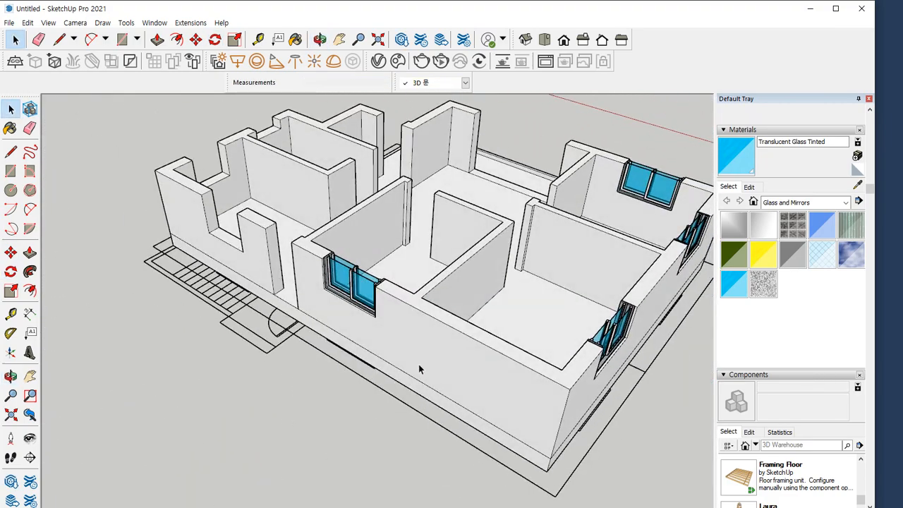
middle_click_drag(165, 289, 275, 367, "shift")
scroll(261, 393, "up", 5)
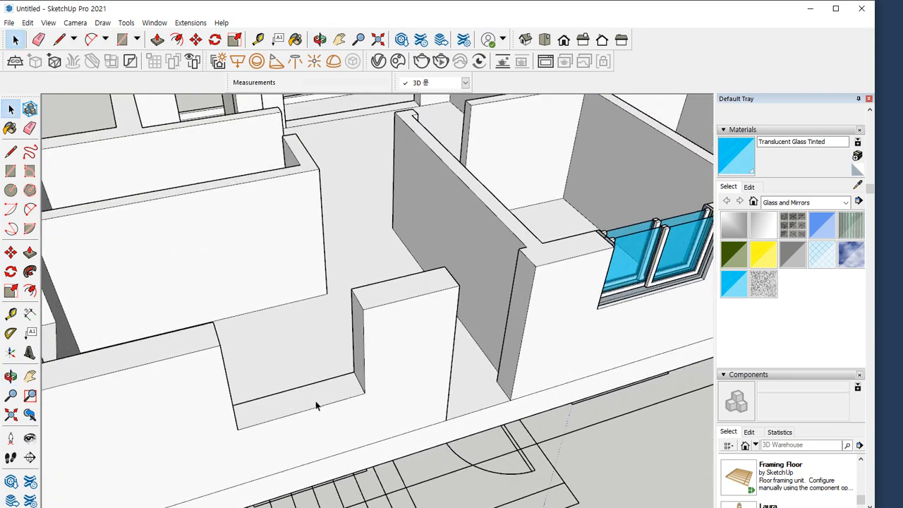
Draw a rectangle covering the empty window opening, from its upper corner to the opposite lower corner on the outer wall face
middle_click_drag(315, 400, 312, 359, "shift")
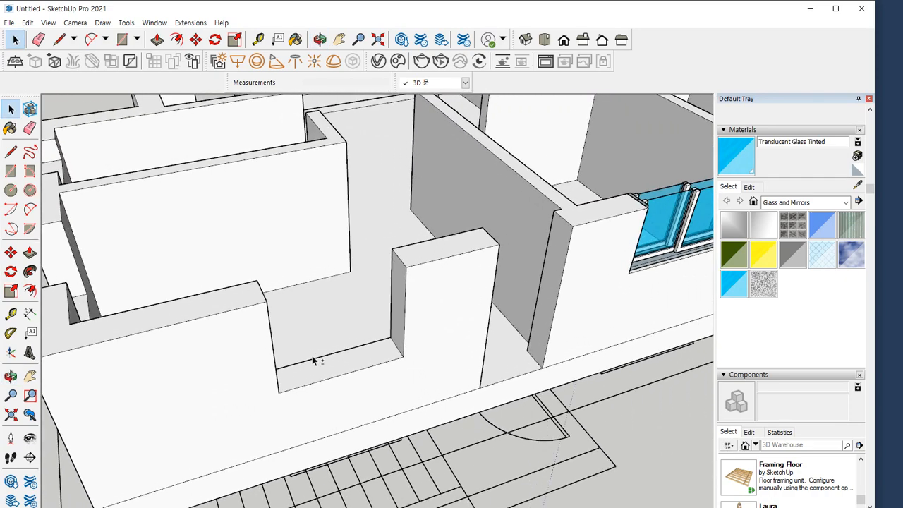
scroll(386, 360, "up", 3)
key("r")
left_click(411, 243)
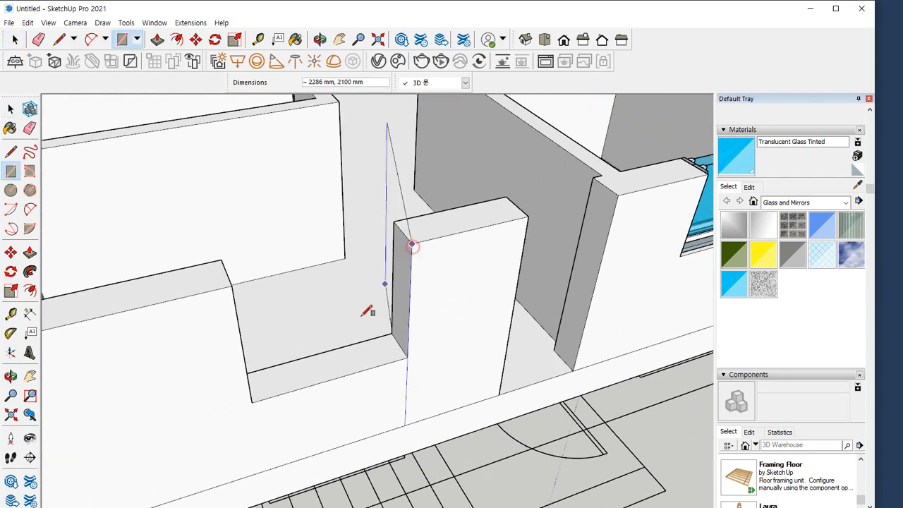
left_click(252, 402)
key("space")
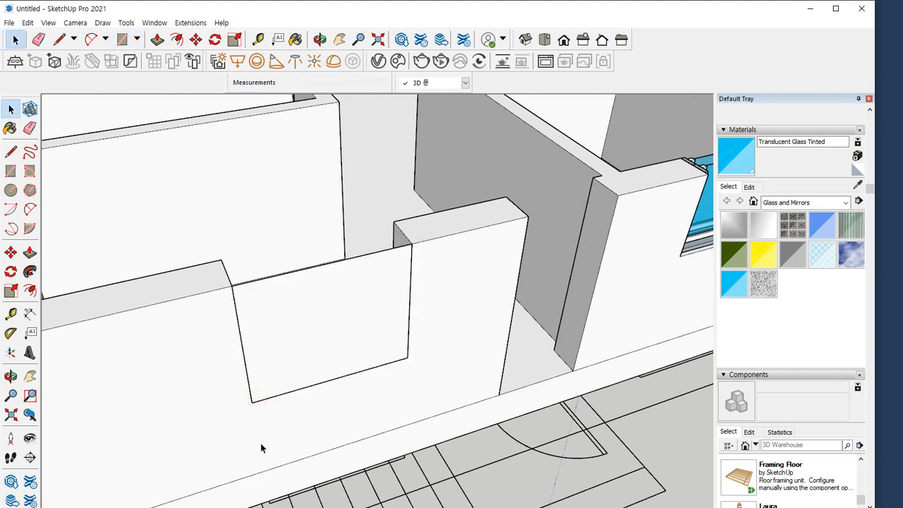
Offset the rectangle's two side edges and bottom edge 45 mm inwards, and erase the top edge to leave only the frame outline
left_click(327, 288)
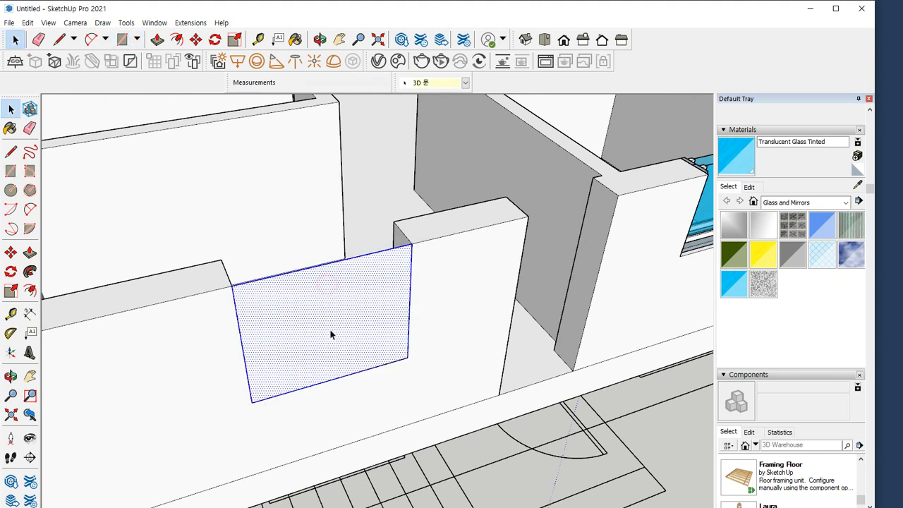
double_click(370, 251, "ctrl+shift")
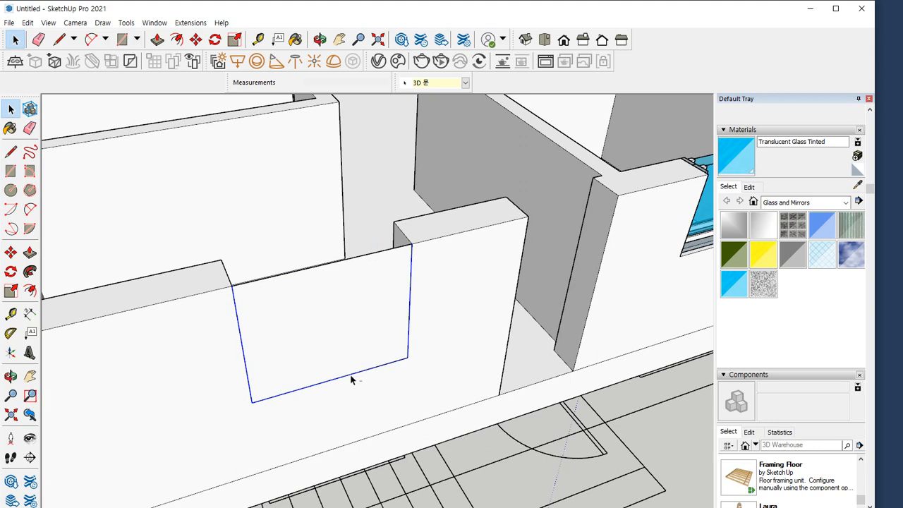
mouse_move(411, 258)
left_mouse_down()
mouse_move(408, 336)
mouse_move(294, 392)
mouse_move(249, 308)
left_mouse_up()
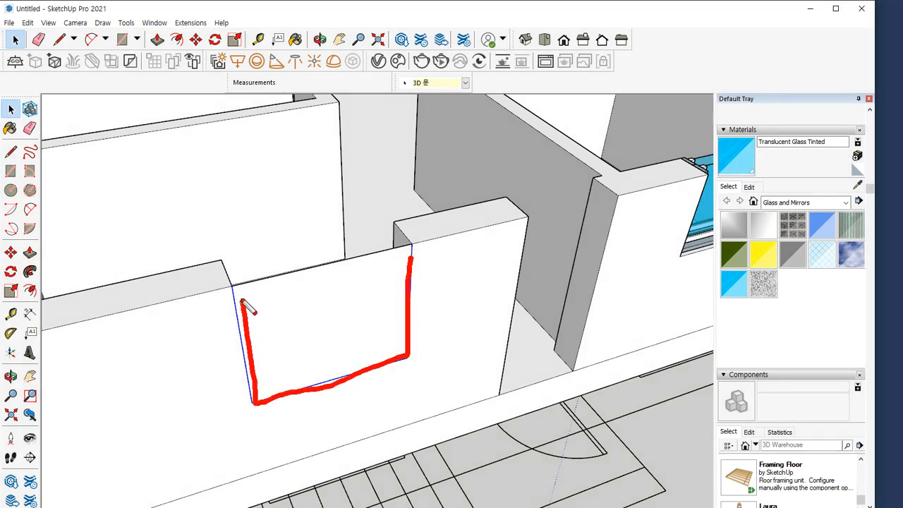
key("Escape")
key("f")
left_click(410, 287)
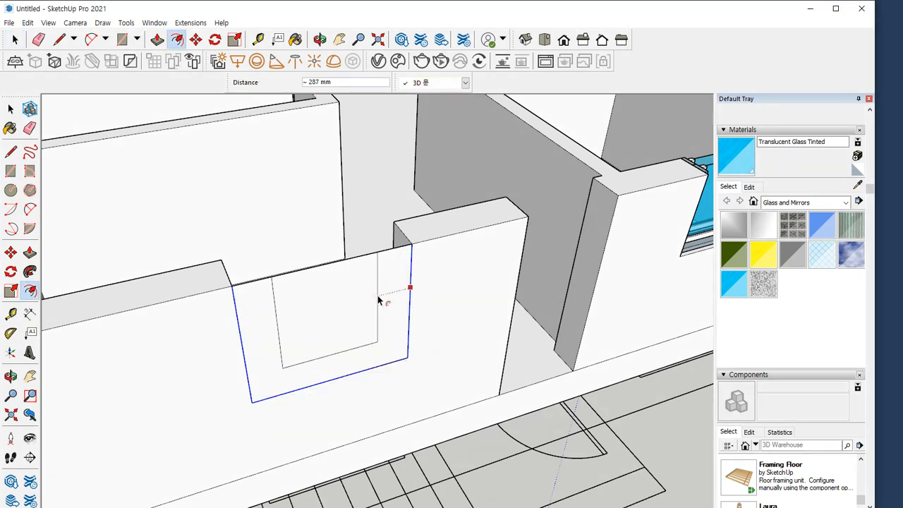
type("45")
key("Return")
scroll(368, 259, "up", 3)
key("e")
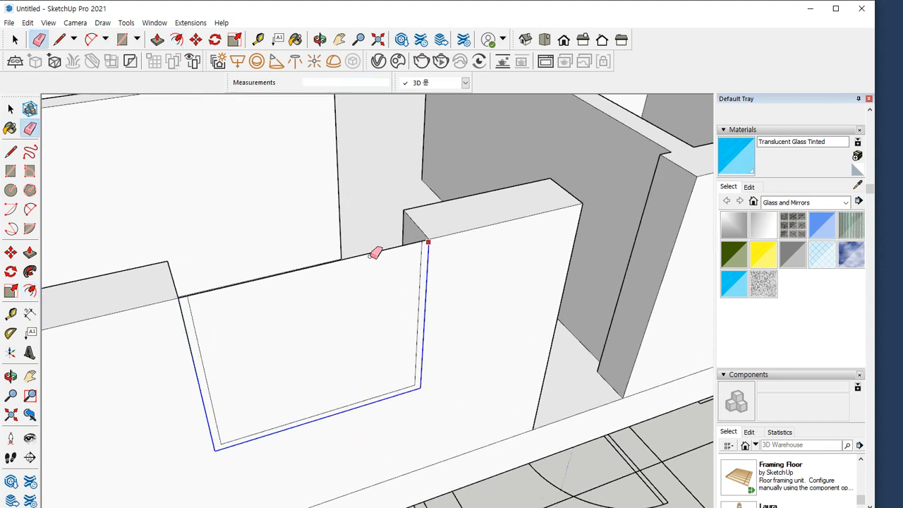
left_click(370, 251)
Push/Pull the window frame outline into the wall's thickness and make the resulting frame a group
key("p")
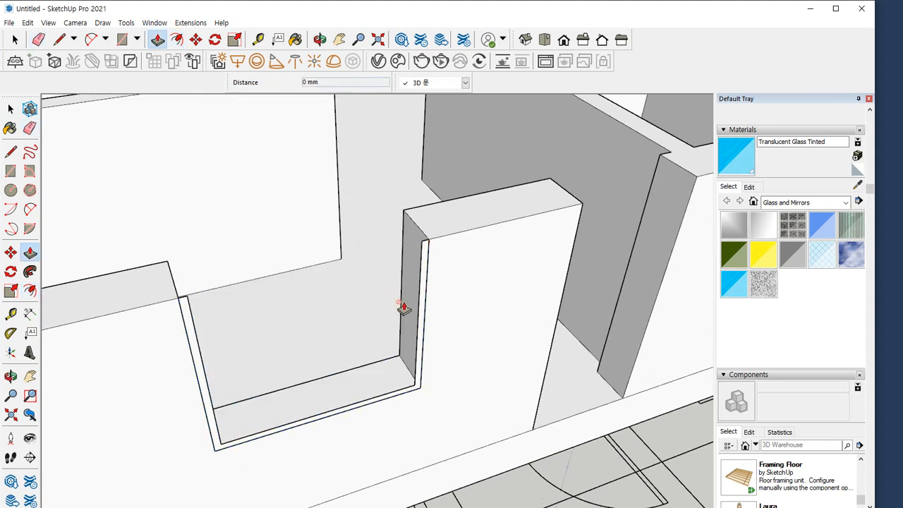
left_click(419, 307)
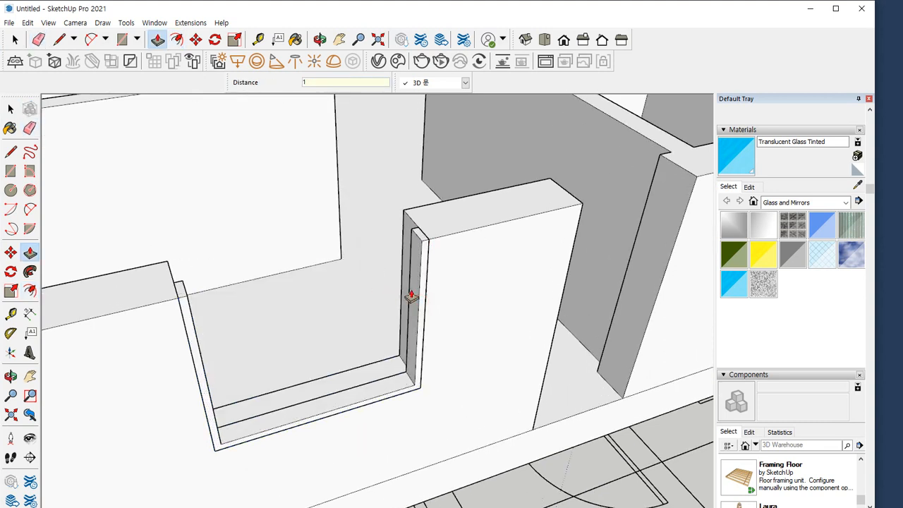
left_click(413, 296)
key("space")
double_click(416, 277)
right_click(418, 275)
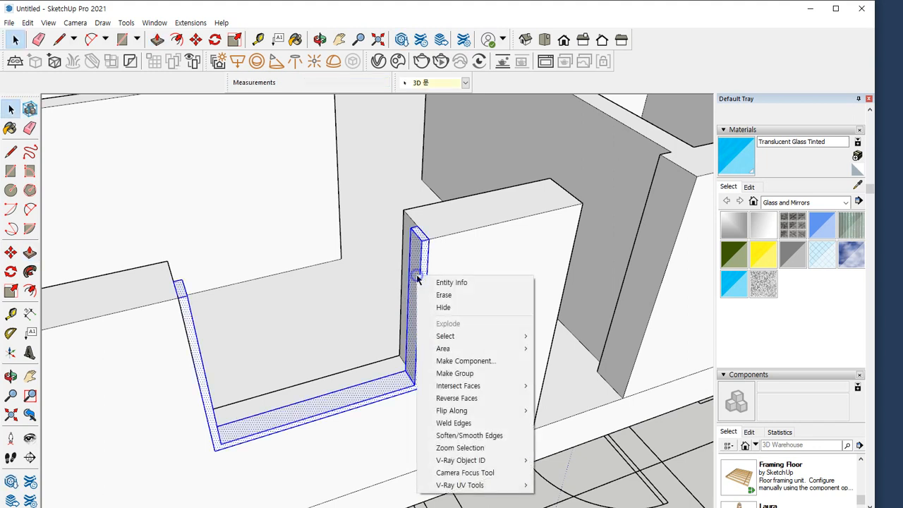
key("g")
scroll(420, 259, "up", 2)
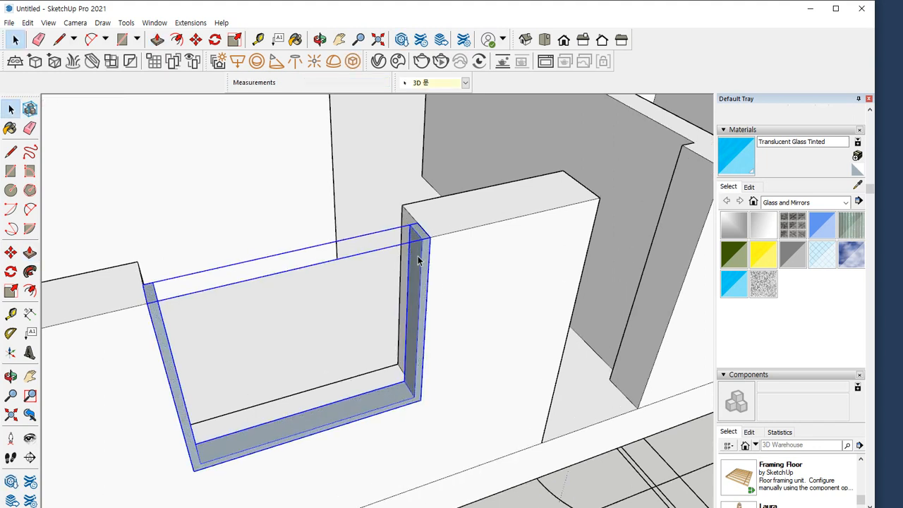
Draw a 655 x 1155 mm sash rectangle from the frame's inner upper corner to the midpoint of its inner bottom edge
key("r")
left_click(423, 236)
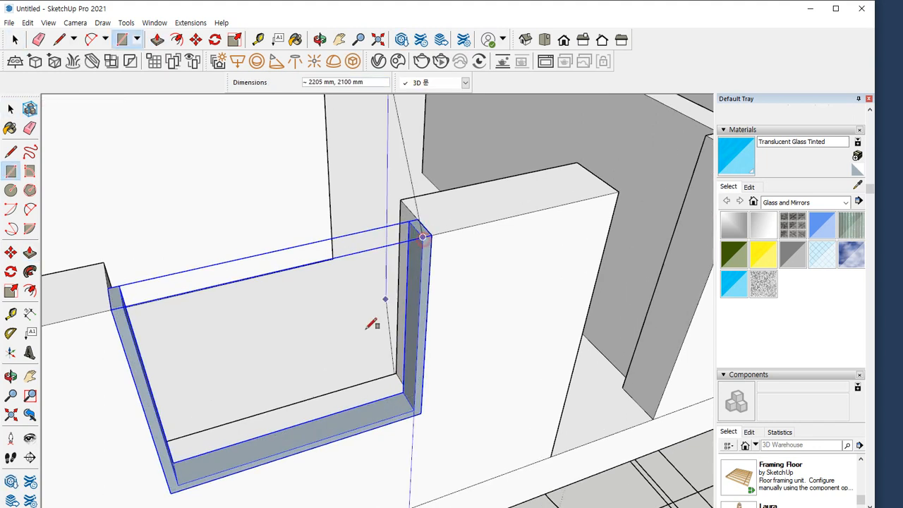
left_click(304, 443)
key("space")
Move the sash rectangle's free vertical edge 30 mm past the middle of the frame to widen the sash
left_click(299, 413)
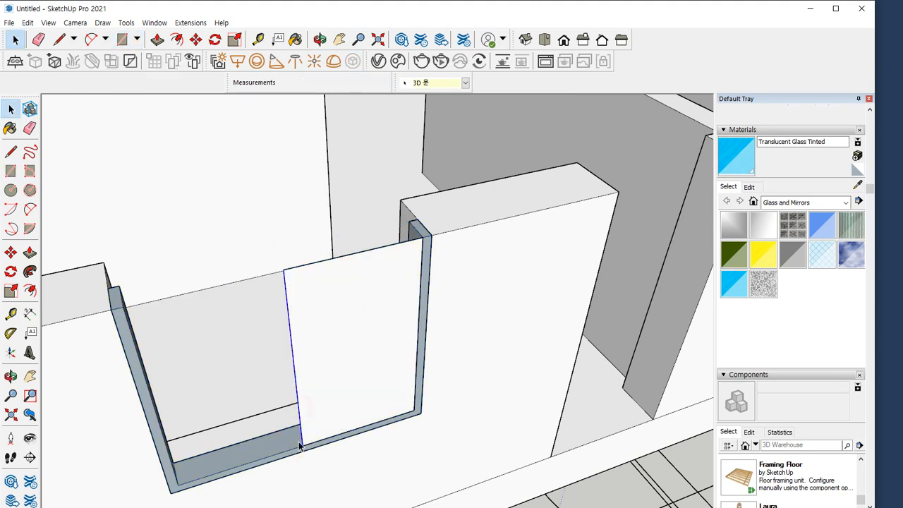
key("m")
left_click(300, 446)
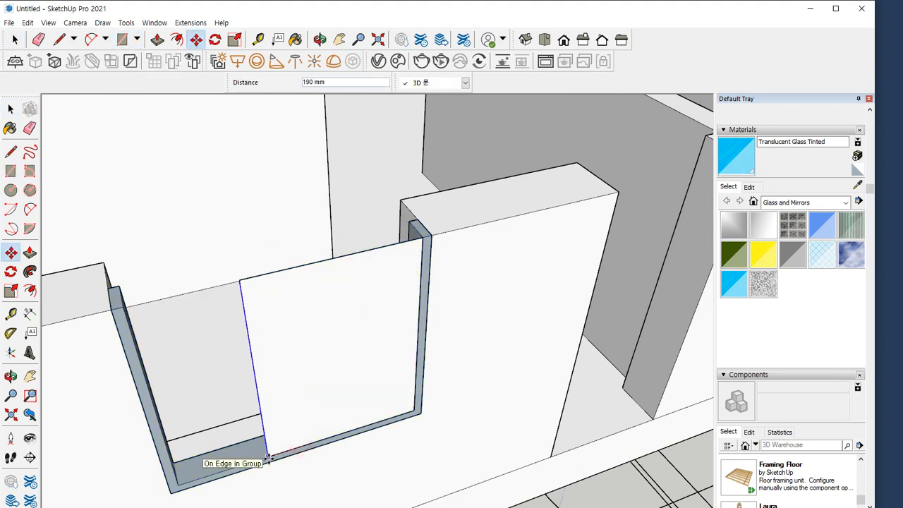
type("30")
key("Return")
key("space")
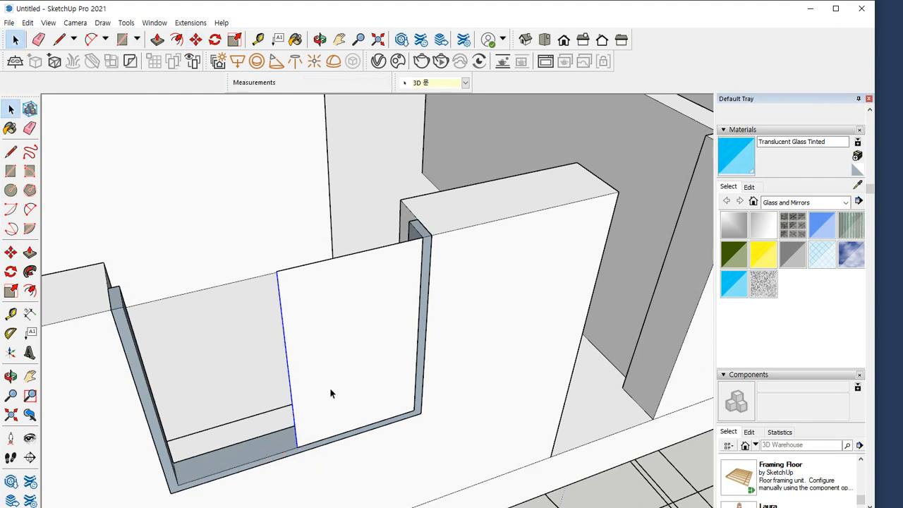
Offset the sash outline 60 mm inwards and erase the top edge so that only the sash's frame profile remains
left_click(336, 360)
key("f")
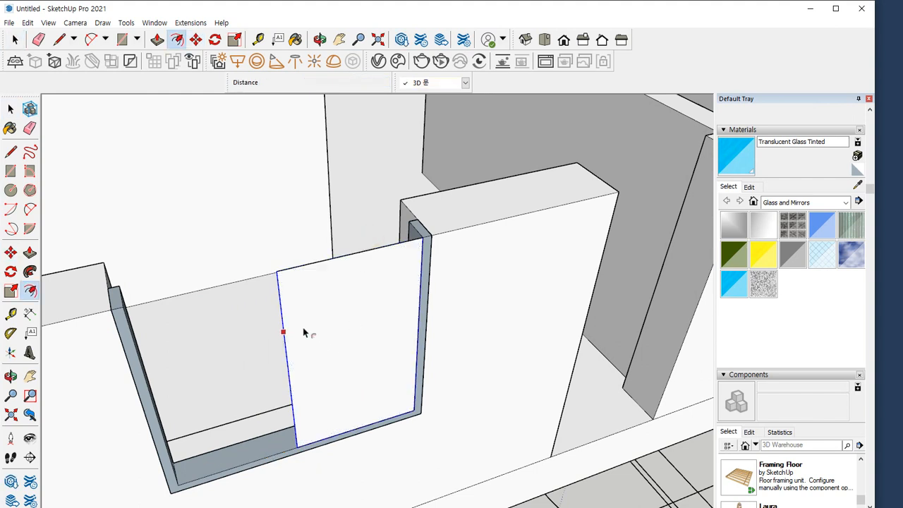
left_click(283, 332)
type("60")
key("Return")
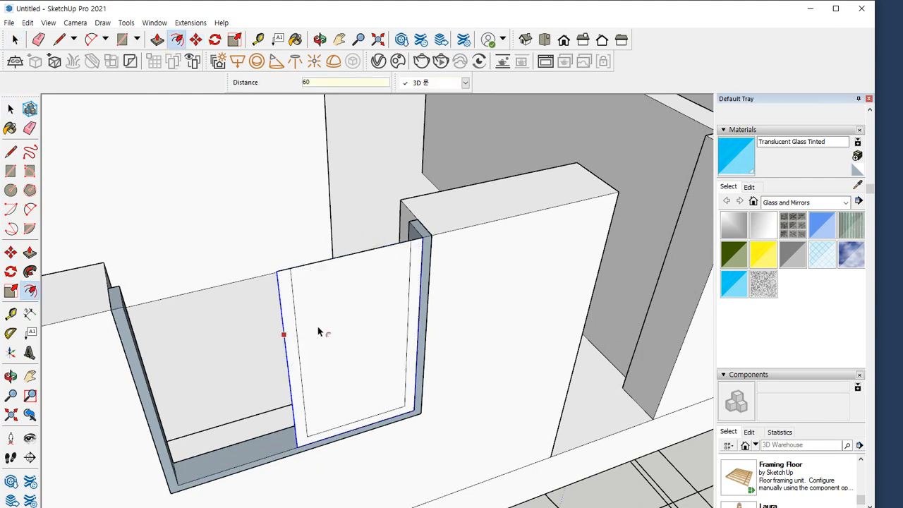
key("space")
key("e")
left_click(369, 252)
key("space")
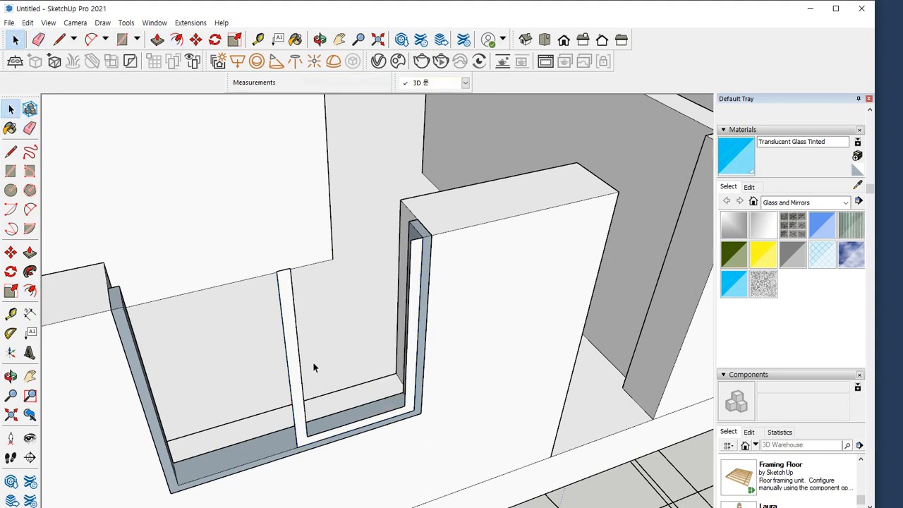
Push/Pull the sash profile inwards to give it thickness, and make the whole sash frame a group
key("p")
left_click(290, 372)
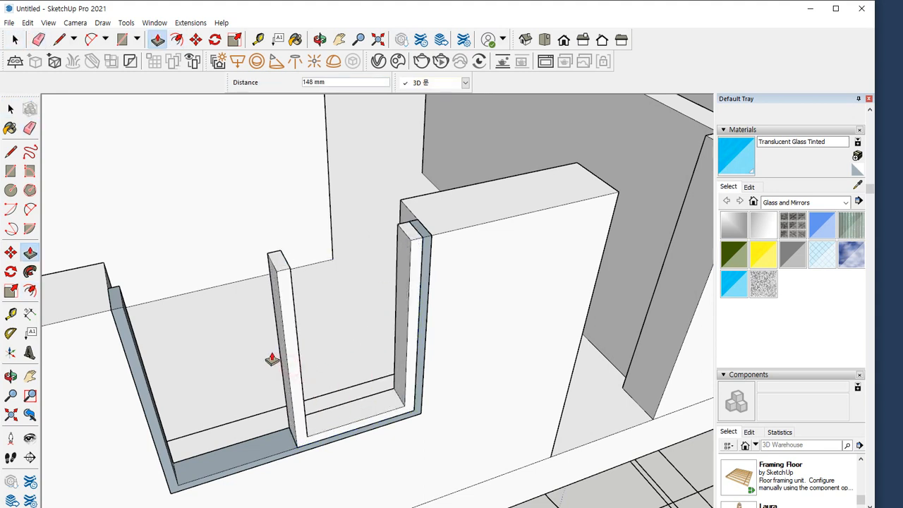
key("space")
triple_click(292, 336)
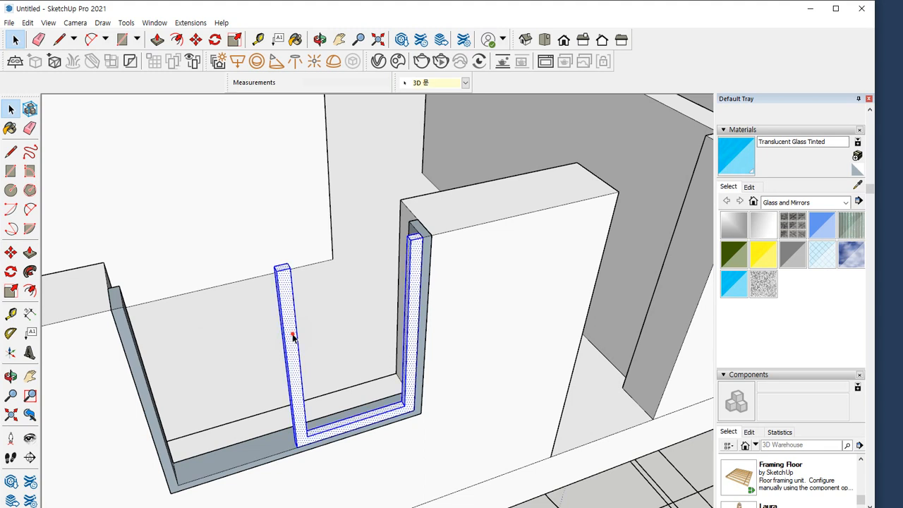
right_click(293, 333)
left_click(353, 210)
Draw a 565 x 1095 mm glass pane inside the sash frame and paint it with Translucent Glass Tinted
key("r")
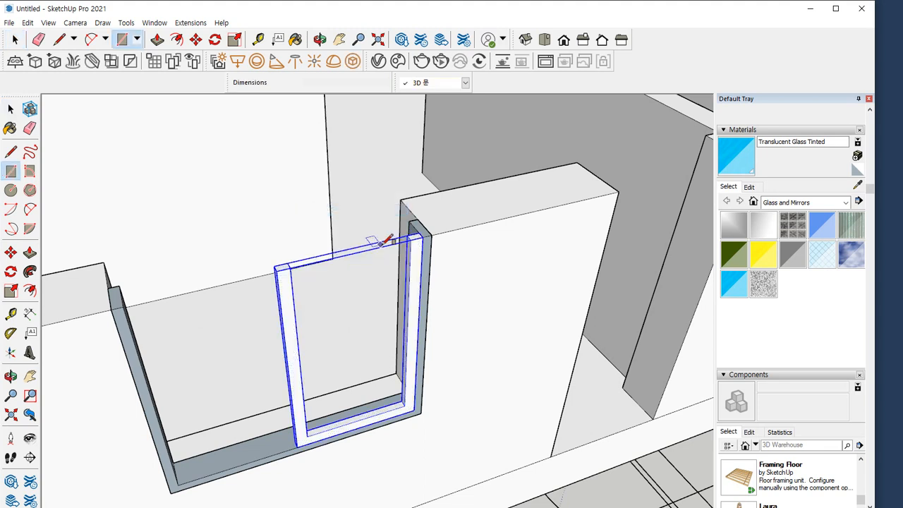
left_click(412, 239)
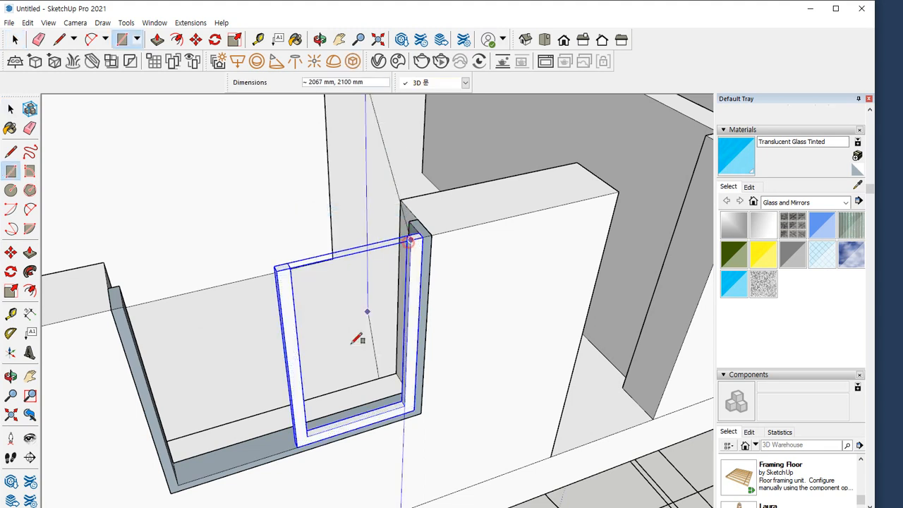
left_click(310, 432)
key("b")
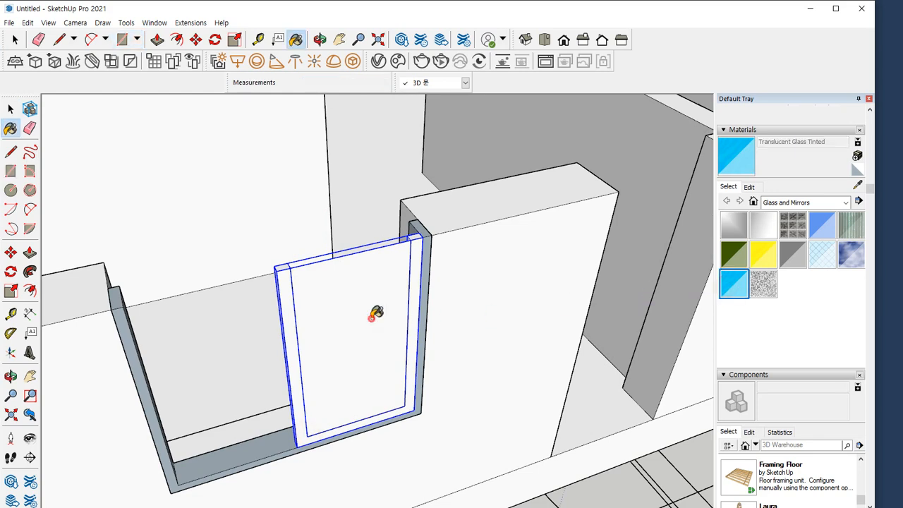
left_click(370, 305)
Move the glass pane back from the sash's front face to the middle of the sash frame's thickness
key("space")
left_click(368, 295)
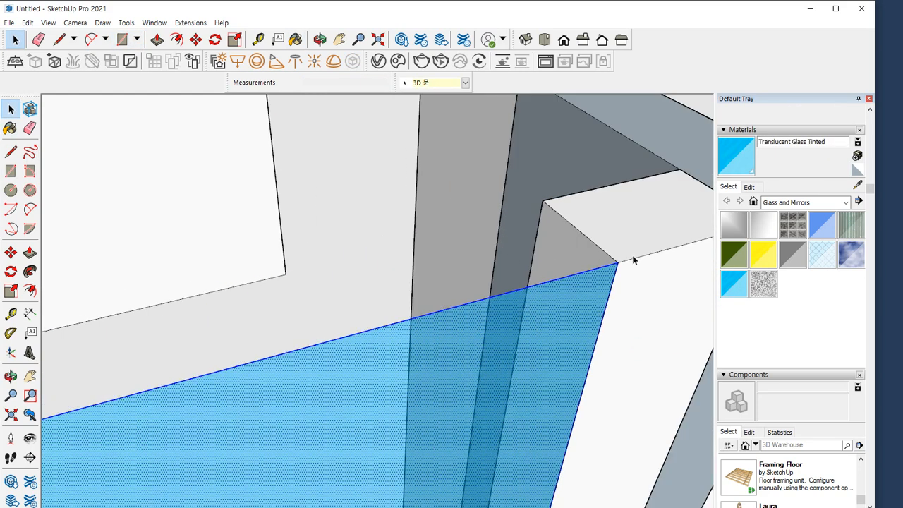
key("m")
left_click(616, 262)
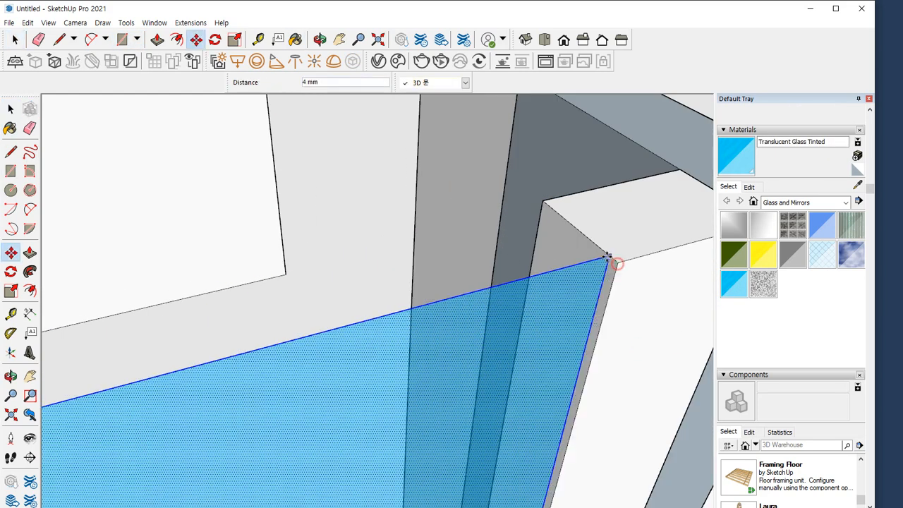
left_click(579, 231)
key("space")
Group the glass pane with the sash frame and move the glazed sash 30 mm into the window frame
left_click(642, 224)
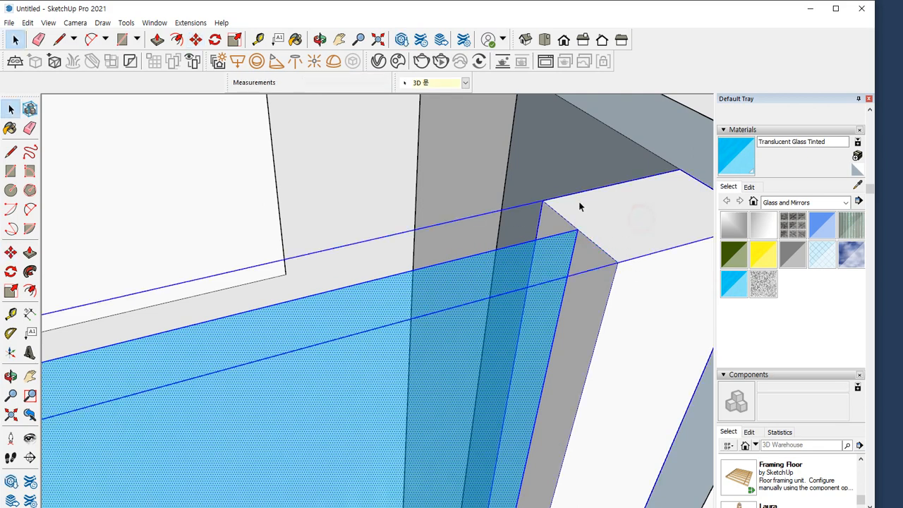
right_click(624, 209)
left_click(661, 317)
scroll(626, 241, "down", 2)
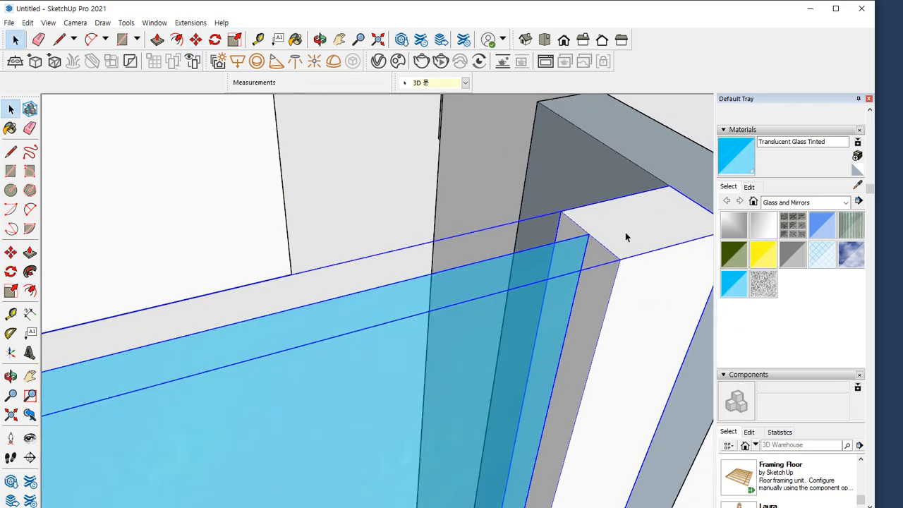
key("m")
left_click_drag(670, 185, 626, 153)
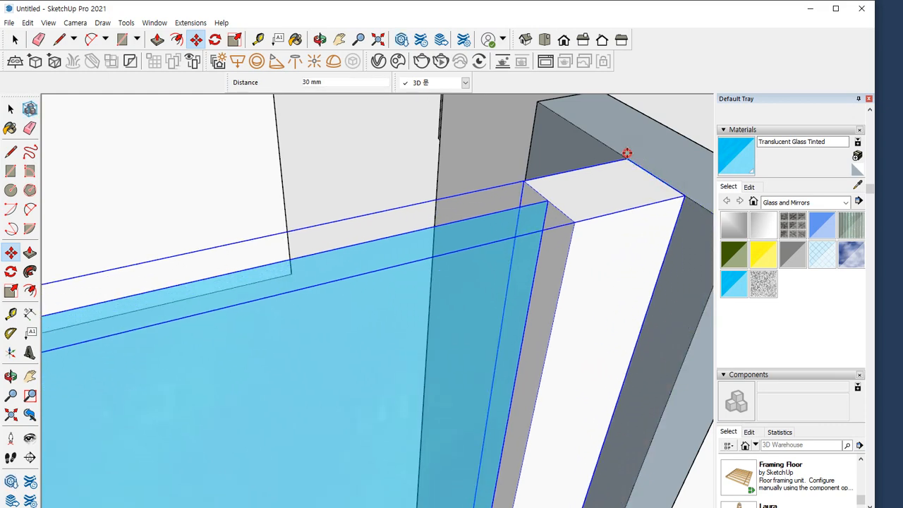
Copy the glazed sash into the other half of the frame, behind the first sash and overlapping it at the middle stile
key("ctrl")
left_click(685, 197)
scroll(396, 189, "down", 8)
scroll(246, 216, "up", 4)
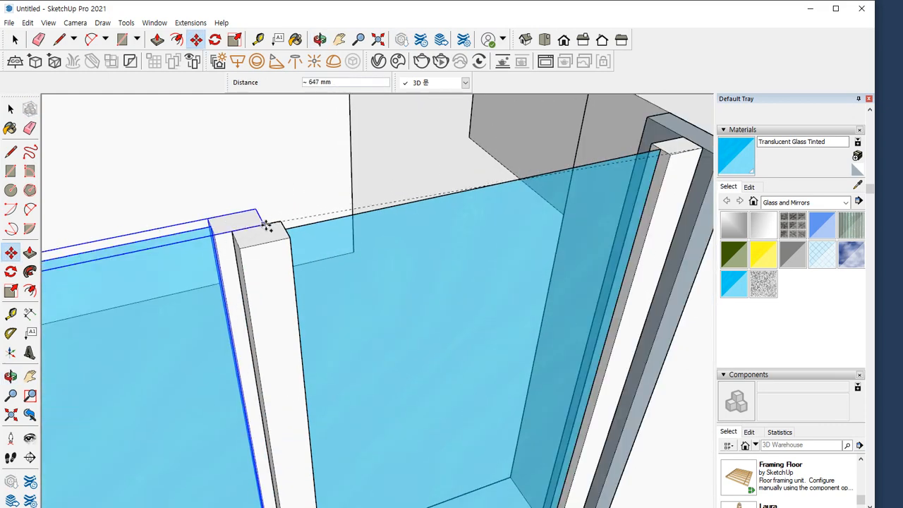
left_click(280, 223)
Select both glazed sashes and the outer frame, and copy the complete window across the wall's thickness to form a double window
scroll(247, 248, "down", 5)
key("space")
left_click(306, 278, "ctrl")
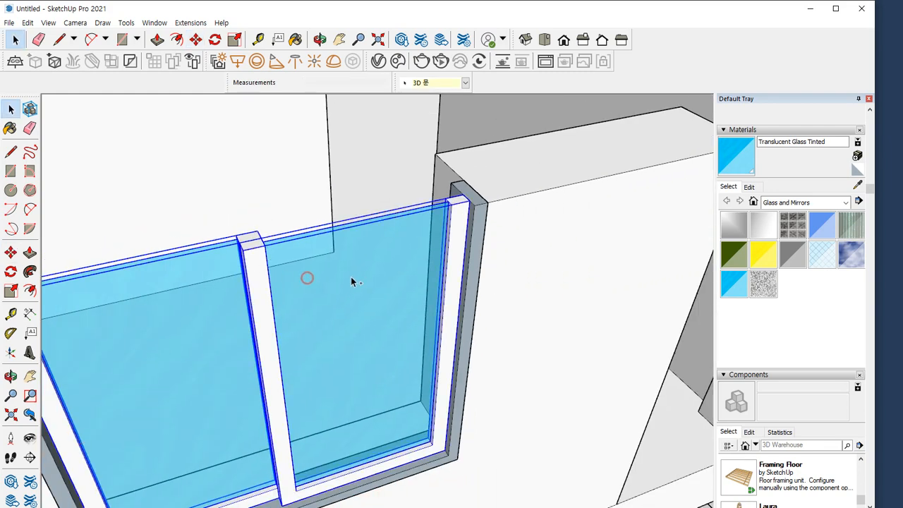
left_click(448, 192, "ctrl")
key("m")
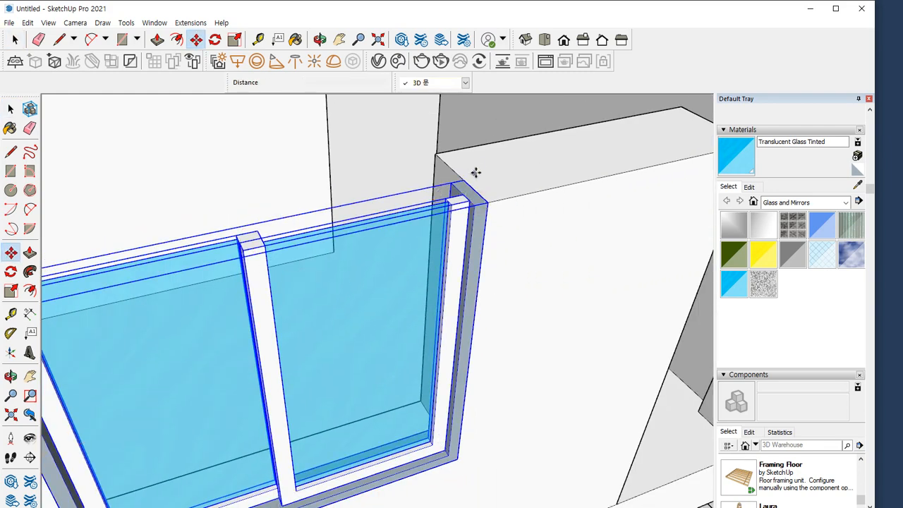
left_click(464, 179)
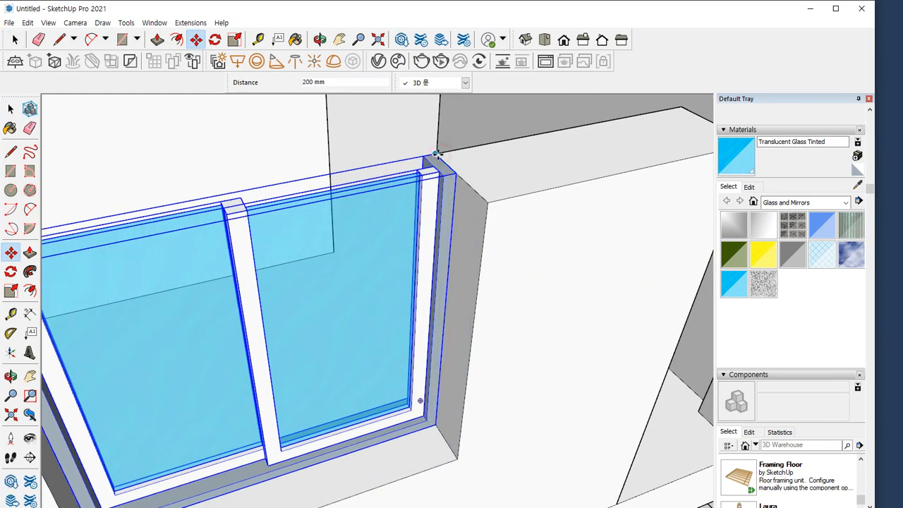
type("75")
key("Return")
scroll(455, 271, "down", 5)
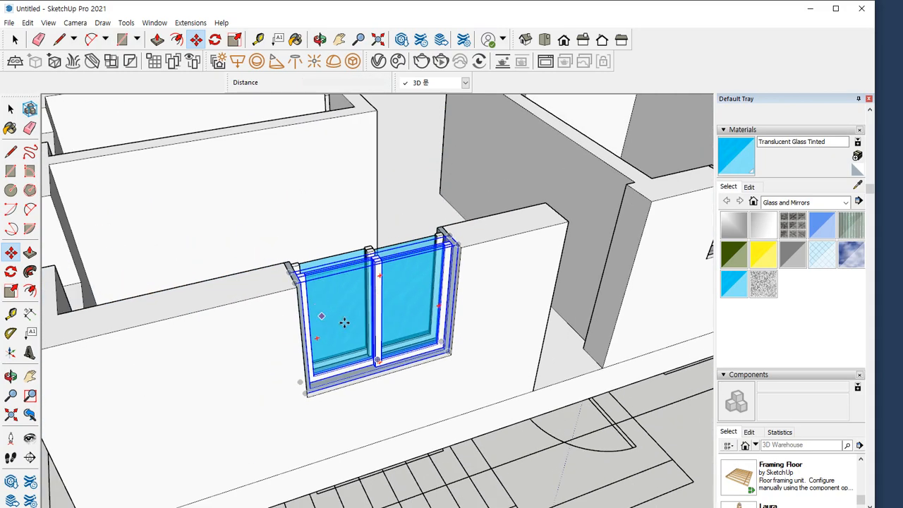
middle_click_drag(421, 346, 401, 348, "shift")
middle_click_drag(270, 322, 342, 330)
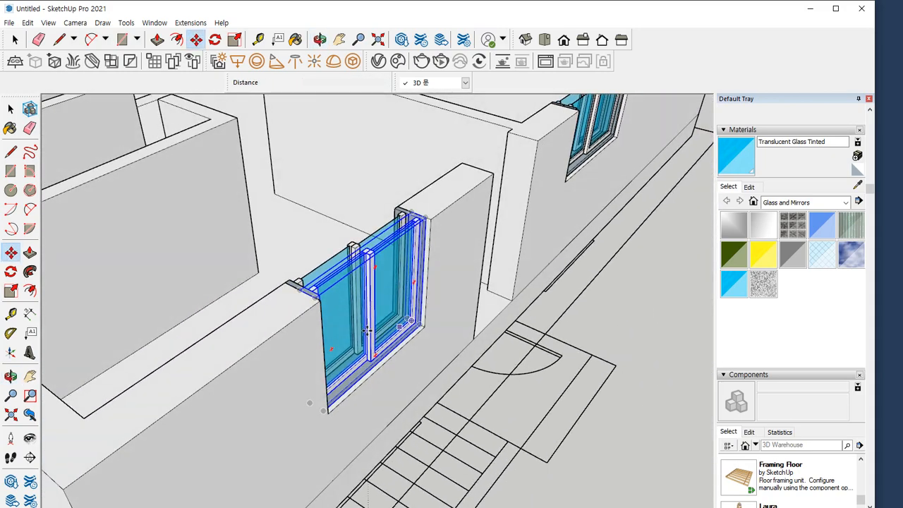
scroll(194, 335, "down", 5)
scroll(189, 337, "down", 2)
middle_click_drag(311, 361, 391, 376)
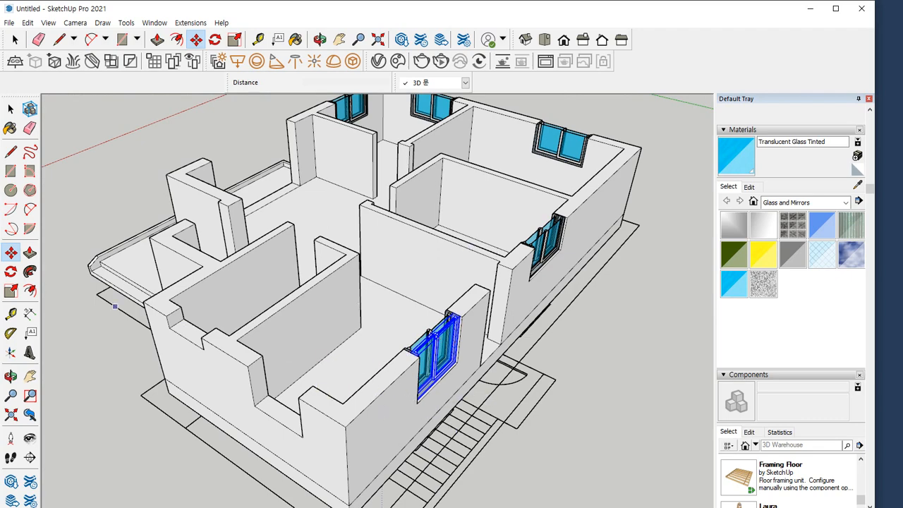
Draw a rectangle across the small open window notch in the end wall's outer face
mouse_move(115, 306)
middle_mouse_down()
mouse_move(365, 389)
mouse_move(405, 349)
mouse_move(329, 385)
mouse_move(227, 361)
middle_mouse_up()
scroll(405, 349, "up", 5)
key("space")
key("r")
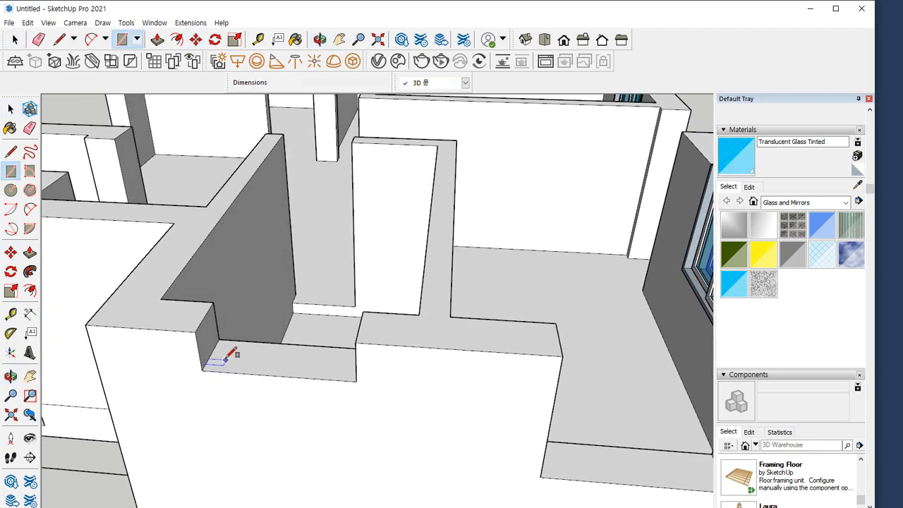
left_click(200, 330)
left_click(363, 372)
scroll(291, 365, "up", 2)
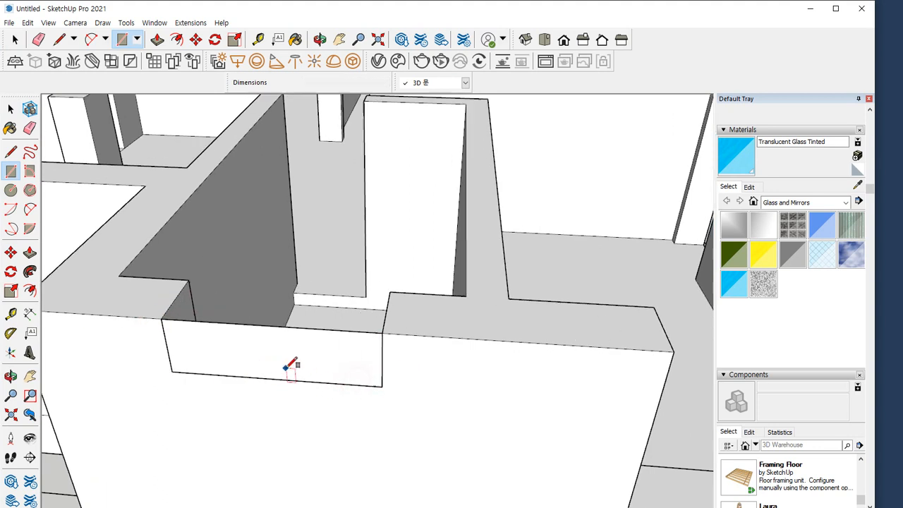
scroll(292, 365, "up", 1)
key("p")
left_click(326, 347)
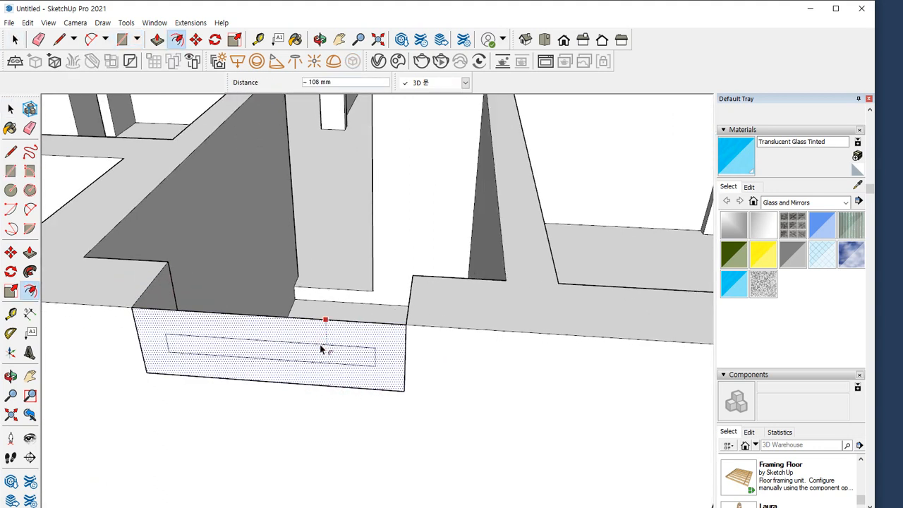
left_click(321, 349)
Offset the rectangle's two side edges and lower edge inward by 45 mm and delete the inner face
key("space")
key("p")
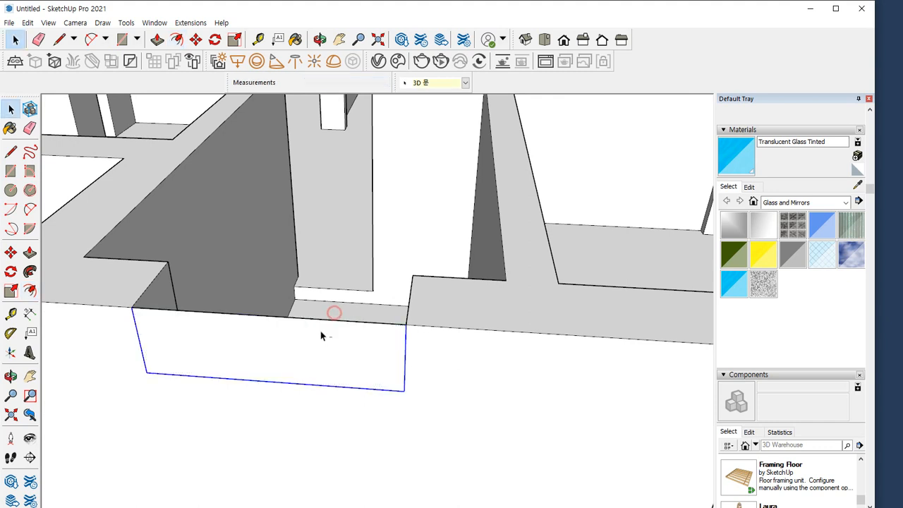
left_click(377, 351)
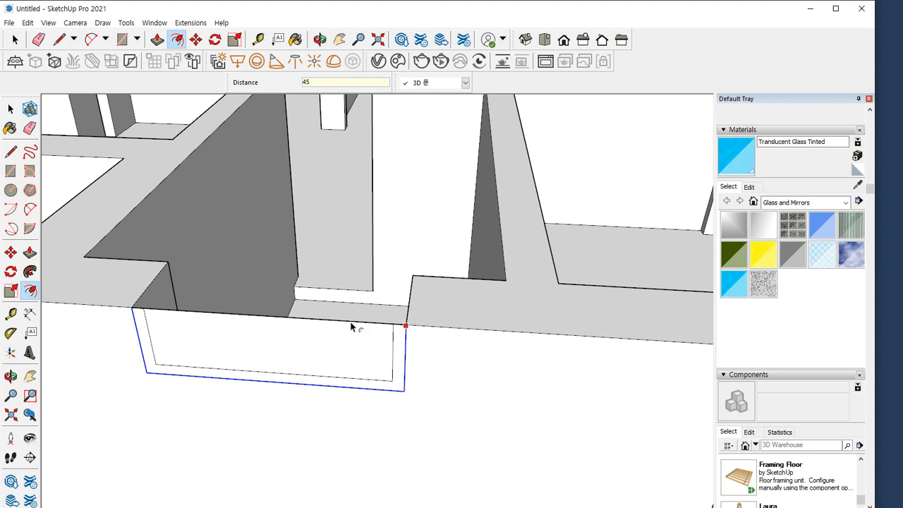
key("e")
left_click(348, 323)
Extrude the U-shaped frame profile 150 mm into the wall opening
key("space")
key("p")
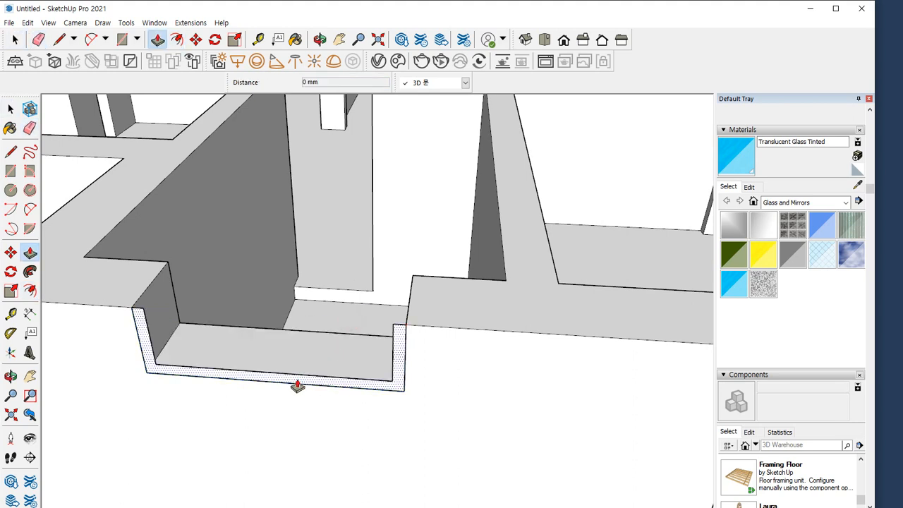
left_click(298, 383)
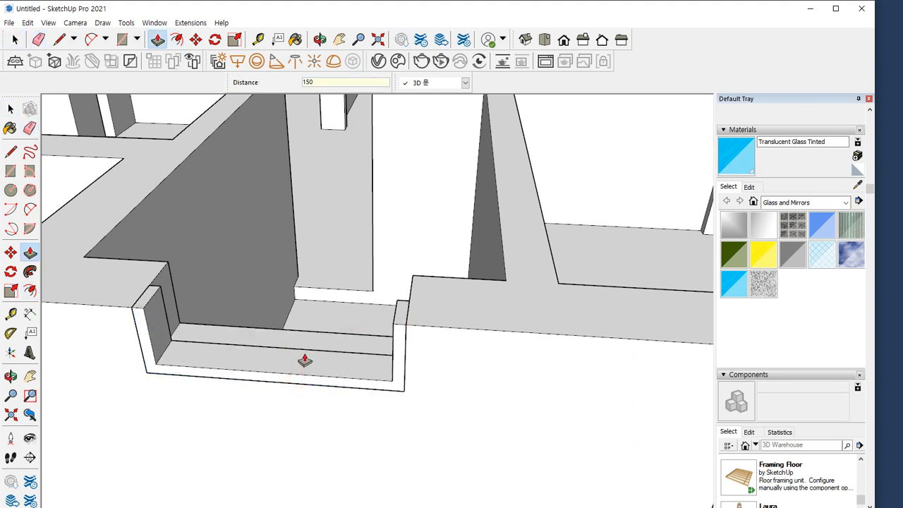
Select the whole extruded window frame and make it a group
key("space")
triple_click(305, 356)
right_click(304, 356)
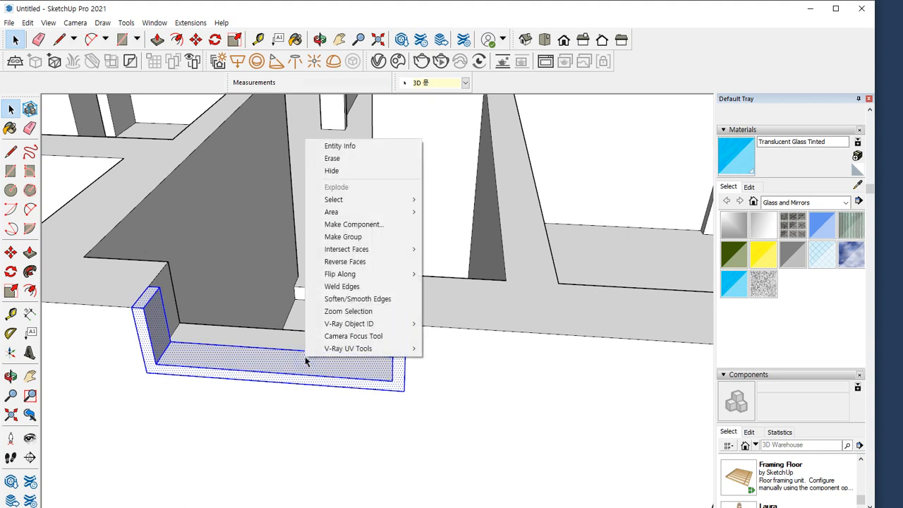
left_click(299, 363)
right_click(299, 361)
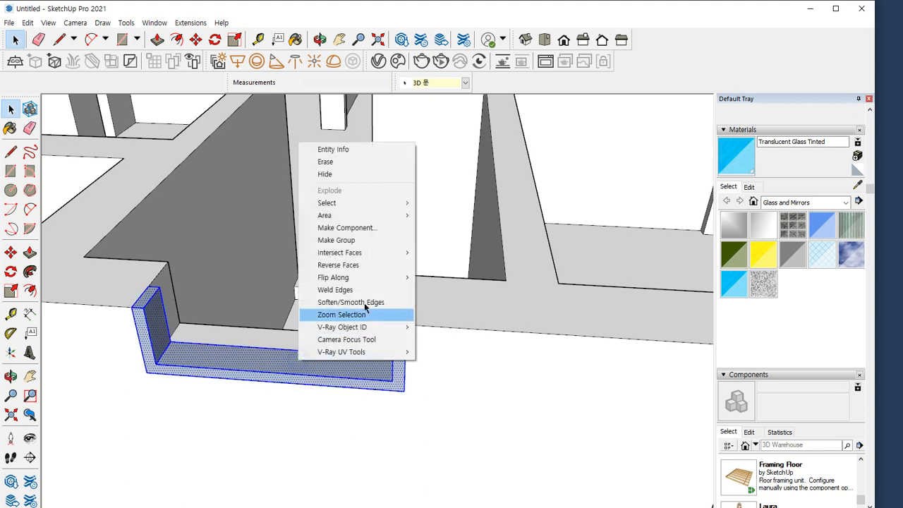
left_click(386, 240)
Draw a sash rectangle from the frame's inner upper corner to the midpoint of its lower rail
key("r")
left_click(393, 324)
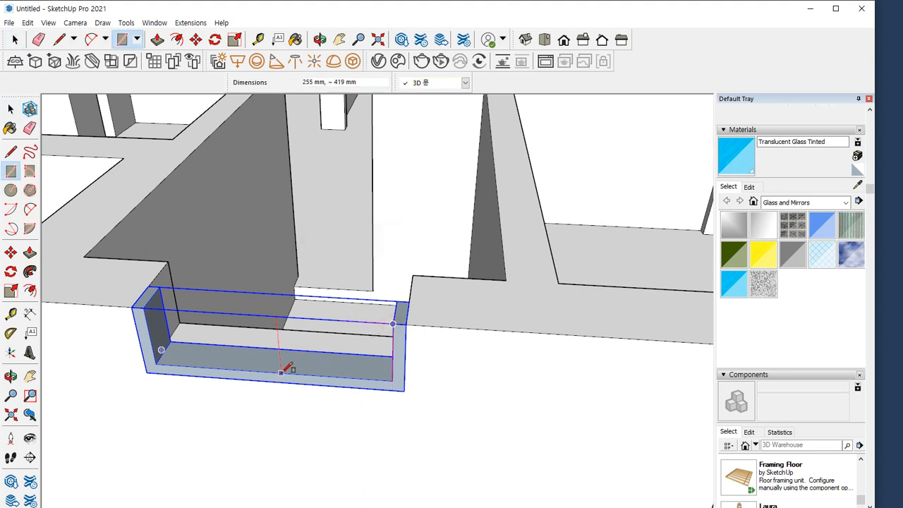
left_click(271, 367)
Move the sash rectangle's middle edge slightly past the frame's centre to widen the sash for the overlap
key("space")
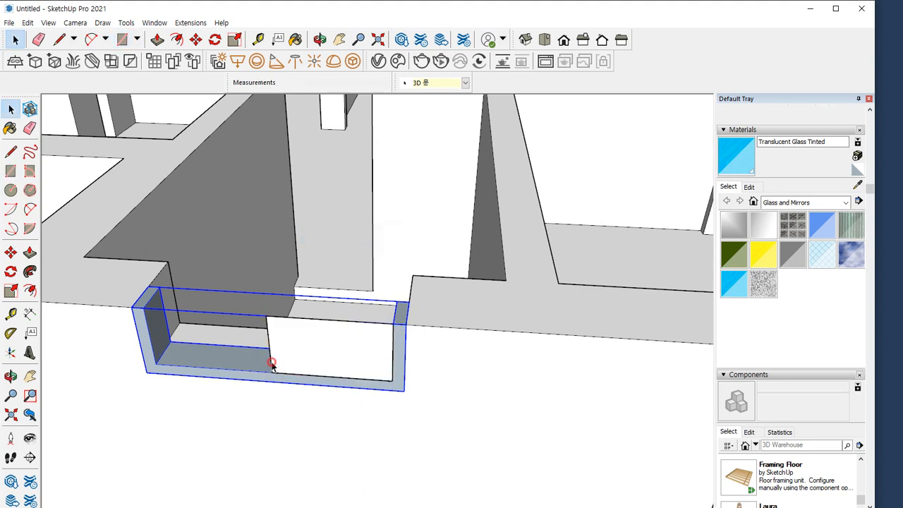
left_click(273, 364)
key("m")
left_click(269, 372)
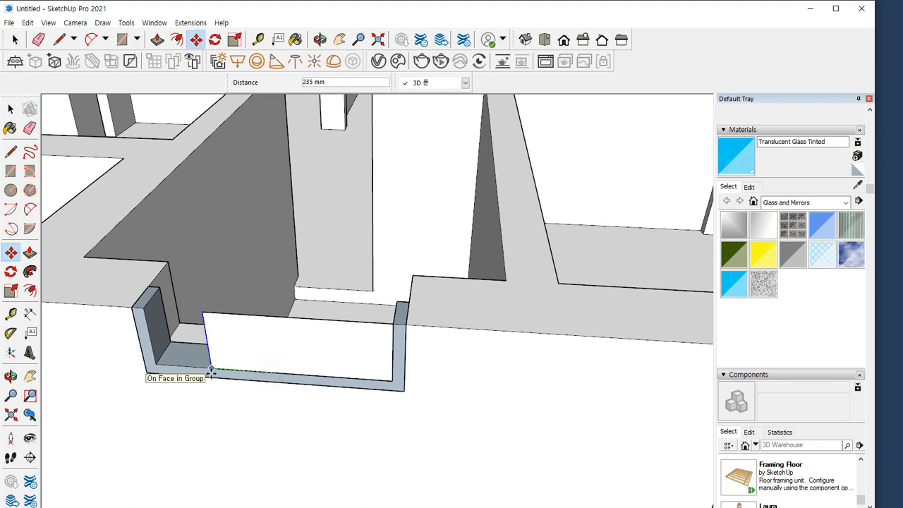
type("30")
key("Return")
Offset the sash's side and lower edges inward by 60 mm and delete the inner face
key("space")
left_click(289, 347)
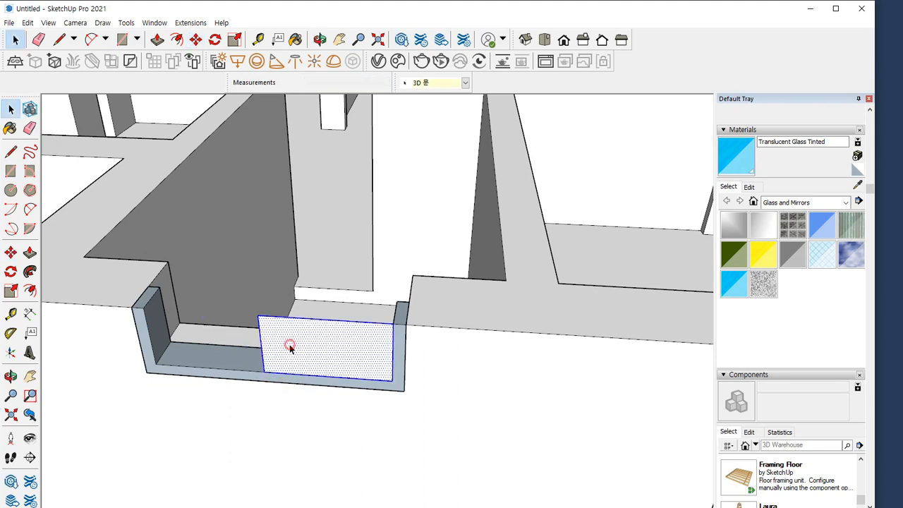
key("f")
left_click(261, 337)
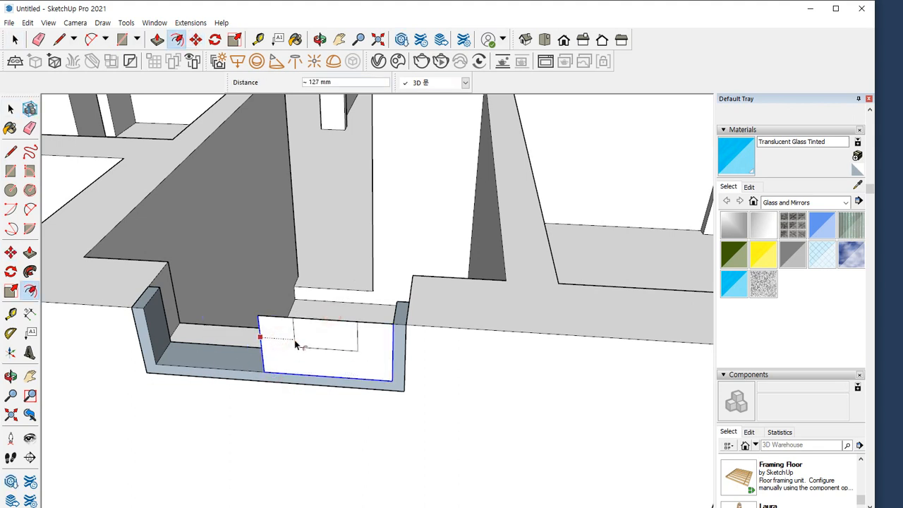
key("e")
left_click(339, 324)
Extrude the sash frame profile 40 mm toward the inside of the wall
key("p")
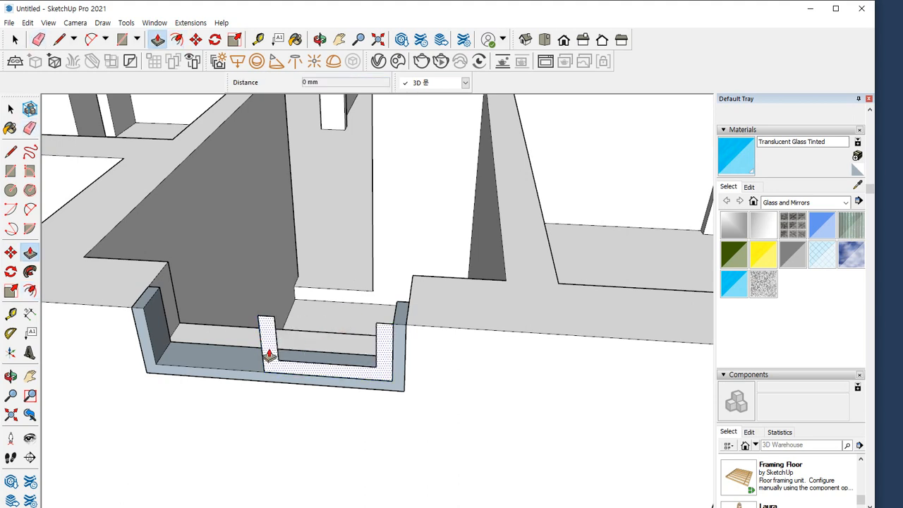
left_click(275, 346)
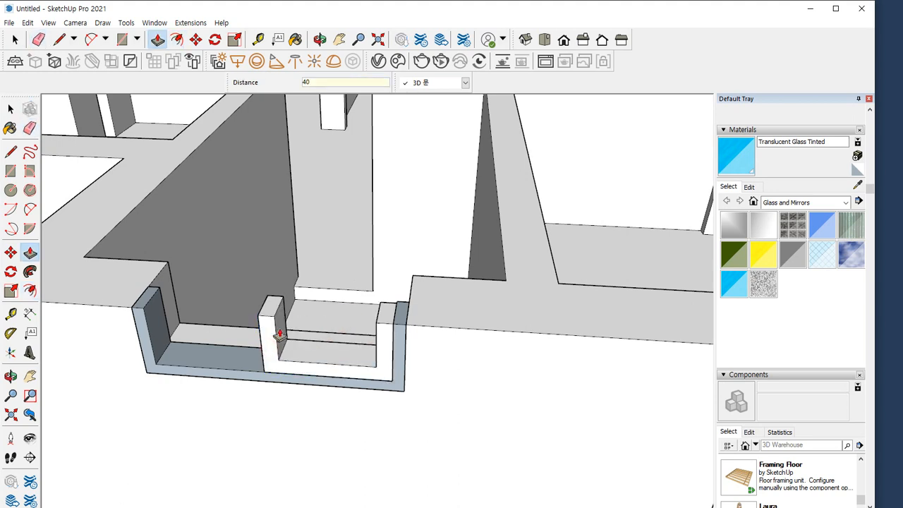
type("40")
key("Return")
Select the whole extruded sash frame and make it a group
key("space")
left_click(273, 342)
right_click(270, 338)
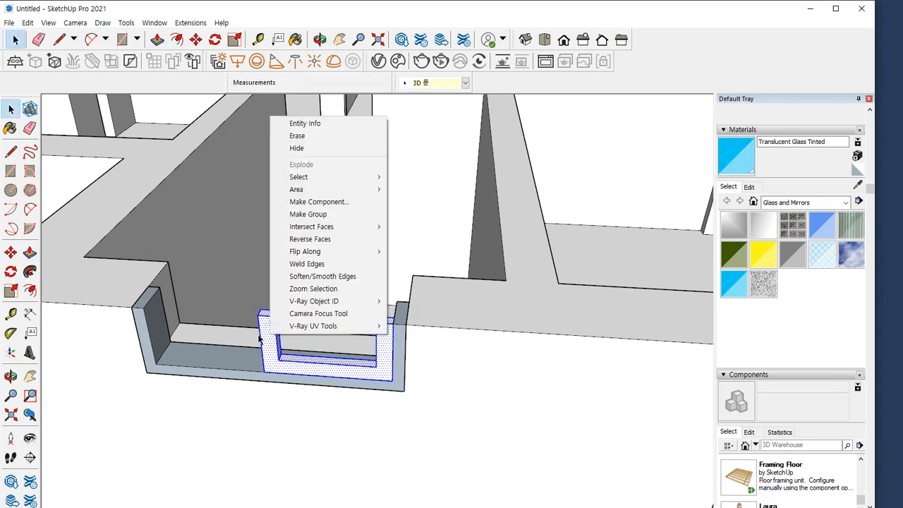
left_click(335, 219)
Draw a glass pane across the sash opening and paint it with Translucent Glass Tinted
scroll(347, 324, "up", 5)
scroll(360, 333, "up", 3)
scroll(376, 343, "down", 2)
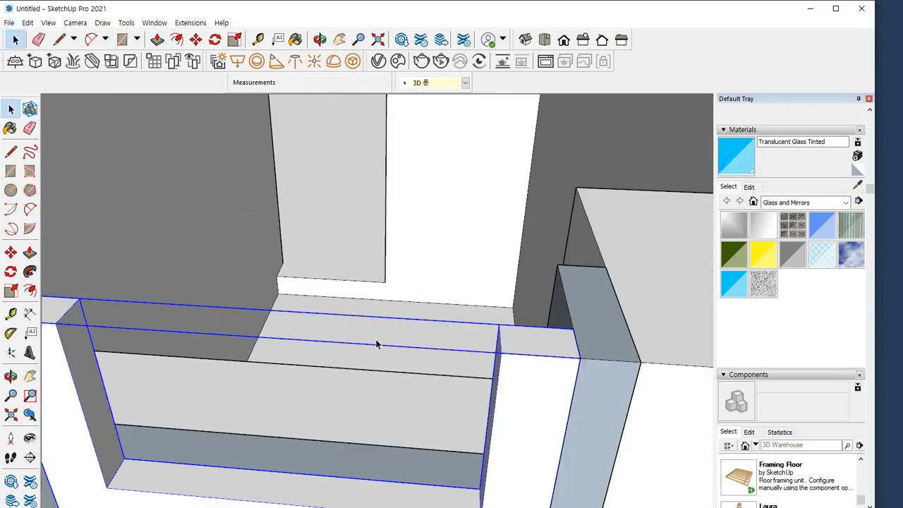
middle_click_drag(355, 346, 221, 390, "shift")
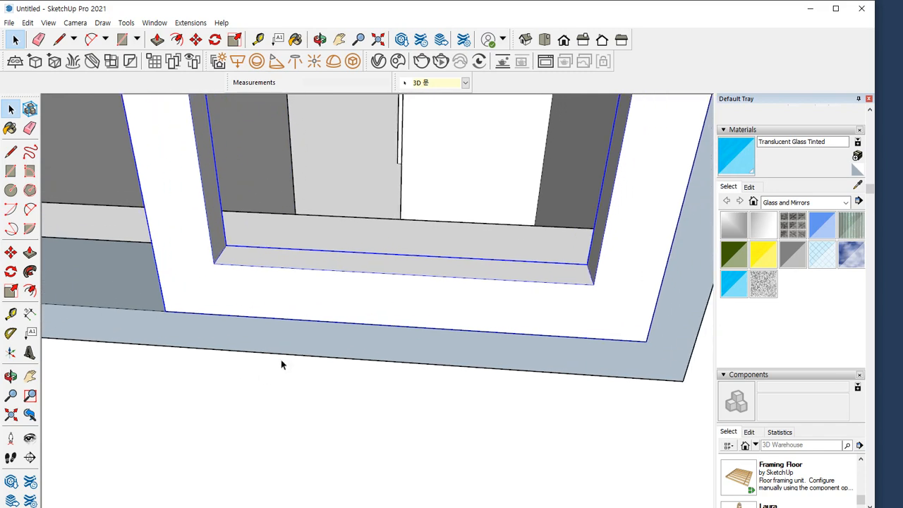
scroll(365, 303, "down", 2)
middle_click_drag(423, 271, 387, 307, "shift")
middle_click_drag(351, 277, 322, 280)
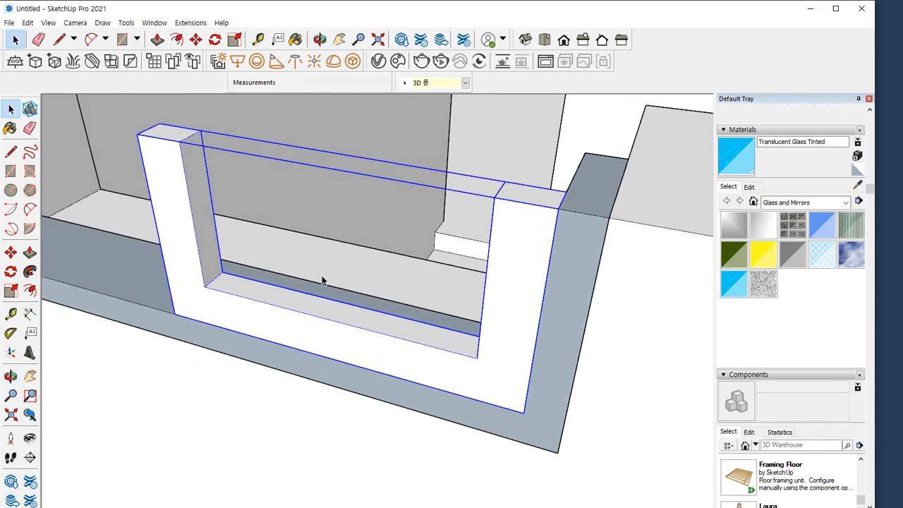
key("d")
left_click(494, 197)
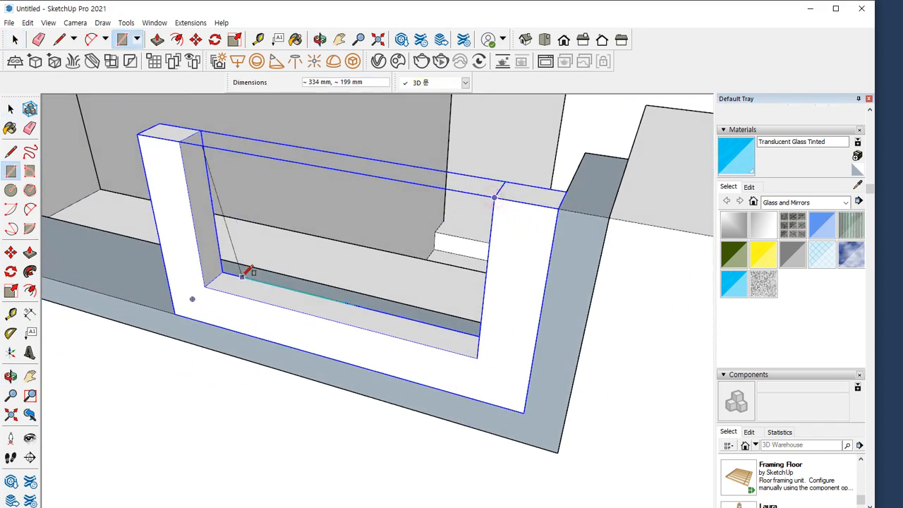
left_click(204, 285)
left_click(733, 282)
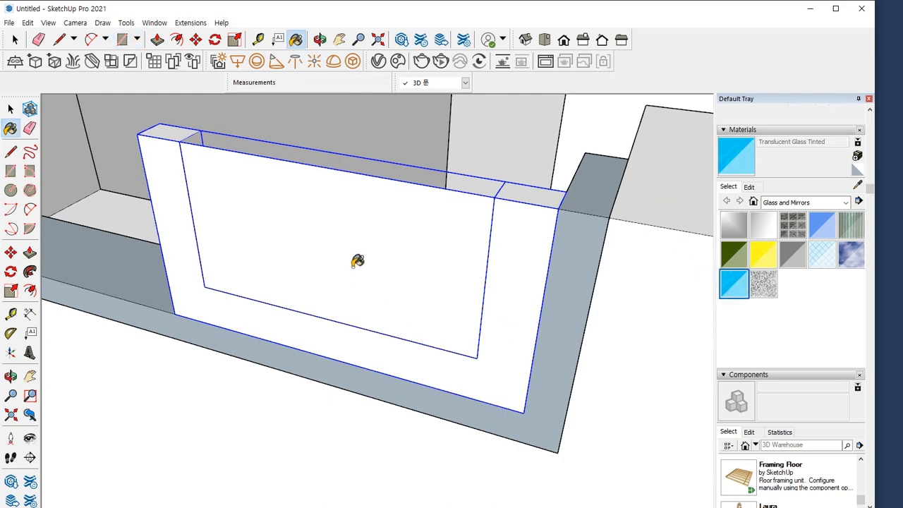
left_click(374, 249)
Move the glass pane 20 mm back to the middle of the sash frame's thickness
key("space")
left_click(386, 237)
key("m")
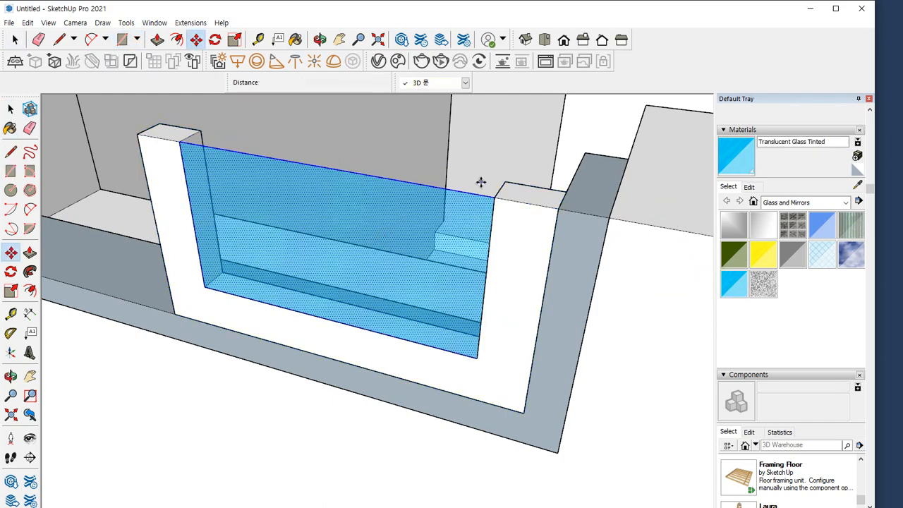
scroll(570, 244, "up", 5)
scroll(588, 272, "down", 3)
left_click(588, 271)
left_click(591, 259)
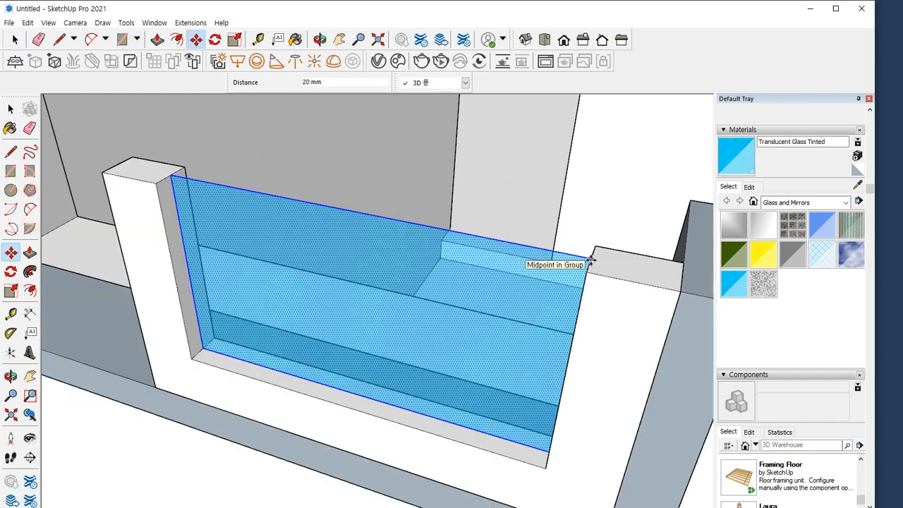
Group the glass pane with its sash frame and move the glazed sash about 35 mm into the window frame
key("space")
right_click(619, 270)
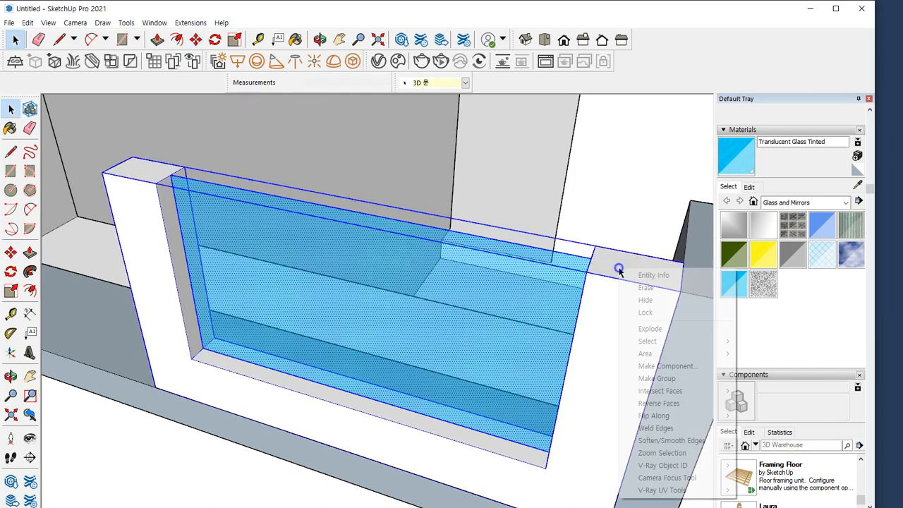
key("g")
middle_click_drag(600, 264, 542, 268)
key("m")
left_click(620, 270)
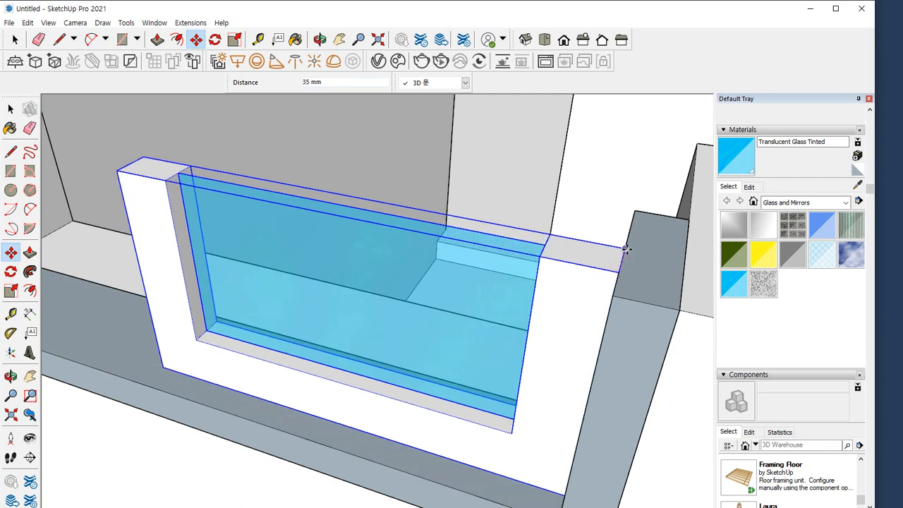
left_click(628, 245)
Copy the glazed sash into the frame's other half, behind the first sash and overlapping it at the middle stile
left_click(616, 272)
key("ctrl")
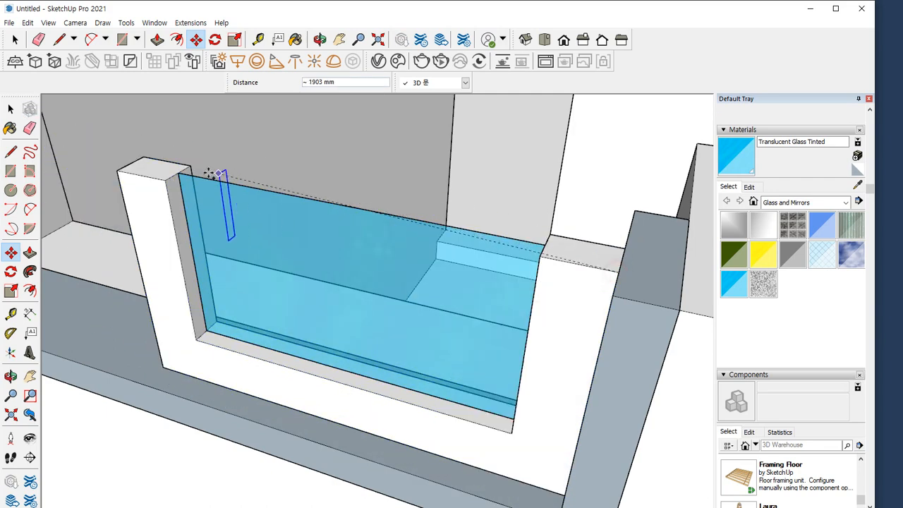
left_click(190, 168)
scroll(198, 208, "down", 5)
Select both glazed sashes and the outer frame, and move the complete window flush with the wall's inner face
key("space")
left_click(261, 236)
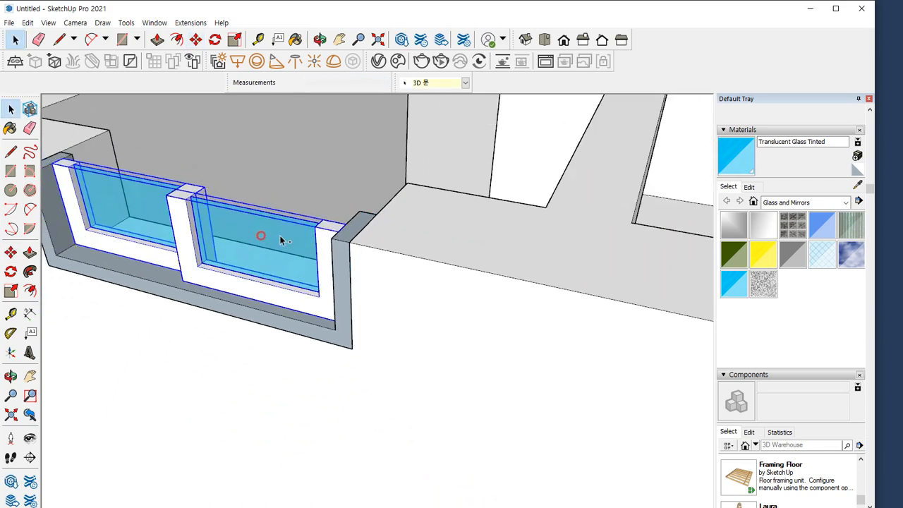
middle_click_drag(361, 224, 328, 225)
key("m")
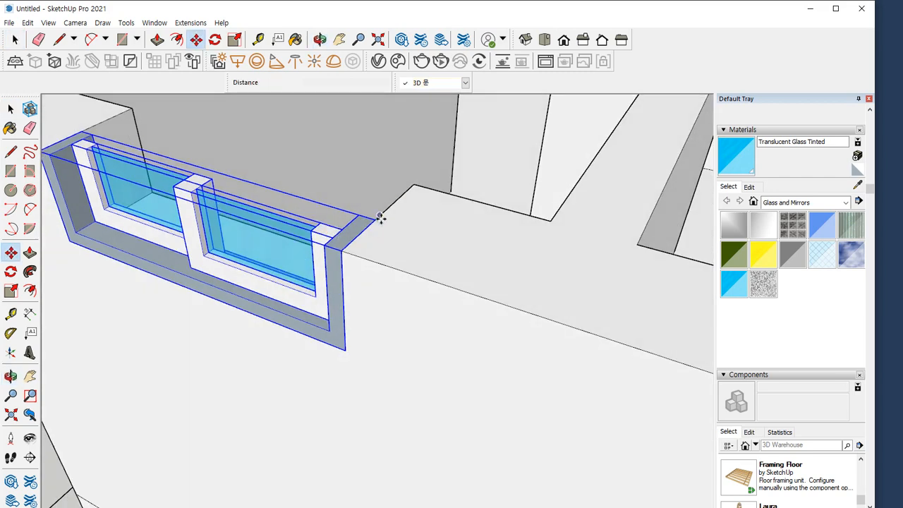
left_click(379, 218)
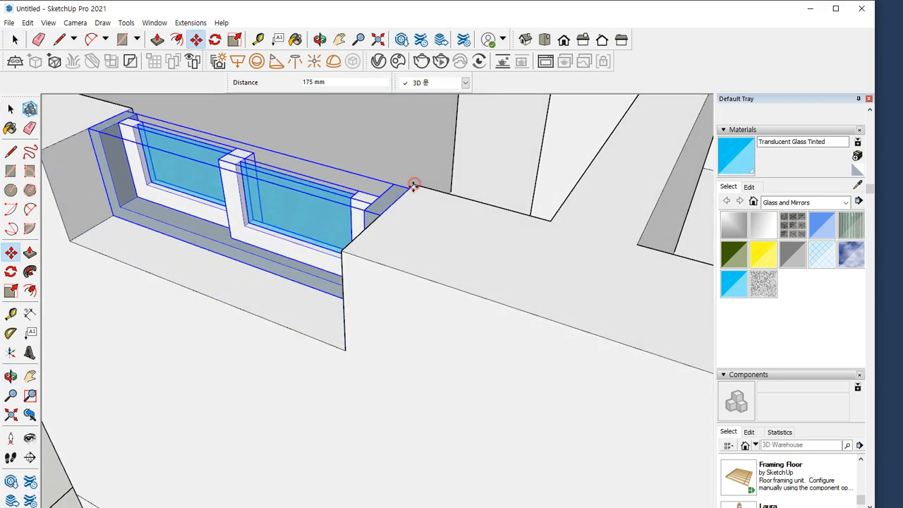
left_click(408, 189)
left_click(408, 189)
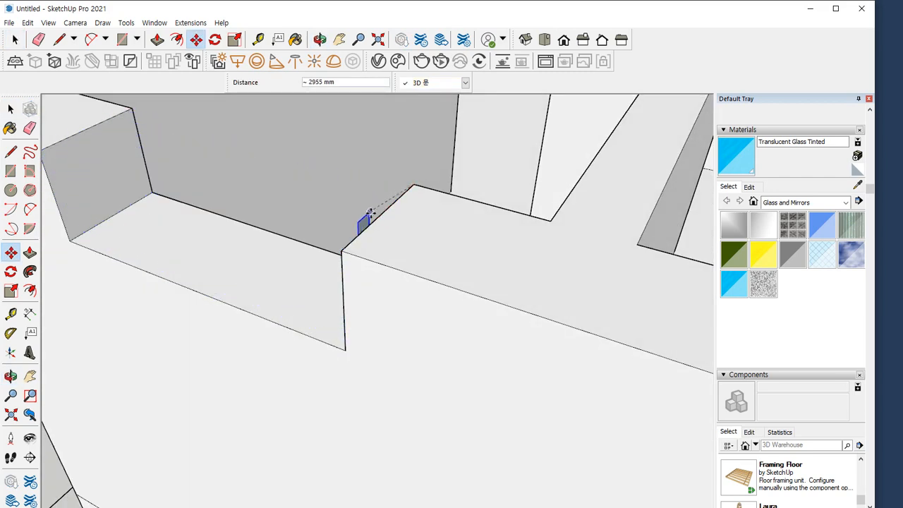
left_click(415, 185)
Copy the complete small window outward, directly in front of the first, to form a double window in the wall
left_click(415, 184)
key("ctrl")
left_click(385, 209)
scroll(314, 269, "down", 5)
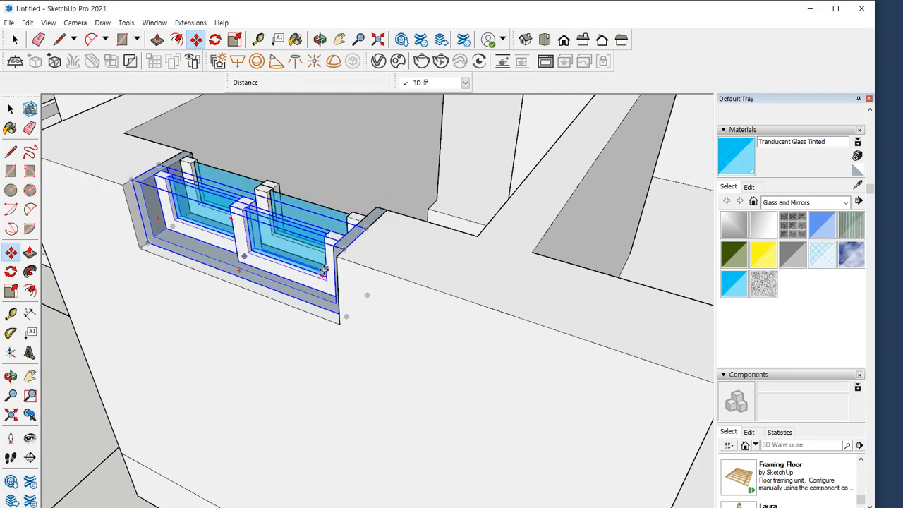
scroll(309, 275, "down", 5)
middle_click_drag(282, 296, 383, 306)
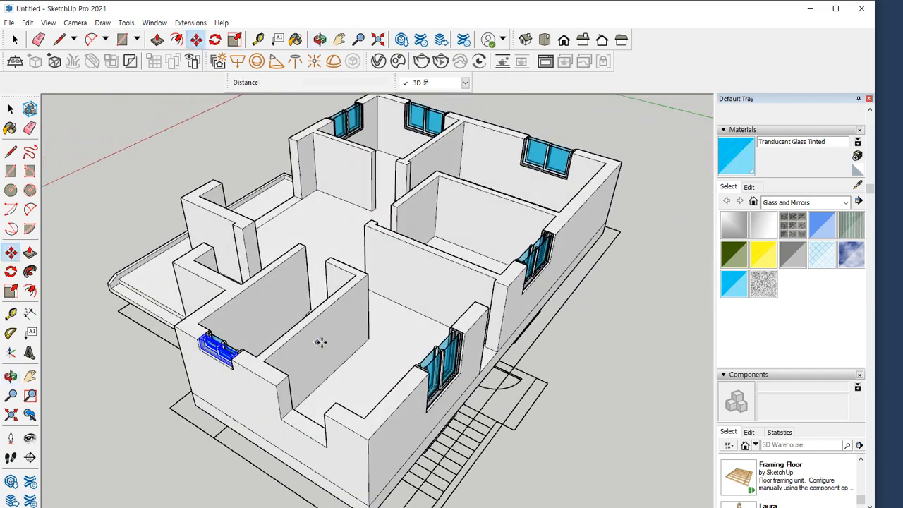
middle_click_drag(320, 343, 388, 323)
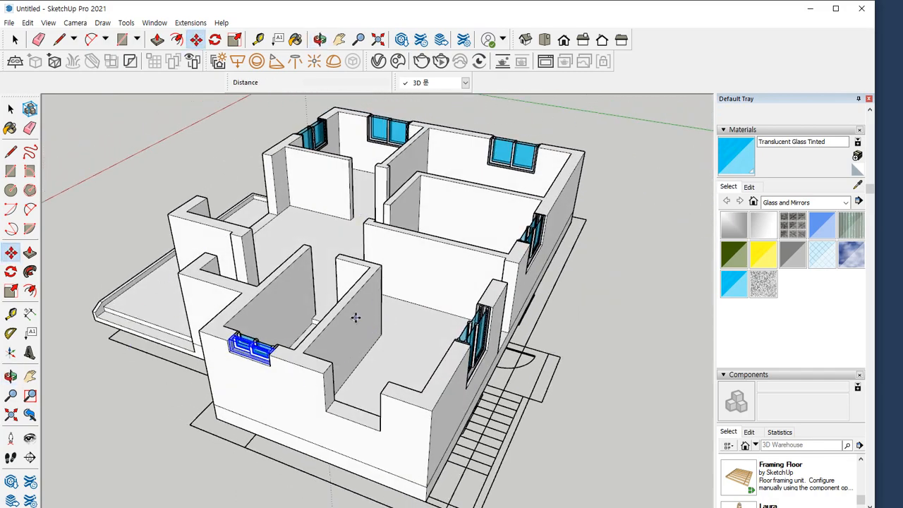